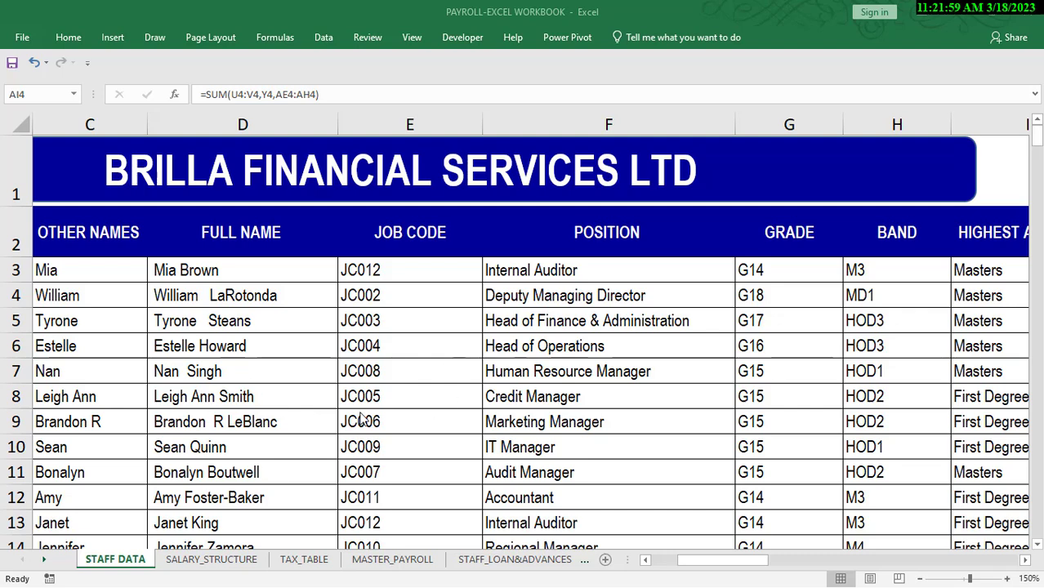
Look through the employee records on the STAFF DATA sheet
{"action": "left_click", "coordinate": [1041, 160]}
{"action": "scroll", "coordinate": [1040, 156], "scroll_direction": "down", "scroll_amount": 5}
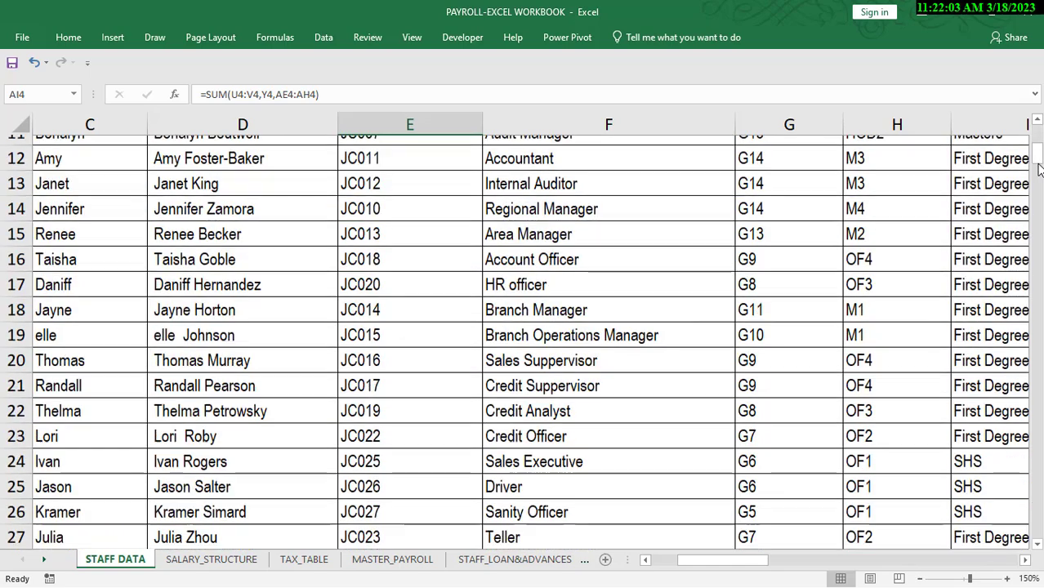
{"action": "scroll", "coordinate": [1039, 146], "scroll_direction": "up", "scroll_amount": 5}
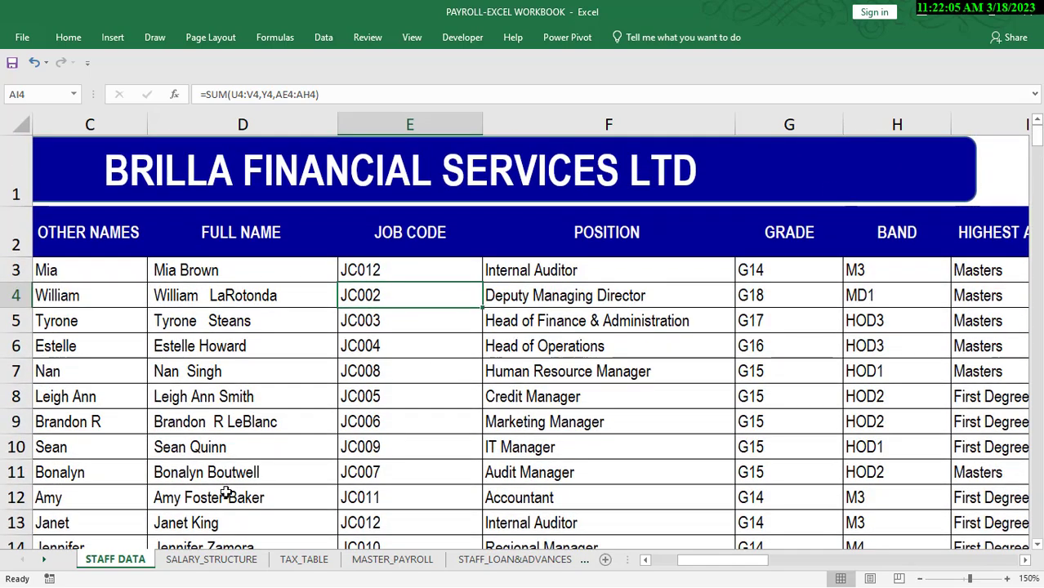
Examine the SALARY_STRUCTURE sheet's column headings from job code through maximum salary
{"action": "left_click", "coordinate": [211, 562]}
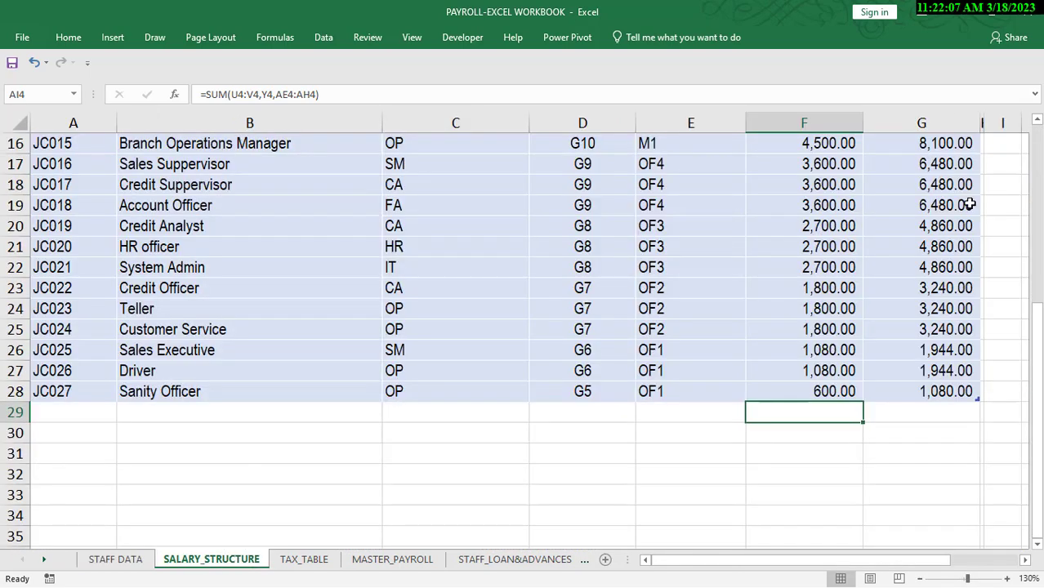
{"action": "scroll", "coordinate": [1040, 204], "scroll_direction": "up", "scroll_amount": 5}
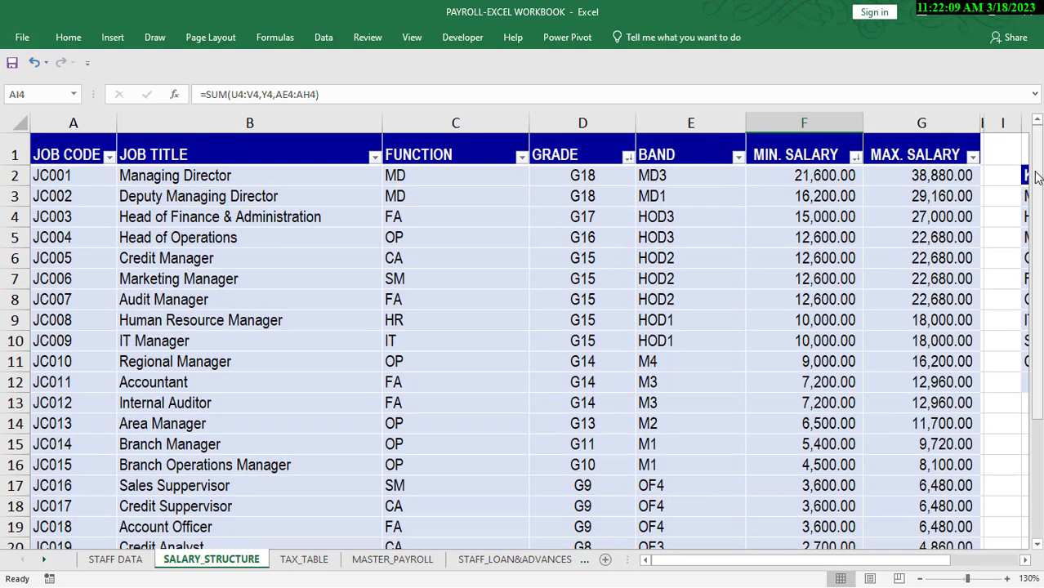
{"action": "left_click", "coordinate": [74, 155]}
{"action": "key", "text": "Right"}
{"action": "key", "text": "Right"}
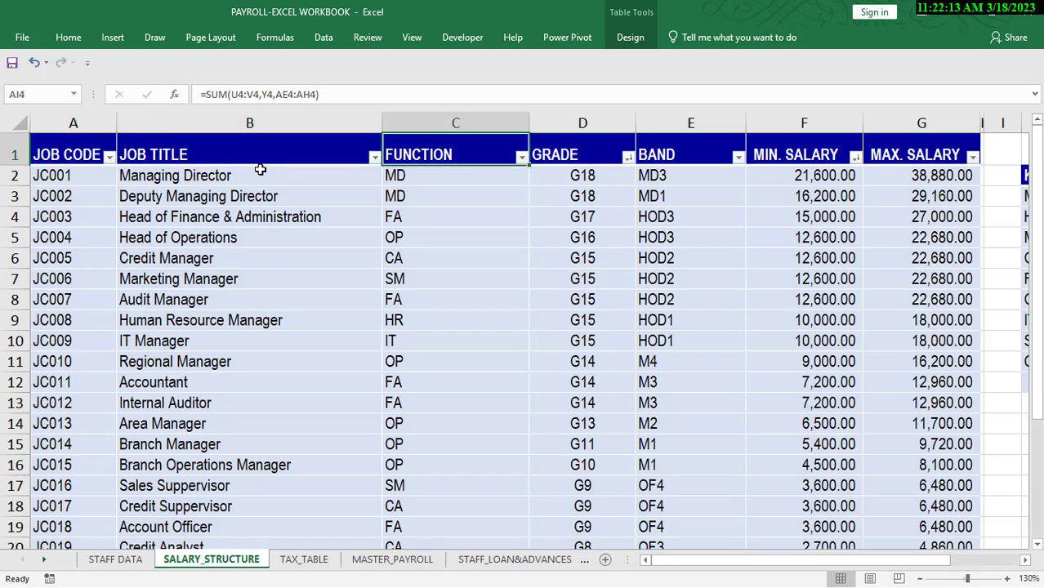
{"action": "key", "text": "Right"}
{"action": "key", "text": "Right"}
{"action": "key", "text": "Right"}
{"action": "key", "text": "Right"}
{"action": "key", "text": "Right"}
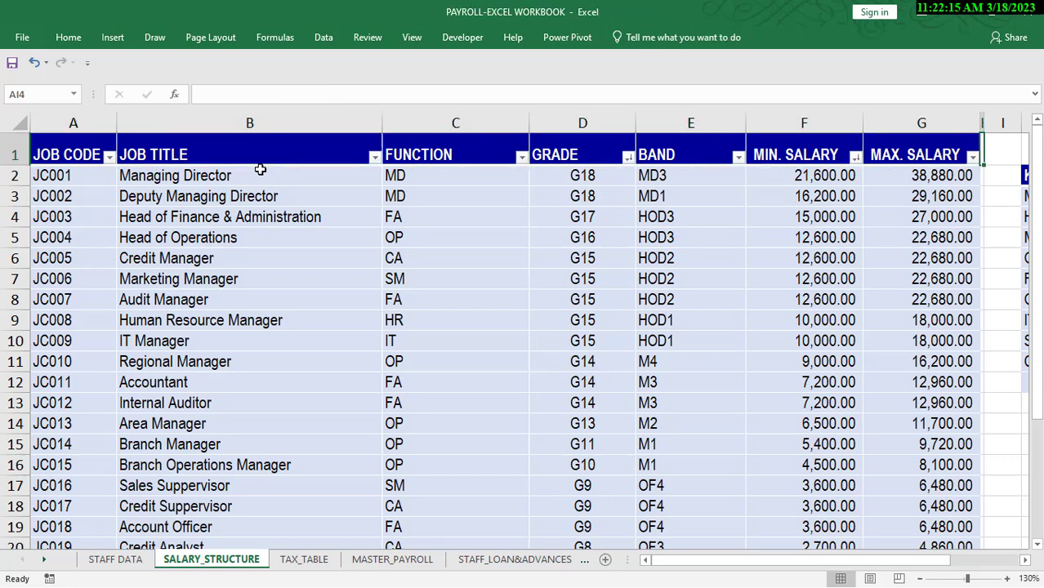
{"action": "key", "text": "Left"}
{"action": "key", "text": "Left"}
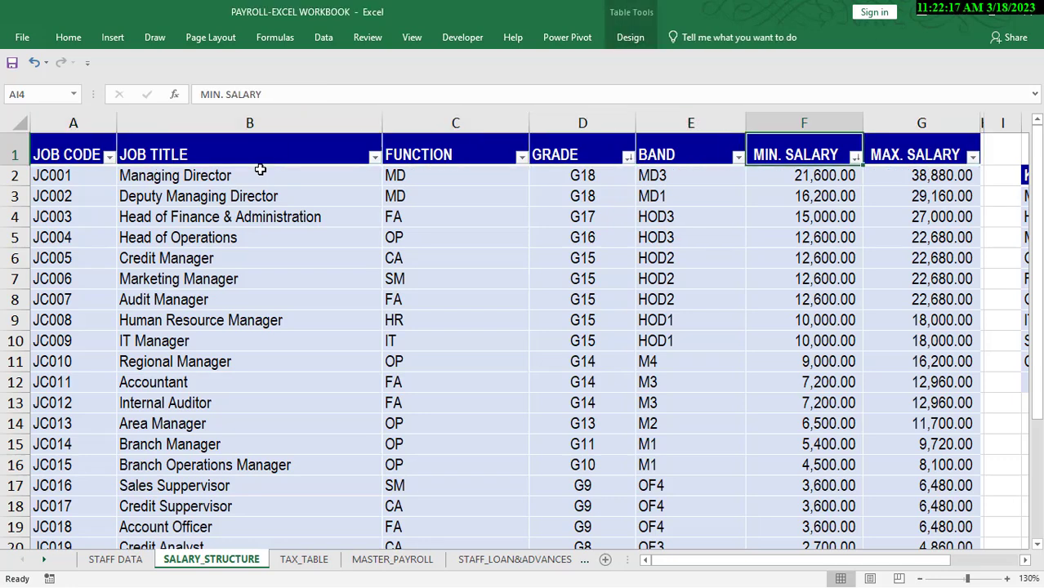
{"action": "key", "text": "Home"}
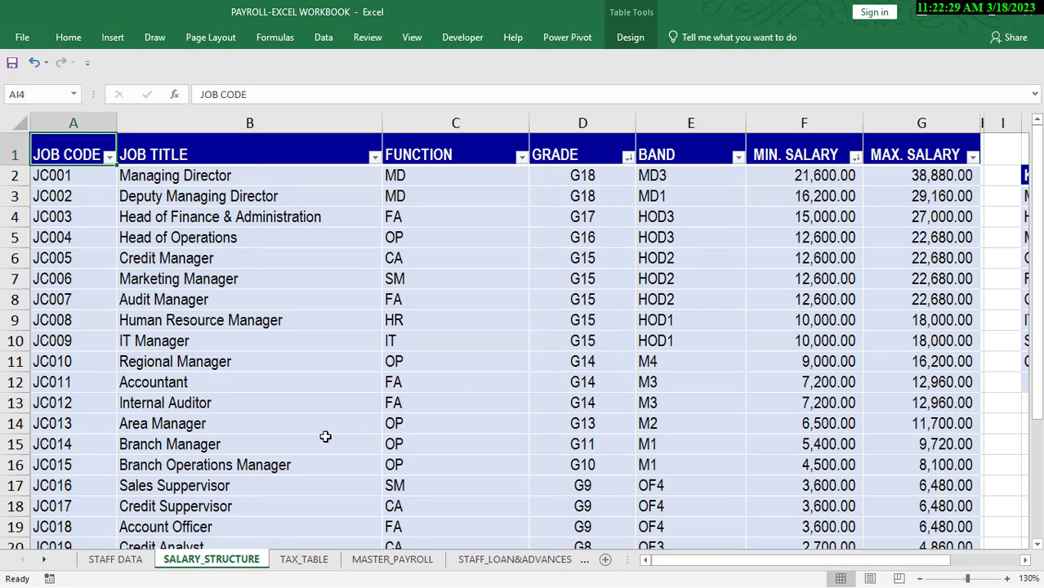
Review the TAX_TABLE, MASTER_PAYROLL and STAFF_LOAN&ADVANCES sheets in turn
{"action": "left_click", "coordinate": [313, 562]}
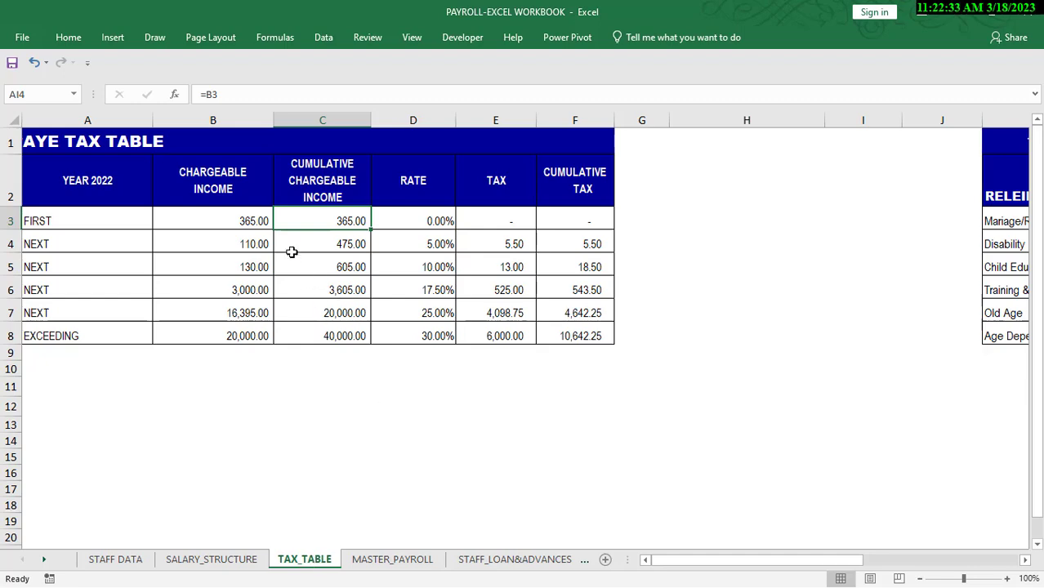
{"action": "left_click", "coordinate": [400, 562]}
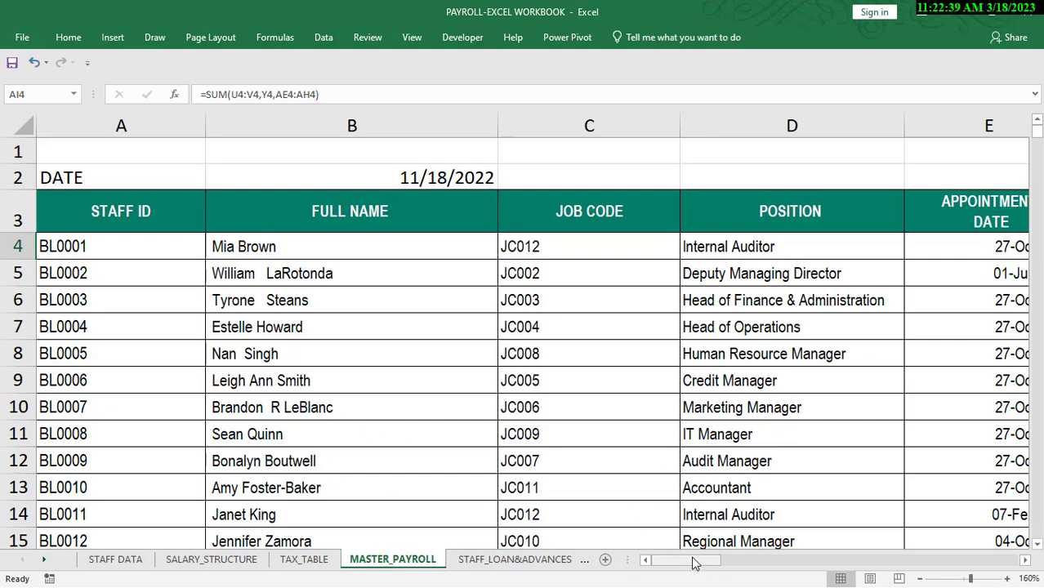
{"action": "left_click_drag", "start_coordinate": [686, 569], "coordinate": [501, 569]}
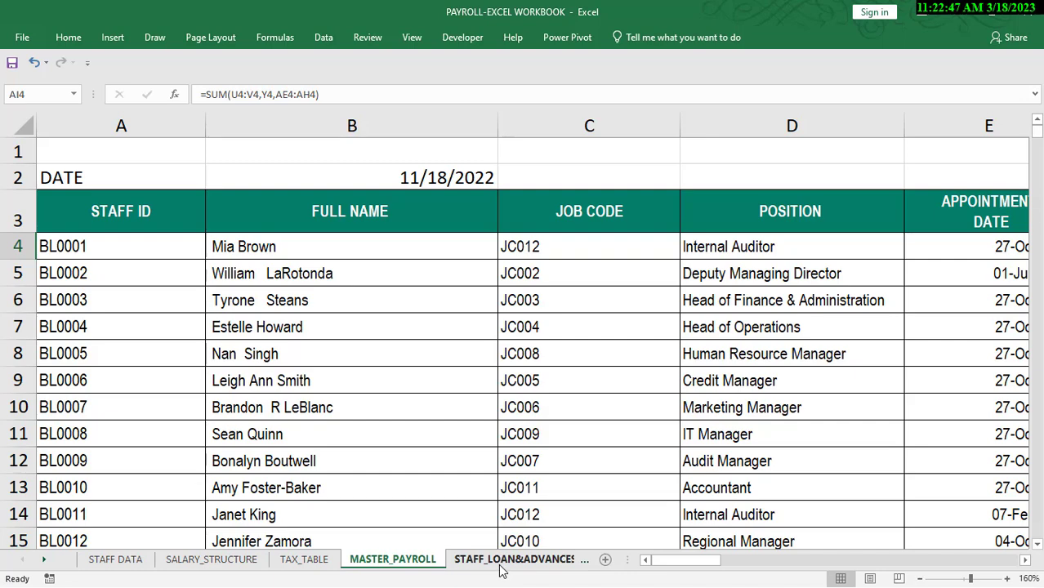
{"action": "left_click", "coordinate": [501, 565]}
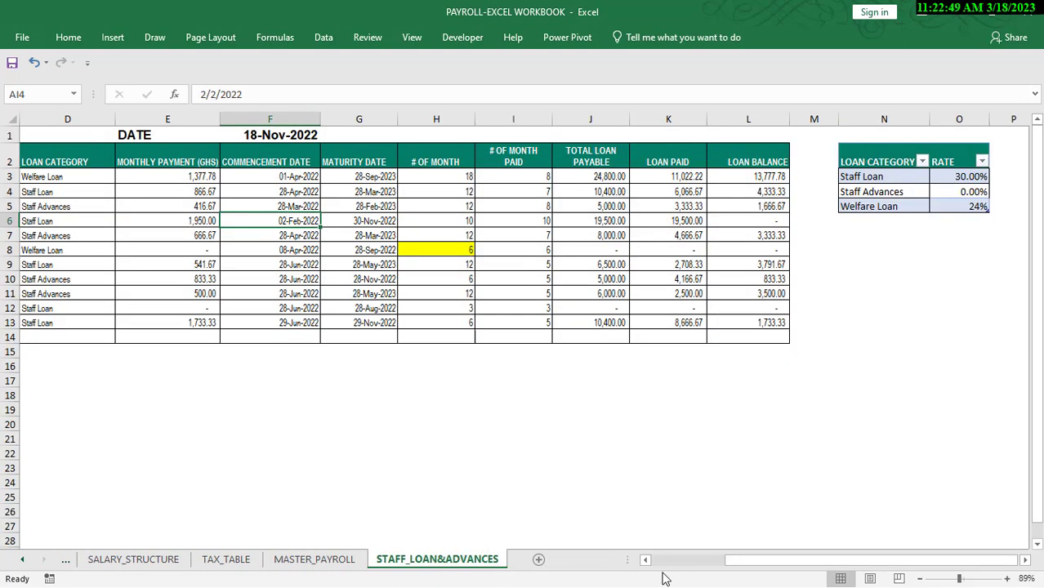
{"action": "scroll", "coordinate": [667, 572], "scroll_direction": "left", "scroll_amount": 3}
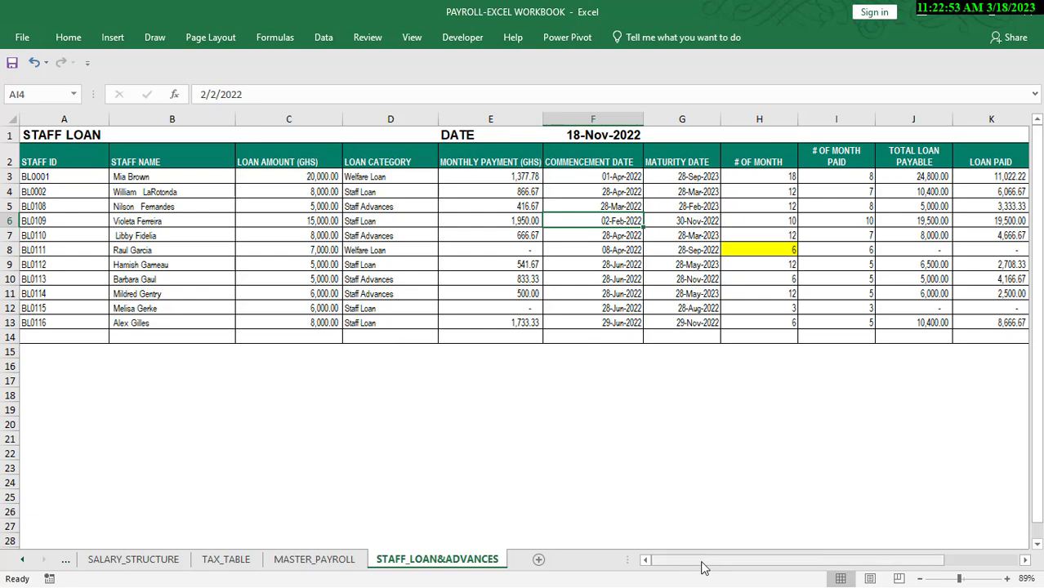
{"action": "left_click_drag", "start_coordinate": [705, 570], "coordinate": [675, 575]}
Examine the staff IDs and the first employee's full name, job code, position and appointment date cells on the MASTER_PAYROLL sheet
{"action": "left_click", "coordinate": [338, 562]}
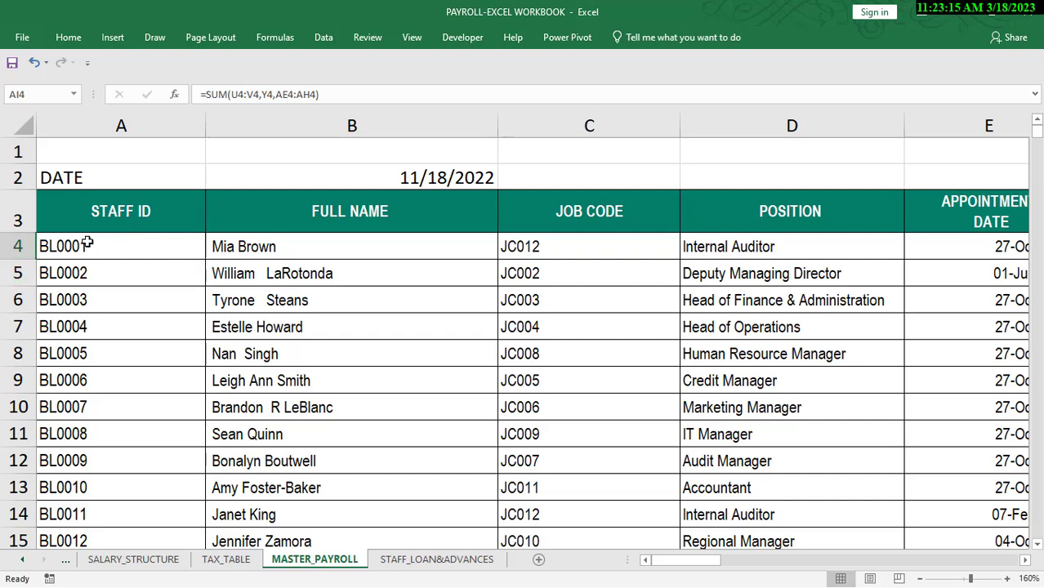
{"action": "left_click", "coordinate": [88, 300]}
{"action": "left_click", "coordinate": [92, 241]}
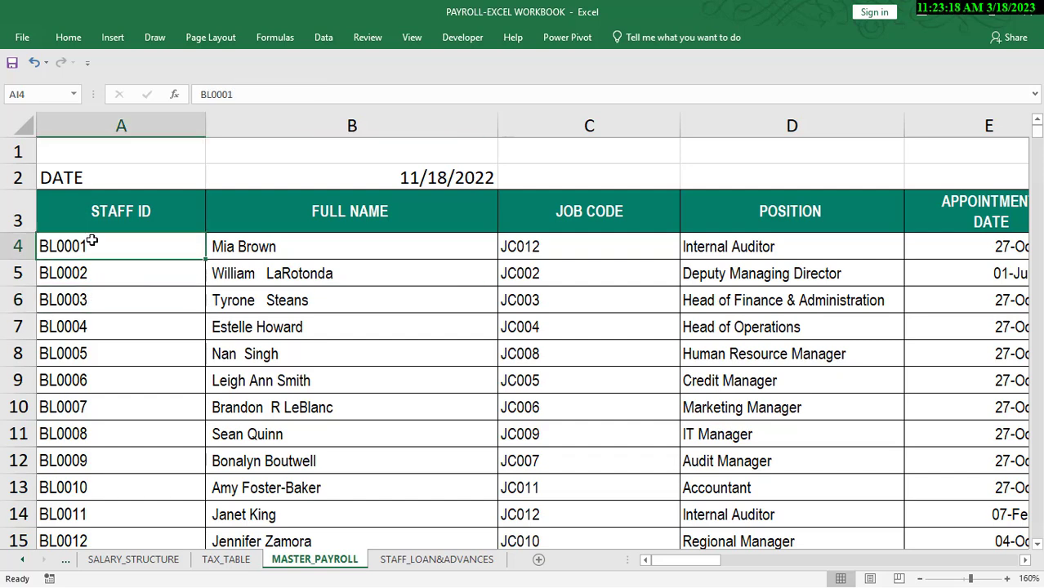
{"action": "left_click", "coordinate": [118, 289]}
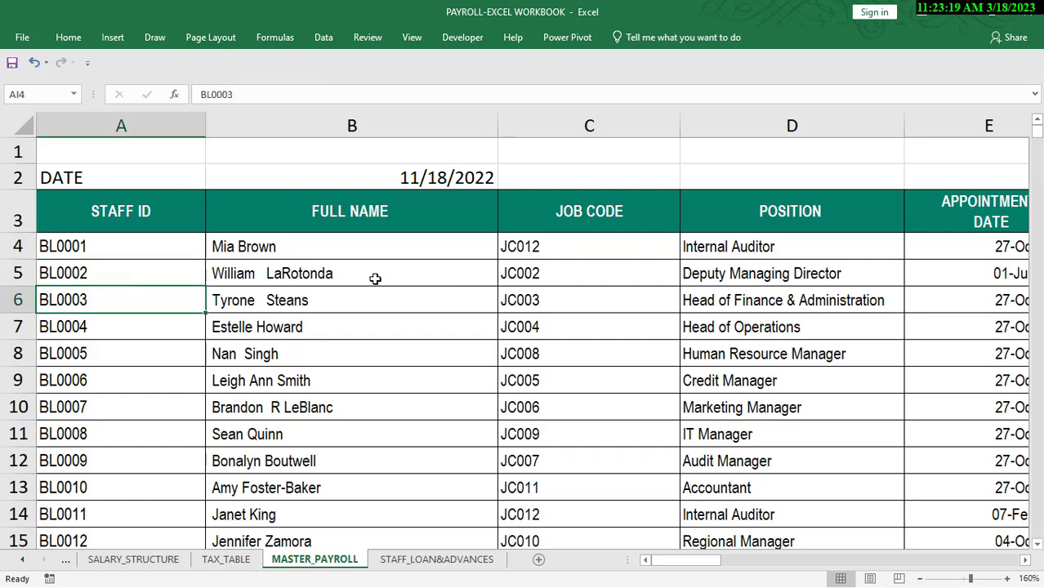
{"action": "left_click", "coordinate": [319, 291]}
{"action": "left_click", "coordinate": [150, 239]}
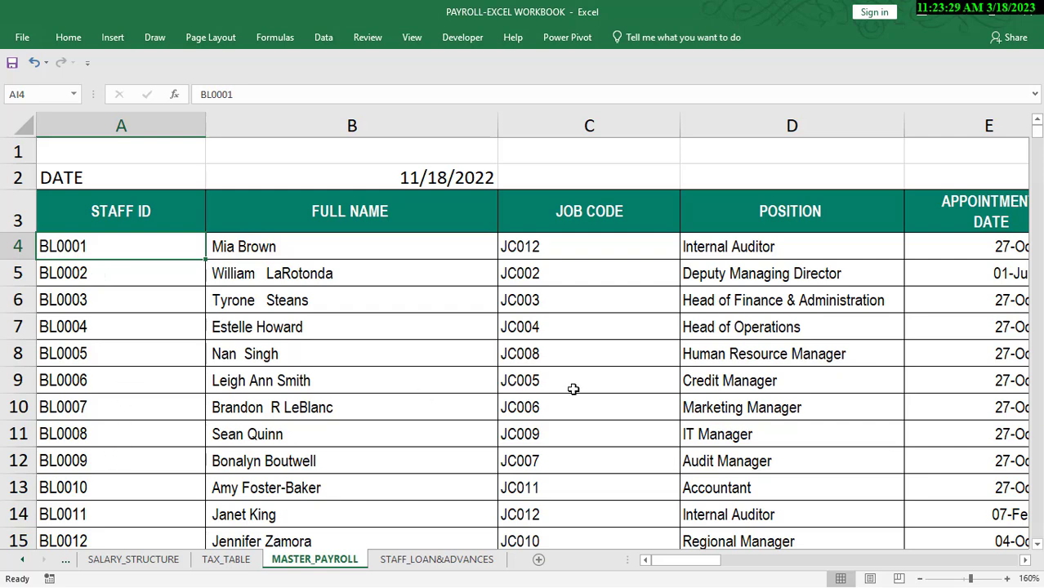
{"action": "left_click", "coordinate": [446, 246]}
{"action": "key", "text": "Right"}
{"action": "key", "text": "Right"}
{"action": "key", "text": "Right"}
{"action": "key", "text": "Right"}
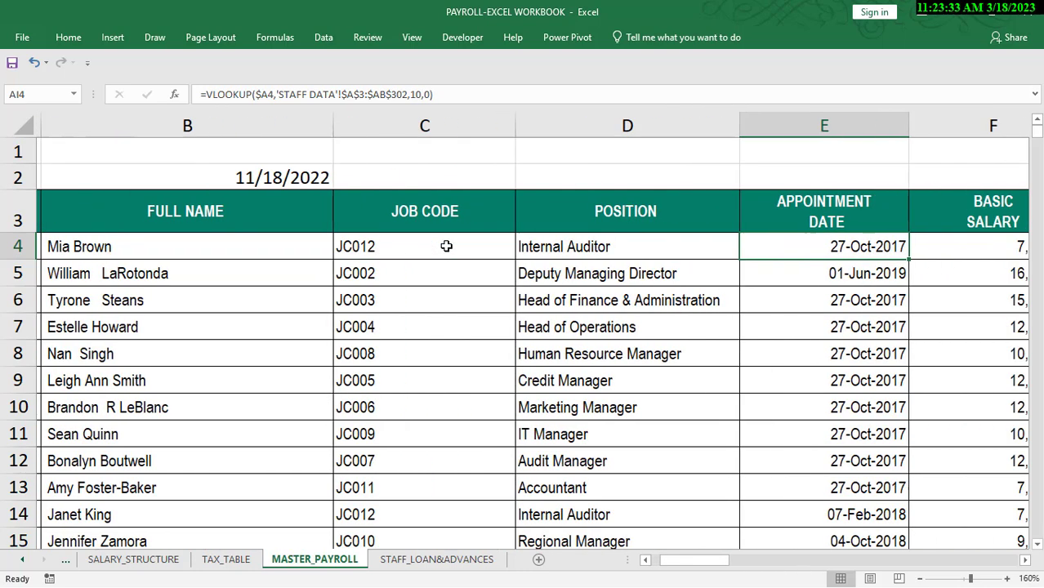
{"action": "key", "text": "Left"}
{"action": "key", "text": "Left"}
{"action": "key", "text": "Left"}
{"action": "key", "text": "Left"}
{"action": "key", "text": "Left"}
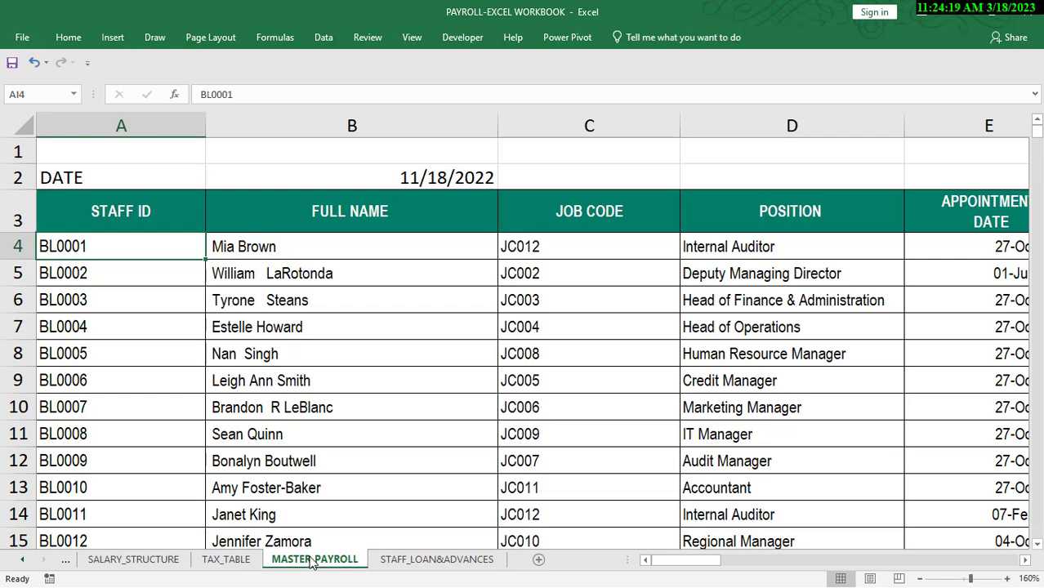
Create a copy of the MASTER_PAYROLL sheet at the end of the same workbook
{"action": "left_click", "coordinate": [115, 563]}
{"action": "left_click", "coordinate": [250, 564]}
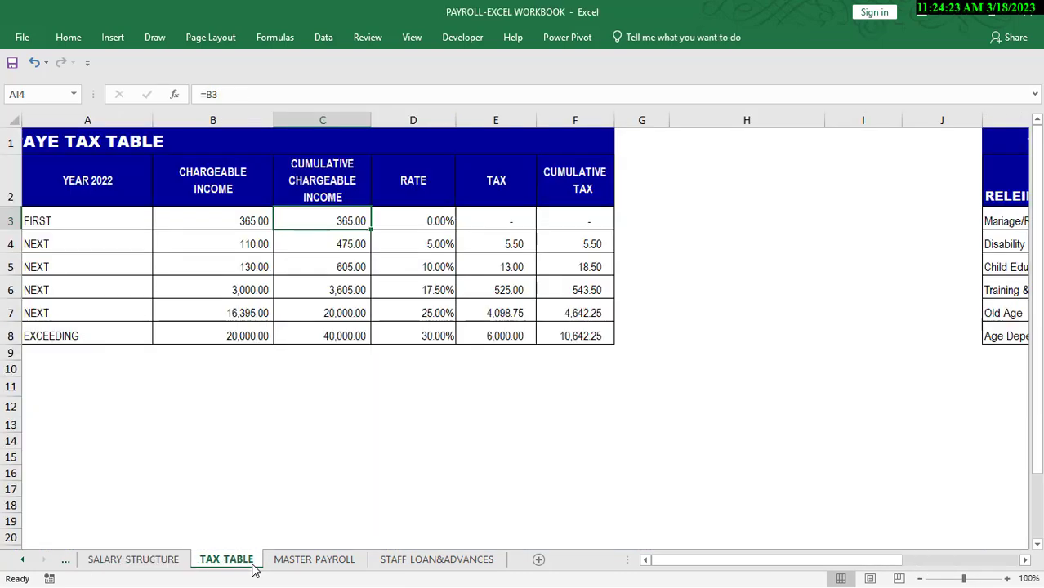
{"action": "left_click", "coordinate": [307, 564]}
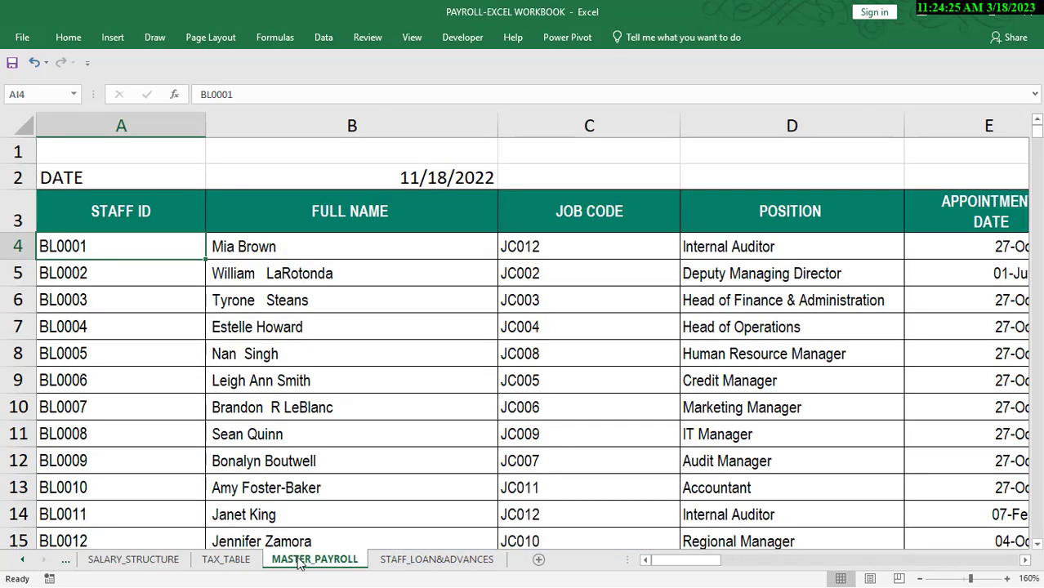
{"action": "right_click", "coordinate": [308, 560]}
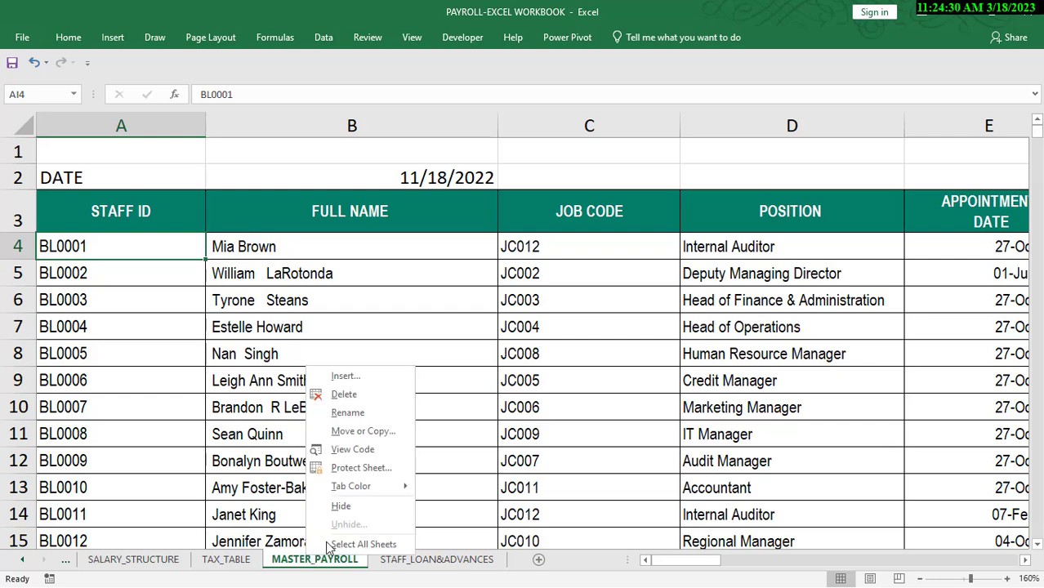
{"action": "left_click", "coordinate": [366, 431]}
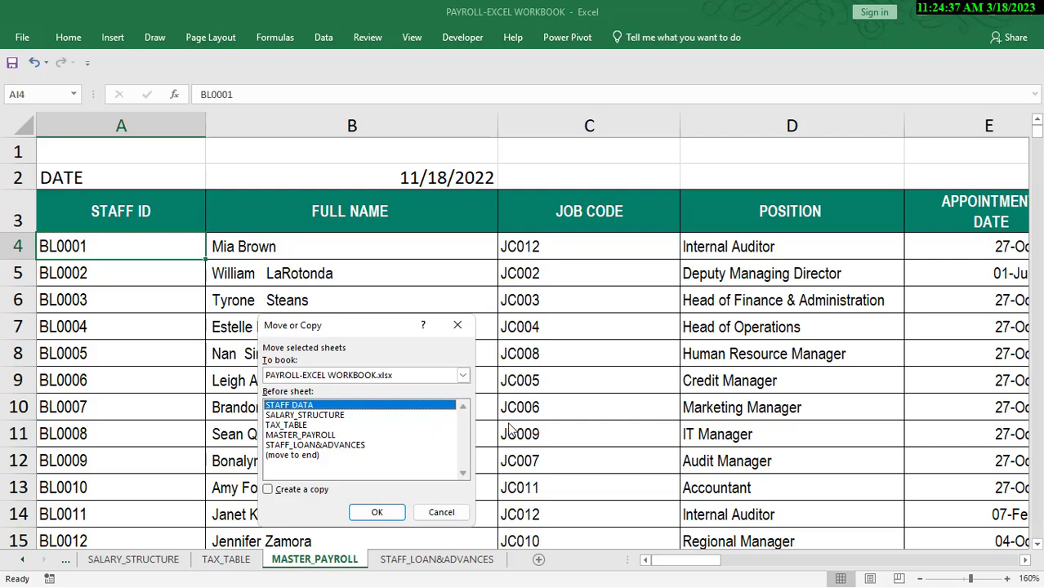
{"action": "left_click", "coordinate": [302, 457]}
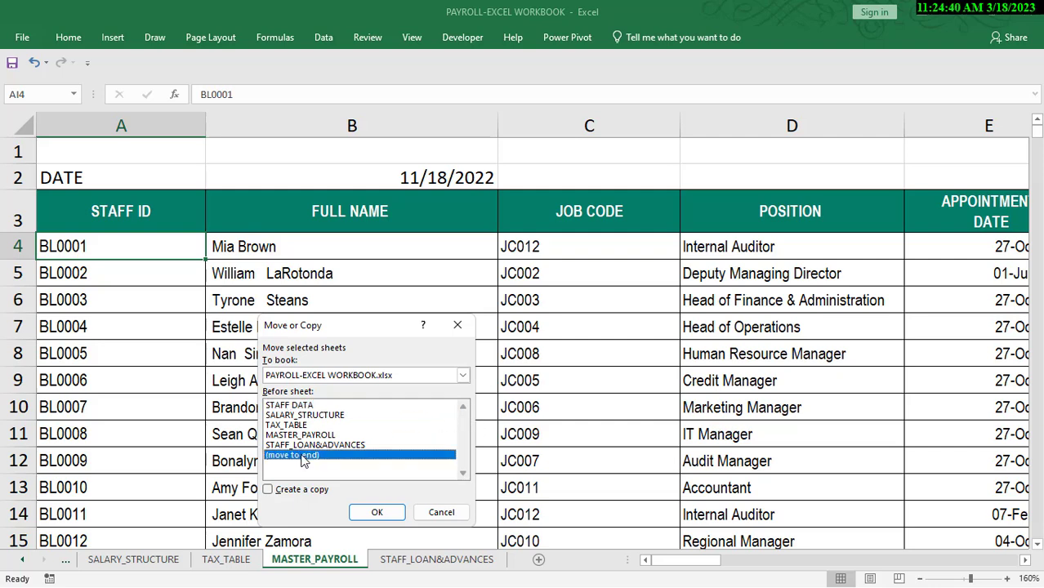
{"action": "left_click", "coordinate": [271, 490]}
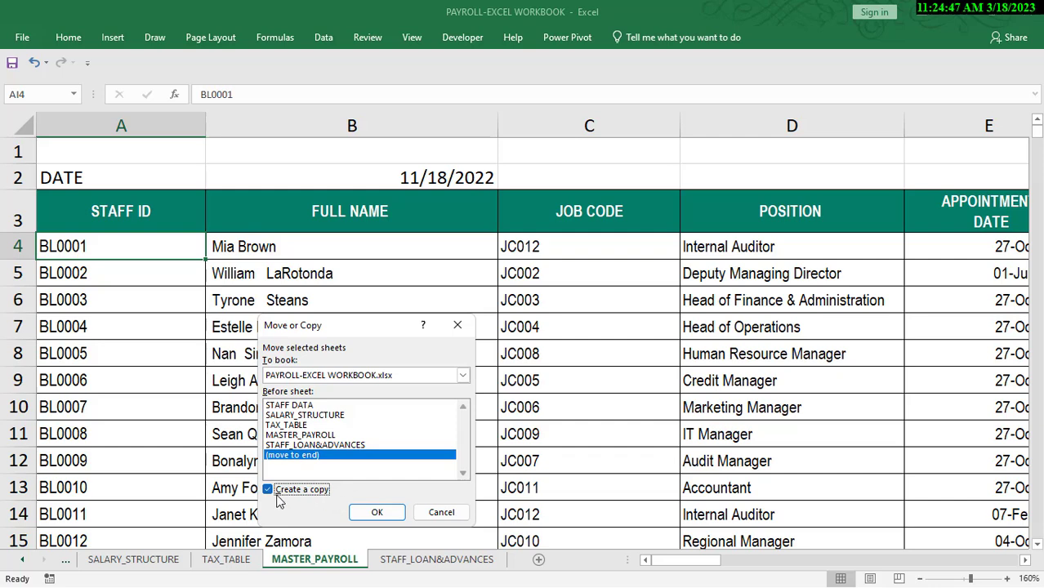
{"action": "left_click", "coordinate": [377, 512]}
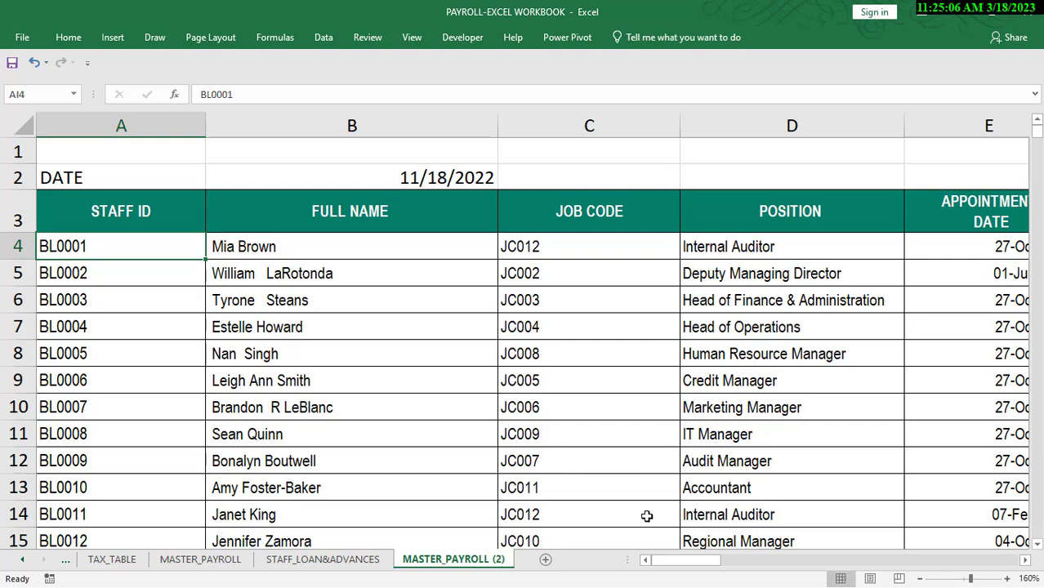
Examine the copied payroll sheet's columns and the lookup formula behind the first employee's full name
{"action": "left_click_drag", "start_coordinate": [681, 562], "coordinate": [572, 572]}
{"action": "left_click_drag", "start_coordinate": [687, 567], "coordinate": [766, 566]}
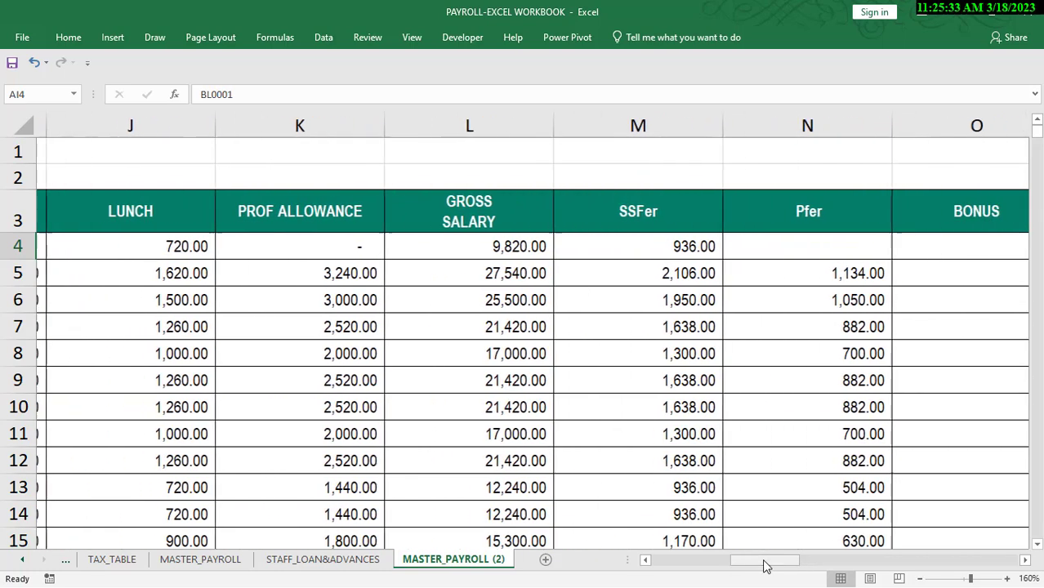
{"action": "key", "text": "Home"}
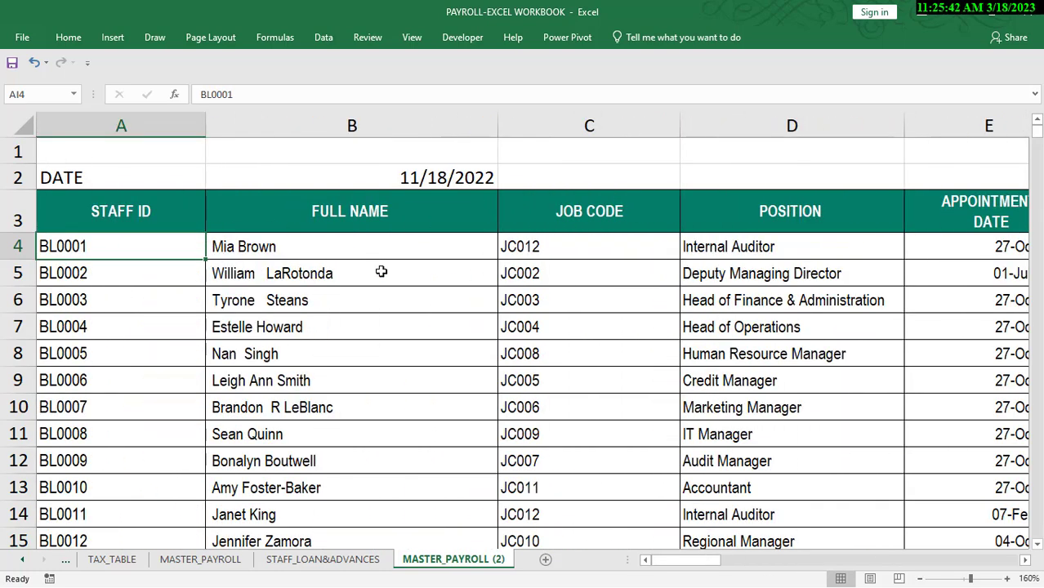
{"action": "left_click_drag", "start_coordinate": [298, 245], "coordinate": [235, 331]}
{"action": "key", "text": "ctrl+Home"}
{"action": "left_click", "coordinate": [257, 249]}
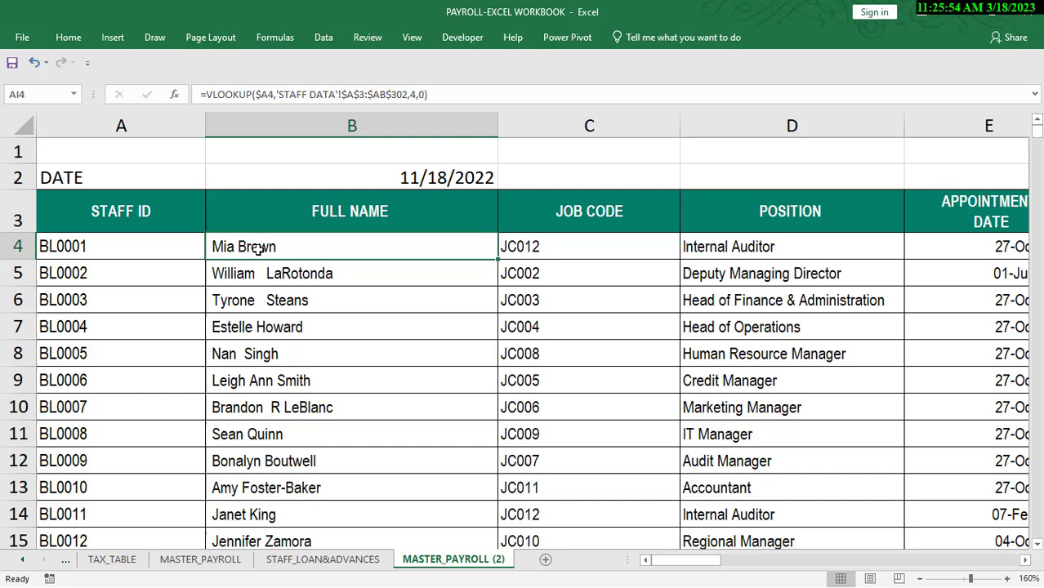
{"action": "left_click", "coordinate": [106, 251]}
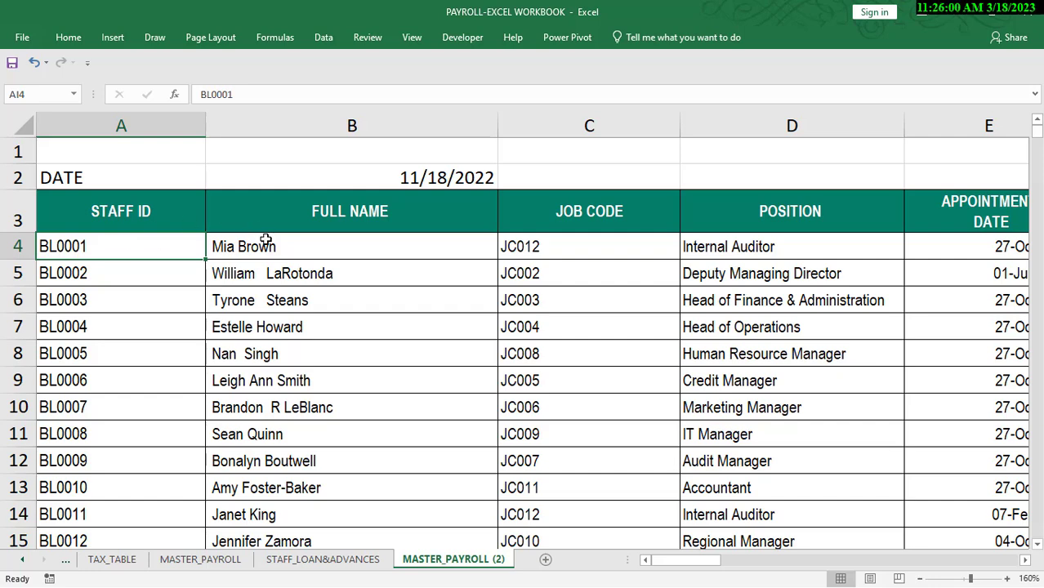
Clear all staff entries from the FULL NAME through NET SALARY columns on the MASTER_PAYROLL (2) sheet, keeping headers and staff IDs
{"action": "left_click", "coordinate": [448, 246]}
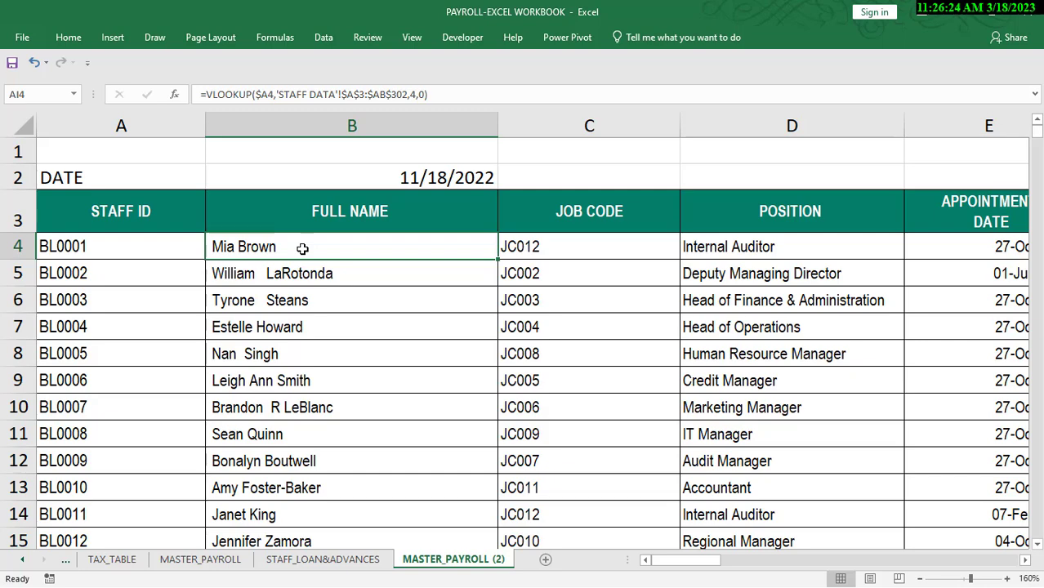
{"action": "key", "text": "ctrl+shift+Right"}
{"action": "key", "text": "ctrl+shift+Right"}
{"action": "key", "text": "ctrl+shift+Right"}
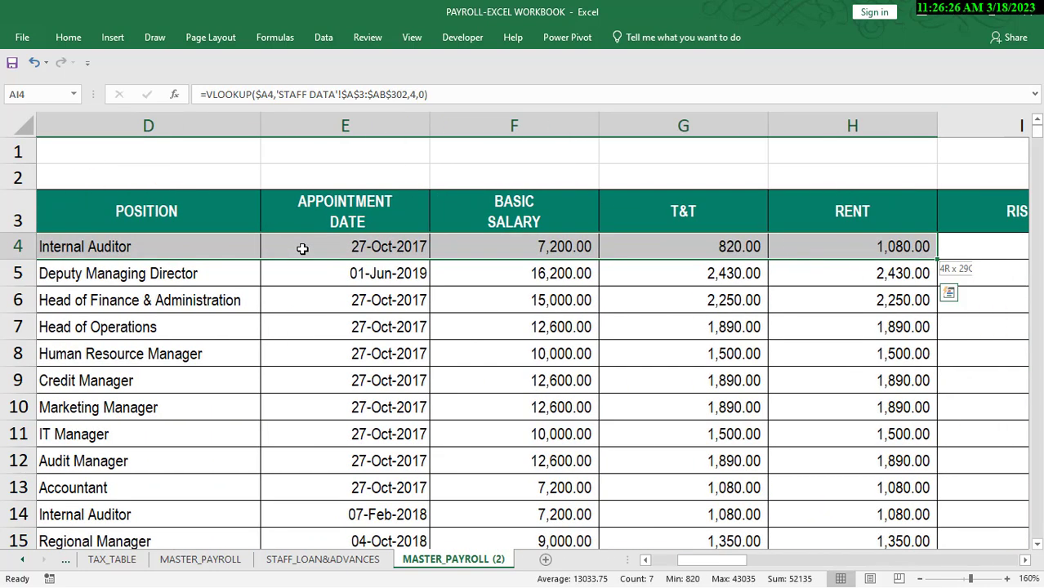
{"action": "key", "text": "ctrl+shift+Right"}
{"action": "key", "text": "ctrl+shift+Right"}
{"action": "key", "text": "ctrl+shift+Right"}
{"action": "key", "text": "ctrl+shift+Right"}
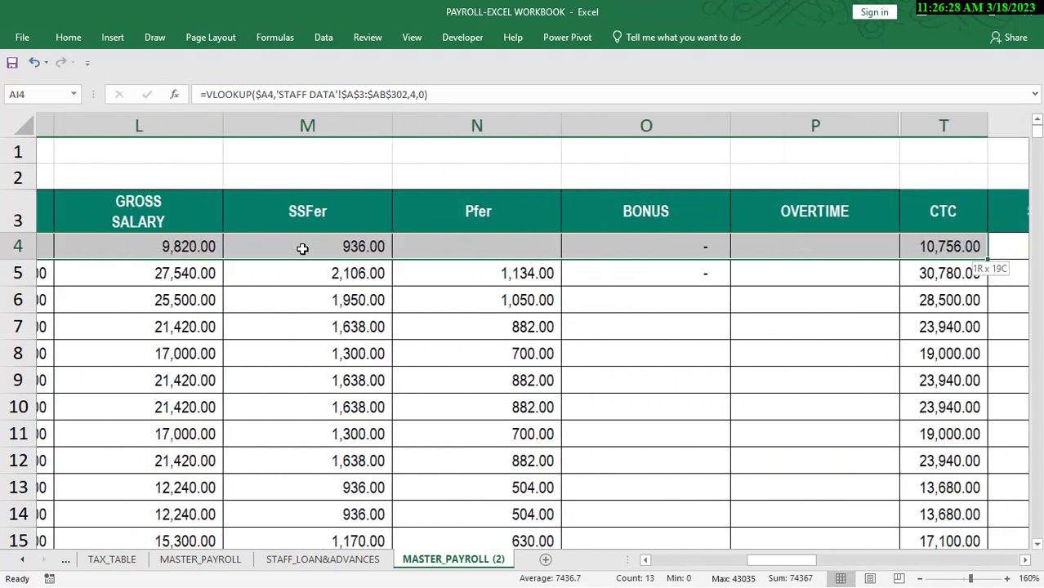
{"action": "key", "text": "ctrl+shift+Right"}
{"action": "key", "text": "ctrl+shift+Right"}
{"action": "key", "text": "ctrl+shift+Right"}
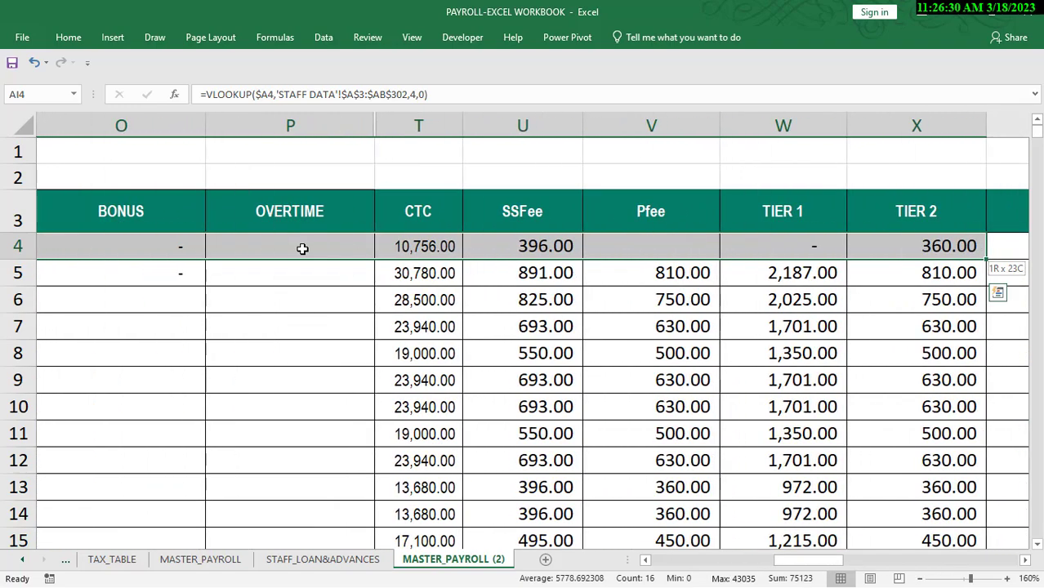
{"action": "key", "text": "ctrl+shift+Right"}
{"action": "key", "text": "ctrl+shift+Right"}
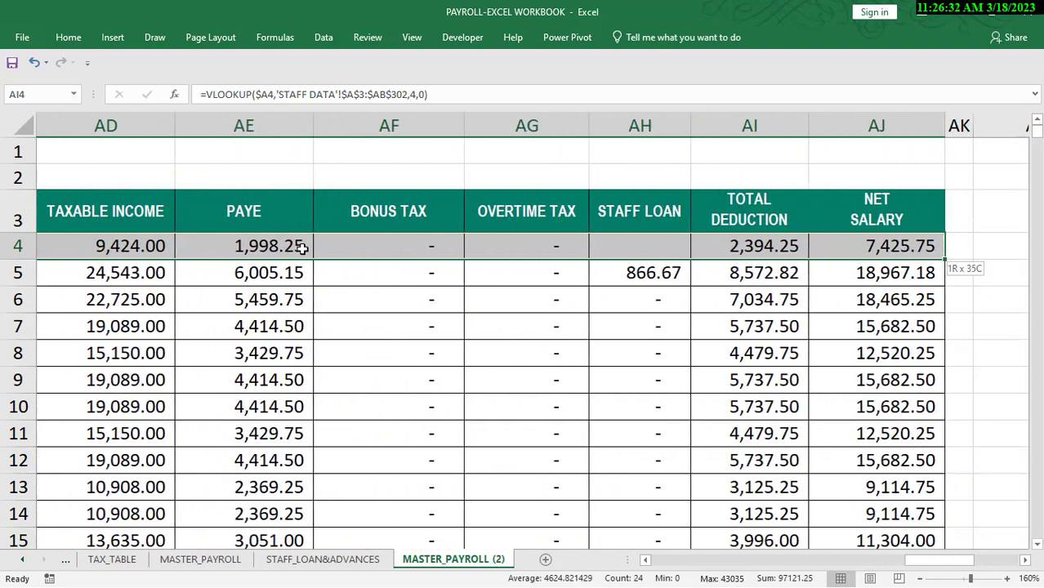
{"action": "key", "text": "ctrl+shift+Down"}
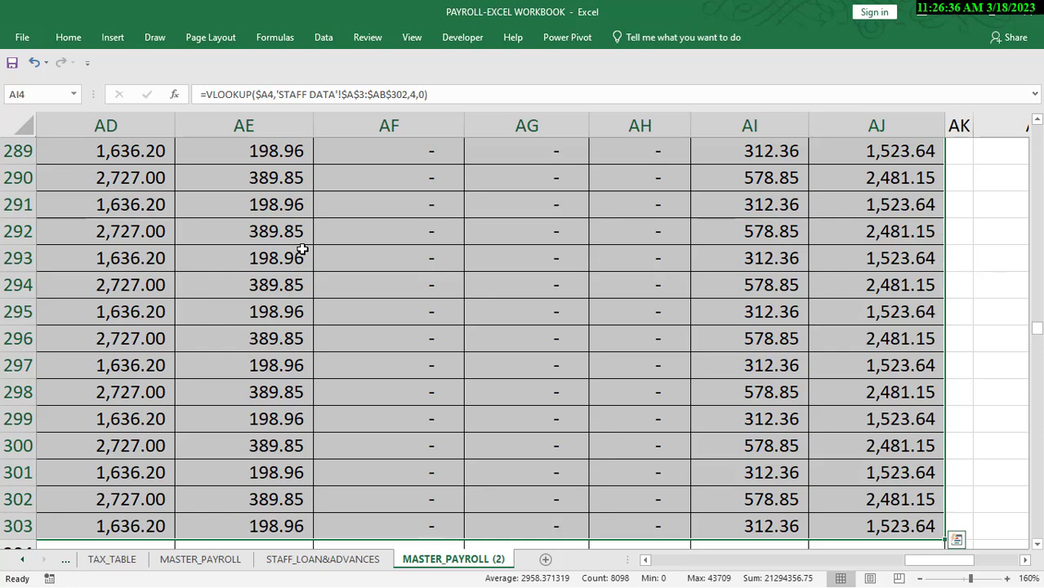
{"action": "key", "text": "Delete"}
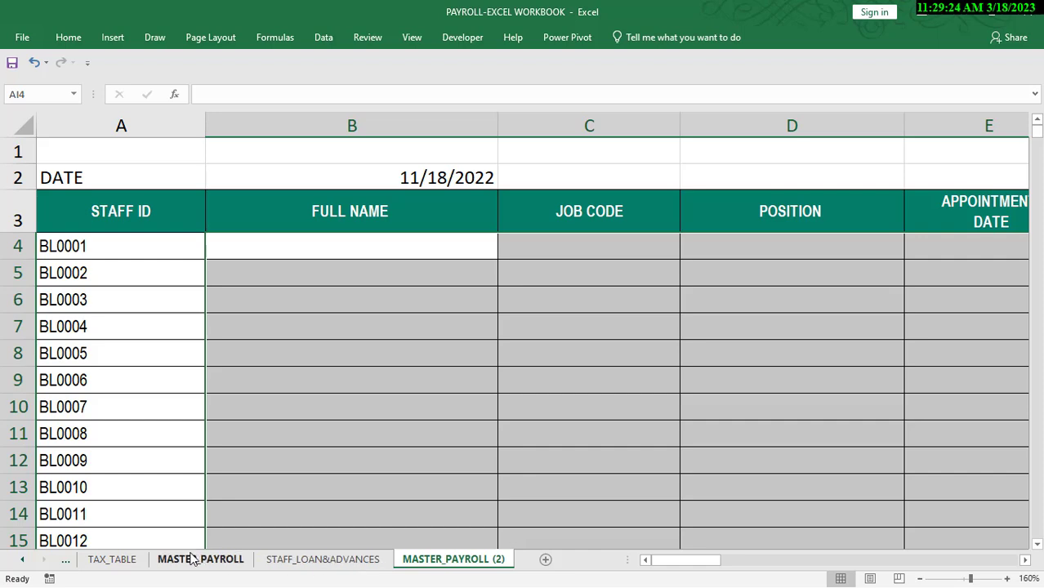
Create another copy of the MASTER_PAYROLL sheet at the end of the same workbook
{"action": "left_click", "coordinate": [196, 562]}
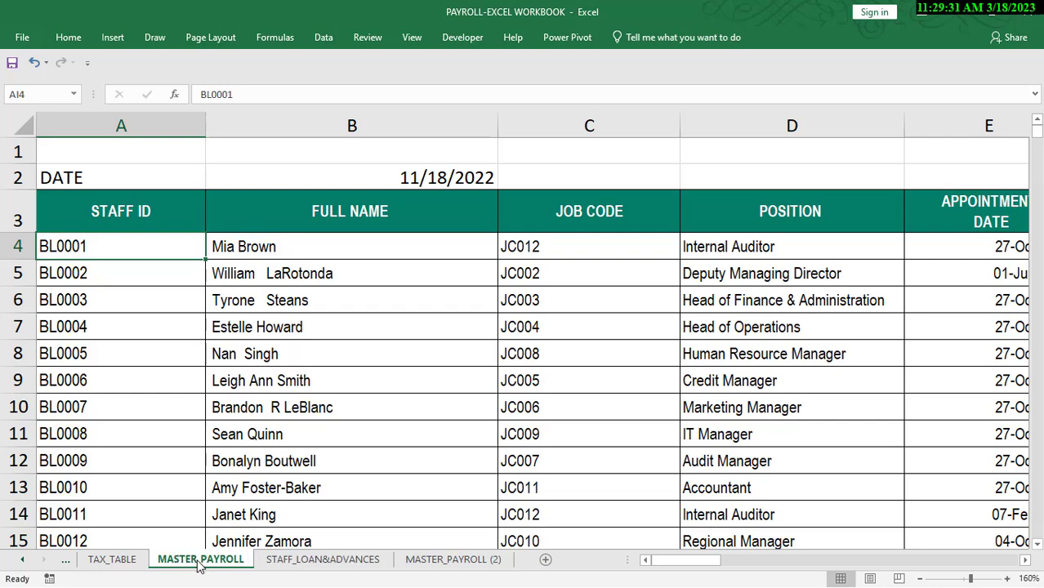
{"action": "right_click", "coordinate": [198, 566]}
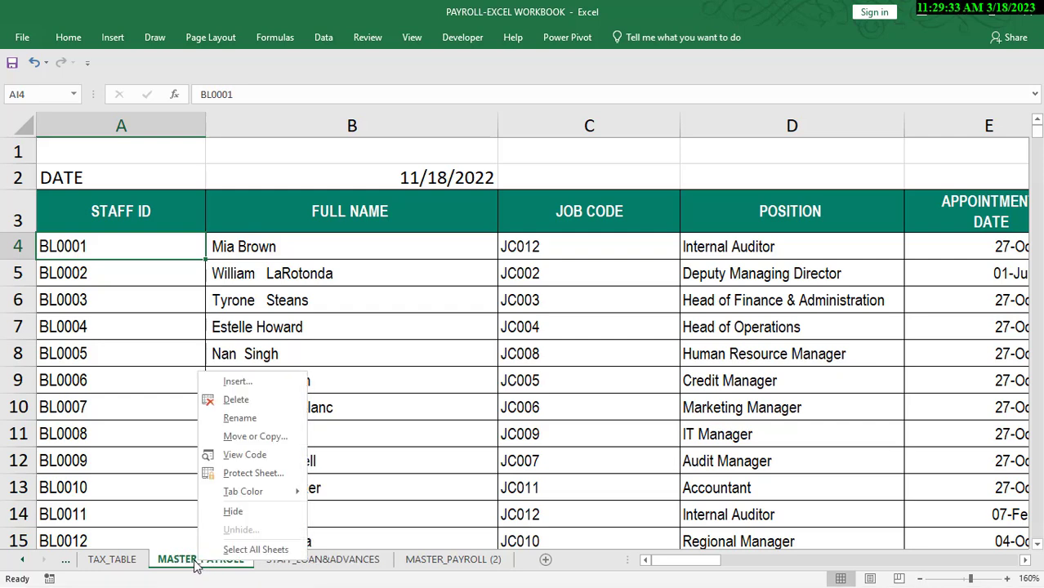
{"action": "left_click", "coordinate": [187, 567]}
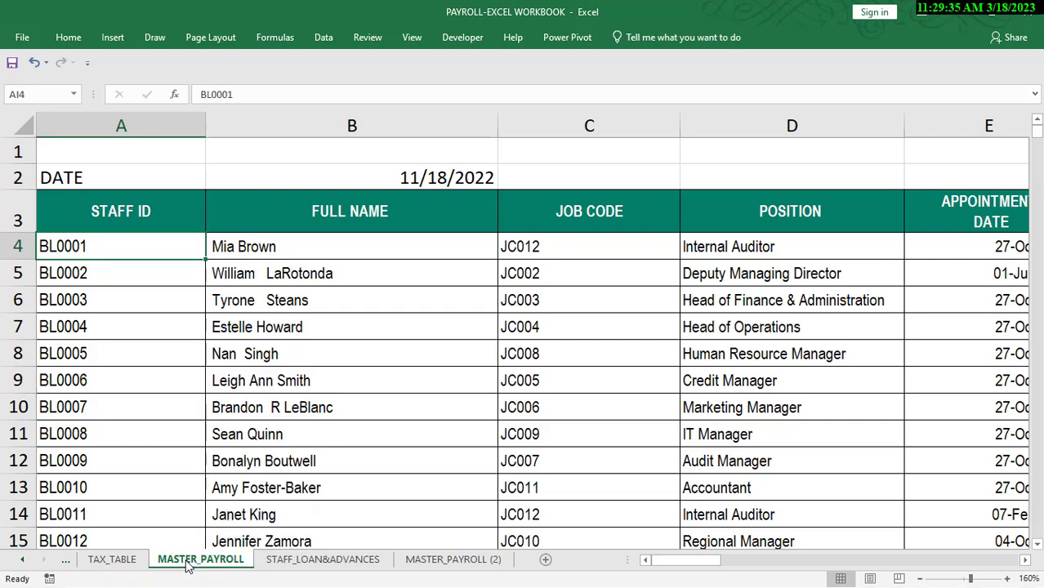
{"action": "right_click", "coordinate": [236, 566]}
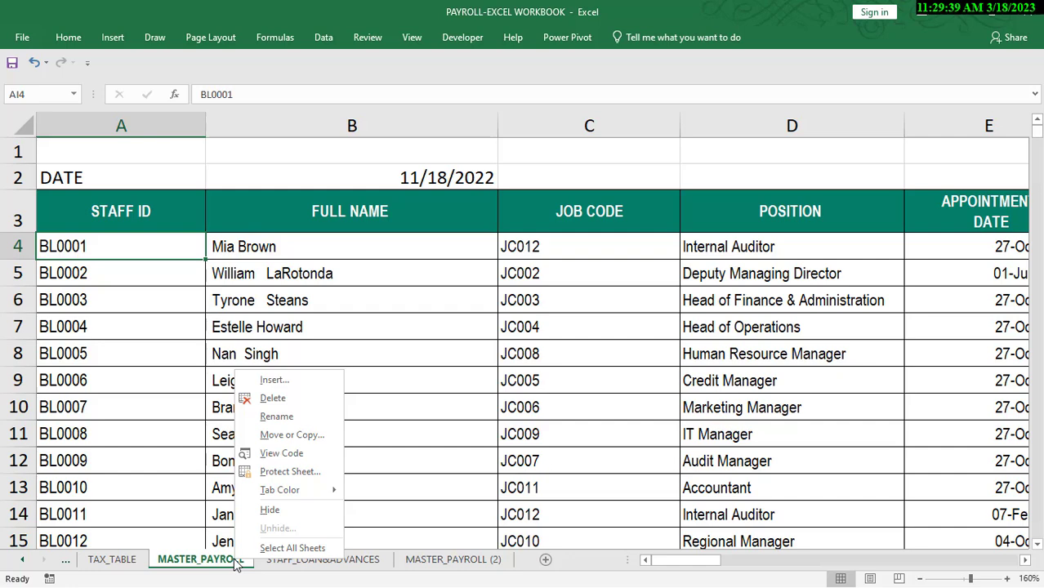
{"action": "left_click", "coordinate": [317, 441]}
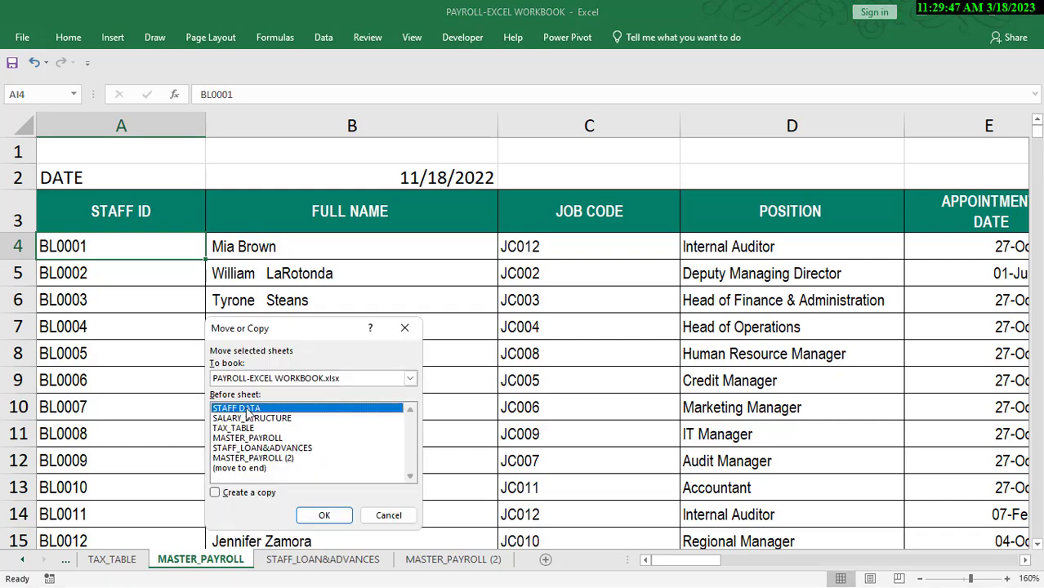
{"action": "left_click", "coordinate": [229, 470]}
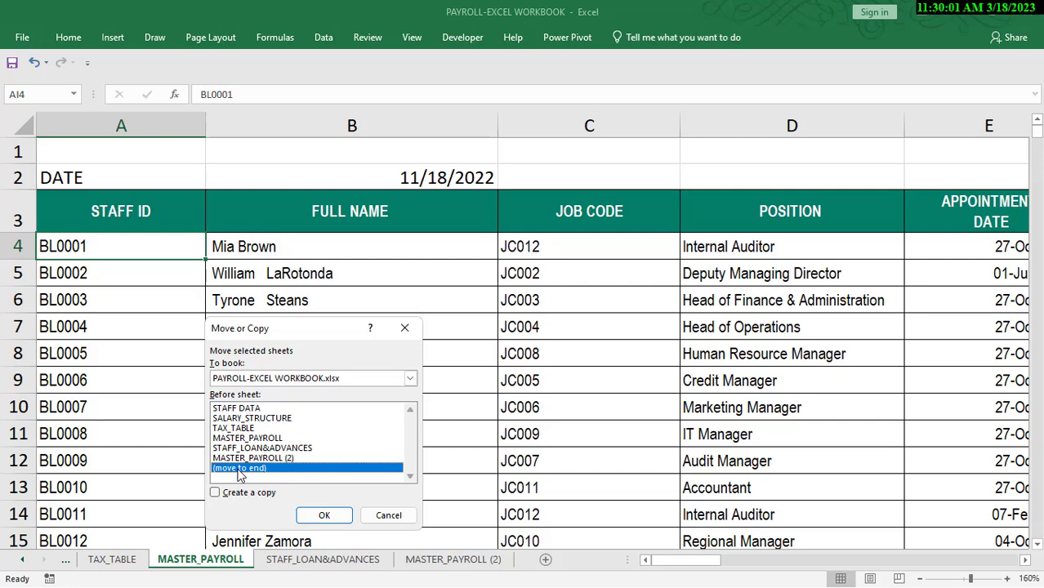
{"action": "left_click", "coordinate": [216, 493]}
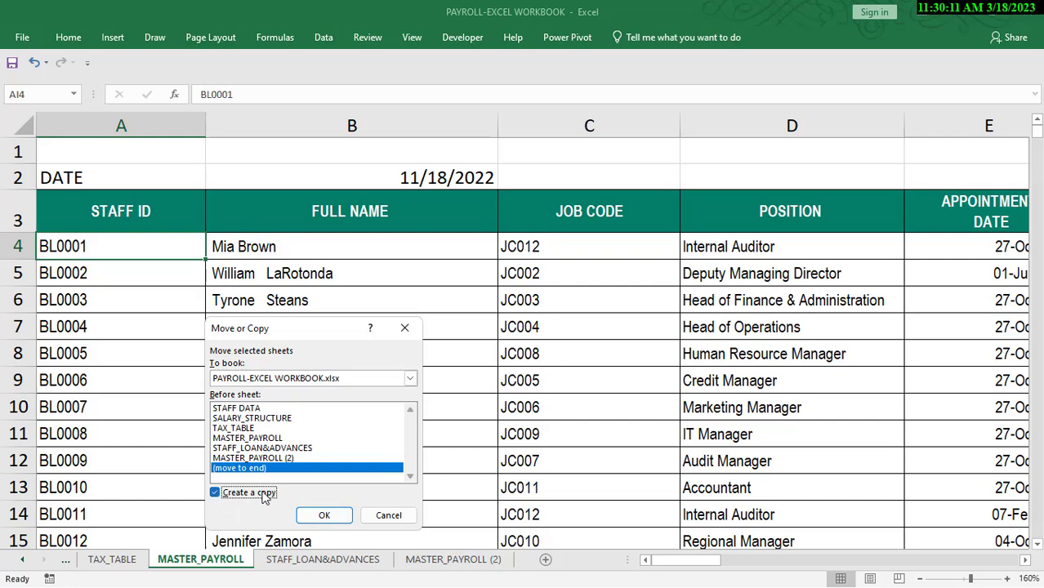
{"action": "left_click", "coordinate": [335, 518]}
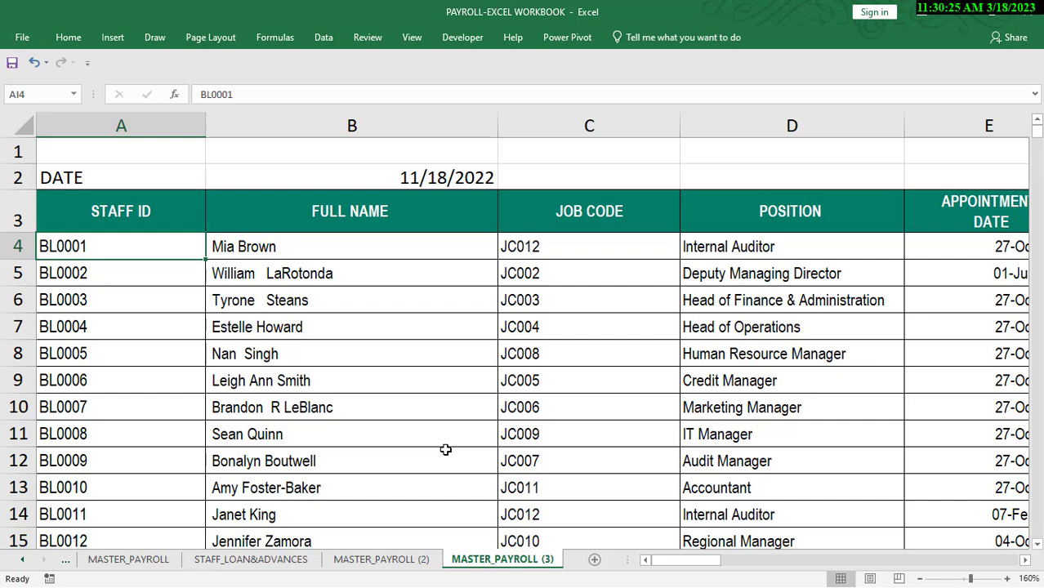
Select all staff entries from the FULL NAME through NET SALARY columns on the MASTER_PAYROLL (3) sheet
{"action": "left_click", "coordinate": [291, 248]}
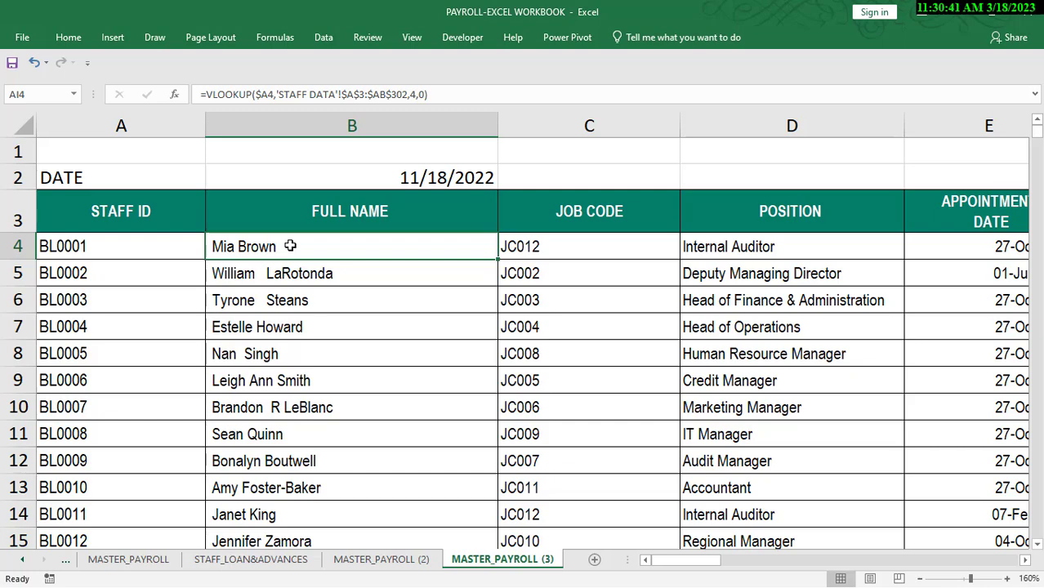
{"action": "key", "text": "shift+Right"}
{"action": "key", "text": "shift+Right"}
{"action": "key", "text": "shift+Right"}
{"action": "key", "text": "shift+Right"}
{"action": "key", "text": "shift+Right"}
{"action": "key", "text": "shift+Right"}
{"action": "key", "text": "shift+Right"}
{"action": "key", "text": "shift+Right"}
{"action": "key", "text": "shift+Right"}
{"action": "key", "text": "shift+Right"}
{"action": "key", "text": "shift+Right"}
{"action": "key", "text": "shift+Right"}
{"action": "key", "text": "shift+Right"}
{"action": "key", "text": "shift+Right"}
{"action": "key", "text": "shift+Right"}
{"action": "key", "text": "shift+Right"}
{"action": "key", "text": "shift+Right"}
{"action": "key", "text": "shift+Right"}
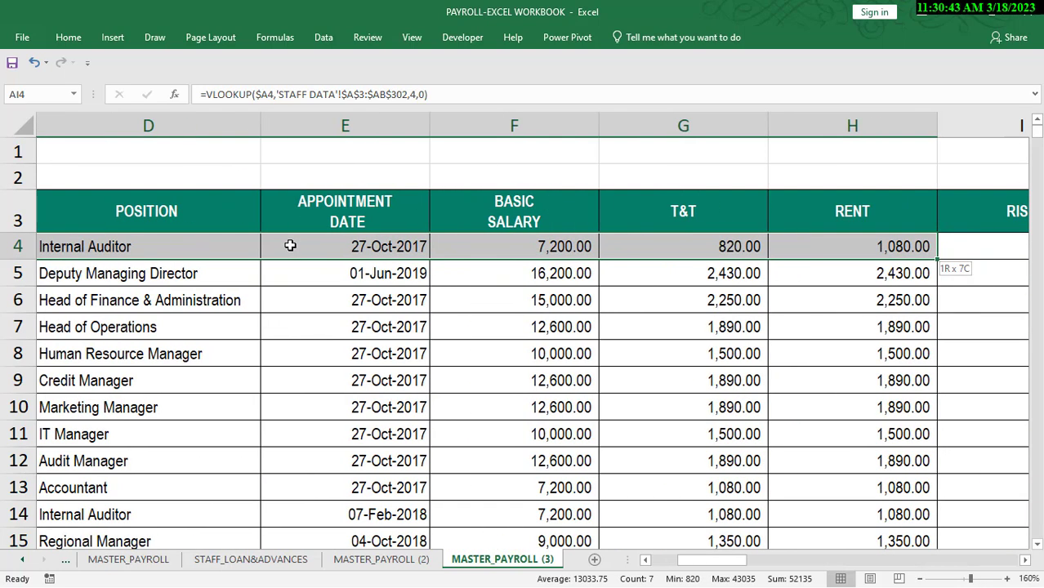
{"action": "key", "text": "shift+Right"}
{"action": "key", "text": "shift+Right"}
{"action": "key", "text": "shift+Right"}
{"action": "key", "text": "shift+Right"}
{"action": "key", "text": "shift+Right"}
{"action": "key", "text": "shift+Right"}
{"action": "key", "text": "shift+Right"}
{"action": "key", "text": "shift+Right"}
{"action": "key", "text": "shift+Right"}
{"action": "key", "text": "shift+Right"}
{"action": "key", "text": "shift+Right"}
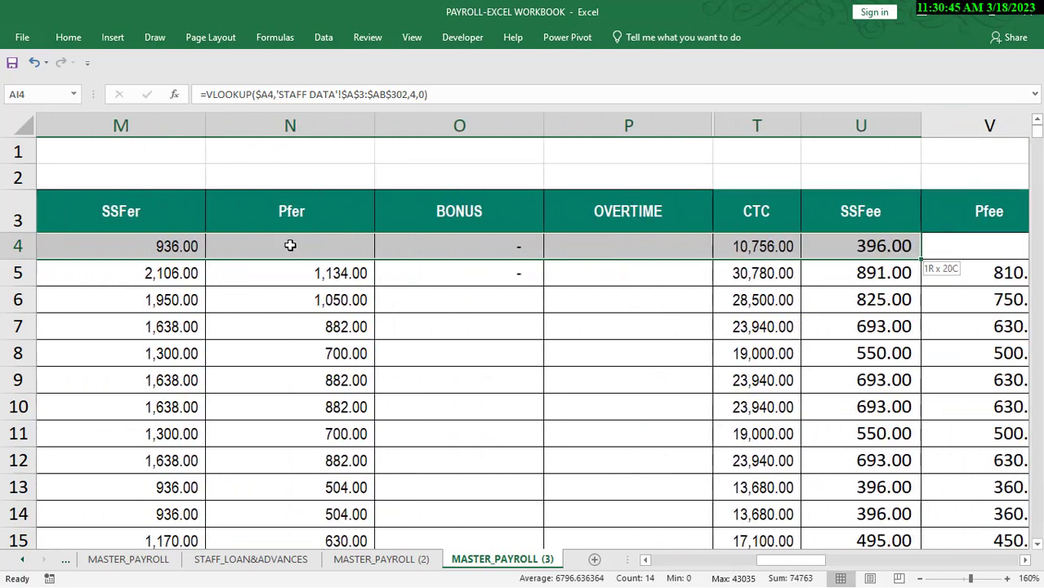
{"action": "key", "text": "shift+Right"}
{"action": "key", "text": "shift+Right"}
{"action": "key", "text": "shift+Right"}
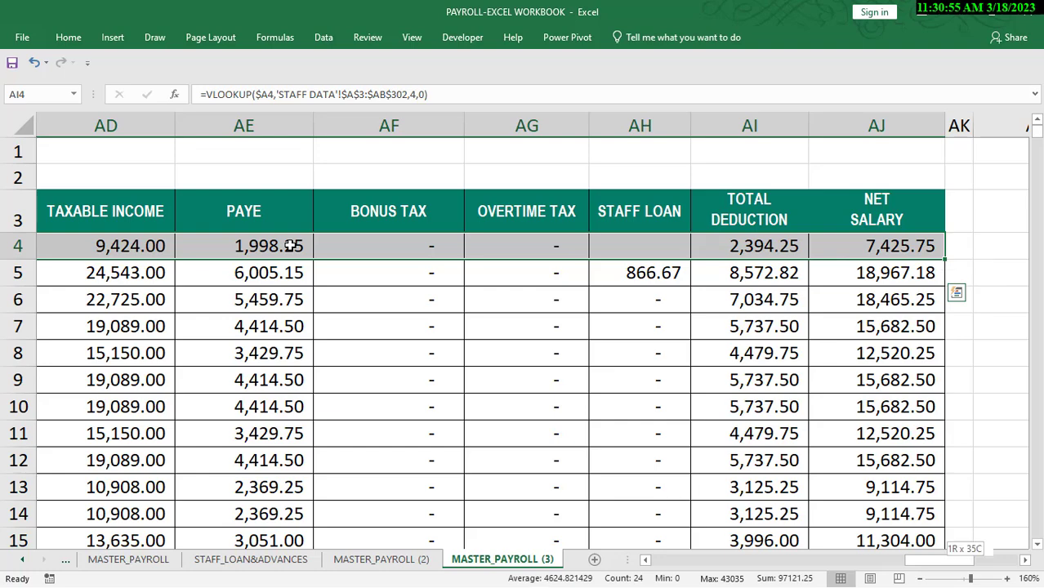
{"action": "key", "text": "ctrl+shift+Down"}
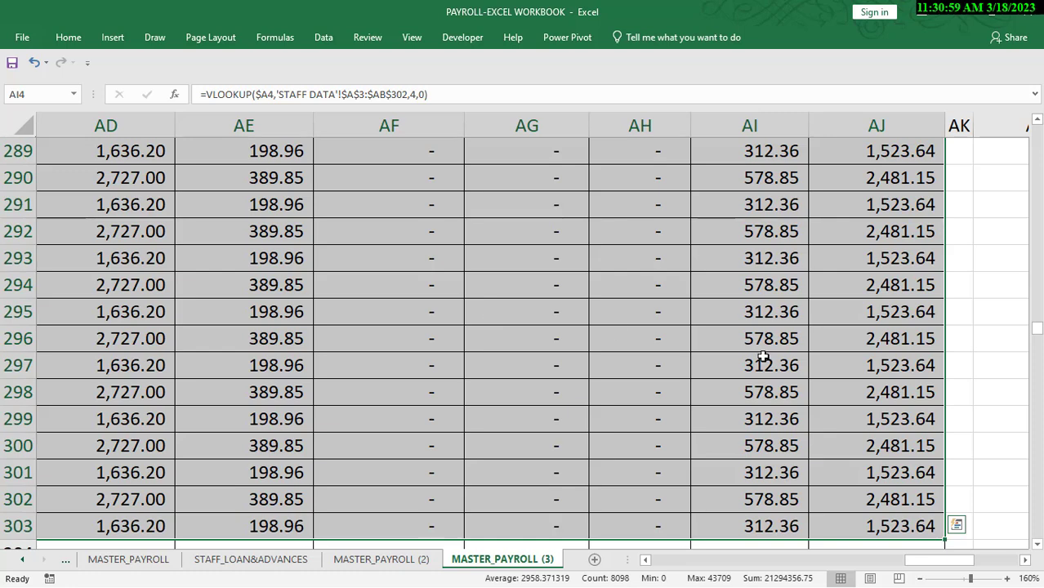
{"action": "left_click", "coordinate": [1038, 545]}
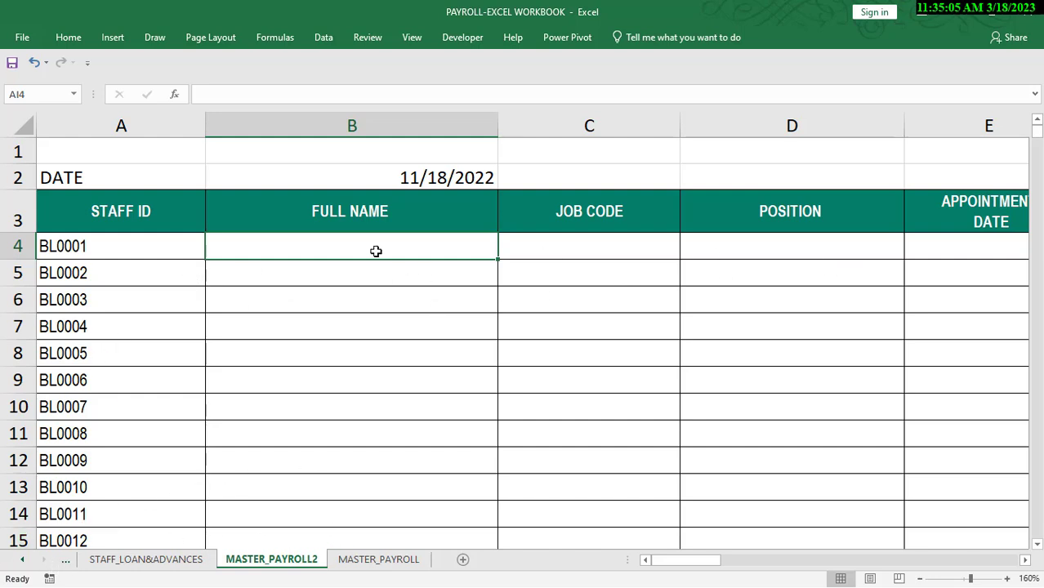
Review the TAX_TABLE, SALARY_STRUCTURE and STAFF DATA sheets, and compare STAFF DATA with the blank MASTER_PAYROLL2 sheet
{"action": "left_click", "coordinate": [65, 562]}
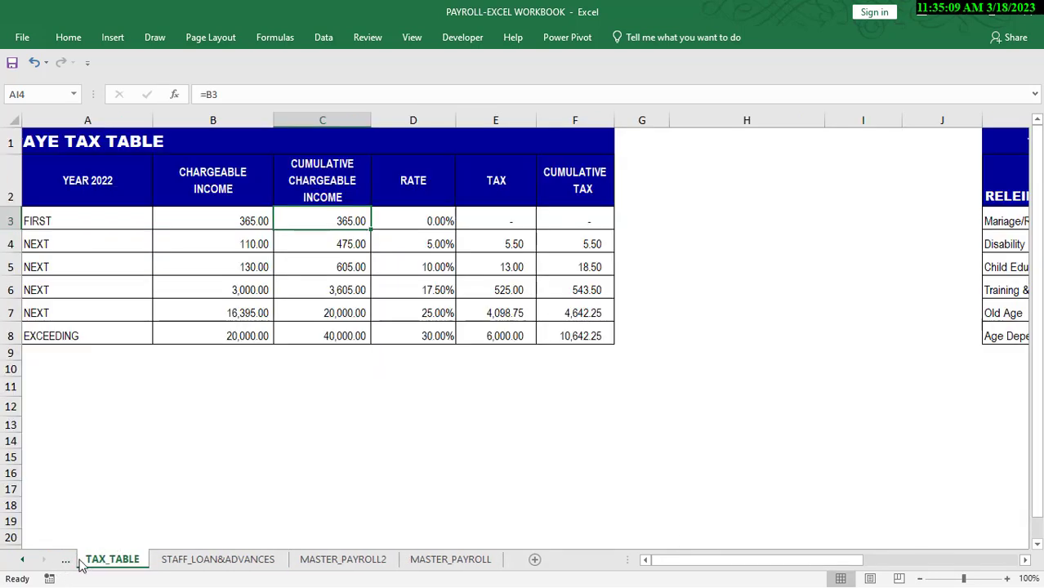
{"action": "left_click", "coordinate": [70, 562]}
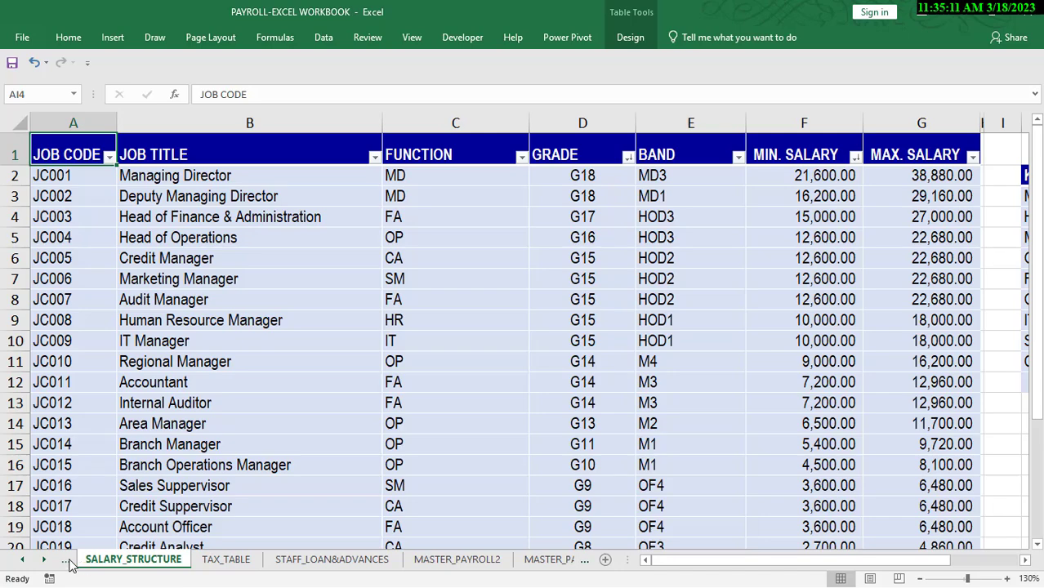
{"action": "left_click", "coordinate": [70, 562]}
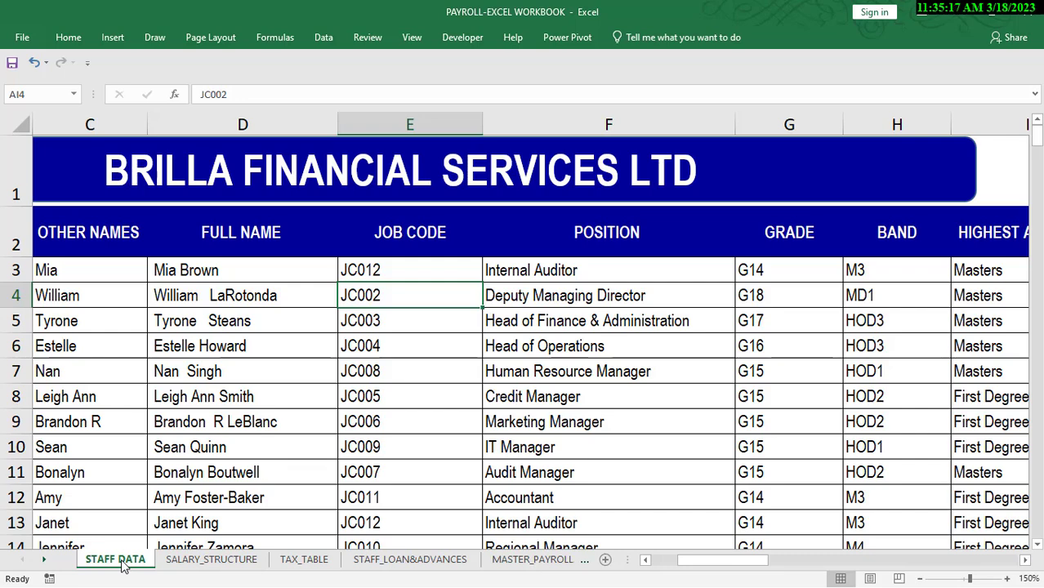
{"action": "left_click", "coordinate": [531, 560]}
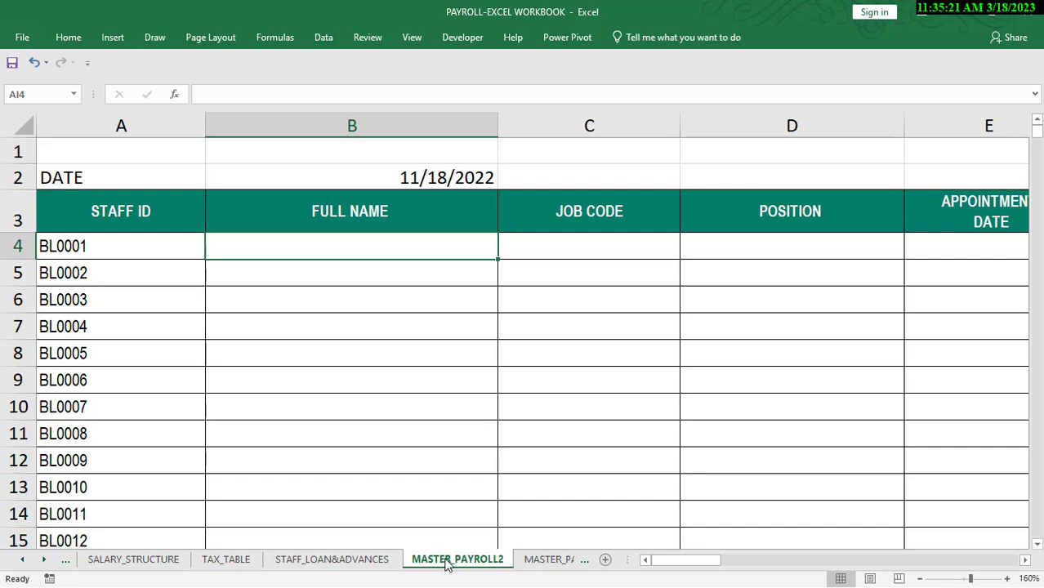
{"action": "left_click", "coordinate": [67, 561]}
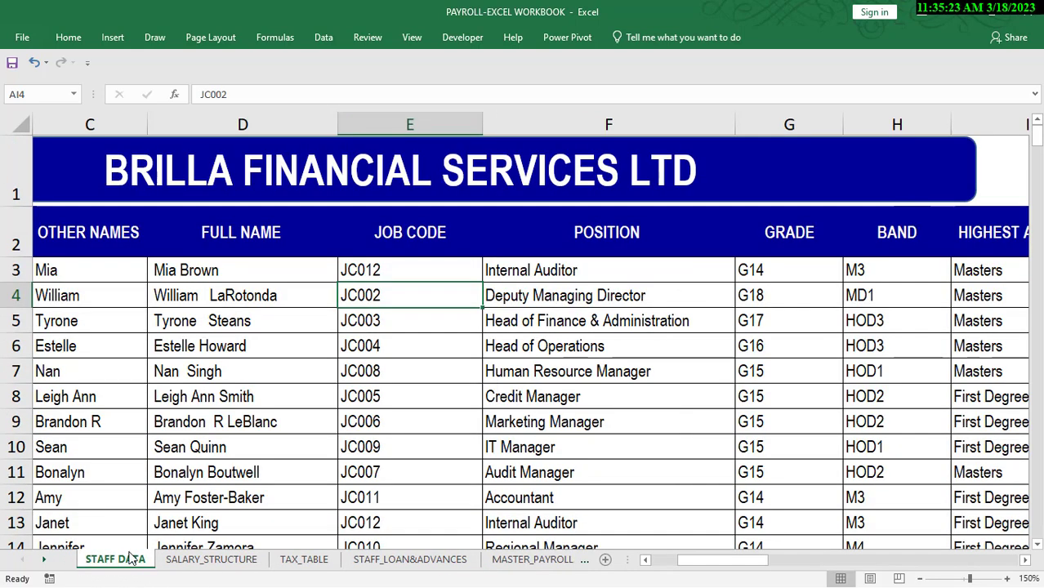
{"action": "left_click", "coordinate": [529, 560]}
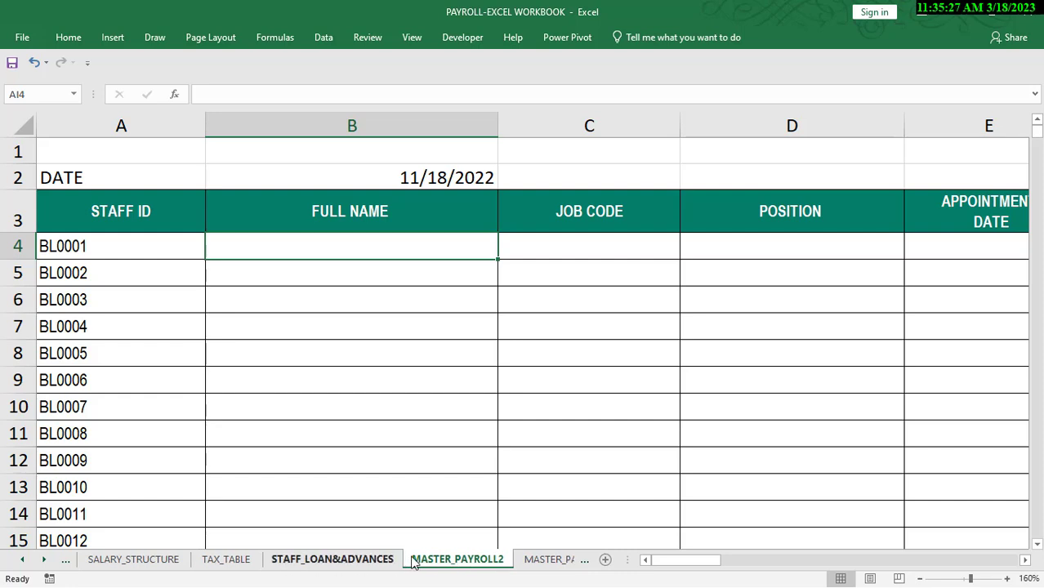
{"action": "left_click", "coordinate": [66, 561]}
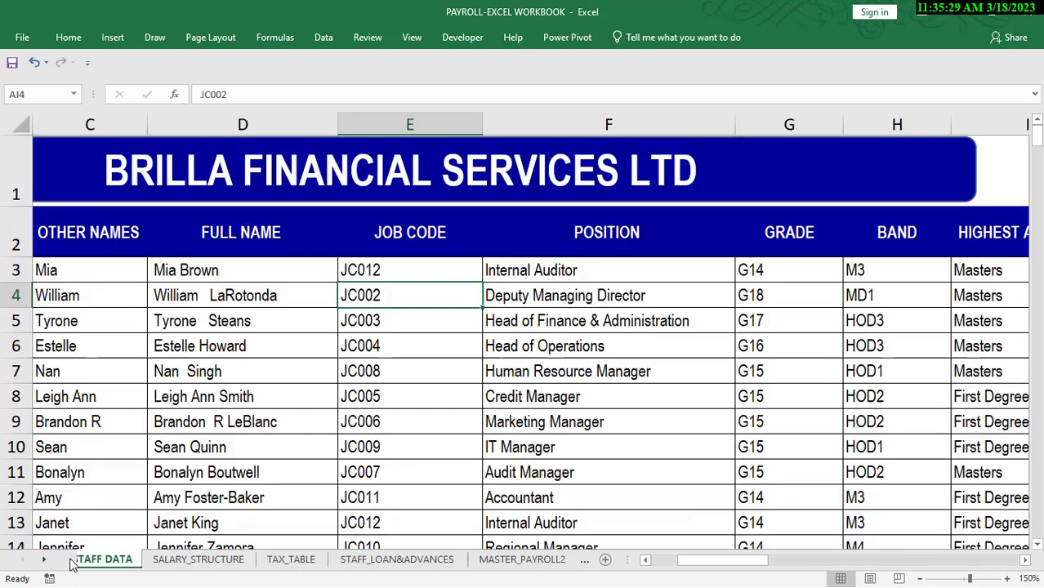
{"action": "left_click", "coordinate": [500, 561]}
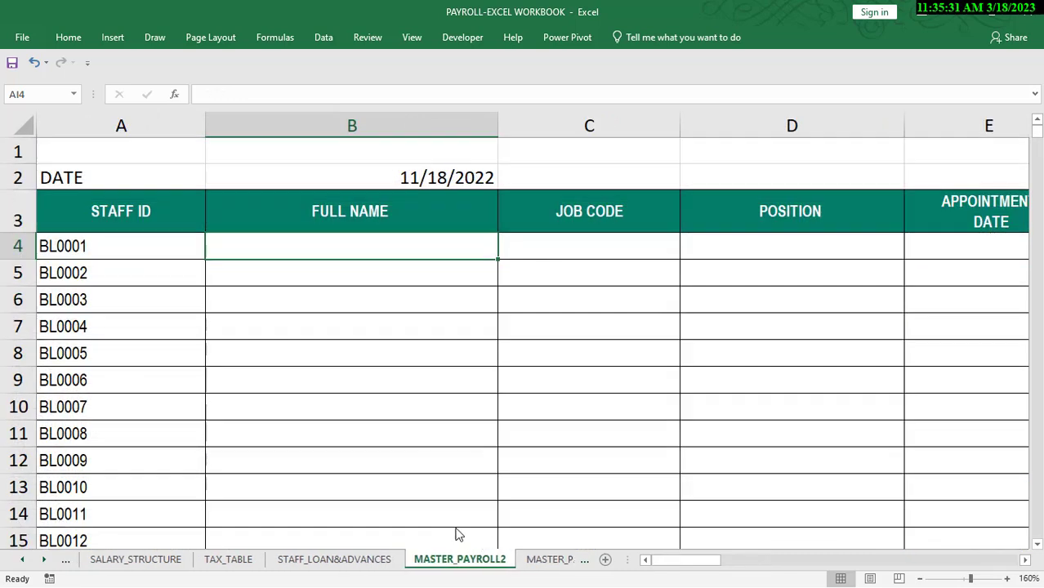
Move the MASTER_PAYROLL2 sheet directly after STAFF DATA and switch between the two sheets, ending on MASTER_PAYROLL2
{"action": "left_click_drag", "start_coordinate": [434, 562], "coordinate": [90, 565]}
{"action": "left_click", "coordinate": [72, 564]}
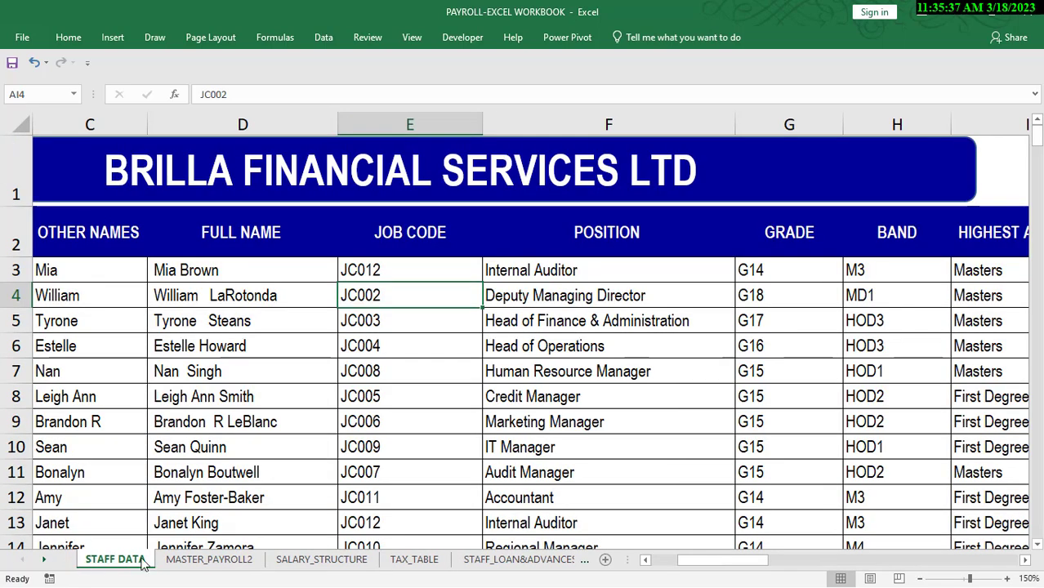
{"action": "left_click", "coordinate": [217, 565]}
{"action": "left_click", "coordinate": [92, 564]}
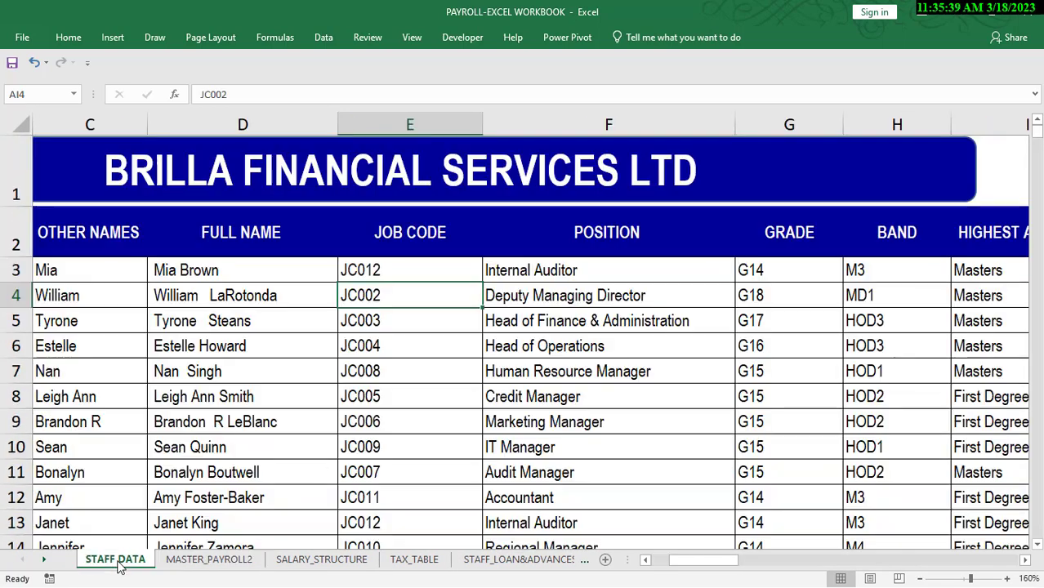
{"action": "left_click", "coordinate": [210, 562]}
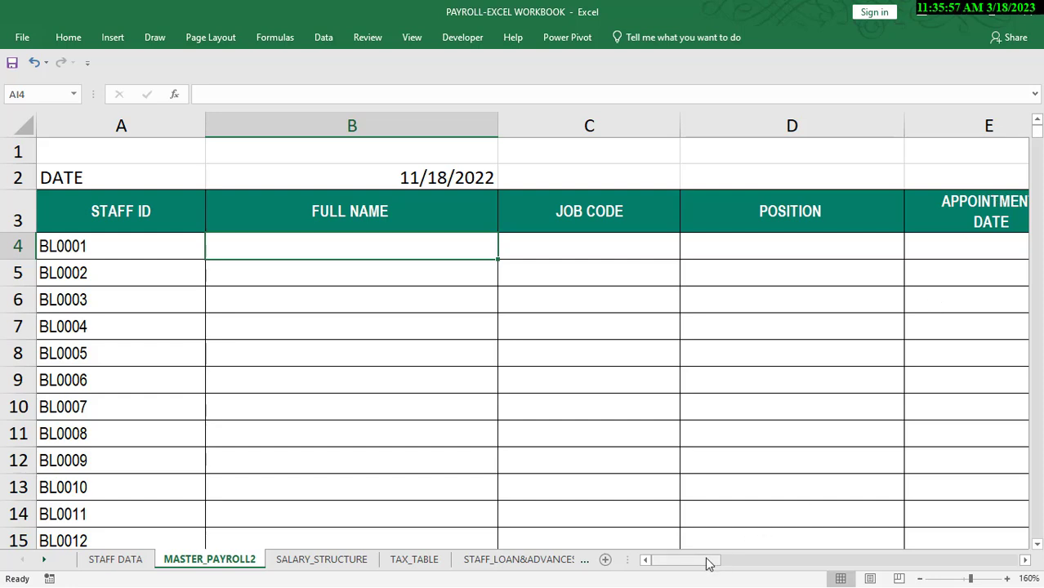
Check the first FULL NAME entry on the STAFF DATA sheet, and return to the MASTER_PAYROLL2 sheet
{"action": "left_click_drag", "start_coordinate": [706, 560], "coordinate": [623, 563]}
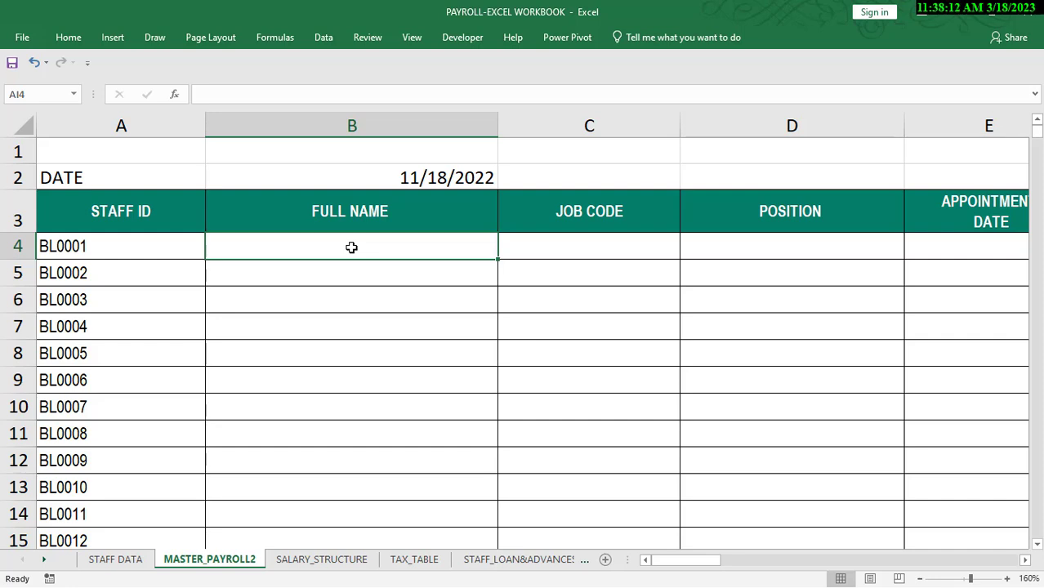
{"action": "left_click", "coordinate": [117, 562]}
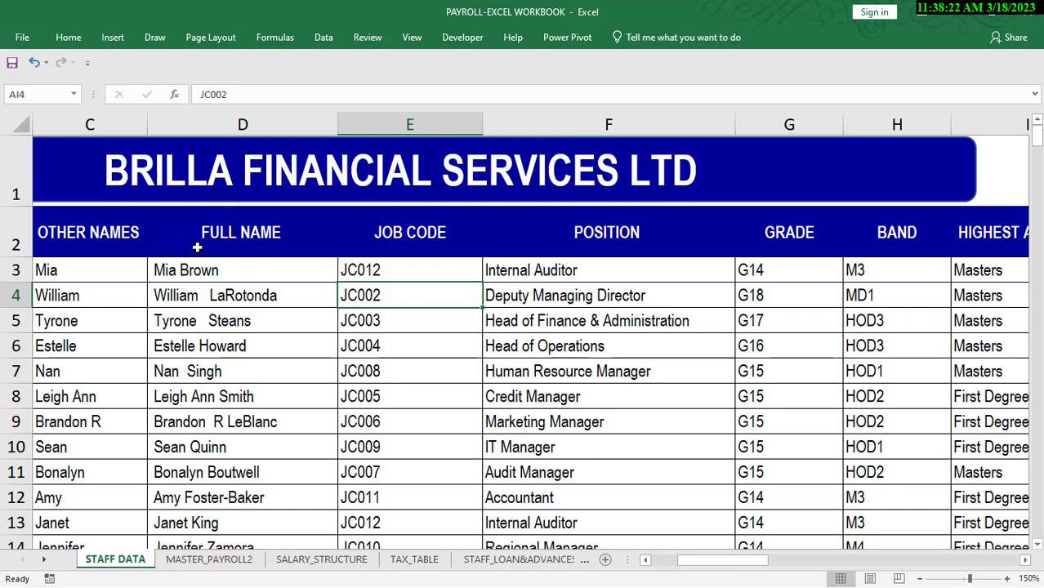
{"action": "left_click", "coordinate": [221, 273]}
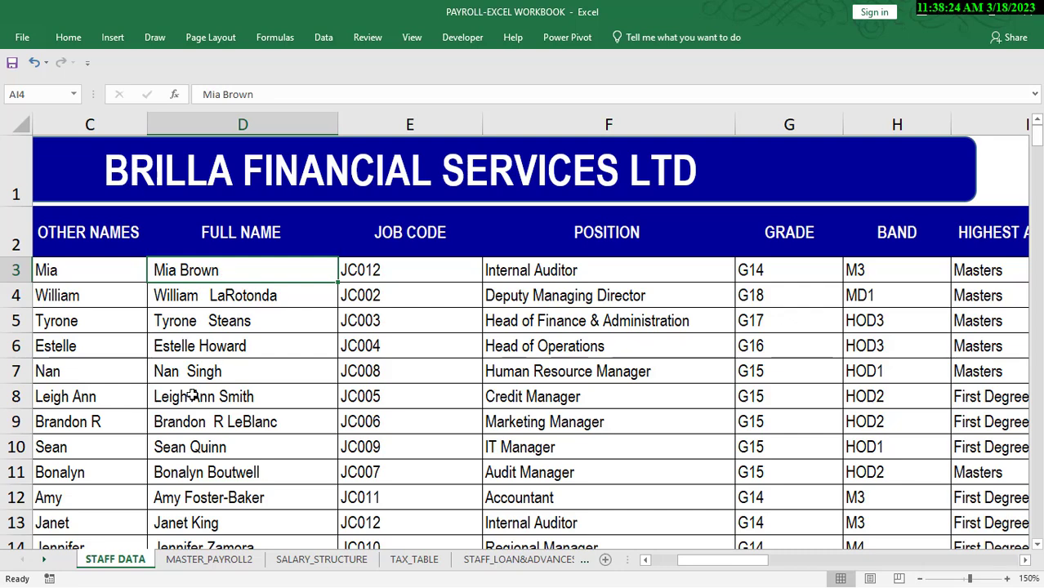
{"action": "left_click", "coordinate": [209, 559]}
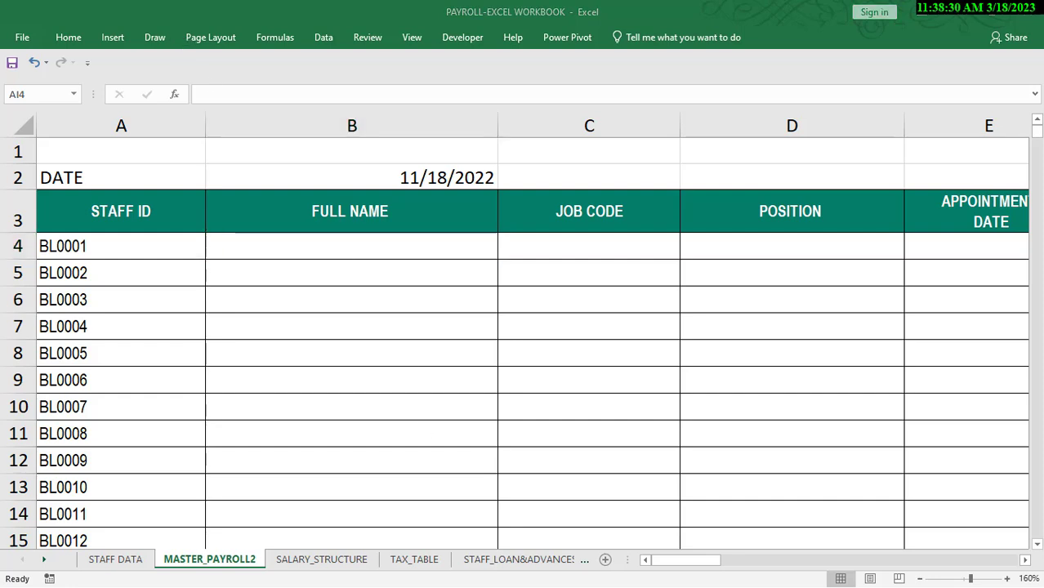
{"action": "left_click", "coordinate": [285, 244]}
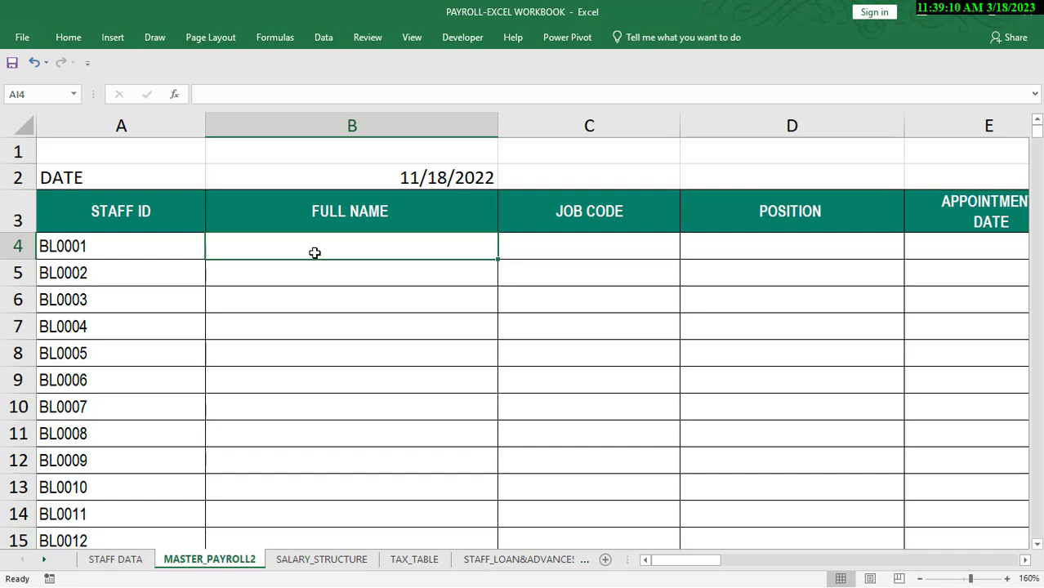
{"action": "type", "text": "="}
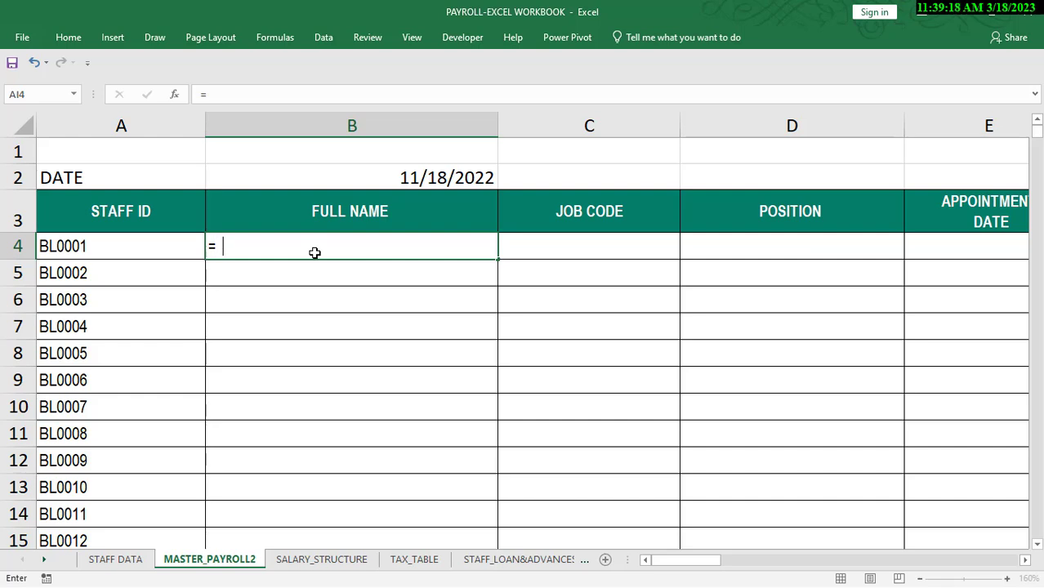
{"action": "type", "text": "vl"}
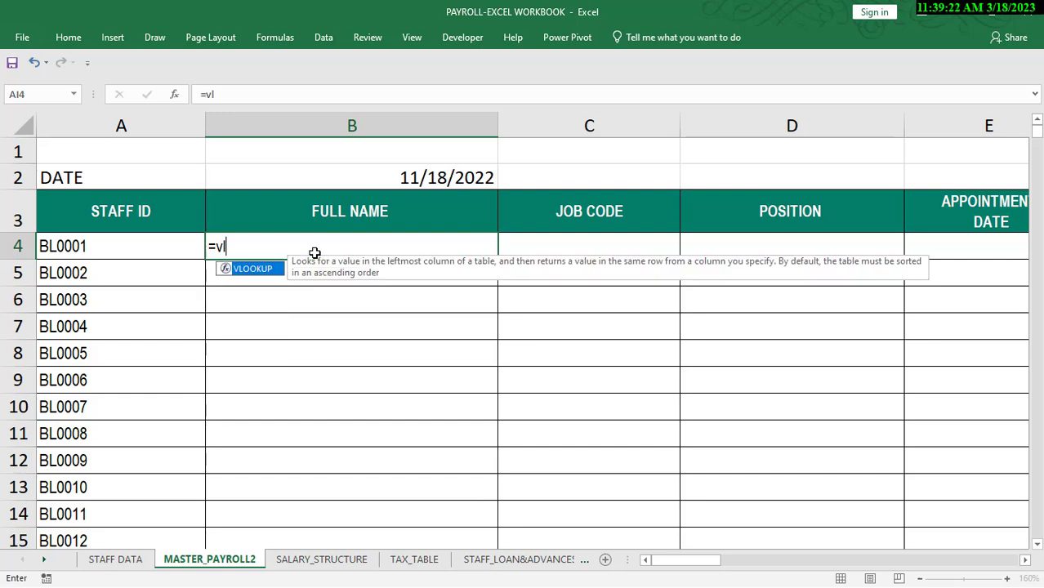
{"action": "double_click", "coordinate": [253, 269]}
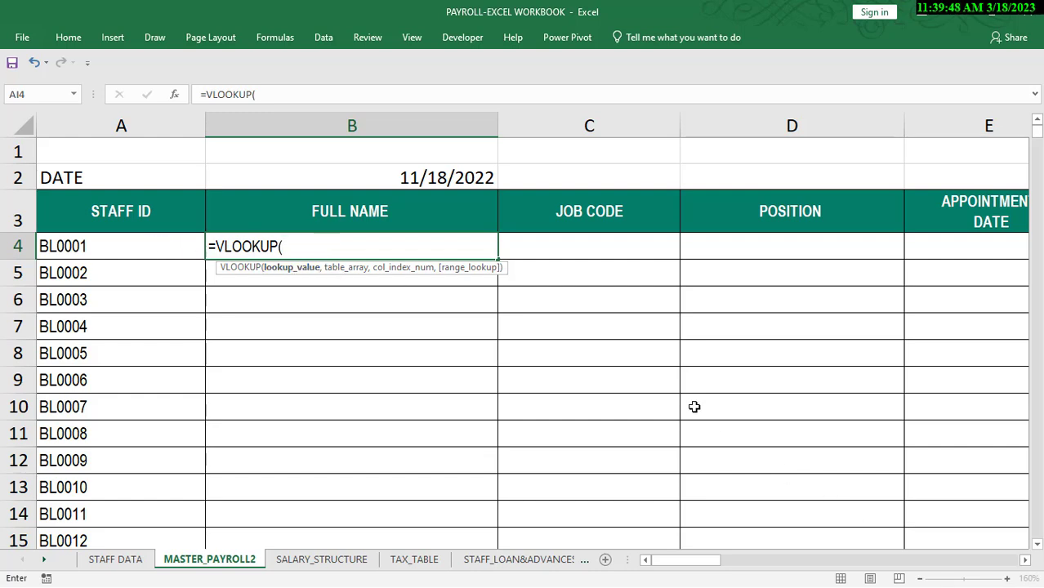
{"action": "key", "text": "Escape"}
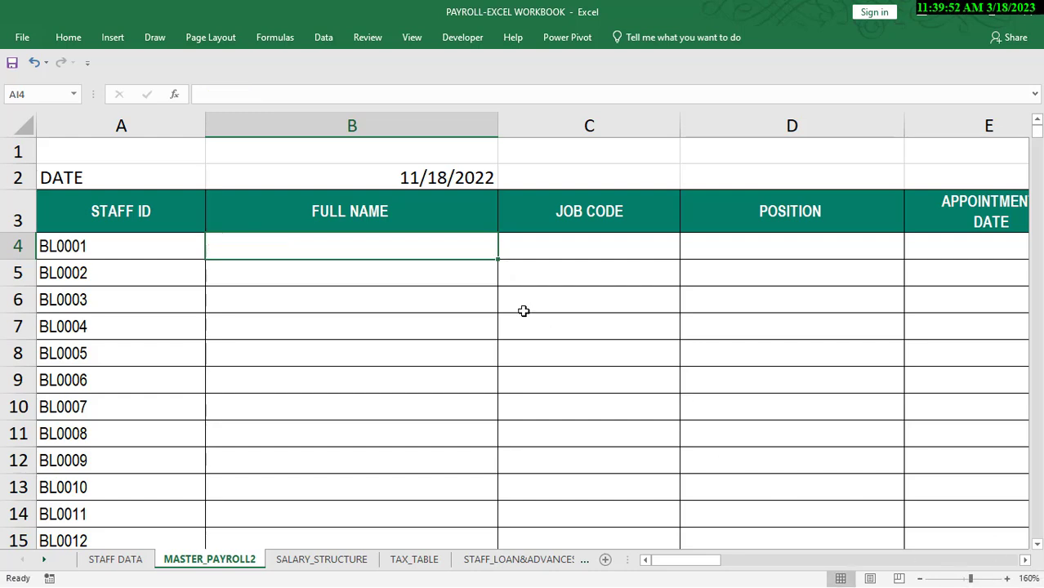
Start a VLOOKUP formula in FULL NAME cell B4 of MASTER_PAYROLL2, using staff ID cell A4 as the lookup value
{"action": "type", "text": "=vl"}
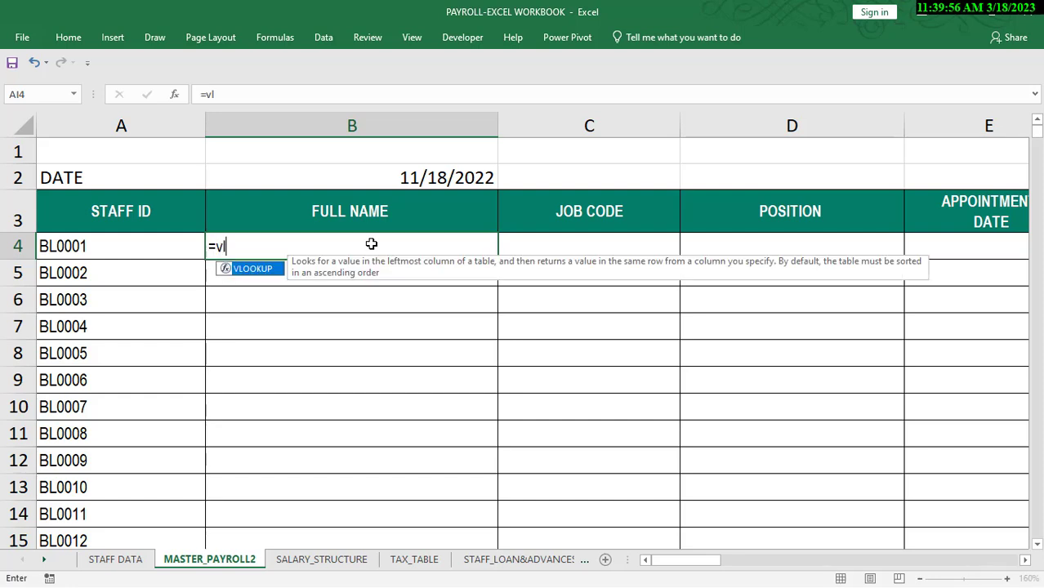
{"action": "key", "text": "Tab"}
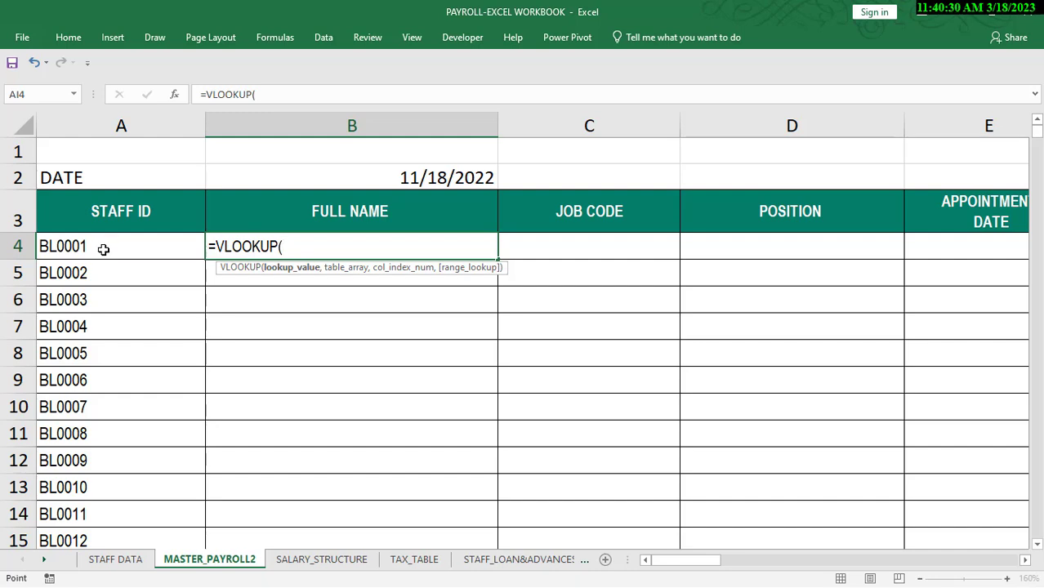
{"action": "left_click", "coordinate": [103, 249]}
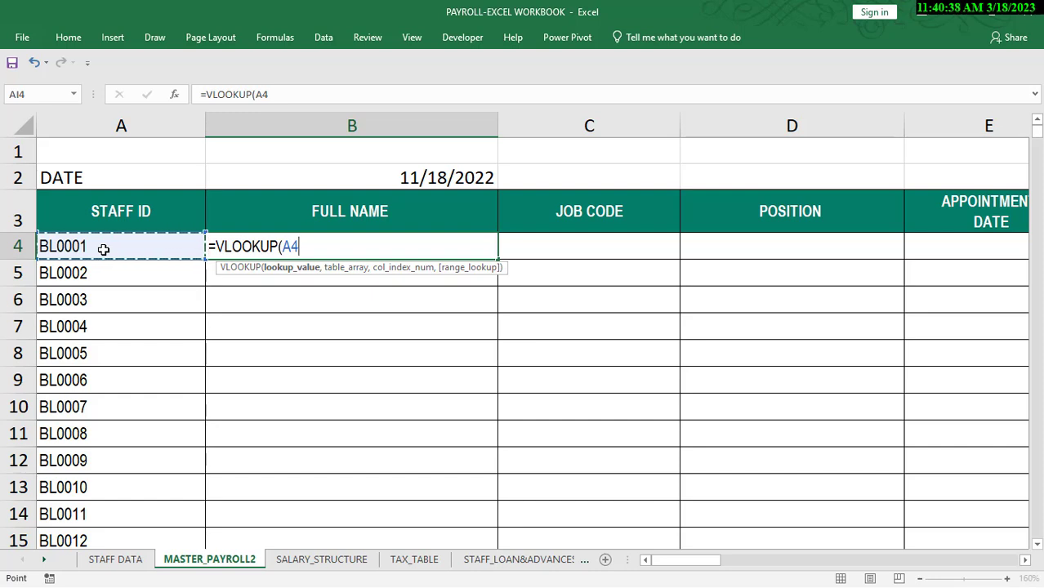
{"action": "type", "text": ","}
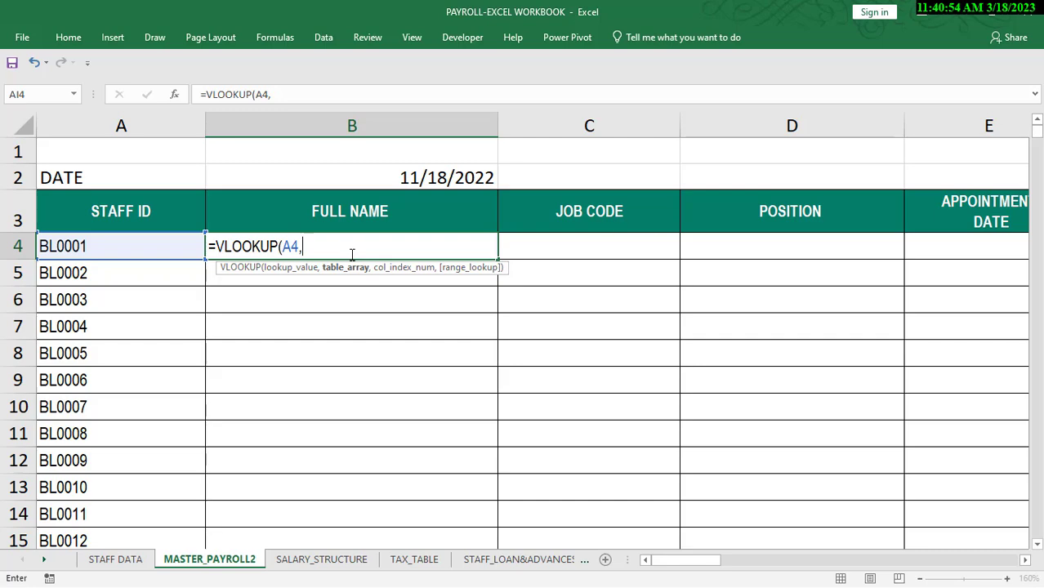
Set the VLOOKUP table array to the whole STAFF DATA table from its header row, 'STAFF DATA'!A2:AB302
{"action": "left_click", "coordinate": [117, 563]}
{"action": "left_click", "coordinate": [117, 563]}
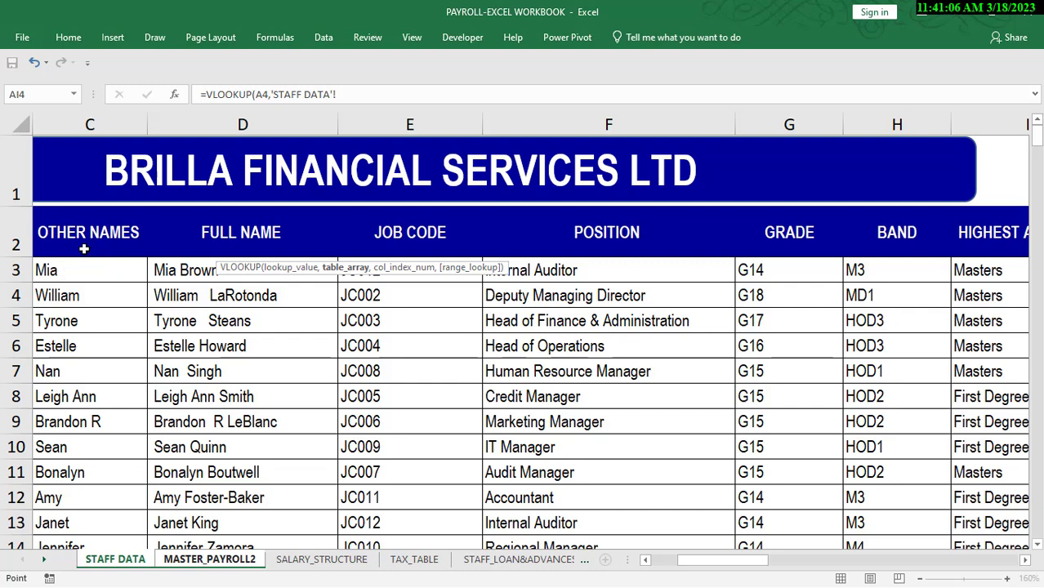
{"action": "left_click", "coordinate": [666, 563]}
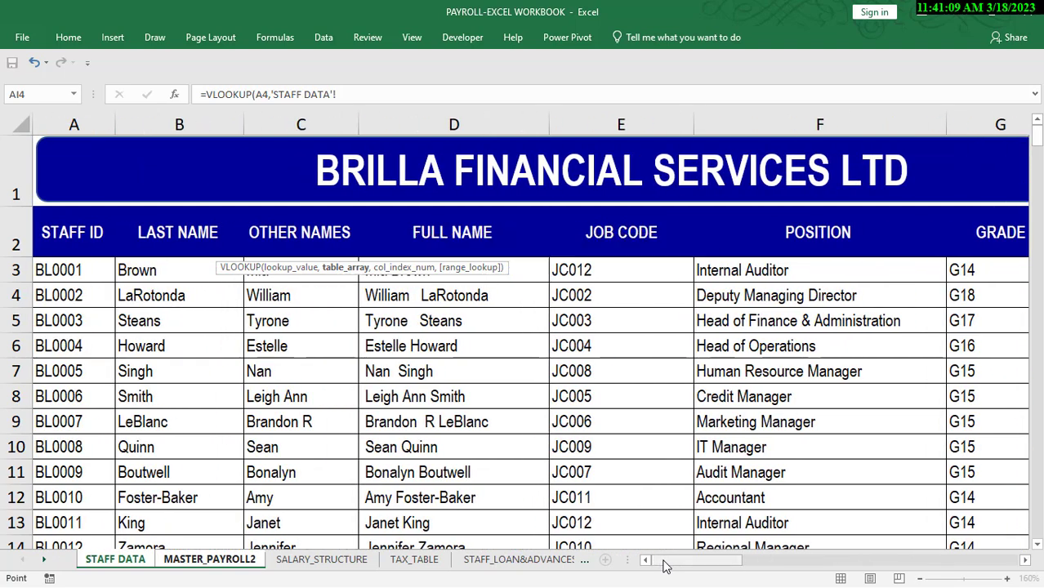
{"action": "left_click", "coordinate": [59, 232]}
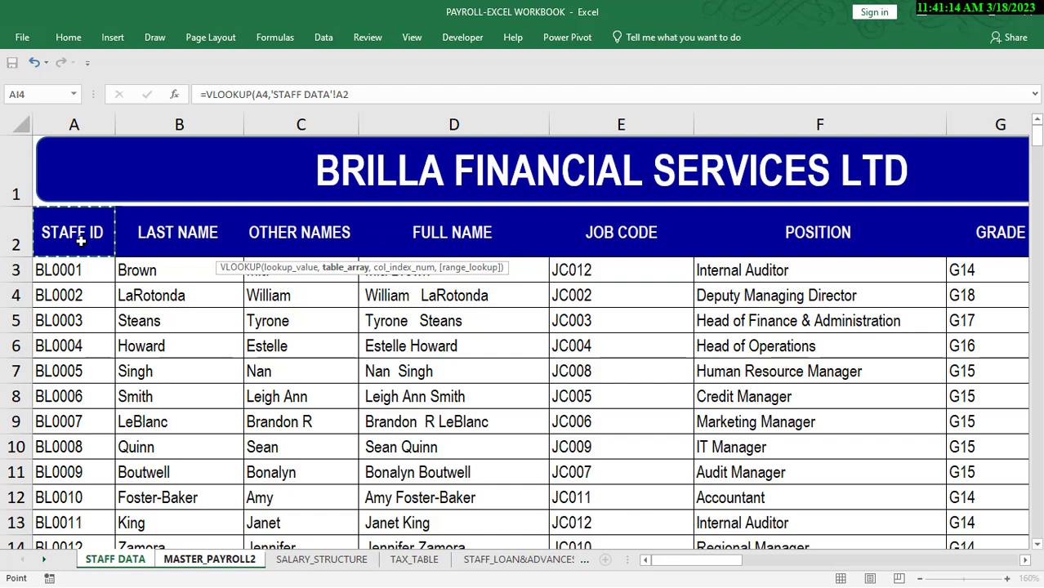
{"action": "key", "text": "ctrl+shift+Right"}
{"action": "key", "text": "ctrl+shift+Down"}
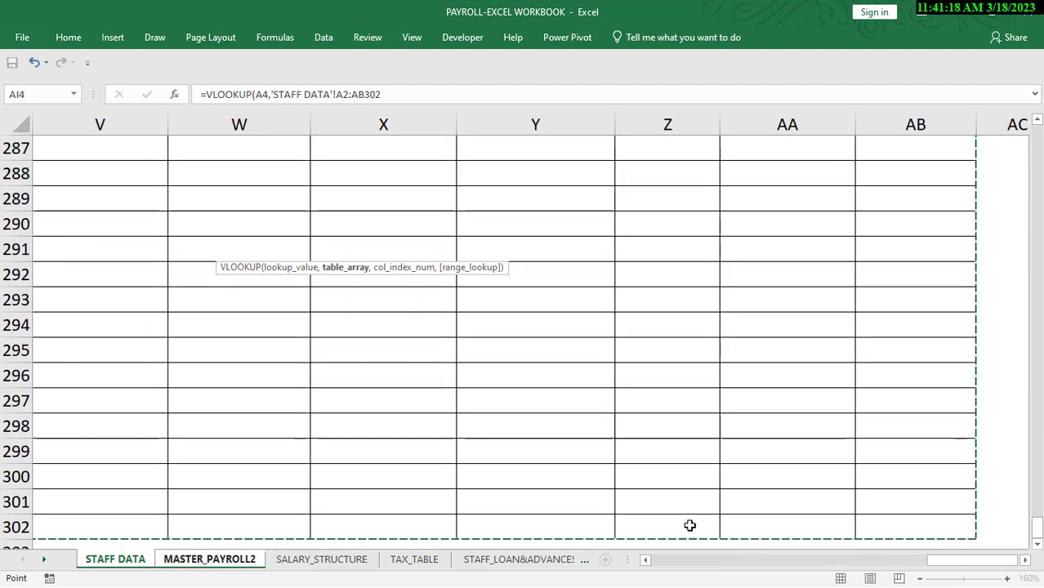
{"action": "left_click_drag", "start_coordinate": [940, 562], "coordinate": [653, 562]}
{"action": "left_click_drag", "start_coordinate": [1036, 537], "coordinate": [1031, 181]}
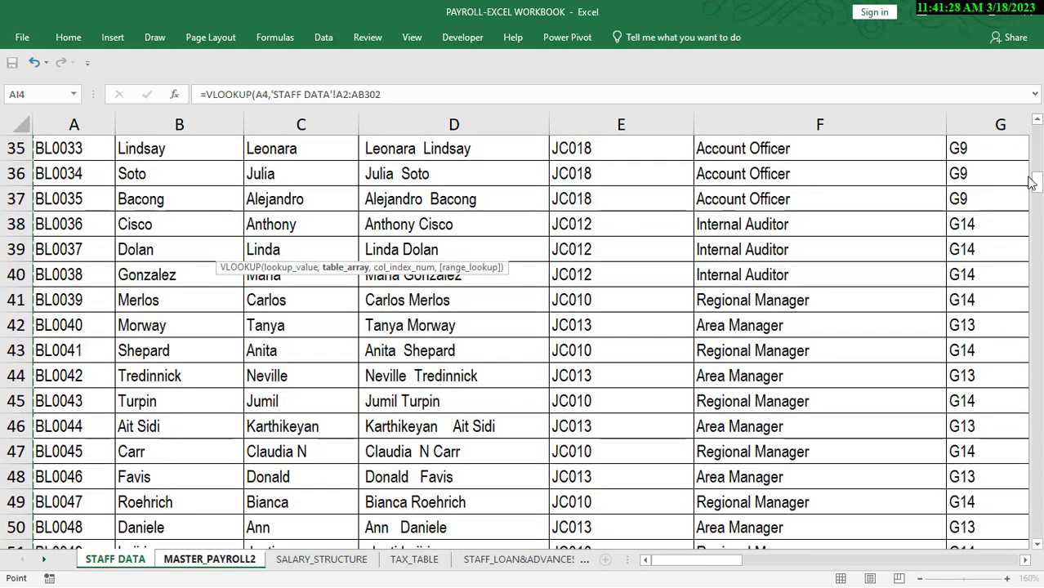
{"action": "type", "text": ","}
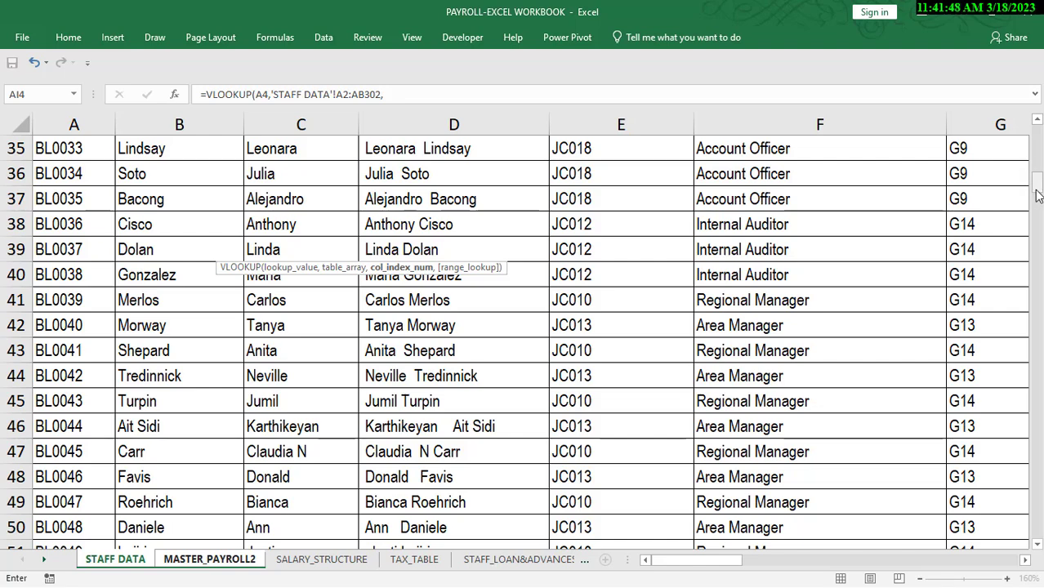
Complete the VLOOKUP with column index 4 and FALSE for an exact match, and enter the formula in B4
{"action": "left_click_drag", "start_coordinate": [1037, 196], "coordinate": [1039, 132]}
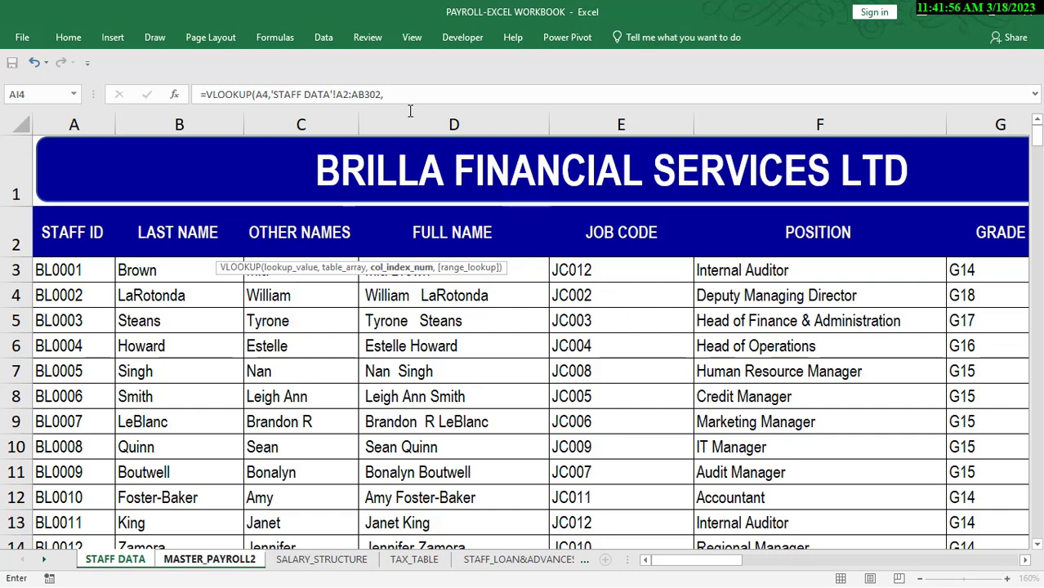
{"action": "left_click", "coordinate": [391, 94]}
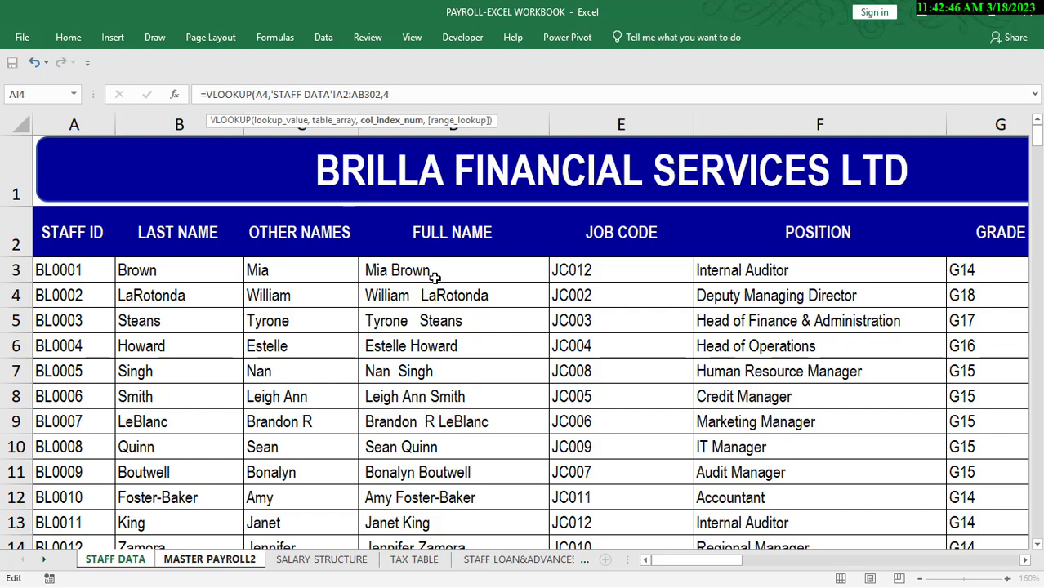
{"action": "type", "text": ","}
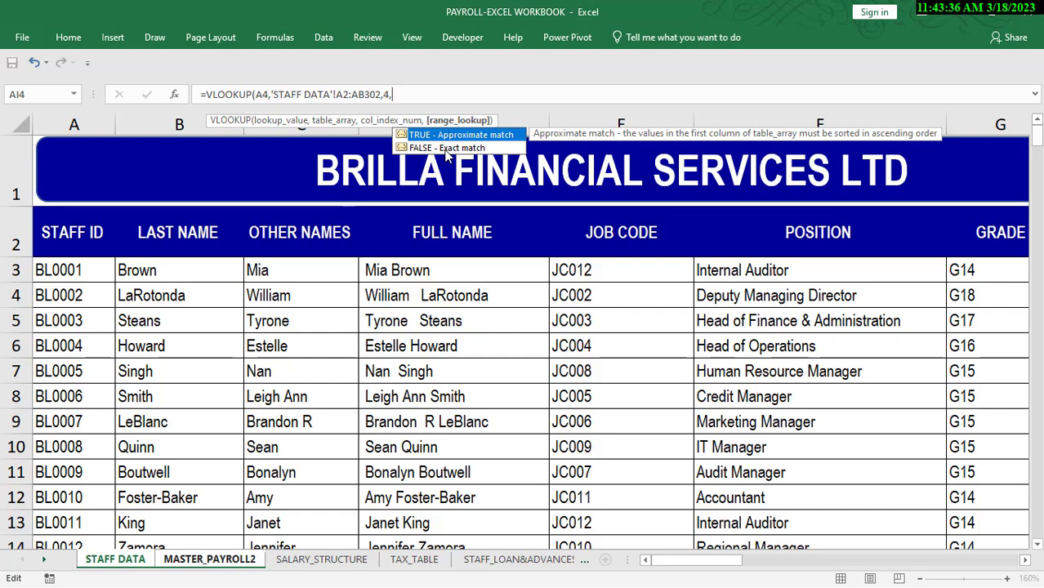
{"action": "double_click", "coordinate": [446, 149]}
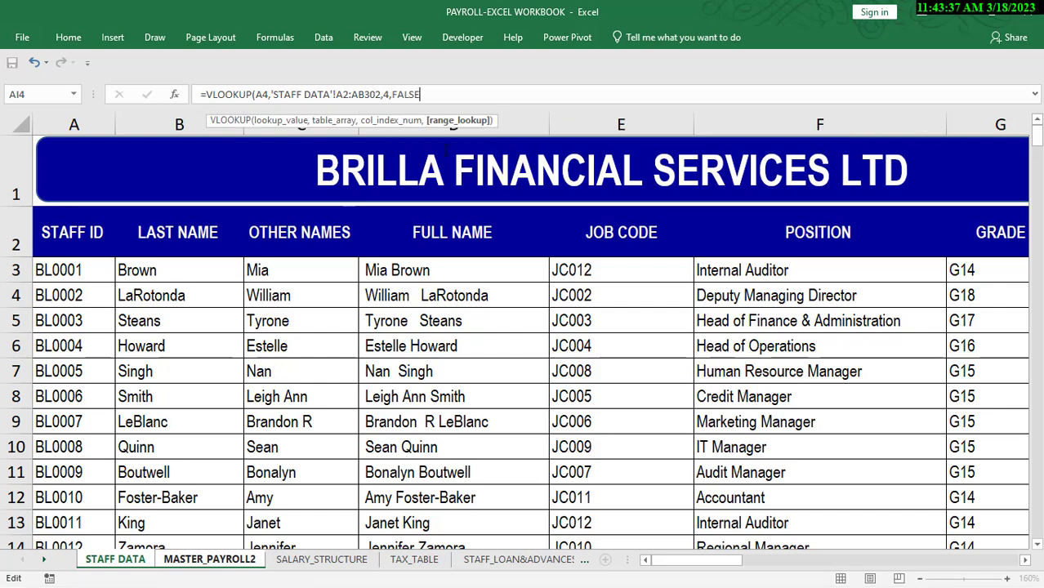
{"action": "left_click", "coordinate": [454, 93]}
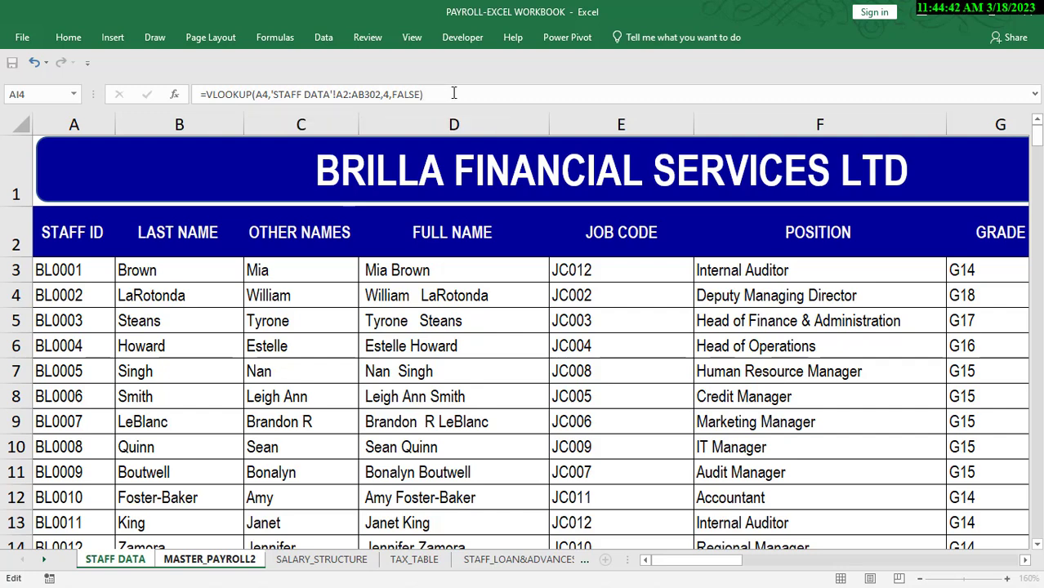
{"action": "key", "text": "Return"}
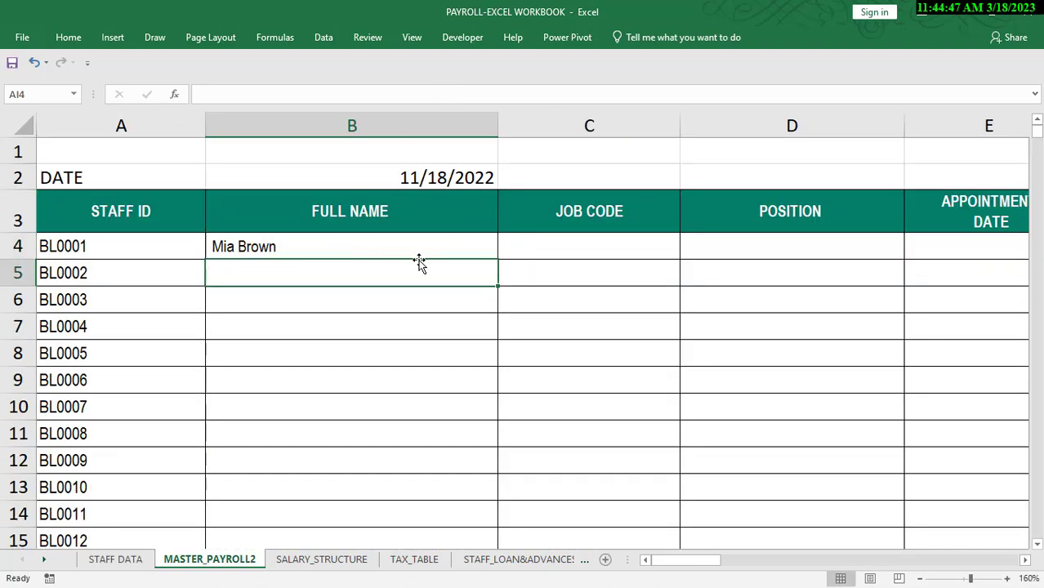
Review the arguments of the VLOOKUP formula in B4 on MASTER_PAYROLL2, leaving the formula as entered
{"action": "left_click", "coordinate": [364, 245]}
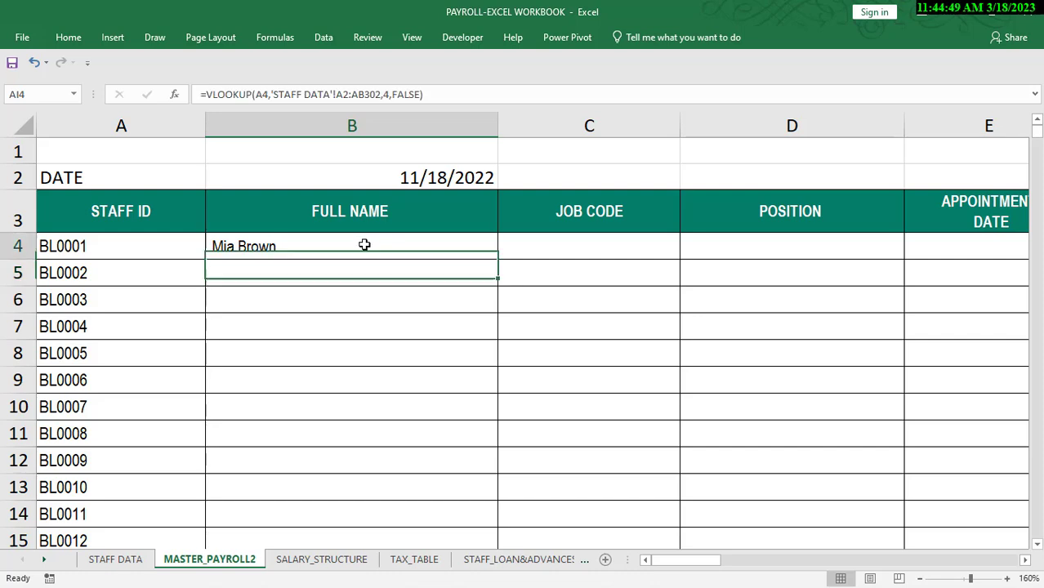
{"action": "left_click", "coordinate": [551, 279]}
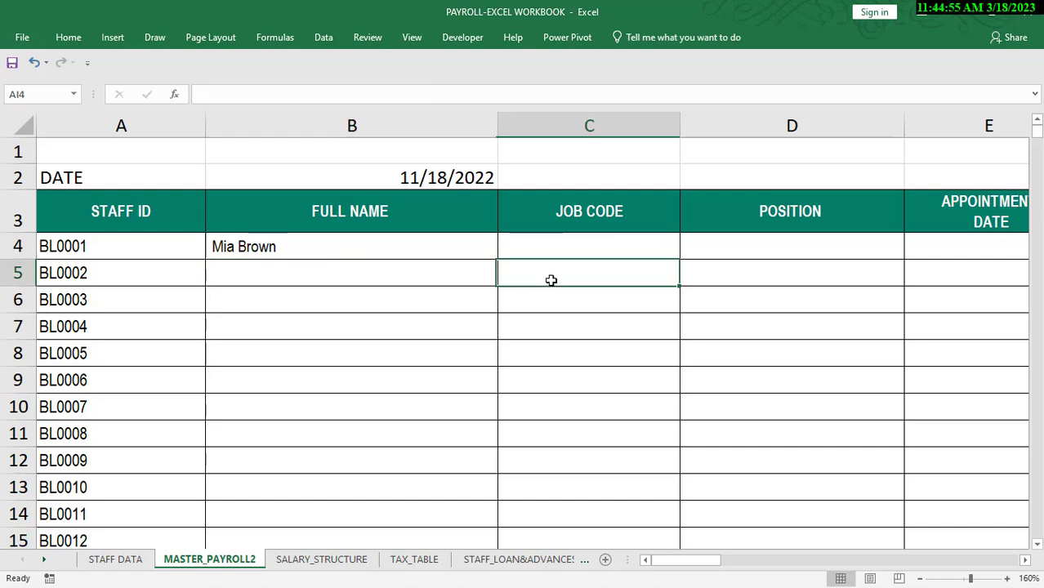
{"action": "left_click", "coordinate": [412, 245]}
{"action": "double_click", "coordinate": [413, 245]}
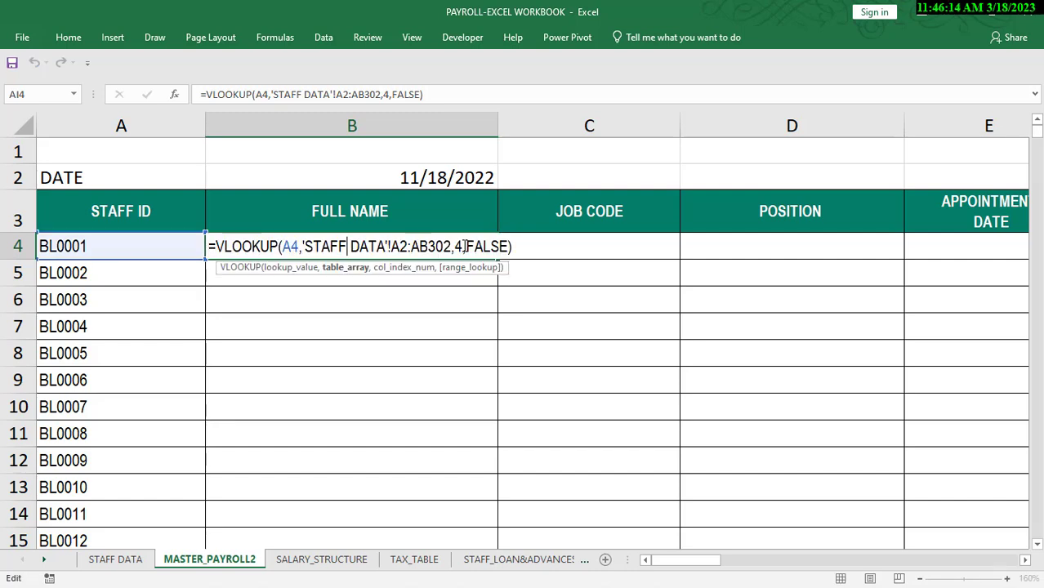
{"action": "key", "text": "Return"}
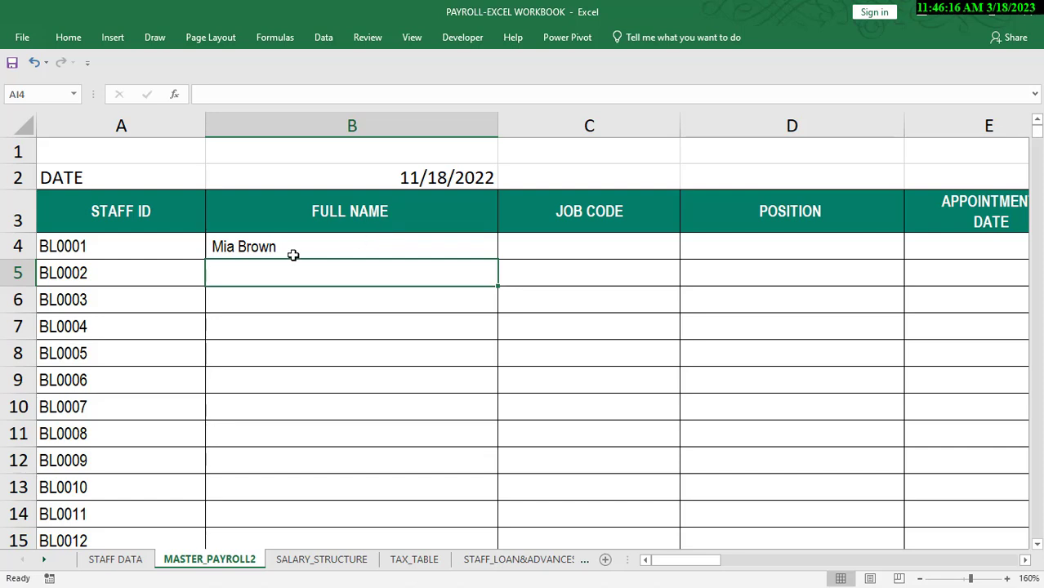
{"action": "left_click", "coordinate": [343, 248]}
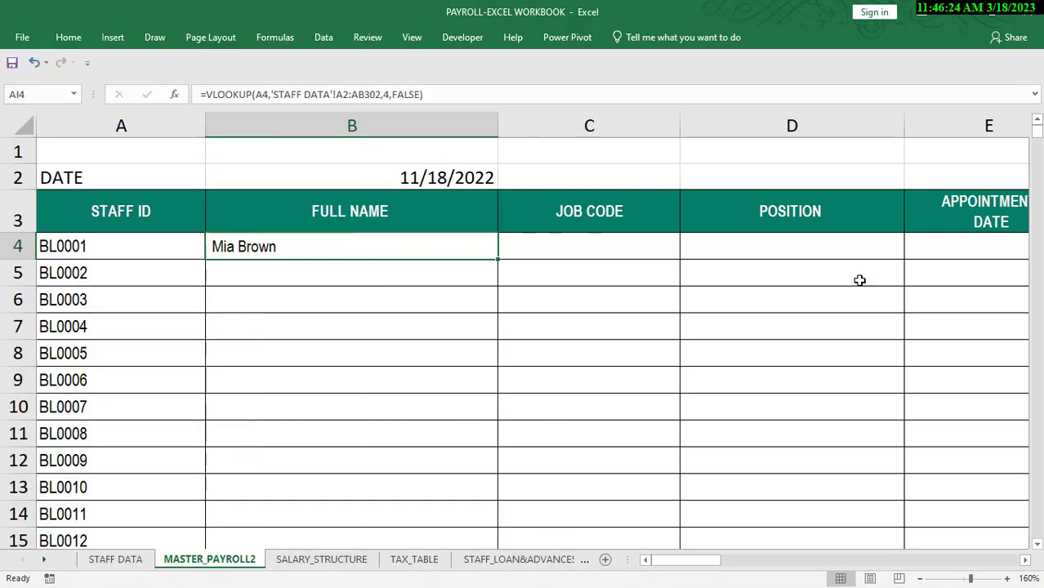
{"action": "left_click", "coordinate": [137, 559]}
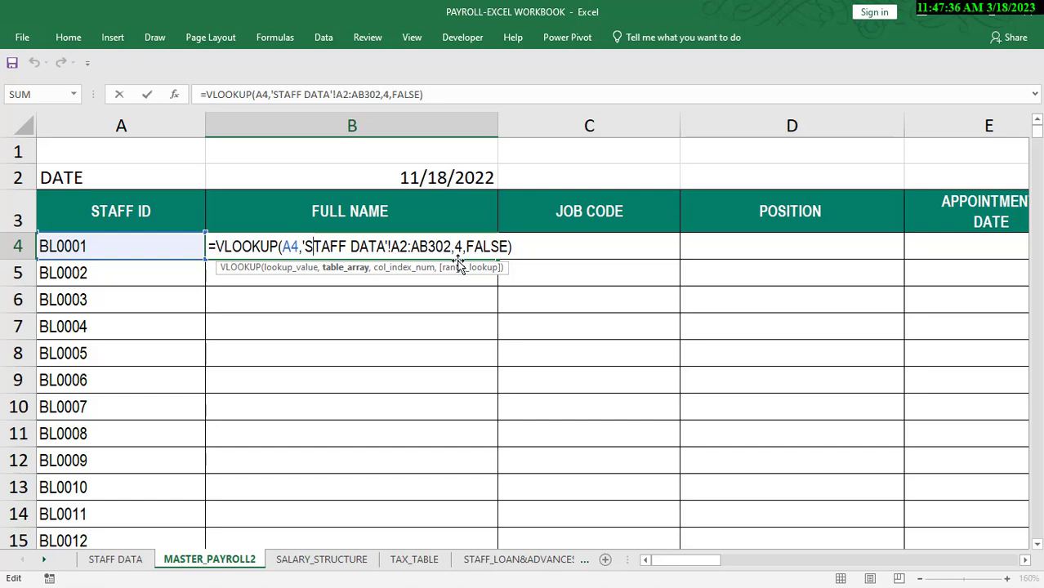
{"action": "key", "text": "Return"}
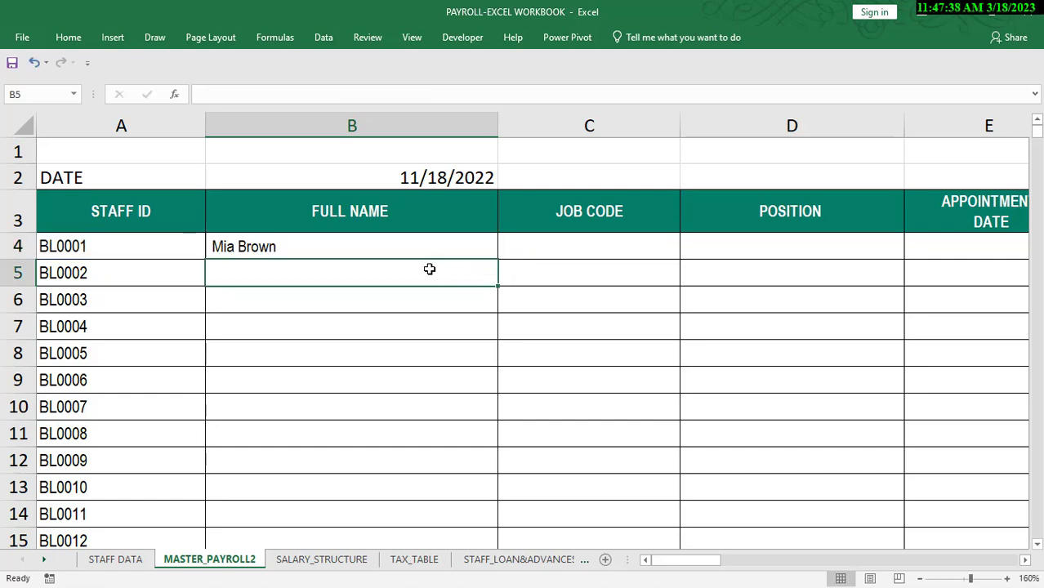
Replace FALSE with 0 as the exact-match argument of the VLOOKUP in B4 and enter the formula
{"action": "type", "text": "=vl"}
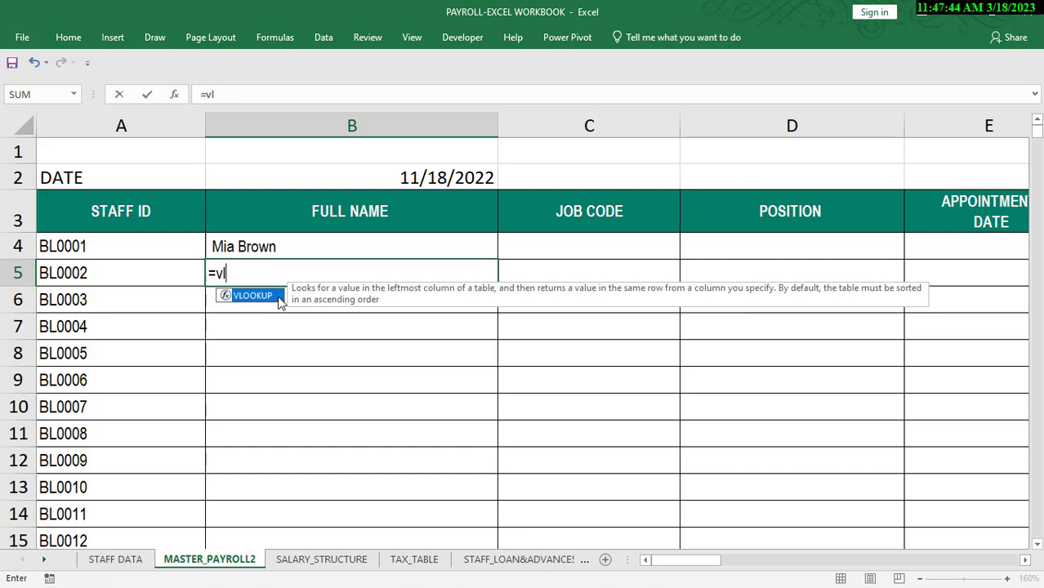
{"action": "double_click", "coordinate": [253, 295]}
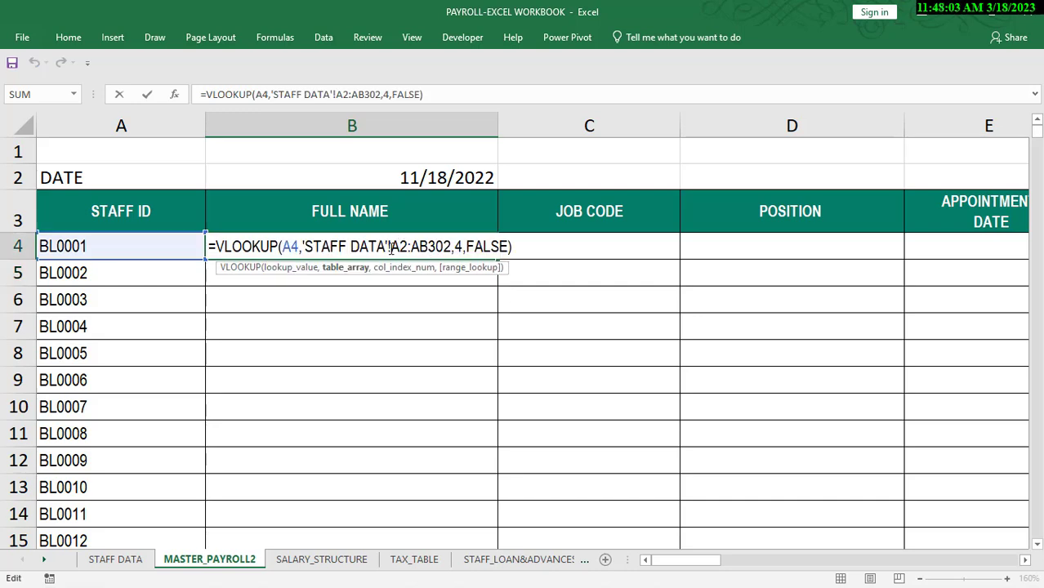
{"action": "left_click", "coordinate": [460, 249]}
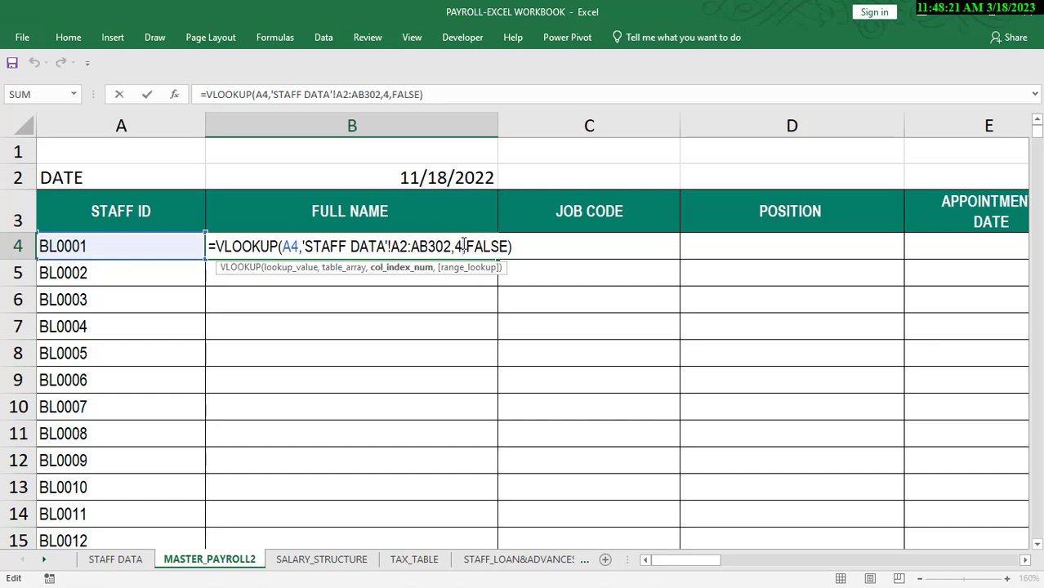
{"action": "left_click", "coordinate": [478, 246]}
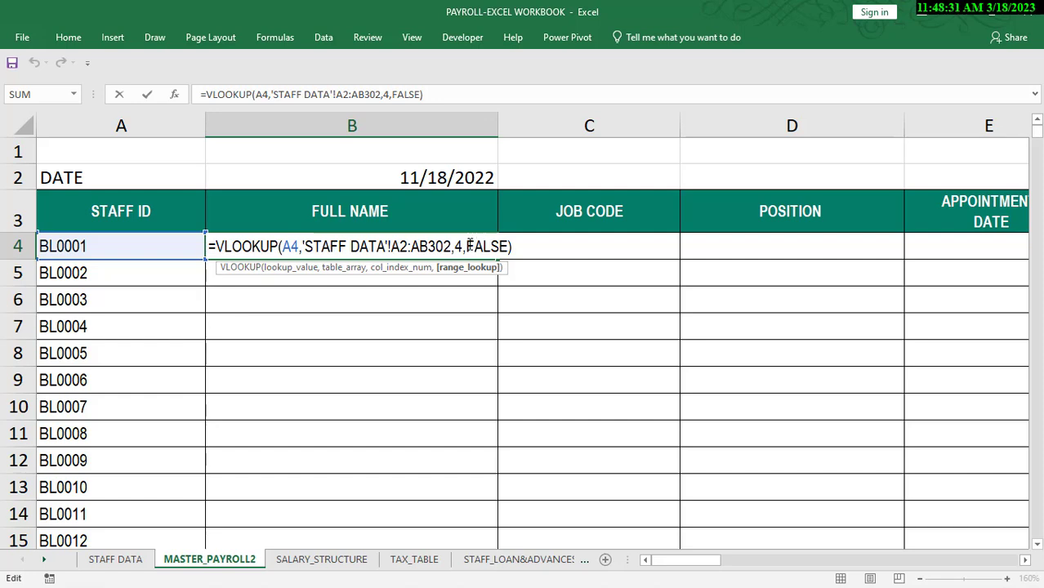
{"action": "left_click", "coordinate": [466, 245]}
{"action": "key", "text": "Delete"}
{"action": "key", "text": "Delete"}
{"action": "key", "text": "Delete"}
{"action": "key", "text": "Delete"}
{"action": "key", "text": "Delete"}
{"action": "key", "text": "Delete"}
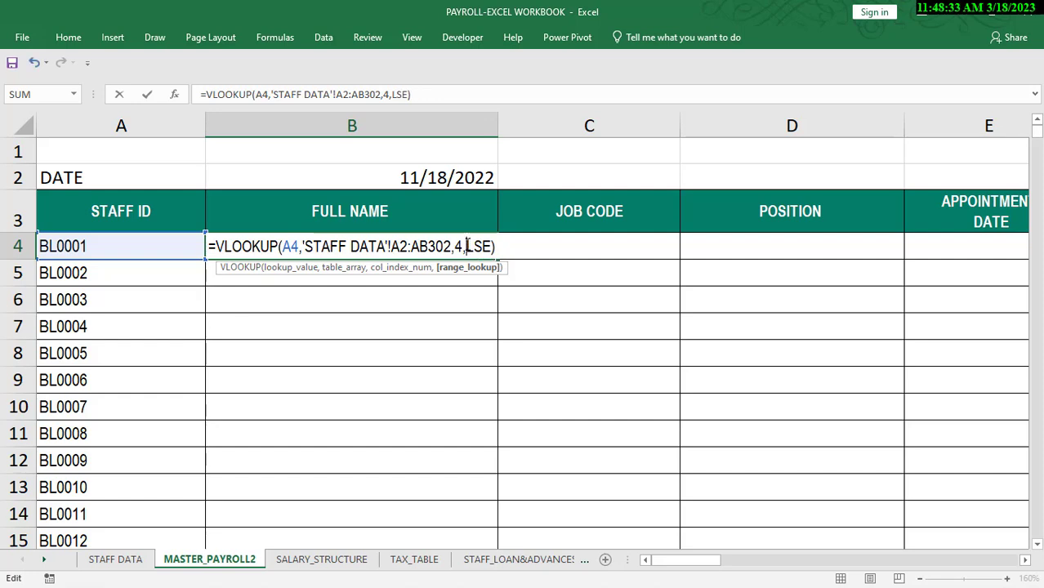
{"action": "type", "text": "0"}
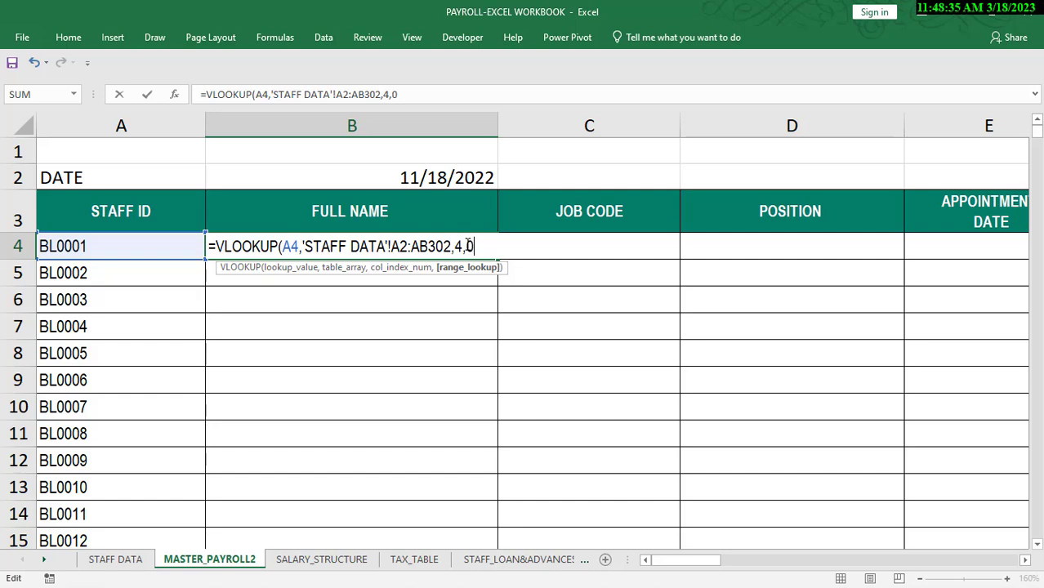
{"action": "type", "text": ")"}
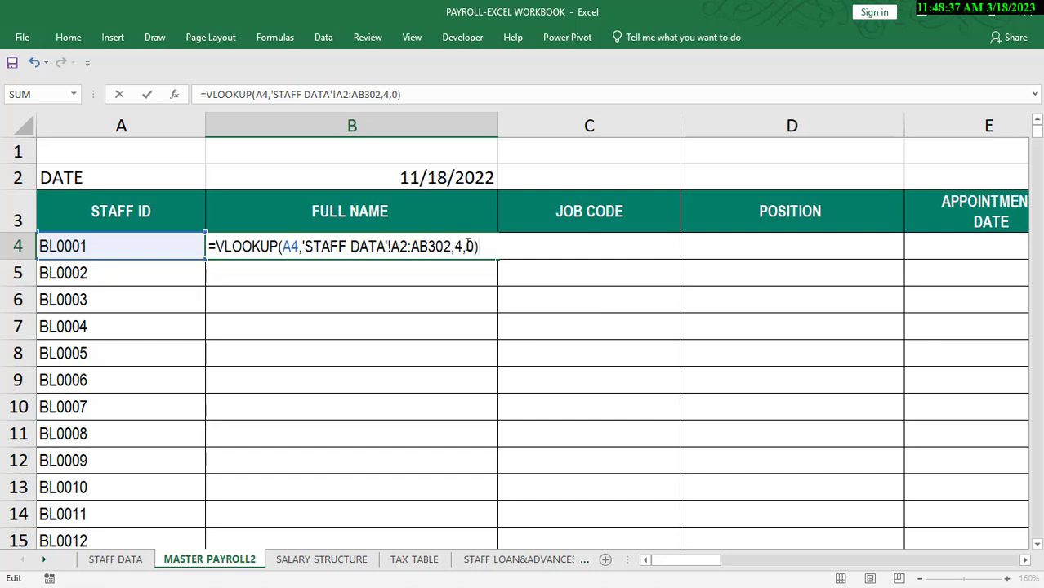
{"action": "key", "text": "Return"}
Examine the table range used by B4's VLOOKUP by selecting A2:AB302 on STAFF DATA, and return to MASTER_PAYROLL2
{"action": "double_click", "coordinate": [390, 243]}
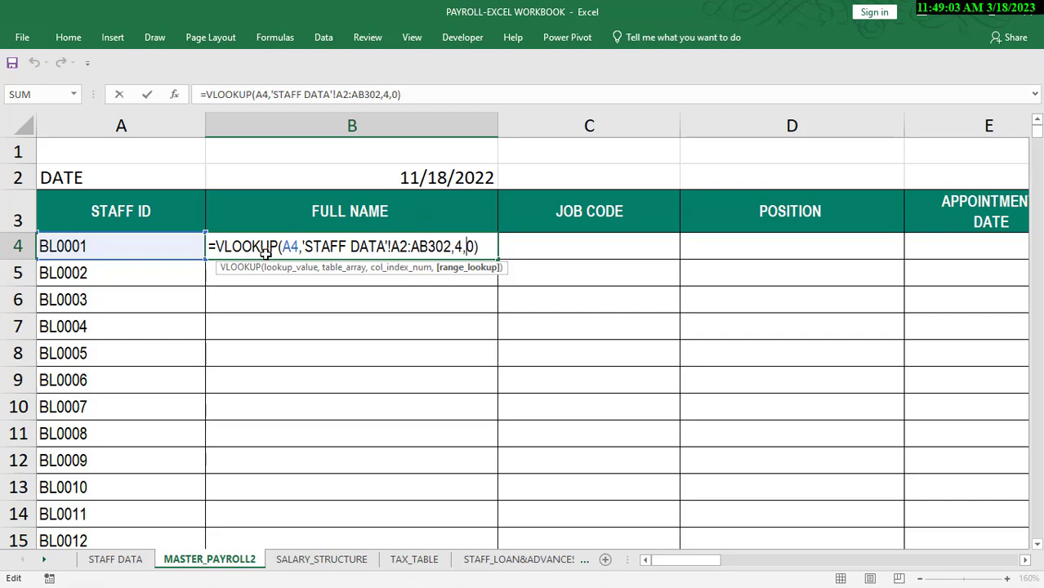
{"action": "key", "text": "ctrl+Return"}
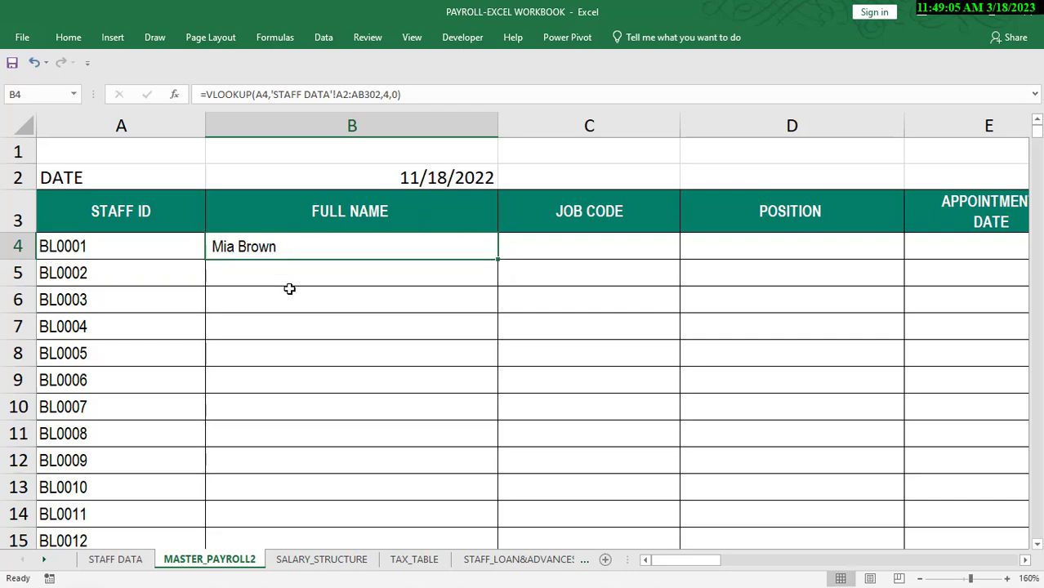
{"action": "left_click", "coordinate": [135, 562]}
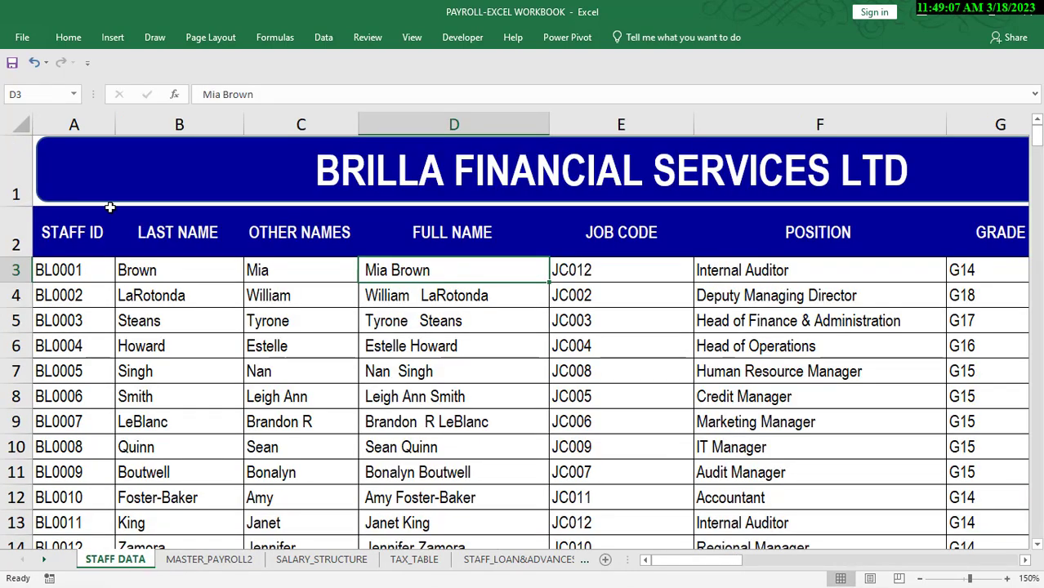
{"action": "left_click_drag", "start_coordinate": [51, 227], "coordinate": [699, 226]}
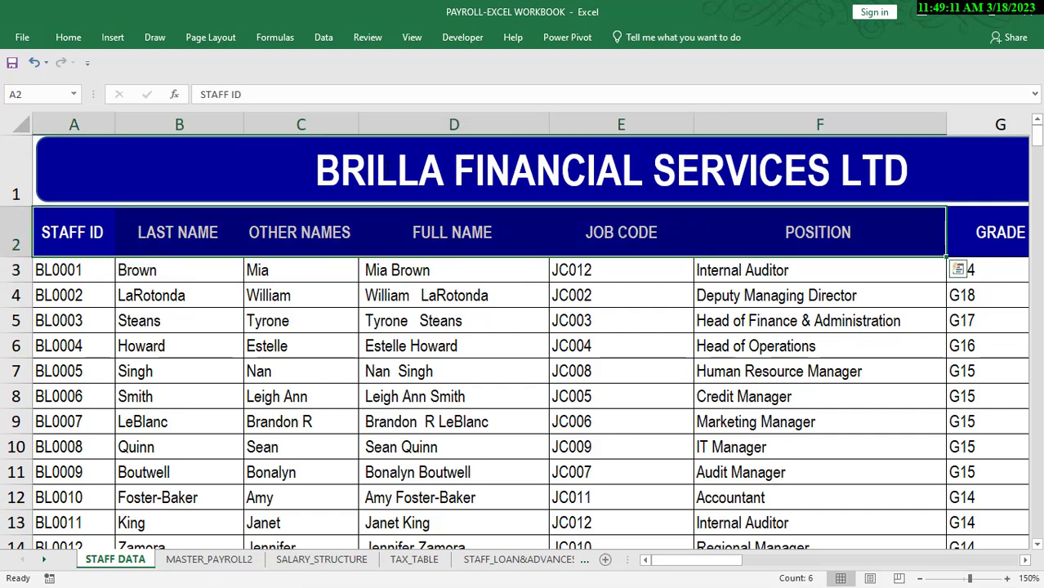
{"action": "left_click", "coordinate": [192, 156]}
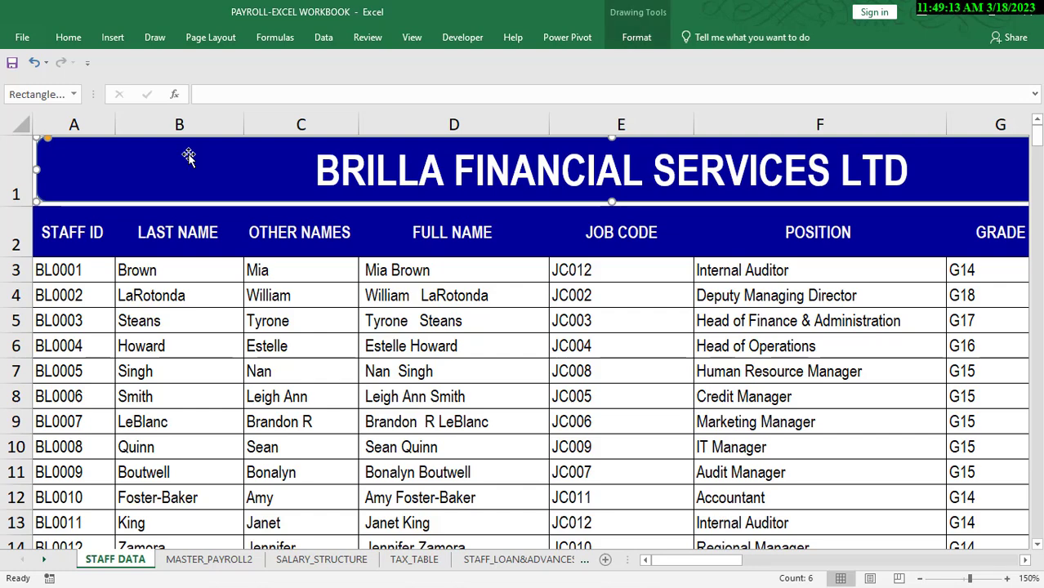
{"action": "left_click", "coordinate": [82, 224]}
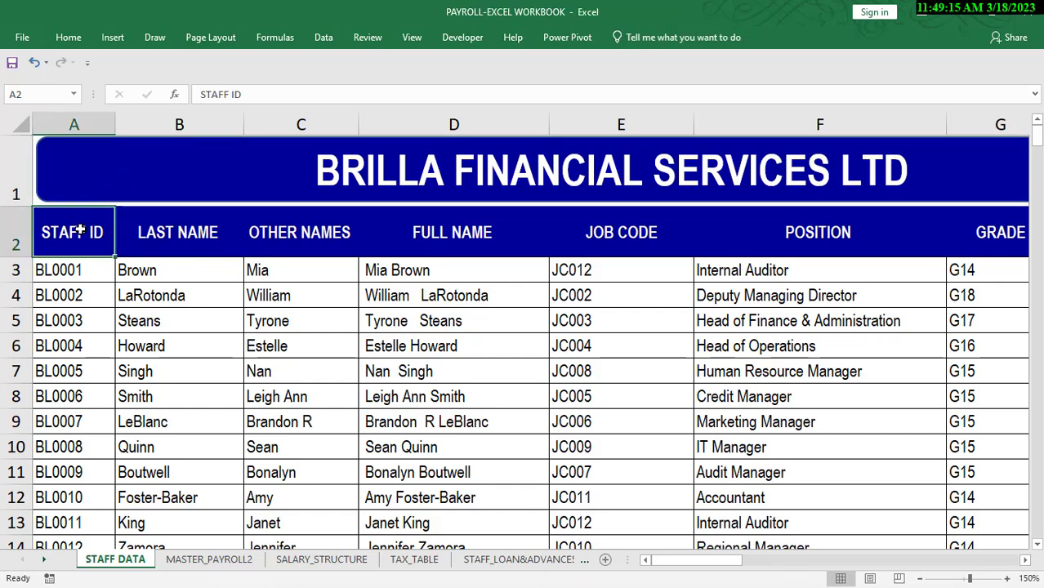
{"action": "left_click_drag", "start_coordinate": [81, 228], "coordinate": [993, 235]}
{"action": "key", "text": "ctrl+shift+Down"}
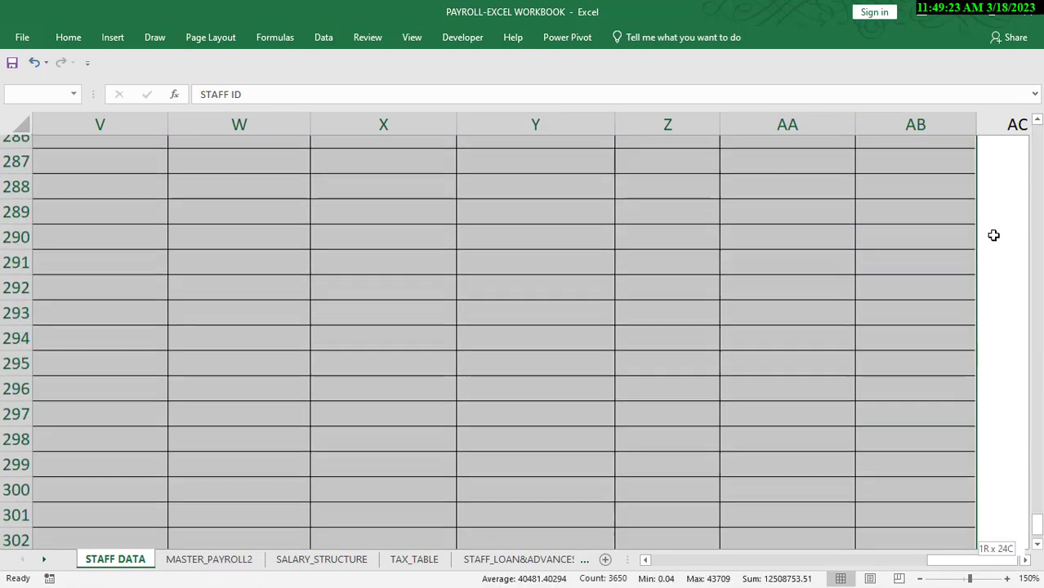
{"action": "left_click_drag", "start_coordinate": [993, 235], "coordinate": [993, 235]}
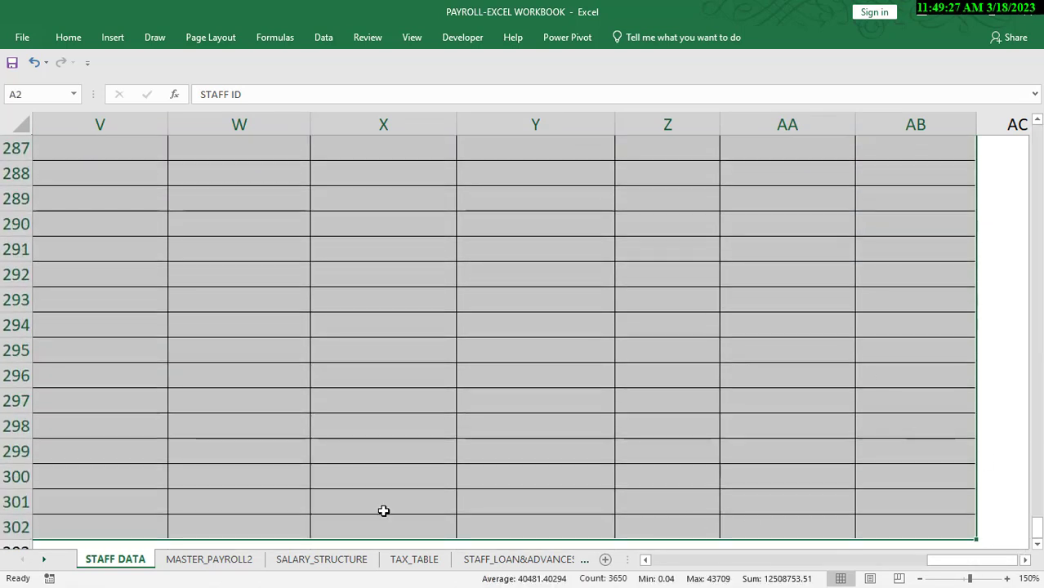
{"action": "left_click", "coordinate": [221, 561]}
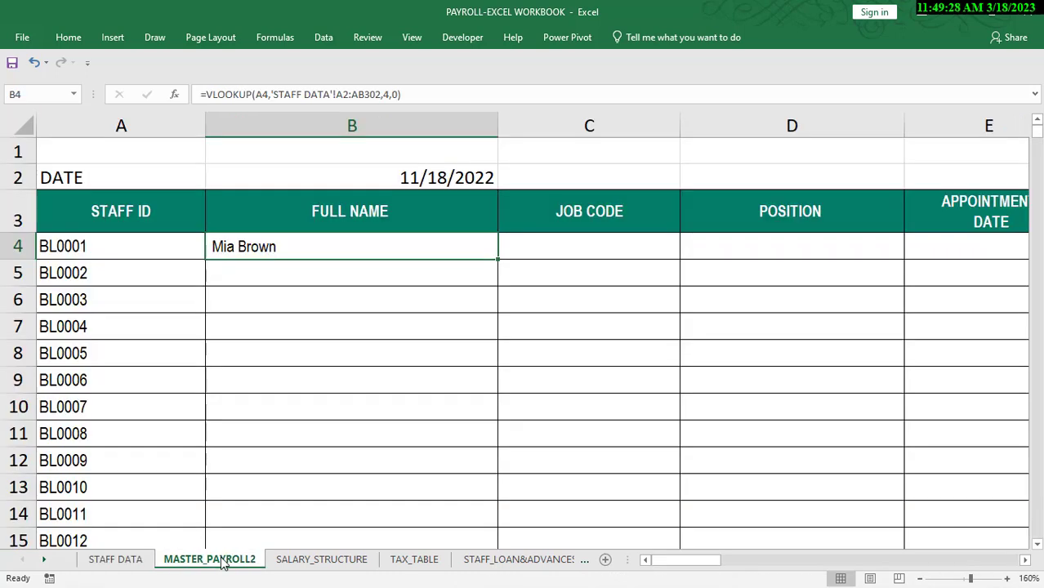
Check the lookup value argument A4 in B4's VLOOKUP against the staff ID cell, leaving the formula as entered
{"action": "double_click", "coordinate": [297, 252]}
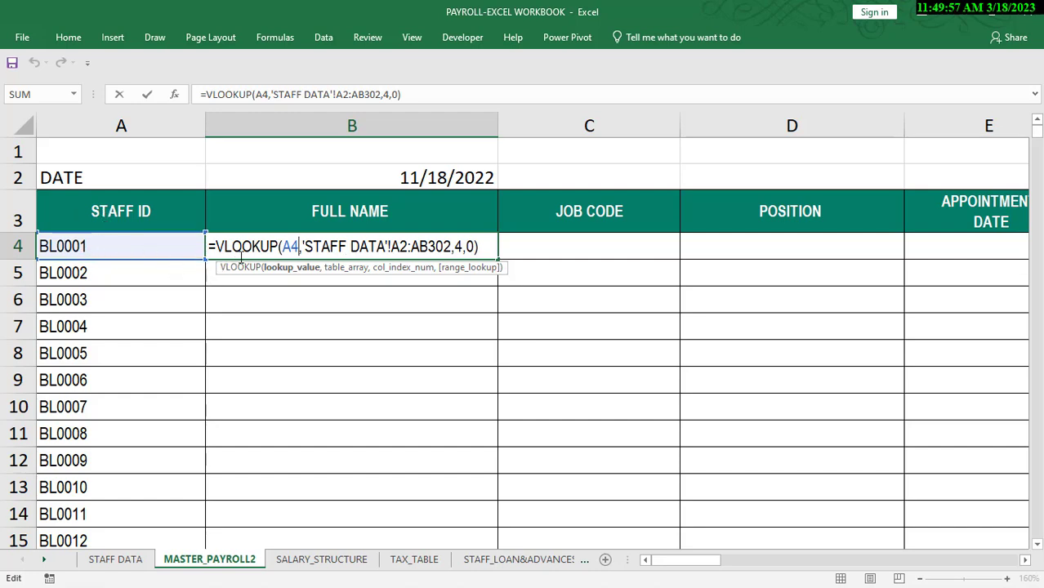
{"action": "left_click", "coordinate": [282, 245]}
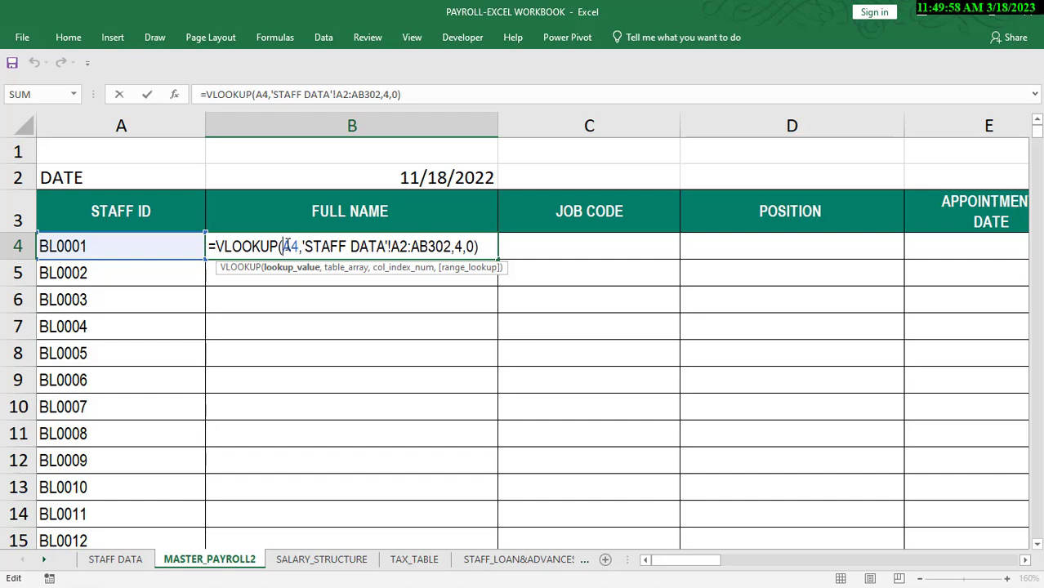
{"action": "left_click", "coordinate": [101, 246]}
{"action": "key", "text": "Escape"}
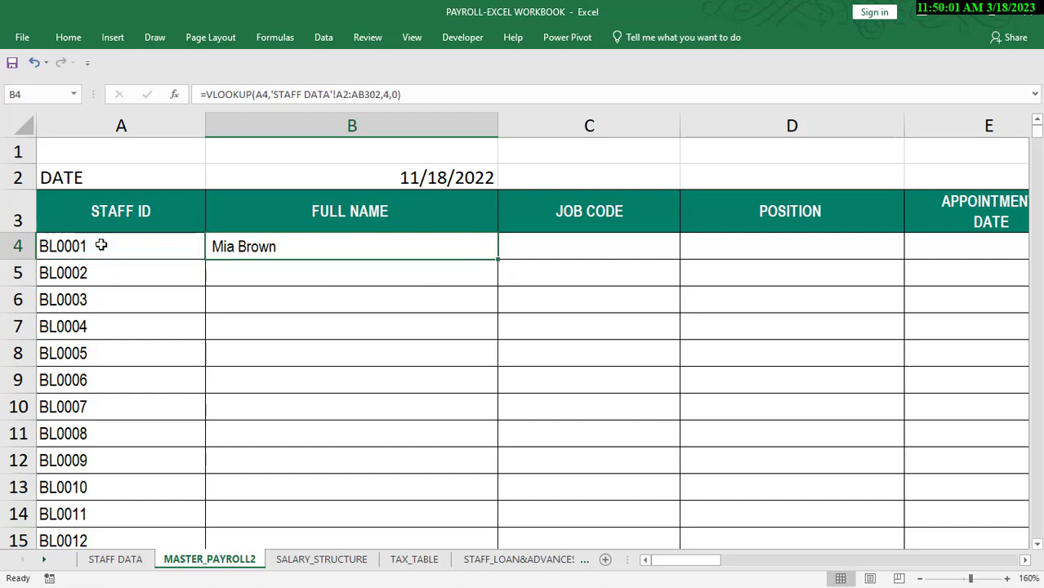
{"action": "double_click", "coordinate": [287, 247]}
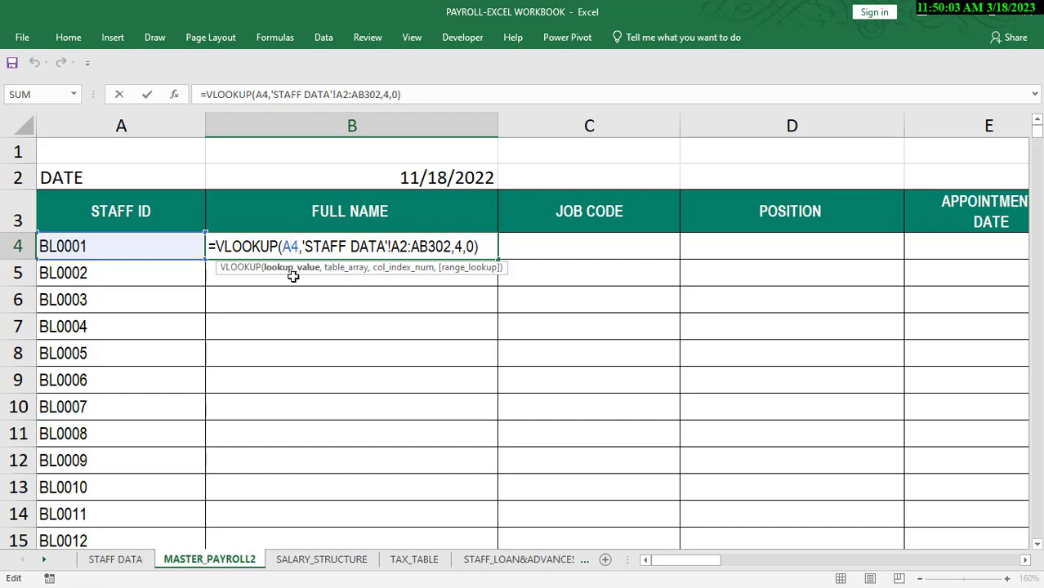
{"action": "key", "text": "Return"}
{"action": "type", "text": "="}
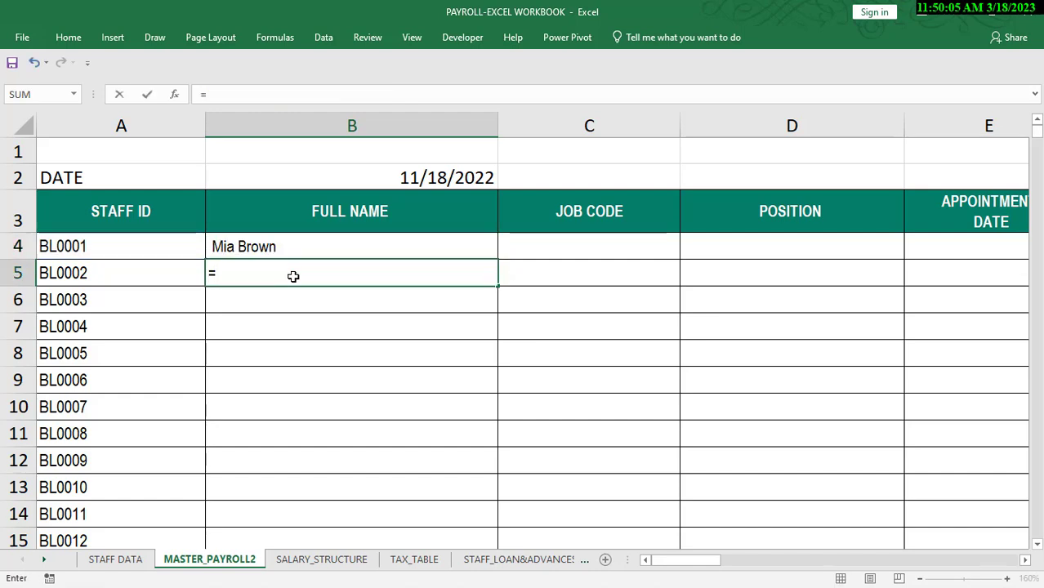
{"action": "type", "text": "vl"}
{"action": "key", "text": "Right"}
{"action": "key", "text": "Right"}
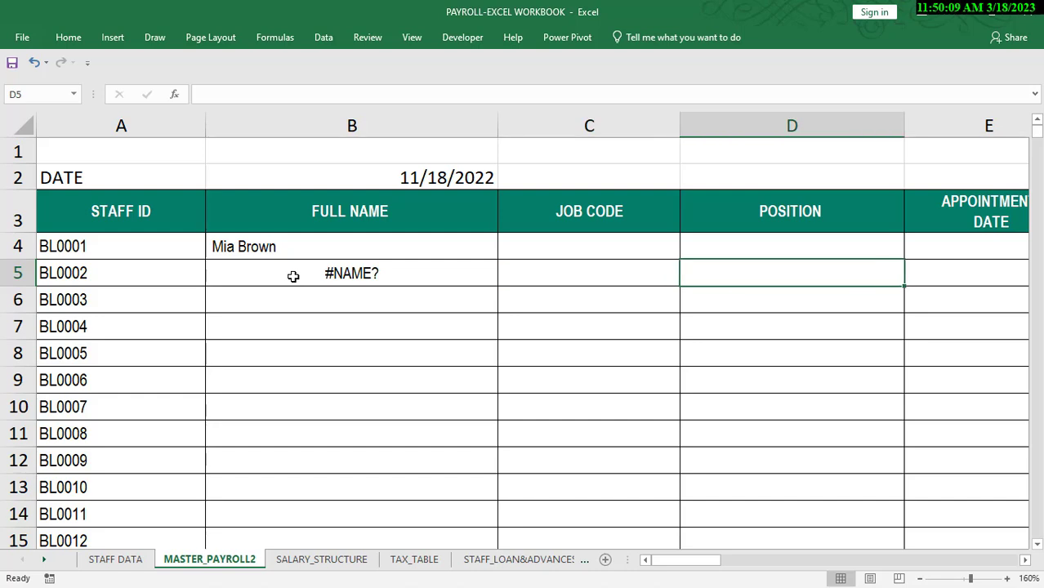
{"action": "left_click", "coordinate": [294, 276]}
{"action": "type", "text": "=v"}
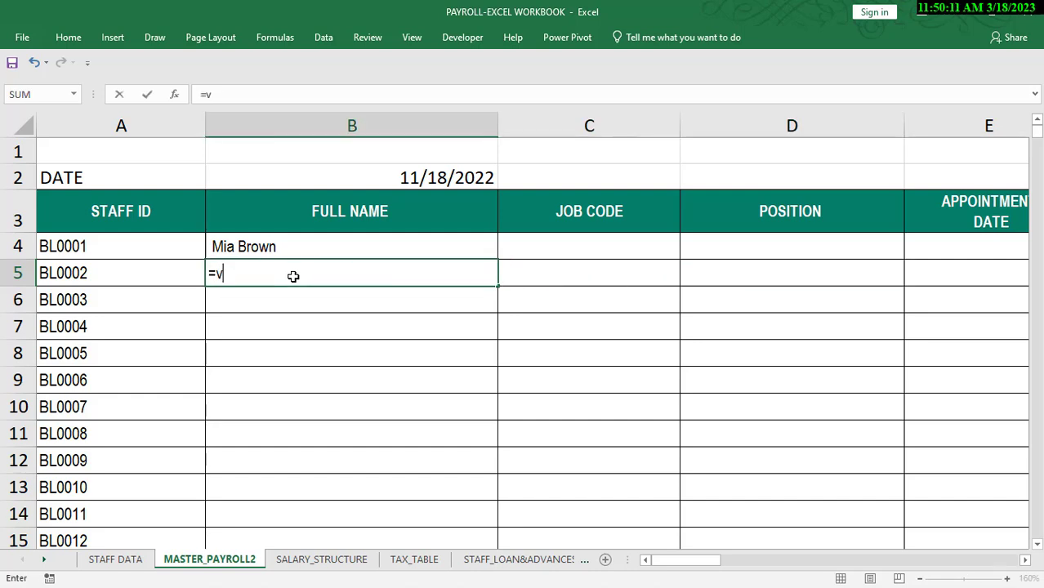
{"action": "type", "text": "lo"}
{"action": "key", "text": "Tab"}
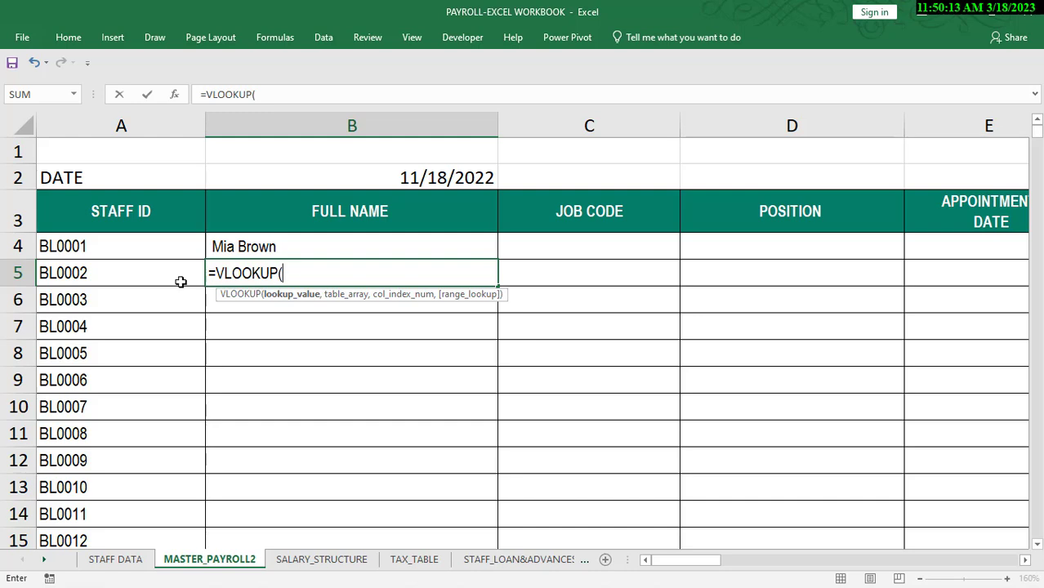
{"action": "left_click", "coordinate": [78, 273]}
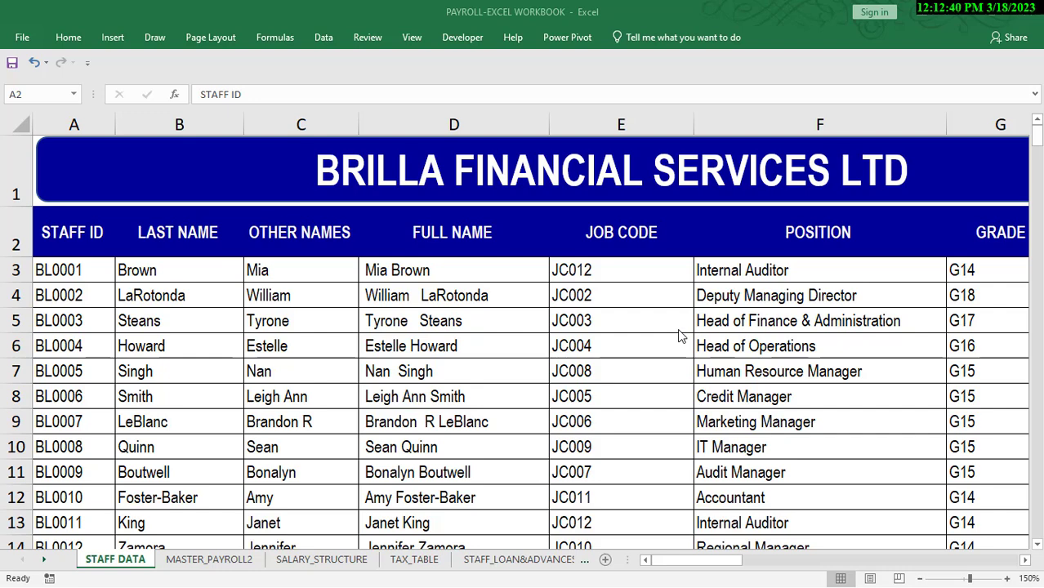
Return to MASTER_PAYROLL2 and review the table array argument of the VLOOKUP in B4
{"action": "left_click", "coordinate": [242, 558]}
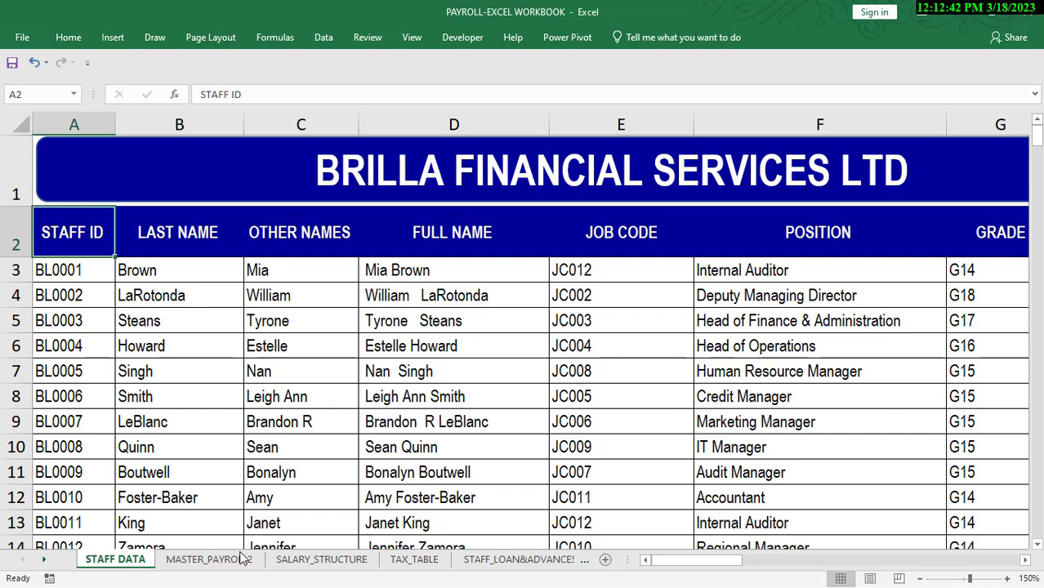
{"action": "left_click", "coordinate": [208, 562]}
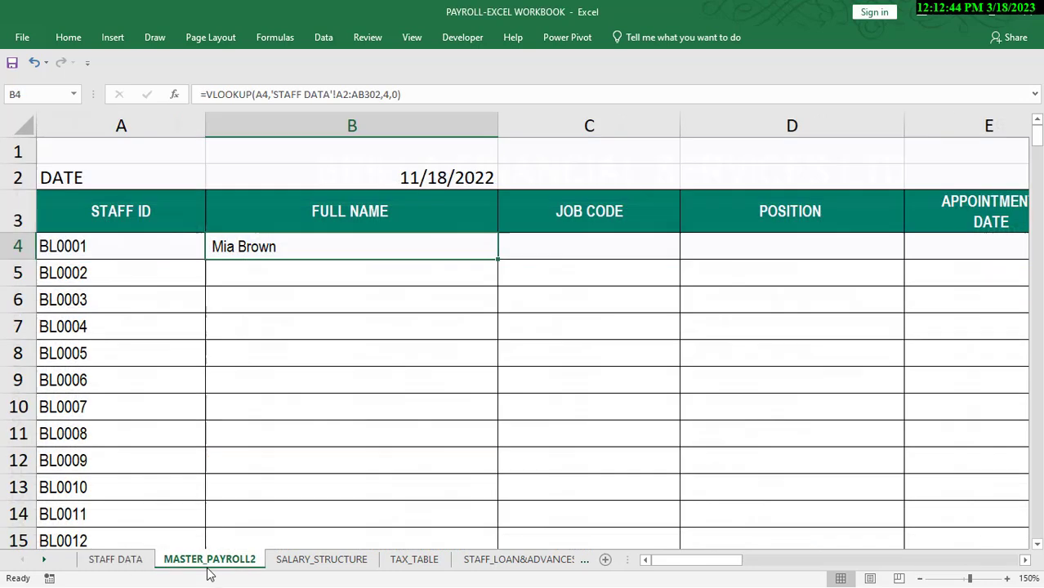
{"action": "double_click", "coordinate": [307, 245]}
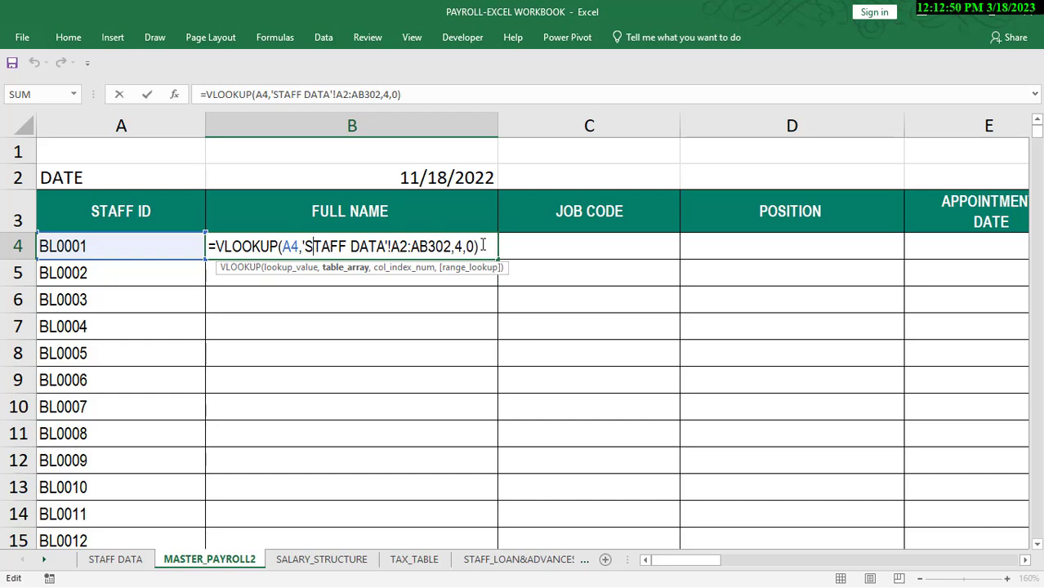
{"action": "key", "text": "Return"}
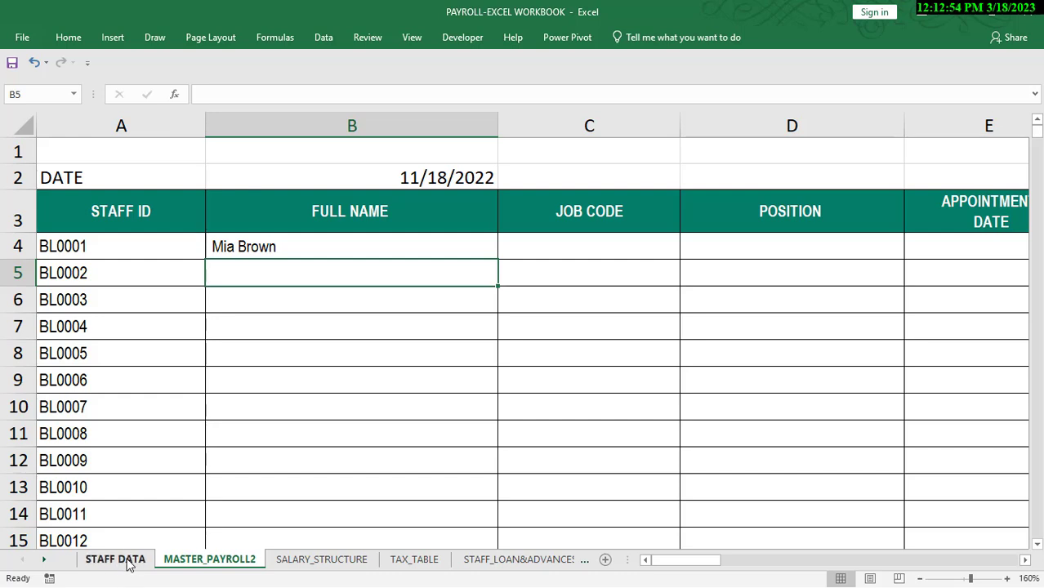
Select the whole staff table A2:AB302 on STAFF DATA, including its header row
{"action": "left_click", "coordinate": [115, 559]}
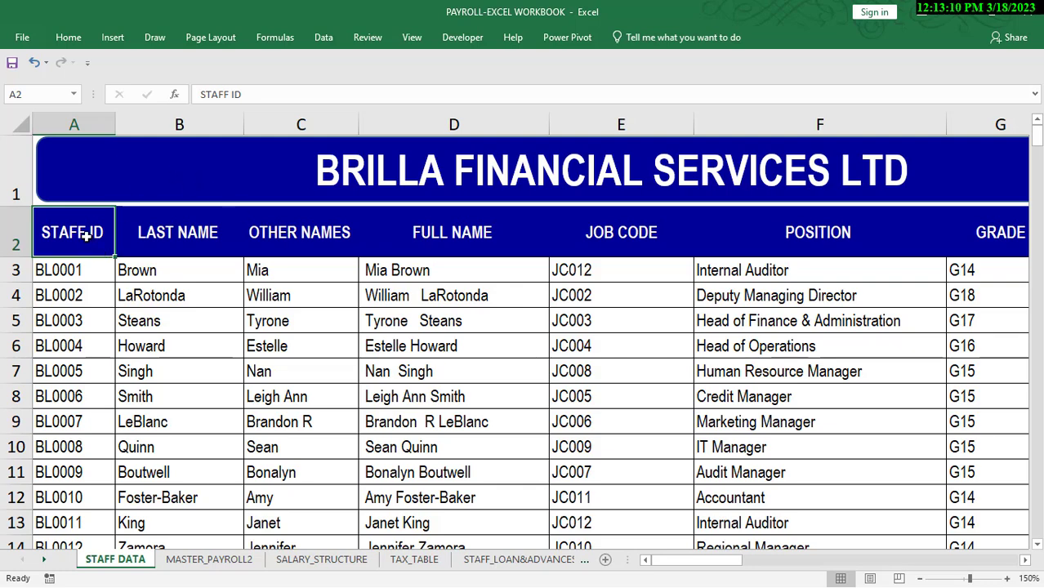
{"action": "key", "text": "ctrl+shift+Right"}
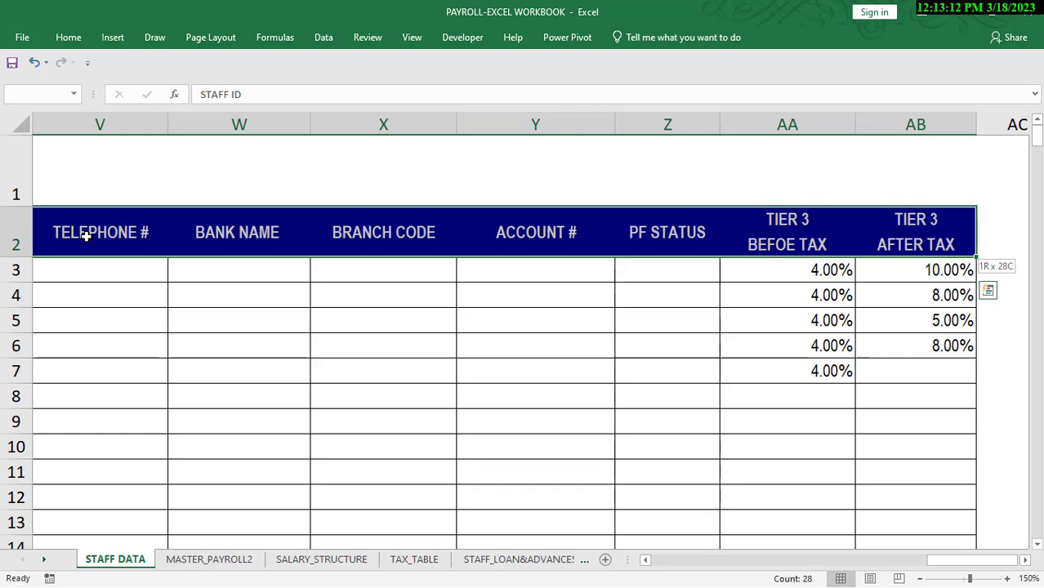
{"action": "key", "text": "ctrl+shift+Down"}
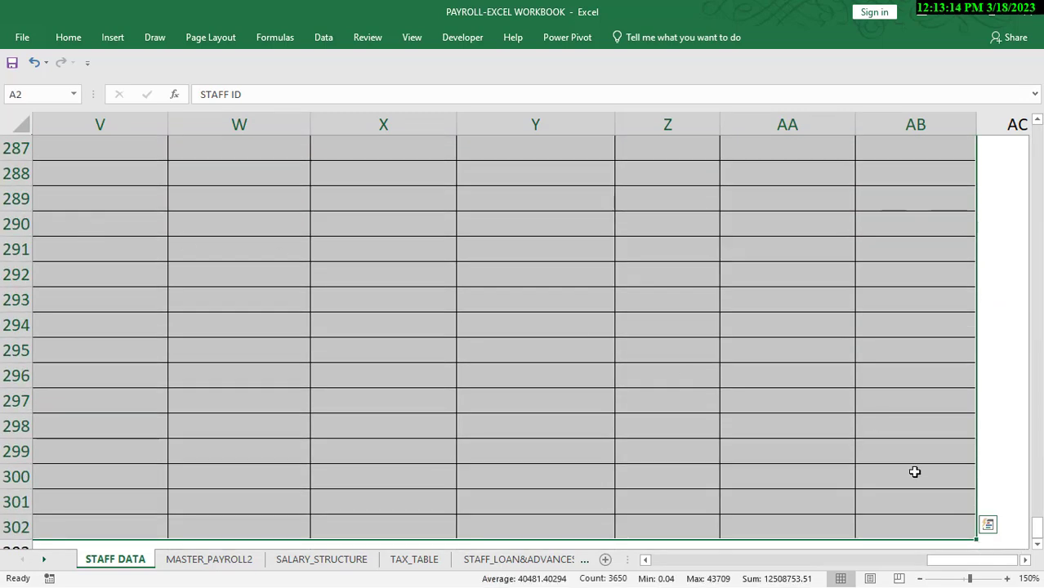
{"action": "left_click_drag", "start_coordinate": [947, 560], "coordinate": [664, 538]}
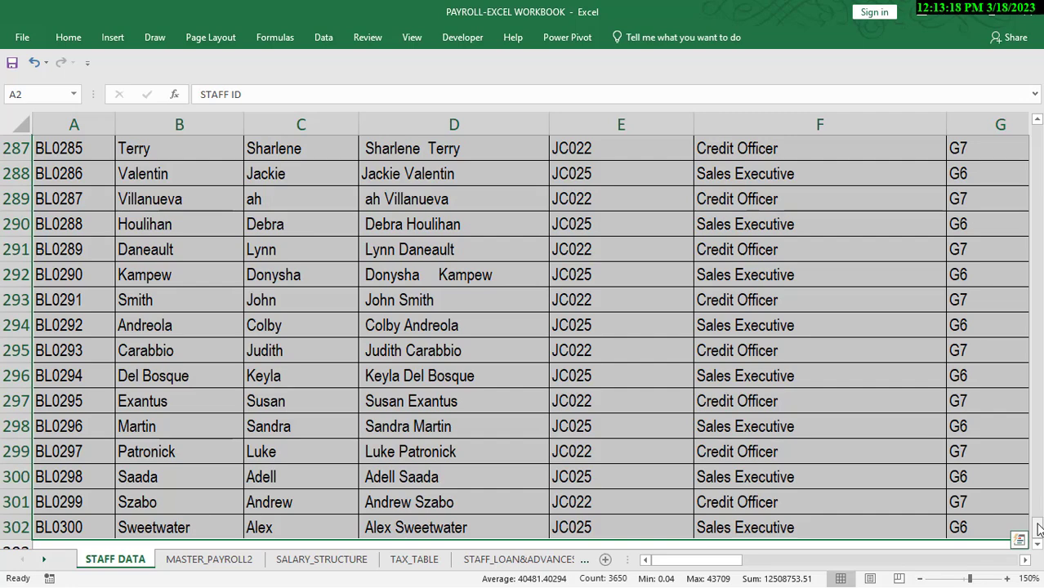
{"action": "left_click_drag", "start_coordinate": [1038, 529], "coordinate": [1037, 131]}
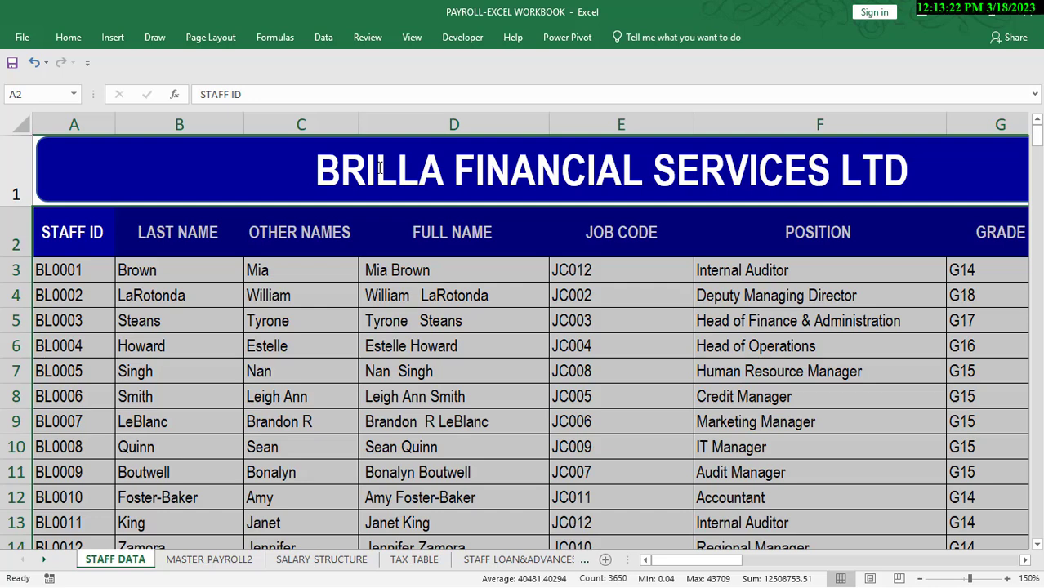
Start defining a new name for the selected staff table and enter STAFF_DATA as the name
{"action": "left_click", "coordinate": [282, 39]}
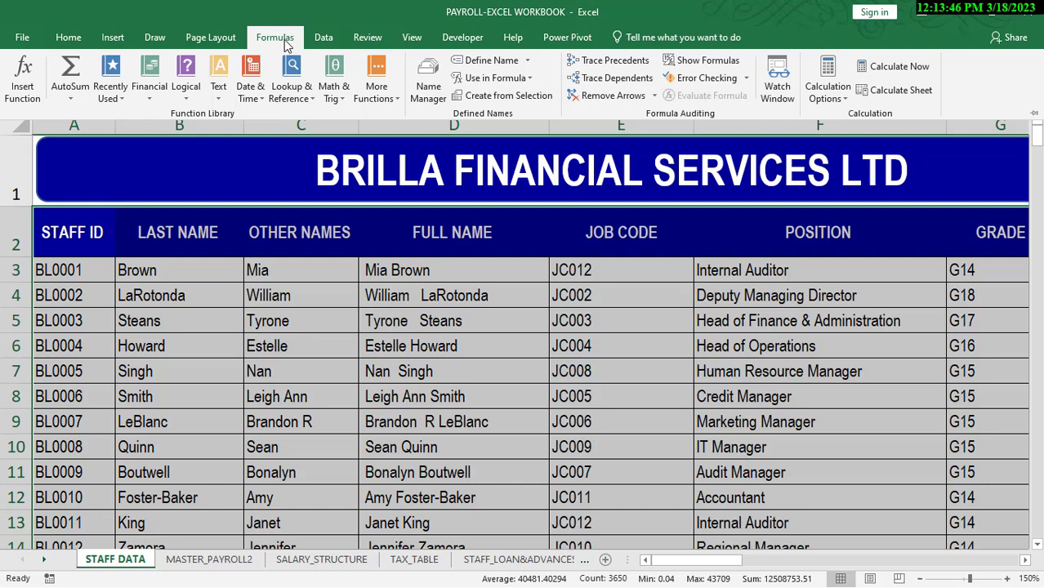
{"action": "left_click", "coordinate": [491, 63]}
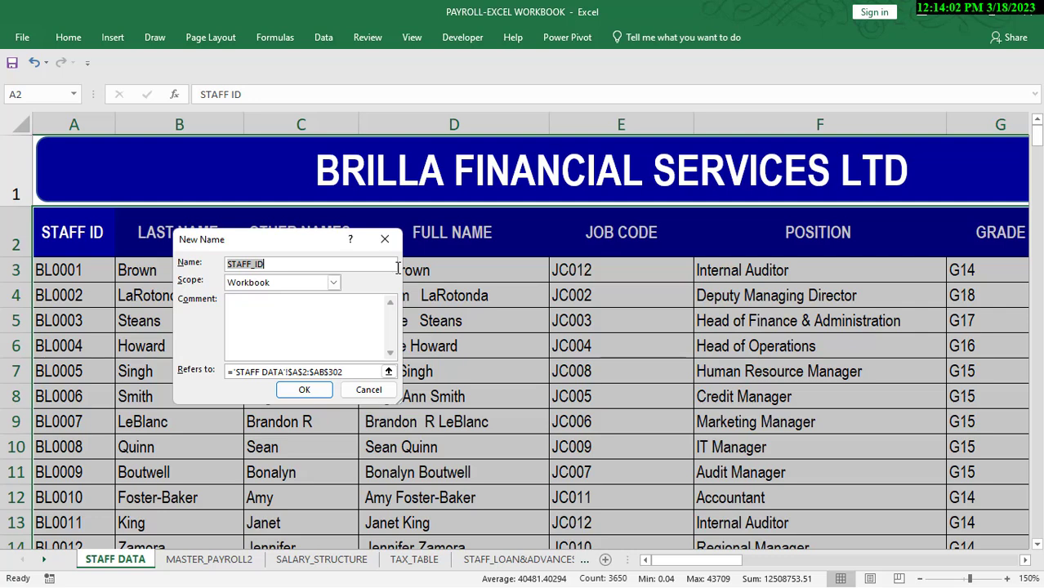
{"action": "left_click", "coordinate": [292, 268]}
{"action": "key", "text": "BackSpace"}
{"action": "key", "text": "BackSpace"}
{"action": "type", "text": "d"}
{"action": "key", "text": "BackSpace"}
{"action": "type", "text": "DATA"}
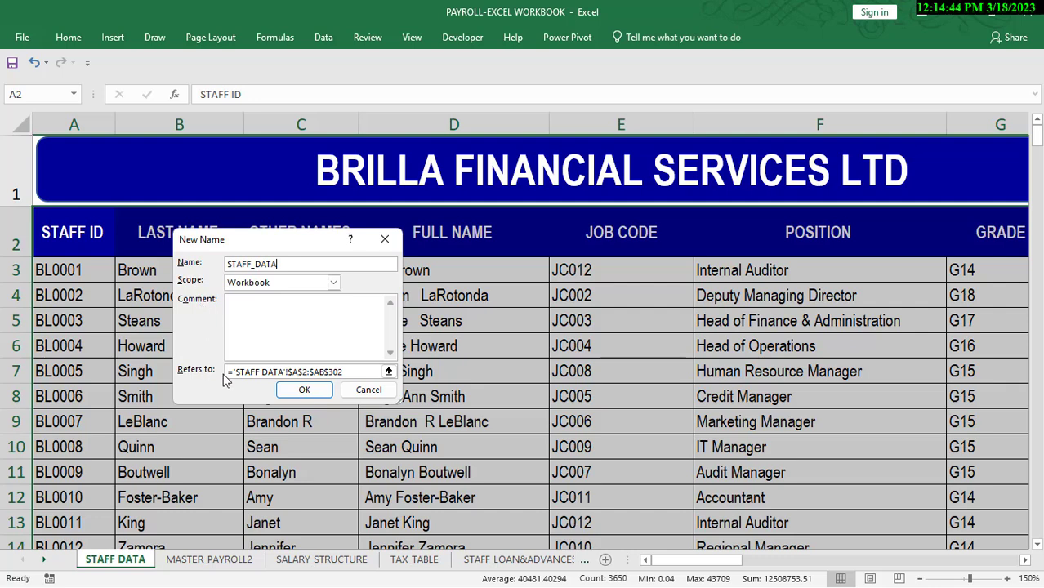
Add the comment "This is a vlookup name range" to the new name
{"action": "left_click", "coordinate": [270, 314]}
{"action": "type", "text": "This"}
{"action": "type", "text": "is a lookp"}
{"action": "key", "text": "BackSpace"}
{"action": "type", "text": "up name ra"}
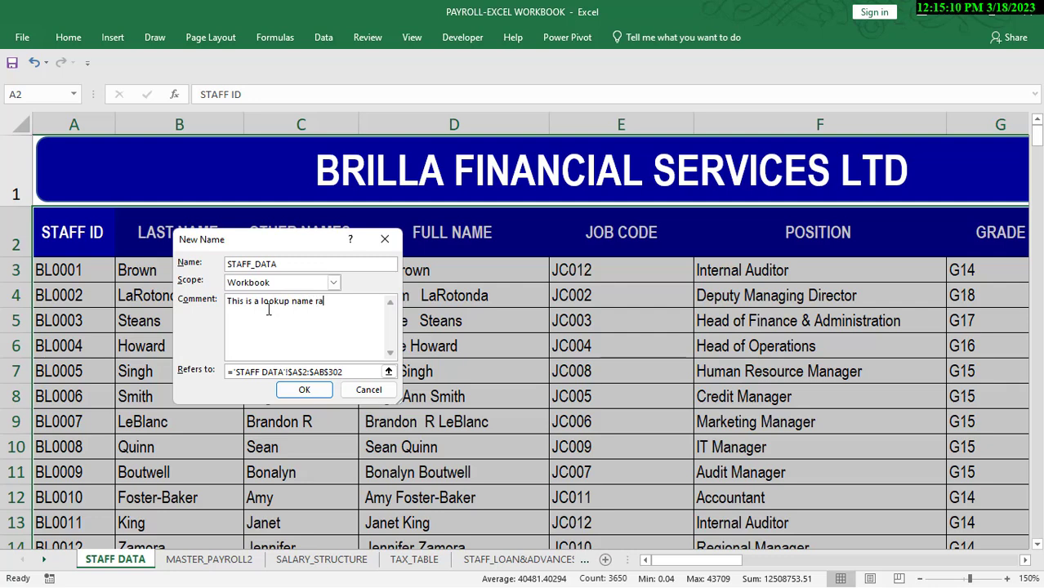
{"action": "type", "text": "nge"}
{"action": "type", "text": "v"}
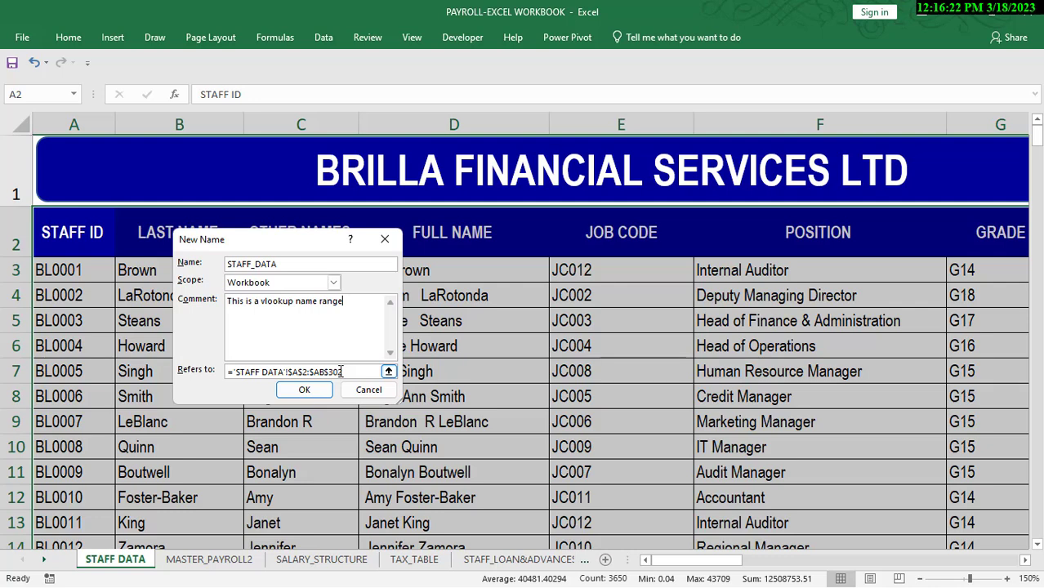
Review the scope options, keep Workbook, and create the defined name STAFF_DATA
{"action": "left_click", "coordinate": [334, 283]}
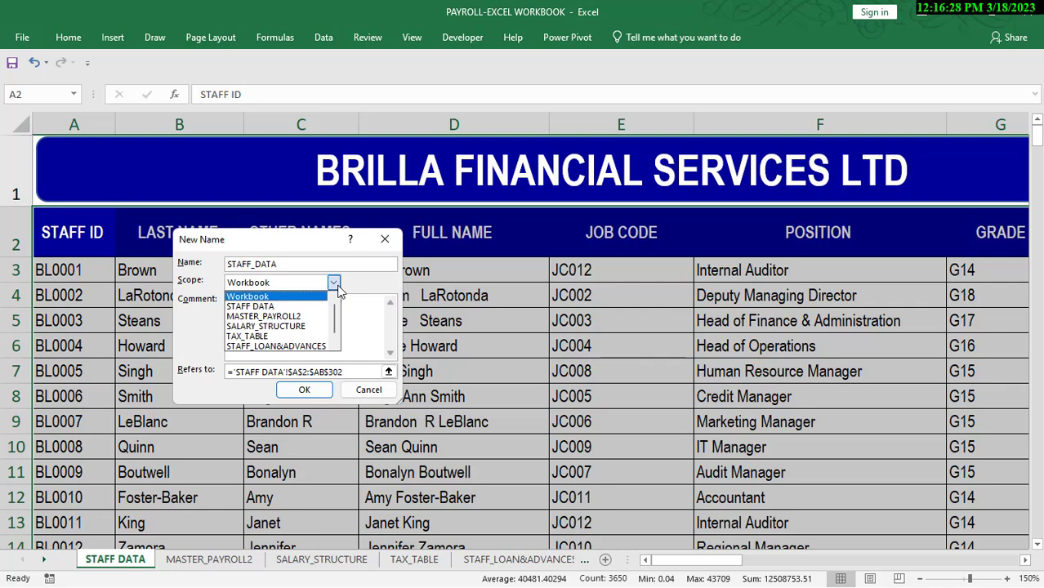
{"action": "left_click", "coordinate": [337, 289]}
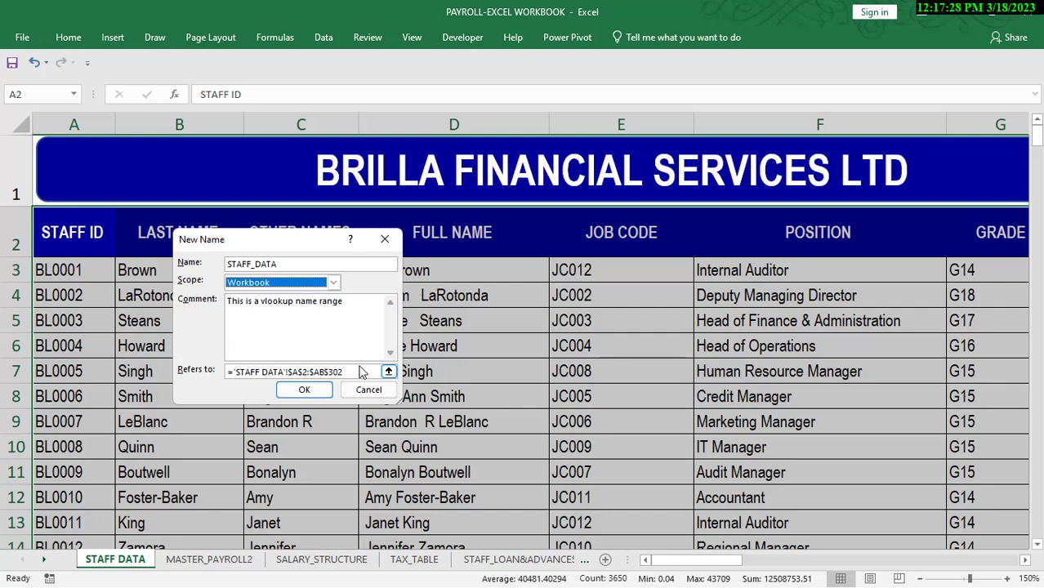
{"action": "left_click", "coordinate": [309, 391]}
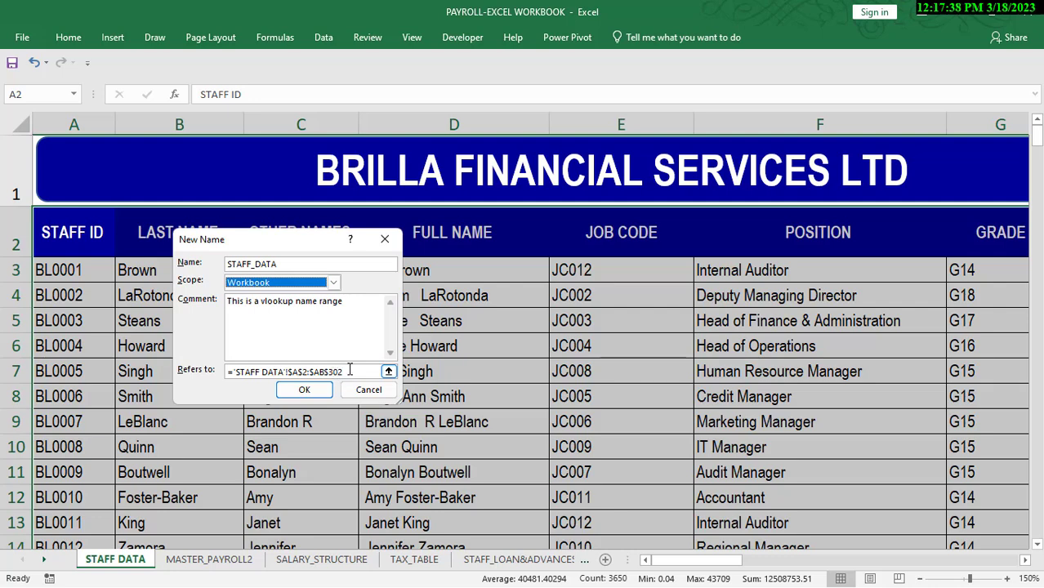
{"action": "left_click", "coordinate": [306, 391]}
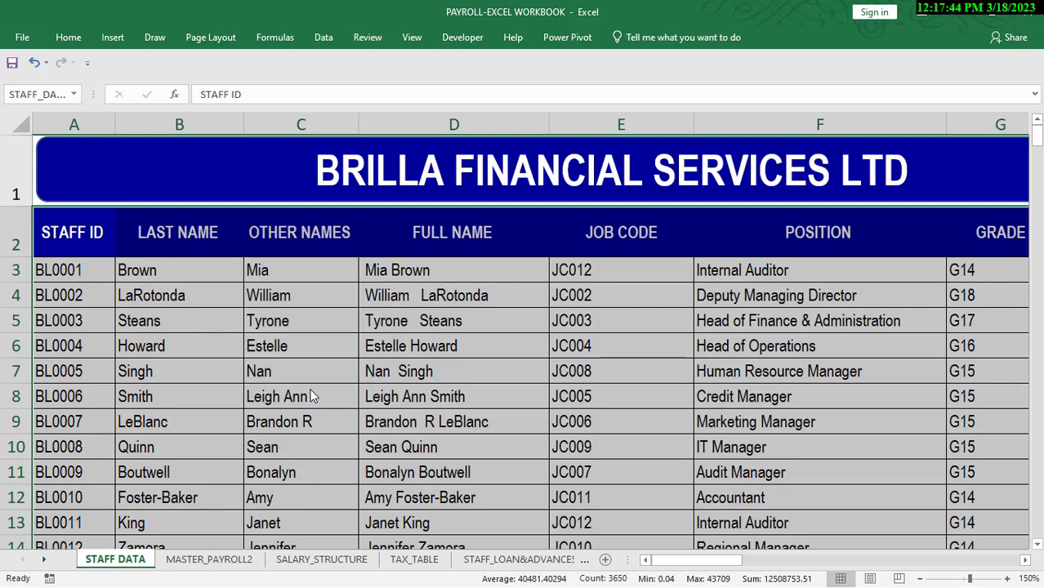
Deselect the staff table and return to B4 on MASTER_PAYROLL2 to view its VLOOKUP formula
{"action": "key", "text": "Left"}
{"action": "left_click", "coordinate": [144, 288]}
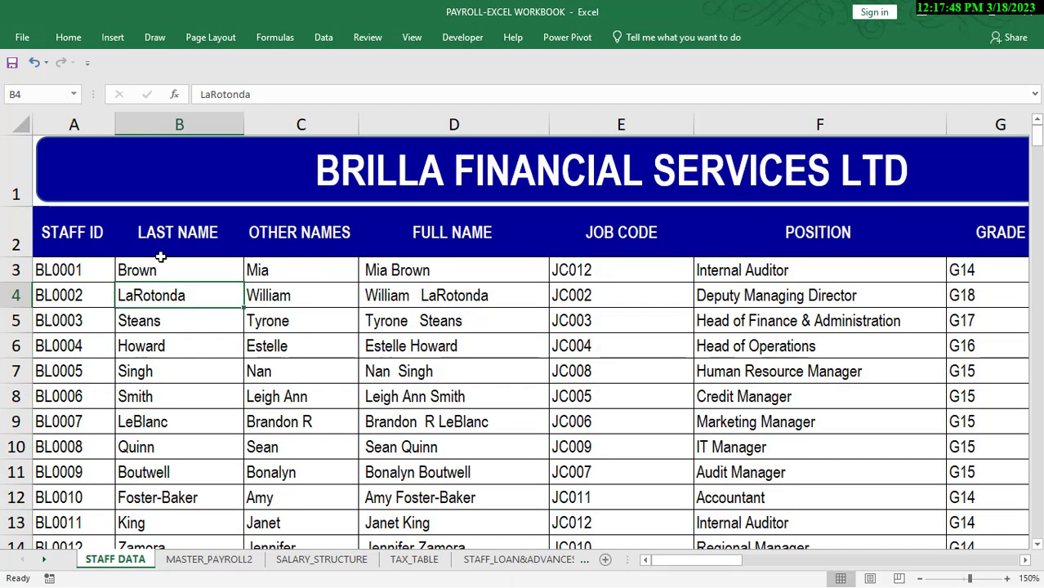
{"action": "left_click", "coordinate": [162, 256]}
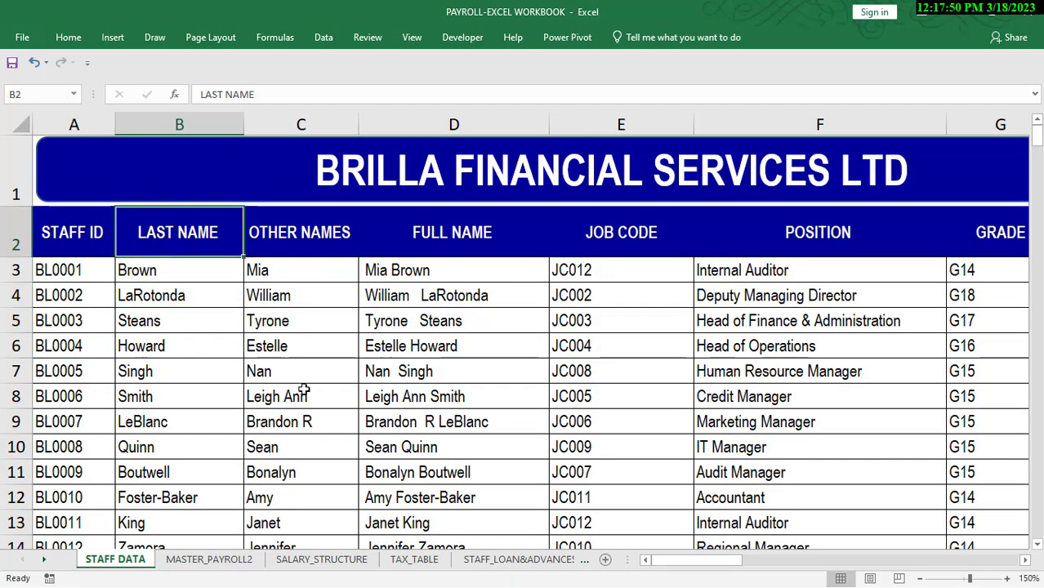
{"action": "left_click", "coordinate": [238, 564]}
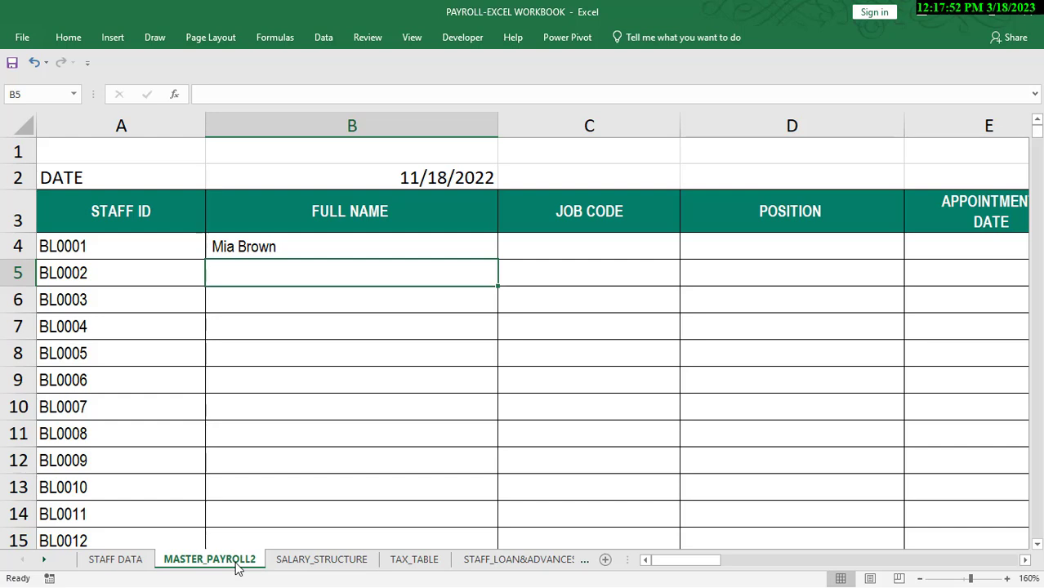
{"action": "left_click", "coordinate": [344, 250]}
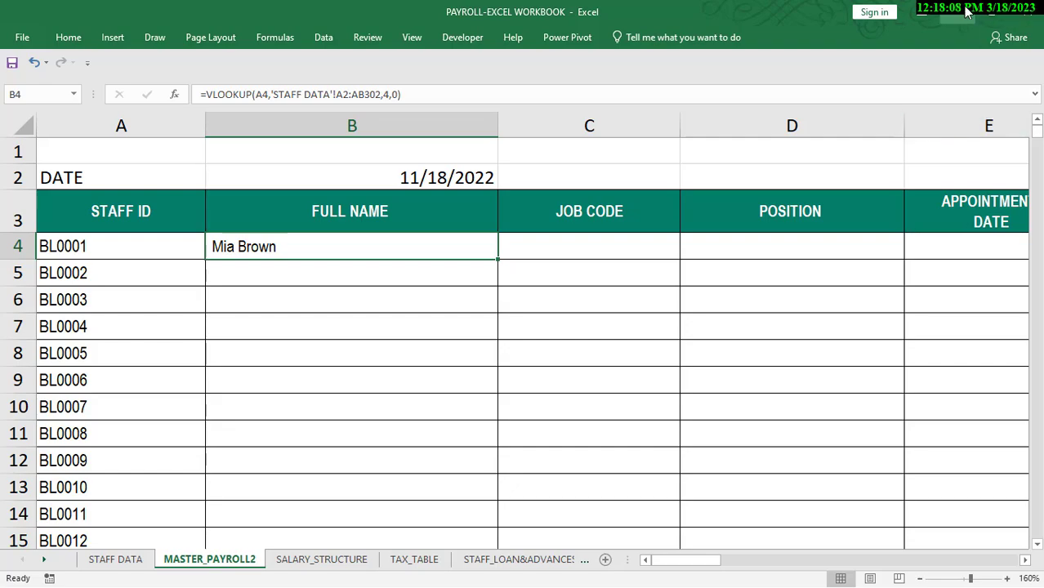
Minimize the workbook to check the open Teams meeting windows, and switch back to the Excel workbook
{"action": "left_click", "coordinate": [990, 7]}
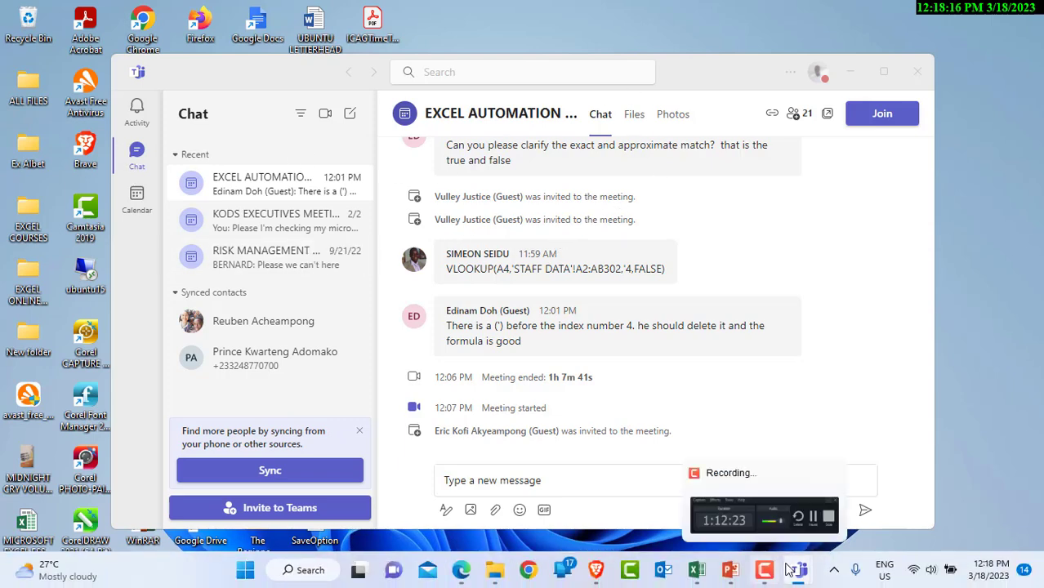
{"action": "mouse_move", "coordinate": [765, 569]}
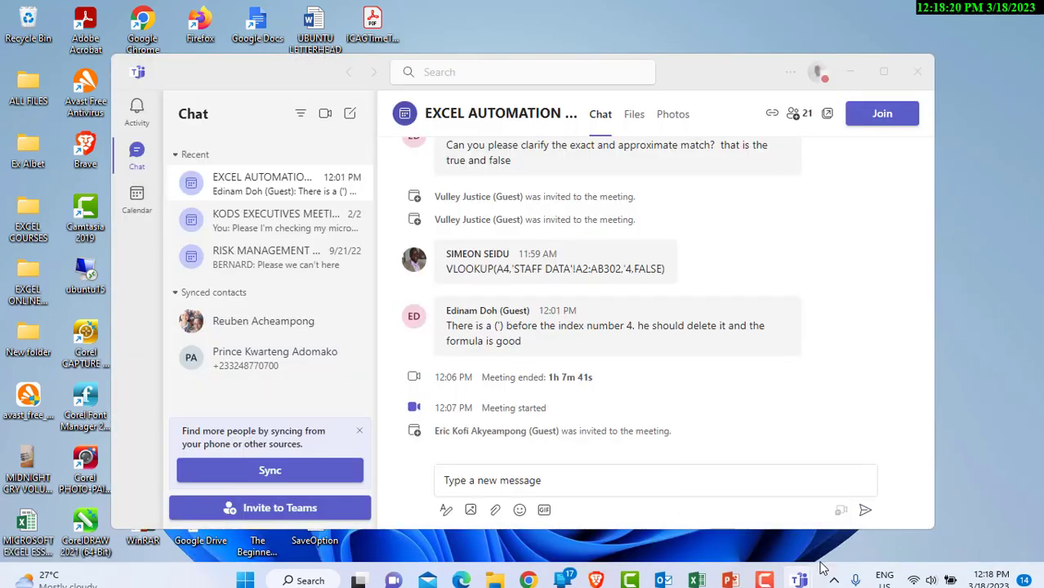
{"action": "mouse_move", "coordinate": [803, 576]}
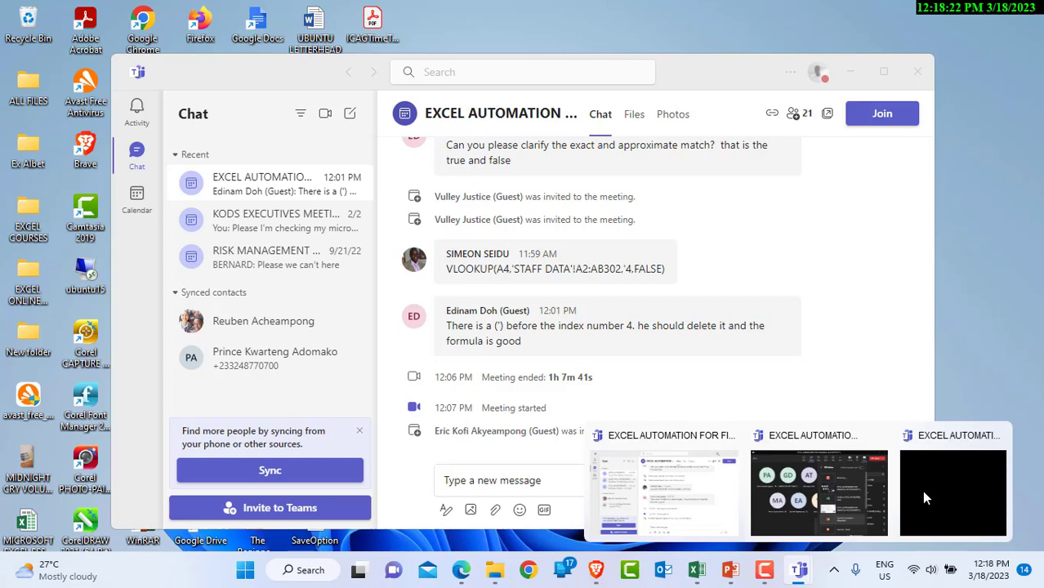
{"action": "mouse_move", "coordinate": [940, 494]}
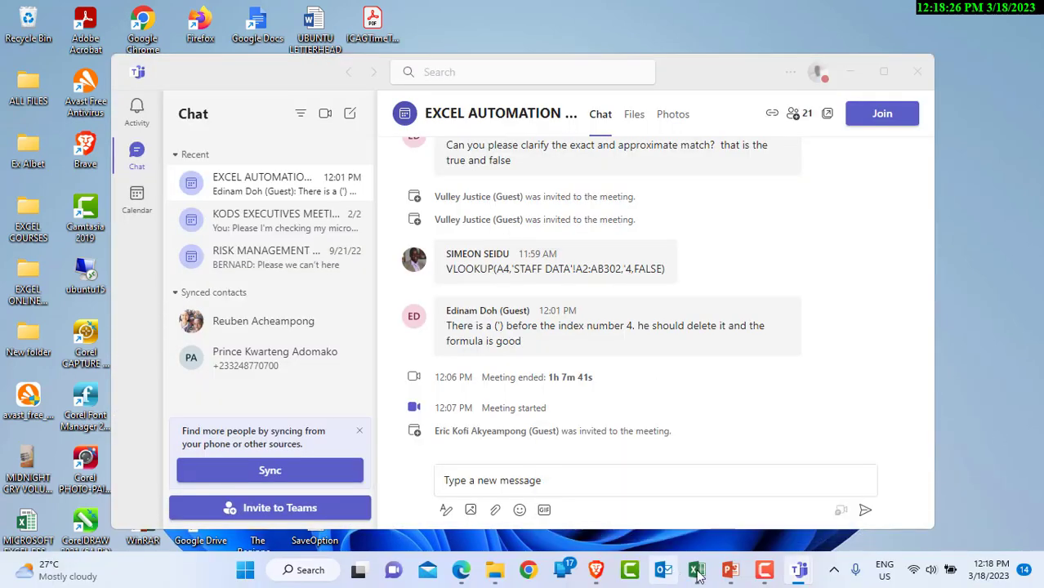
{"action": "mouse_move", "coordinate": [697, 570]}
{"action": "left_click", "coordinate": [710, 535]}
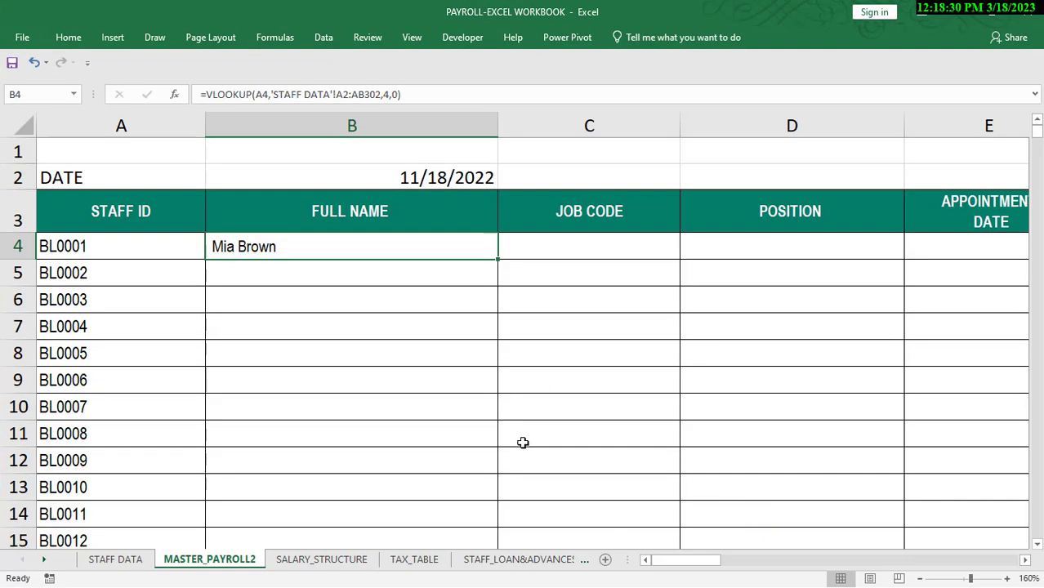
Select the staff table A2:AB302 on STAFF DATA again, starting from the STAFF ID header
{"action": "left_click", "coordinate": [136, 560]}
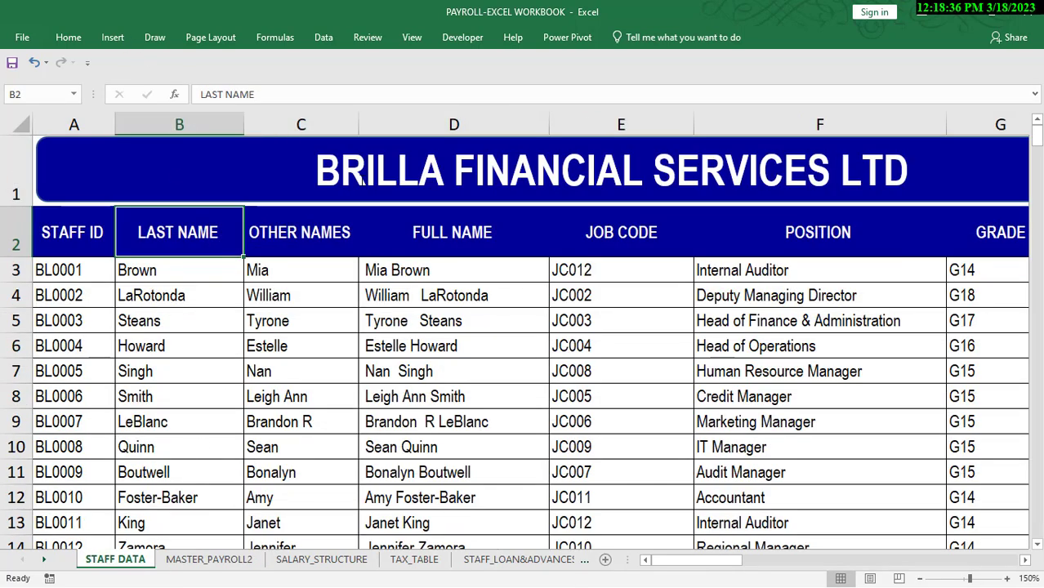
{"action": "left_click", "coordinate": [418, 172]}
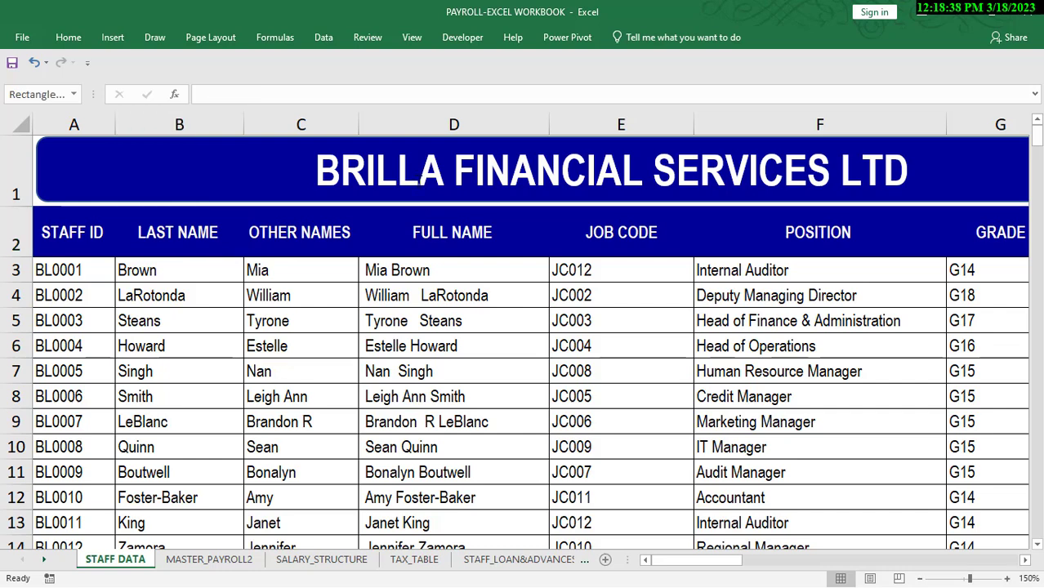
{"action": "key", "text": "Escape"}
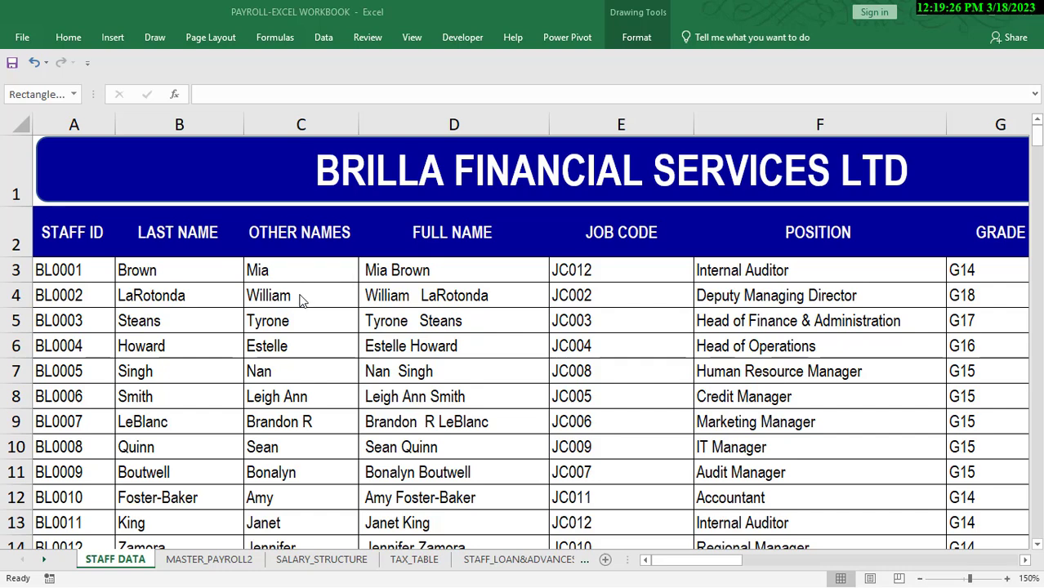
{"action": "left_click", "coordinate": [72, 233]}
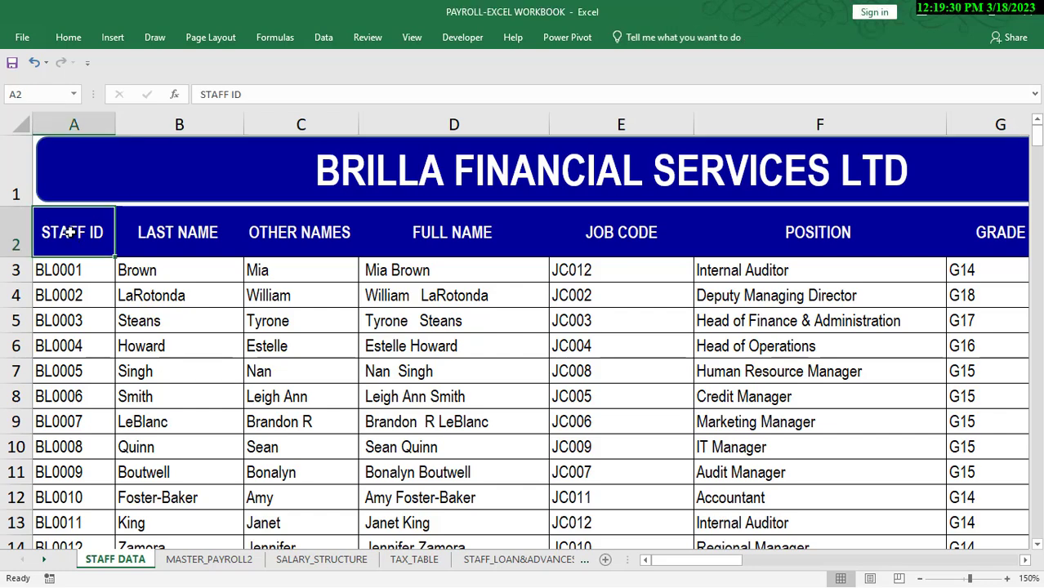
{"action": "key", "text": "ctrl+shift+Right"}
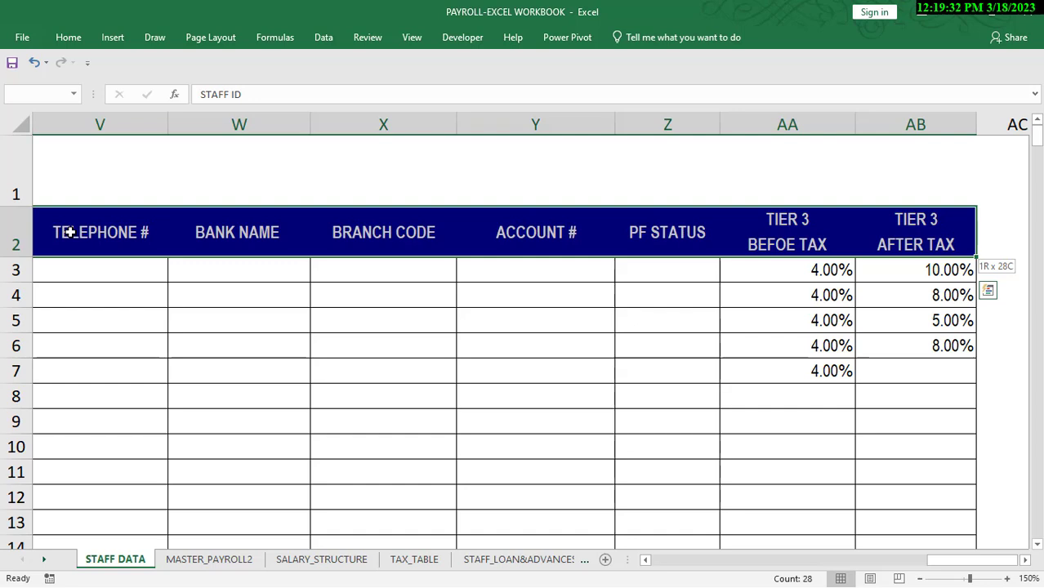
{"action": "key", "text": "ctrl+a"}
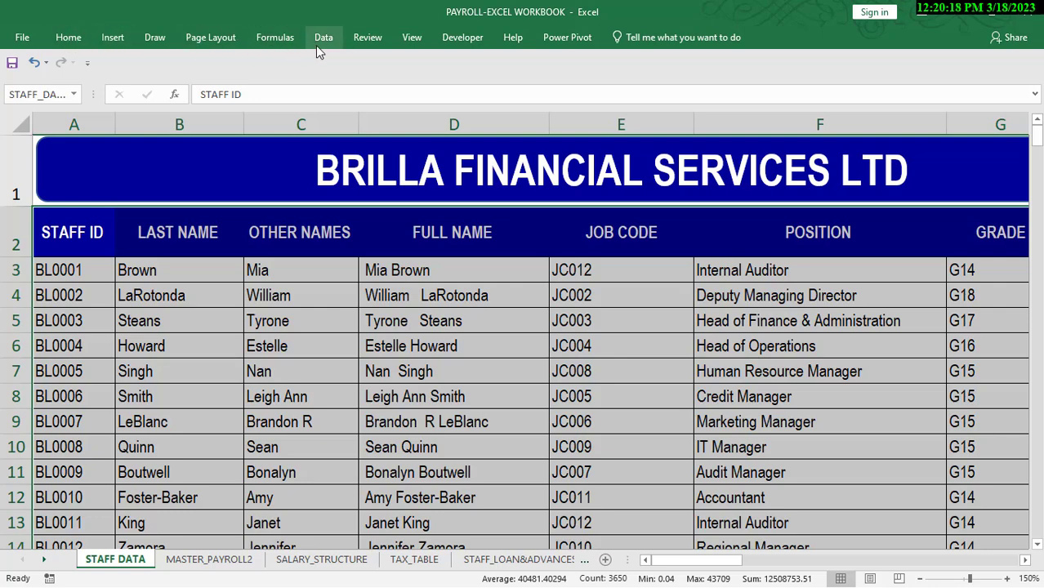
Demonstrate defining a workbook-scope name for the selected table again by replacing the suggested name with STAFF_DATA
{"action": "left_click", "coordinate": [274, 37]}
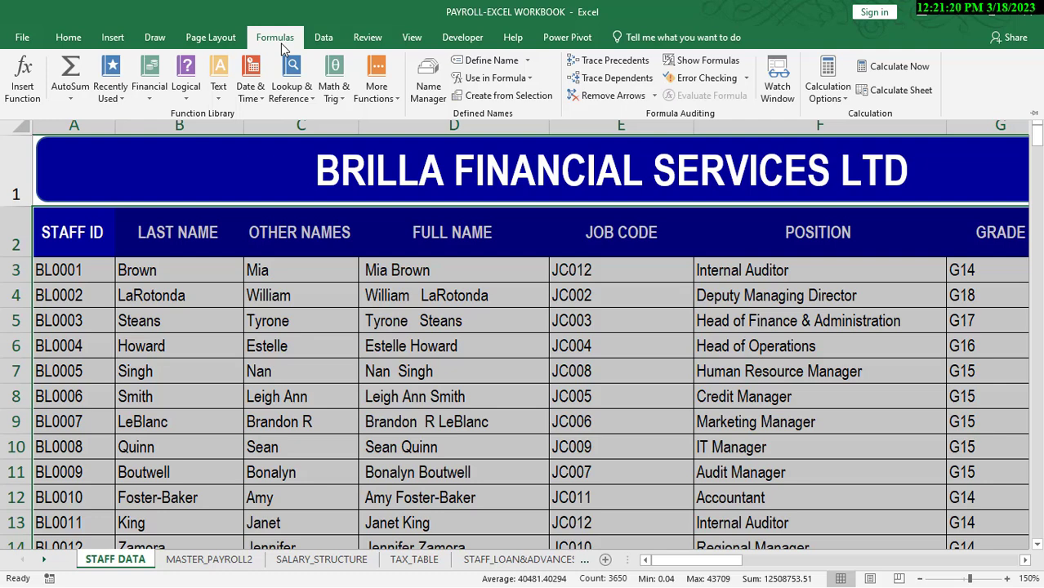
{"action": "left_click", "coordinate": [487, 61]}
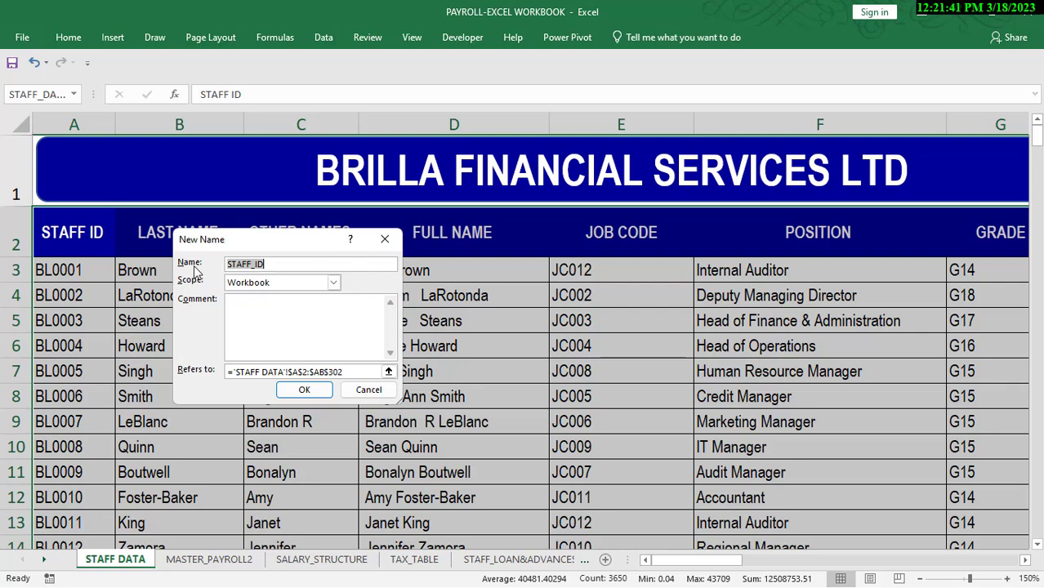
{"action": "left_click", "coordinate": [310, 262]}
{"action": "left_click_drag", "start_coordinate": [298, 265], "coordinate": [222, 264]}
{"action": "left_click", "coordinate": [280, 264]}
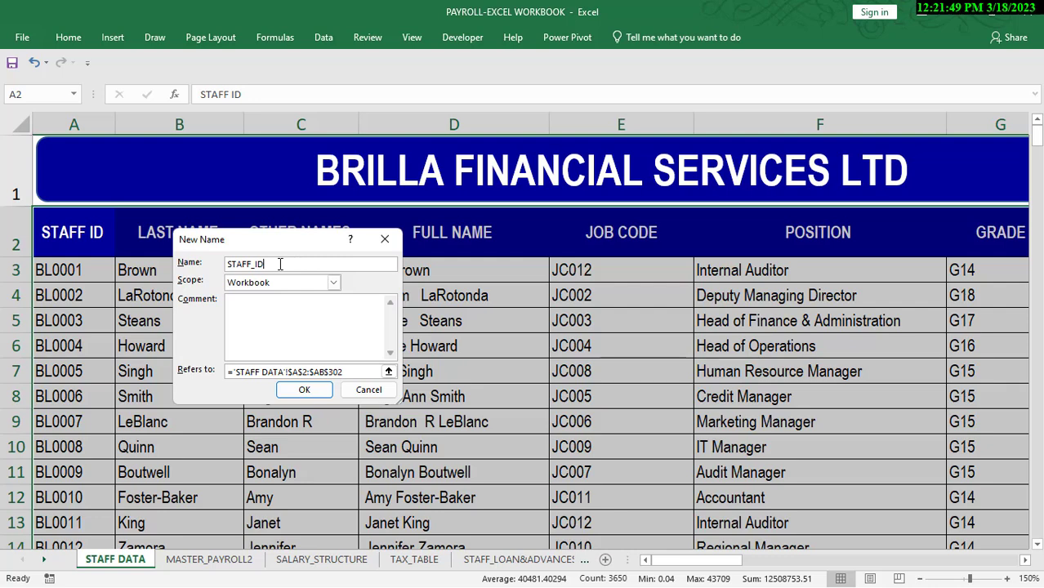
{"action": "key", "text": "BackSpace"}
{"action": "type", "text": "da"}
{"action": "key", "text": "BackSpace"}
{"action": "key", "text": "BackSpace"}
{"action": "type", "text": "DATA"}
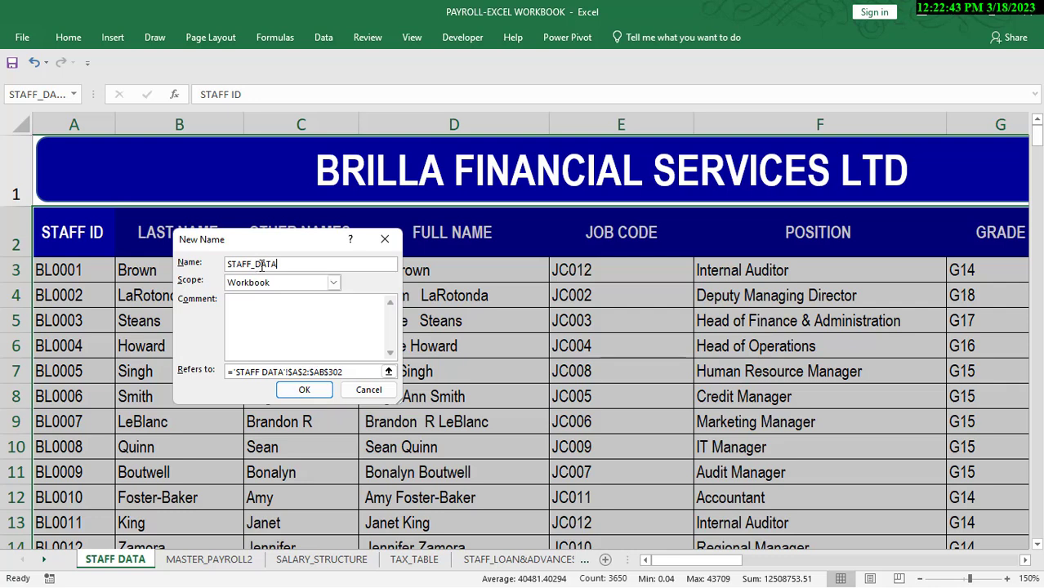
{"action": "key", "text": "Left"}
{"action": "key", "text": "Left"}
{"action": "key", "text": "Left"}
{"action": "key", "text": "Left"}
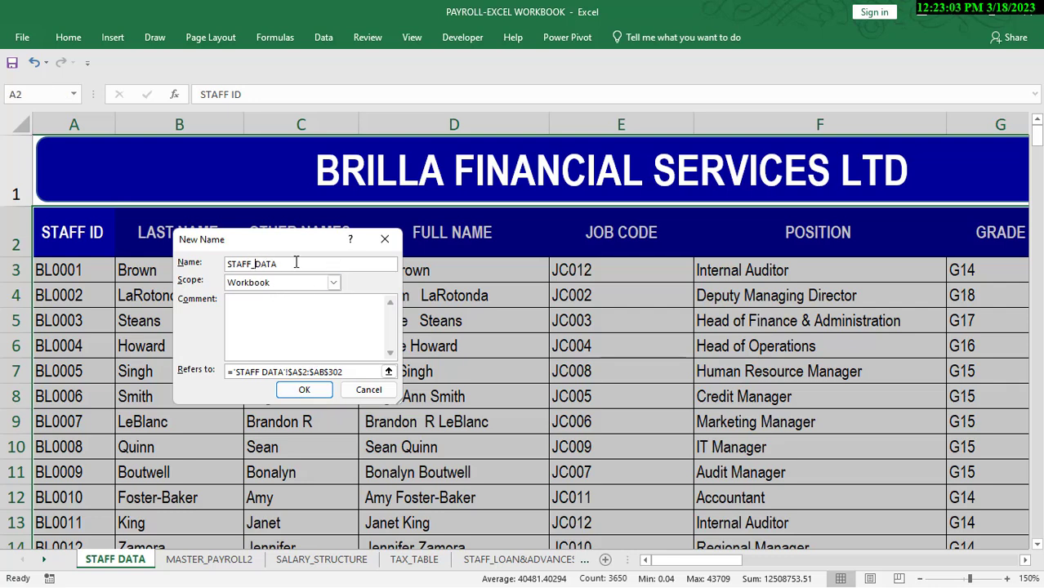
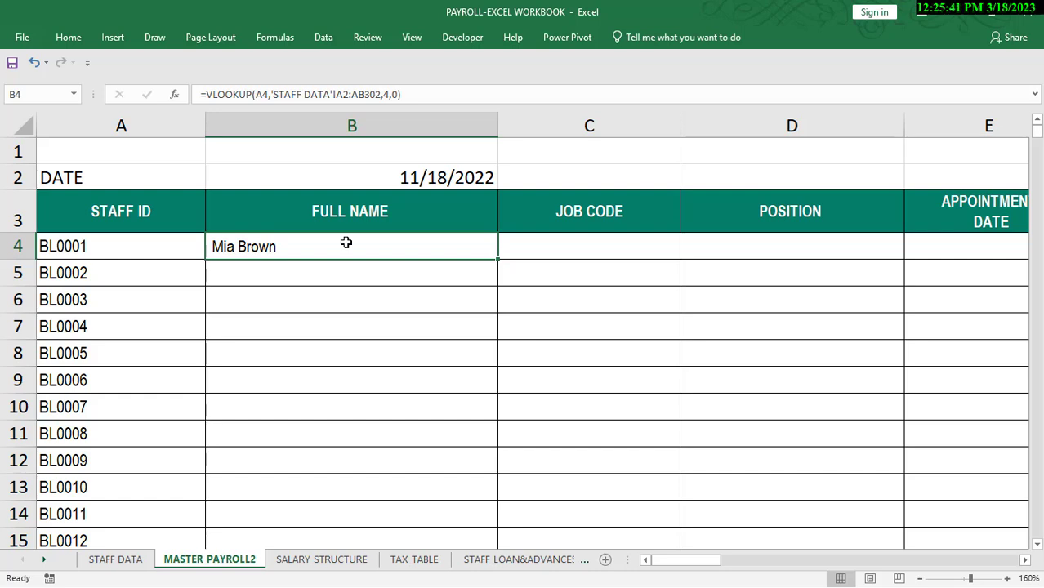
Replace the full name lookup in B4 with =VLOOKUP(A4,STAFF_DATA,4,0), using the named range as the table
{"action": "key", "text": "Delete"}
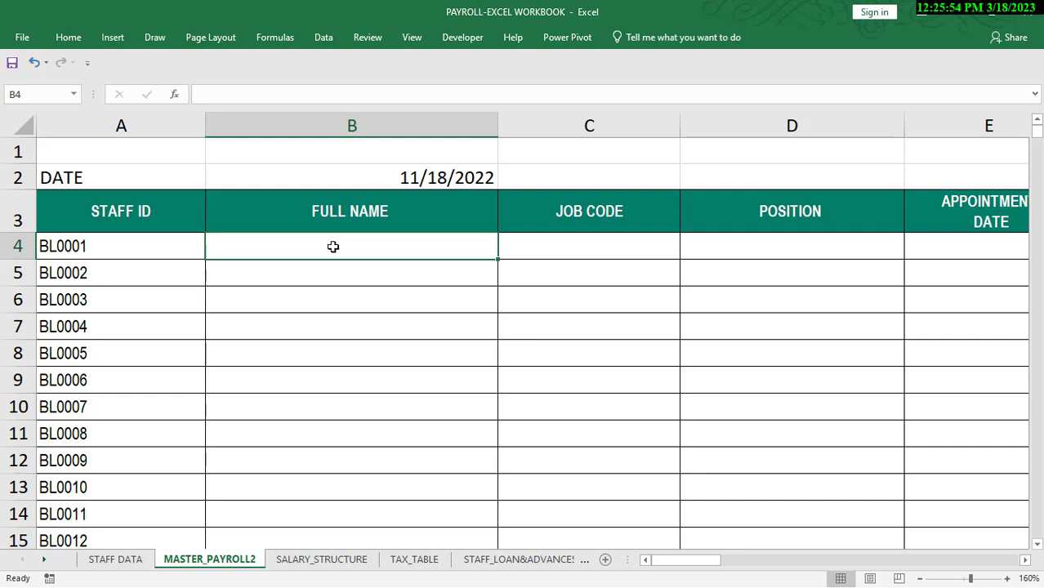
{"action": "type", "text": "="}
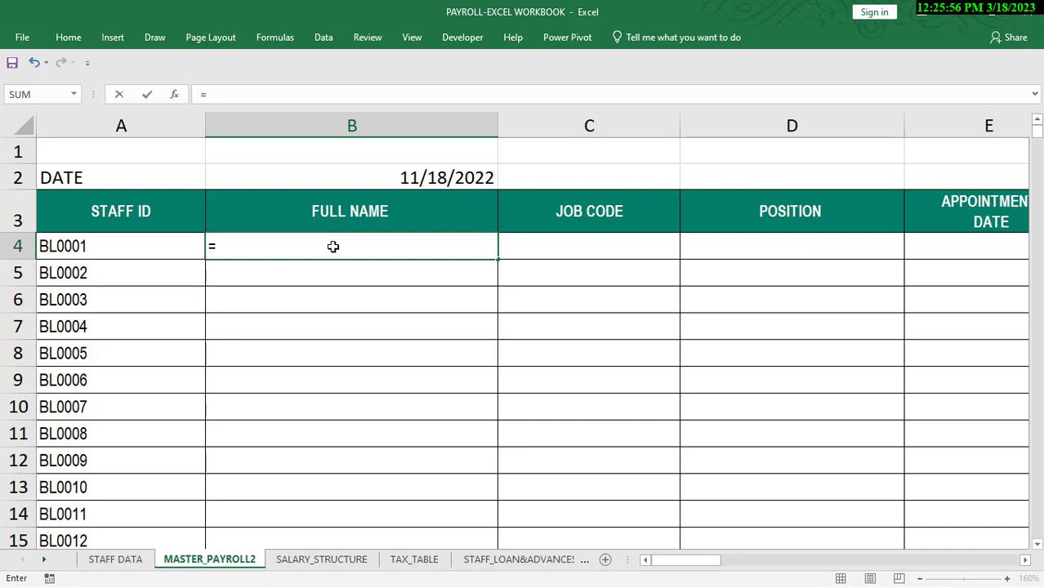
{"action": "type", "text": "VL"}
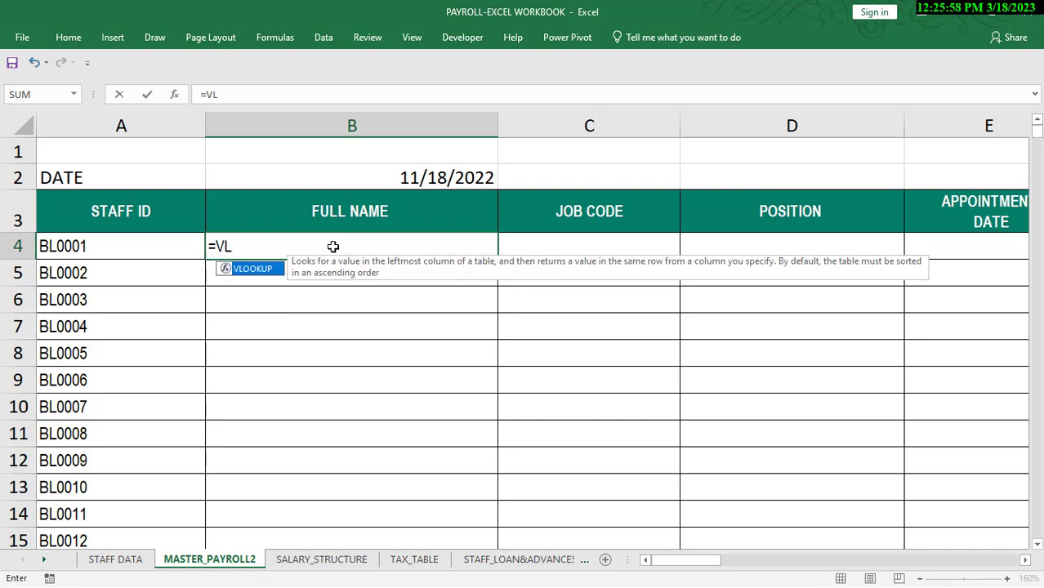
{"action": "key", "text": "Tab"}
{"action": "left_click", "coordinate": [115, 246]}
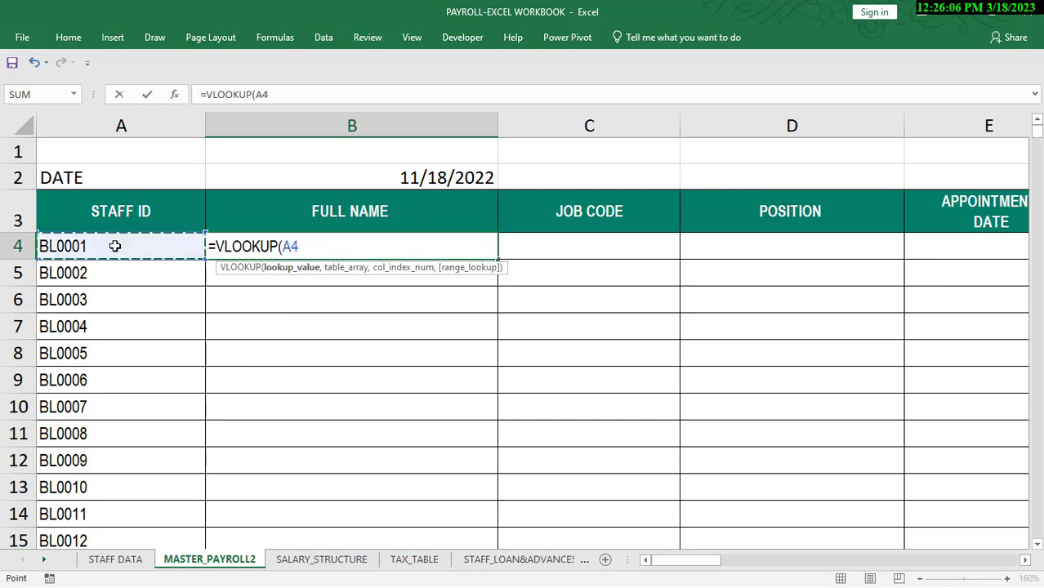
{"action": "type", "text": ","}
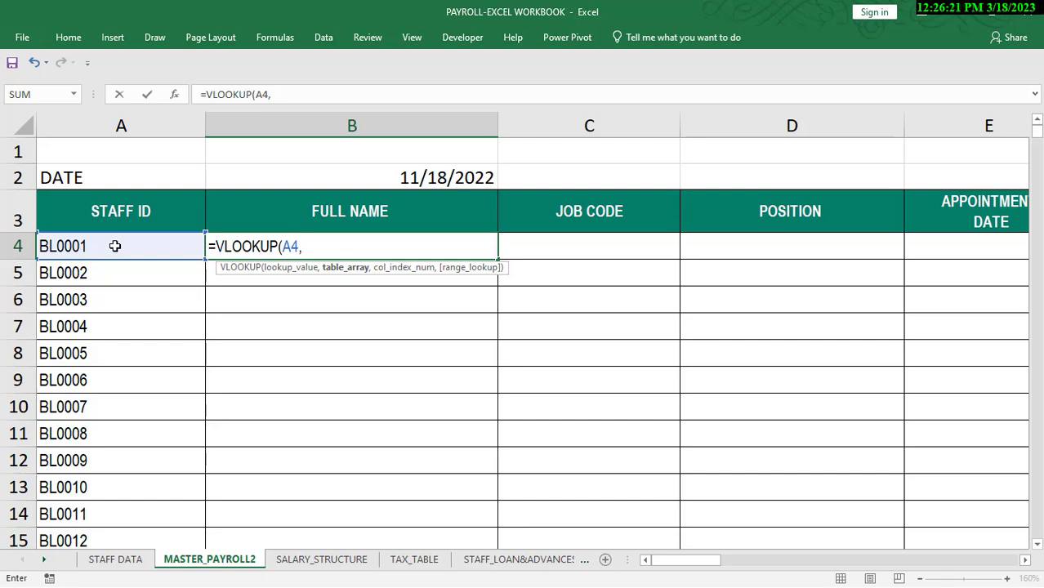
{"action": "type", "text": "STA"}
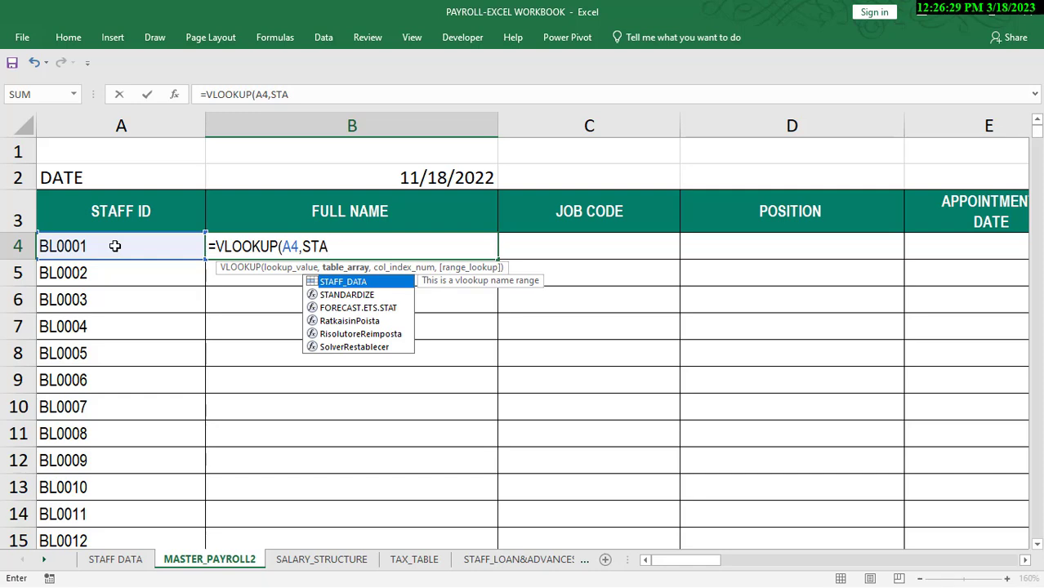
{"action": "type", "text": "FF_DATA"}
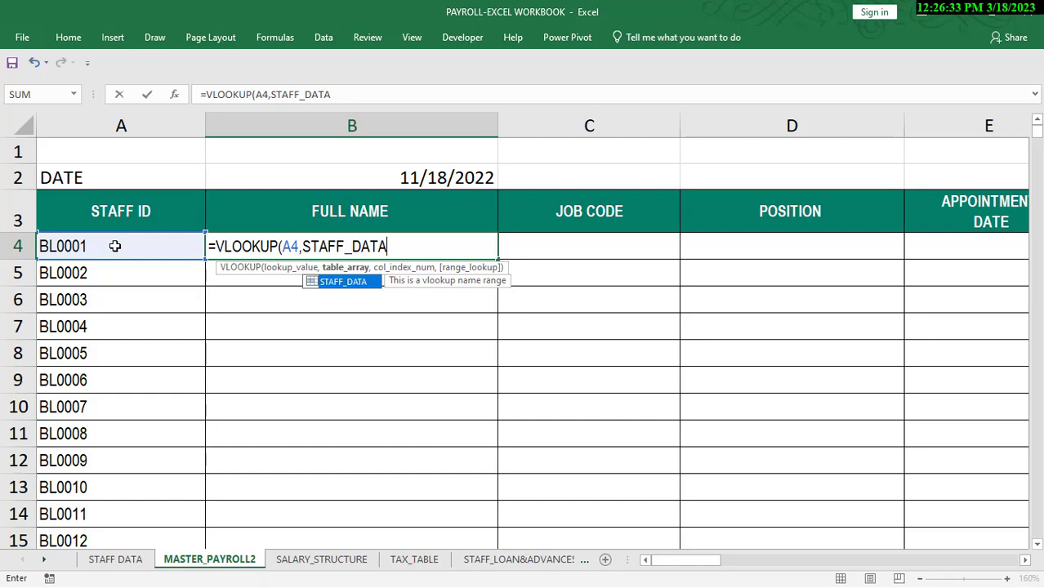
{"action": "type", "text": ","}
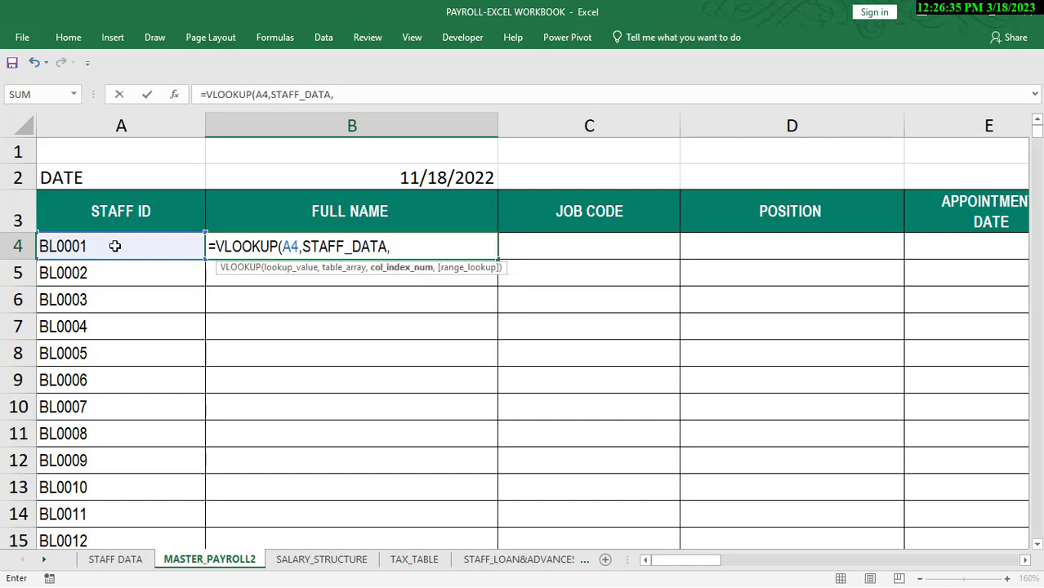
{"action": "type", "text": "4,"}
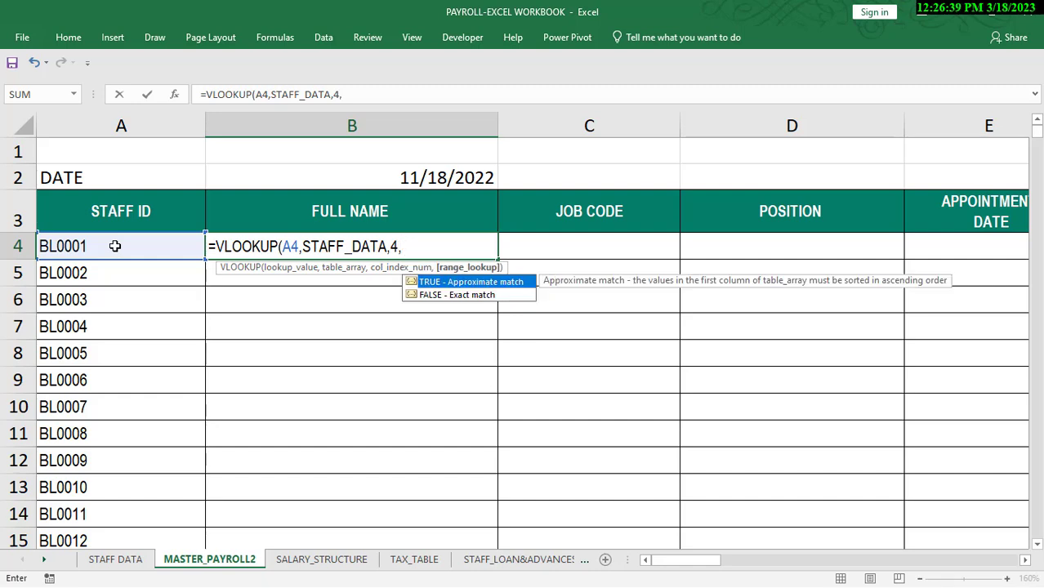
{"action": "type", "text": "0)"}
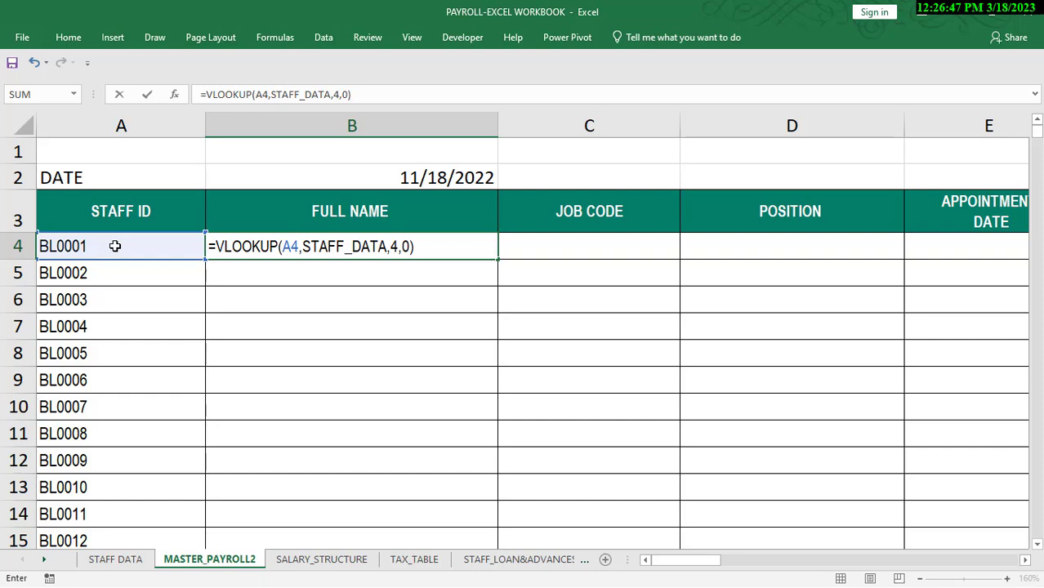
{"action": "key", "text": "Return"}
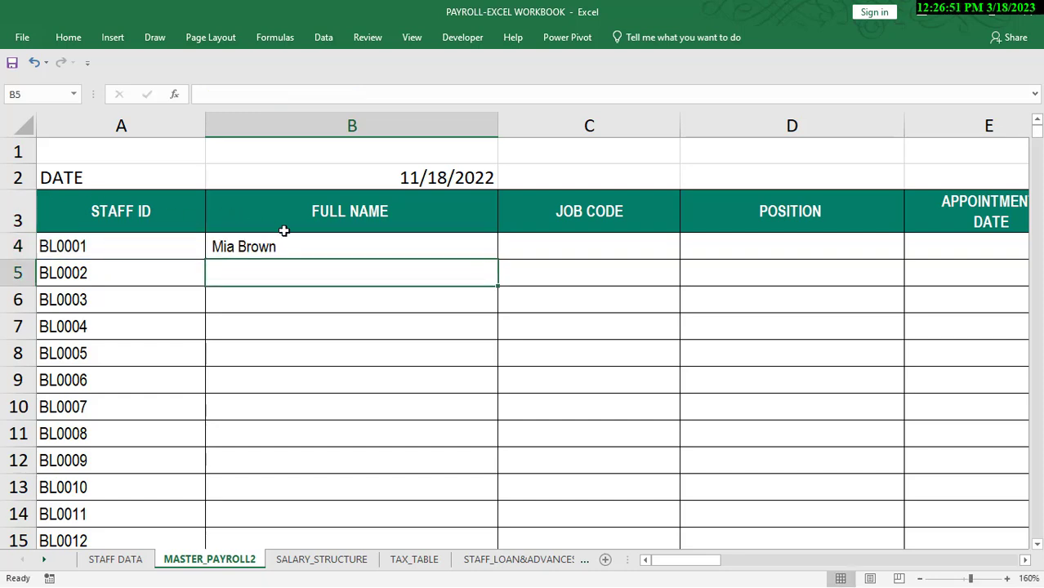
Reopen the full name formula in B4 to review its arguments, and close it without changes
{"action": "left_click", "coordinate": [310, 247]}
{"action": "double_click", "coordinate": [311, 247]}
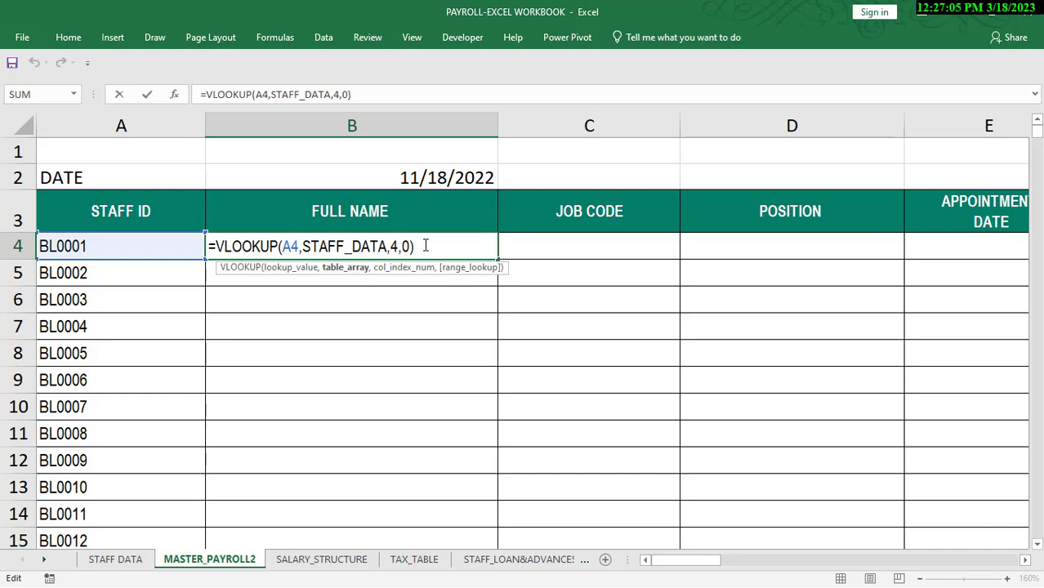
{"action": "key", "text": "Return"}
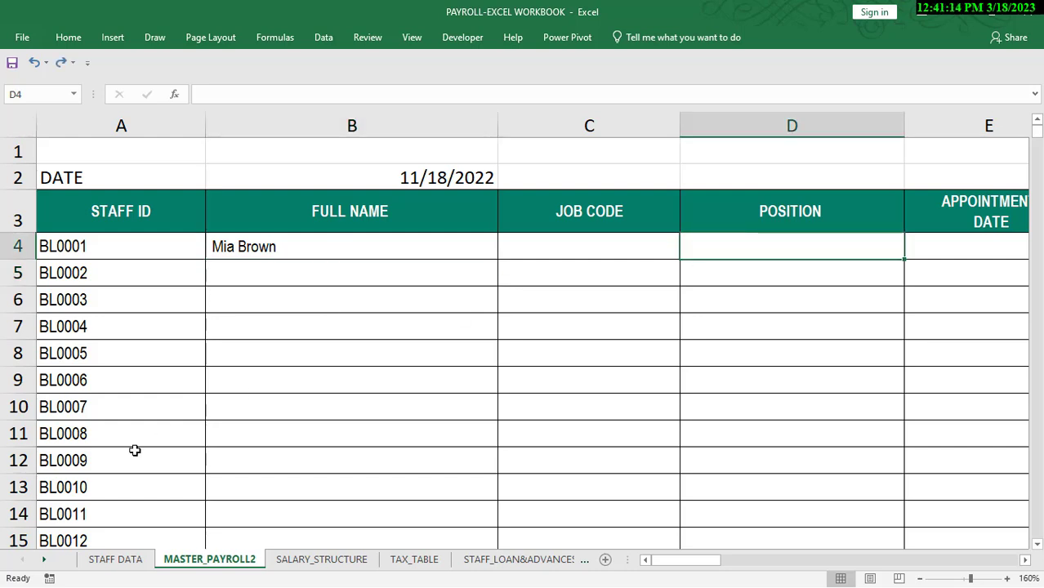
Check where the POSITION column sits in the staff table on STAFF DATA, and return to MASTER_PAYROLL2
{"action": "left_click", "coordinate": [124, 559]}
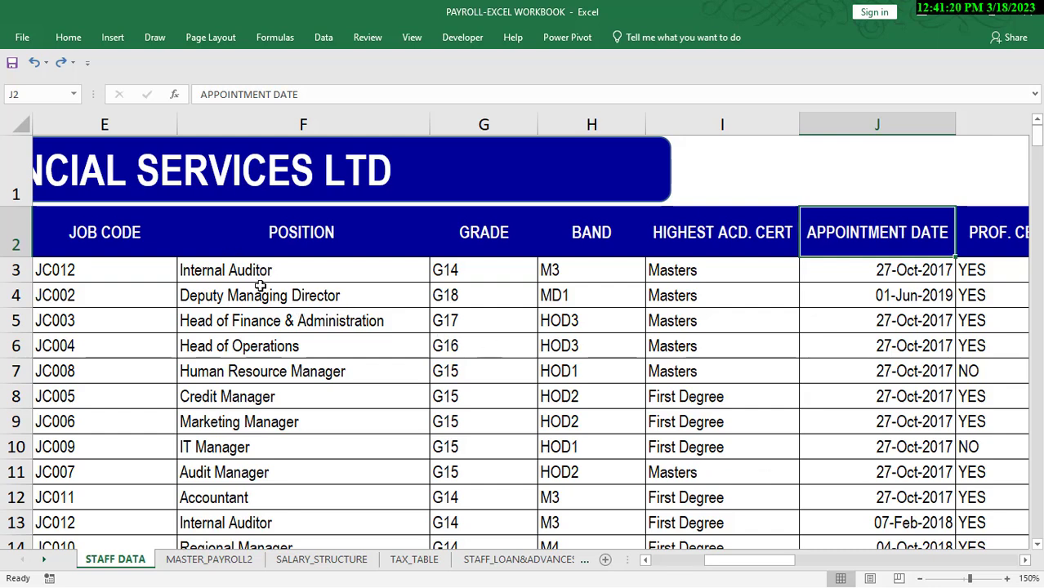
{"action": "left_click", "coordinate": [226, 563]}
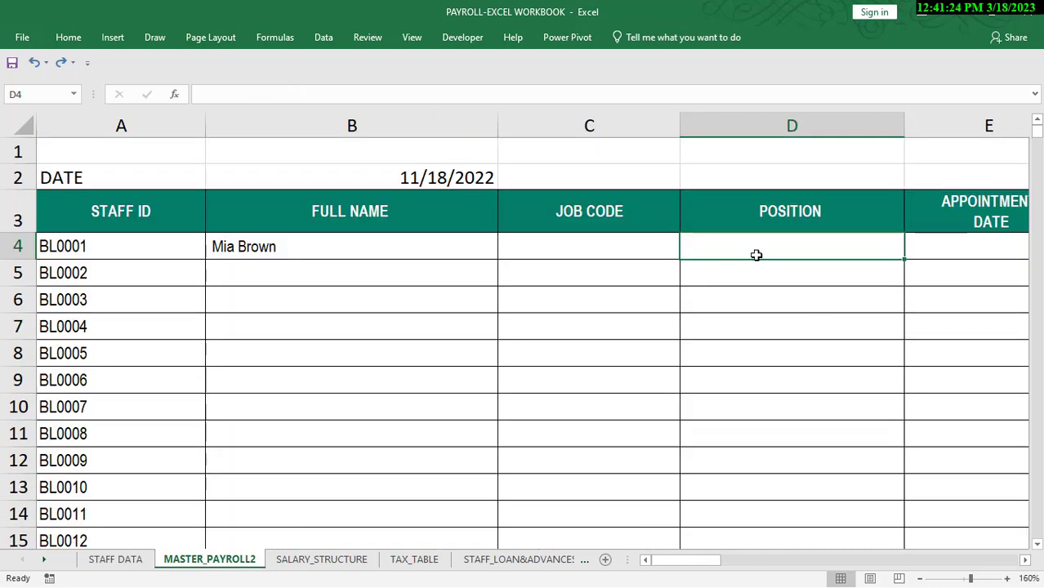
{"action": "left_click", "coordinate": [119, 563]}
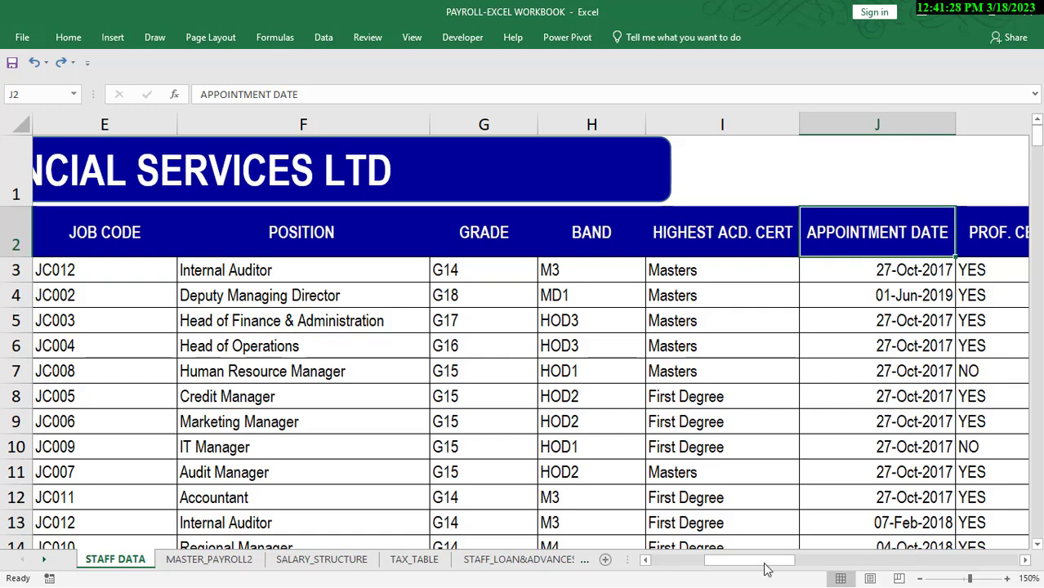
{"action": "left_click_drag", "start_coordinate": [755, 562], "coordinate": [716, 562]}
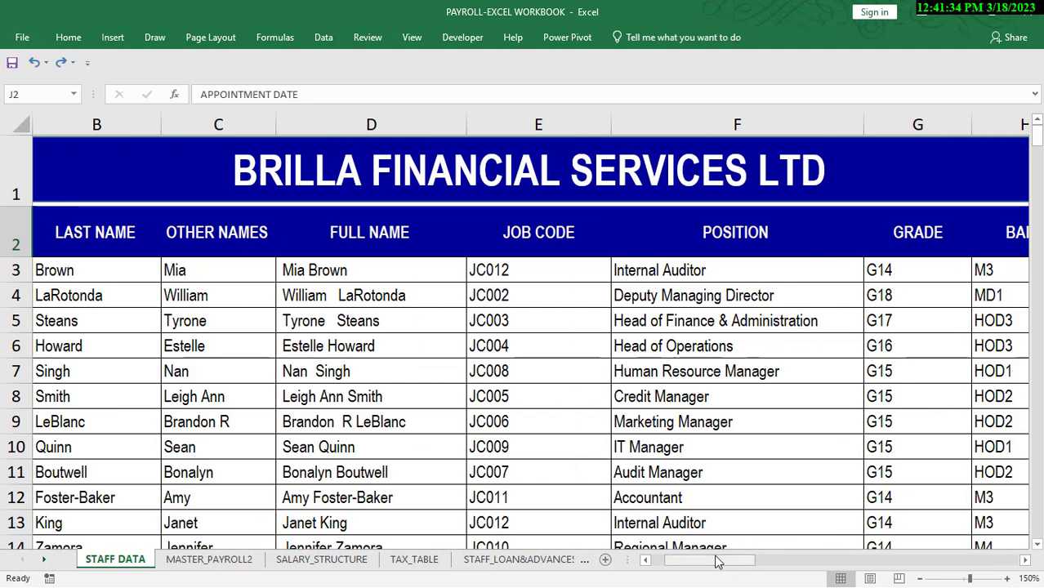
{"action": "left_click", "coordinate": [237, 559]}
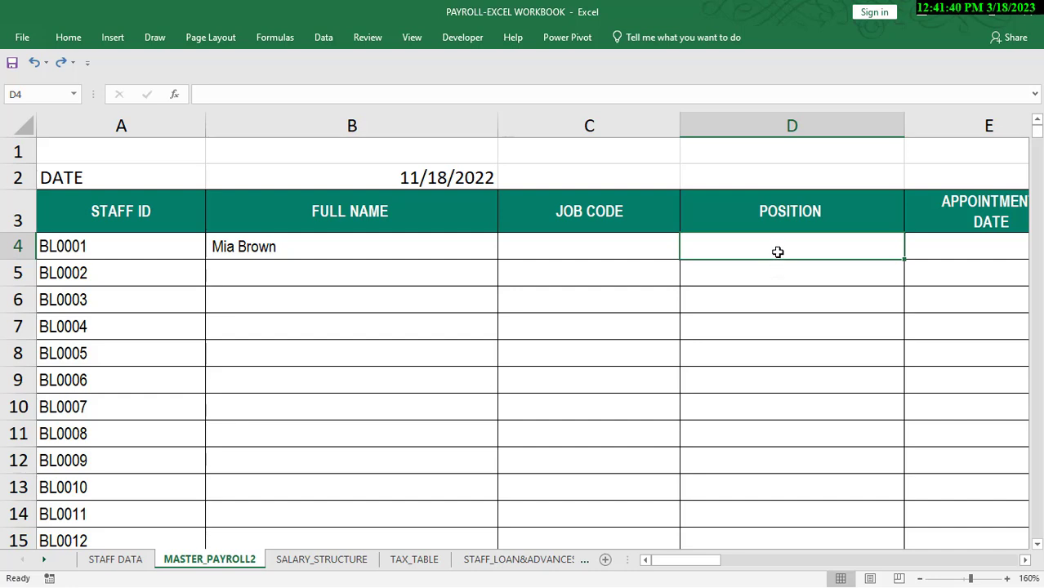
Enter =VLOOKUP(A4,STAFF_DATA,6,0) in D4 under POSITION, and compare the formulas in B4 and D4
{"action": "type", "text": "="}
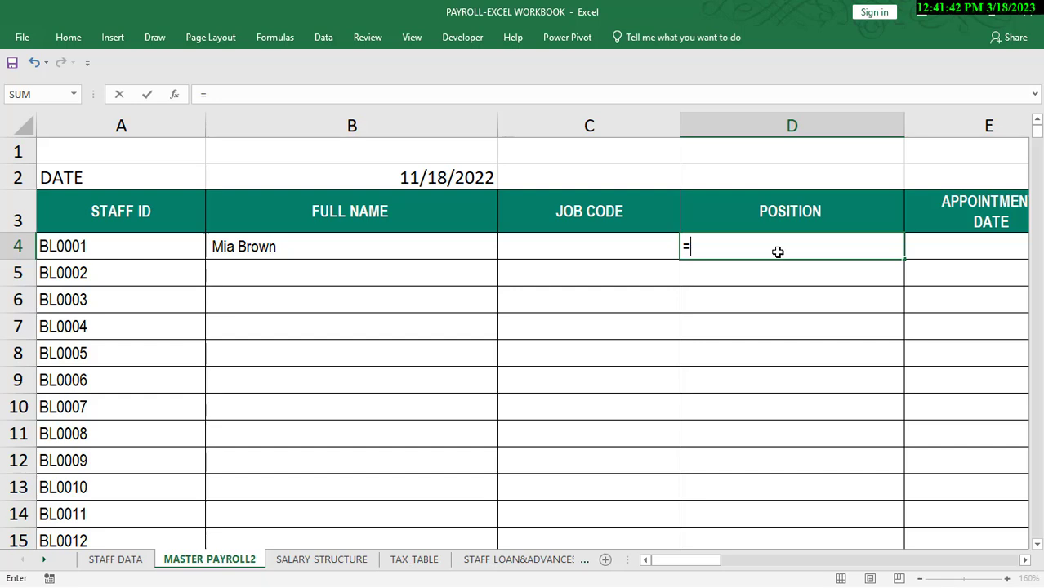
{"action": "type", "text": "VLO"}
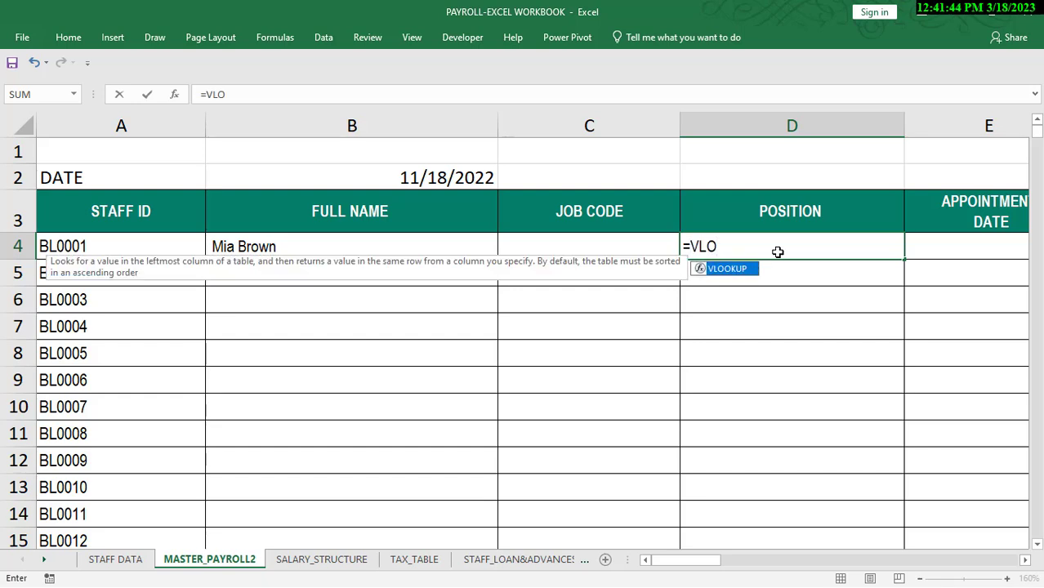
{"action": "key", "text": "Tab"}
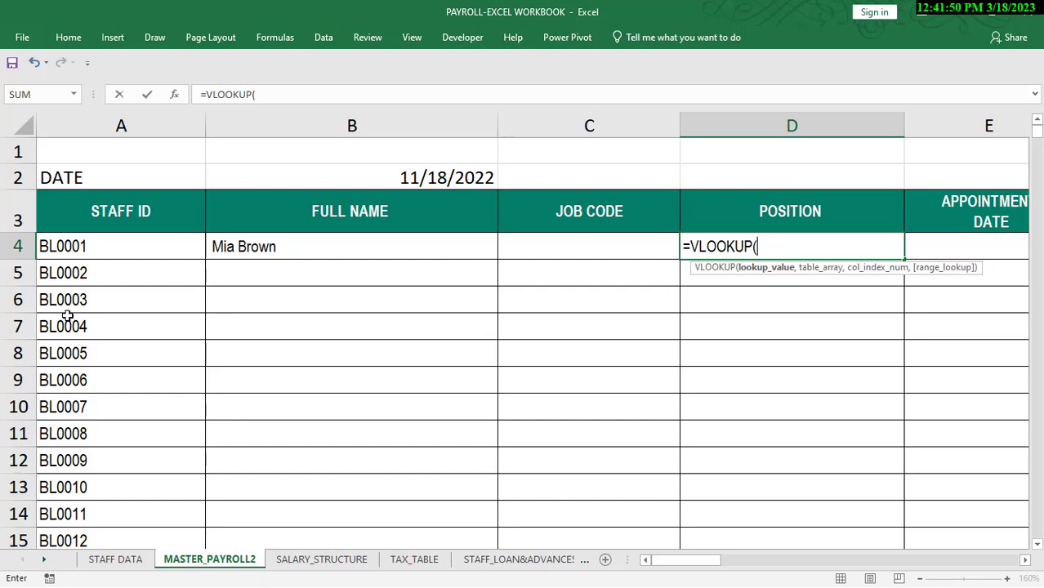
{"action": "left_click", "coordinate": [81, 245]}
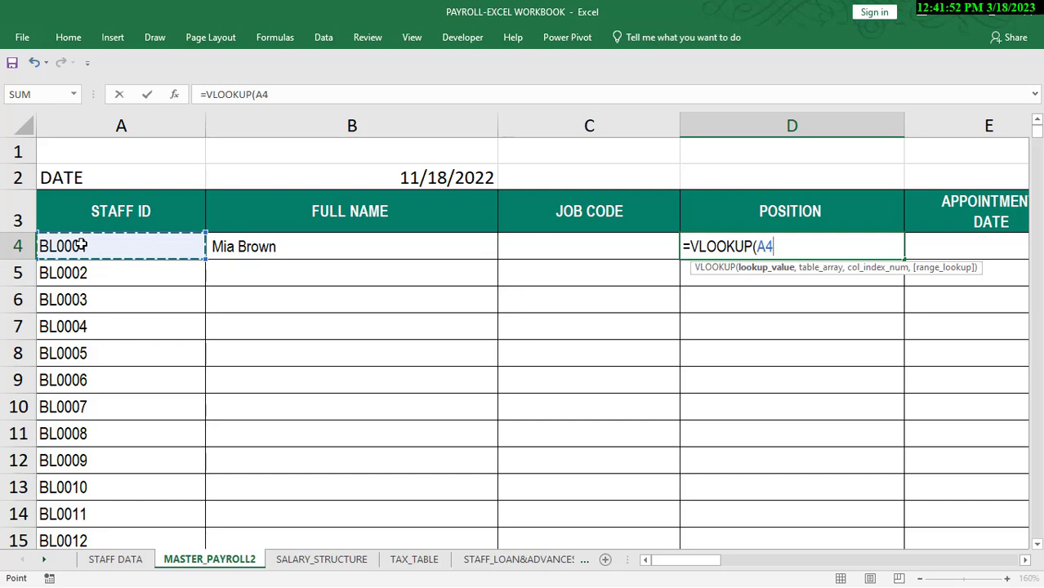
{"action": "type", "text": ","}
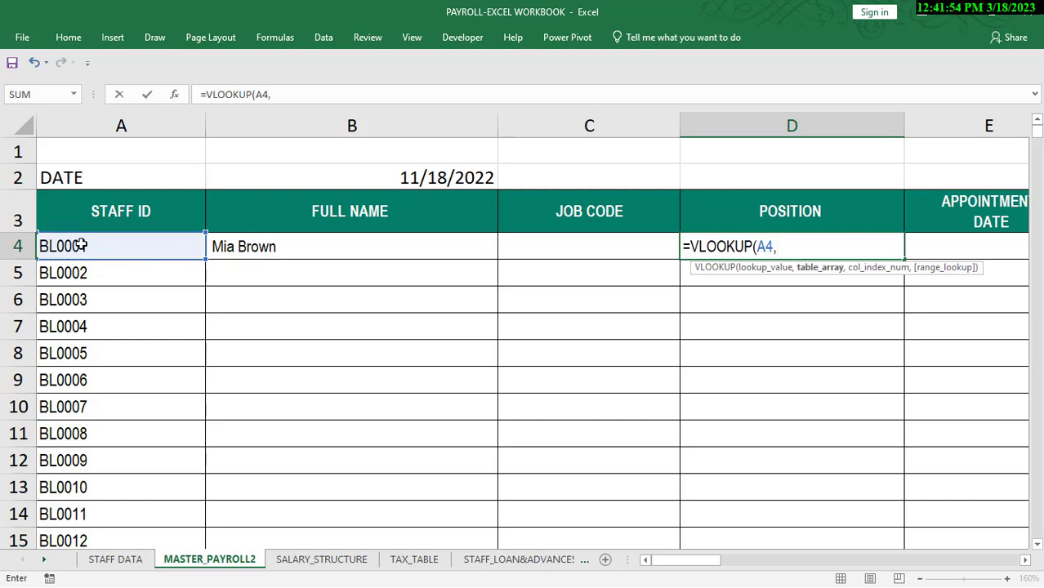
{"action": "type", "text": "STAFF_DATA"}
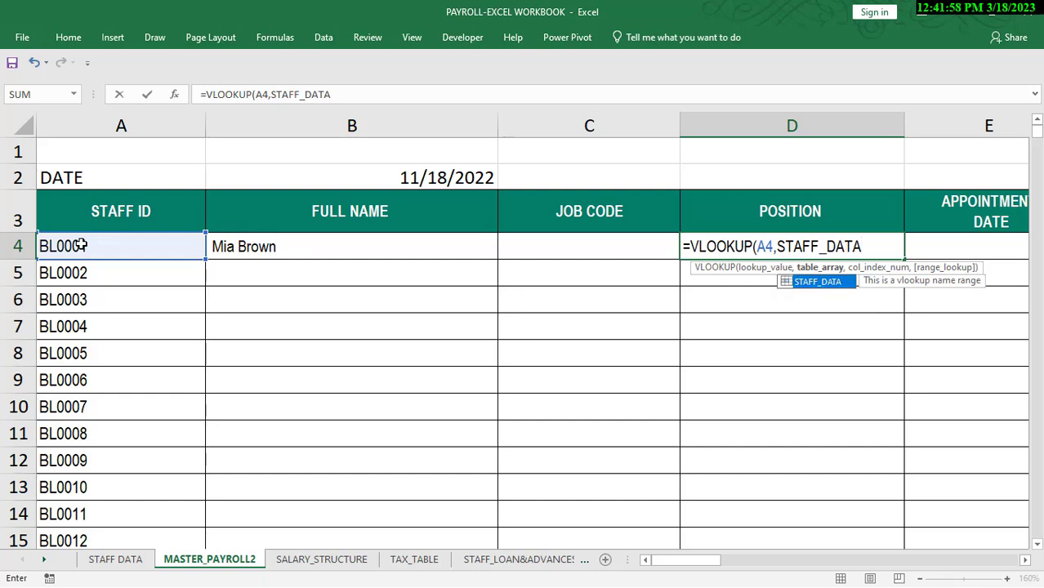
{"action": "type", "text": ","}
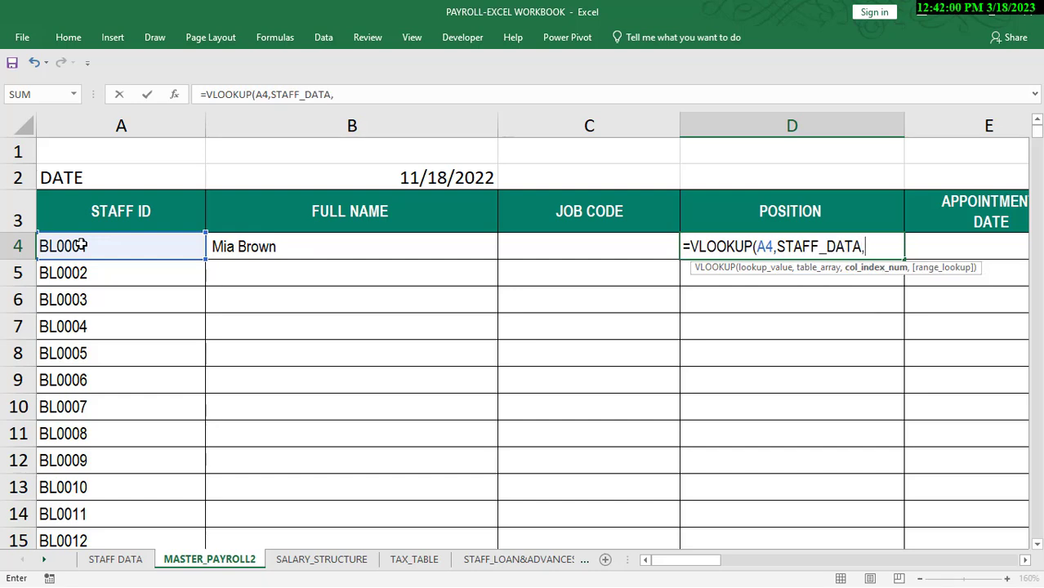
{"action": "type", "text": "6,"}
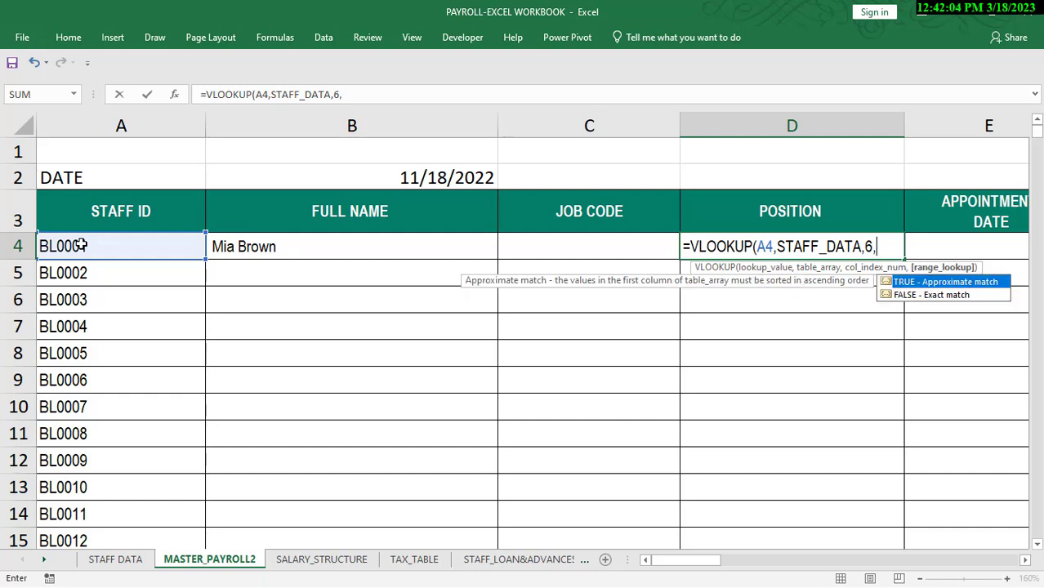
{"action": "type", "text": "0)"}
{"action": "key", "text": "Return"}
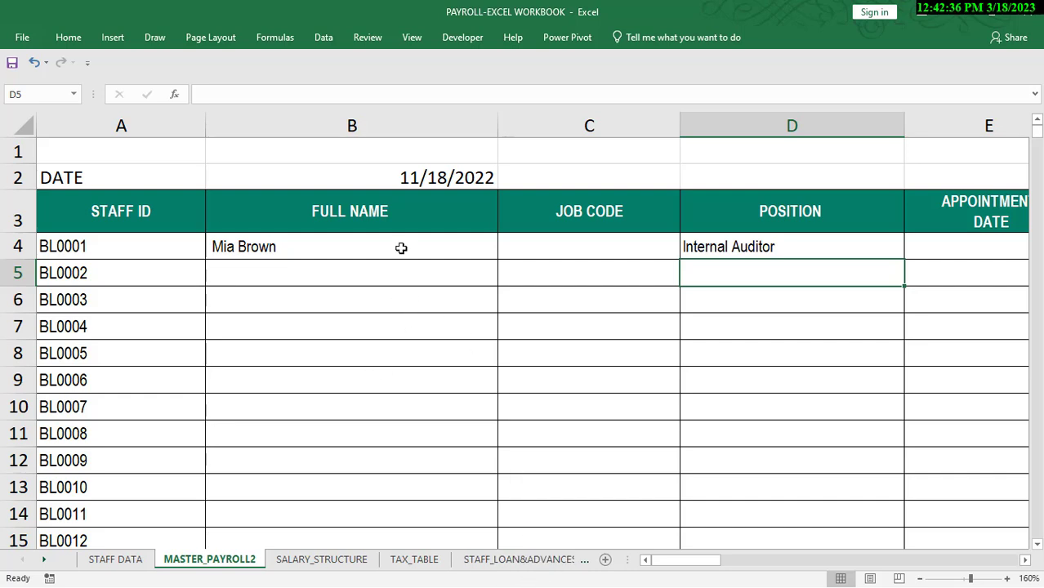
{"action": "left_click", "coordinate": [360, 247]}
{"action": "left_click", "coordinate": [686, 246]}
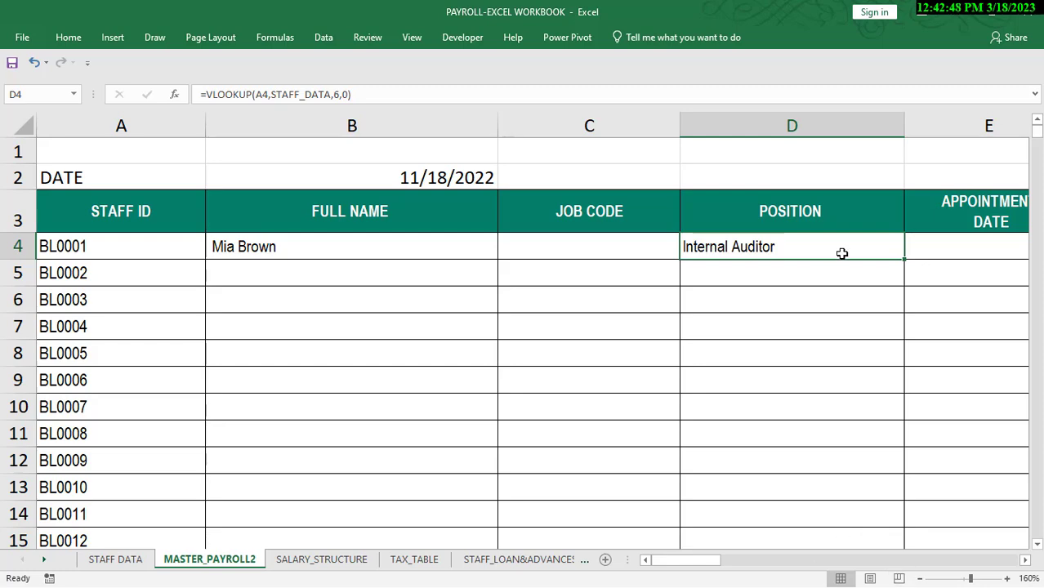
Check the Teams meeting window, dismissing its paused-sharing notice, and switch to Payroll_Presentation in PowerPoint
{"action": "left_click", "coordinate": [960, 9]}
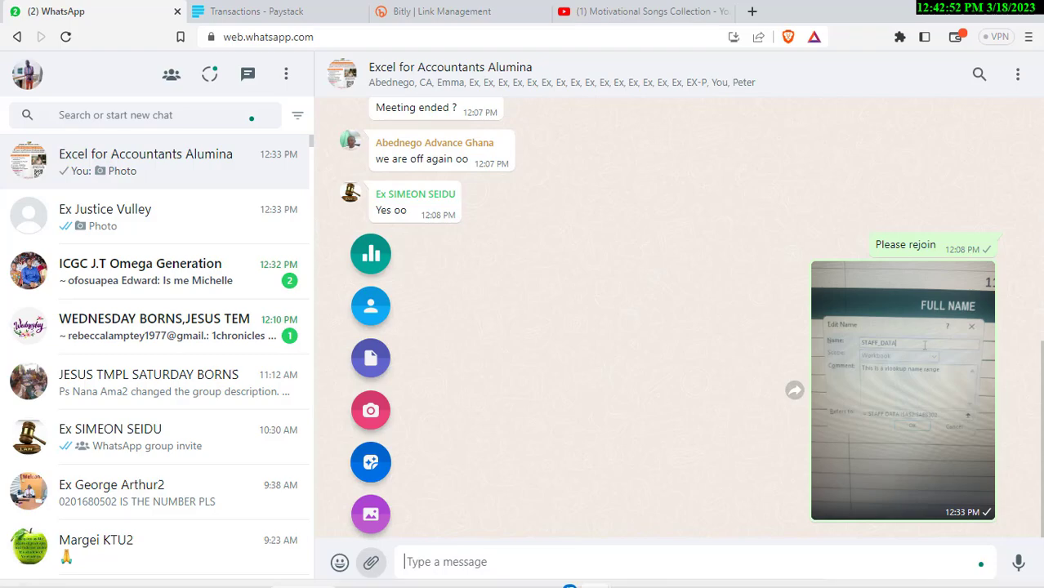
{"action": "mouse_move", "coordinate": [802, 572]}
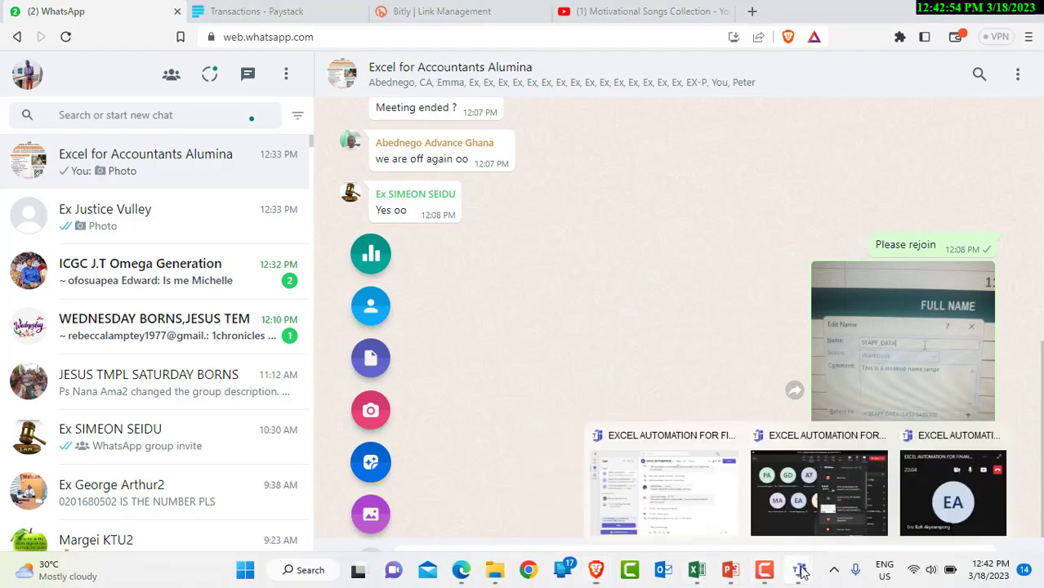
{"action": "mouse_move", "coordinate": [849, 485]}
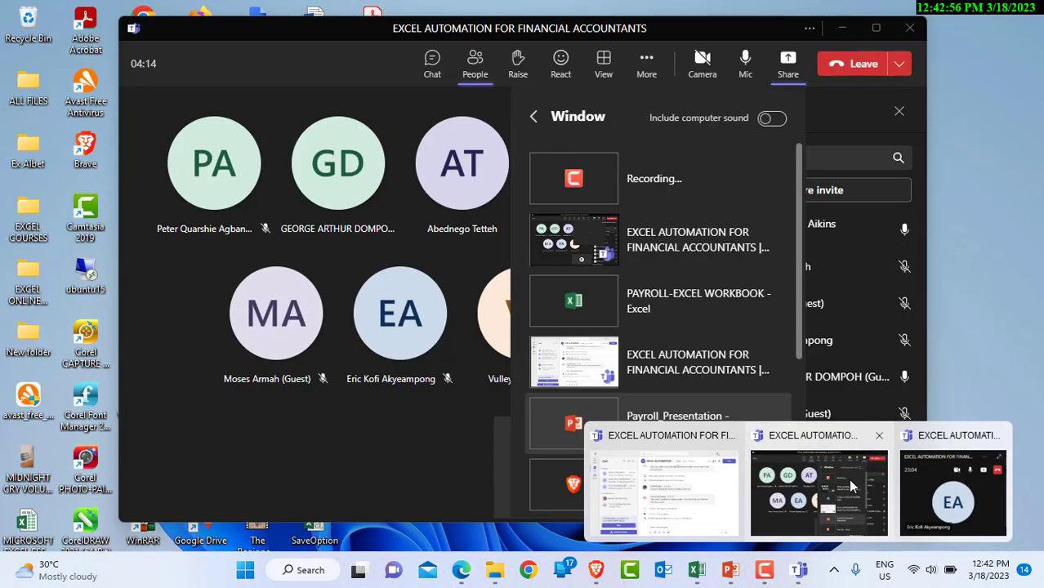
{"action": "left_click", "coordinate": [848, 479]}
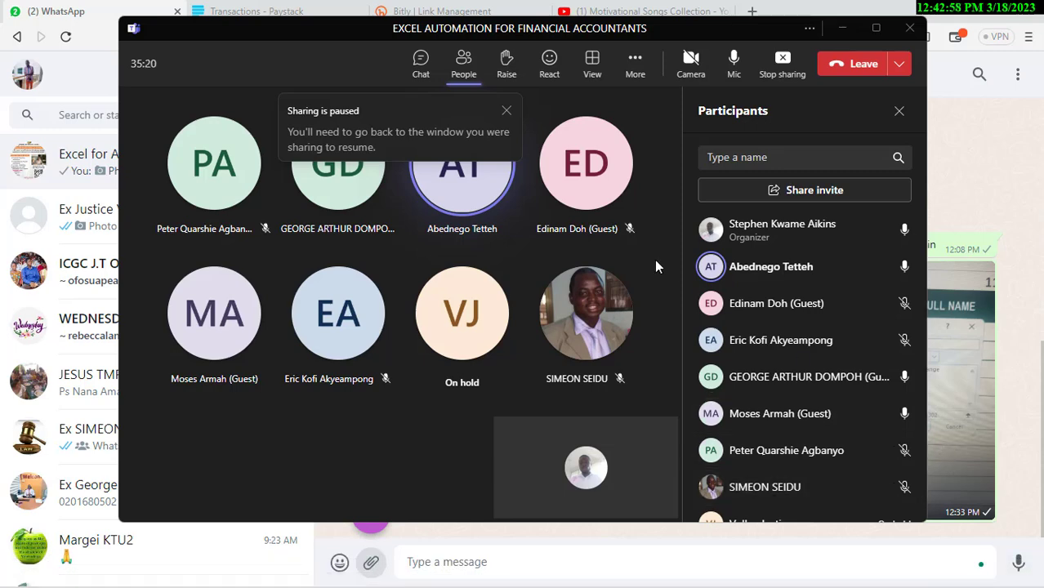
{"action": "left_click", "coordinate": [506, 111]}
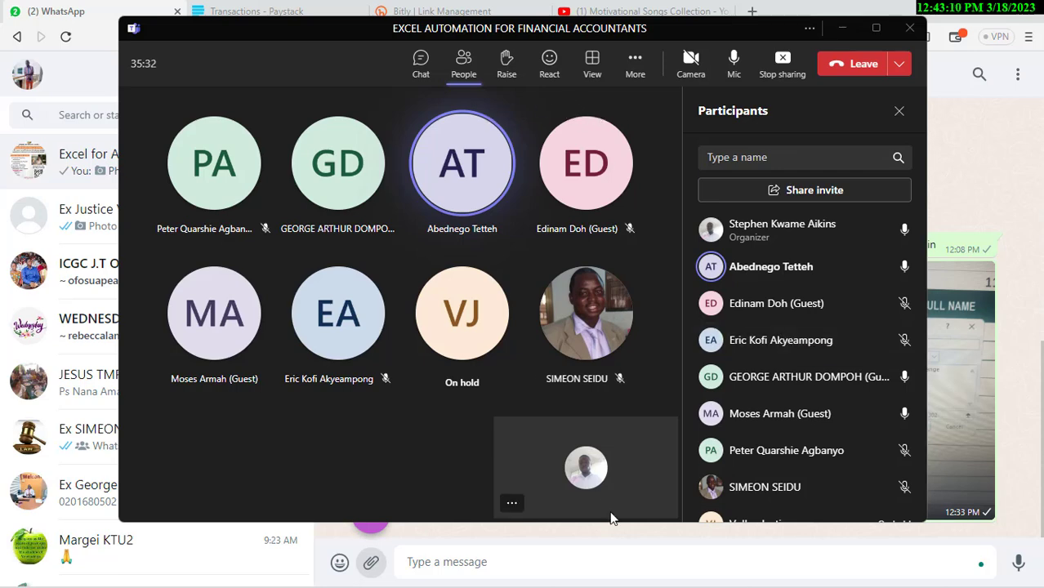
{"action": "mouse_move", "coordinate": [582, 585]}
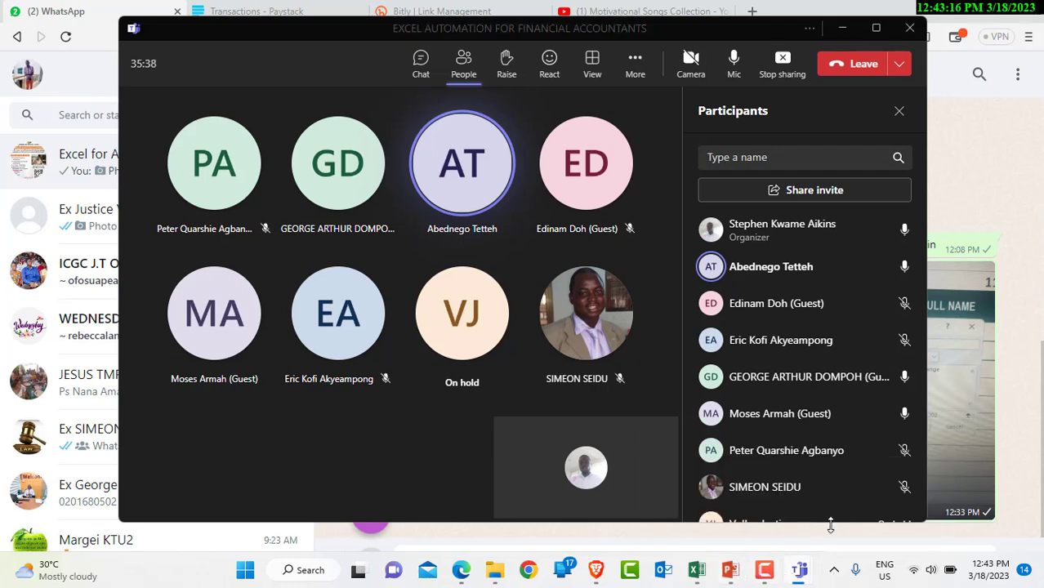
{"action": "left_click", "coordinate": [731, 571]}
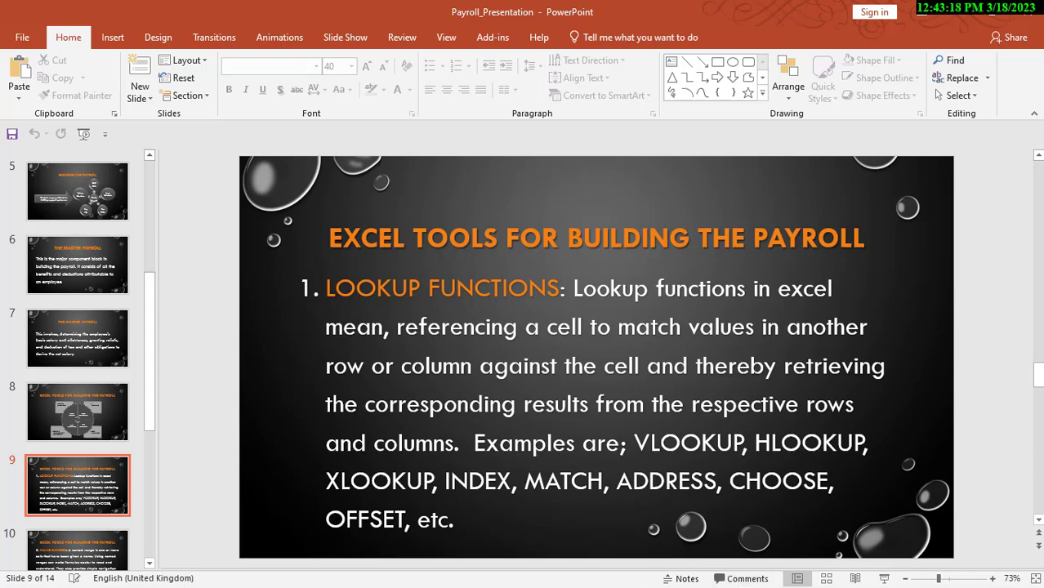
Switch to PAYROLL-EXCEL WORKBOOK in Excel and review the full name formula in B4 without changing it
{"action": "left_click", "coordinate": [962, 14]}
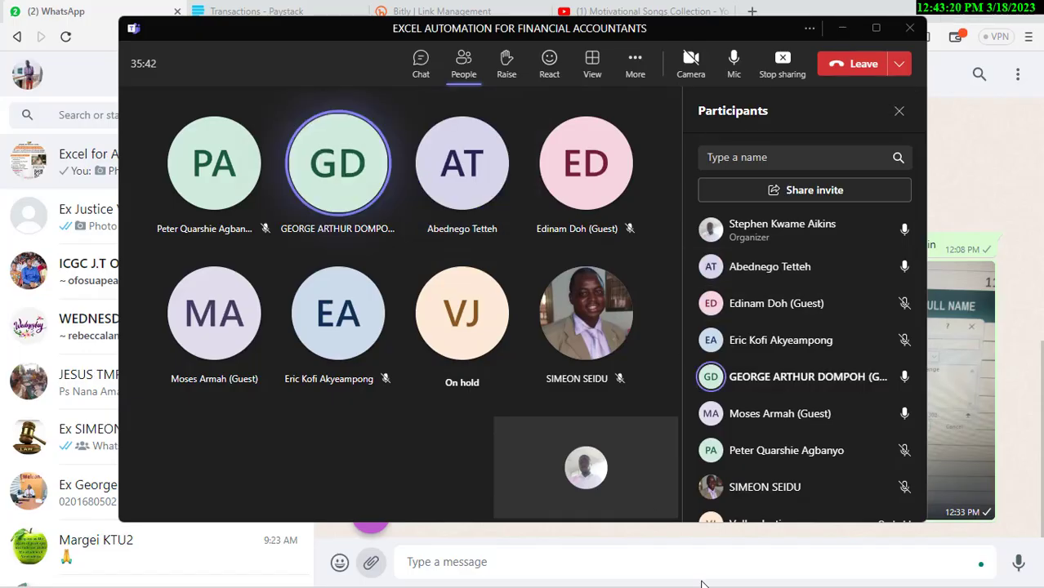
{"action": "mouse_move", "coordinate": [705, 575]}
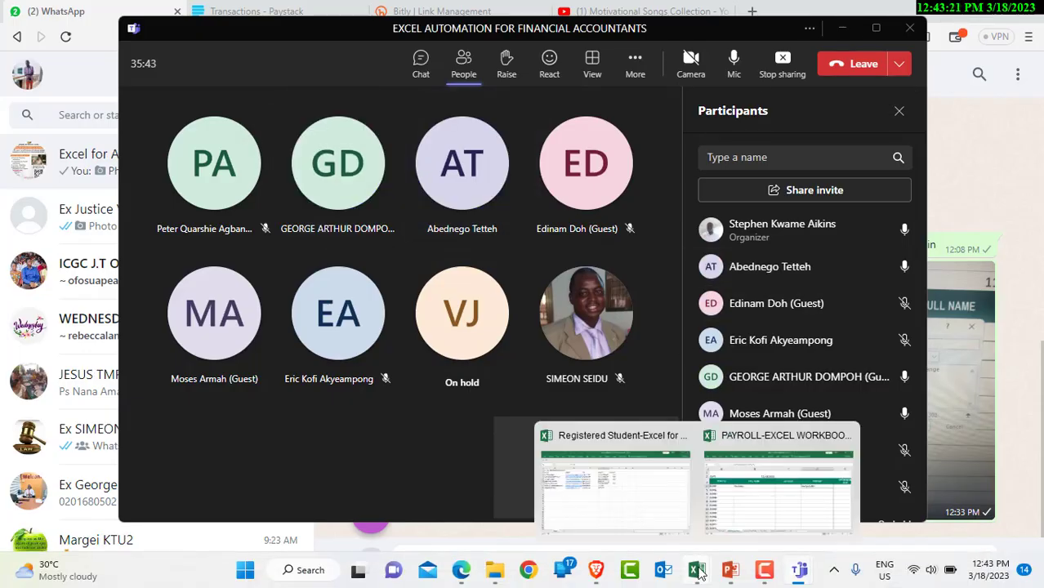
{"action": "left_click", "coordinate": [780, 482]}
{"action": "double_click", "coordinate": [343, 245]}
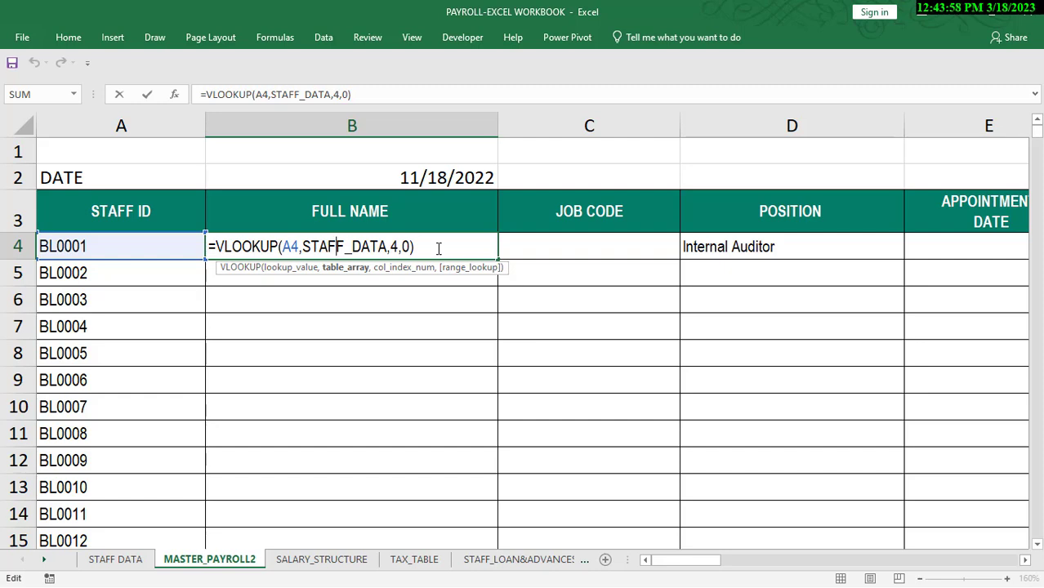
{"action": "key", "text": "Return"}
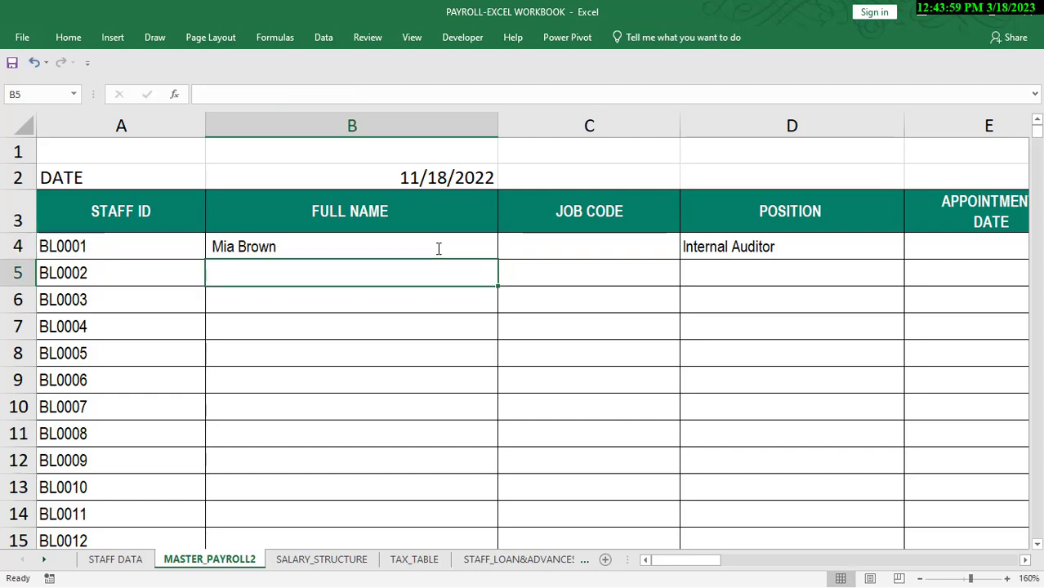
{"action": "left_click", "coordinate": [393, 249]}
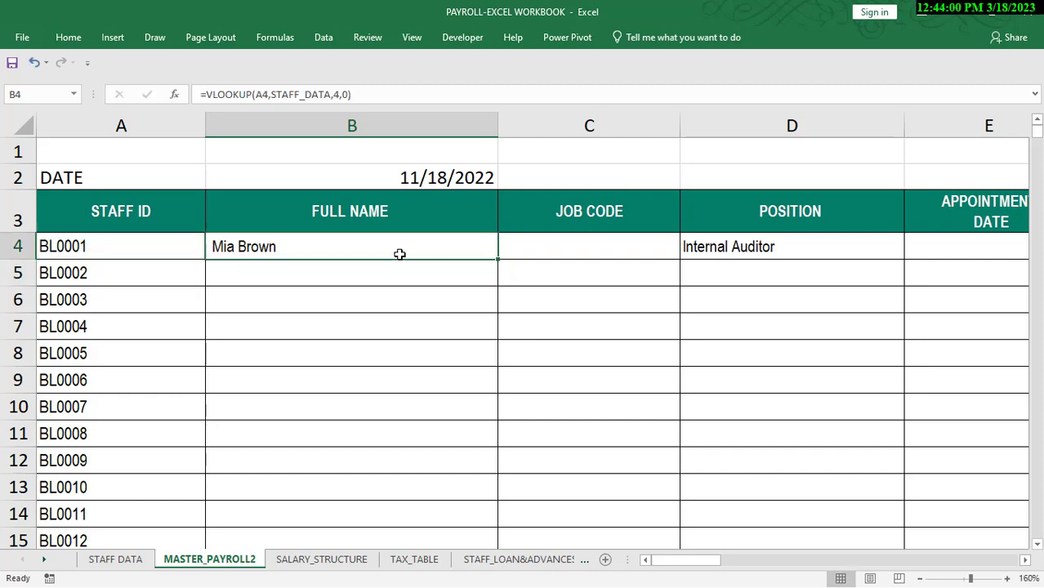
Look through the workbook's defined names in the Name Manager, and close it
{"action": "left_click", "coordinate": [282, 39]}
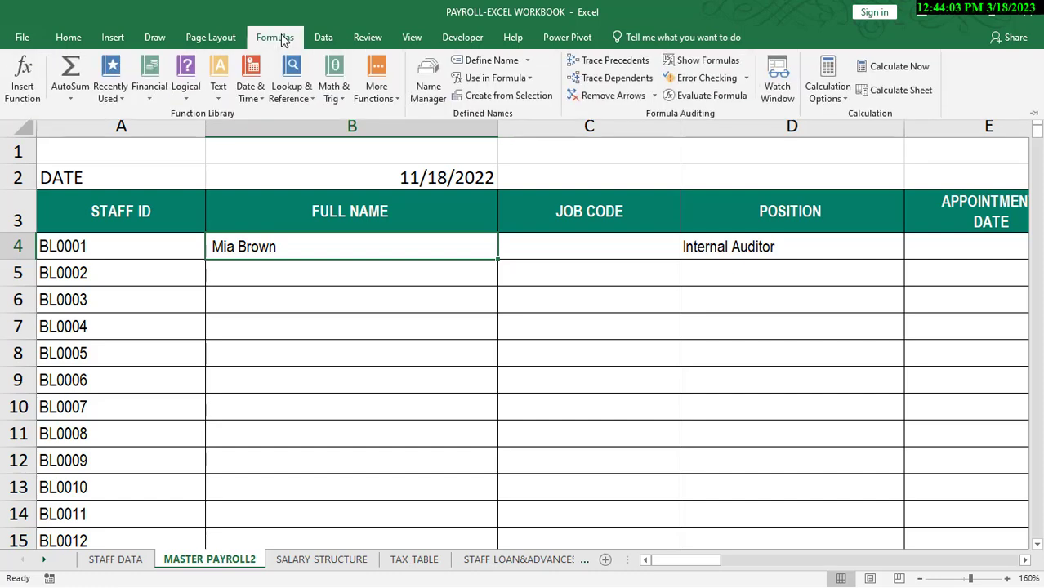
{"action": "left_click", "coordinate": [435, 81]}
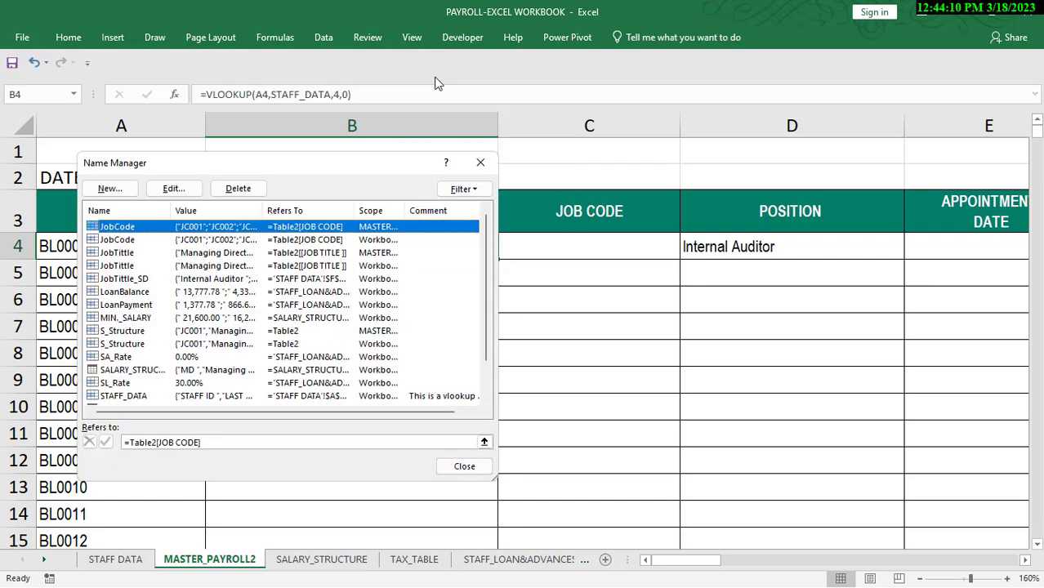
{"action": "left_click", "coordinate": [480, 162]}
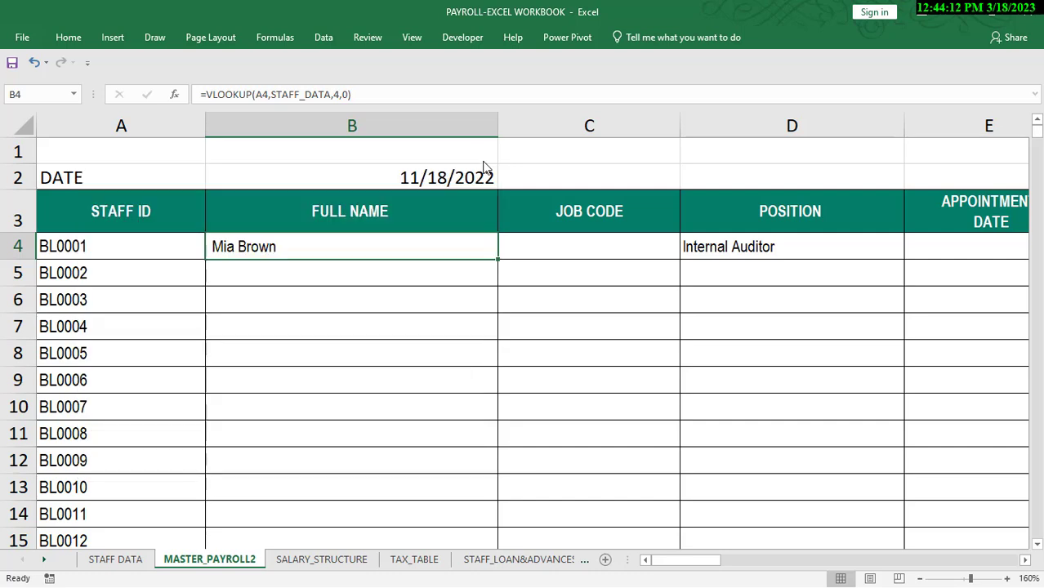
Examine the arguments of the VLOOKUP in B4 under FULL NAME, and close the formula without edits
{"action": "left_click", "coordinate": [319, 267]}
{"action": "left_click", "coordinate": [324, 248]}
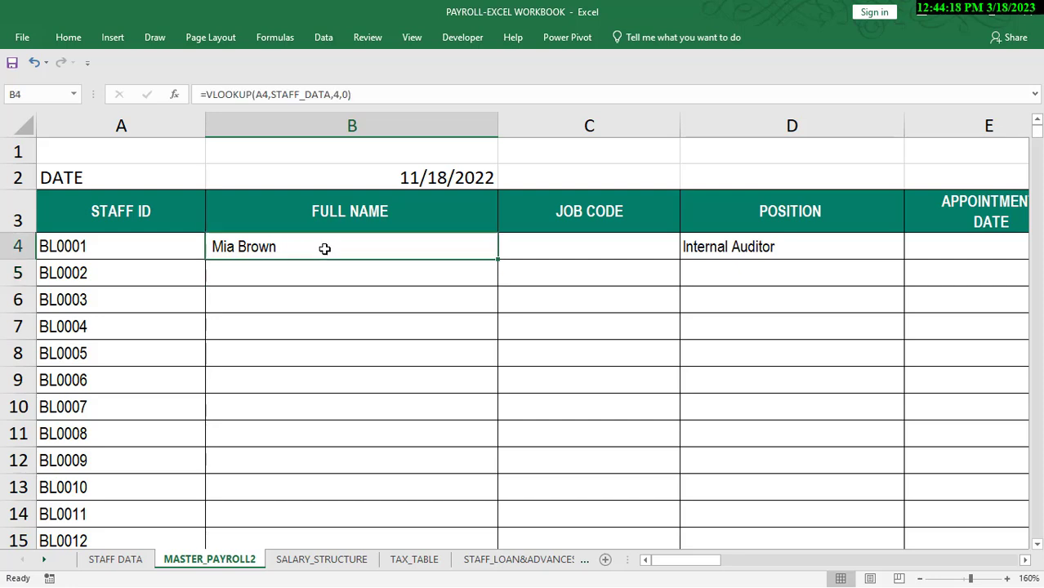
{"action": "double_click", "coordinate": [325, 248]}
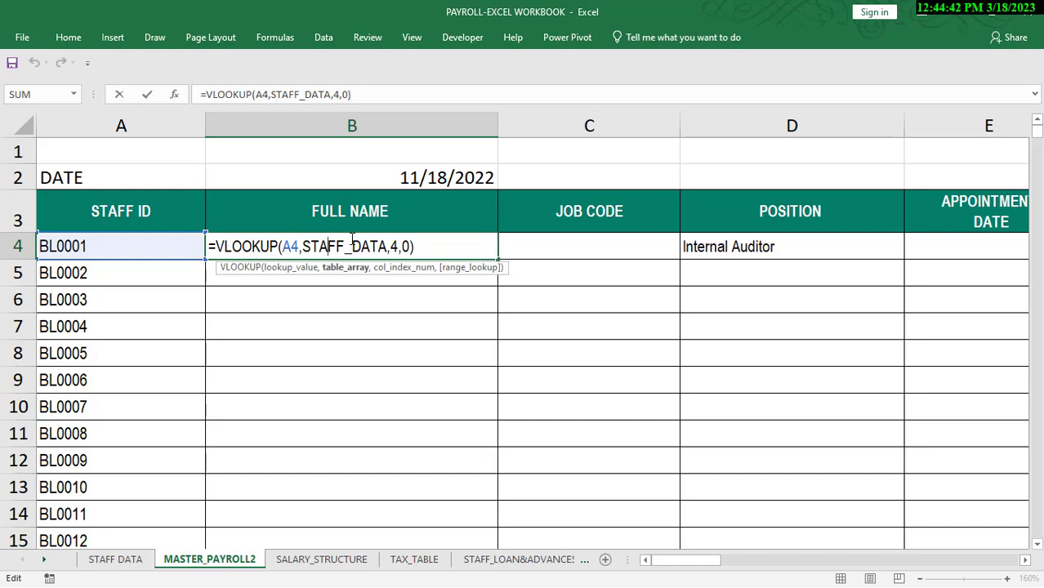
{"action": "key", "text": "Return"}
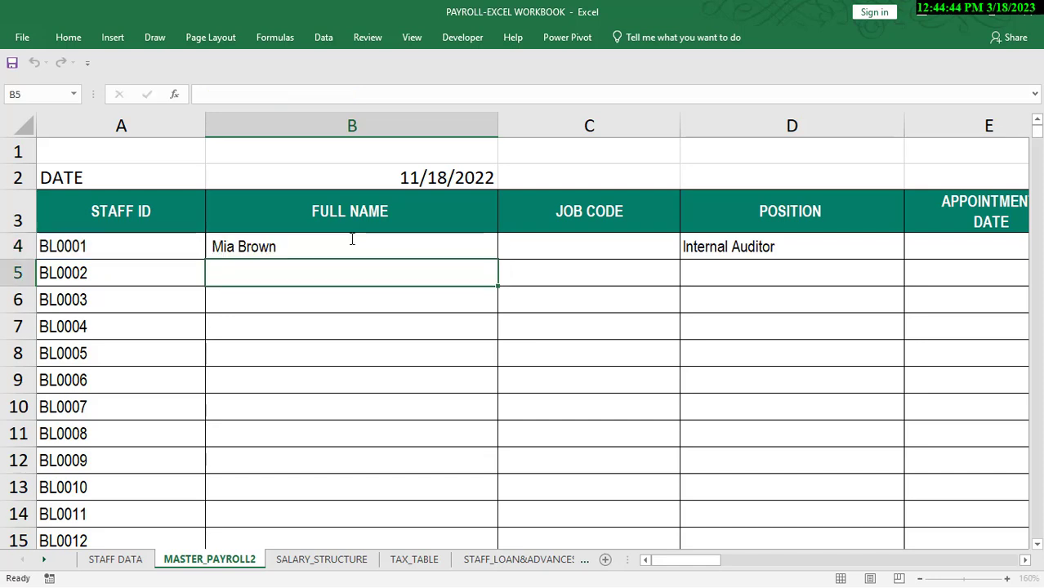
{"action": "left_click", "coordinate": [359, 247]}
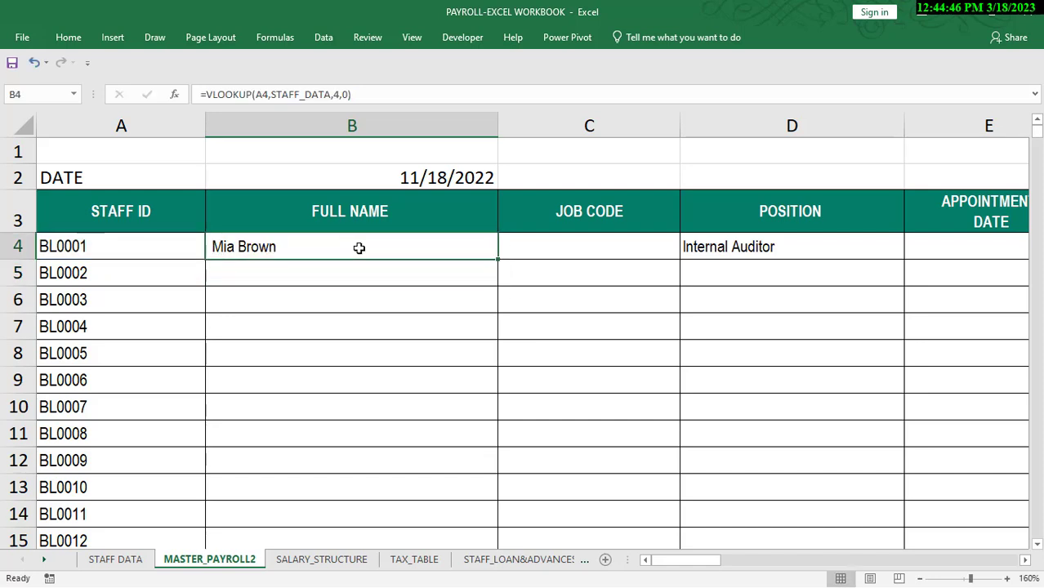
Compare the staff ID in A4 with the B4 formula that uses it as its lookup value
{"action": "left_click", "coordinate": [168, 245]}
{"action": "left_click", "coordinate": [279, 247]}
{"action": "left_click", "coordinate": [142, 248]}
{"action": "left_click", "coordinate": [255, 244]}
{"action": "double_click", "coordinate": [325, 247]}
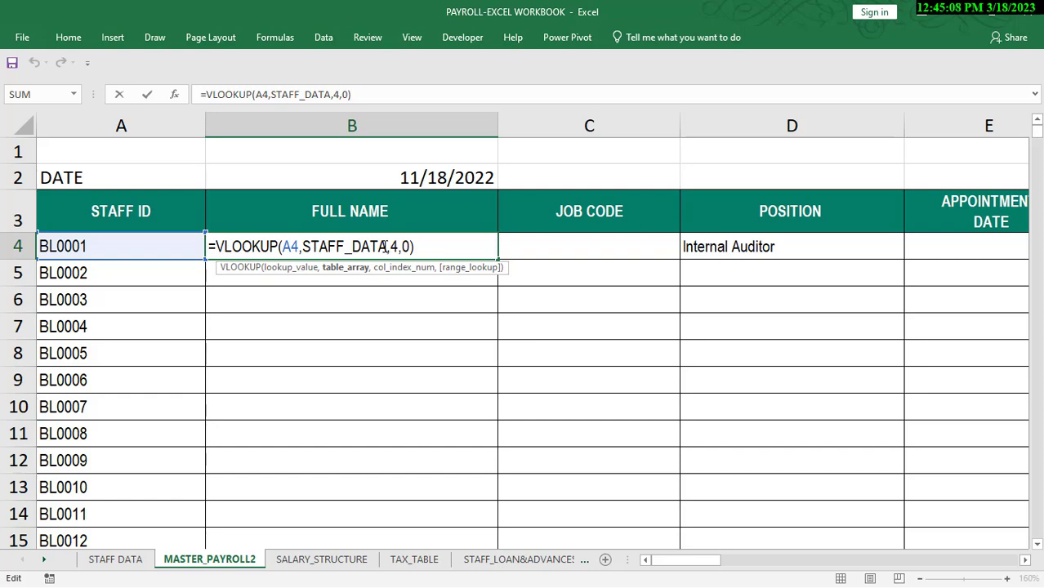
{"action": "key", "text": "Return"}
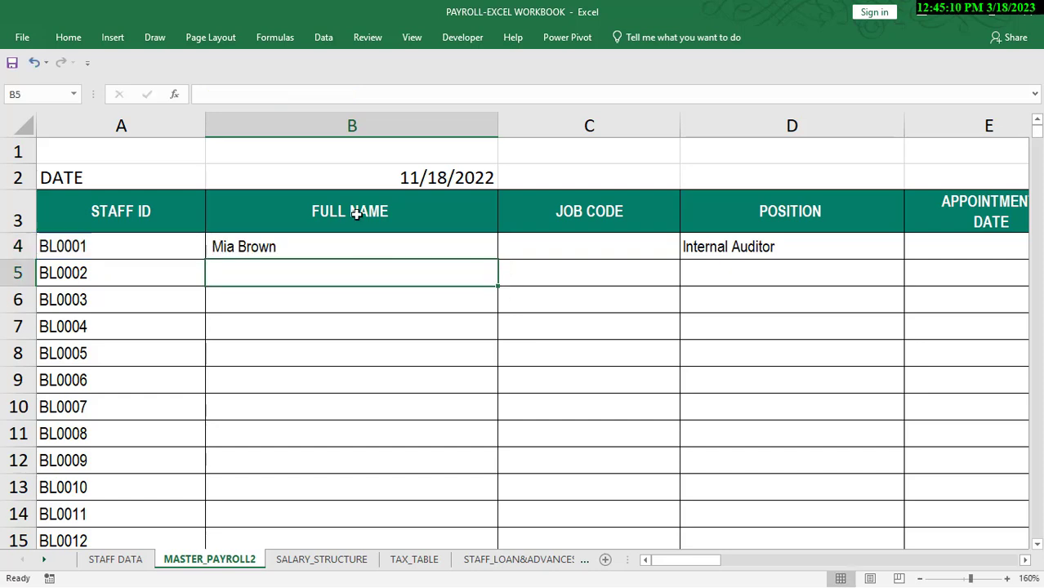
Inspect the STAFF_DATA named range's scope, comment and cell reference in the Name Manager, and close it without changes
{"action": "left_click", "coordinate": [276, 40]}
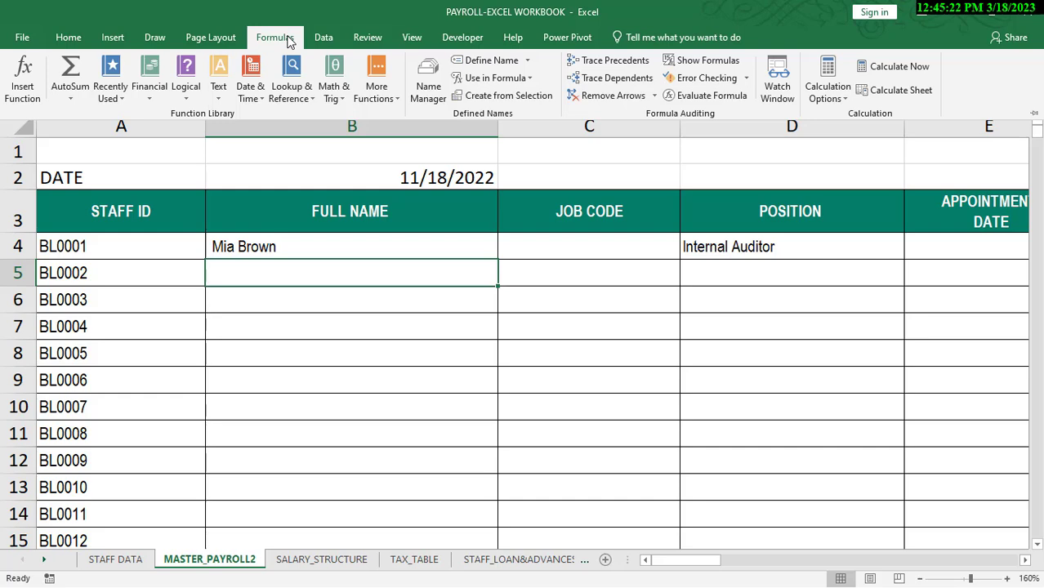
{"action": "left_click", "coordinate": [431, 79]}
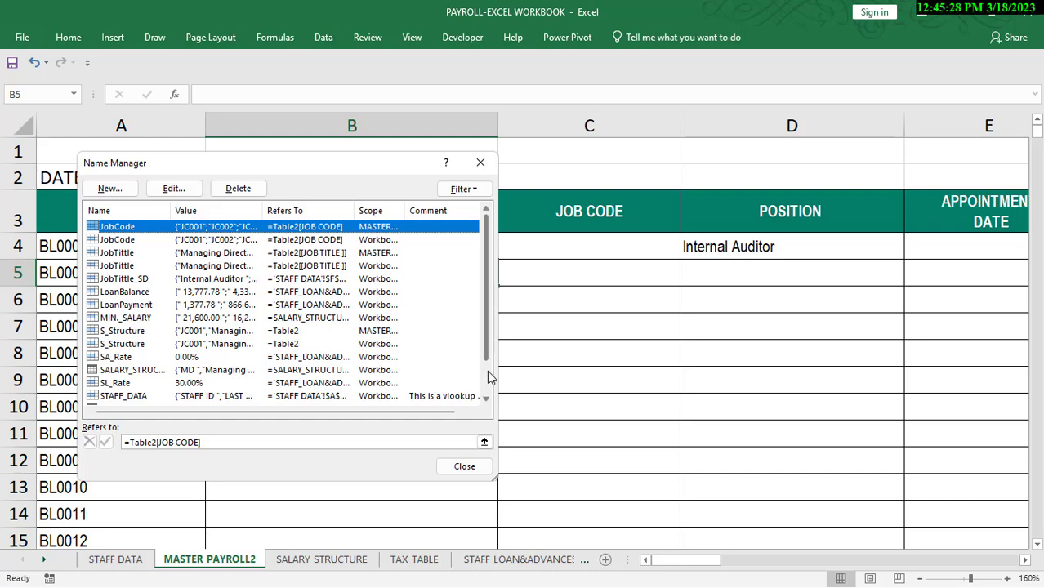
{"action": "scroll", "coordinate": [490, 371], "scroll_direction": "down", "scroll_amount": 1}
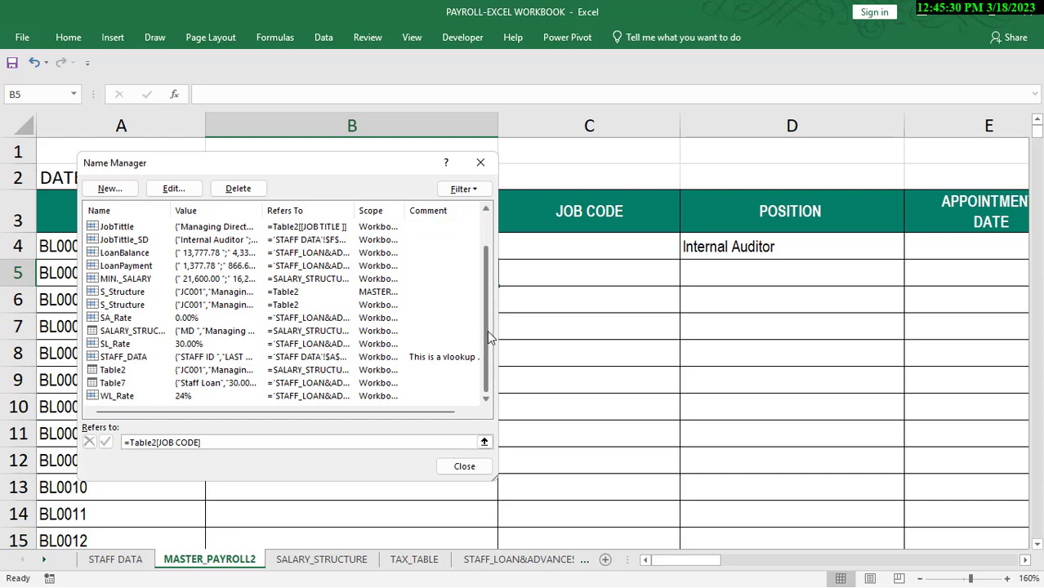
{"action": "left_click", "coordinate": [487, 223]}
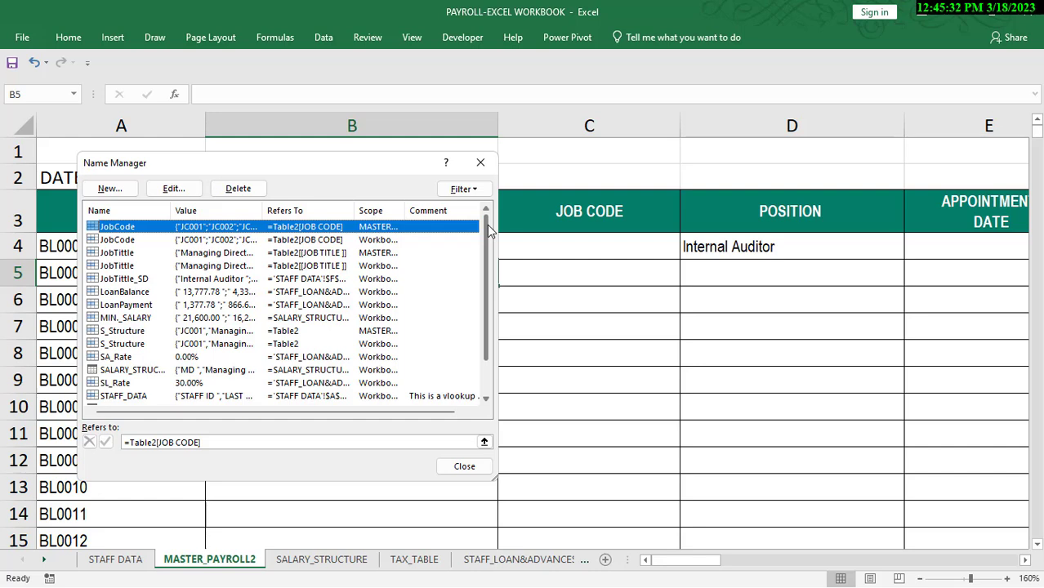
{"action": "left_click", "coordinate": [486, 375]}
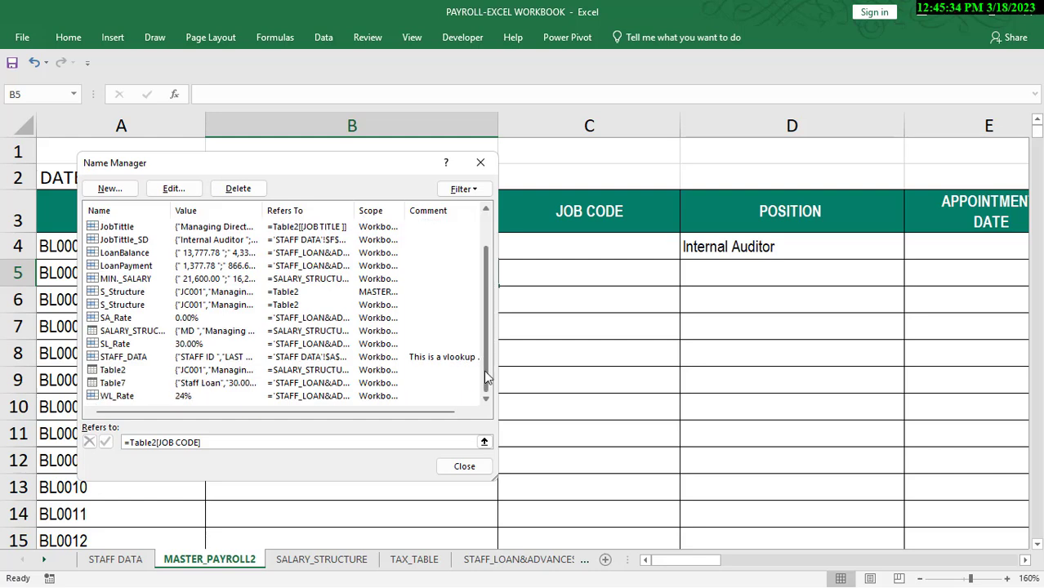
{"action": "left_click", "coordinate": [137, 359]}
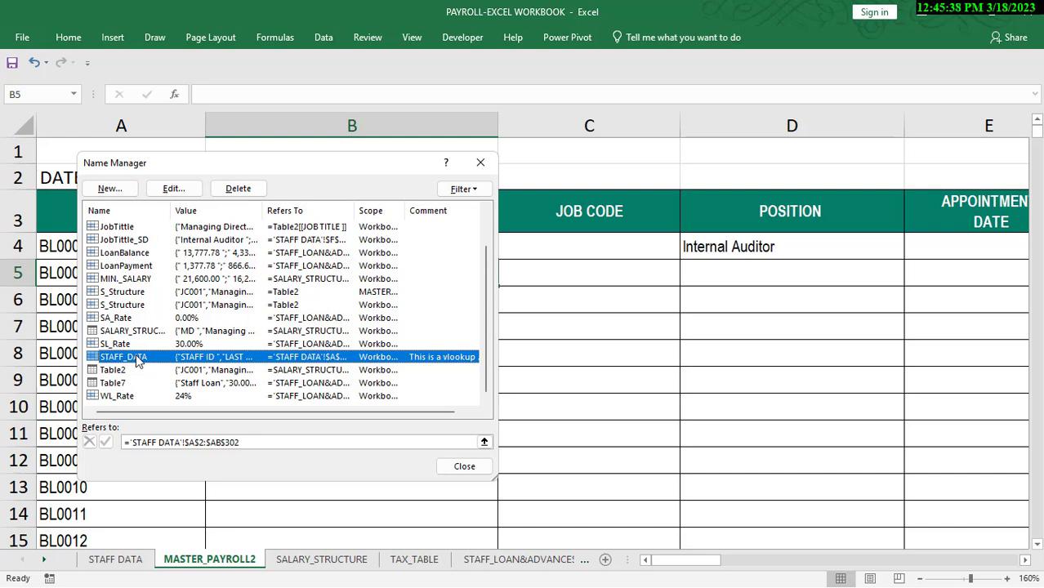
{"action": "left_click", "coordinate": [173, 189]}
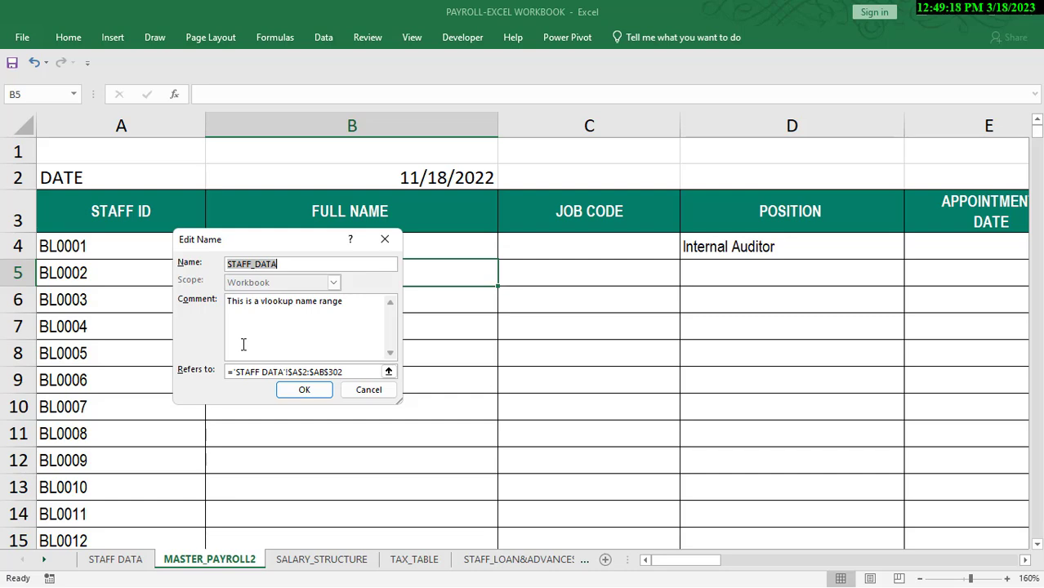
{"action": "left_click", "coordinate": [387, 240]}
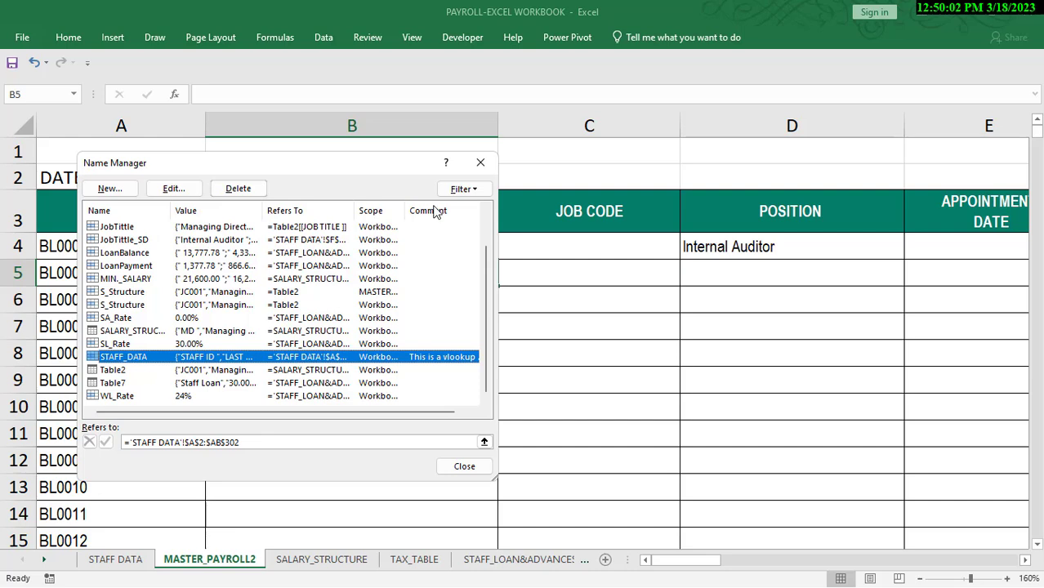
{"action": "left_click", "coordinate": [480, 162]}
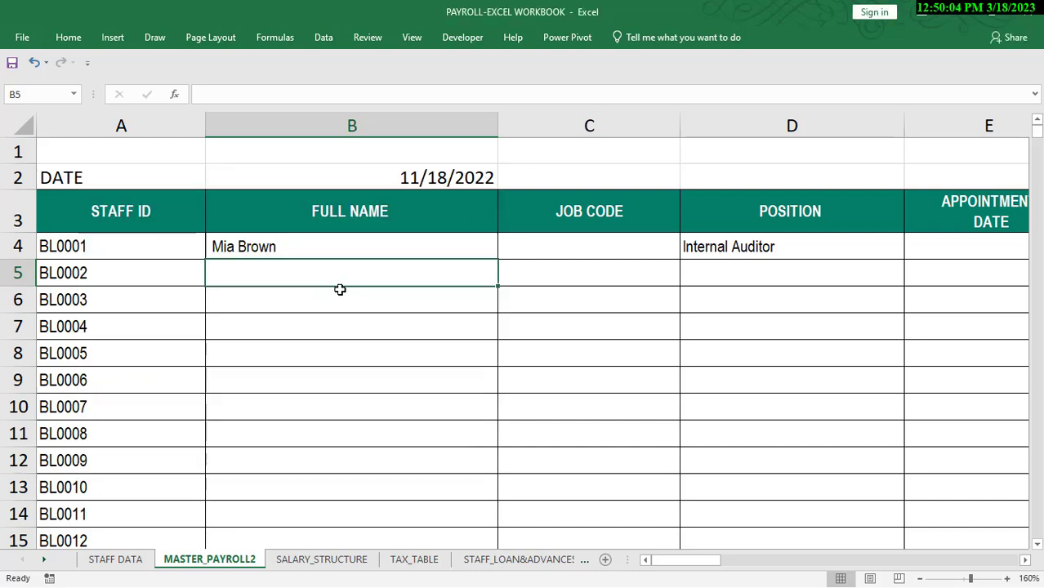
Review the full name formula in B4 again and compare it with the POSITION formula in D4
{"action": "left_click", "coordinate": [331, 250]}
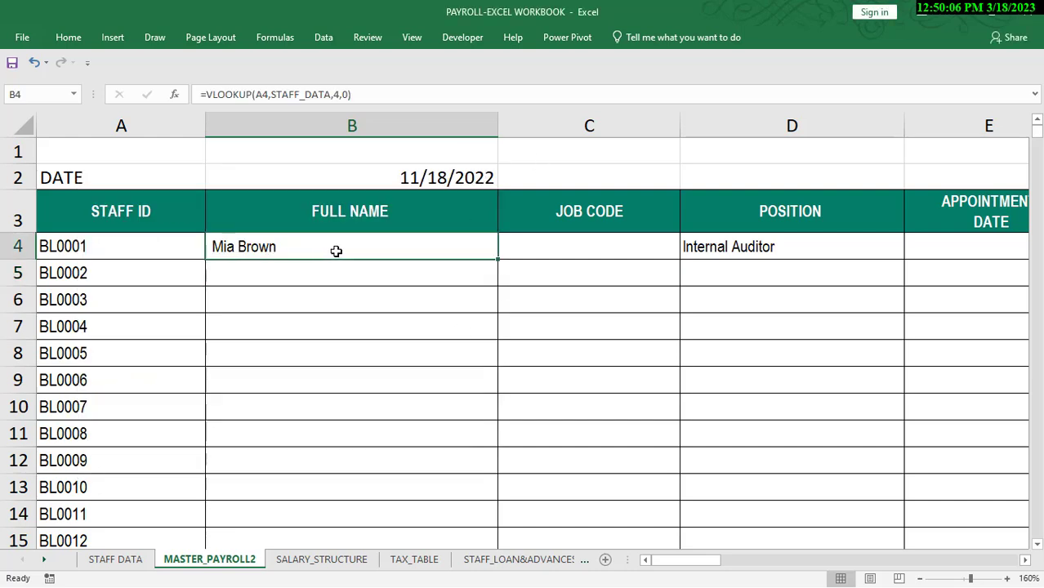
{"action": "double_click", "coordinate": [335, 249]}
{"action": "key", "text": "Return"}
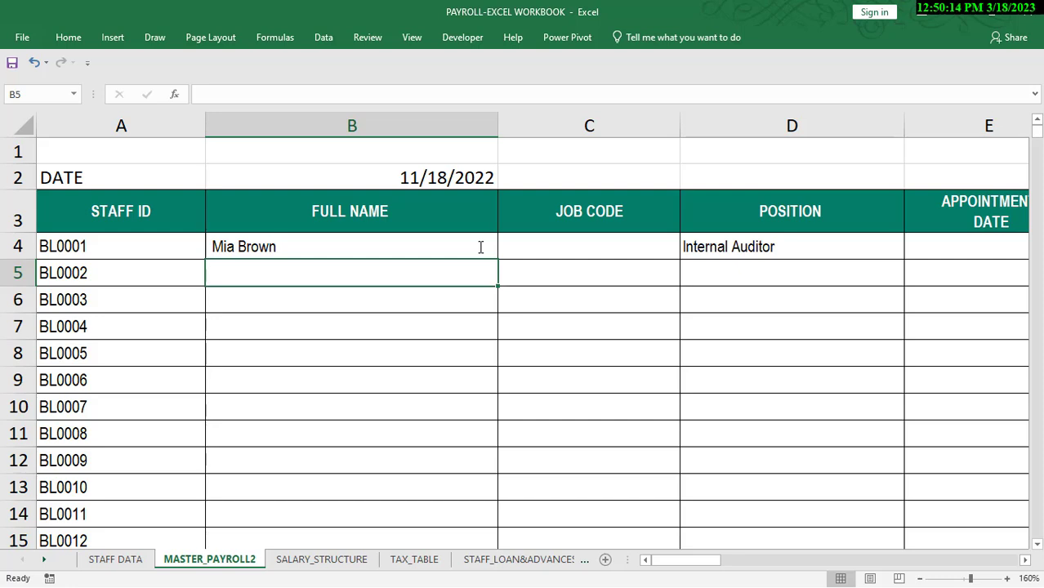
{"action": "left_click", "coordinate": [372, 236]}
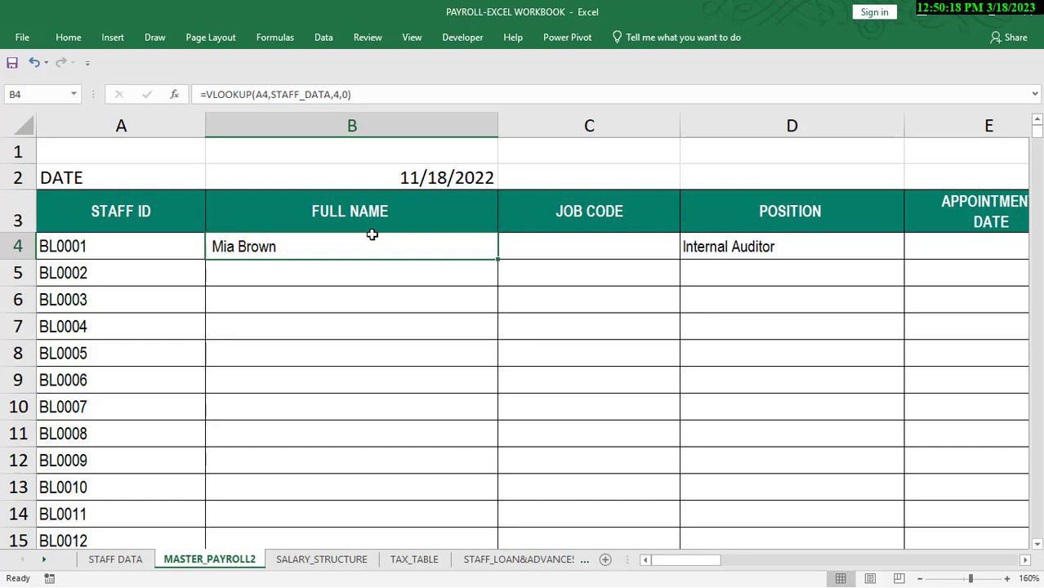
{"action": "left_click", "coordinate": [527, 246]}
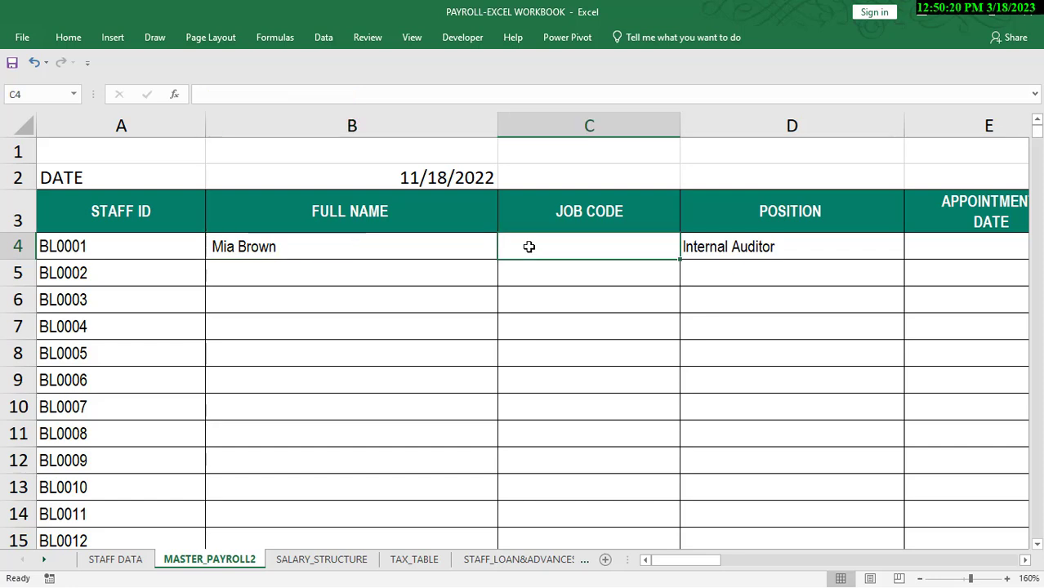
{"action": "left_click", "coordinate": [769, 242]}
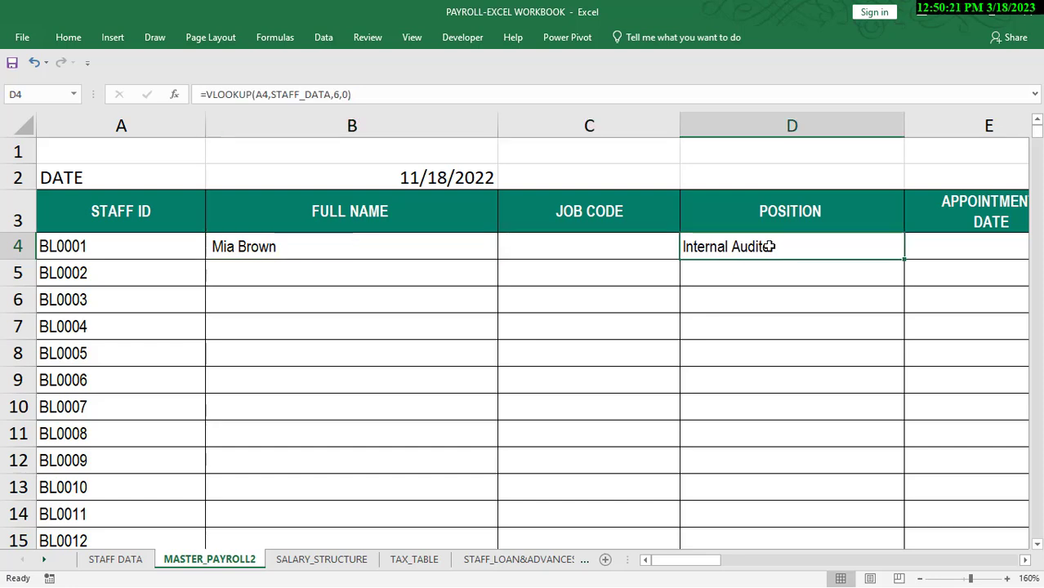
Compare B4 with the JOB CODE cell C4, check the job codes on SALARY_STRUCTURE, and return to B4 on MASTER_PAYROLL2
{"action": "left_click", "coordinate": [436, 245]}
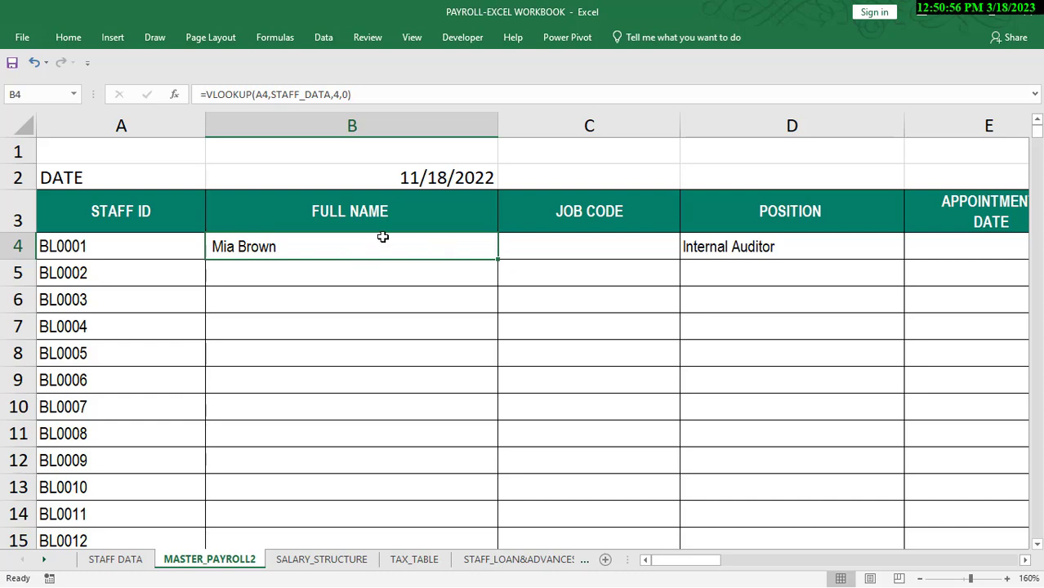
{"action": "left_click", "coordinate": [579, 248]}
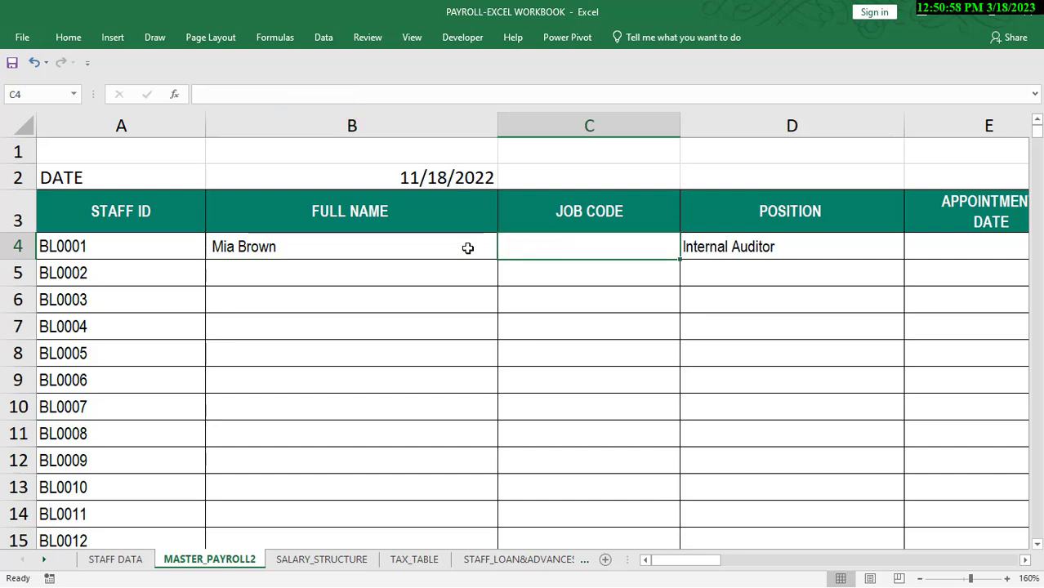
{"action": "left_click", "coordinate": [419, 251]}
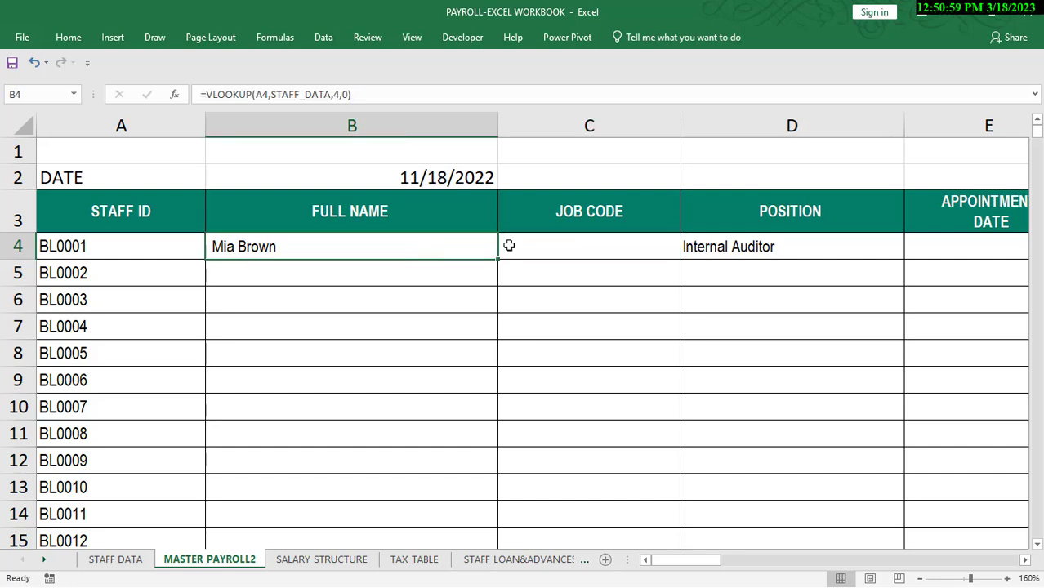
{"action": "left_click", "coordinate": [586, 255]}
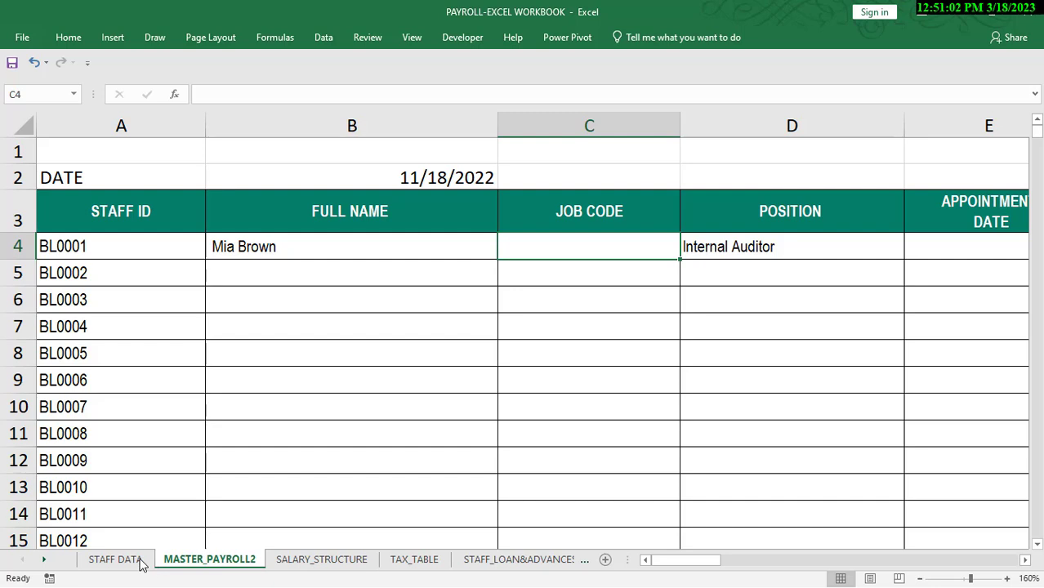
{"action": "left_click", "coordinate": [309, 559]}
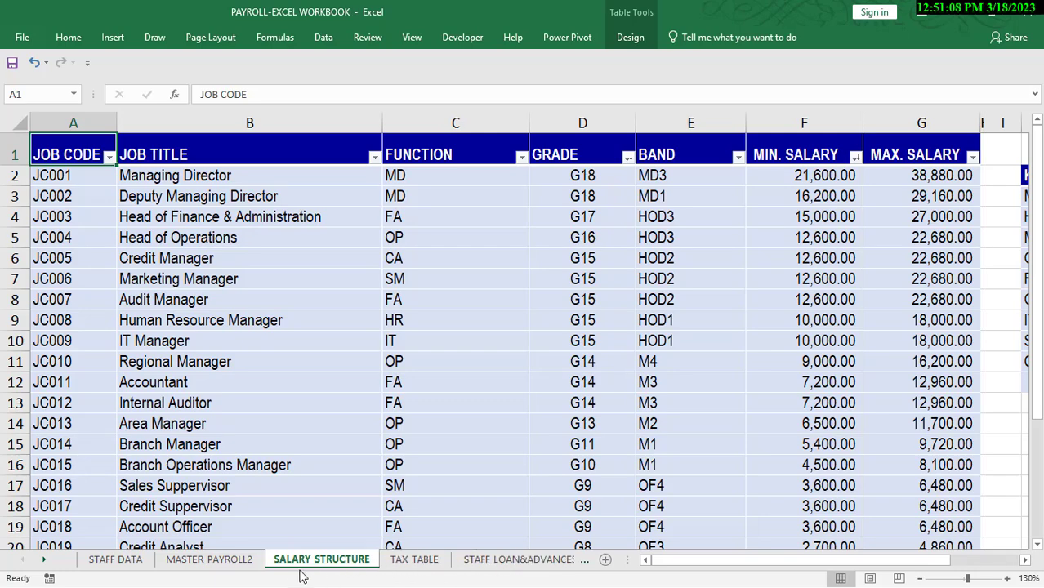
{"action": "left_click", "coordinate": [212, 562]}
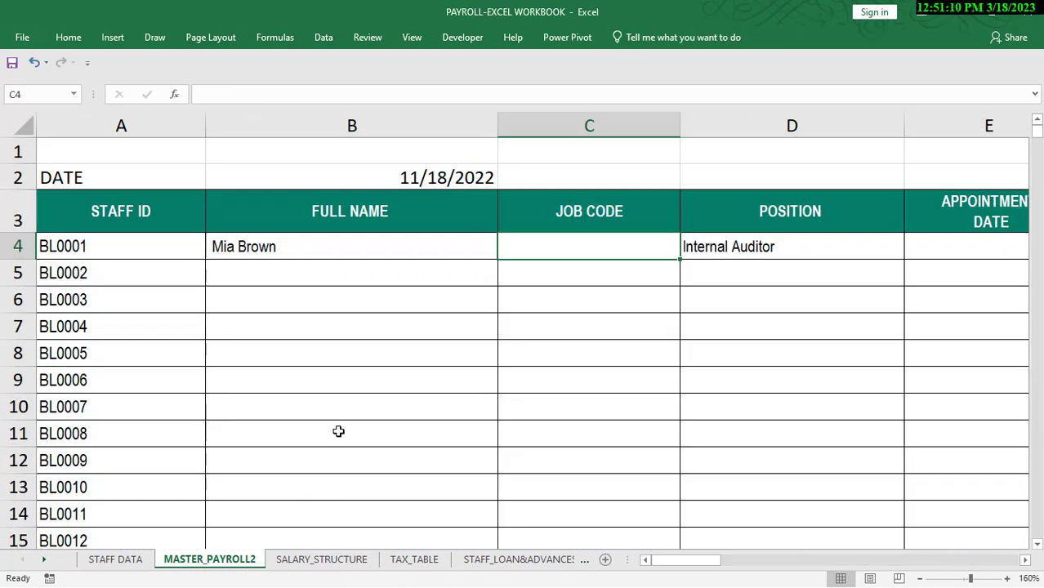
{"action": "left_click", "coordinate": [352, 243]}
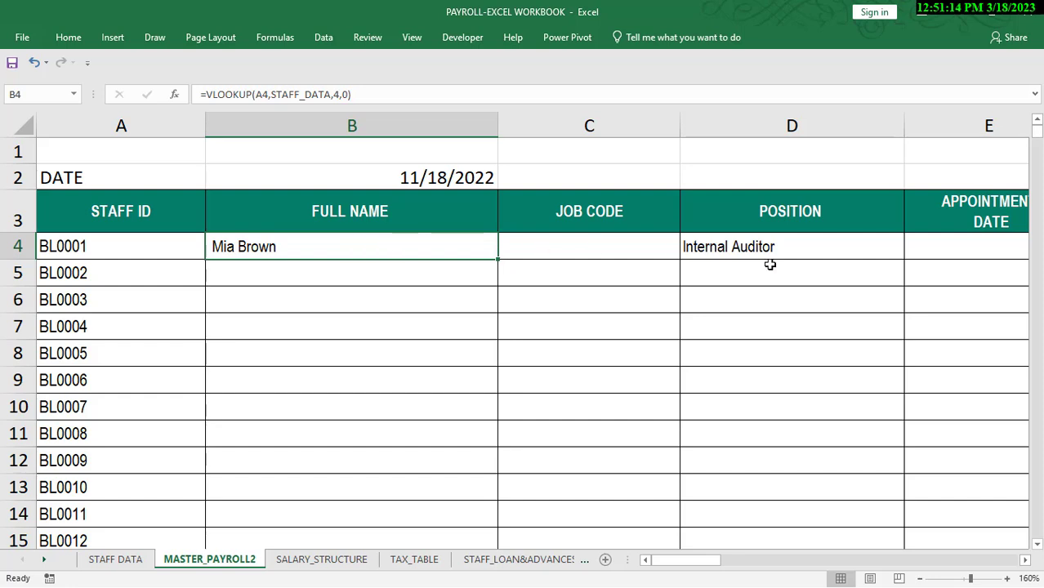
Compare the D4 and B4 lookup formulas on MASTER_PAYROLL2 with the columns of the SALARY_STRUCTURE and STAFF DATA sheets
{"action": "left_click", "coordinate": [722, 250]}
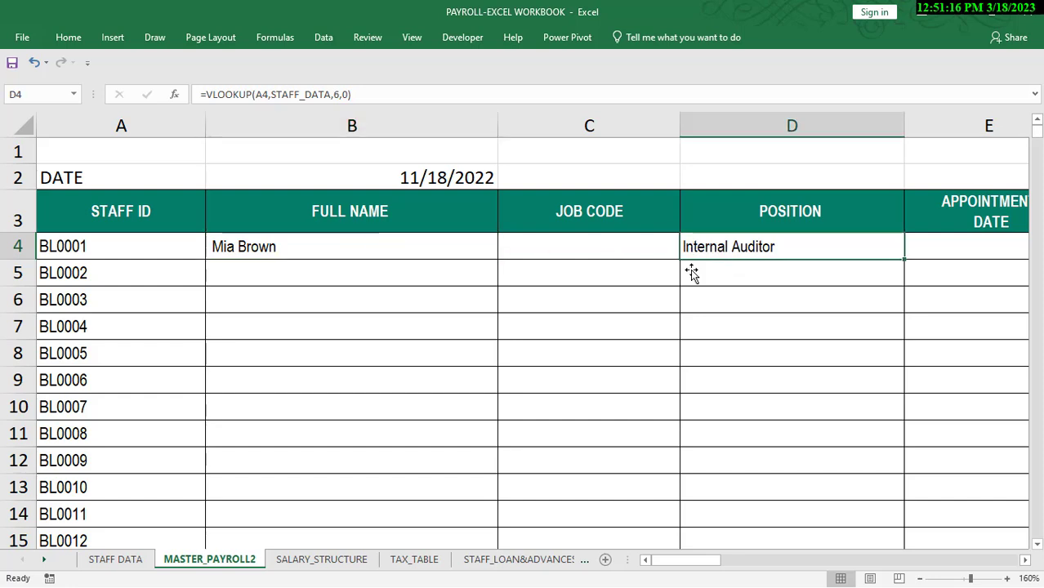
{"action": "left_click", "coordinate": [391, 247]}
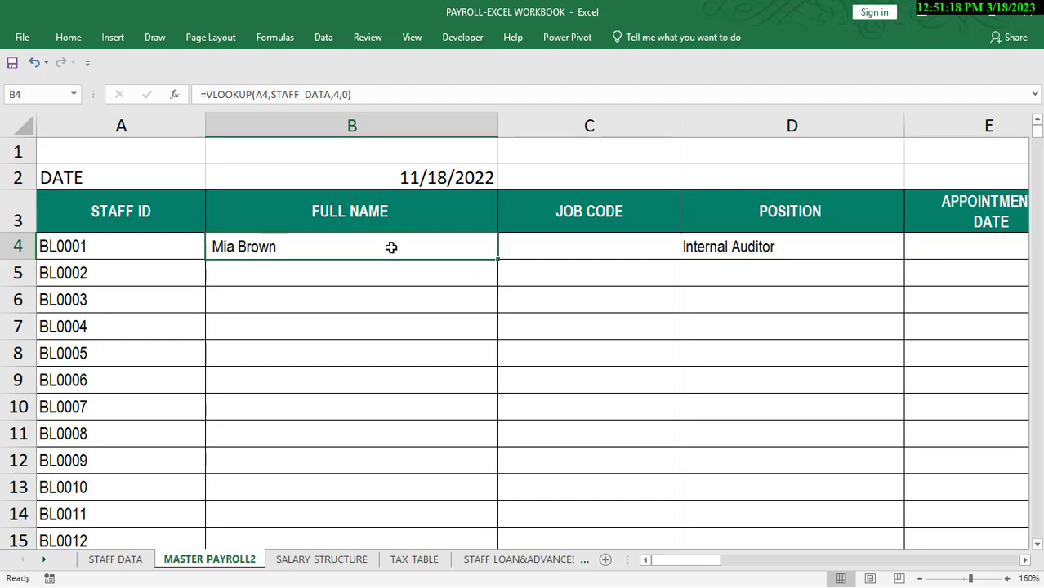
{"action": "left_click", "coordinate": [343, 559]}
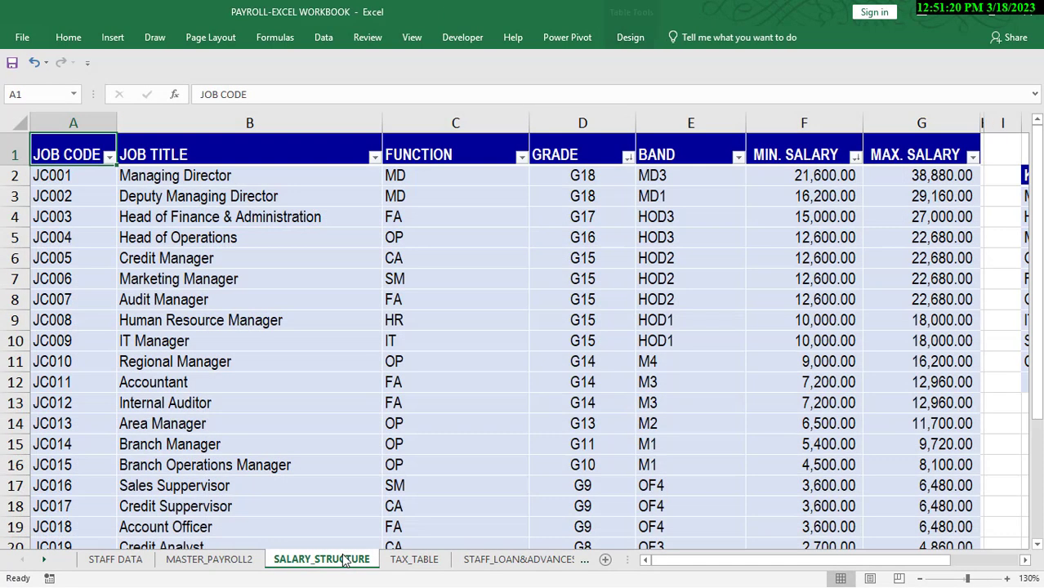
{"action": "left_click", "coordinate": [220, 562]}
{"action": "left_click", "coordinate": [116, 561]}
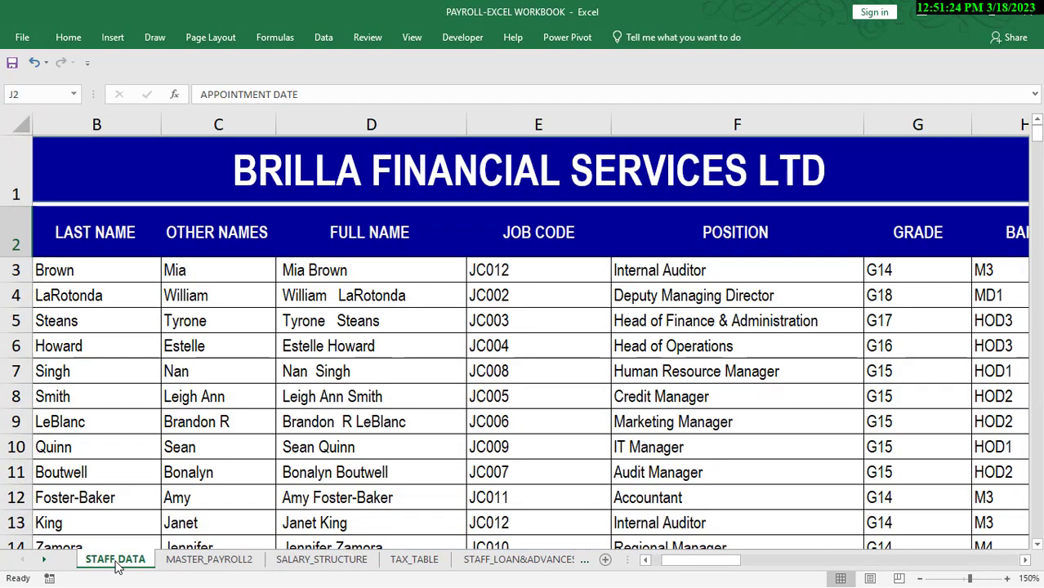
{"action": "left_click", "coordinate": [214, 560]}
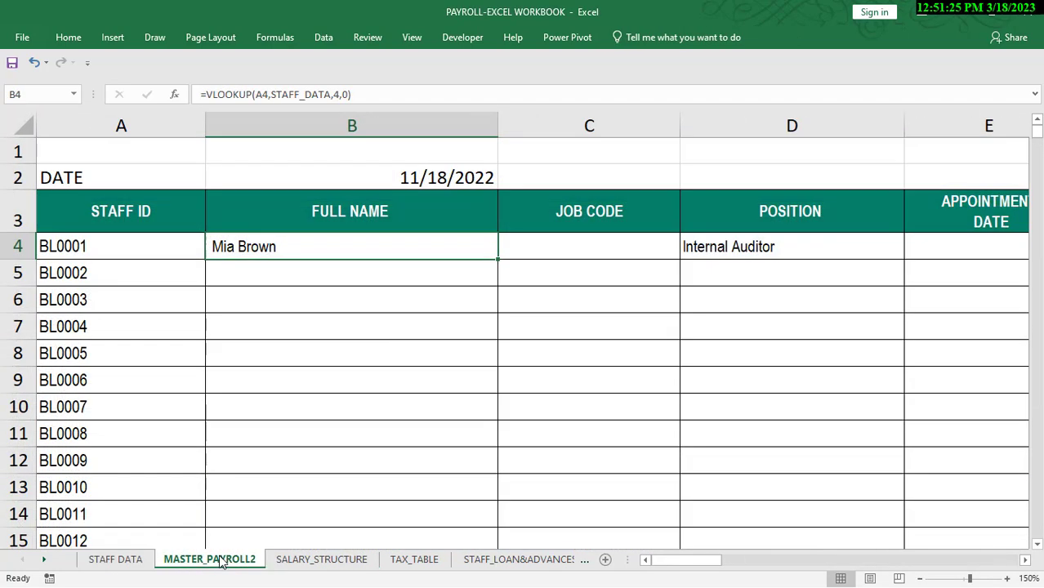
{"action": "left_click", "coordinate": [324, 564]}
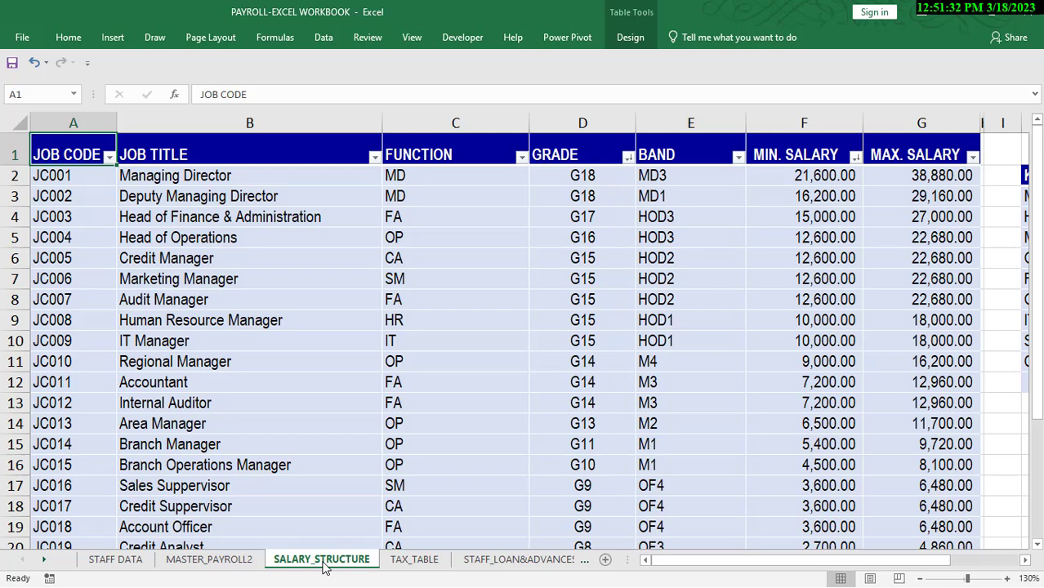
{"action": "left_click", "coordinate": [232, 564]}
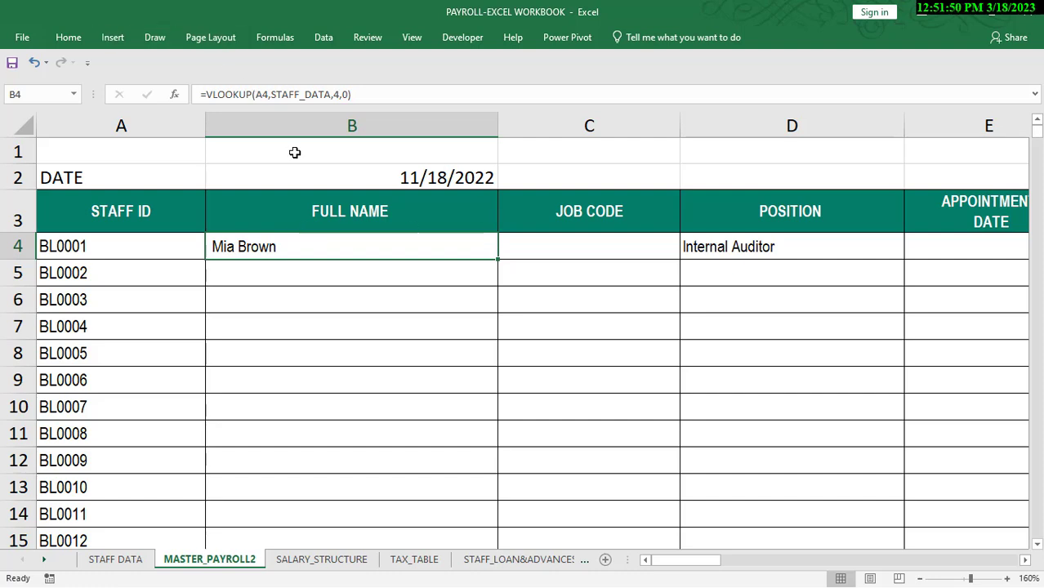
Check the JOB CODE cell C4 and review the VLOOKUP arguments of the full name formula in B4 without changing it
{"action": "left_click", "coordinate": [652, 247]}
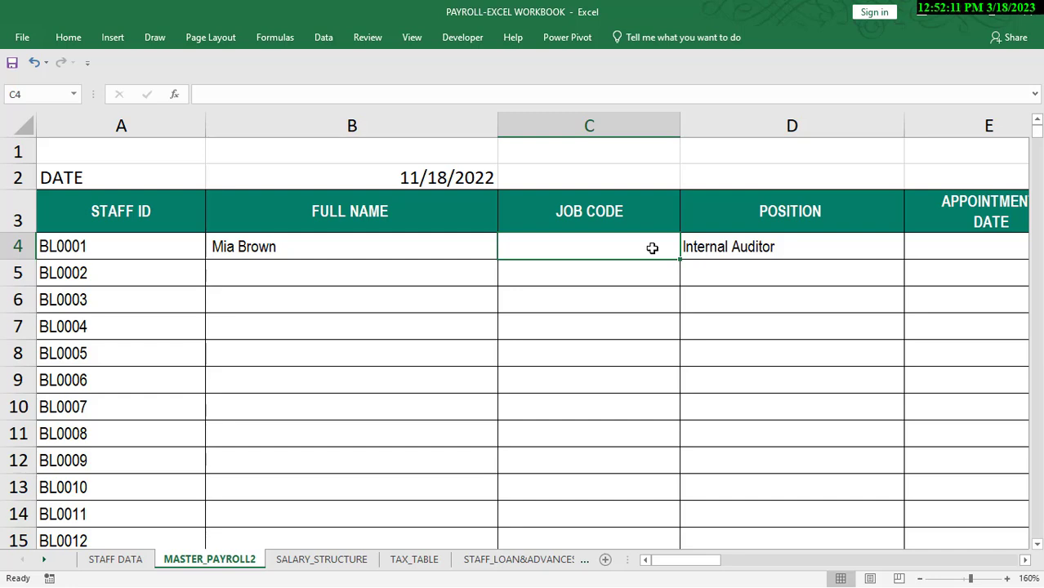
{"action": "key", "text": "Right"}
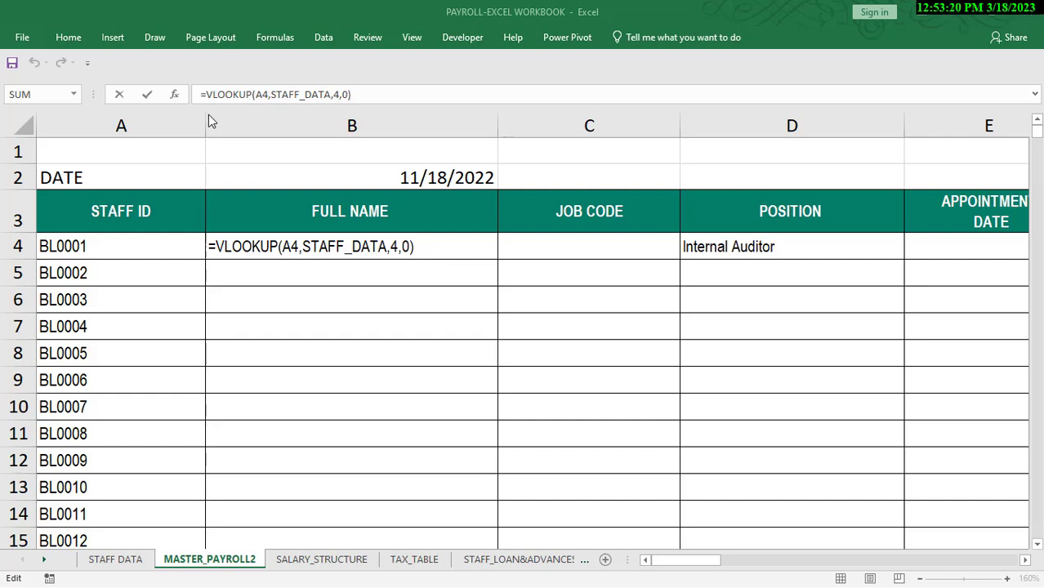
{"action": "double_click", "coordinate": [410, 258]}
{"action": "key", "text": "ctrl+Return"}
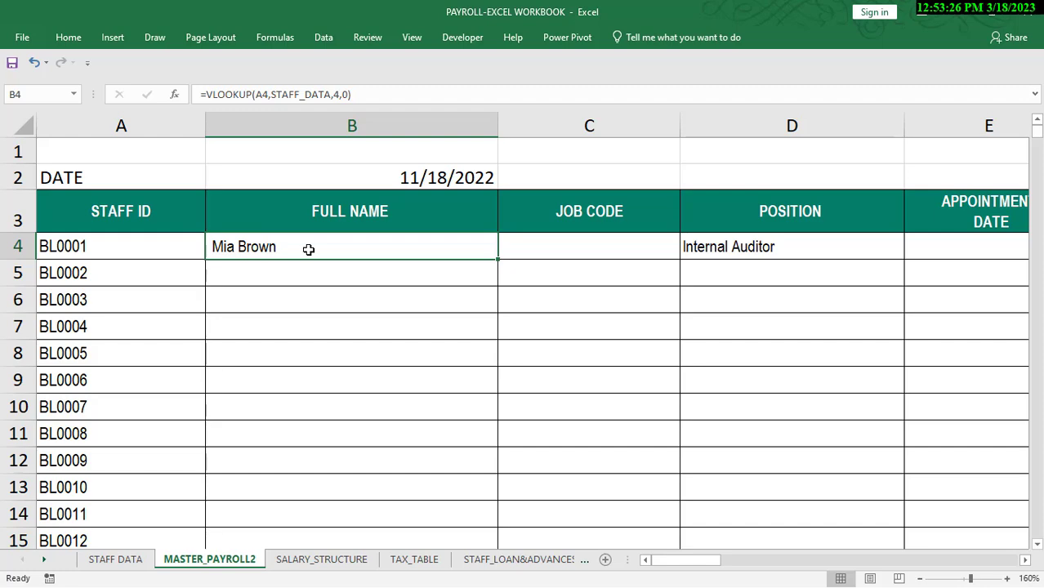
{"action": "double_click", "coordinate": [309, 247]}
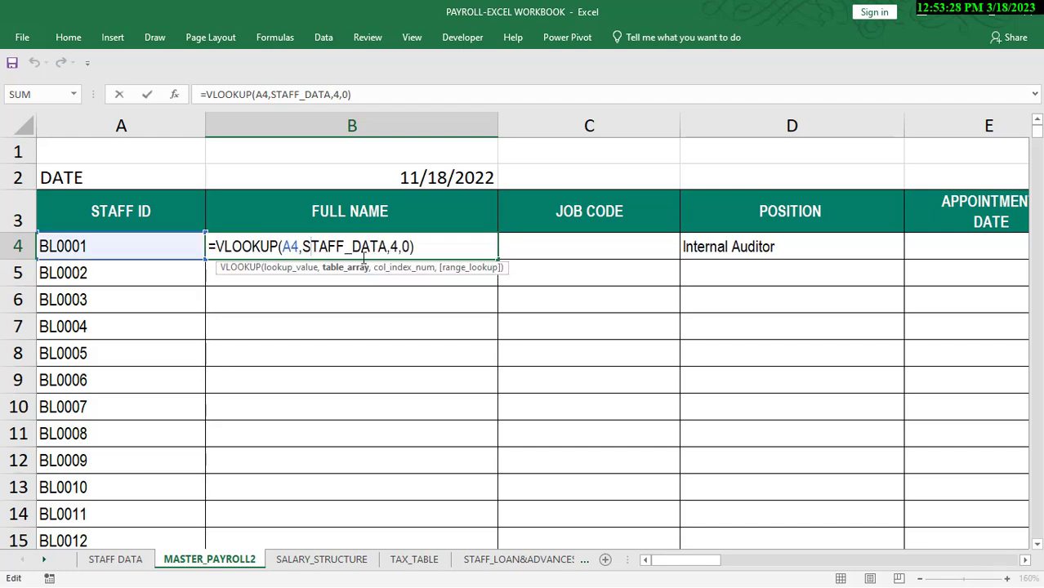
{"action": "key", "text": "Return"}
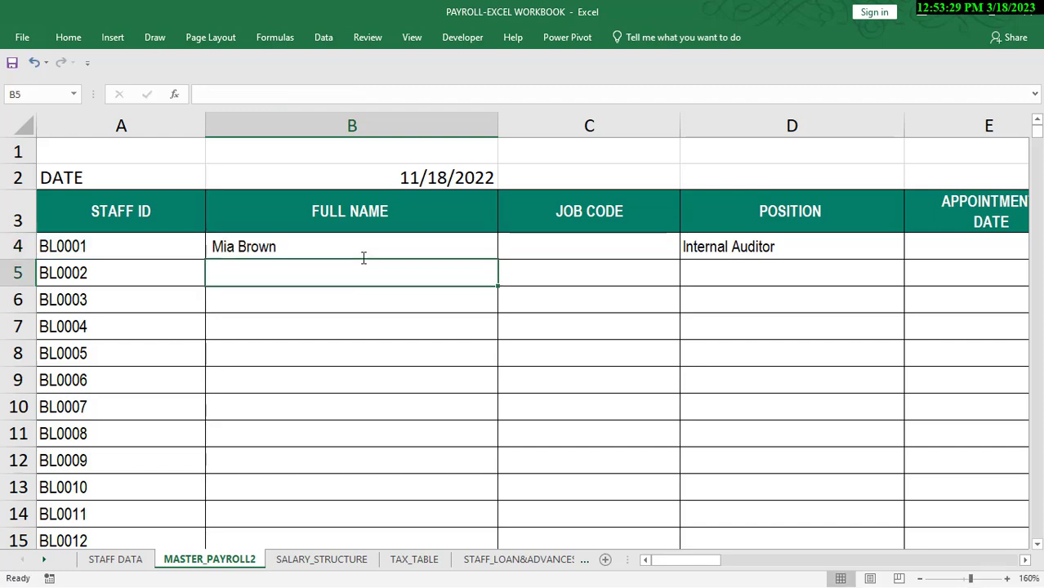
Insert a blank column before the FULL NAME column on the STAFF DATA sheet
{"action": "left_click", "coordinate": [123, 562]}
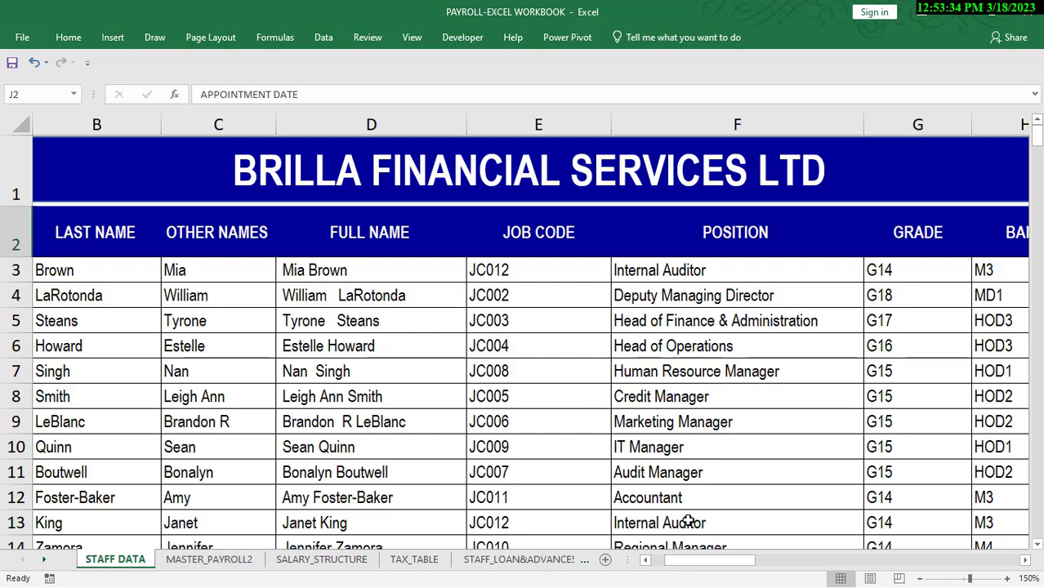
{"action": "left_click", "coordinate": [646, 560]}
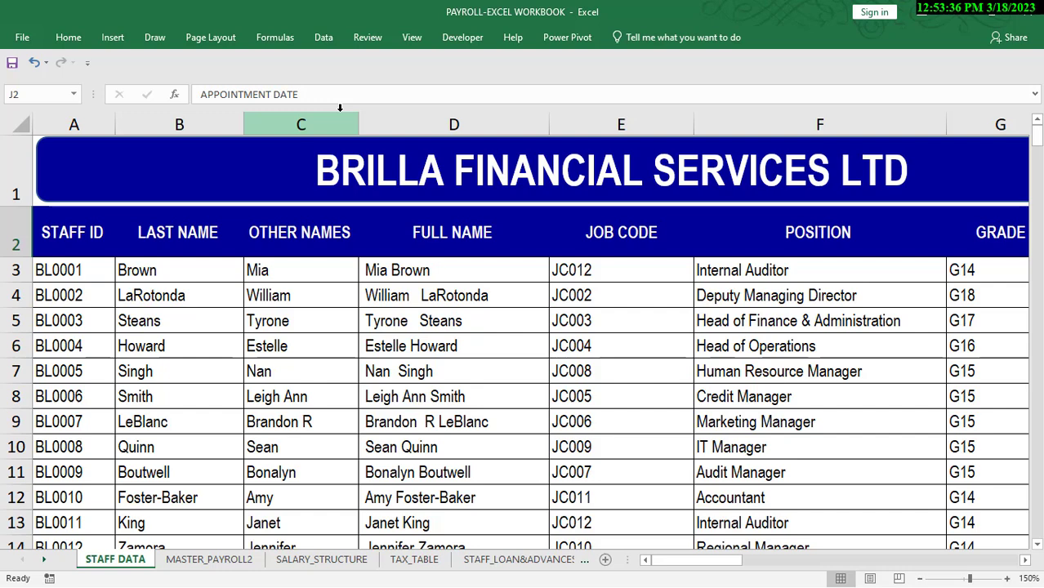
{"action": "left_click", "coordinate": [338, 117]}
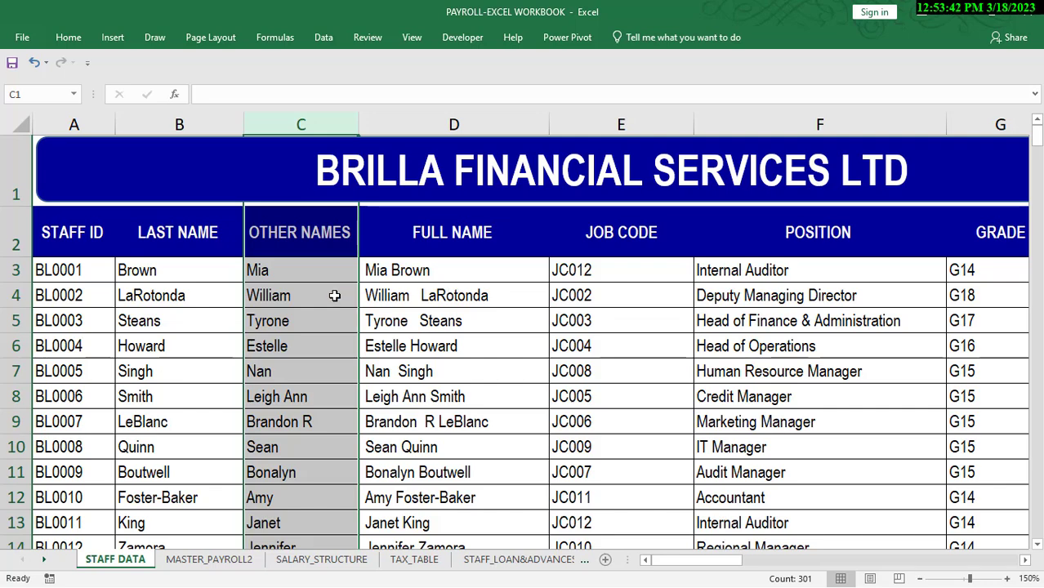
{"action": "left_click", "coordinate": [410, 119]}
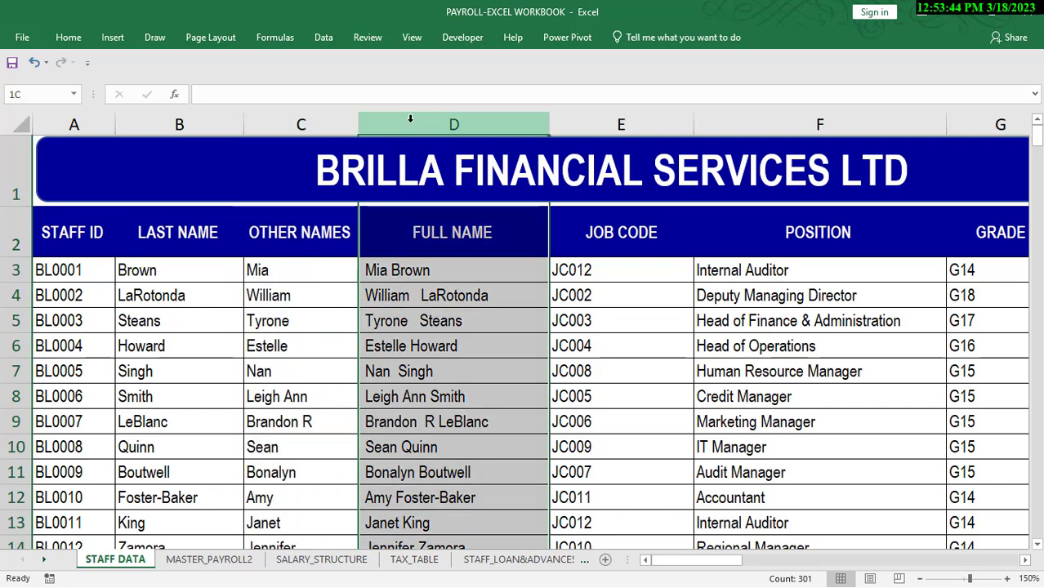
{"action": "right_click", "coordinate": [424, 338]}
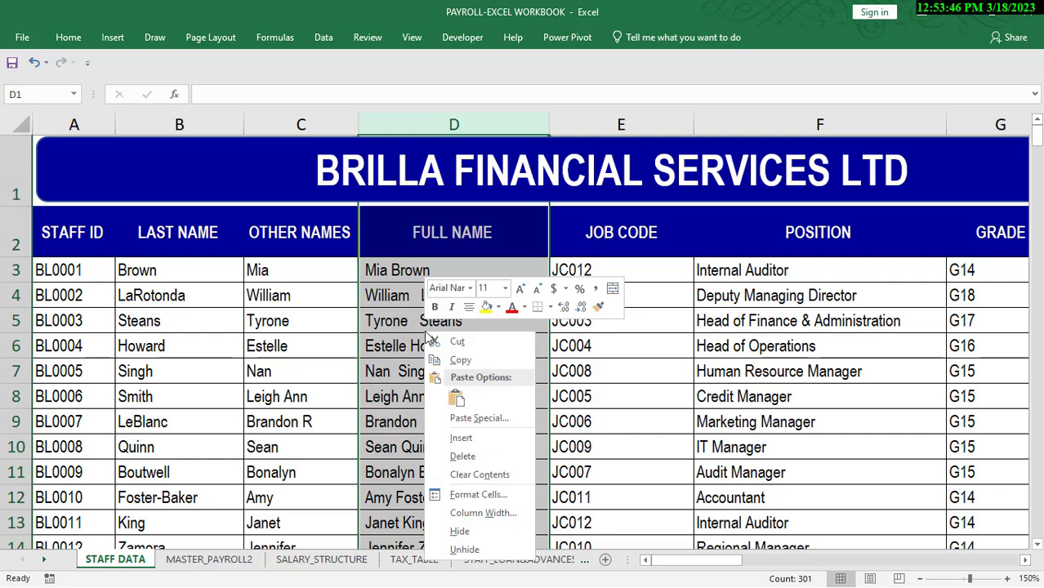
{"action": "left_click", "coordinate": [467, 435]}
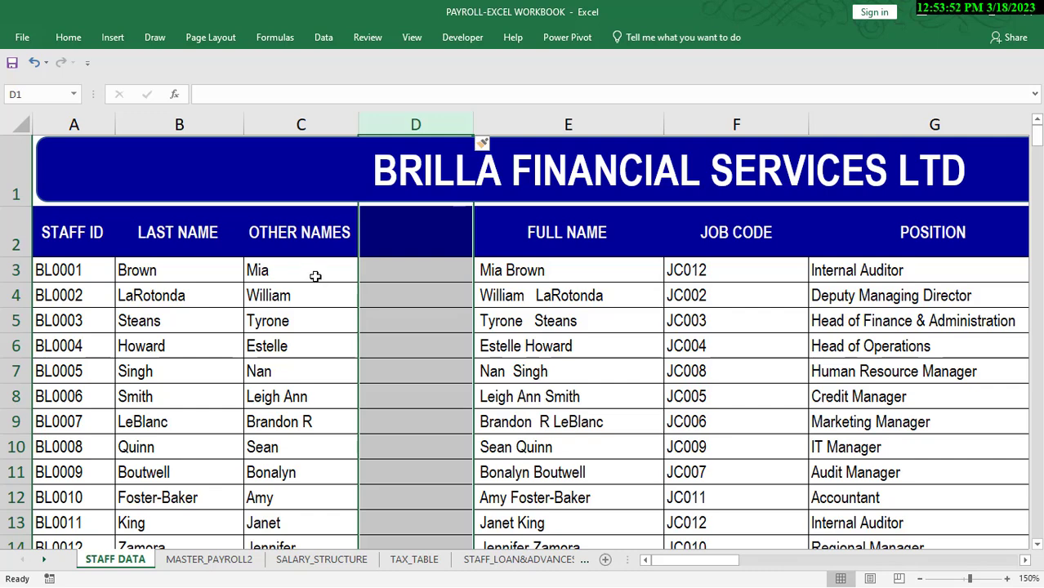
Examine row 3 around the blank column on STAFF DATA and inspect its effect on the B4 lookup formula in MASTER_PAYROLL2
{"action": "left_click", "coordinate": [315, 276]}
{"action": "left_click", "coordinate": [435, 273]}
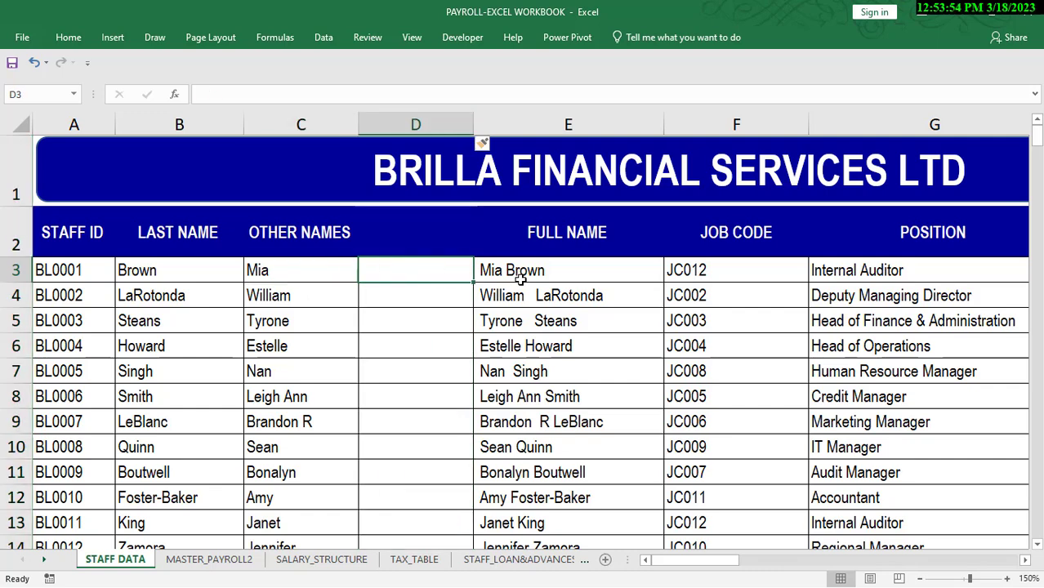
{"action": "left_click", "coordinate": [523, 278]}
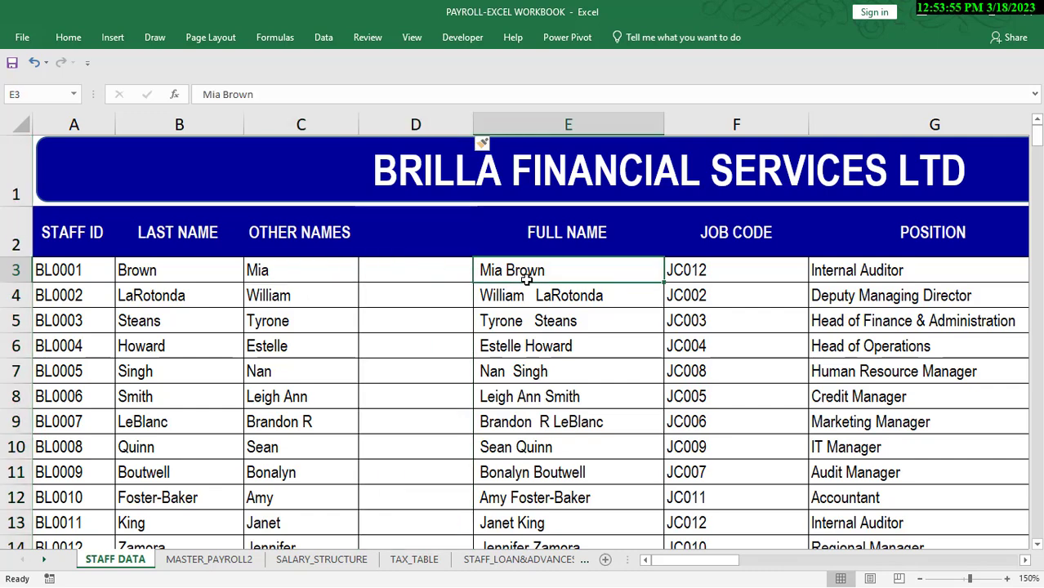
{"action": "left_click", "coordinate": [232, 562]}
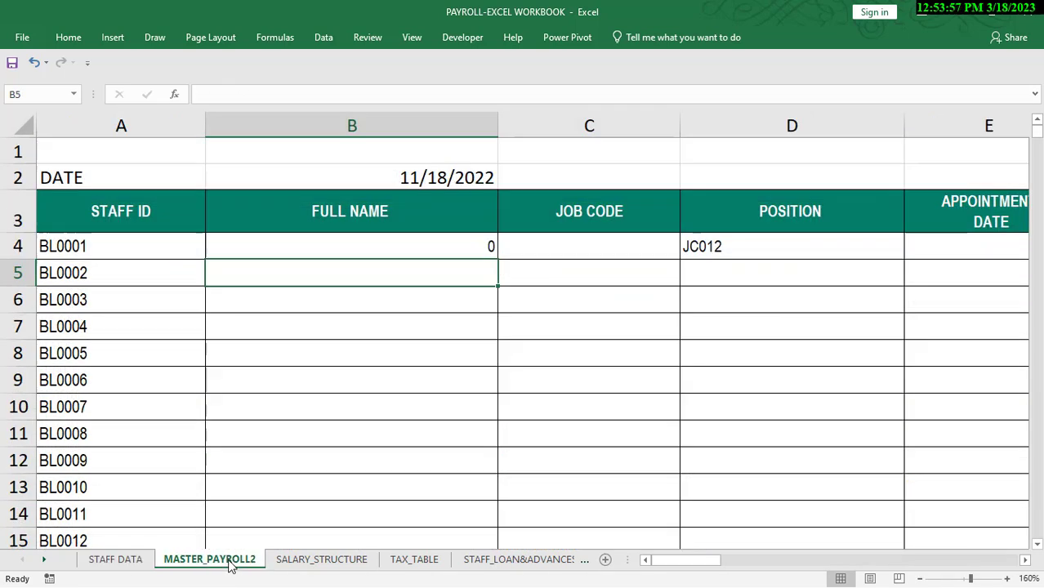
{"action": "left_click", "coordinate": [355, 246]}
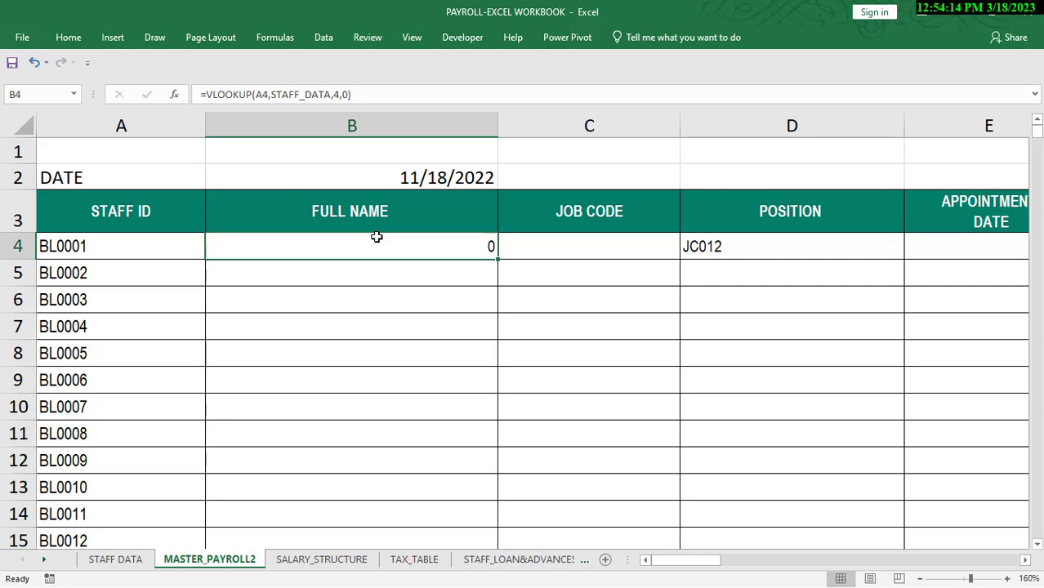
{"action": "double_click", "coordinate": [376, 237]}
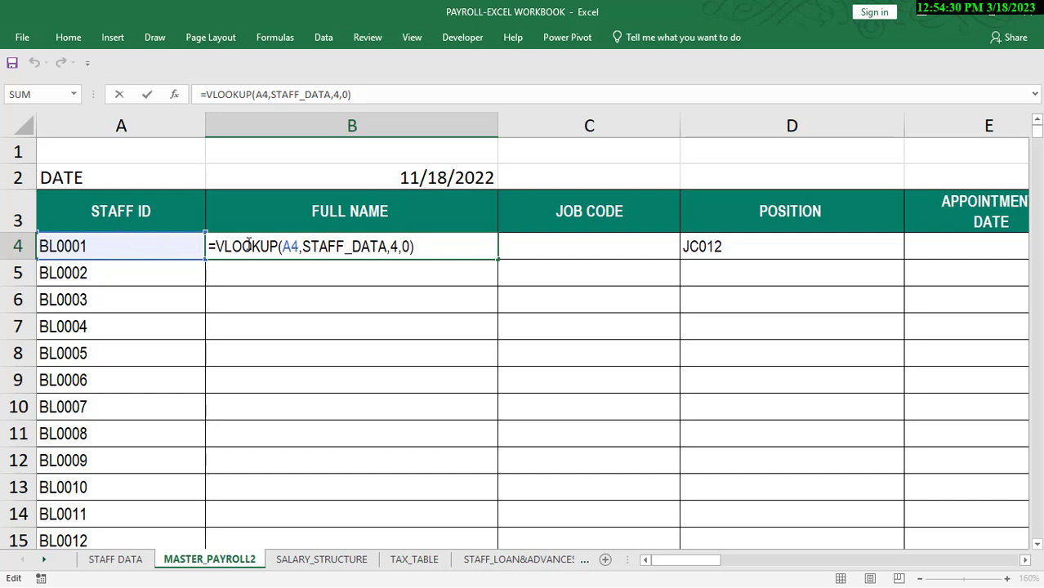
{"action": "left_click", "coordinate": [291, 246]}
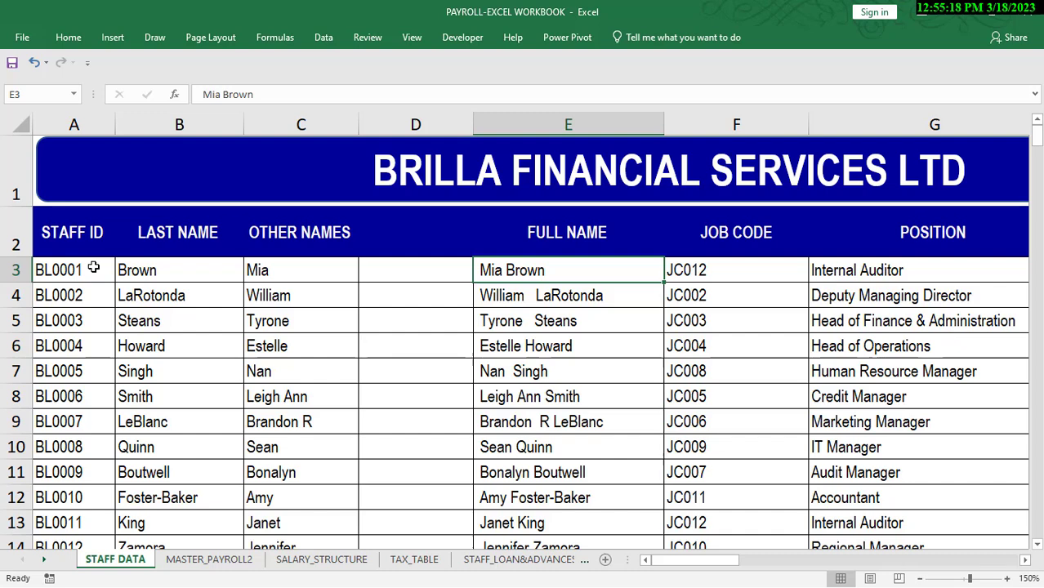
Examine the STAFF ID column on STAFF DATA as the lookup column, and return to MASTER_PAYROLL2
{"action": "left_click", "coordinate": [69, 277]}
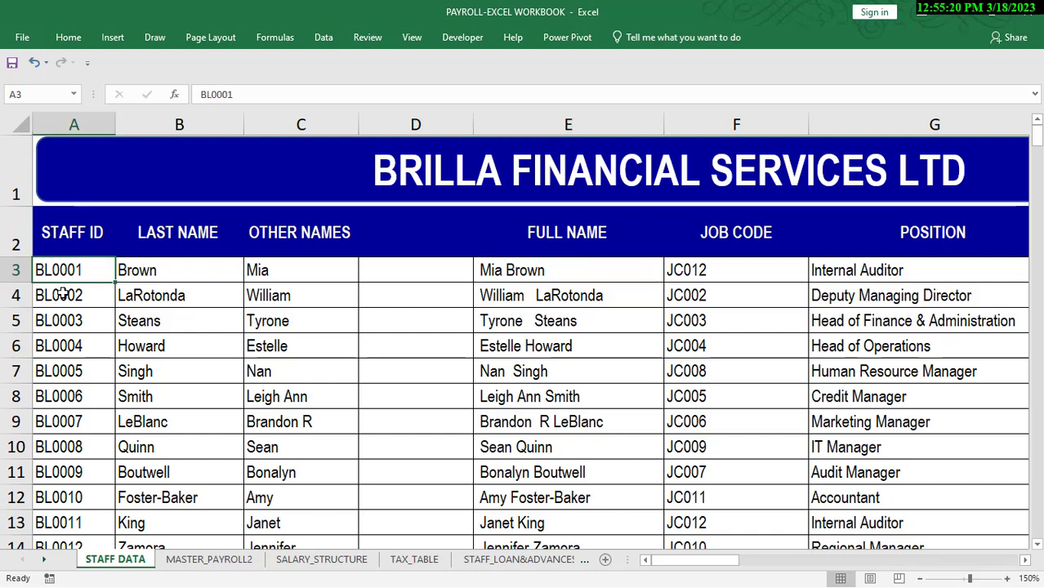
{"action": "left_click", "coordinate": [84, 116]}
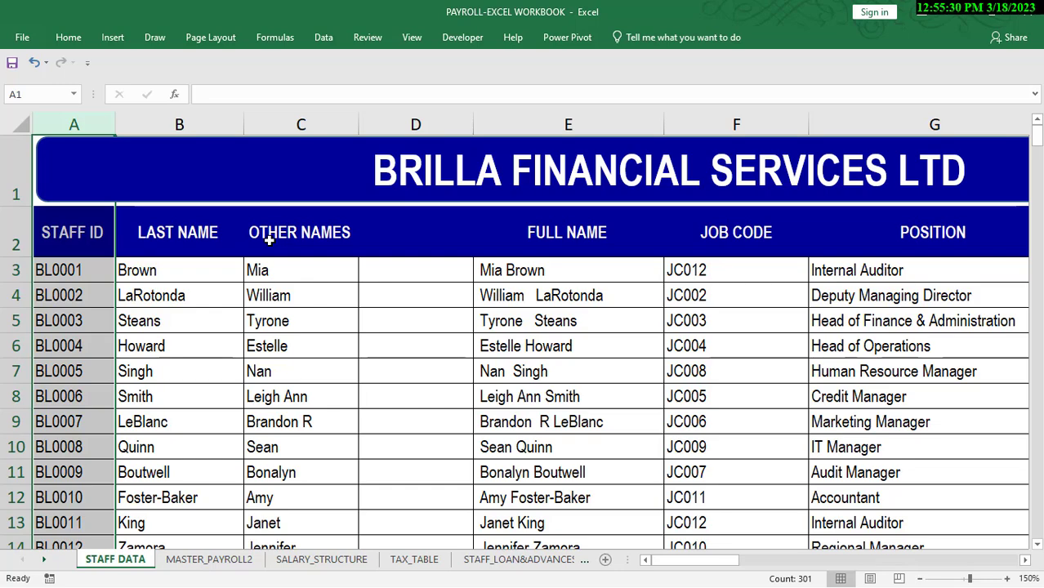
{"action": "left_click", "coordinate": [230, 562]}
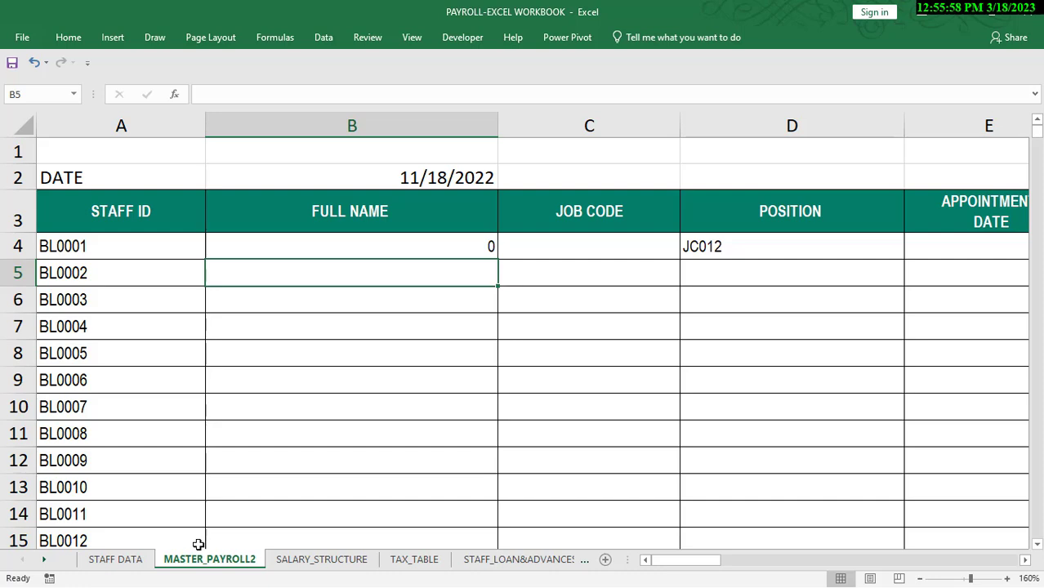
Delete the blank column D between OTHER NAMES and FULL NAME on the STAFF DATA sheet
{"action": "left_click", "coordinate": [119, 559]}
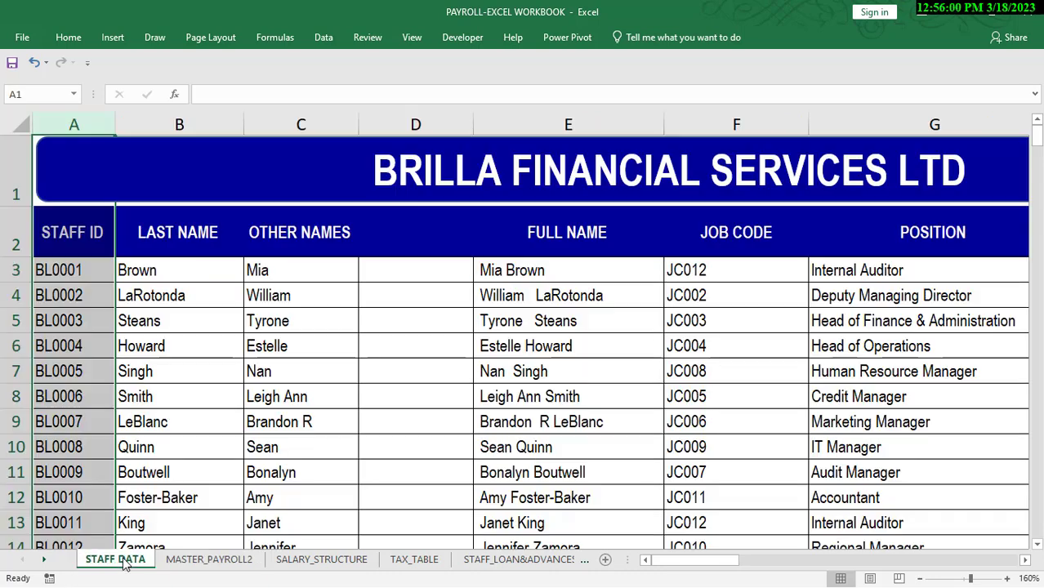
{"action": "left_click", "coordinate": [422, 123]}
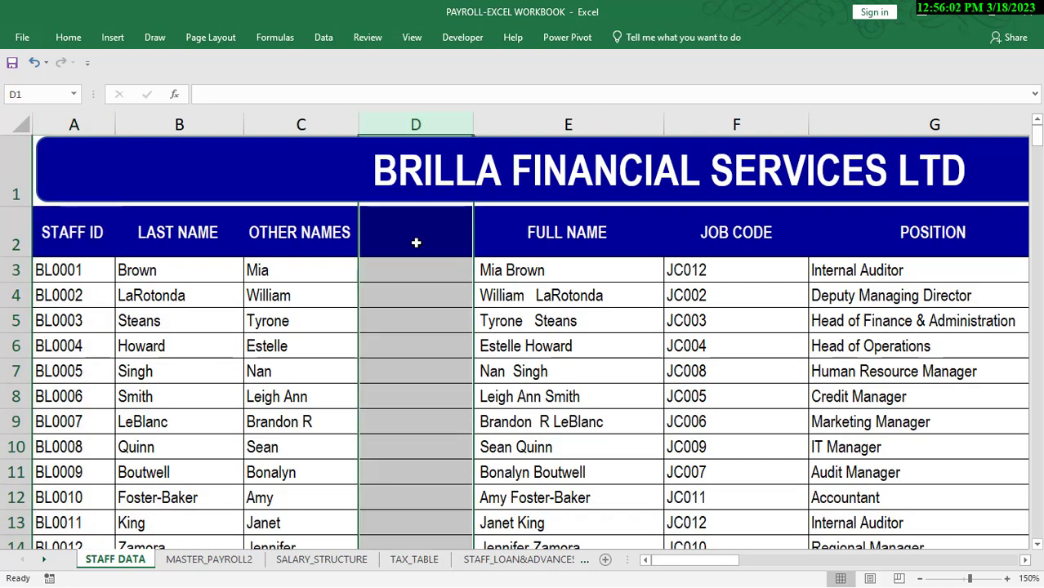
{"action": "right_click", "coordinate": [416, 303]}
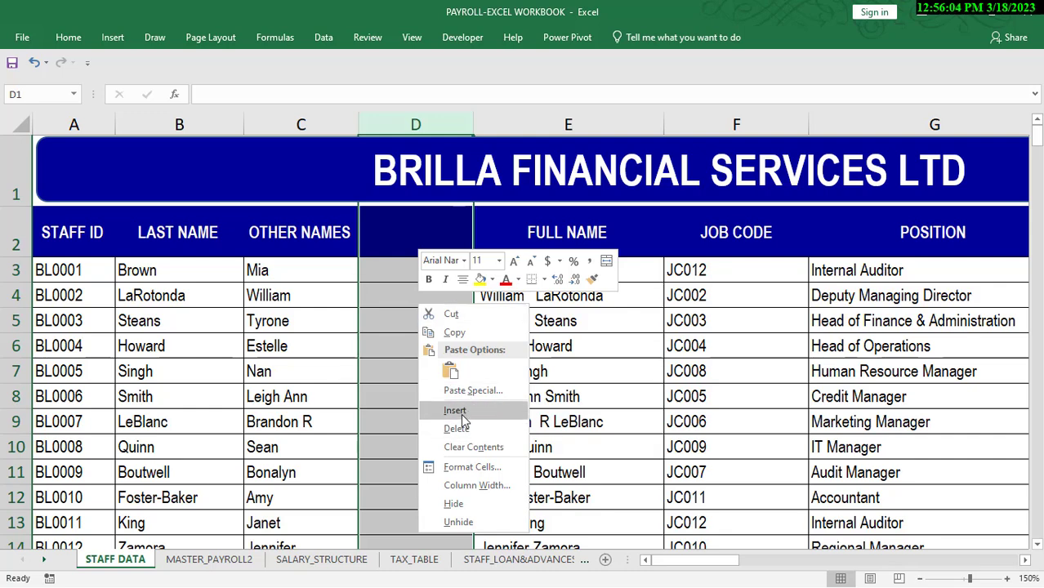
{"action": "left_click", "coordinate": [454, 429]}
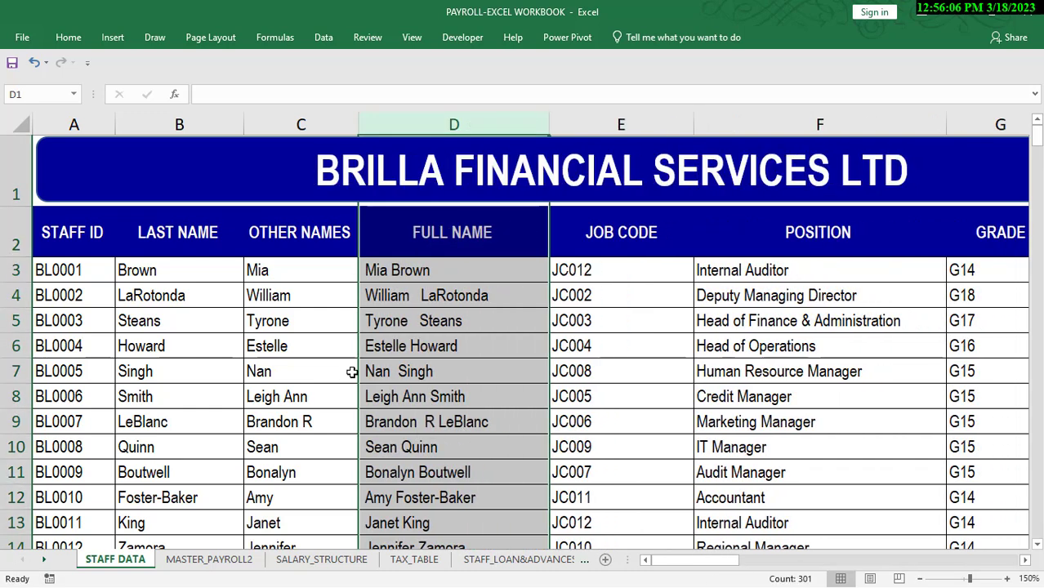
Recheck the full name lookup in B4 on MASTER_PAYROLL2 and its column index argument, leaving the formula as it is
{"action": "left_click", "coordinate": [209, 560]}
{"action": "left_click", "coordinate": [290, 247]}
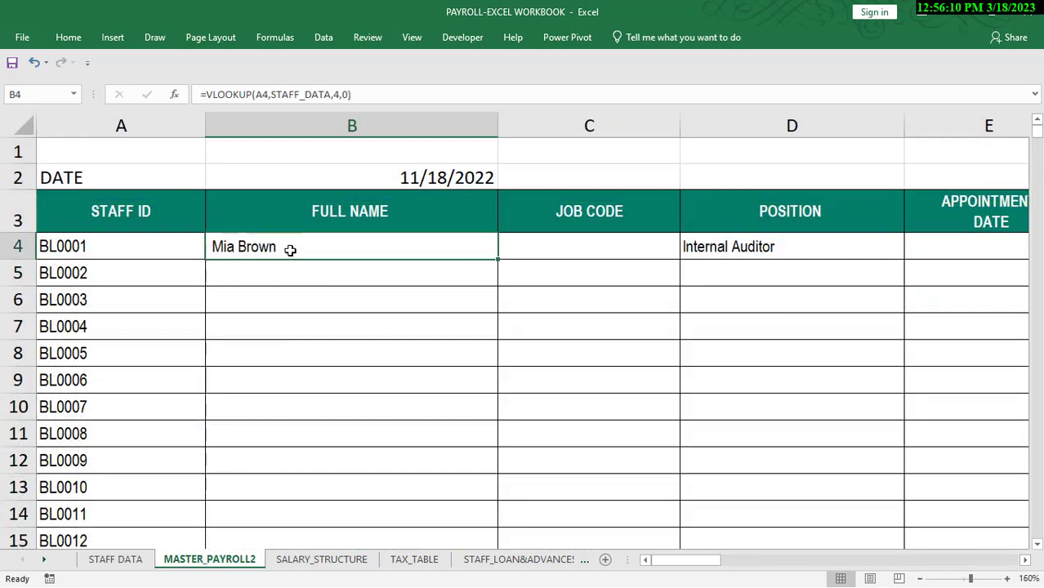
{"action": "double_click", "coordinate": [340, 247]}
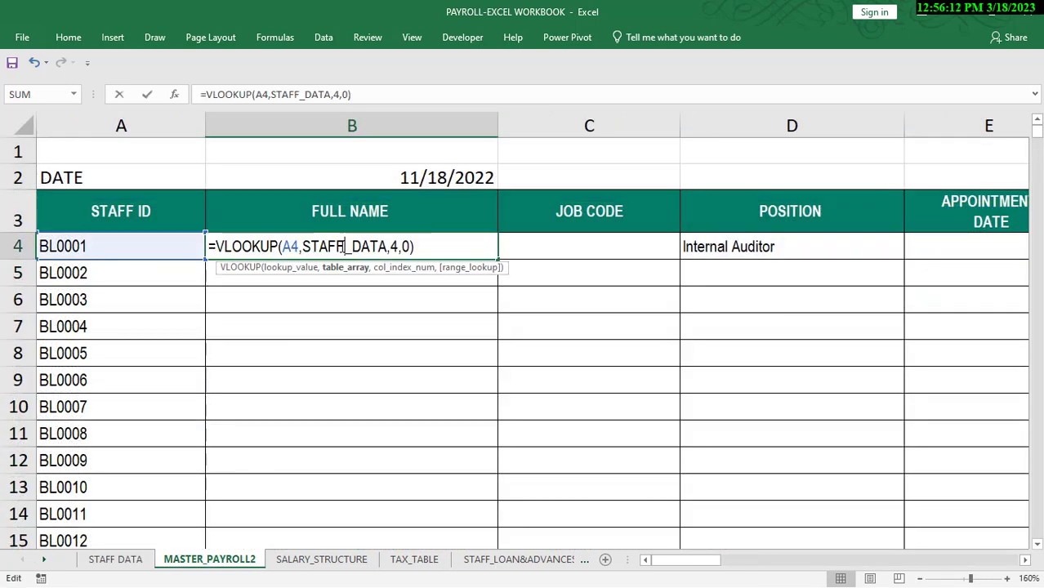
{"action": "key", "text": "Return"}
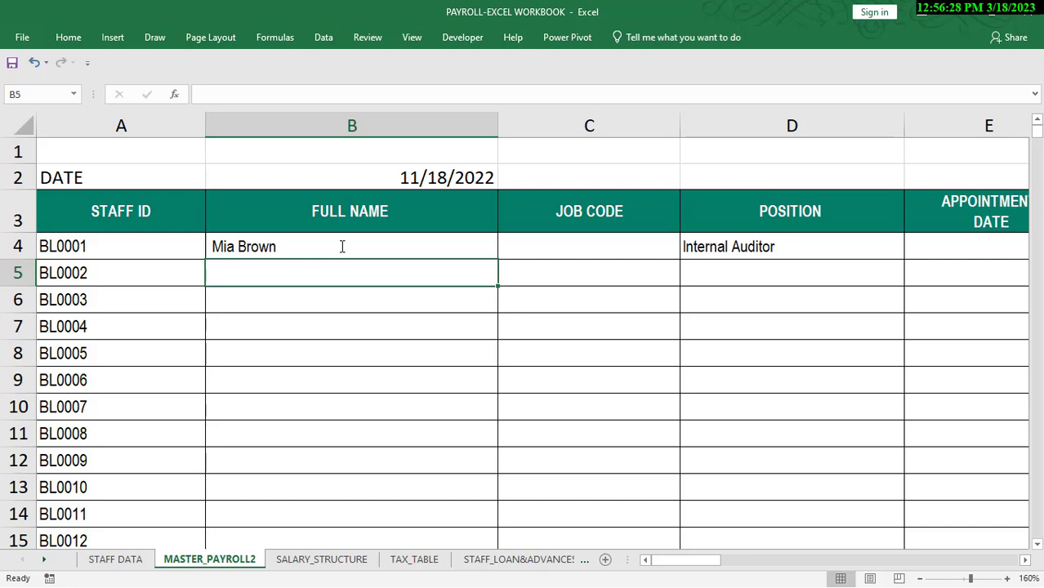
Note the function names INDEX in B5 and MATCH in B6 under FULL NAME on MASTER_PAYROLL2
{"action": "type", "text": "INDEX"}
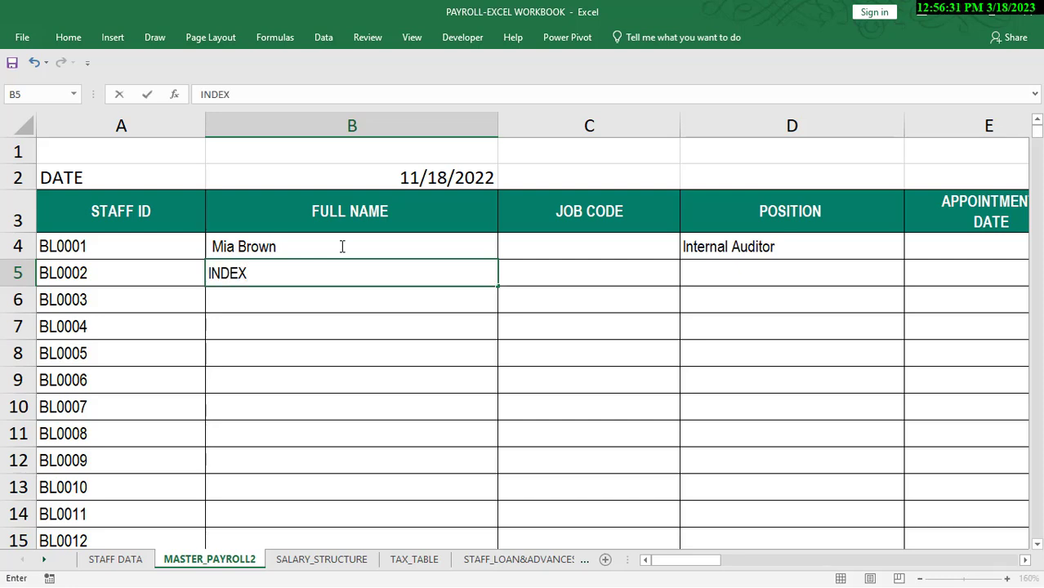
{"action": "key", "text": "Return"}
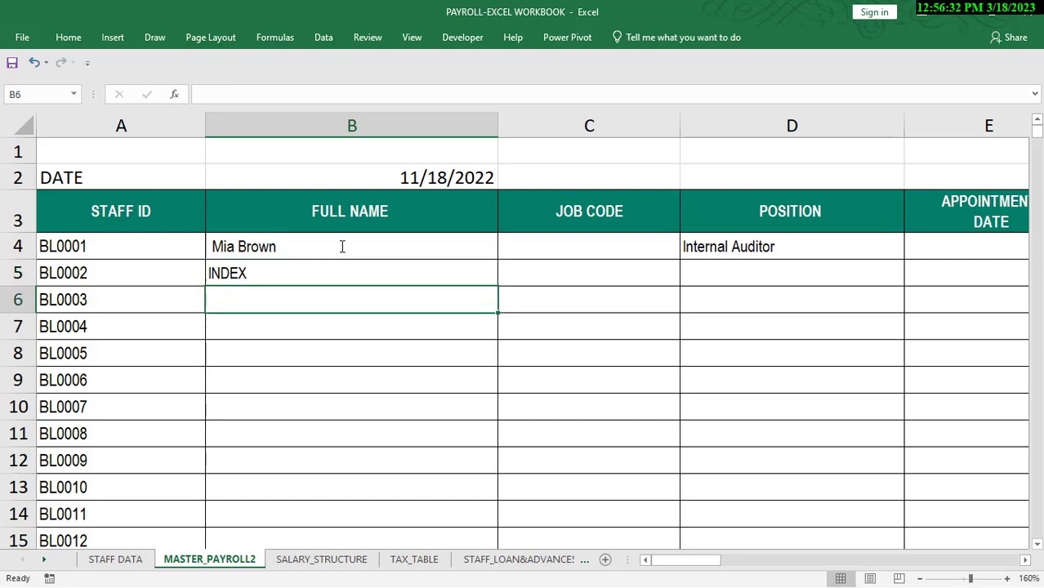
{"action": "type", "text": "MAT"}
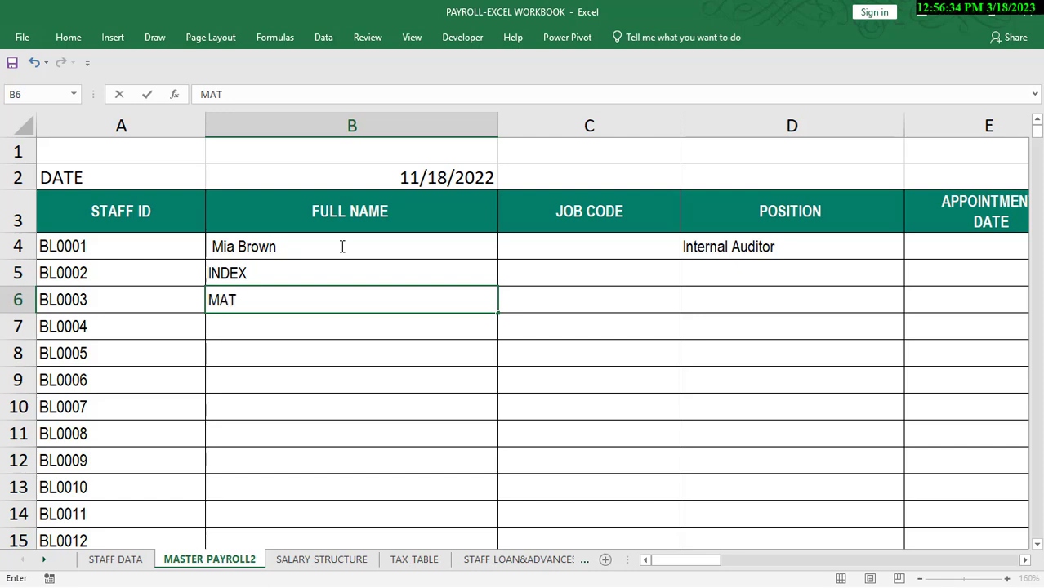
{"action": "type", "text": "CH"}
{"action": "key", "text": "Tab"}
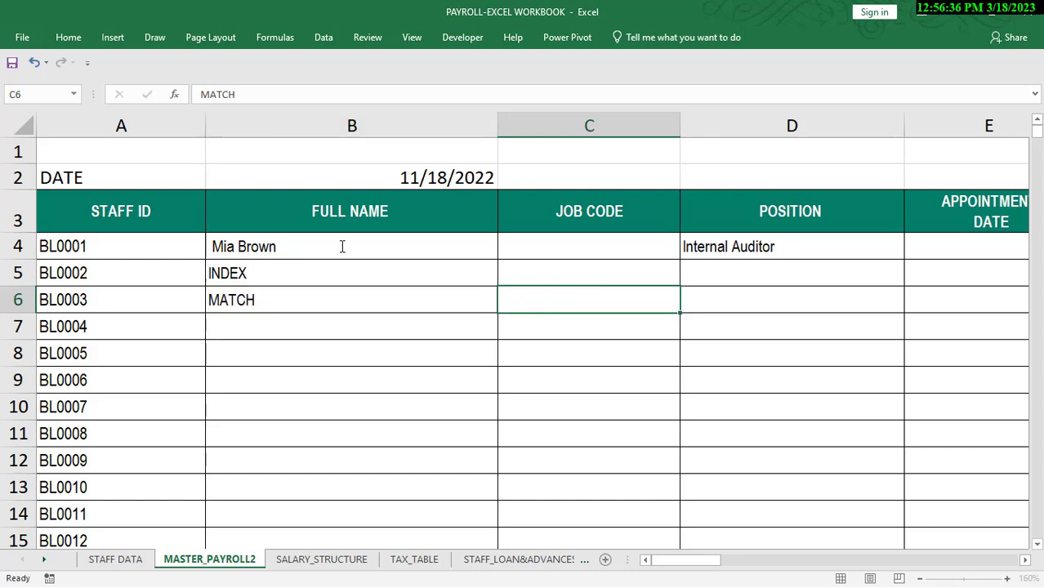
{"action": "left_click_drag", "start_coordinate": [303, 265], "coordinate": [326, 315]}
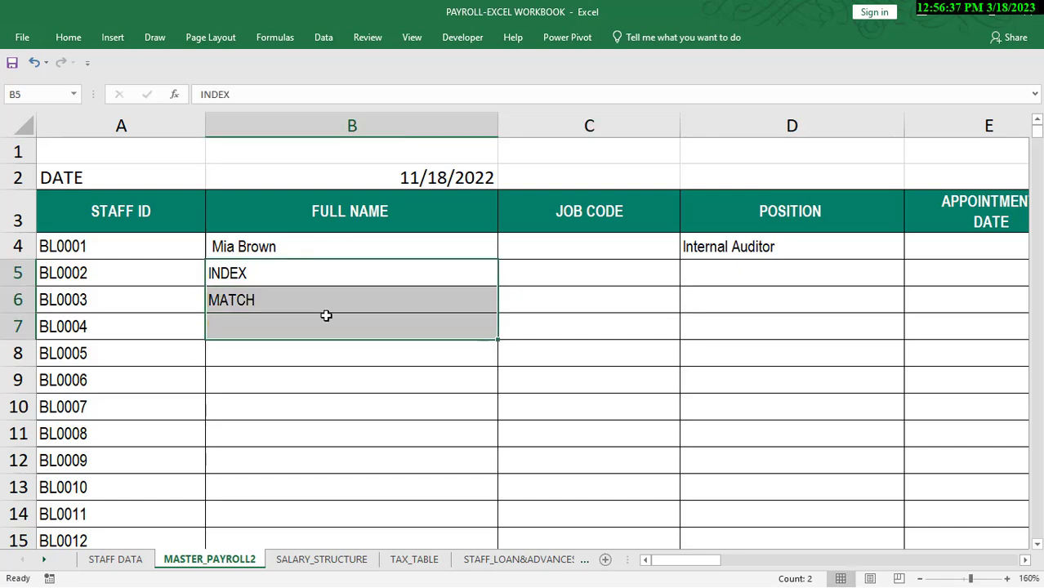
{"action": "left_click", "coordinate": [338, 266]}
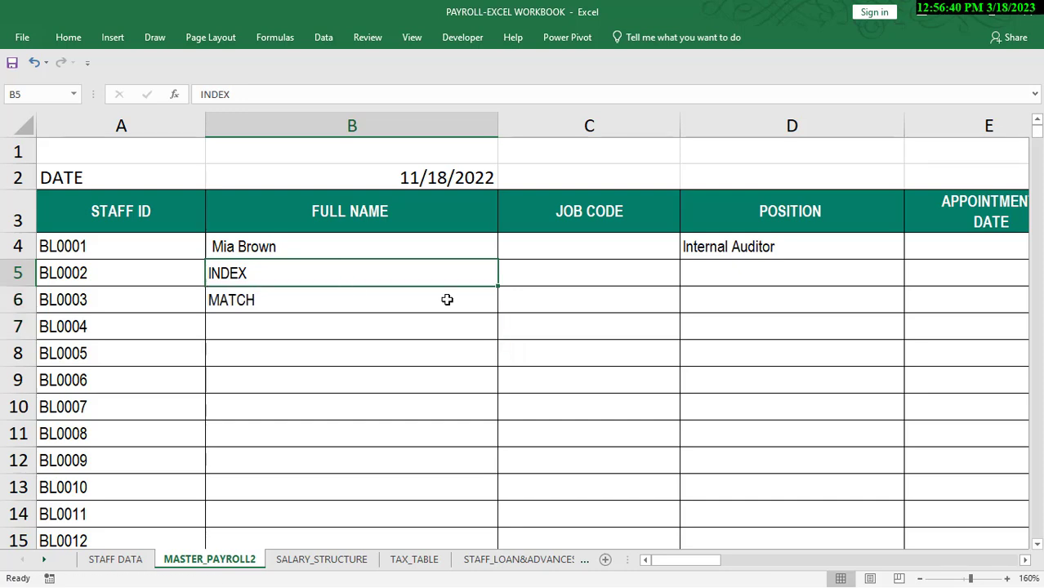
Start an INDEX formula in C5 to view the function's argument syntax, and cancel the entry
{"action": "left_click", "coordinate": [545, 280]}
{"action": "type", "text": "="}
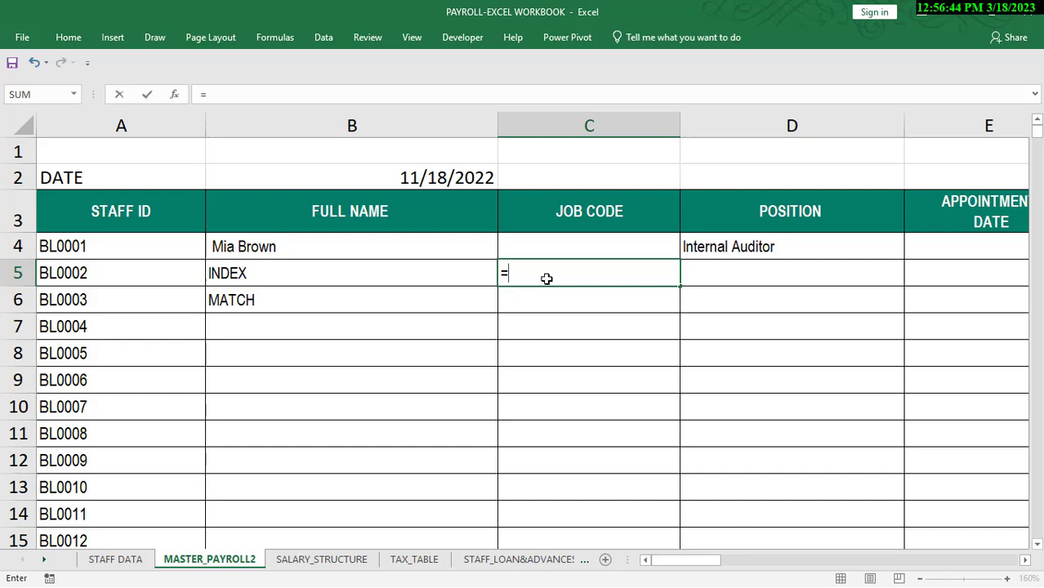
{"action": "type", "text": "V"}
{"action": "key", "text": "BackSpace"}
{"action": "type", "text": "IN"}
{"action": "double_click", "coordinate": [544, 294]}
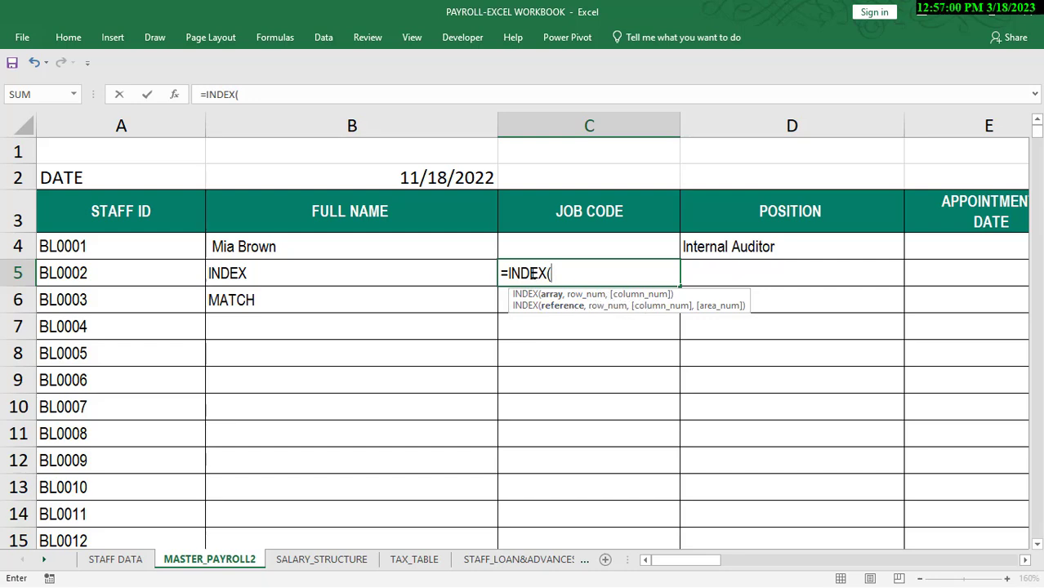
{"action": "key", "text": "Escape"}
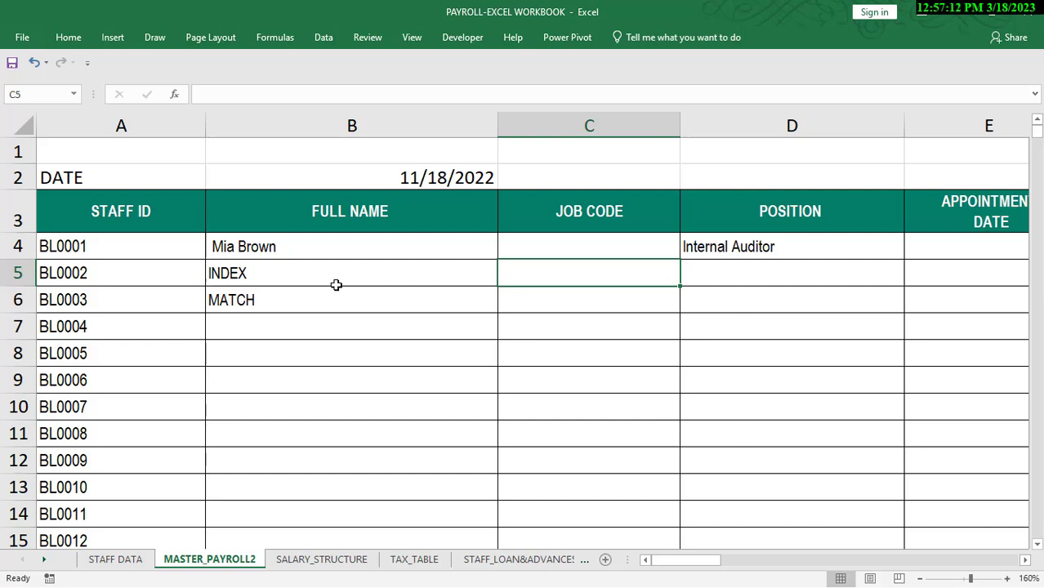
Create a new blank workbook and enter the numbers 1 to 5 across cells E2:I2
{"action": "key", "text": "ctrl+n"}
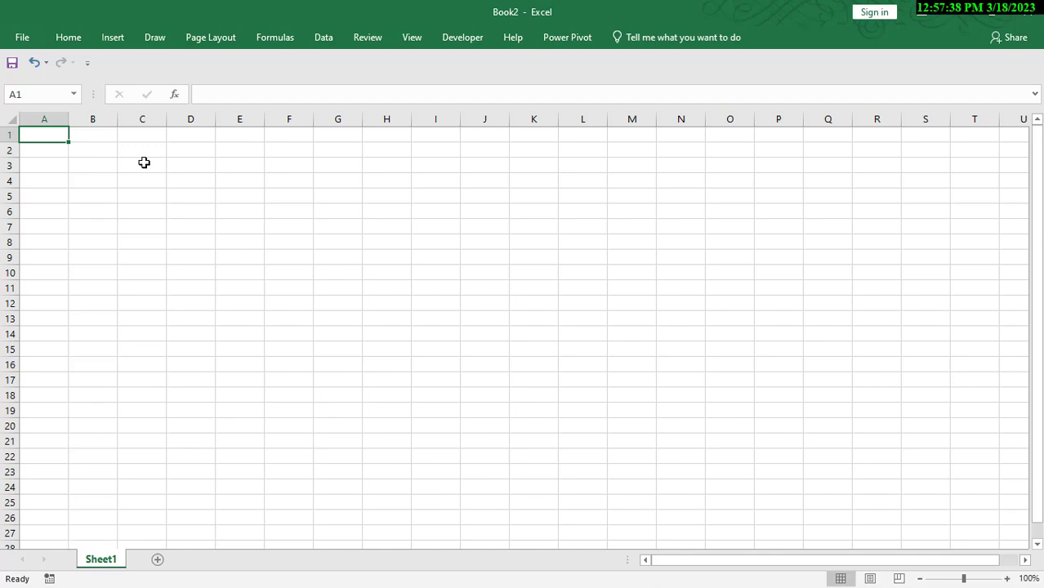
{"action": "left_click", "coordinate": [246, 152]}
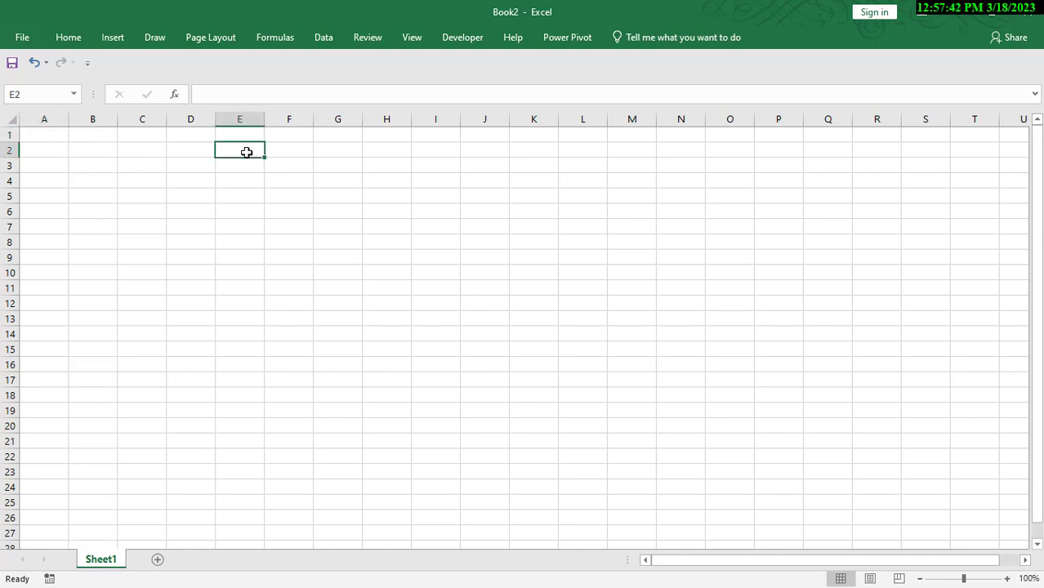
{"action": "type", "text": "1"}
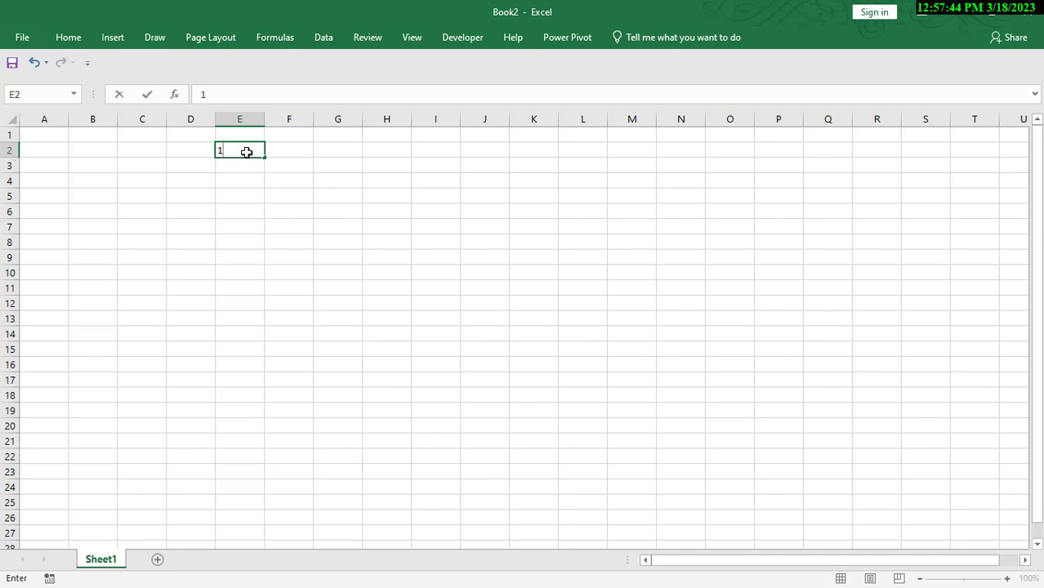
{"action": "key", "text": "Tab"}
{"action": "type", "text": "2"}
{"action": "key", "text": "Tab"}
{"action": "type", "text": "3"}
{"action": "key", "text": "Tab"}
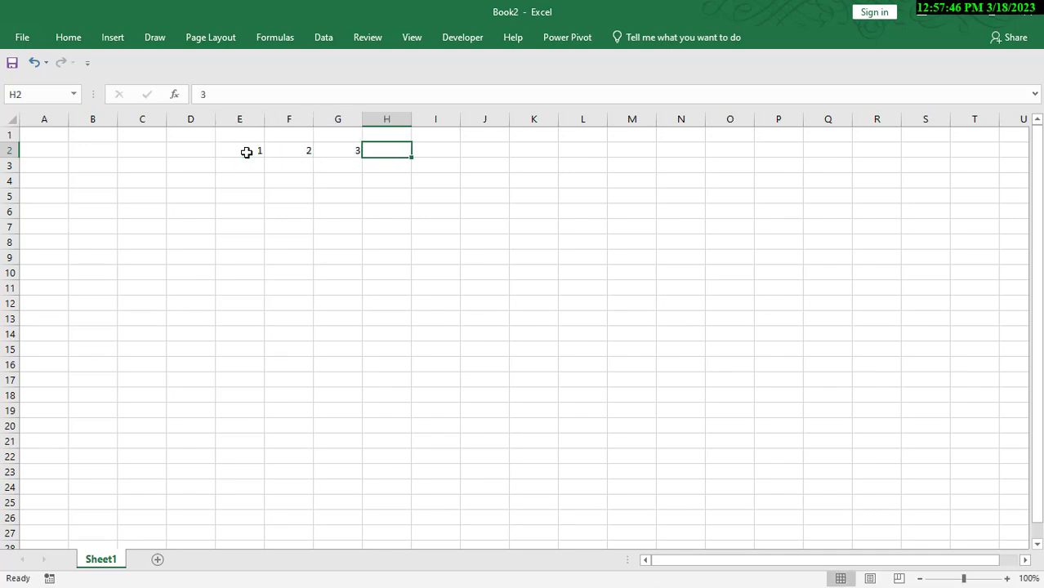
{"action": "type", "text": "4"}
{"action": "key", "text": "Tab"}
{"action": "type", "text": "5"}
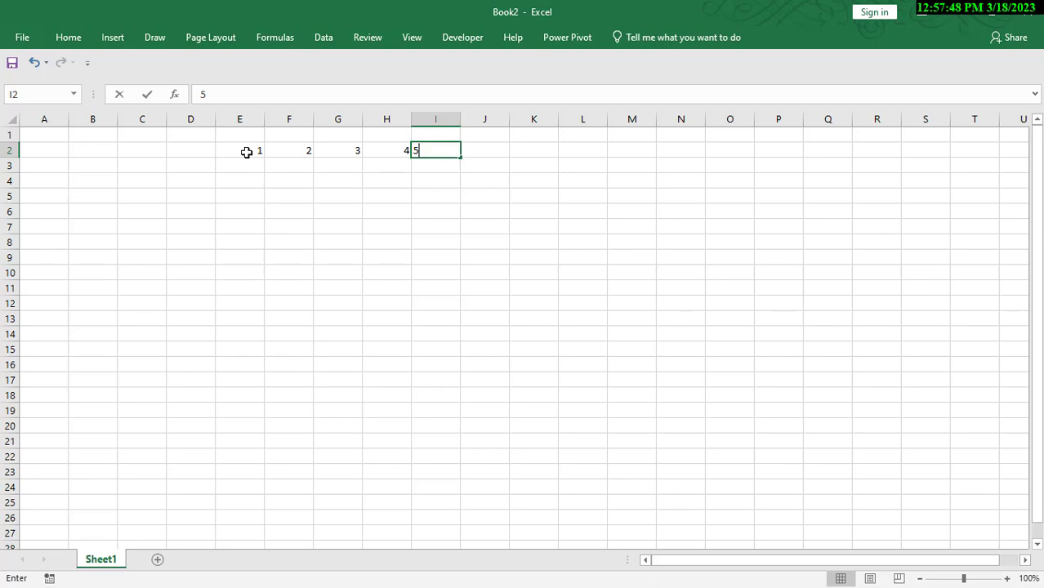
{"action": "key", "text": "Return"}
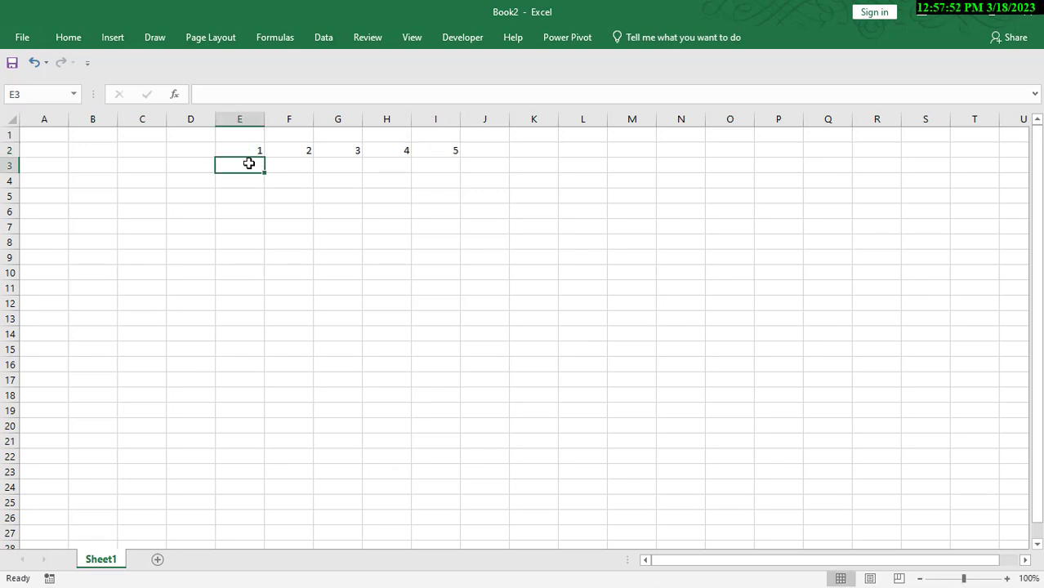
Enter the numbers 1, 2 and 3 down cells E3:E5 below the first number of the row
{"action": "type", "text": "1"}
{"action": "key", "text": "Return"}
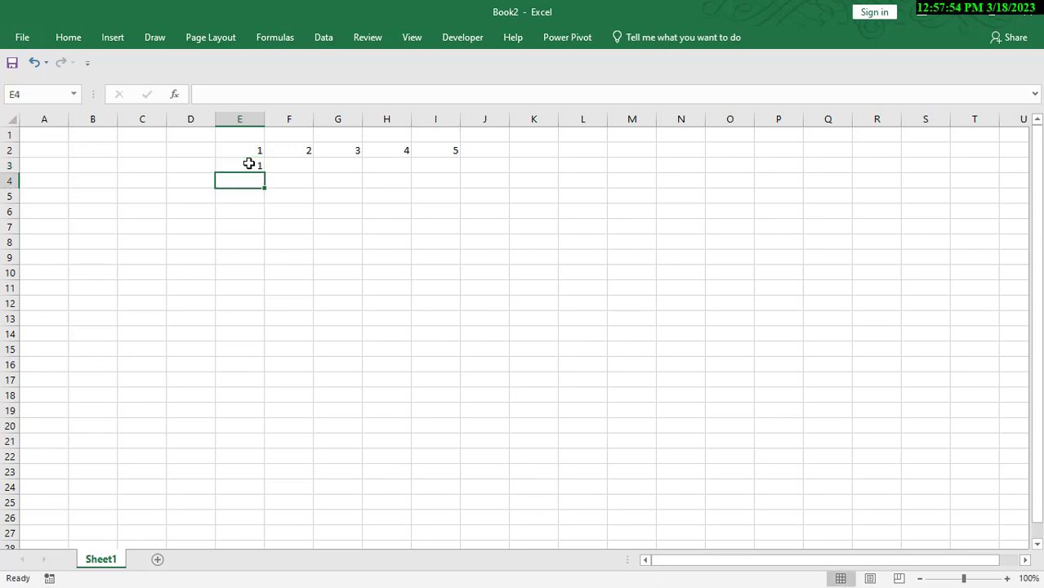
{"action": "type", "text": "2"}
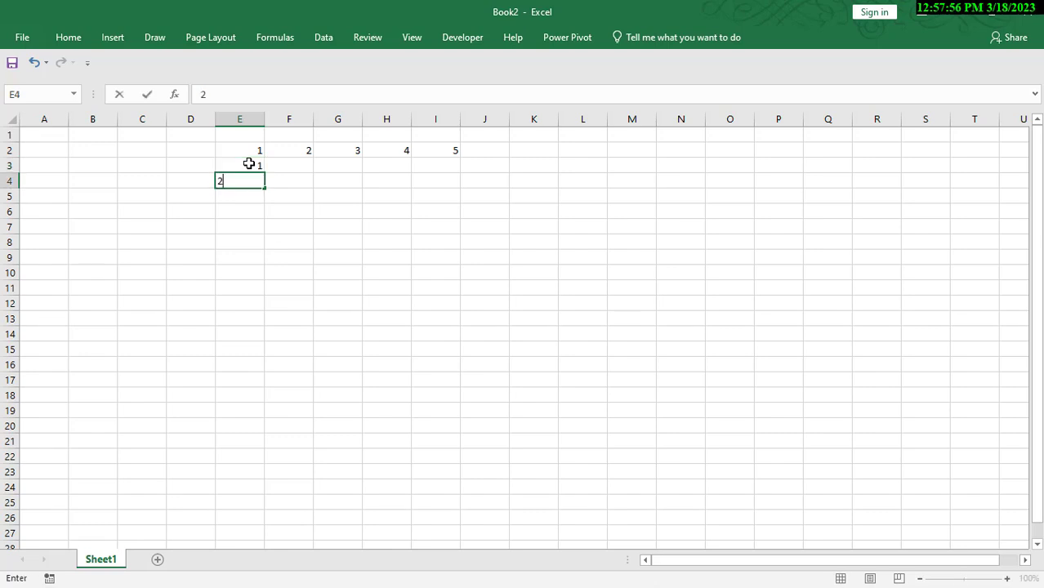
{"action": "key", "text": "Return"}
{"action": "type", "text": "3"}
{"action": "key", "text": "Return"}
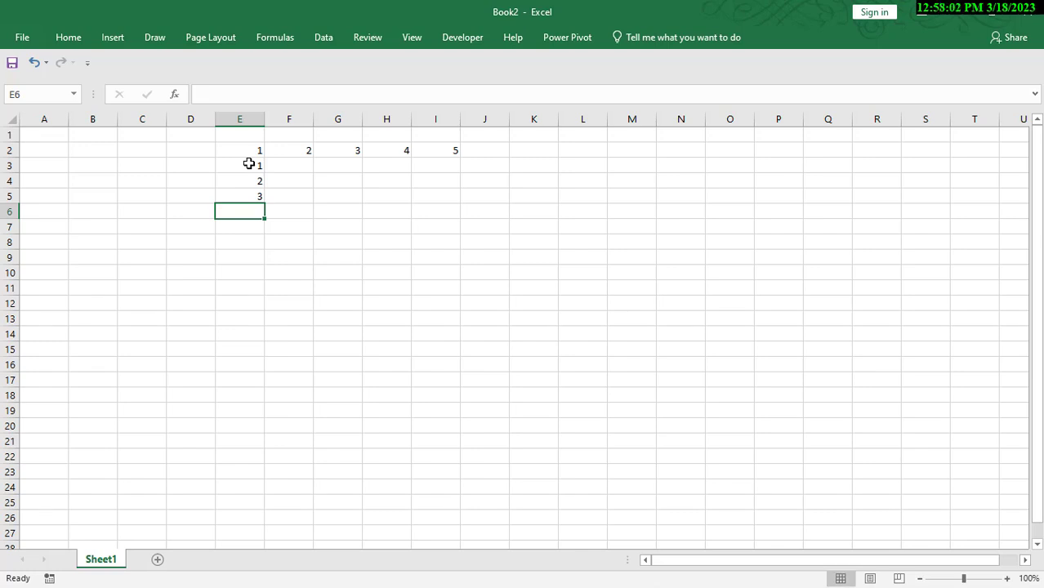
Enter a formula in F3 multiplying E$3 by F2, and copy it across F3:I5
{"action": "left_click", "coordinate": [311, 166]}
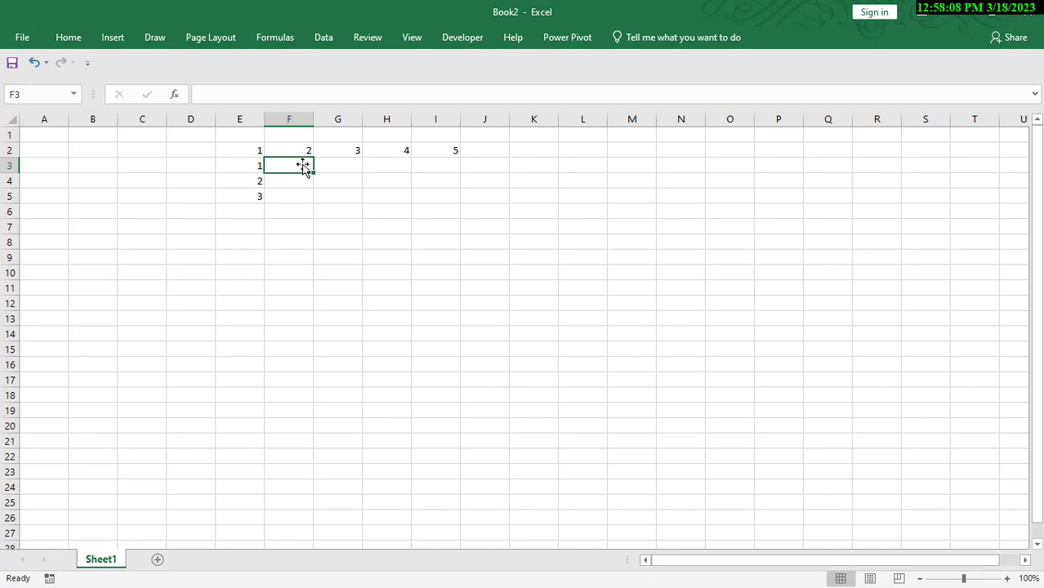
{"action": "type", "text": "="}
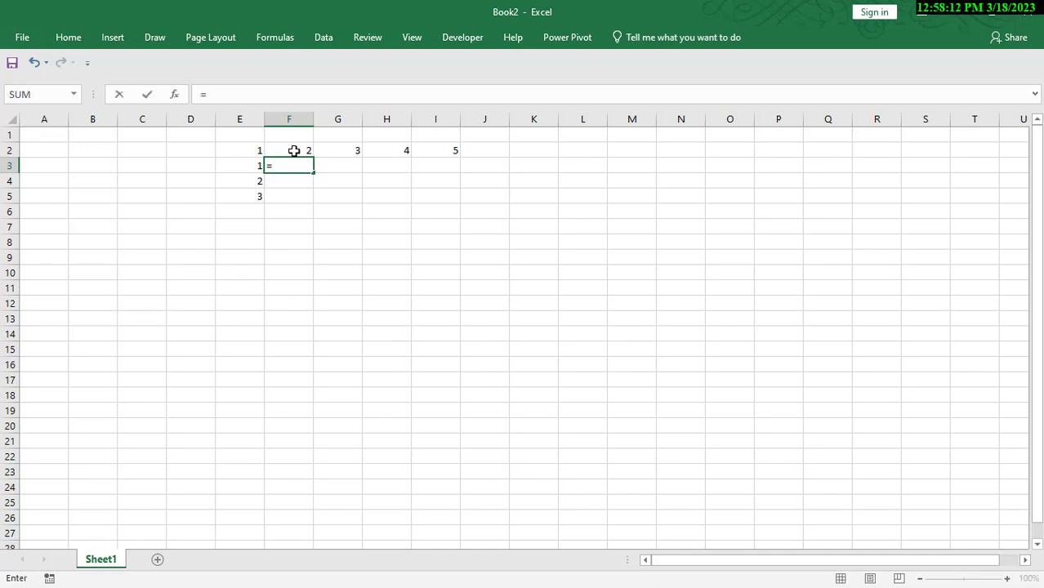
{"action": "type", "text": "E3*"}
{"action": "left_click", "coordinate": [290, 152]}
{"action": "left_click", "coordinate": [278, 166]}
{"action": "key", "text": "F4"}
{"action": "key", "text": "F4"}
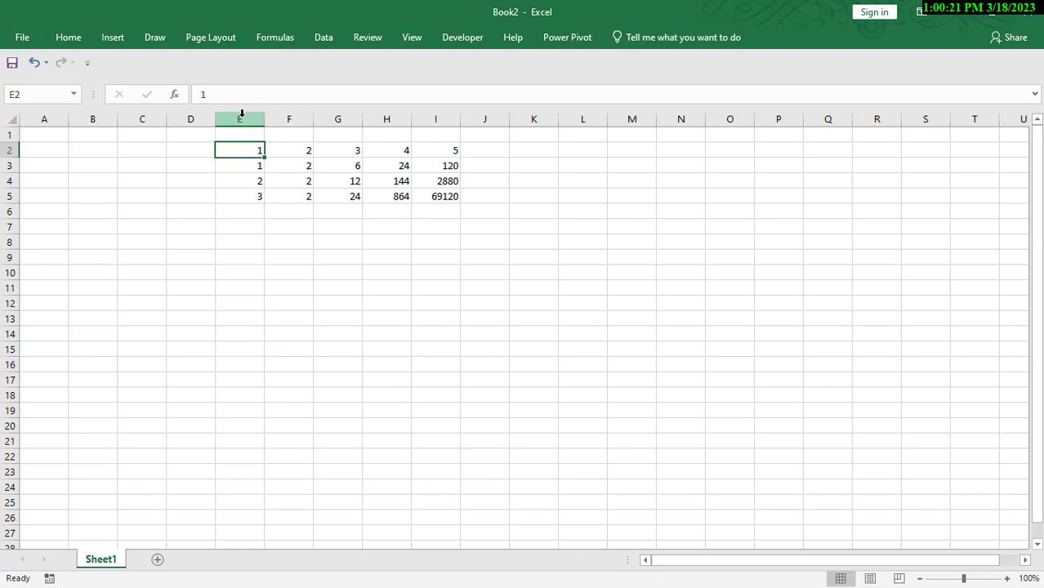
Examine how whole columns such as E and H and rows 1, 2, 3 and 7 cross the number grid
{"action": "left_click", "coordinate": [242, 114]}
{"action": "left_click", "coordinate": [396, 116]}
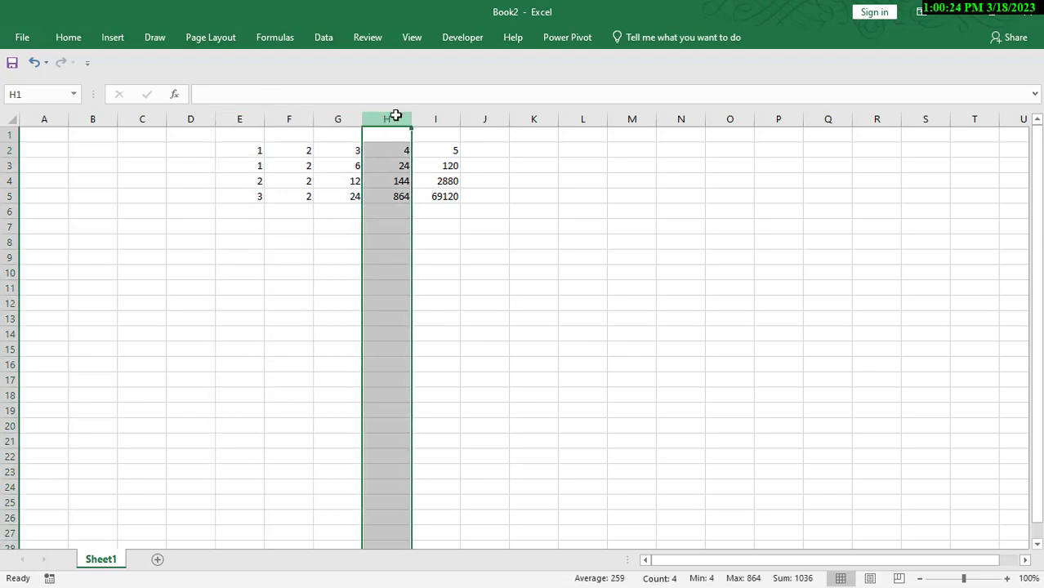
{"action": "left_click", "coordinate": [9, 150]}
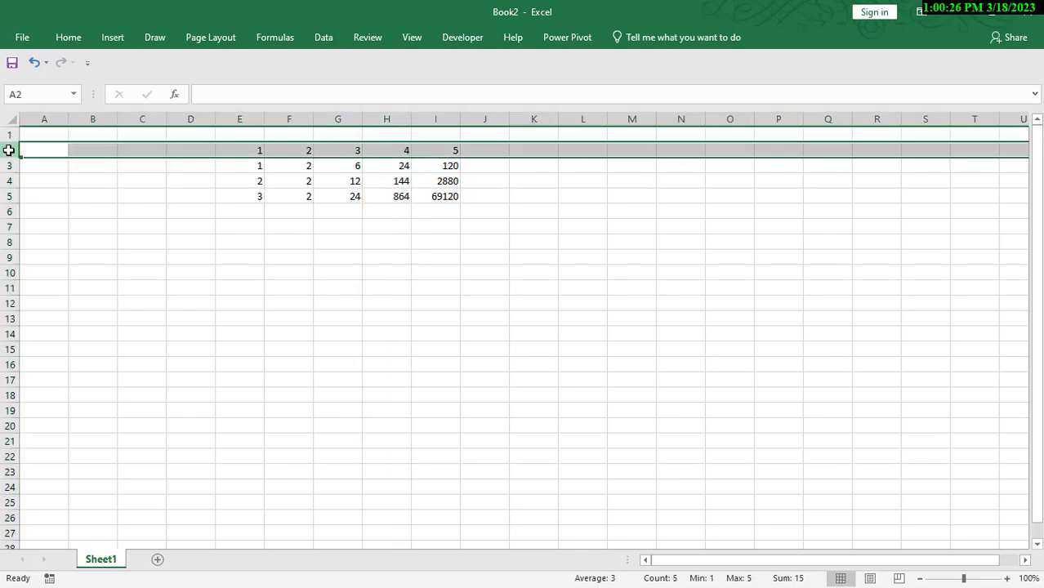
{"action": "left_click", "coordinate": [8, 166]}
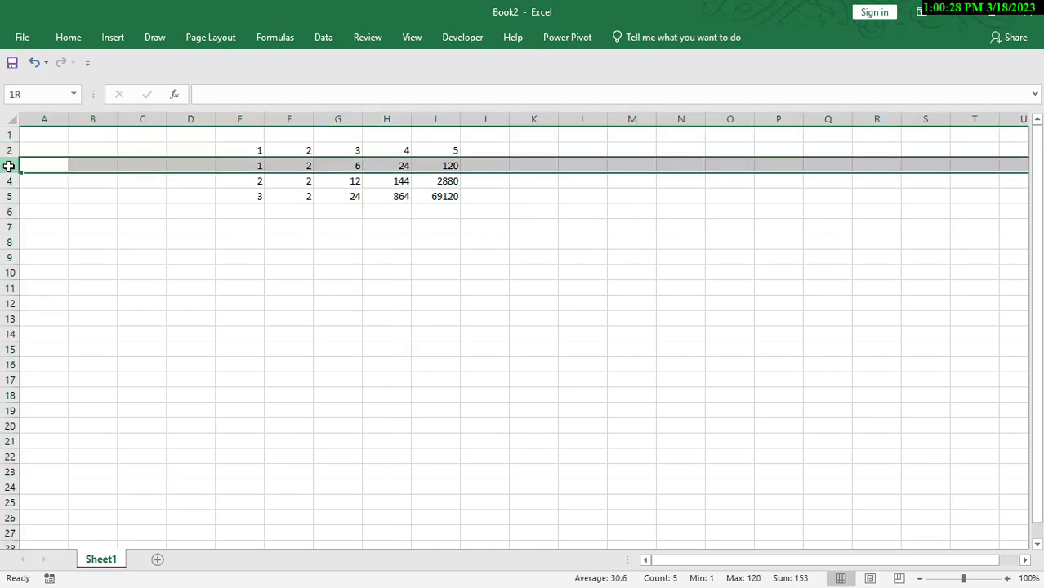
{"action": "left_click", "coordinate": [396, 114]}
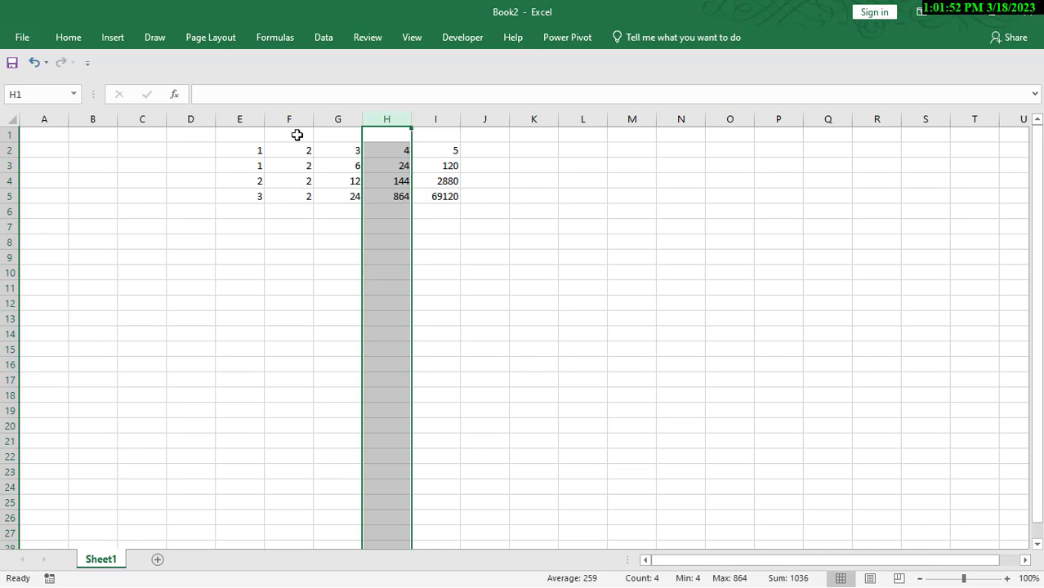
{"action": "left_click", "coordinate": [5, 134]}
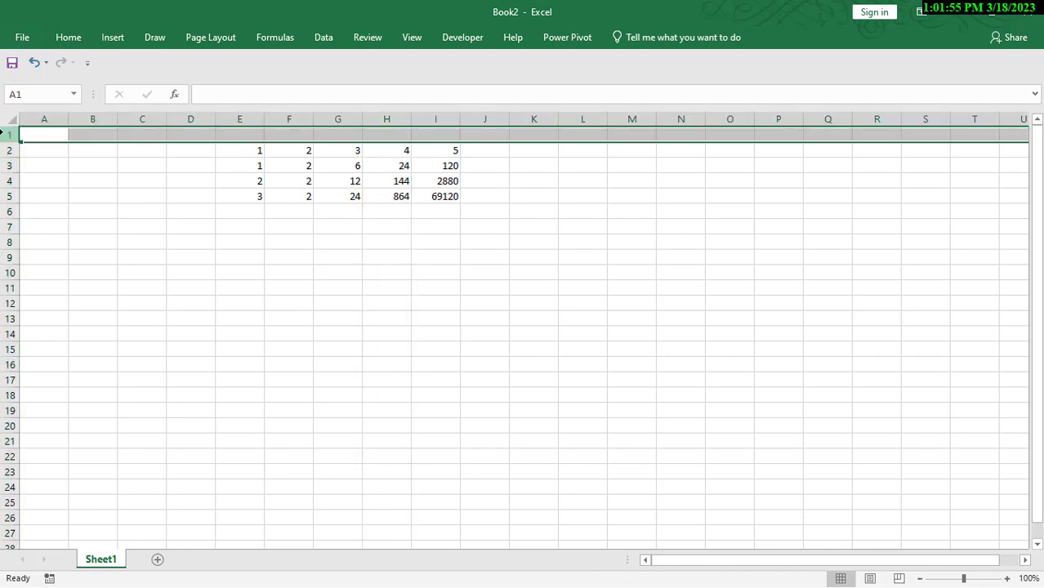
{"action": "left_click", "coordinate": [8, 151]}
{"action": "left_click_drag", "start_coordinate": [10, 188], "coordinate": [10, 187]}
{"action": "left_click", "coordinate": [8, 226]}
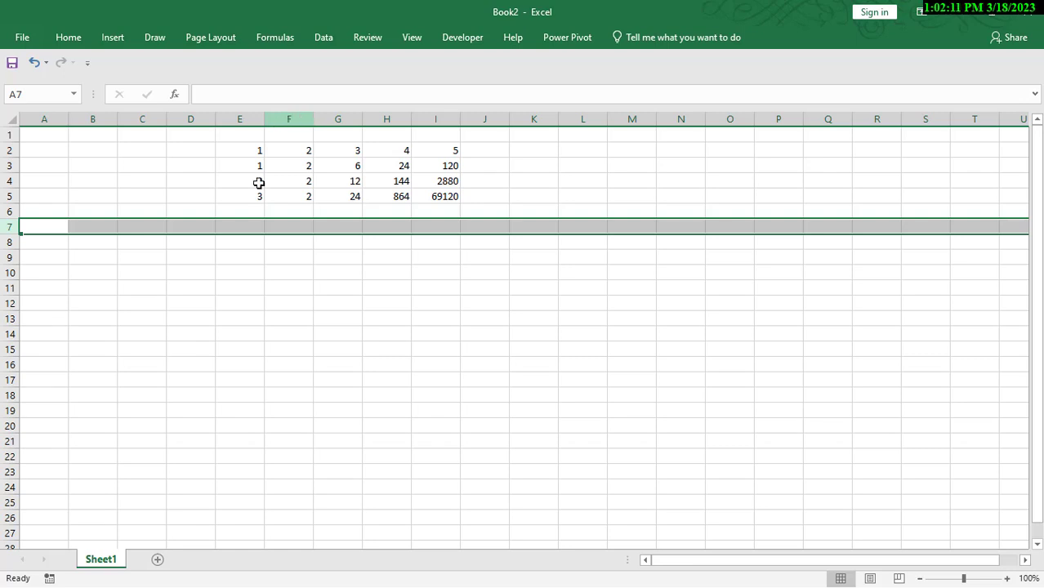
Examine the number grid as an array from E2, looking at cells G2 and H4 as row and column intersections
{"action": "left_click_drag", "start_coordinate": [230, 145], "coordinate": [446, 181]}
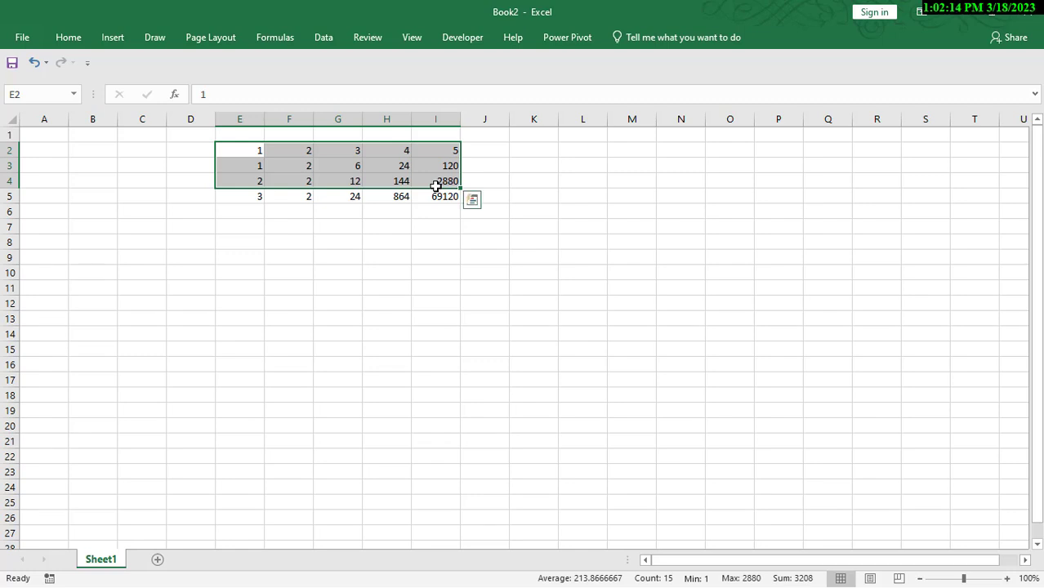
{"action": "left_click", "coordinate": [257, 152]}
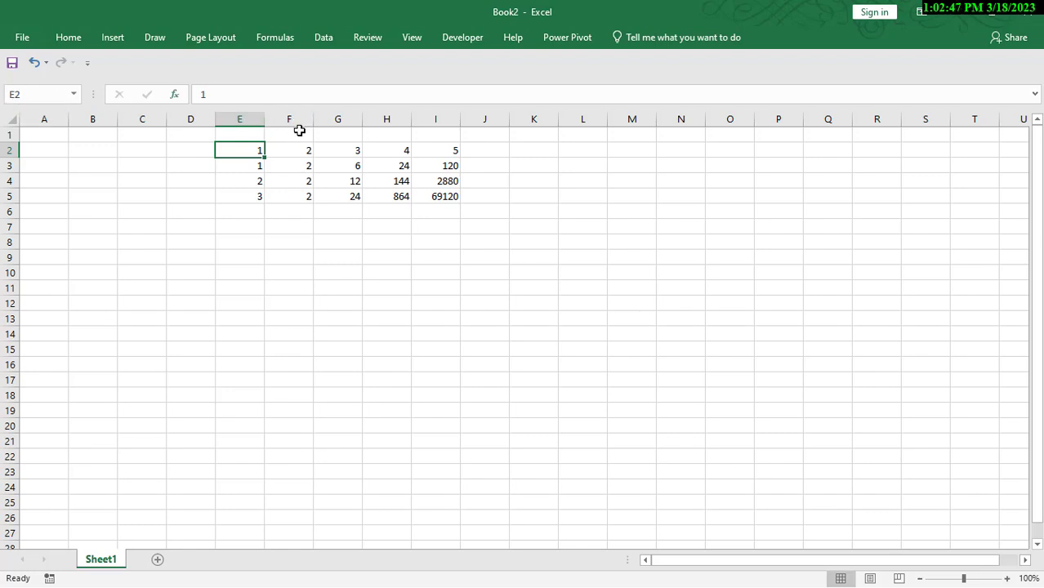
{"action": "left_click", "coordinate": [342, 155]}
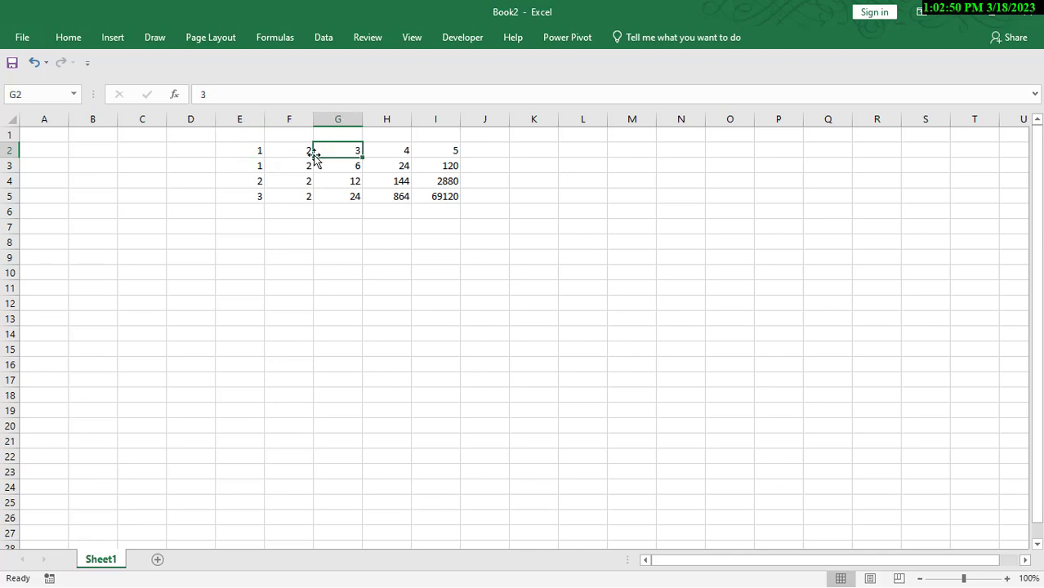
{"action": "left_click", "coordinate": [162, 179]}
{"action": "left_click", "coordinate": [146, 165]}
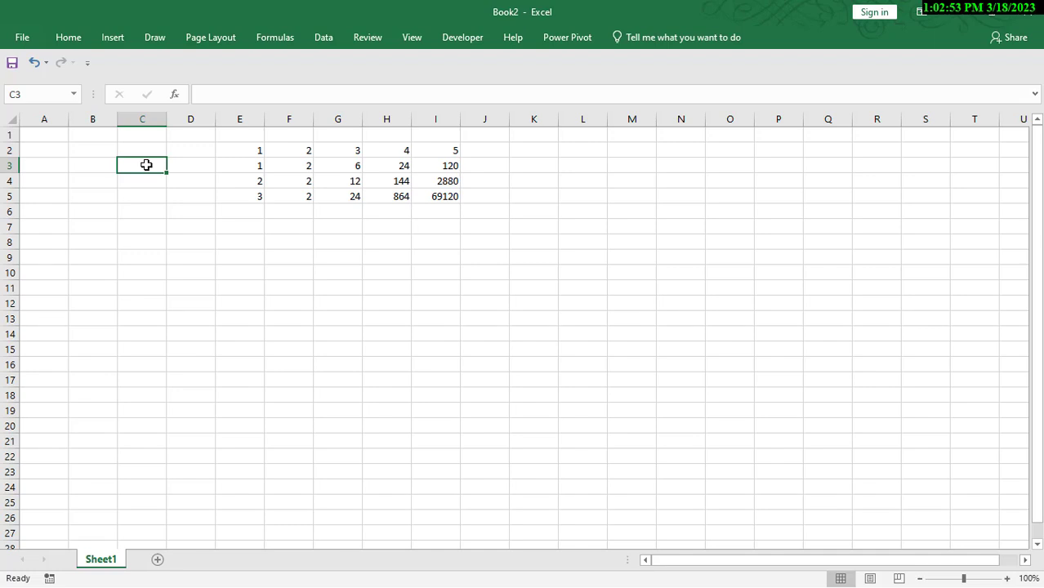
{"action": "left_click", "coordinate": [149, 224]}
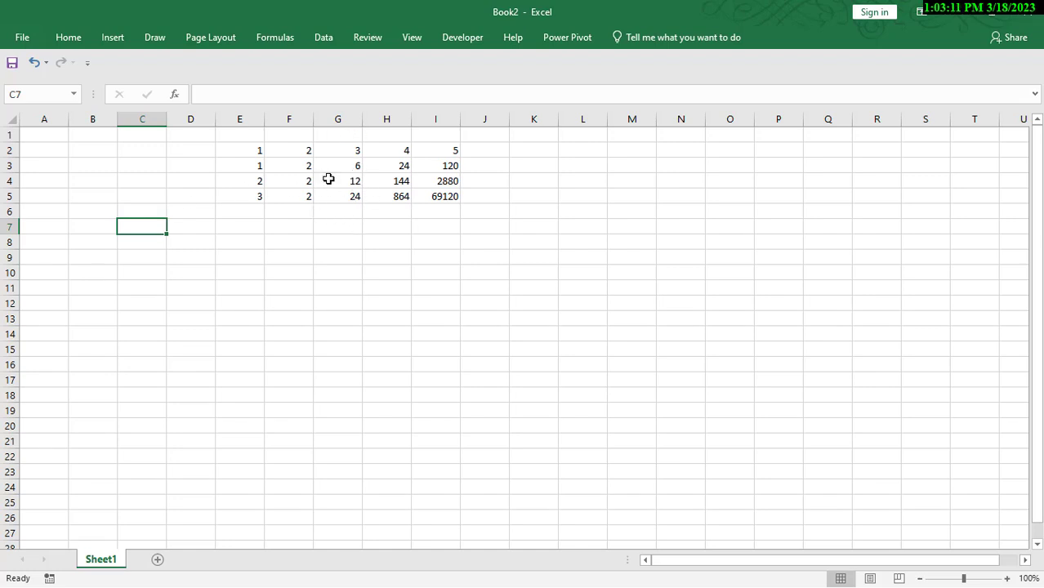
{"action": "left_click", "coordinate": [399, 182]}
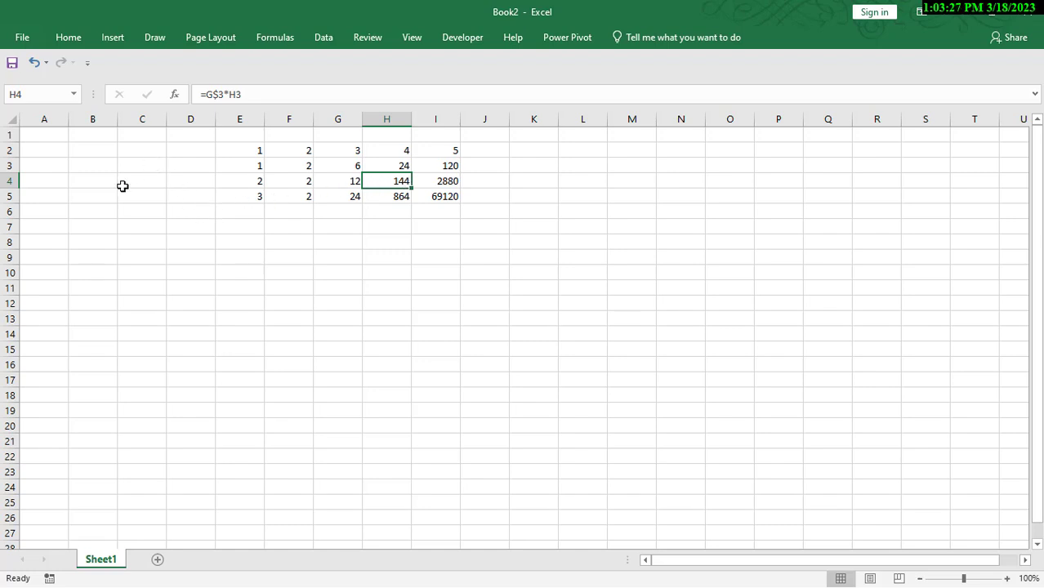
Apply the Accent1 cell style to cell B4, beside the number grid
{"action": "left_click_drag", "start_coordinate": [96, 179], "coordinate": [125, 178]}
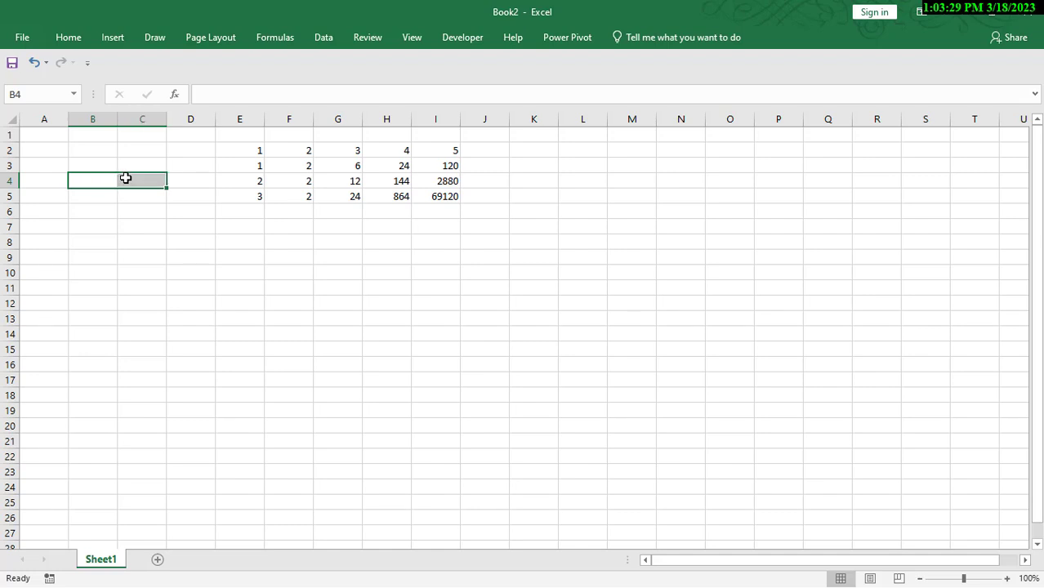
{"action": "left_click", "coordinate": [77, 38]}
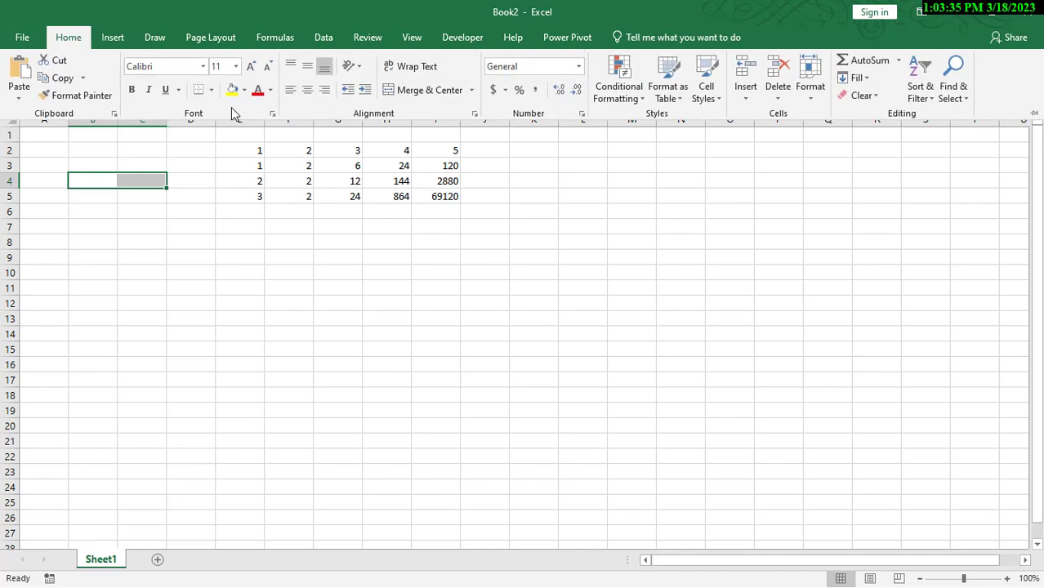
{"action": "left_click", "coordinate": [106, 174]}
{"action": "left_click", "coordinate": [105, 174]}
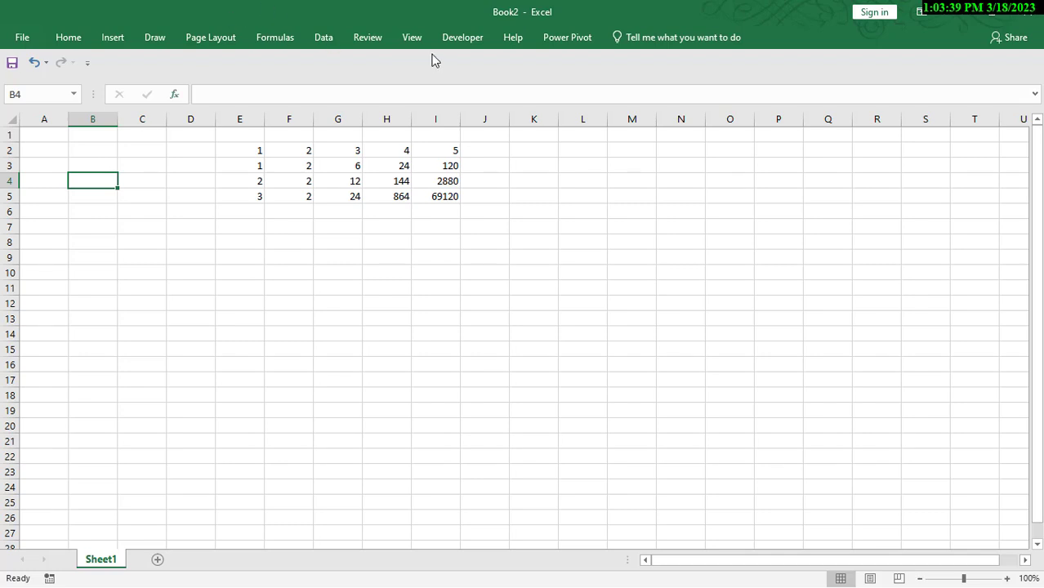
{"action": "left_click", "coordinate": [83, 39]}
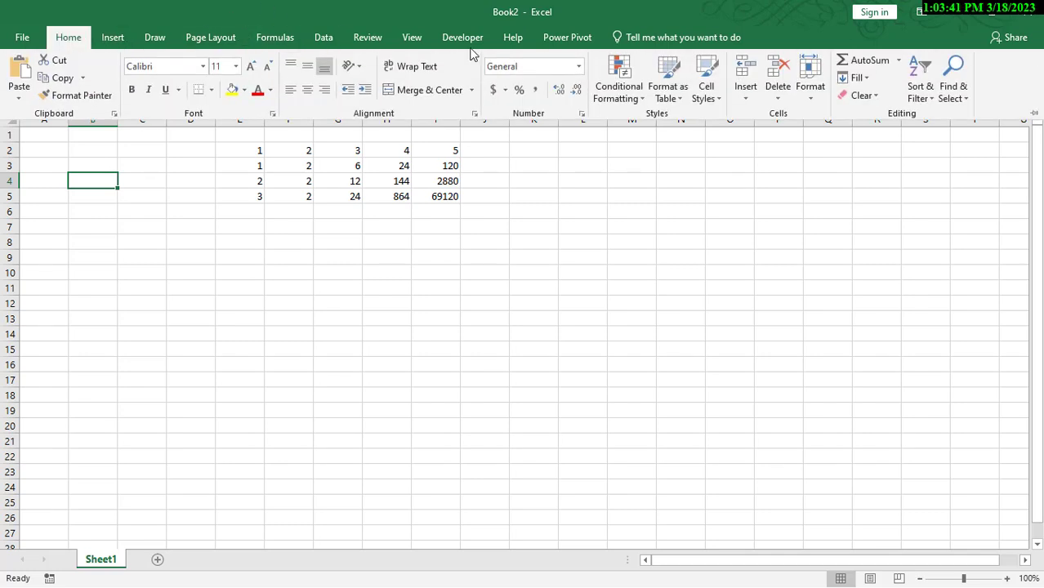
{"action": "left_click", "coordinate": [718, 100]}
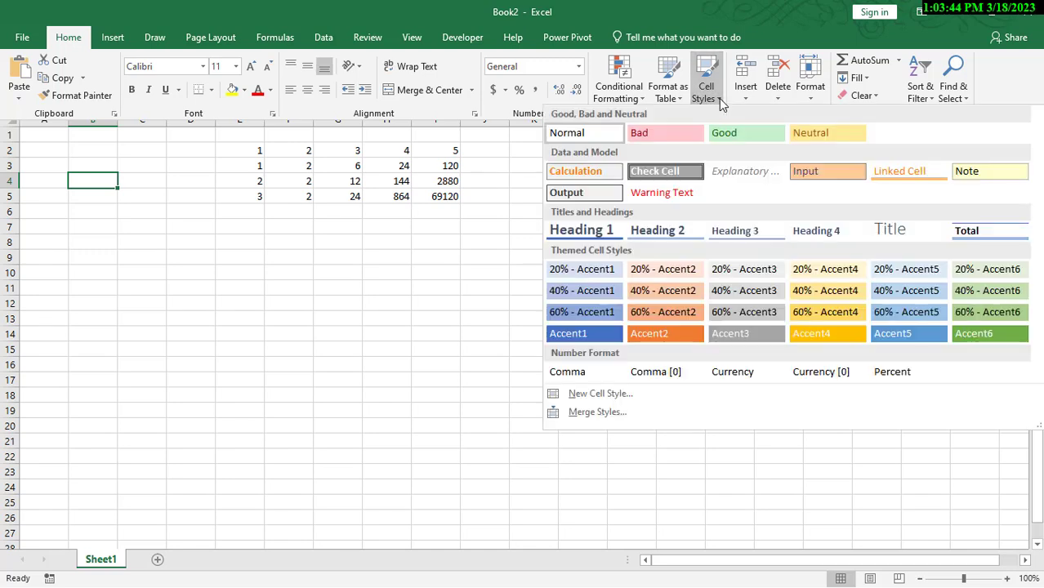
{"action": "left_click", "coordinate": [605, 334]}
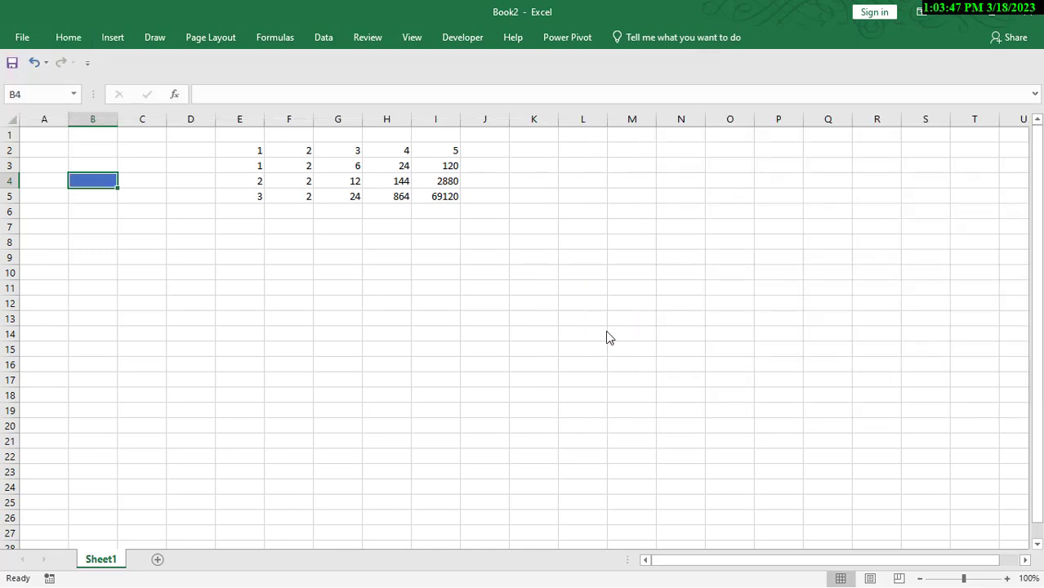
Apply the 20% - Accent1 cell style to cell C4
{"action": "left_click", "coordinate": [140, 180]}
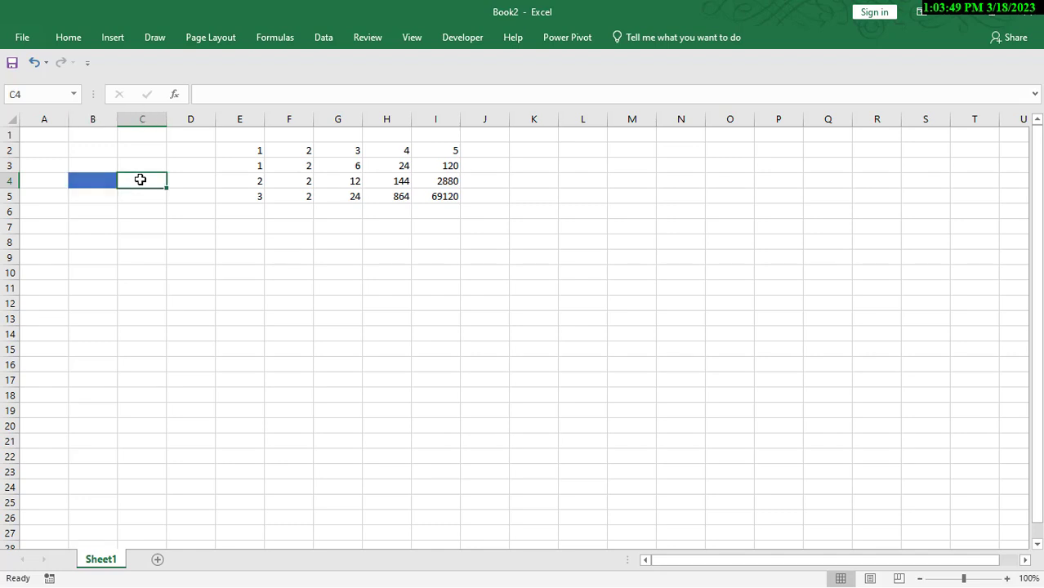
{"action": "left_click", "coordinate": [69, 37]}
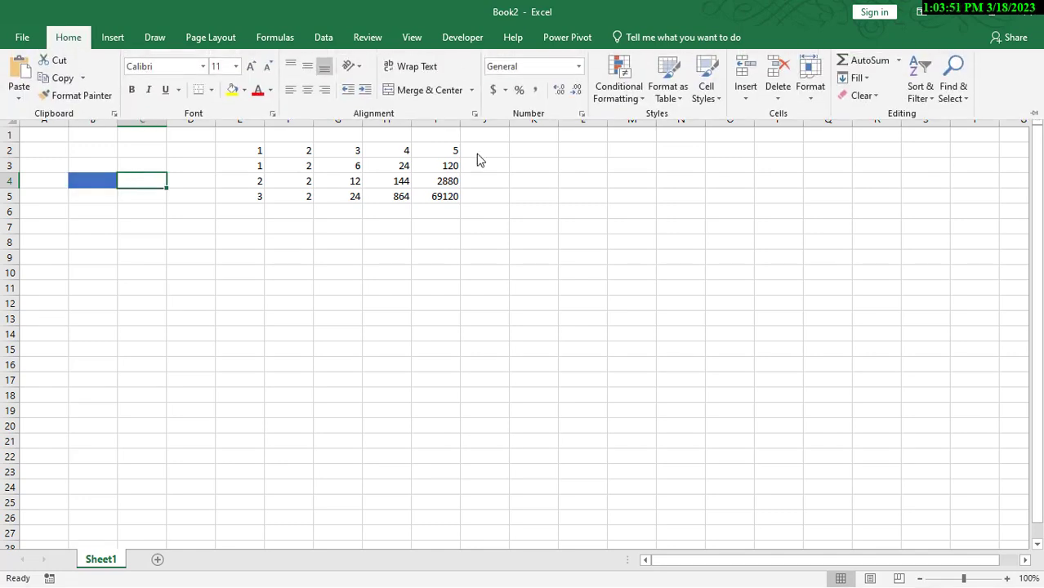
{"action": "left_click", "coordinate": [707, 96]}
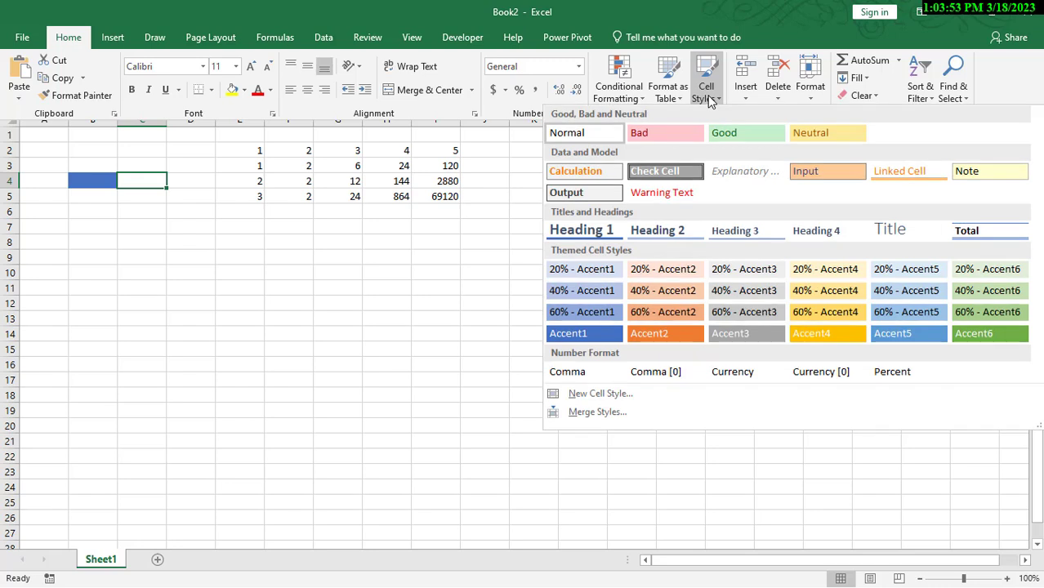
{"action": "left_click", "coordinate": [588, 270]}
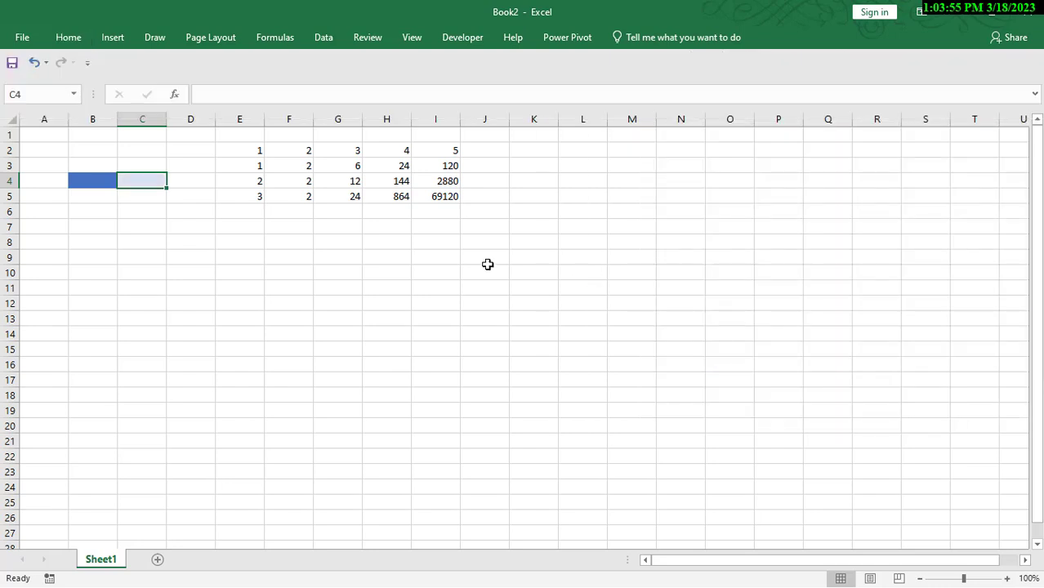
Label B4 INDEX and enter =INDEX(E2:I5,3,4) in C4 to return the grid value at row 3, column 4
{"action": "left_click", "coordinate": [101, 180]}
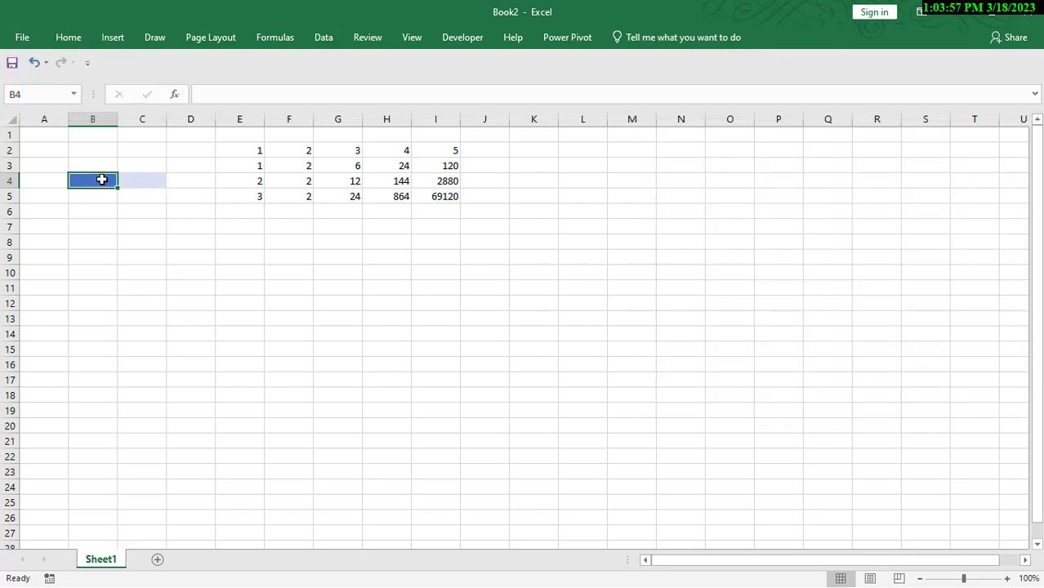
{"action": "type", "text": "INDEX"}
{"action": "left_click", "coordinate": [136, 181]}
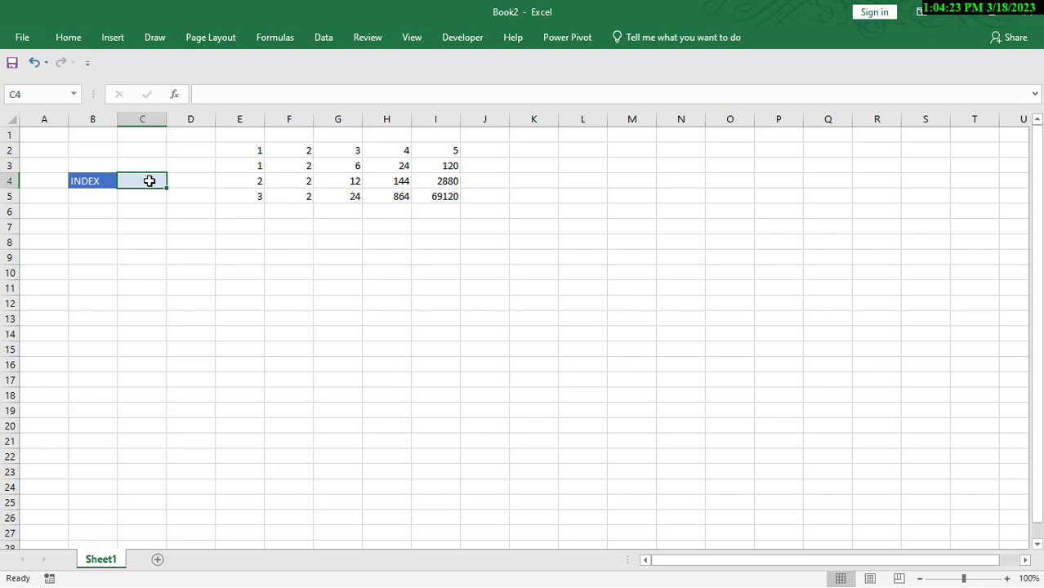
{"action": "type", "text": "=IND"}
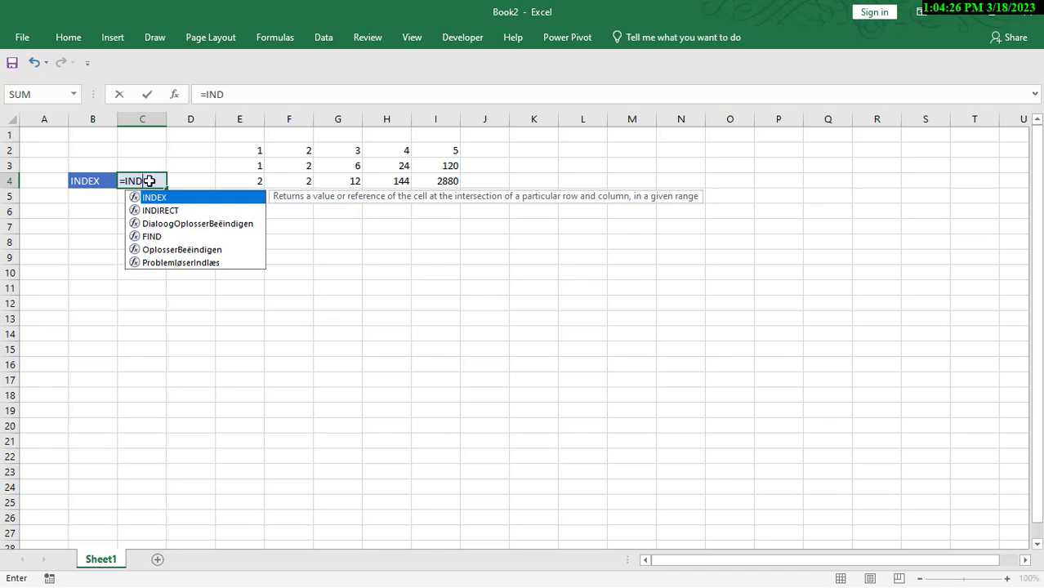
{"action": "key", "text": "Tab"}
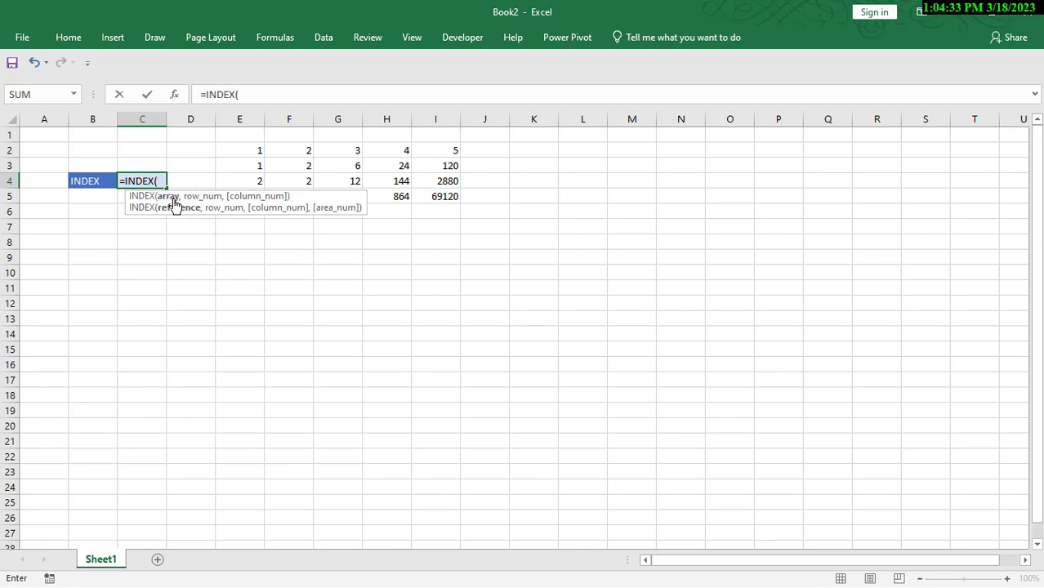
{"action": "left_click_drag", "start_coordinate": [258, 150], "coordinate": [443, 200]}
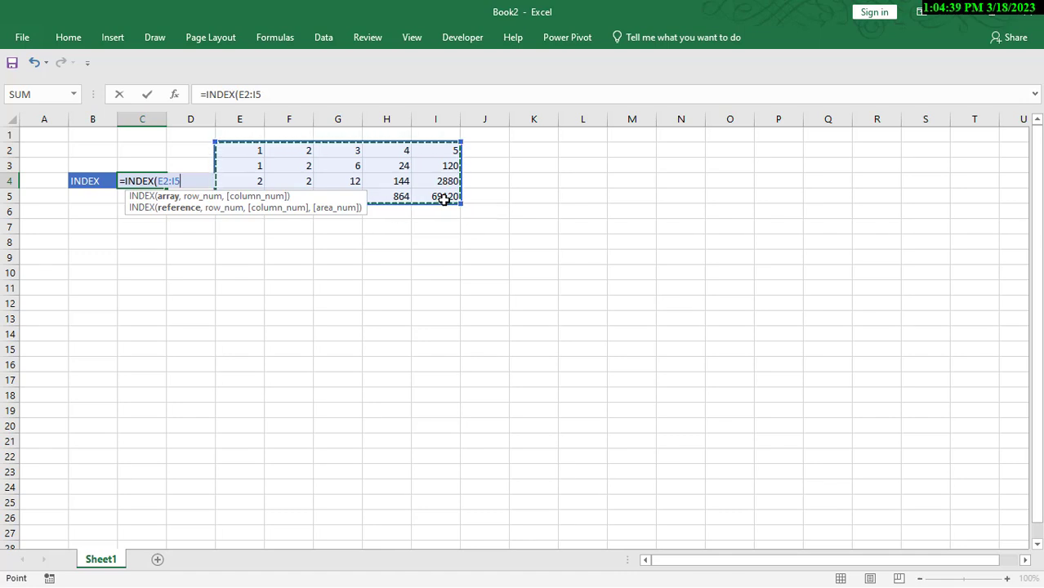
{"action": "type", "text": ",3"}
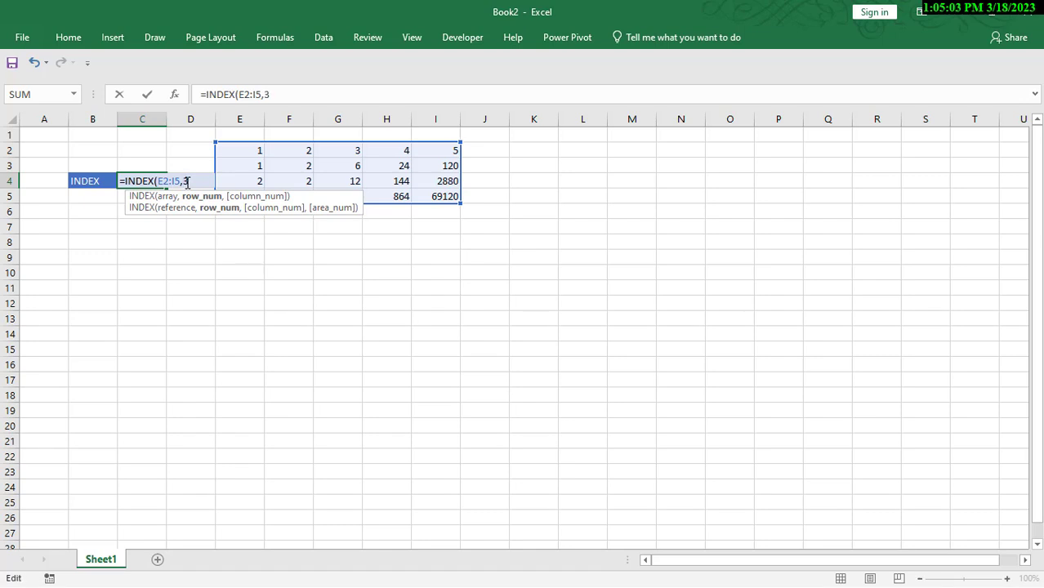
{"action": "type", "text": ",4"}
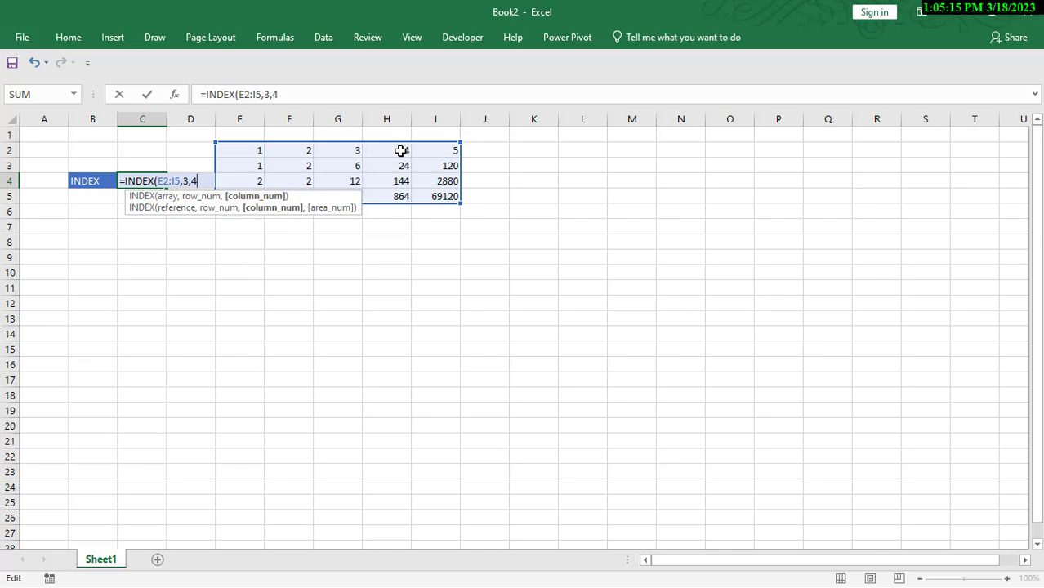
{"action": "type", "text": ")"}
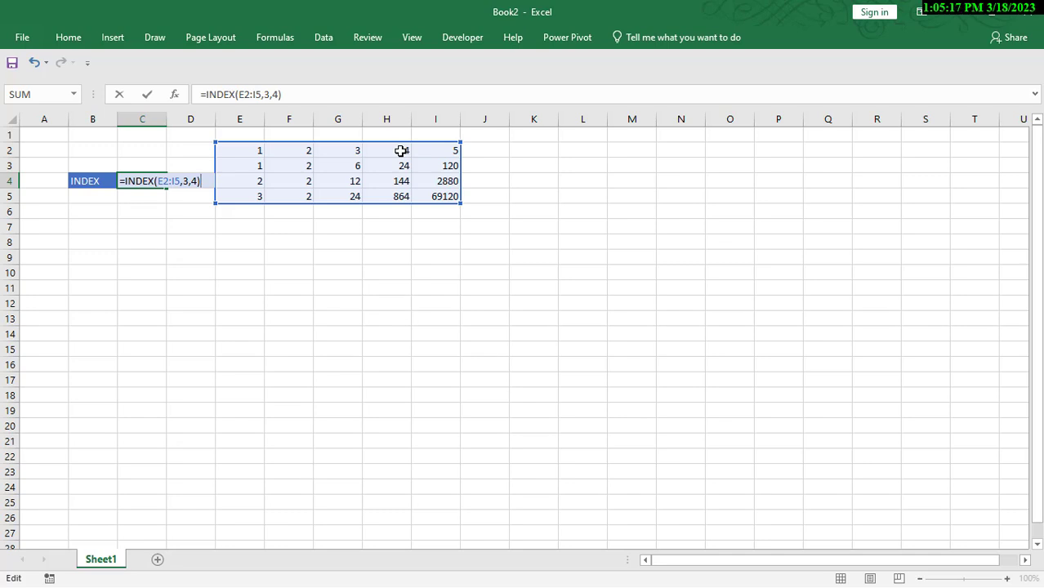
{"action": "key", "text": "Return"}
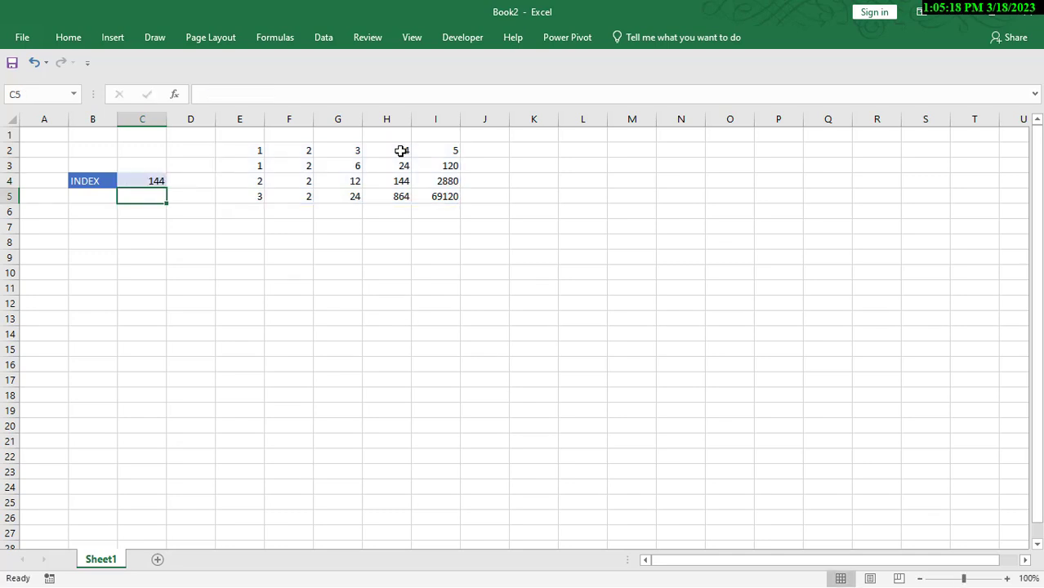
Examine the row and column number arguments of the INDEX formula in C4
{"action": "left_click", "coordinate": [146, 181]}
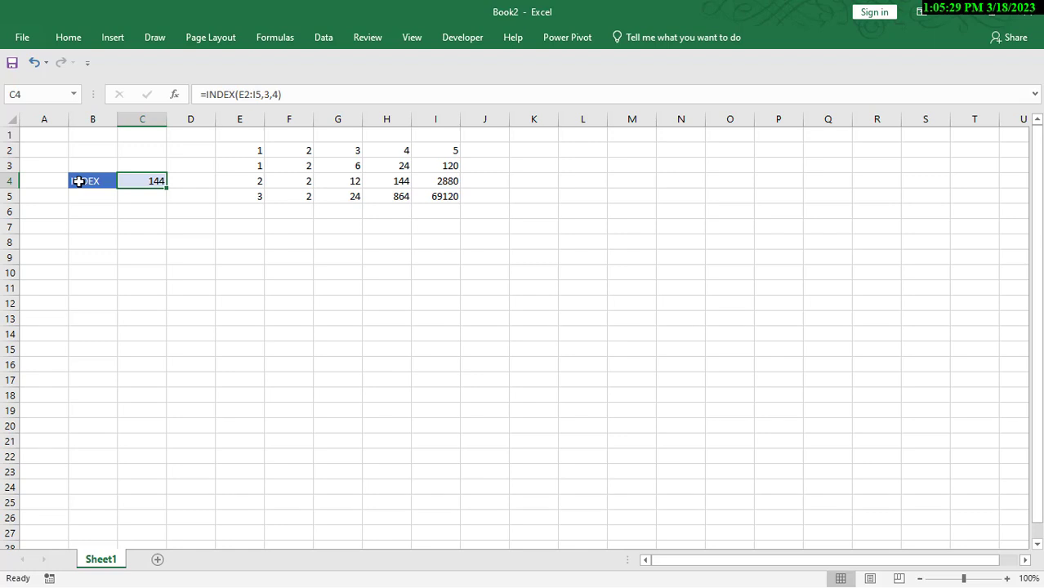
{"action": "double_click", "coordinate": [144, 181]}
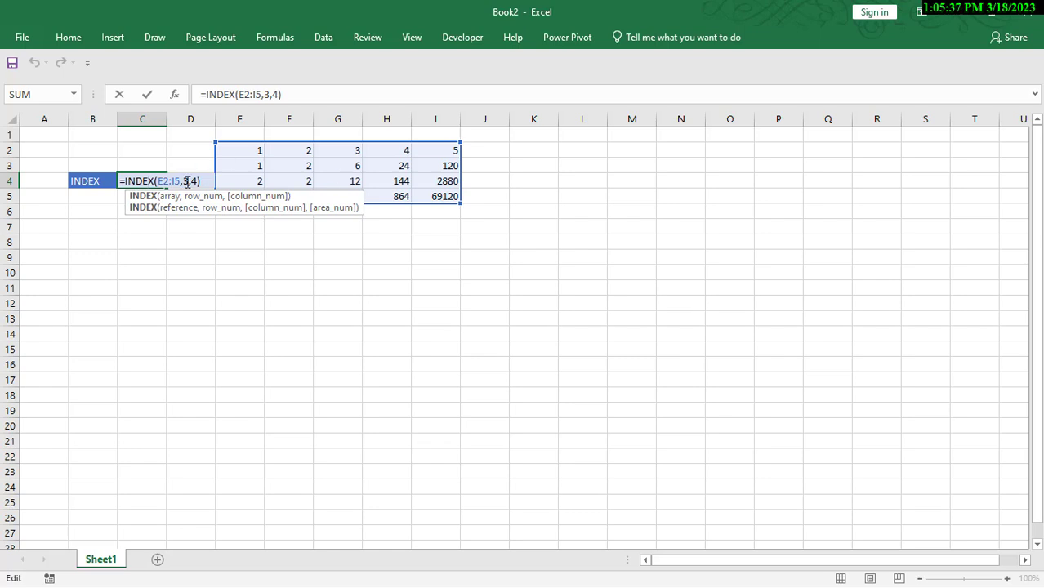
{"action": "left_click", "coordinate": [188, 181]}
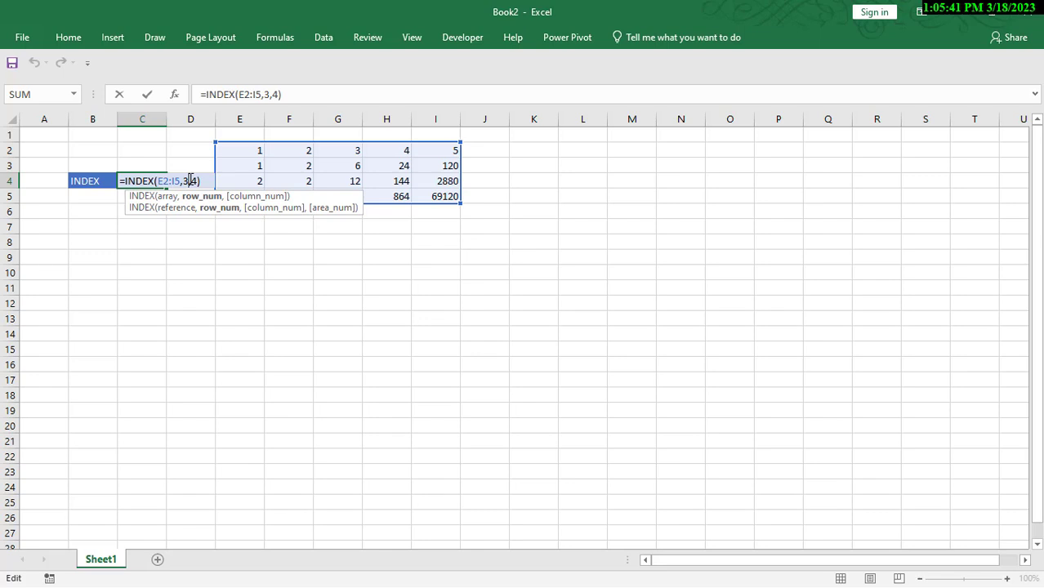
{"action": "left_click", "coordinate": [197, 180]}
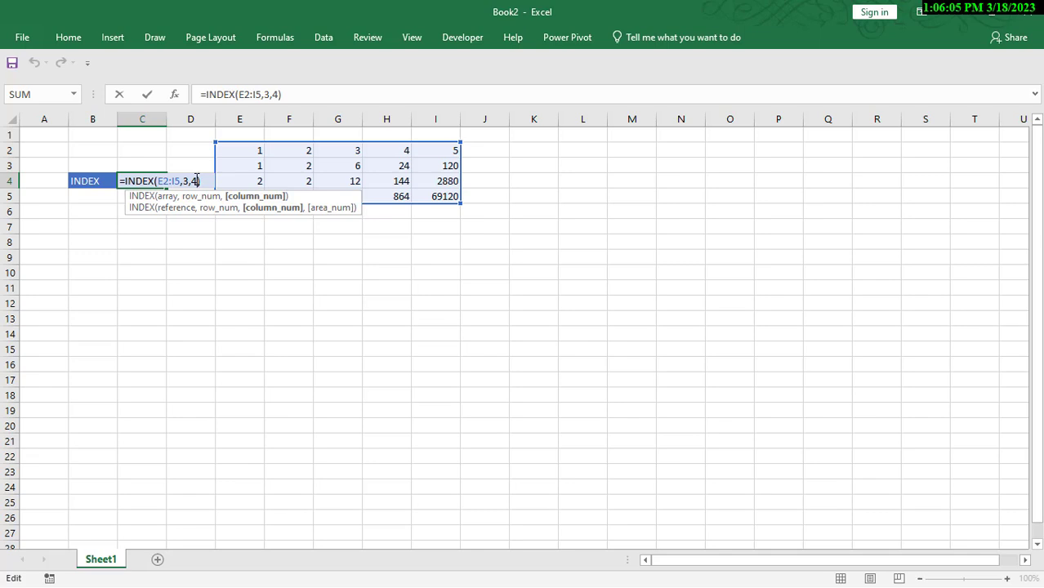
{"action": "key", "text": "Return"}
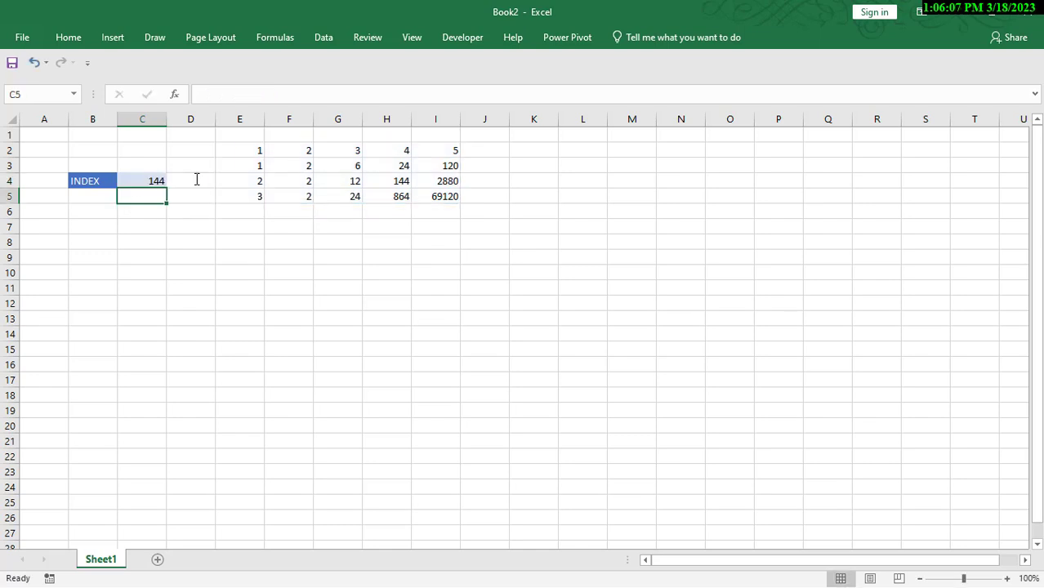
Copy the formatting of B4:C4 onto B5:C5 and label B5 MATCH
{"action": "left_click", "coordinate": [97, 194]}
{"action": "left_click_drag", "start_coordinate": [94, 180], "coordinate": [132, 182]}
{"action": "key", "text": "ctrl+c"}
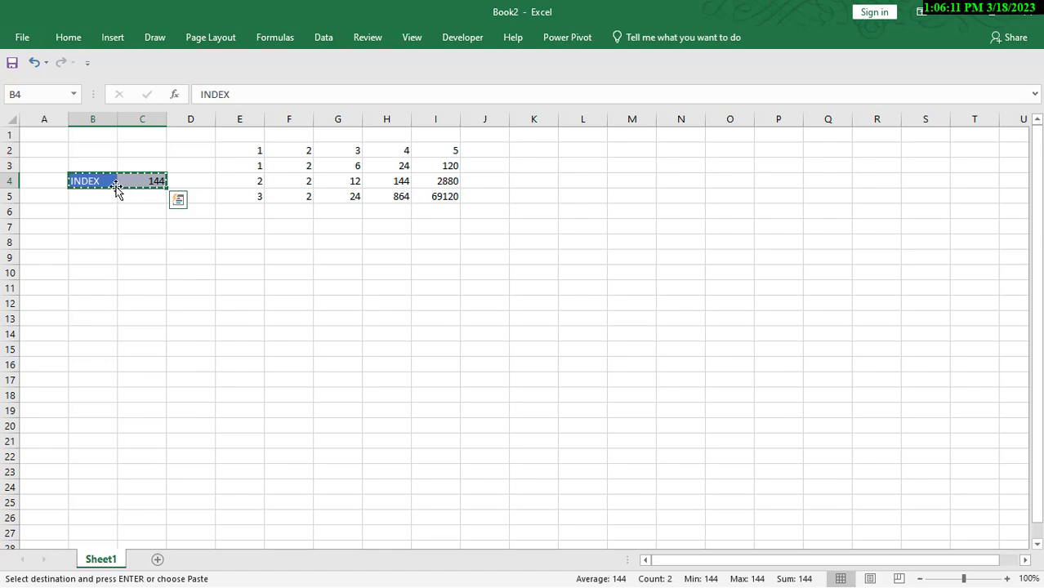
{"action": "left_click", "coordinate": [70, 39]}
{"action": "left_click", "coordinate": [70, 39]}
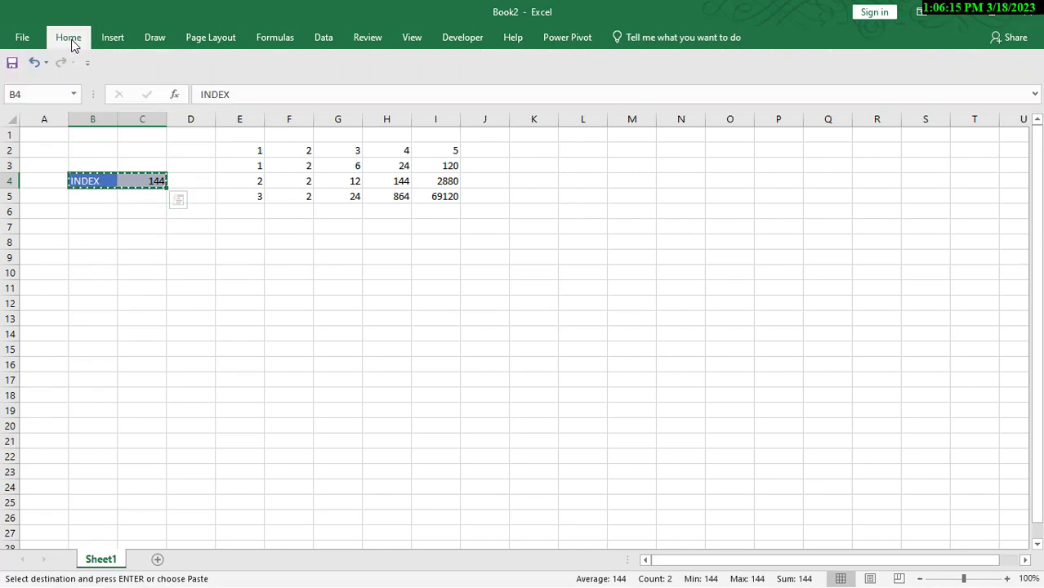
{"action": "left_click", "coordinate": [71, 40]}
{"action": "left_click", "coordinate": [76, 96]}
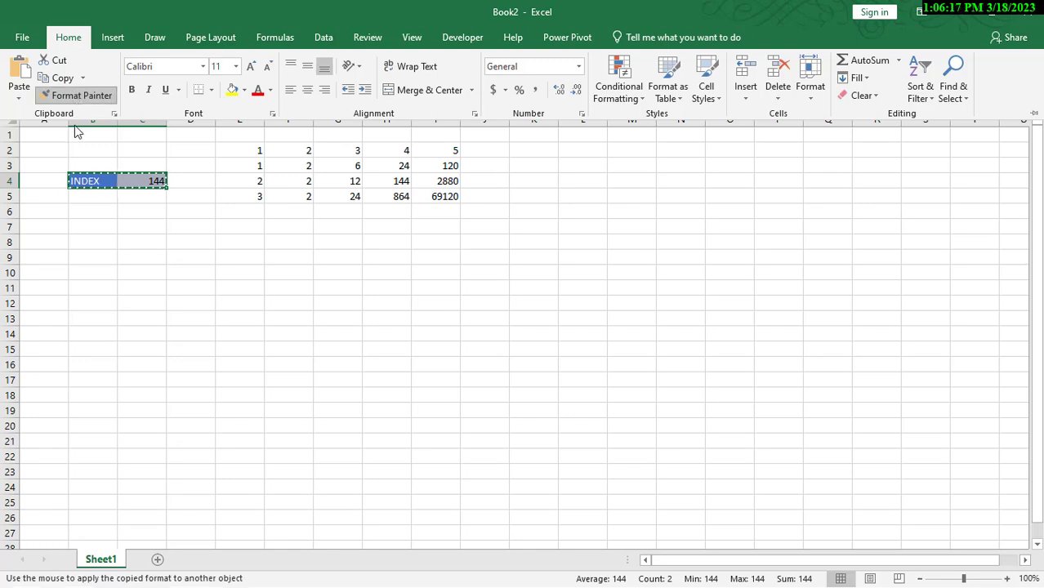
{"action": "left_click", "coordinate": [94, 196]}
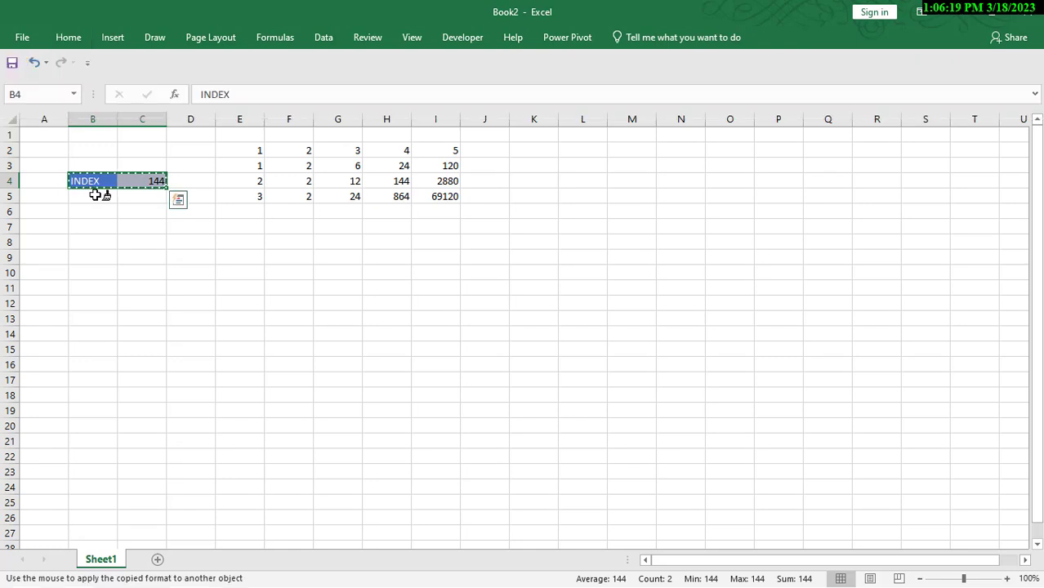
{"action": "left_click", "coordinate": [96, 196]}
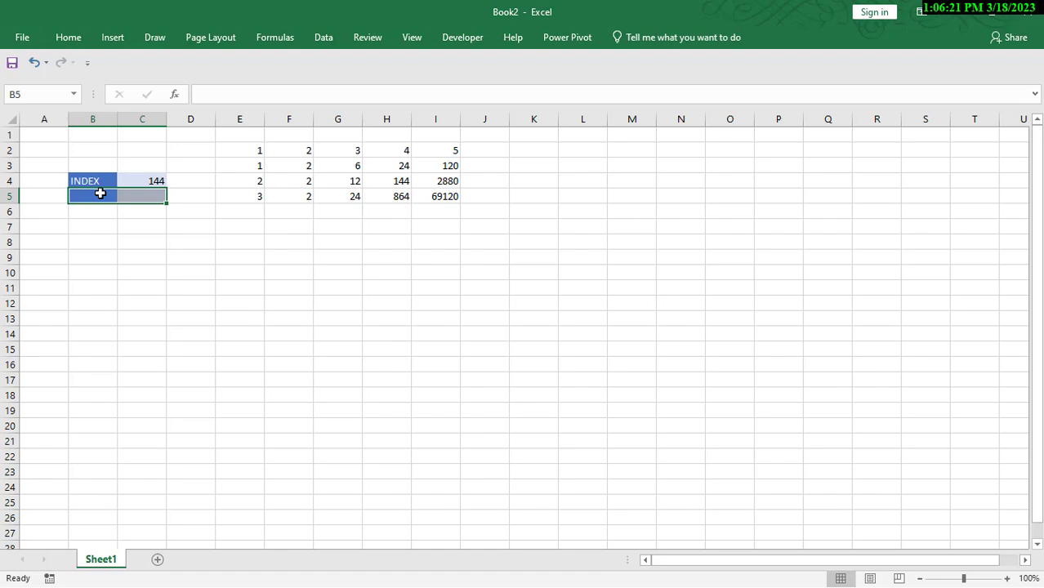
{"action": "type", "text": "MATCH"}
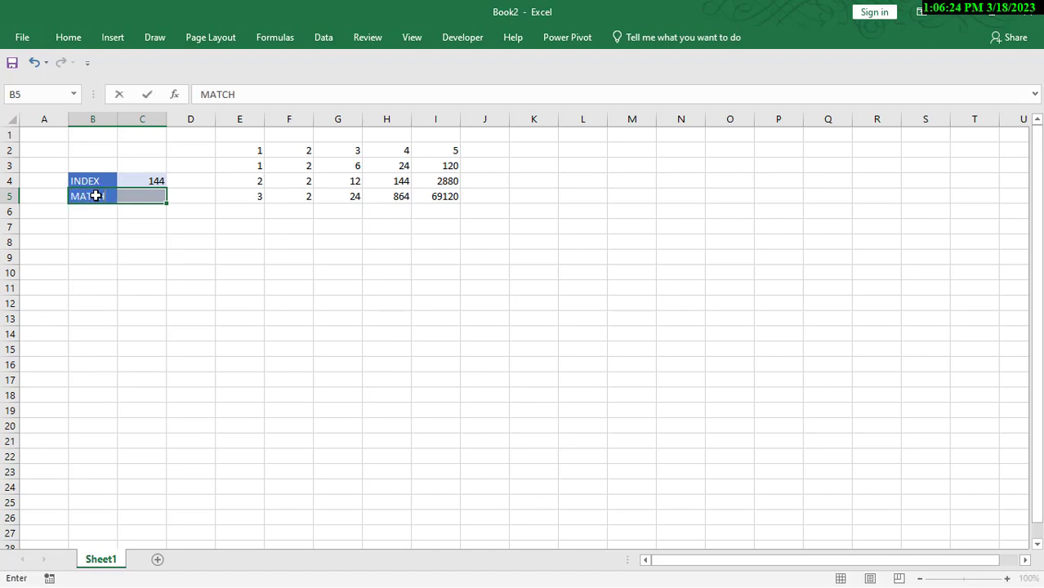
{"action": "key", "text": "Return"}
Enter =MATCH(C4,H2:H5,0) in C5 to find the INDEX result's exact-match position within column H of the grid
{"action": "left_click", "coordinate": [148, 196]}
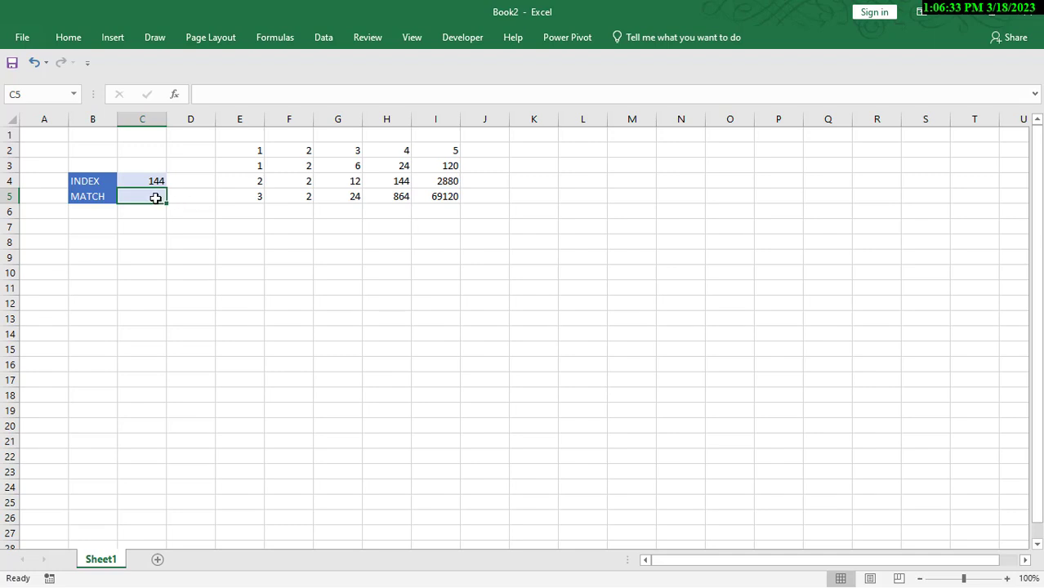
{"action": "type", "text": "=MAT"}
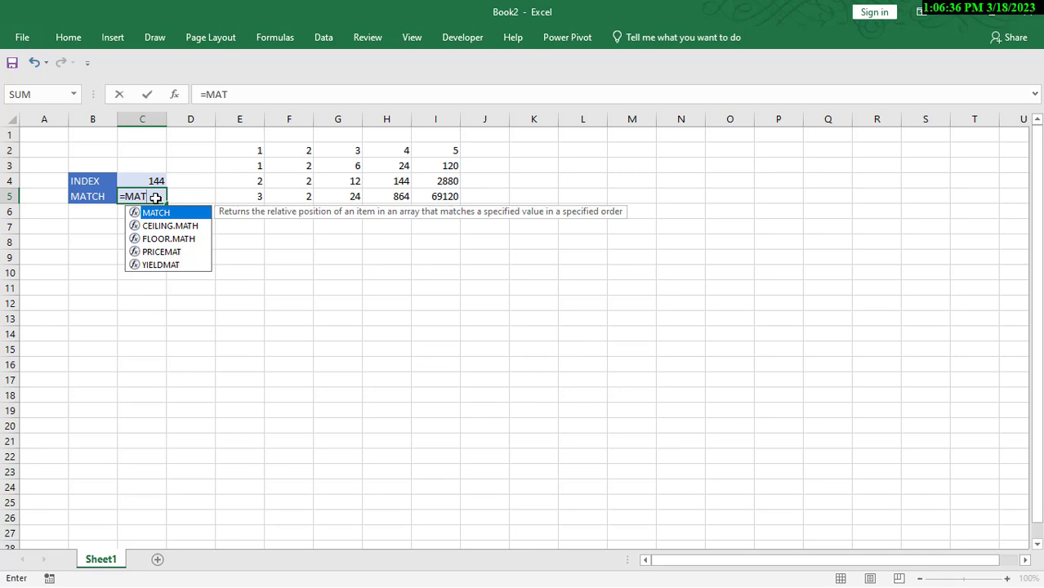
{"action": "key", "text": "Tab"}
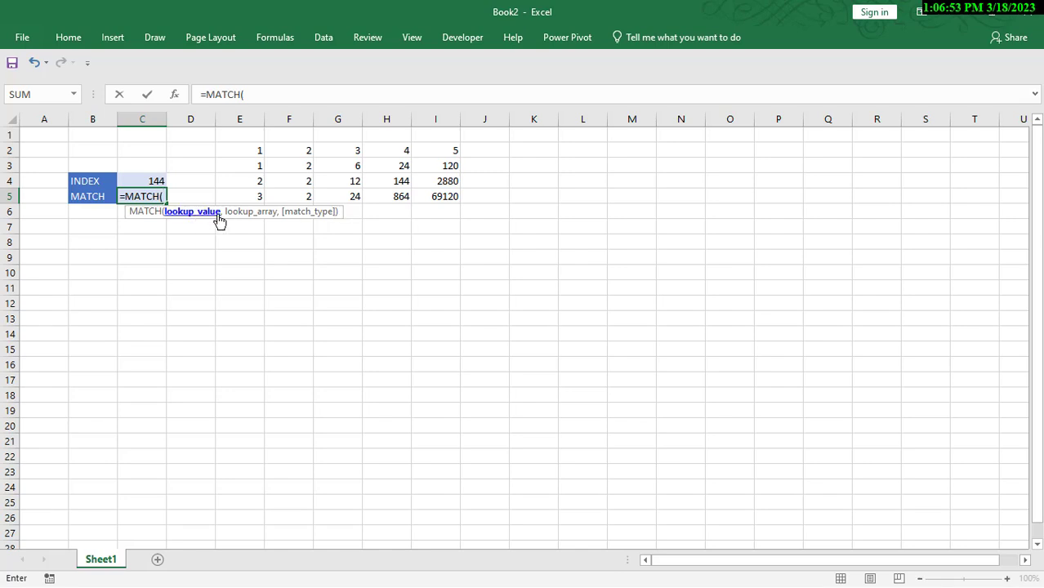
{"action": "left_click", "coordinate": [156, 179]}
{"action": "type", "text": ","}
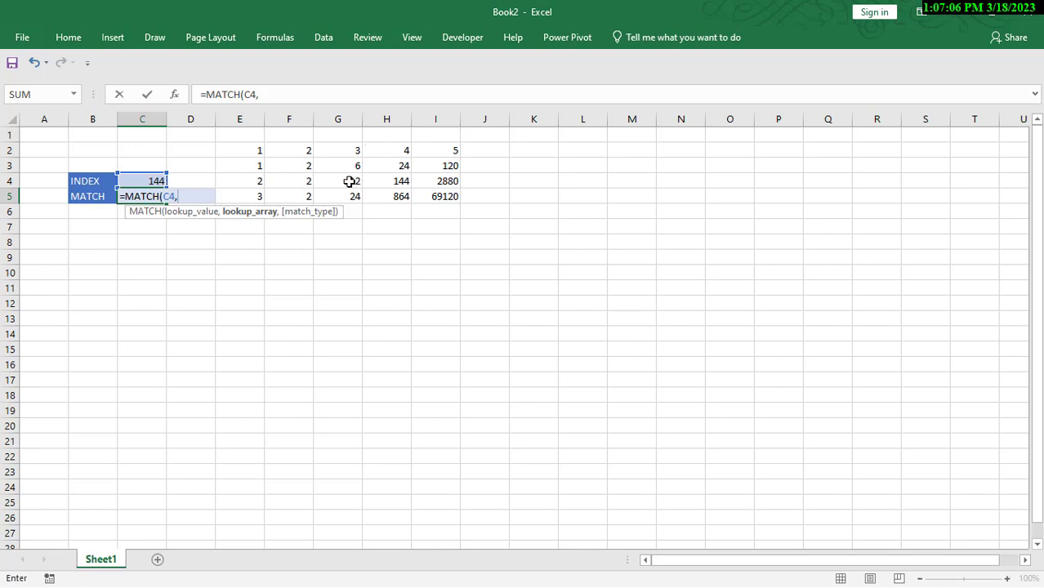
{"action": "left_click_drag", "start_coordinate": [390, 149], "coordinate": [396, 198]}
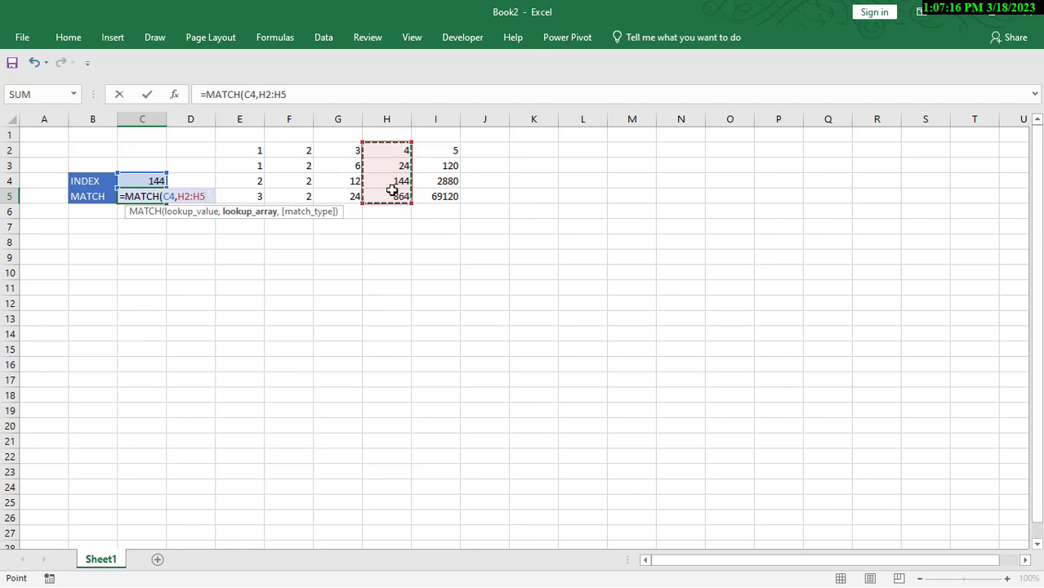
{"action": "type", "text": ","}
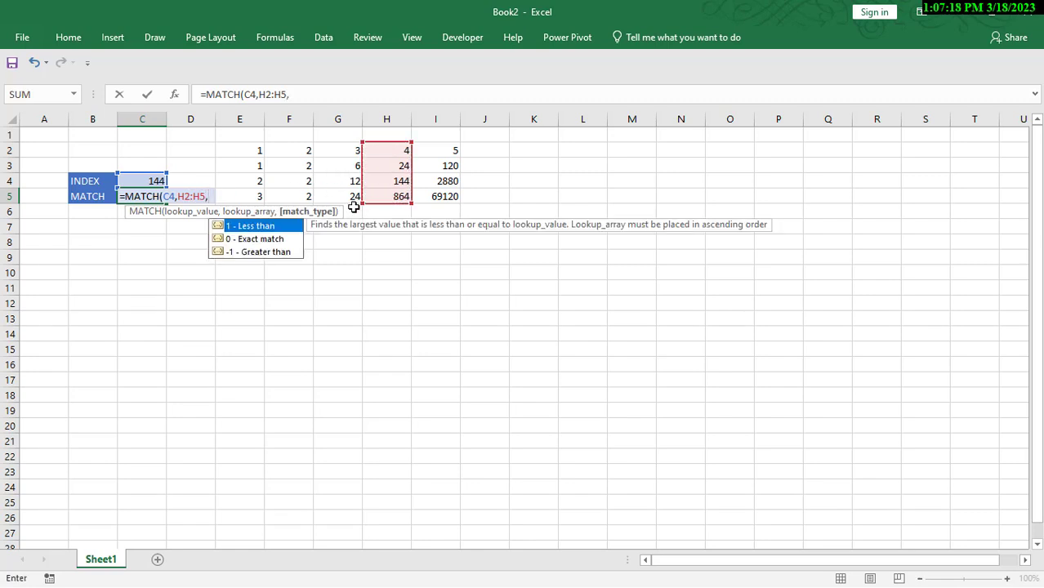
{"action": "double_click", "coordinate": [255, 239]}
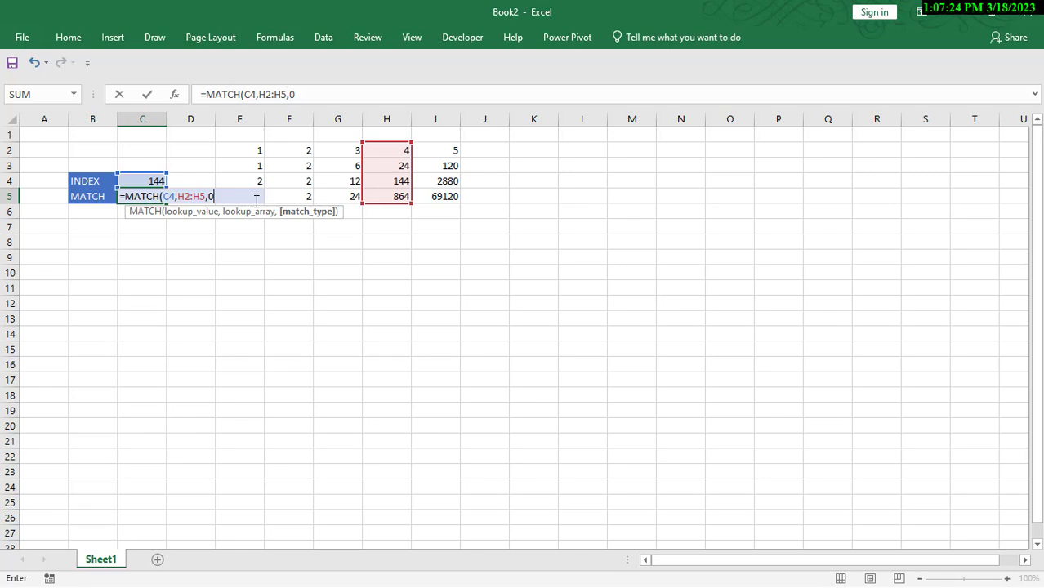
{"action": "type", "text": ")"}
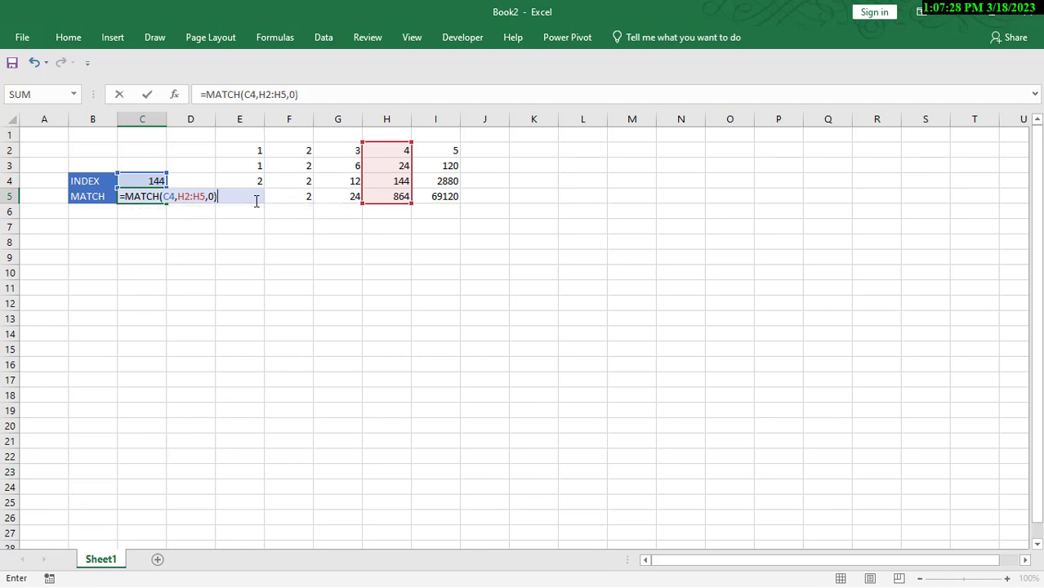
{"action": "key", "text": "Return"}
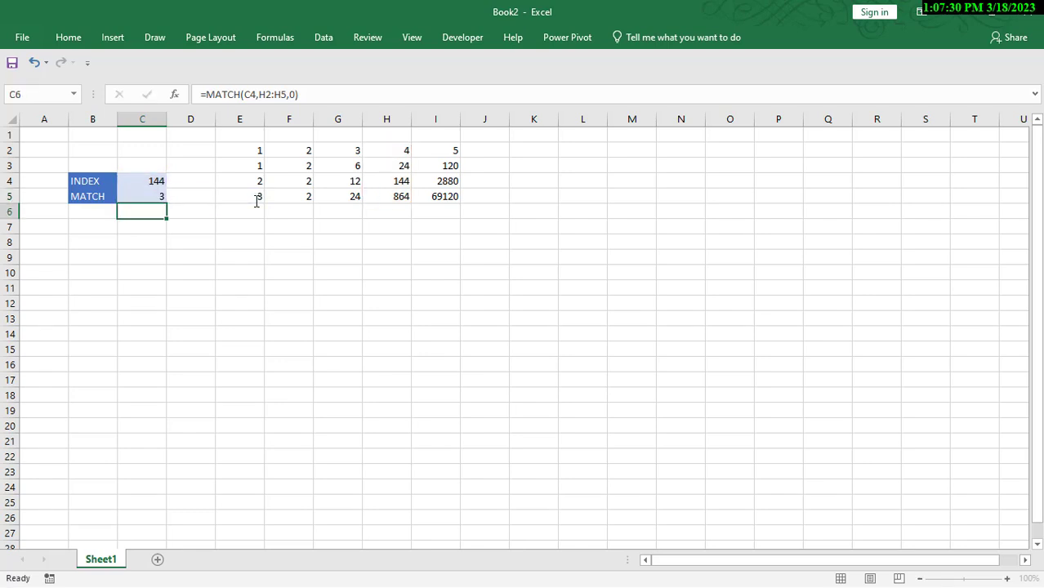
{"action": "double_click", "coordinate": [157, 196]}
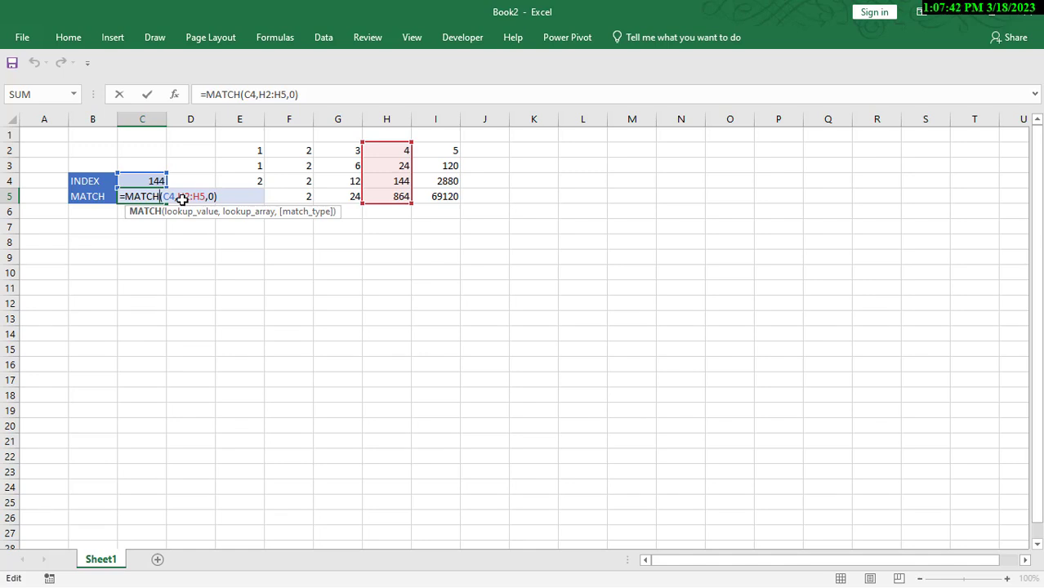
{"action": "key", "text": "Return"}
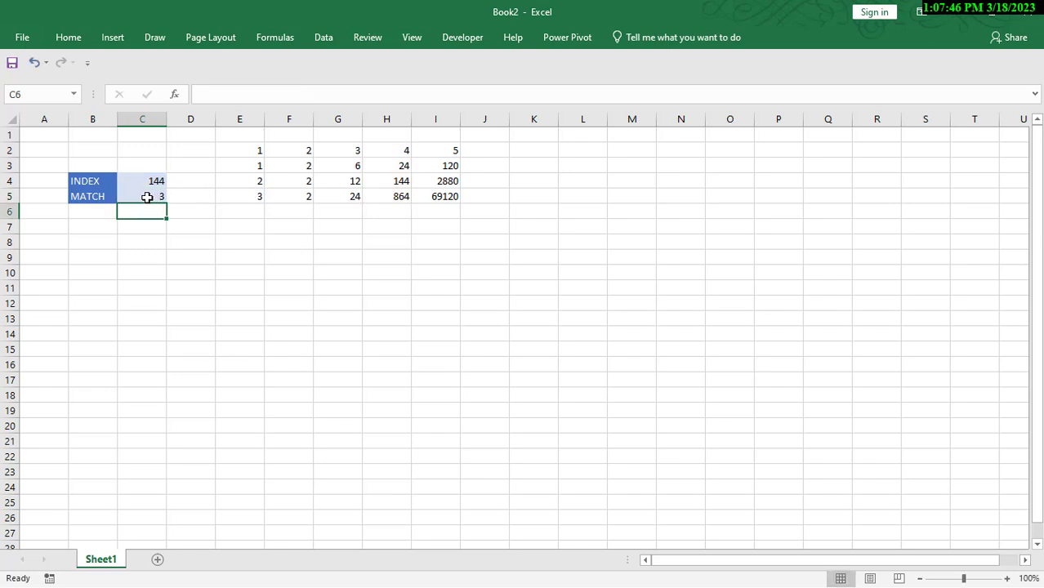
Copy the MATCH label and formula from B5:C5 into B6:C6
{"action": "left_click_drag", "start_coordinate": [100, 198], "coordinate": [126, 196]}
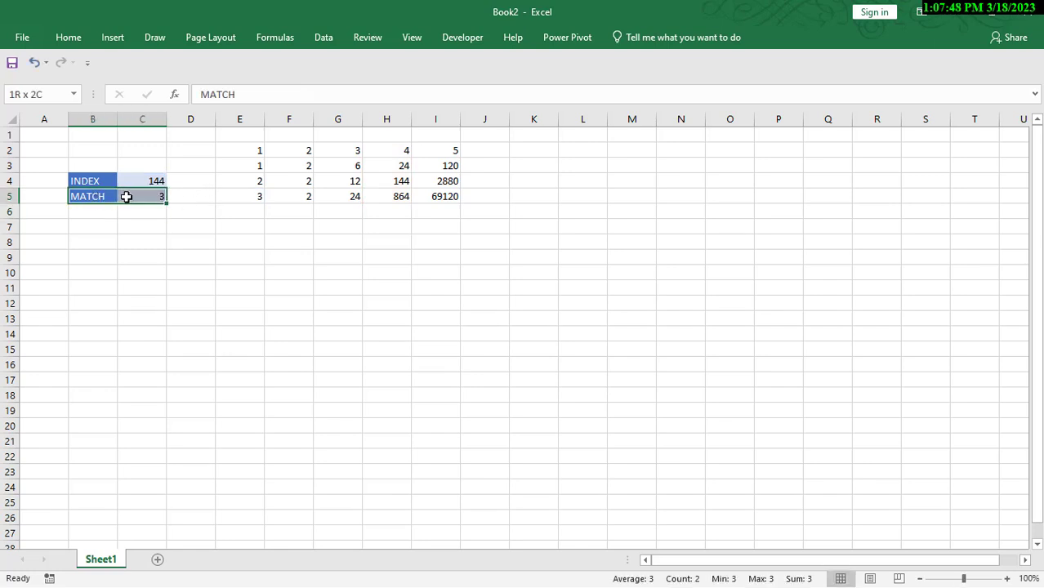
{"action": "key", "text": "ctrl+c"}
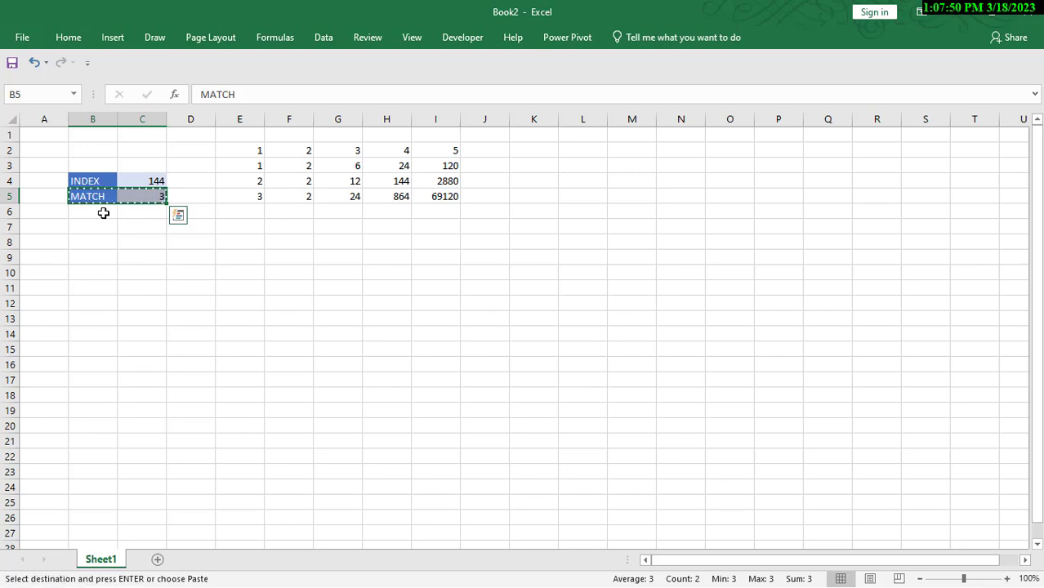
{"action": "left_click", "coordinate": [103, 213]}
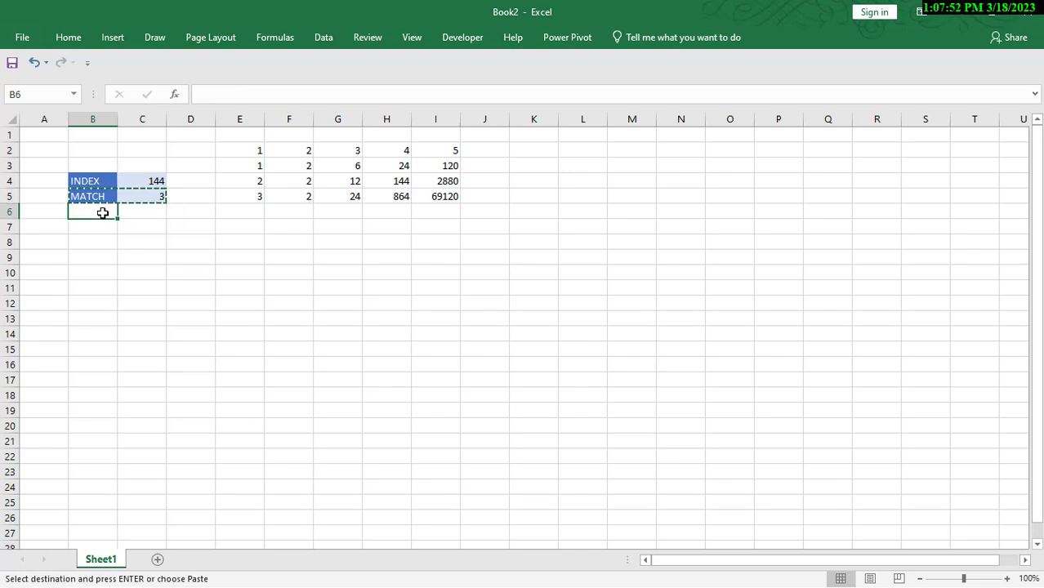
{"action": "key", "text": "ctrl+v"}
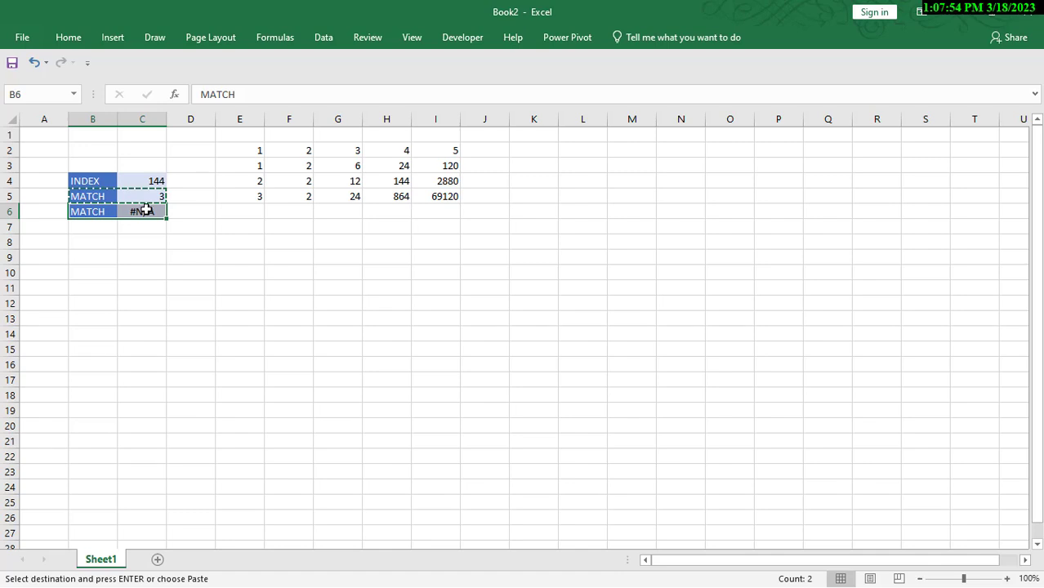
Change the formula in C6 to =MATCH(C4,E4:I4,0) to find the INDEX result's exact-match position along row 4
{"action": "double_click", "coordinate": [147, 211]}
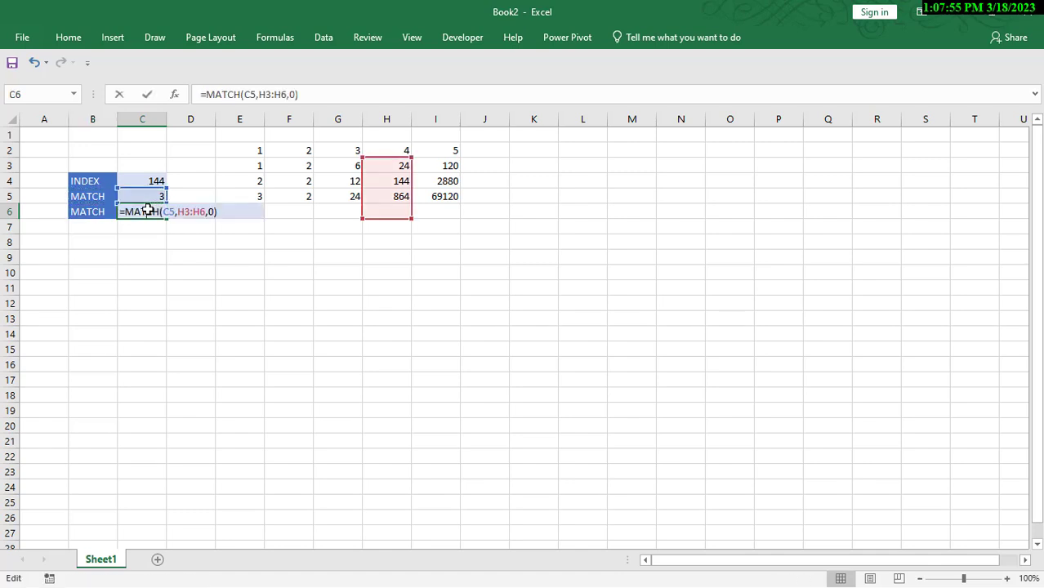
{"action": "left_click", "coordinate": [222, 212]}
{"action": "key", "text": "BackSpace"}
{"action": "key", "text": "BackSpace"}
{"action": "key", "text": "BackSpace"}
{"action": "key", "text": "BackSpace"}
{"action": "key", "text": "BackSpace"}
{"action": "key", "text": "BackSpace"}
{"action": "key", "text": "BackSpace"}
{"action": "key", "text": "BackSpace"}
{"action": "key", "text": "BackSpace"}
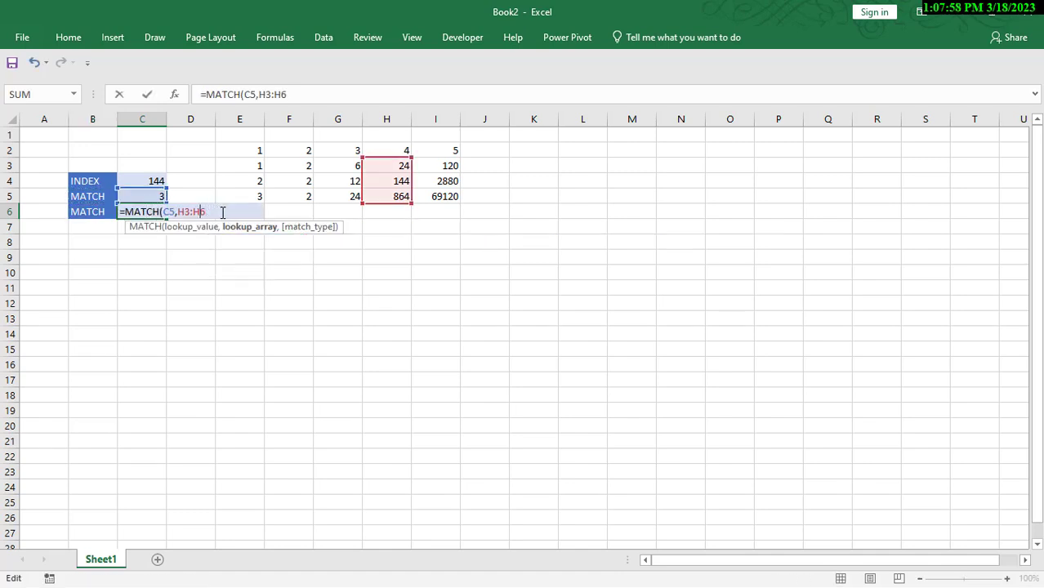
{"action": "key", "text": "BackSpace"}
{"action": "key", "text": "BackSpace"}
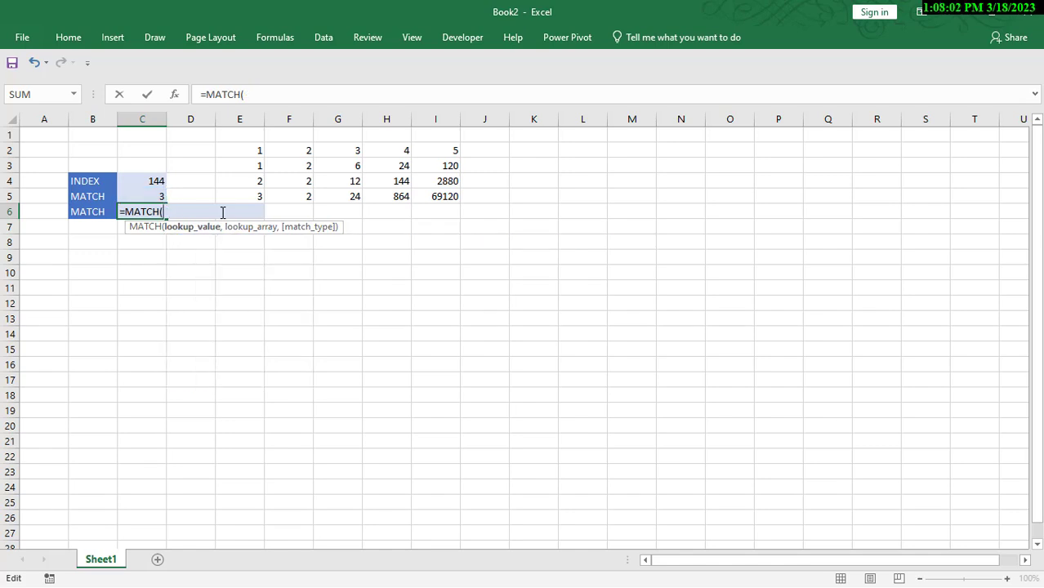
{"action": "left_click", "coordinate": [157, 180]}
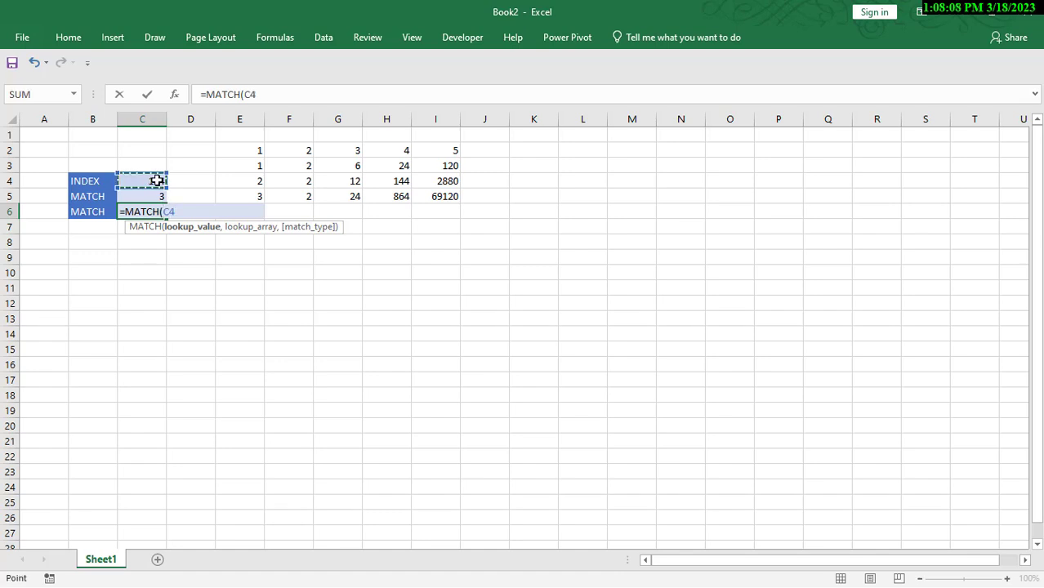
{"action": "type", "text": ","}
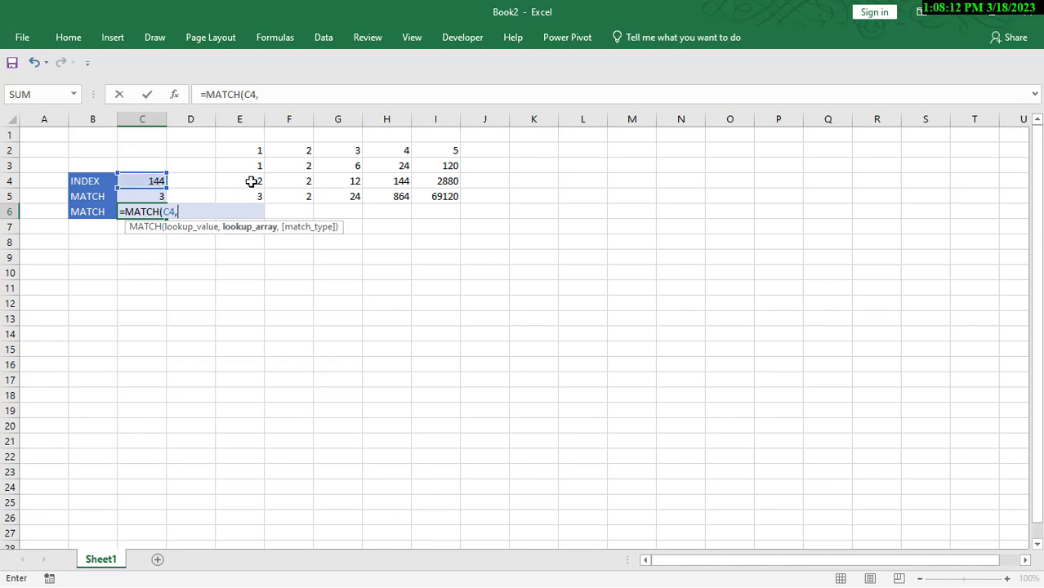
{"action": "left_click_drag", "start_coordinate": [252, 180], "coordinate": [424, 180]}
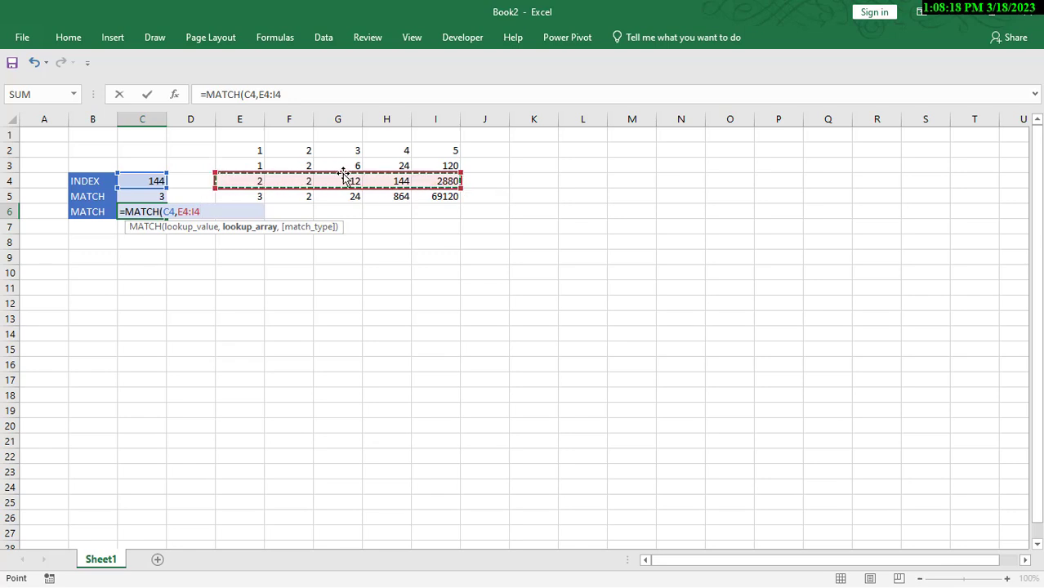
{"action": "type", "text": ","}
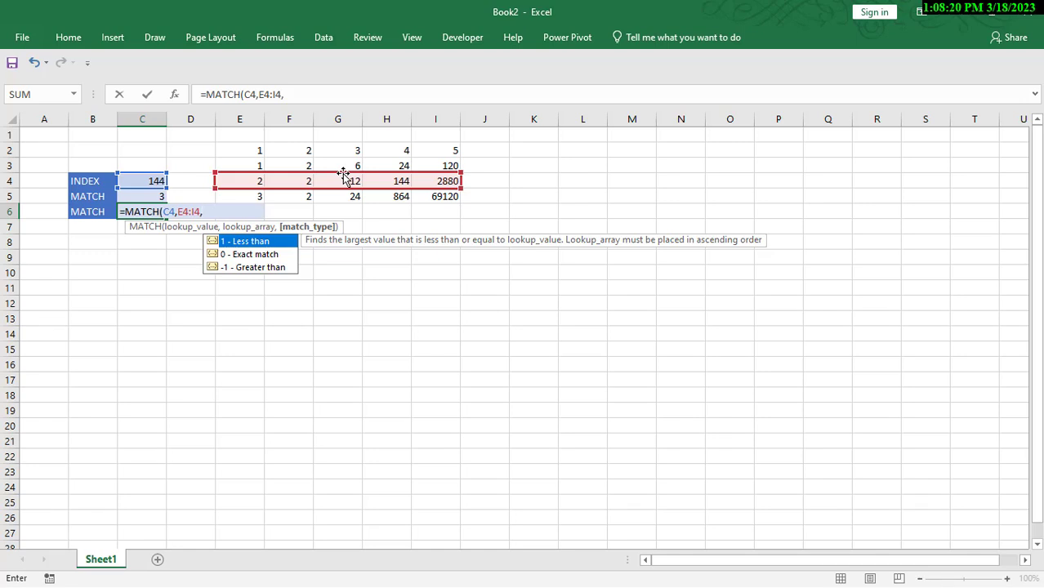
{"action": "type", "text": "0)"}
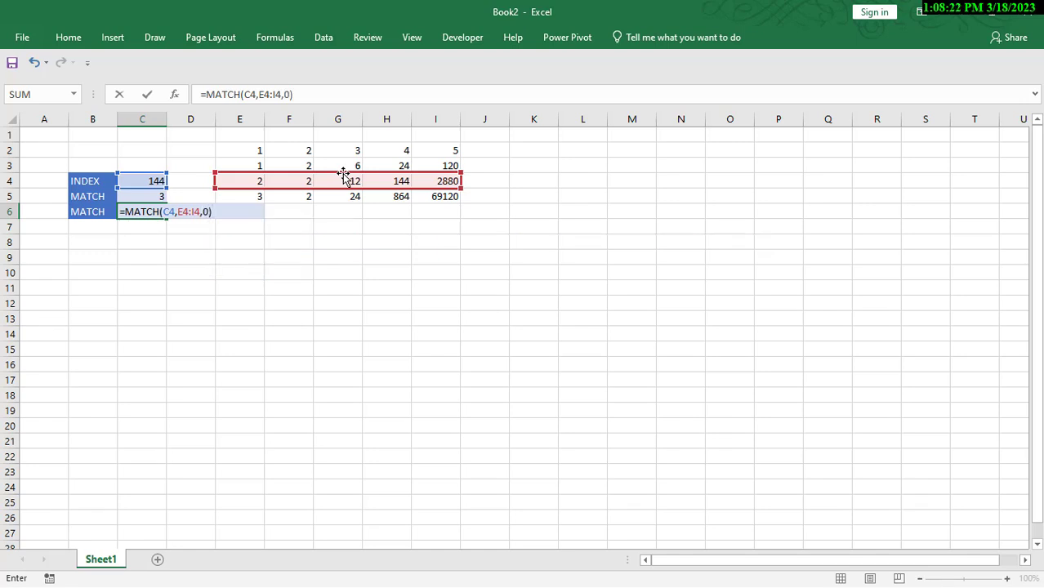
{"action": "key", "text": "Return"}
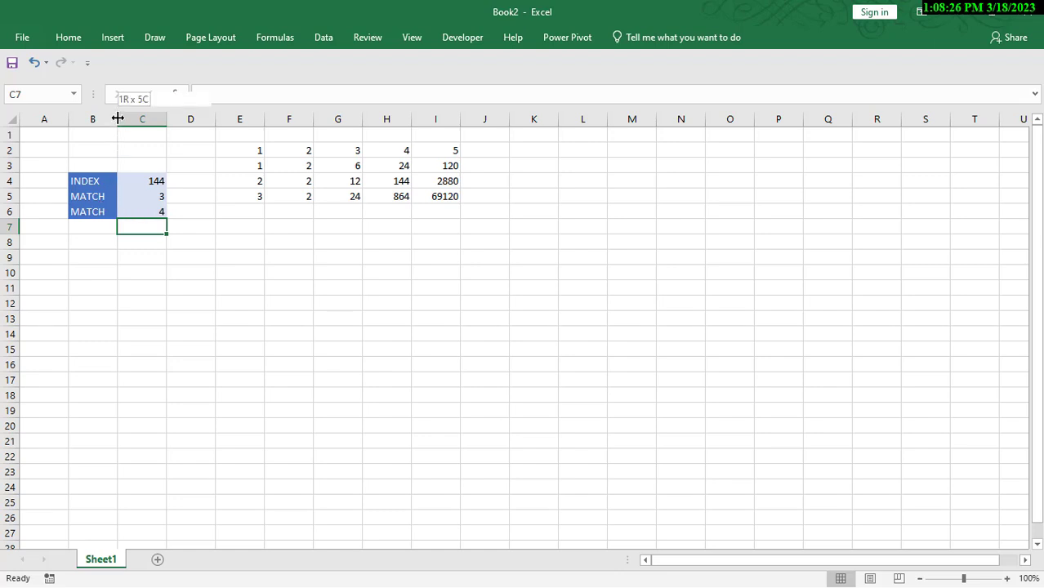
Widen column B and rename the label in B6 as MATCH-ROW
{"action": "left_click_drag", "start_coordinate": [117, 119], "coordinate": [142, 119]}
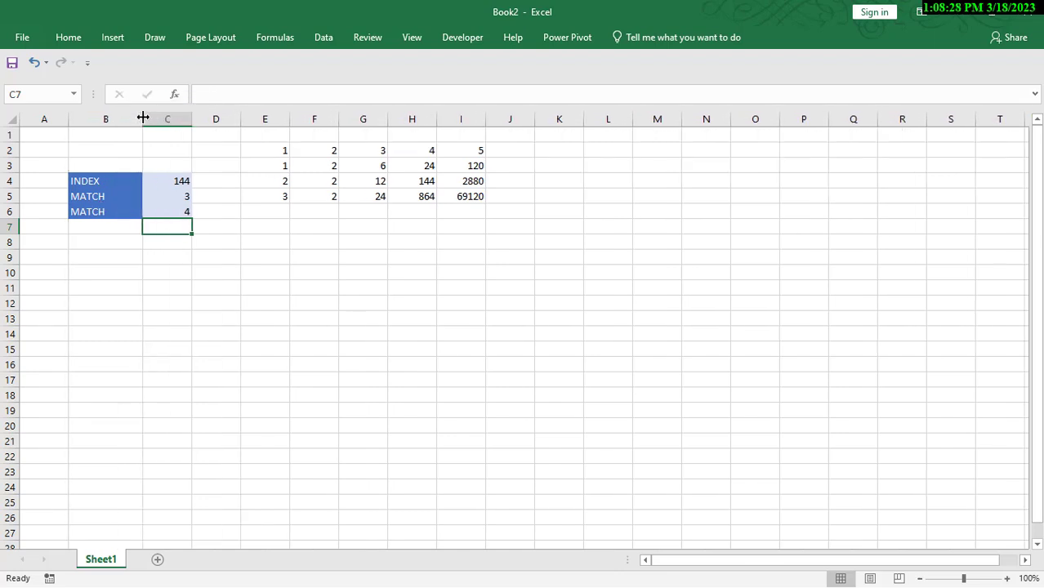
{"action": "double_click", "coordinate": [123, 215]}
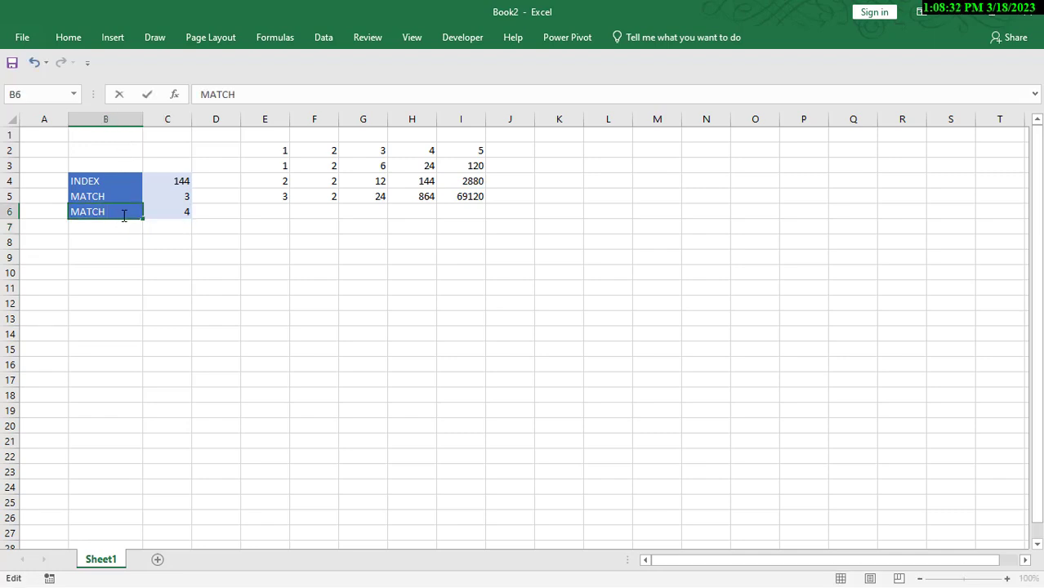
{"action": "type", "text": "-ROW"}
{"action": "key", "text": "Return"}
Rename the label in B5 as MATCH-COLUMN and widen column B to fit it
{"action": "double_click", "coordinate": [122, 197]}
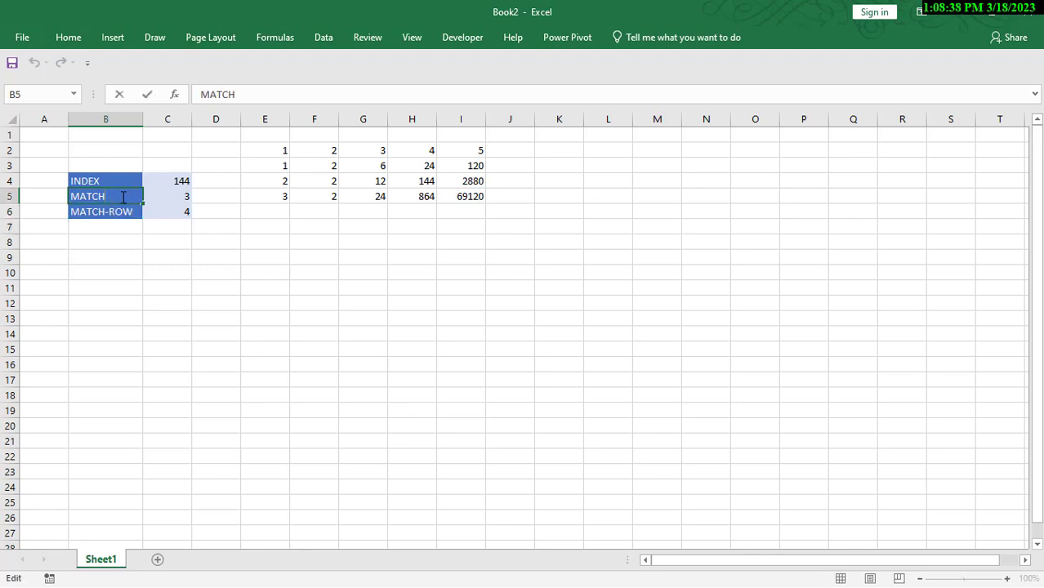
{"action": "type", "text": "-COLUN"}
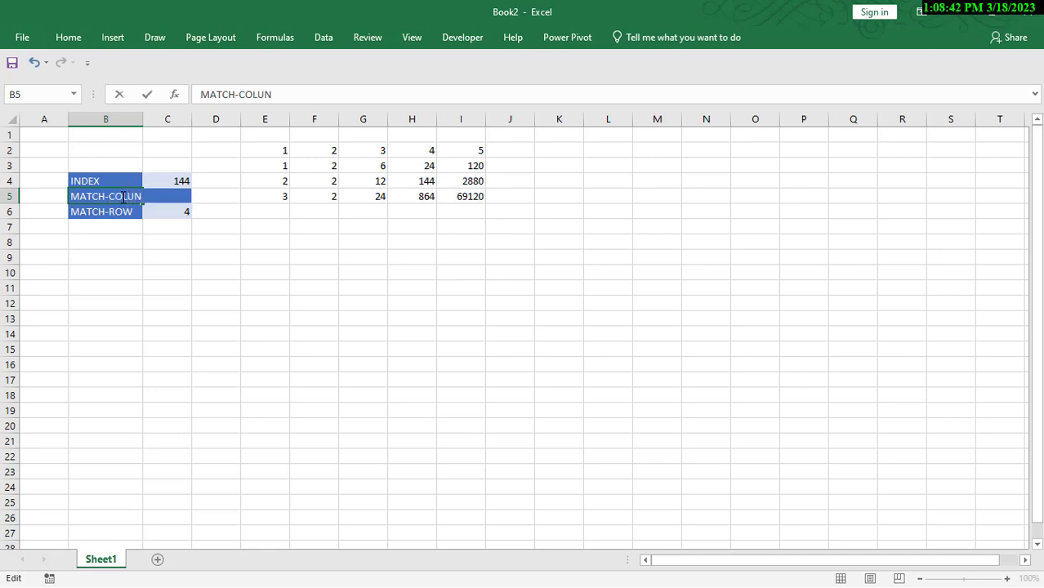
{"action": "key", "text": "BackSpace"}
{"action": "type", "text": "MN"}
{"action": "key", "text": "Return"}
{"action": "left_click_drag", "start_coordinate": [144, 119], "coordinate": [169, 119]}
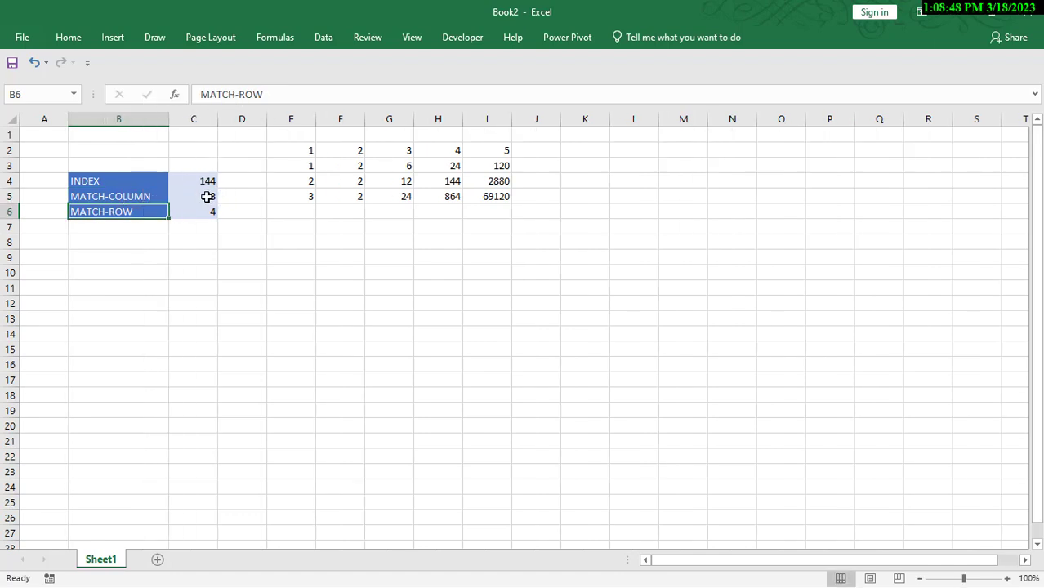
Examine the MATCH formulas in C5 and C6 against the row and column arguments of the INDEX formula in C4
{"action": "left_click", "coordinate": [208, 197]}
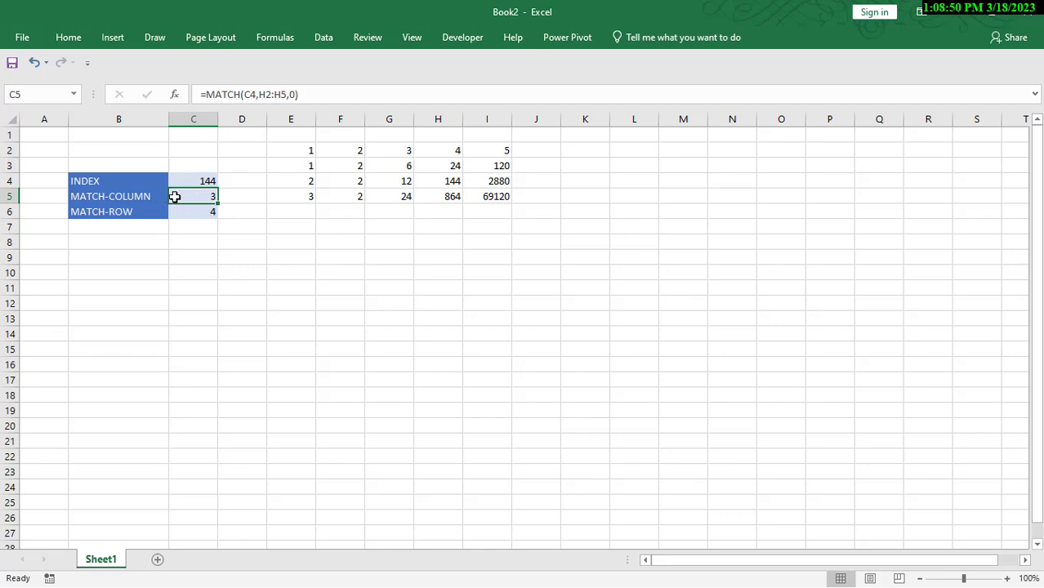
{"action": "left_click", "coordinate": [203, 208]}
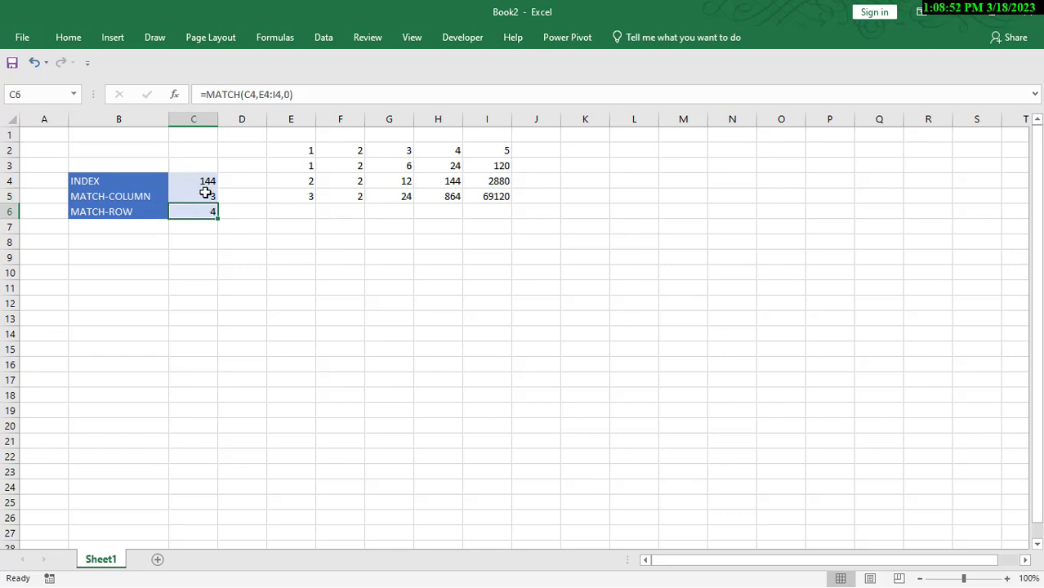
{"action": "double_click", "coordinate": [207, 180]}
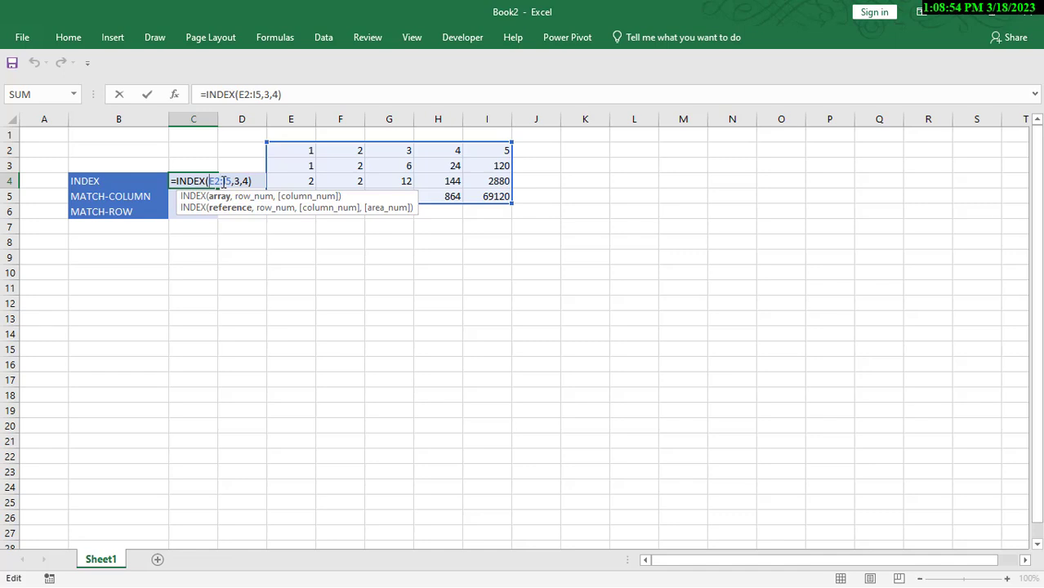
{"action": "left_click_drag", "start_coordinate": [222, 181], "coordinate": [243, 180]}
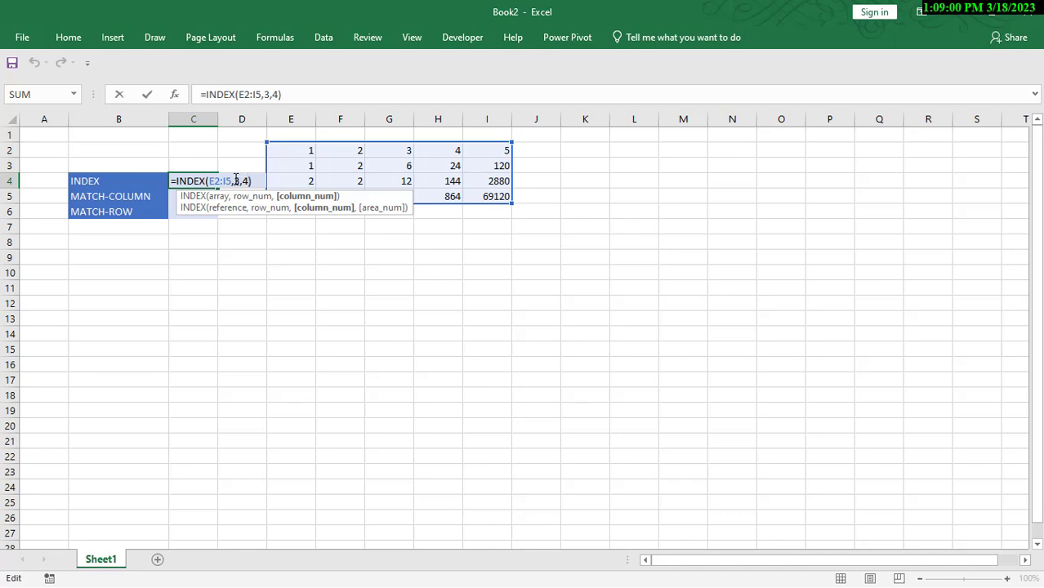
{"action": "left_click", "coordinate": [239, 180]}
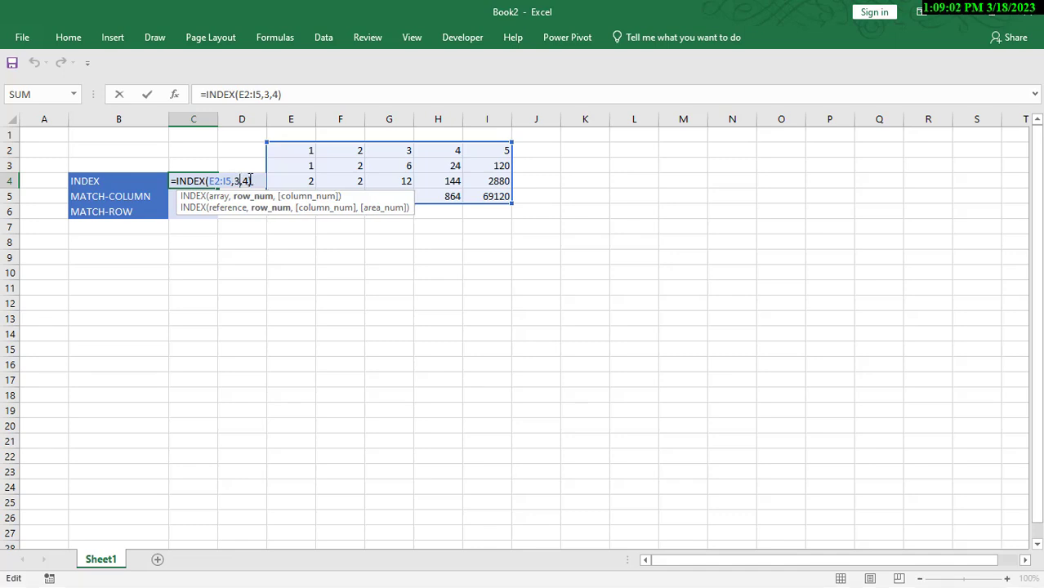
{"action": "left_click", "coordinate": [246, 181]}
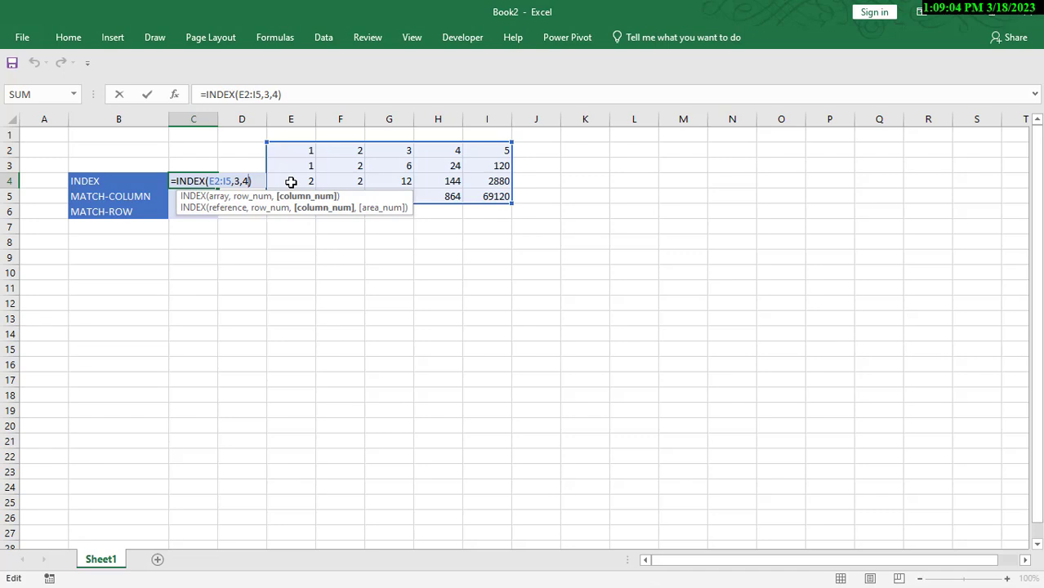
{"action": "key", "text": "Return"}
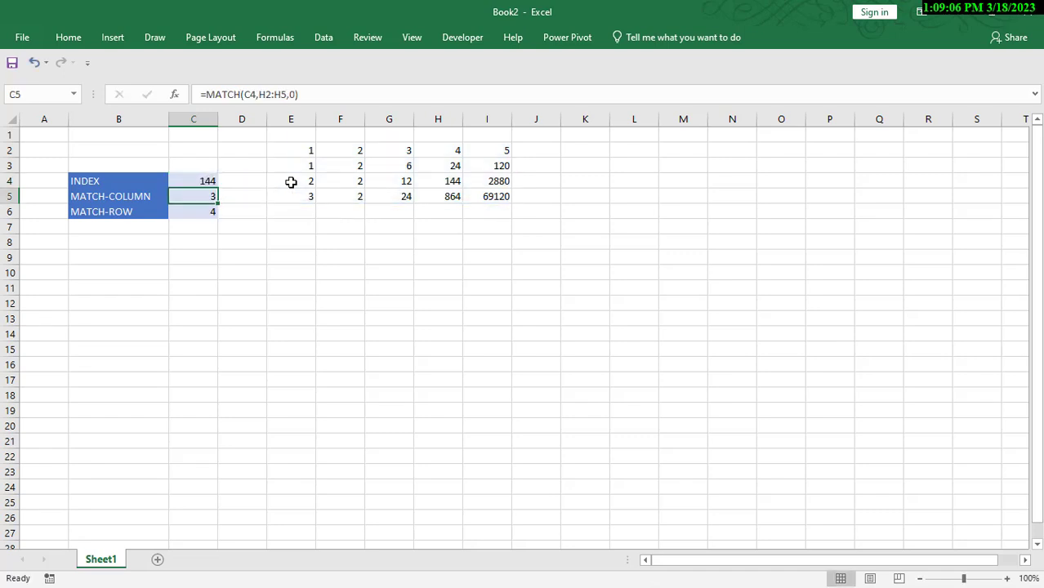
Rename the label in B5 as MATCH-ROW
{"action": "double_click", "coordinate": [157, 197]}
{"action": "key", "text": "BackSpace"}
{"action": "key", "text": "BackSpace"}
{"action": "key", "text": "BackSpace"}
{"action": "key", "text": "BackSpace"}
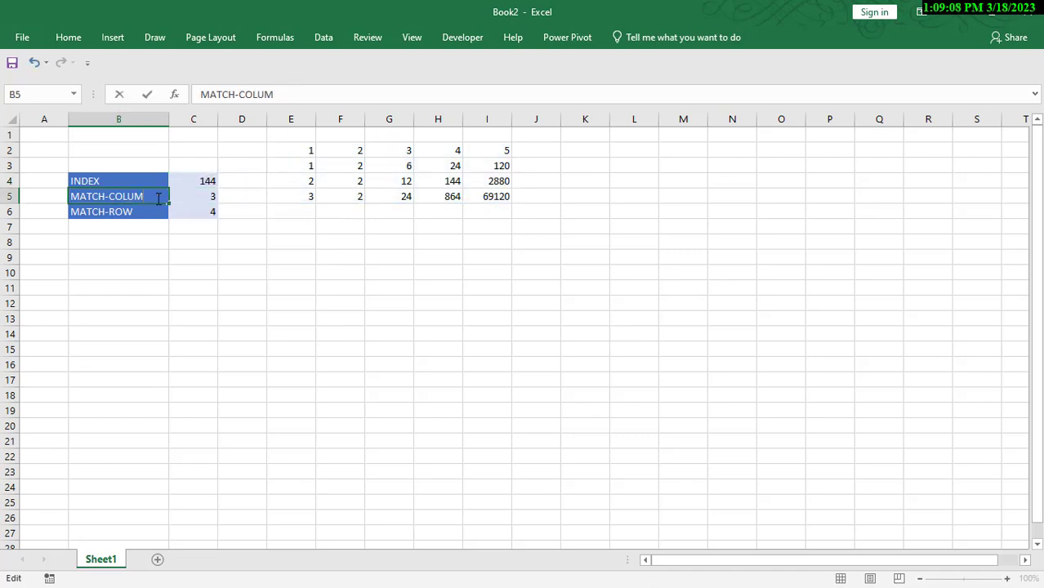
{"action": "key", "text": "BackSpace"}
{"action": "key", "text": "BackSpace"}
{"action": "type", "text": "ROW"}
{"action": "key", "text": "Return"}
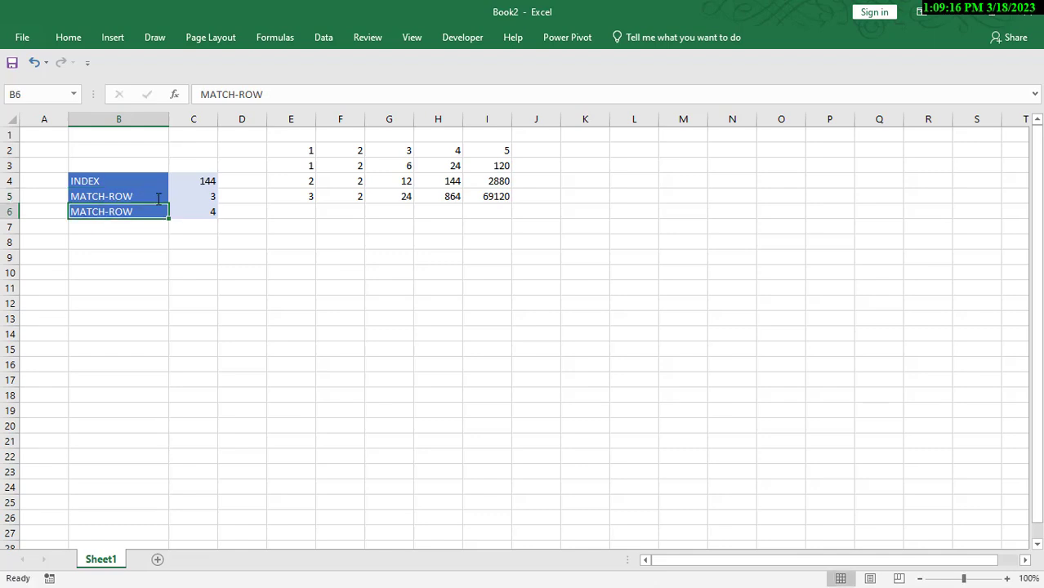
Rename the label in B6 as MATCH-COLUMN
{"action": "double_click", "coordinate": [154, 211]}
{"action": "key", "text": "BackSpace"}
{"action": "key", "text": "BackSpace"}
{"action": "key", "text": "BackSpace"}
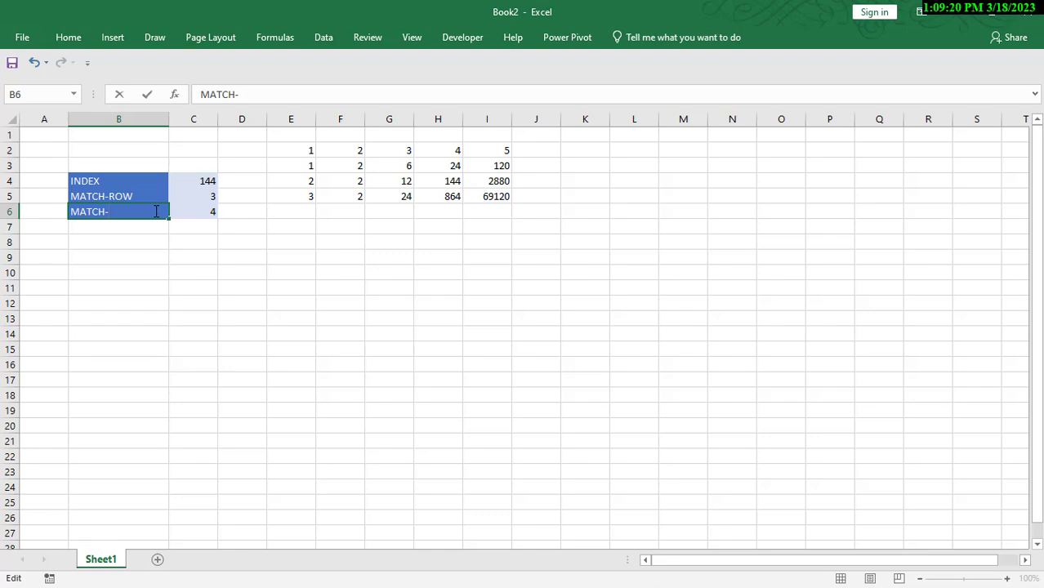
{"action": "type", "text": "COLUMN"}
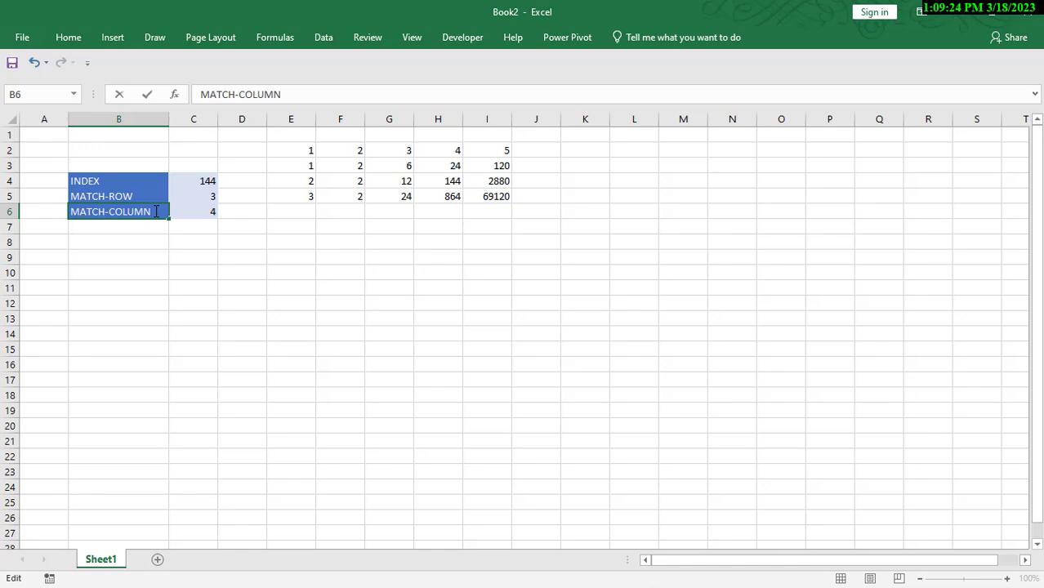
{"action": "key", "text": "Return"}
Compare row 4 and column H of the number grid with the lookup ranges in the MATCH formulas, and review the INDEX formula
{"action": "left_click", "coordinate": [310, 180]}
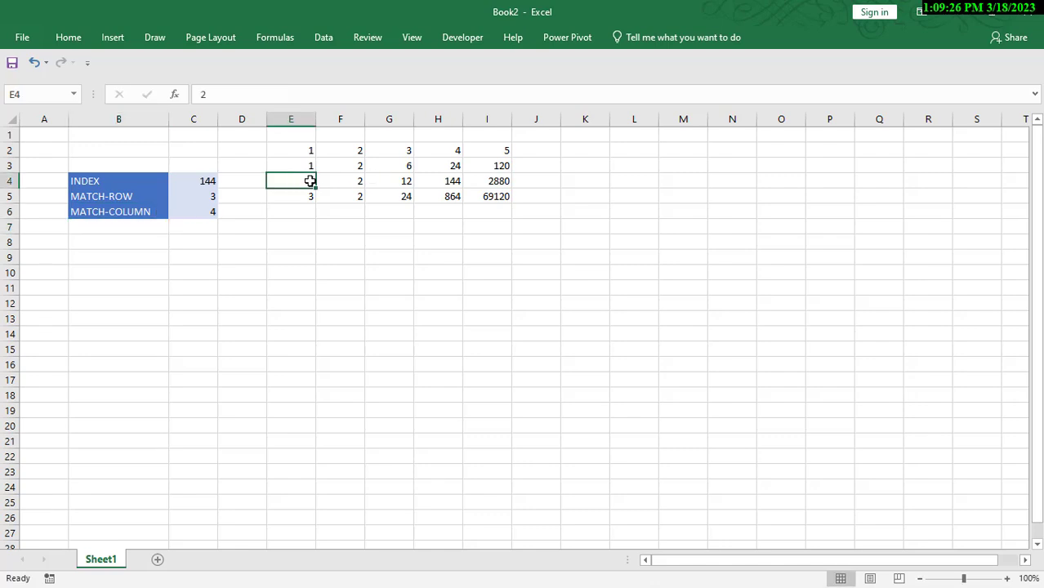
{"action": "left_click_drag", "start_coordinate": [310, 180], "coordinate": [480, 177]}
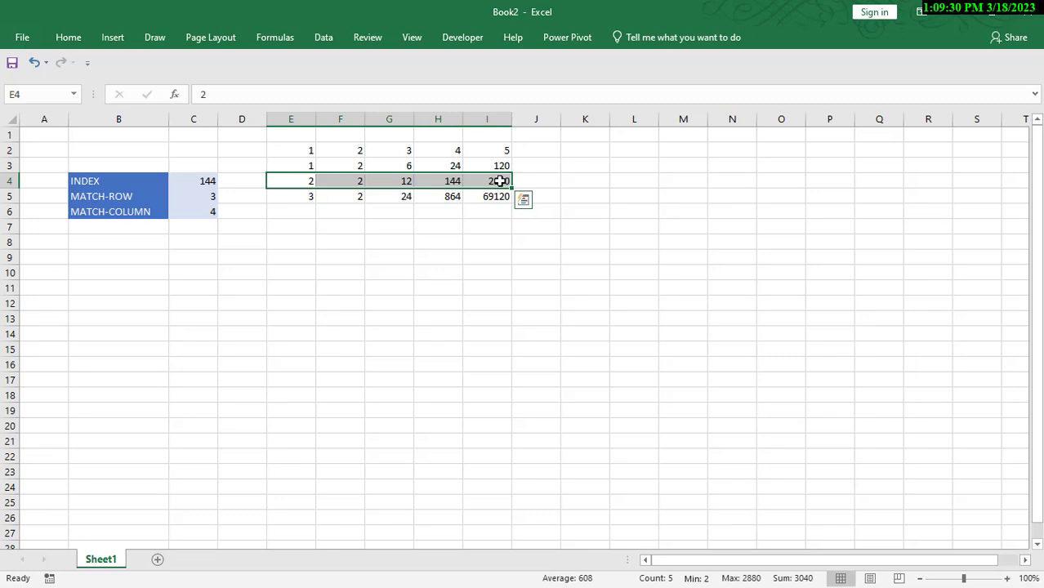
{"action": "left_click_drag", "start_coordinate": [457, 151], "coordinate": [463, 214]}
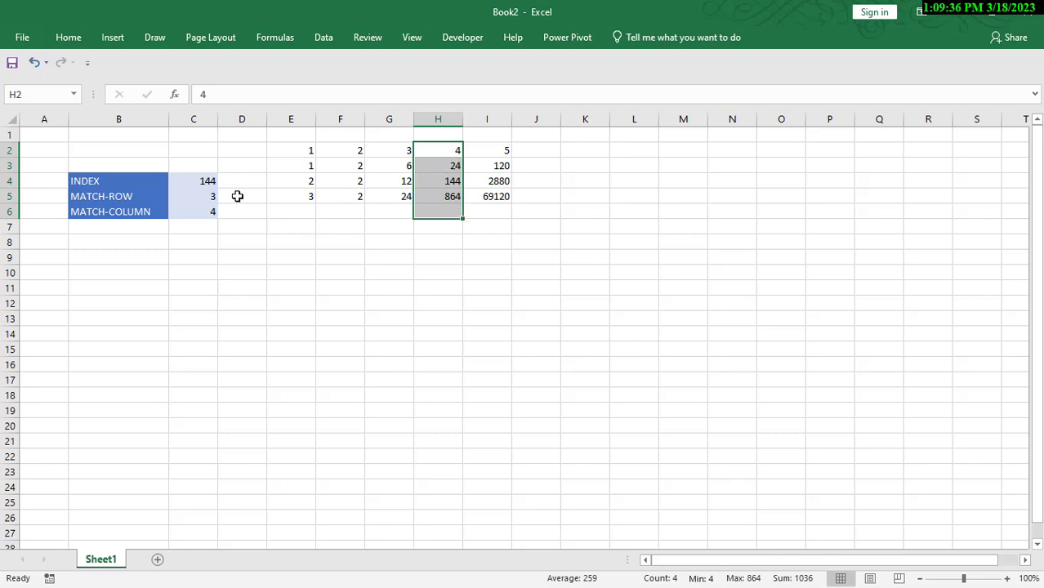
{"action": "double_click", "coordinate": [212, 196]}
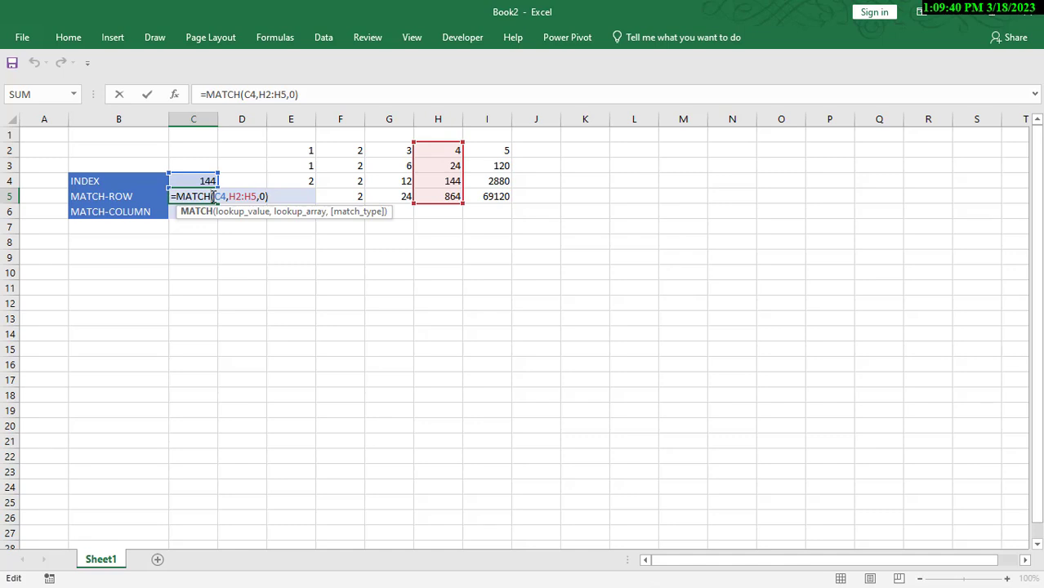
{"action": "key", "text": "Return"}
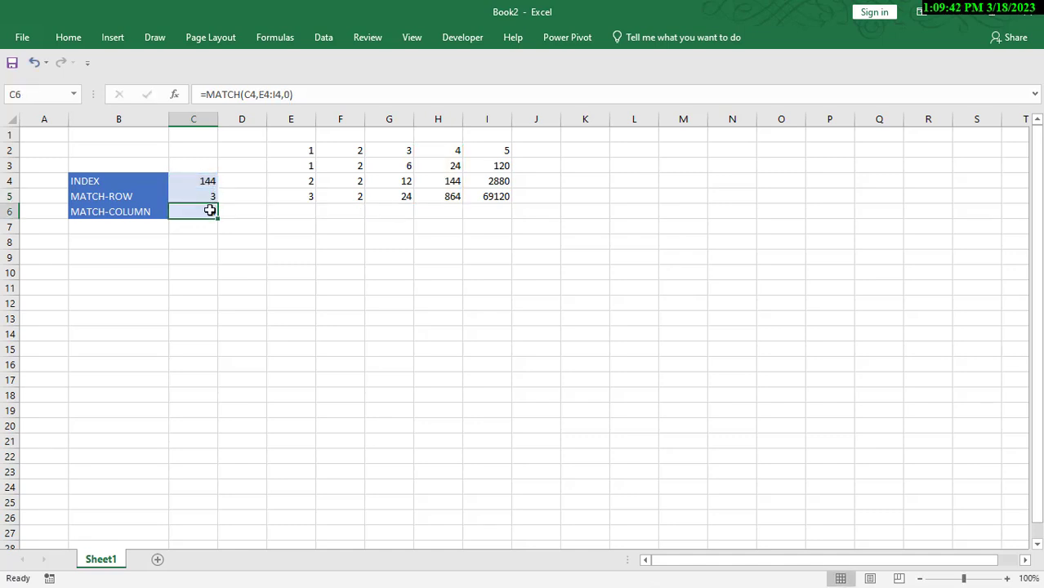
{"action": "double_click", "coordinate": [211, 211]}
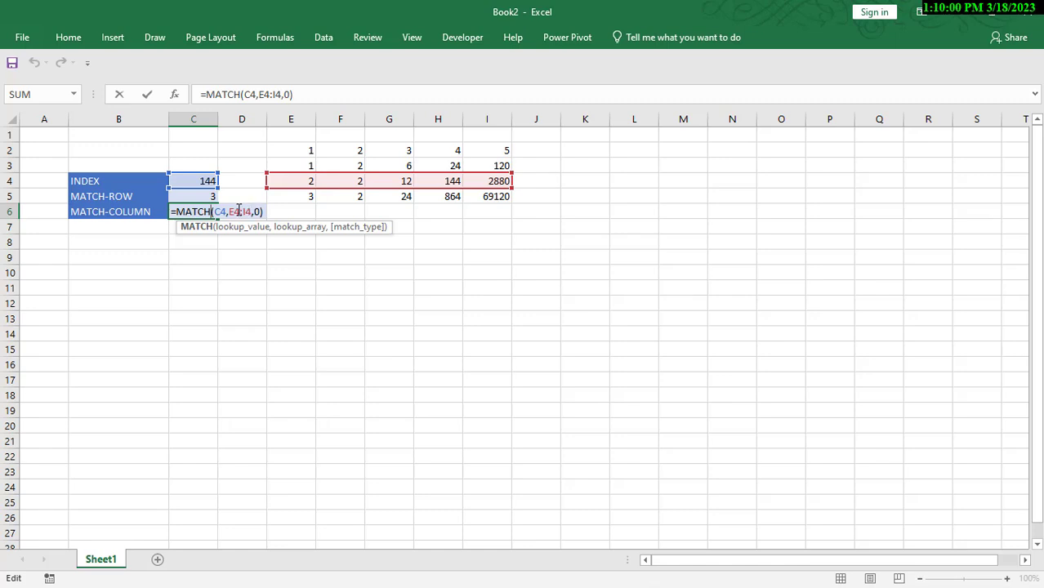
{"action": "key", "text": "Return"}
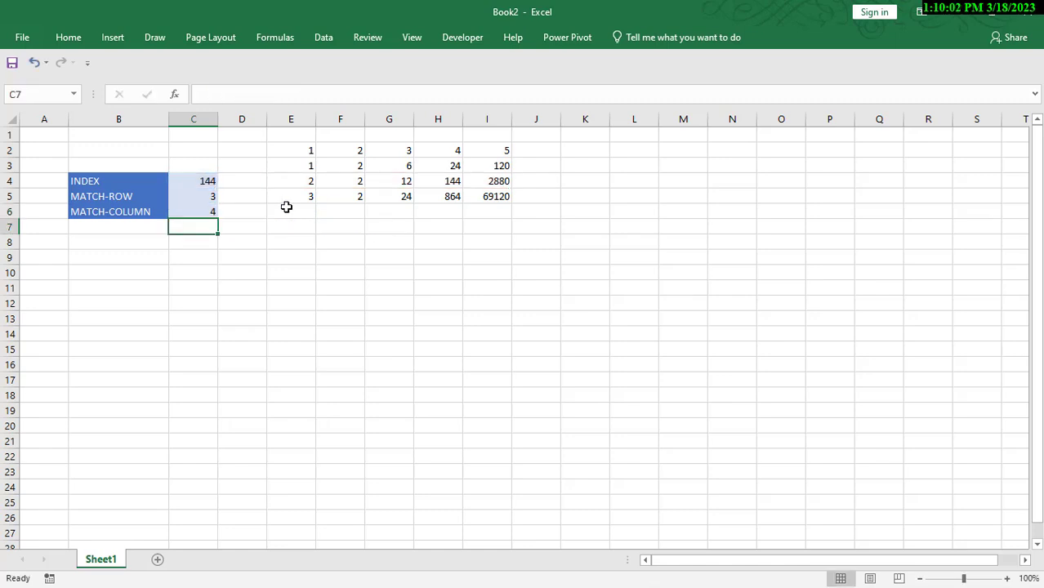
{"action": "left_click", "coordinate": [209, 209]}
{"action": "left_click", "coordinate": [210, 196]}
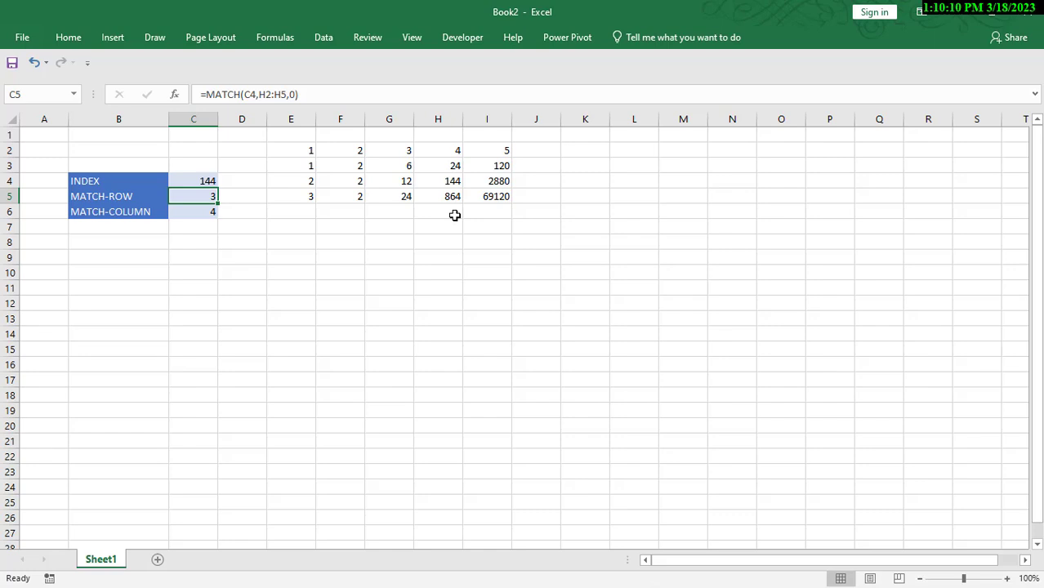
{"action": "double_click", "coordinate": [209, 181]}
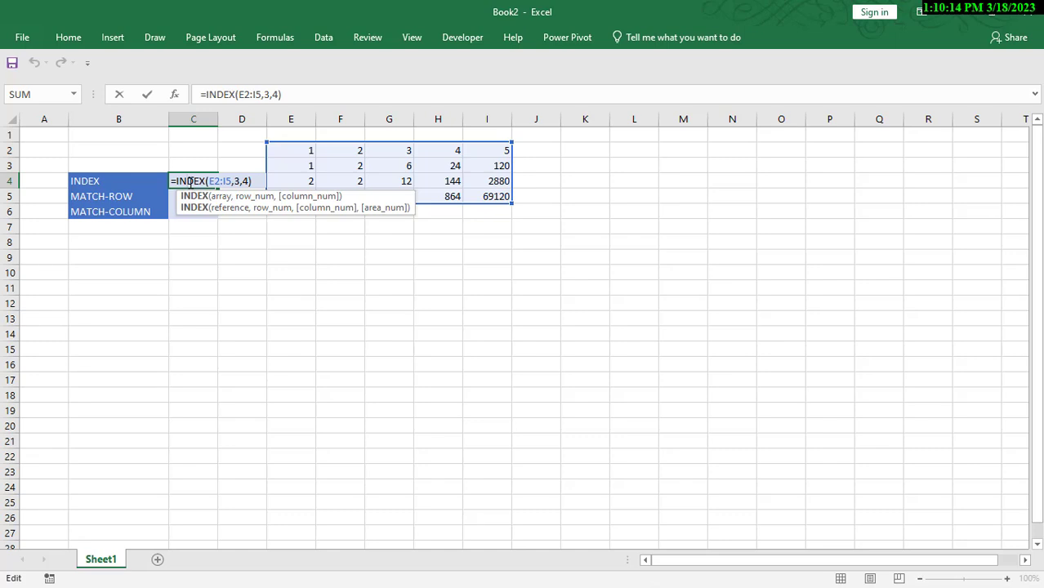
{"action": "key", "text": "Return"}
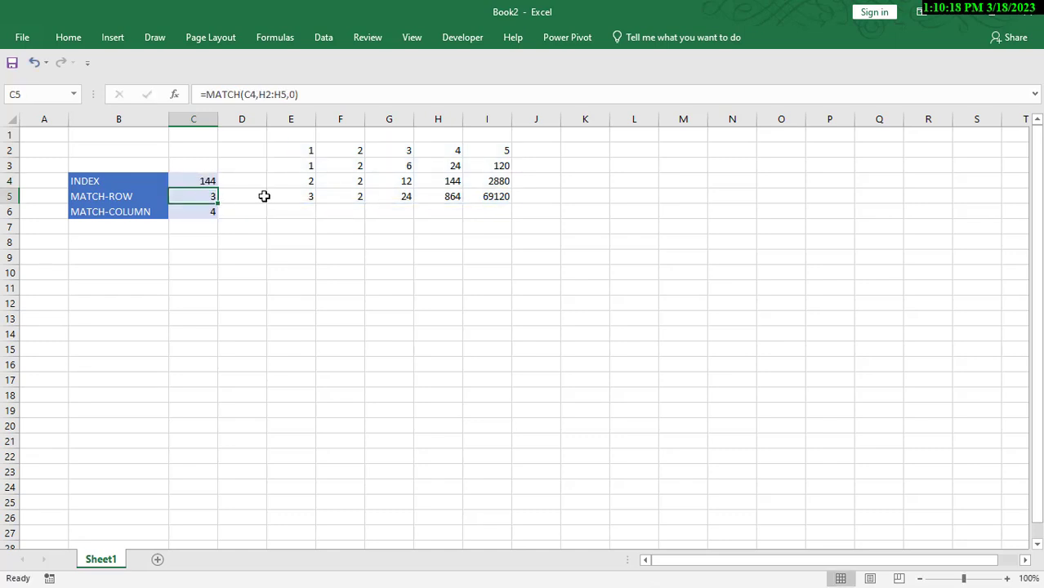
Replace the fixed row and column numbers in C4's INDEX formula with references to C5 and C6, giving =INDEX(E2:I5,C5,C6)
{"action": "double_click", "coordinate": [210, 182]}
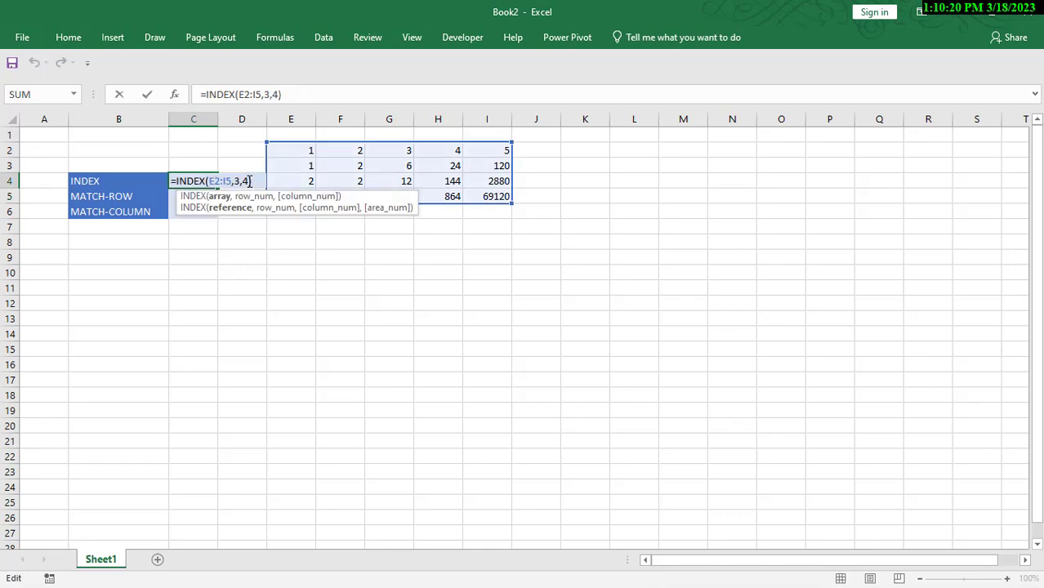
{"action": "left_click", "coordinate": [241, 181]}
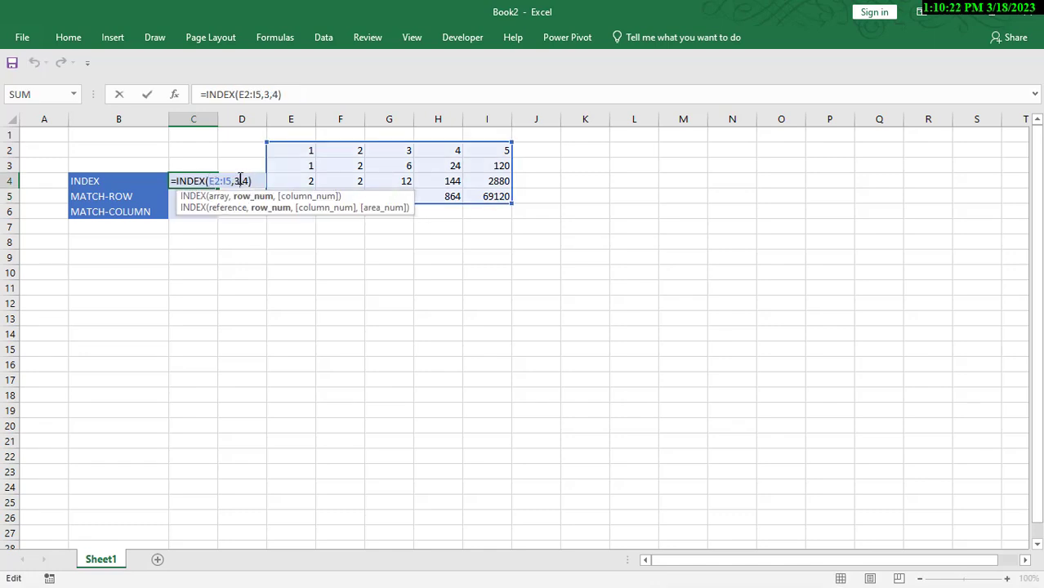
{"action": "key", "text": "BackSpace"}
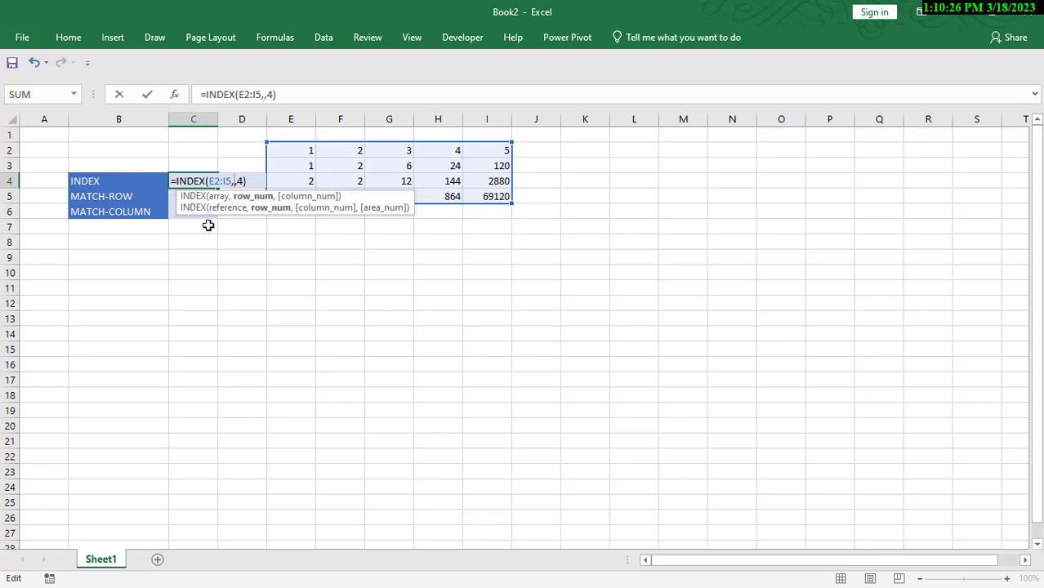
{"action": "left_click", "coordinate": [171, 198]}
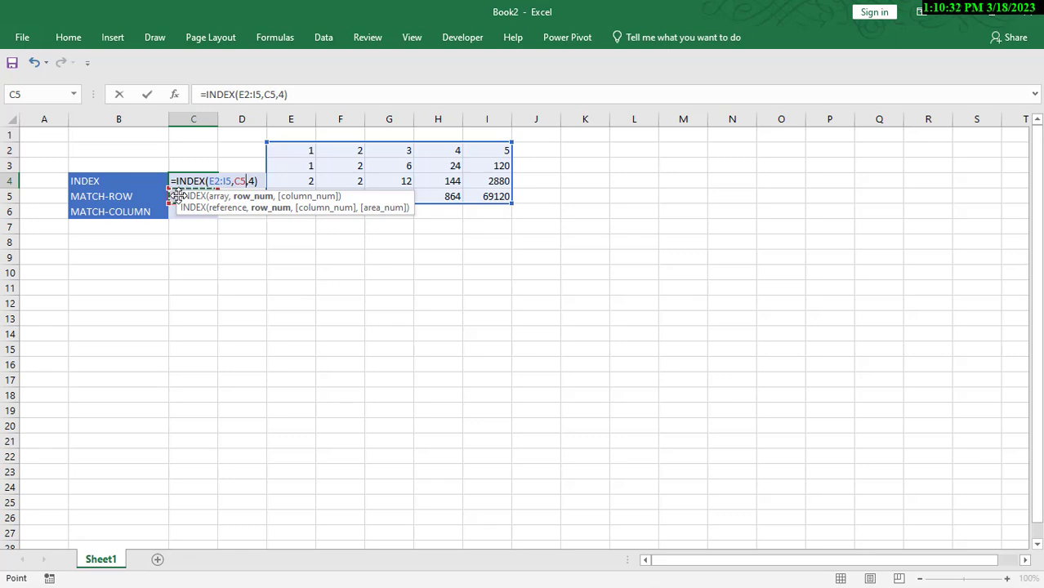
{"action": "left_click", "coordinate": [258, 181]}
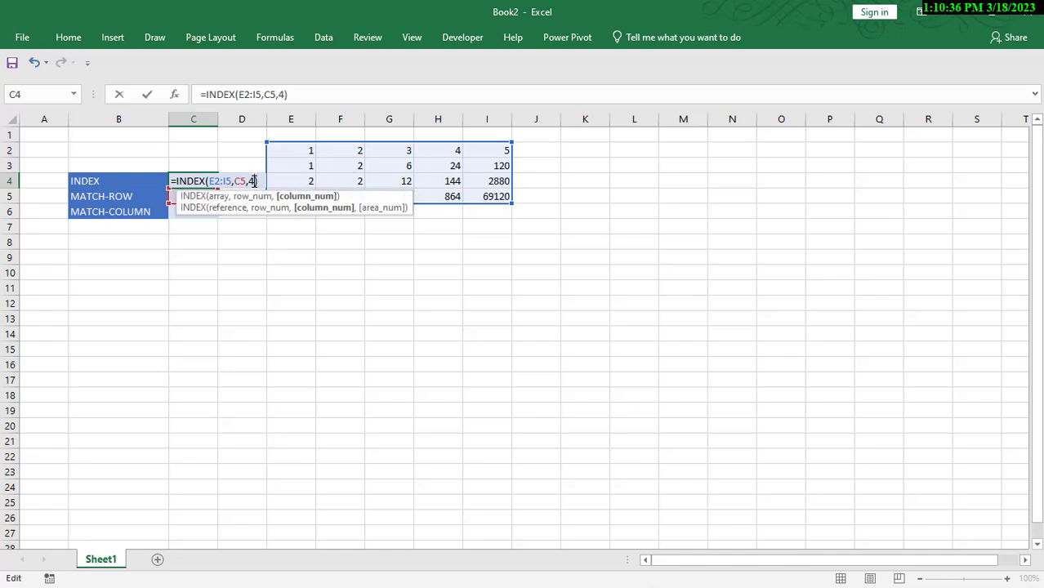
{"action": "key", "text": "BackSpace"}
{"action": "left_click", "coordinate": [171, 213]}
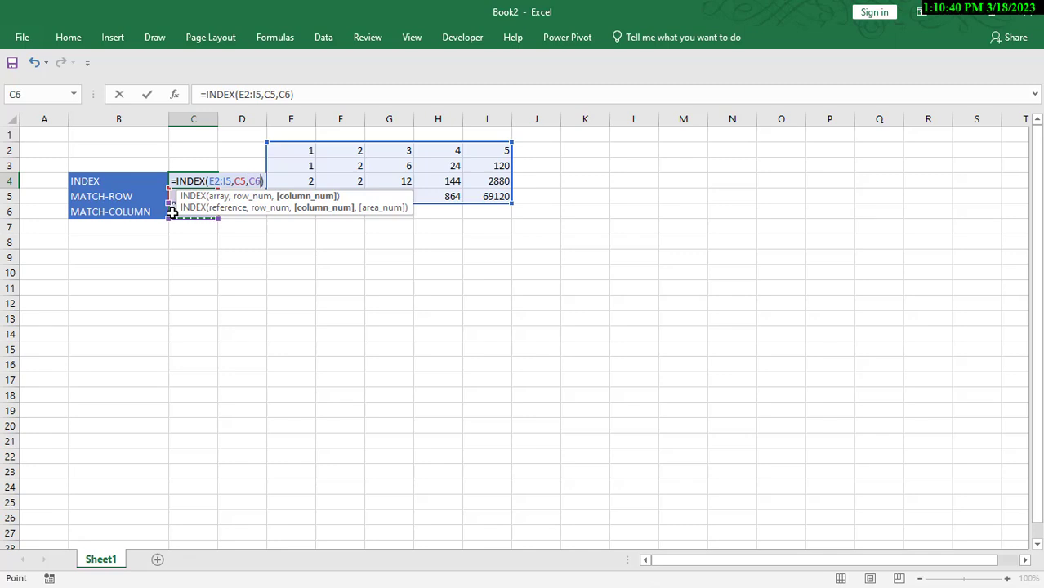
{"action": "type", "text": ")"}
{"action": "key", "text": "Return"}
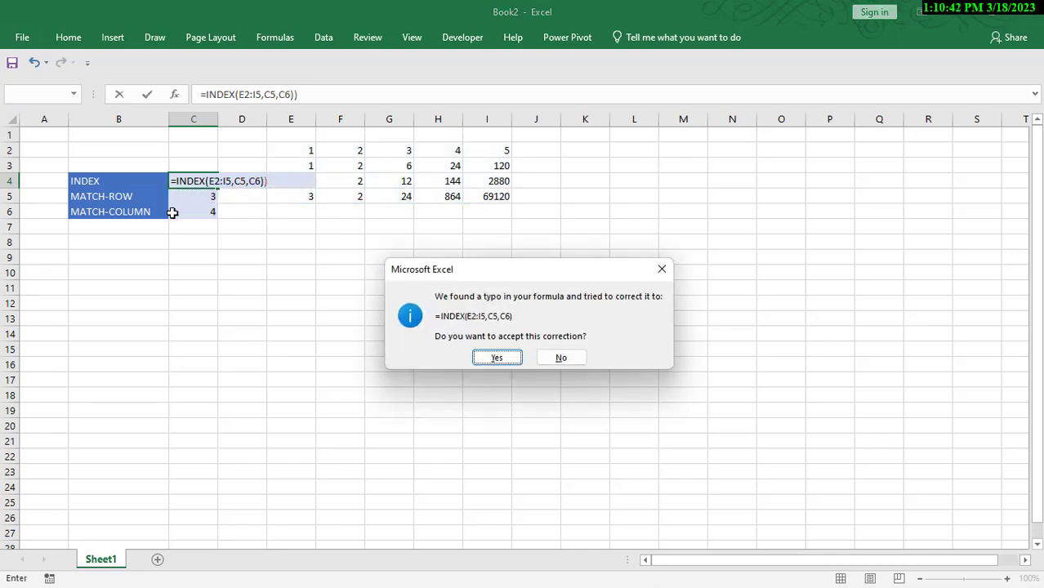
Accept the corrected formula =INDEX(E2:I5,C5,C6) in C4 and dismiss the circular reference warning
{"action": "left_click", "coordinate": [500, 364]}
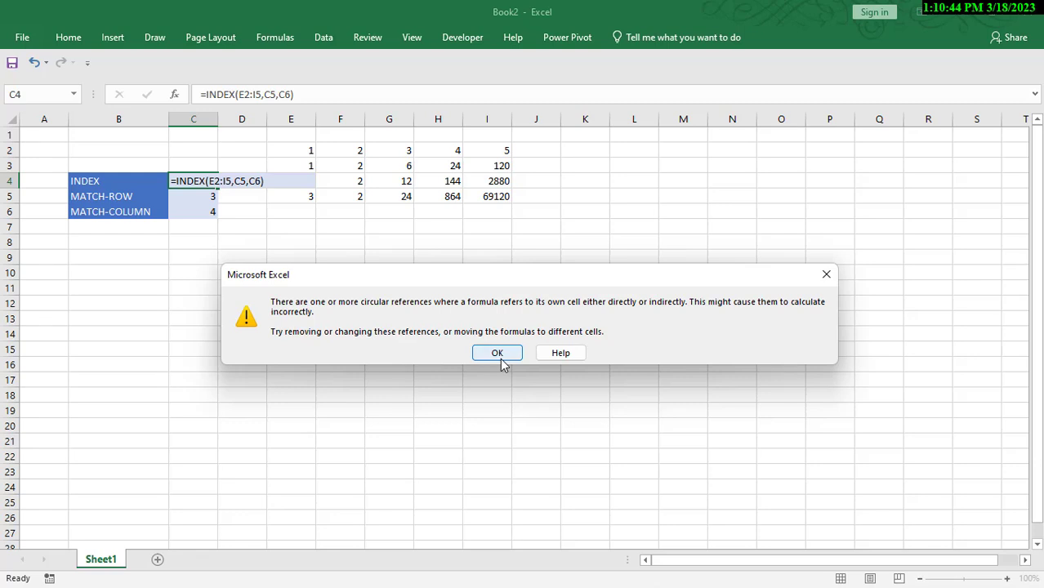
{"action": "left_click", "coordinate": [510, 354]}
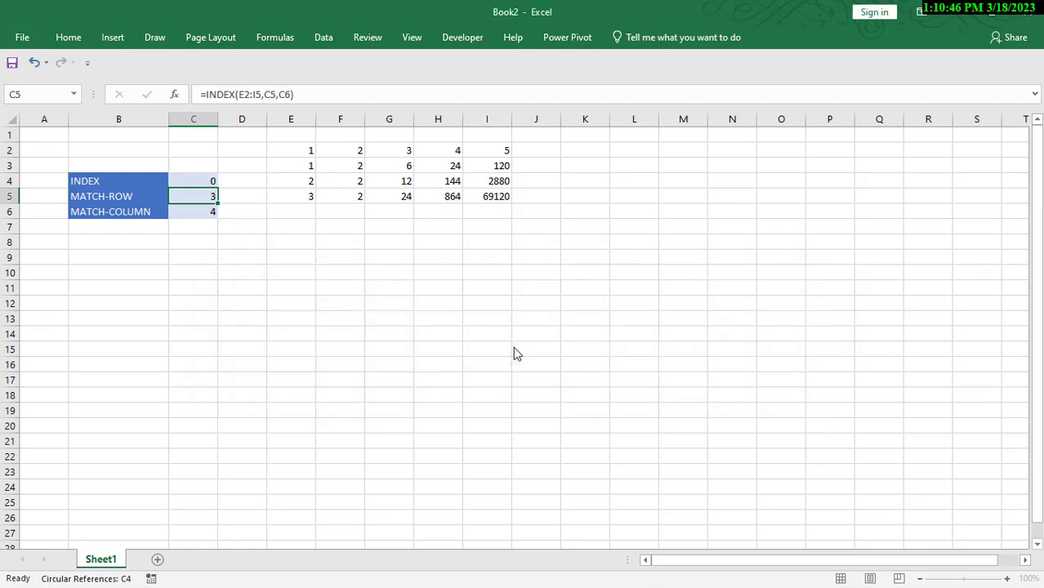
{"action": "left_click", "coordinate": [216, 178]}
{"action": "left_click", "coordinate": [220, 180]}
{"action": "double_click", "coordinate": [210, 180]}
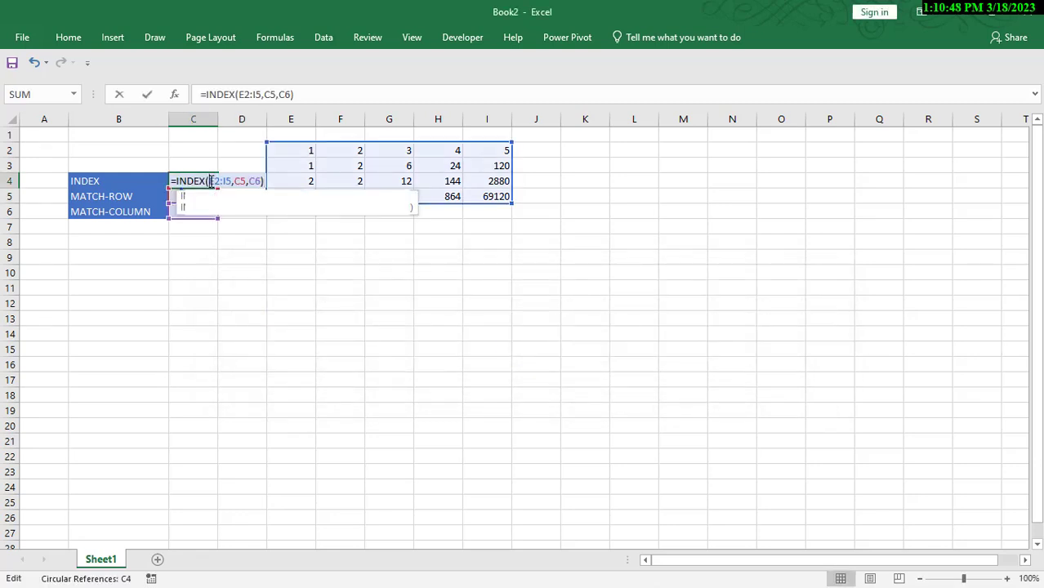
{"action": "key", "text": "Escape"}
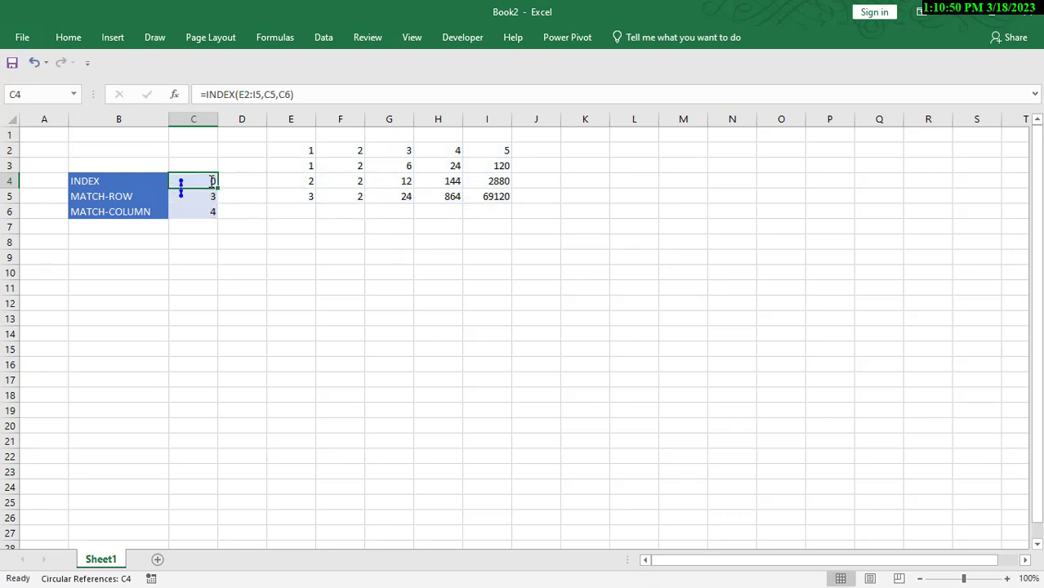
Replace the C5 row argument of the INDEX formula in C4 with a nested MATCH function
{"action": "double_click", "coordinate": [200, 181]}
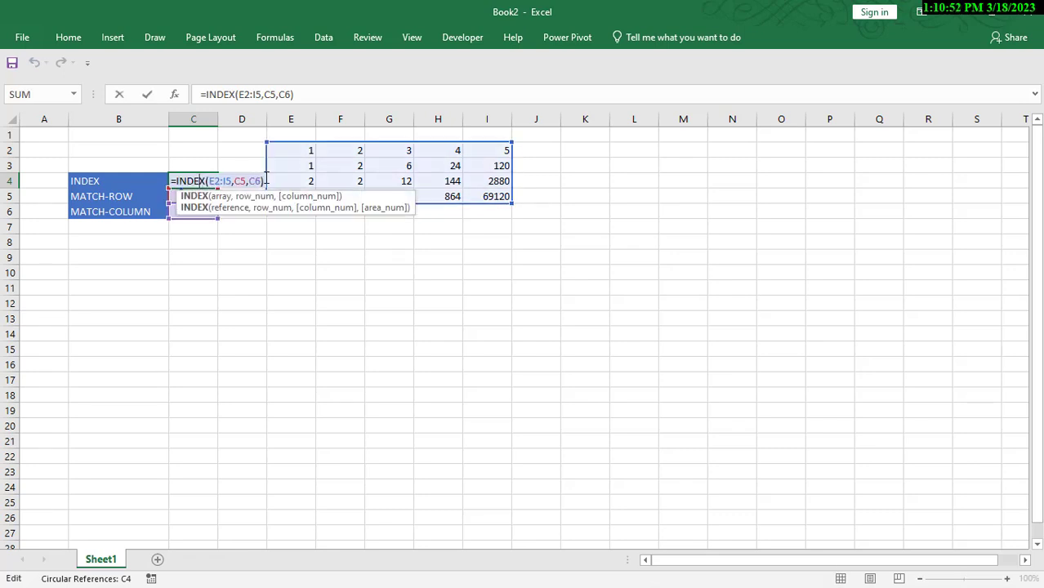
{"action": "key", "text": "BackSpace"}
{"action": "key", "text": "BackSpace"}
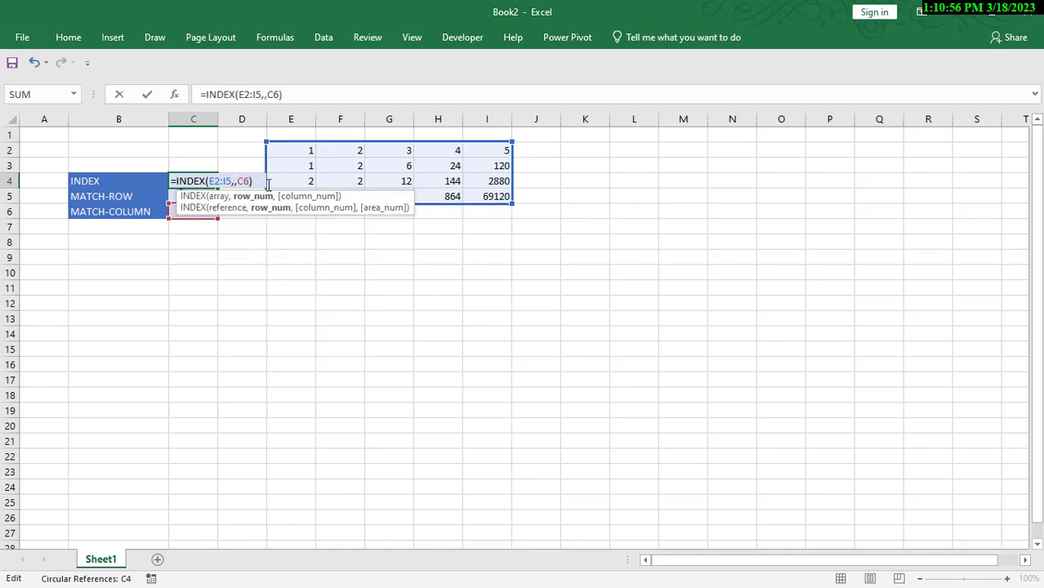
{"action": "type", "text": "MA"}
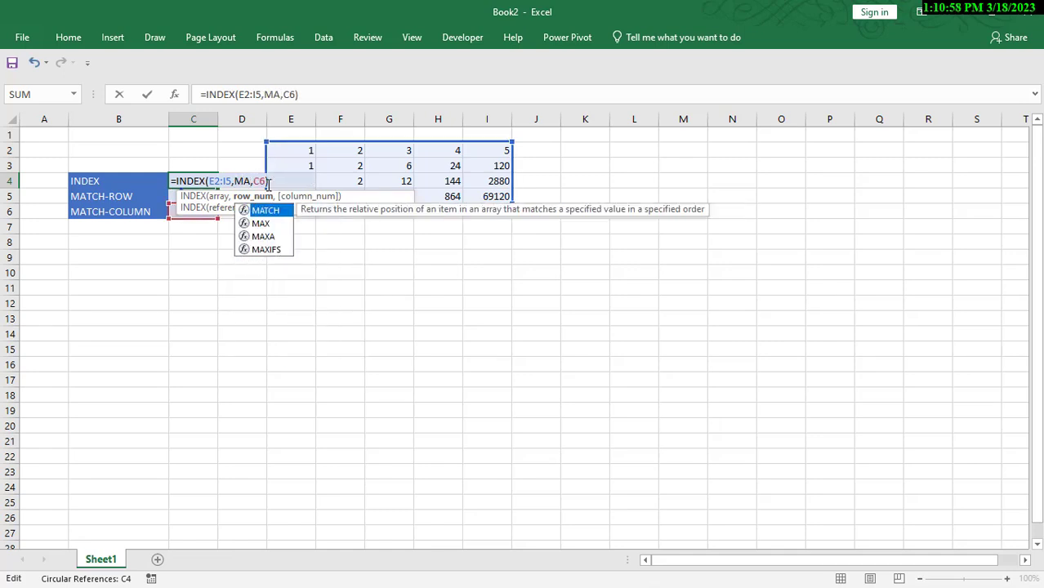
{"action": "double_click", "coordinate": [265, 210]}
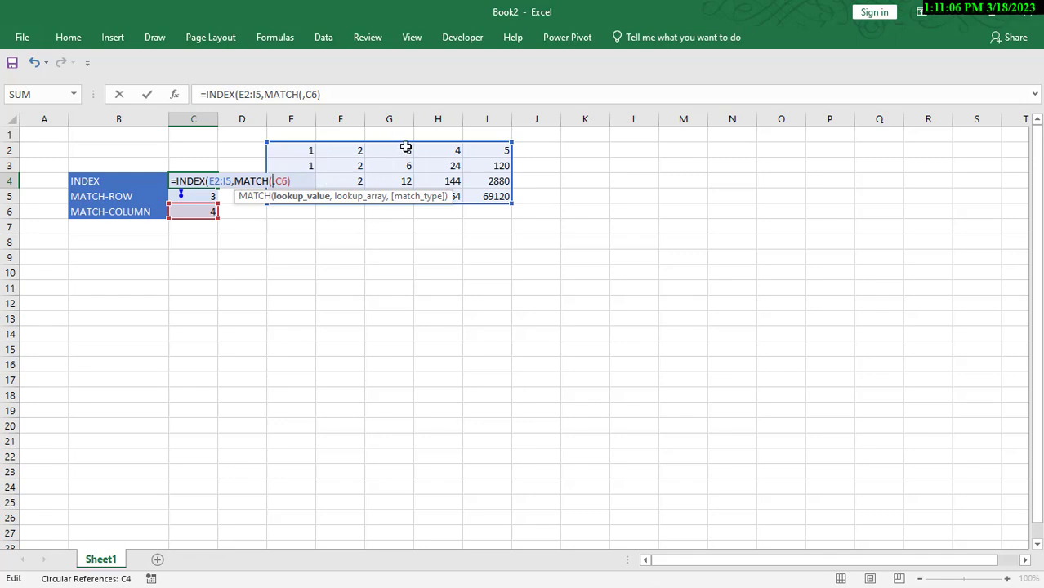
{"action": "left_click_drag", "start_coordinate": [440, 149], "coordinate": [449, 194]}
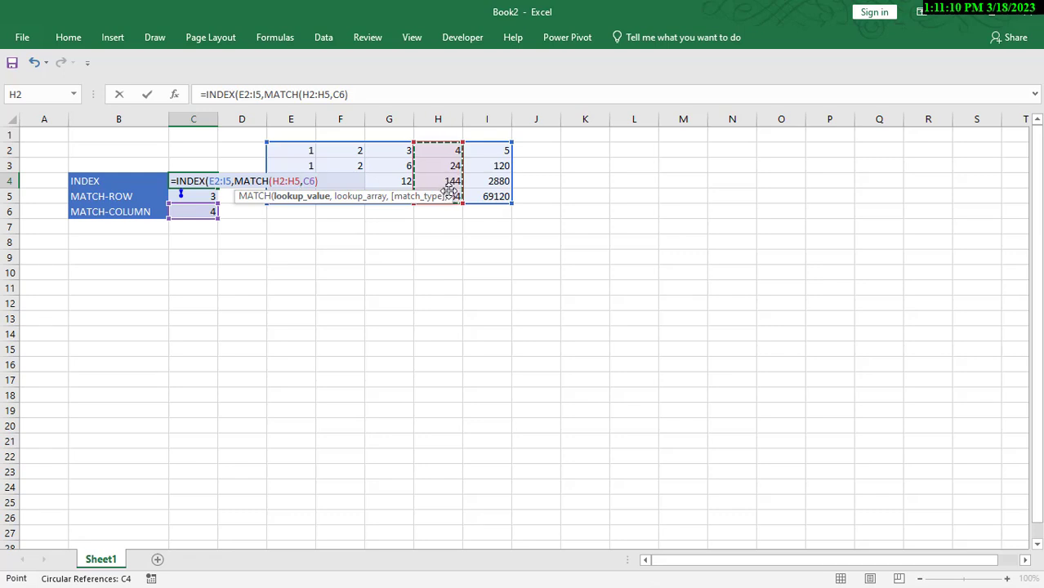
{"action": "left_click", "coordinate": [296, 180]}
{"action": "key", "text": "BackSpace"}
{"action": "key", "text": "BackSpace"}
{"action": "key", "text": "BackSpace"}
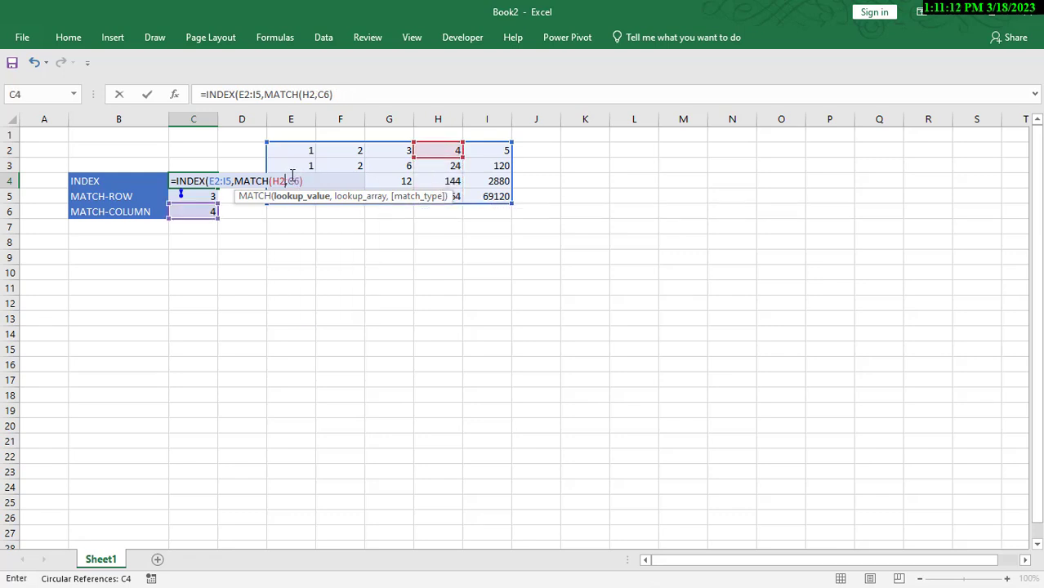
{"action": "key", "text": "BackSpace"}
{"action": "key", "text": "BackSpace"}
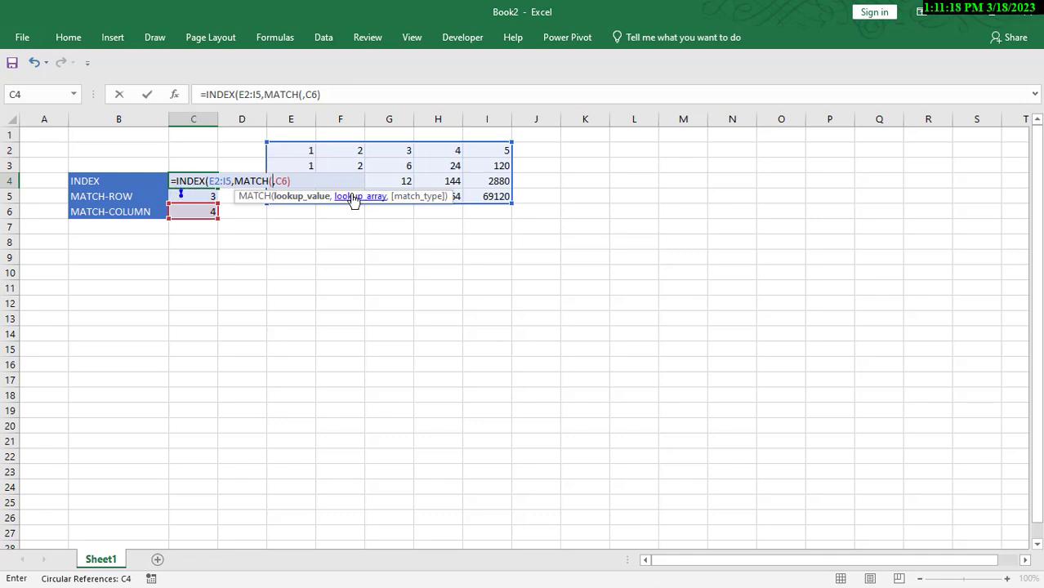
Complete the C4 formula as =INDEX(E2:I5,MATCH(C4,H2:H5,0)), replacing the C6 argument and accepting the suggested bracket correction
{"action": "type", "text": "C4"}
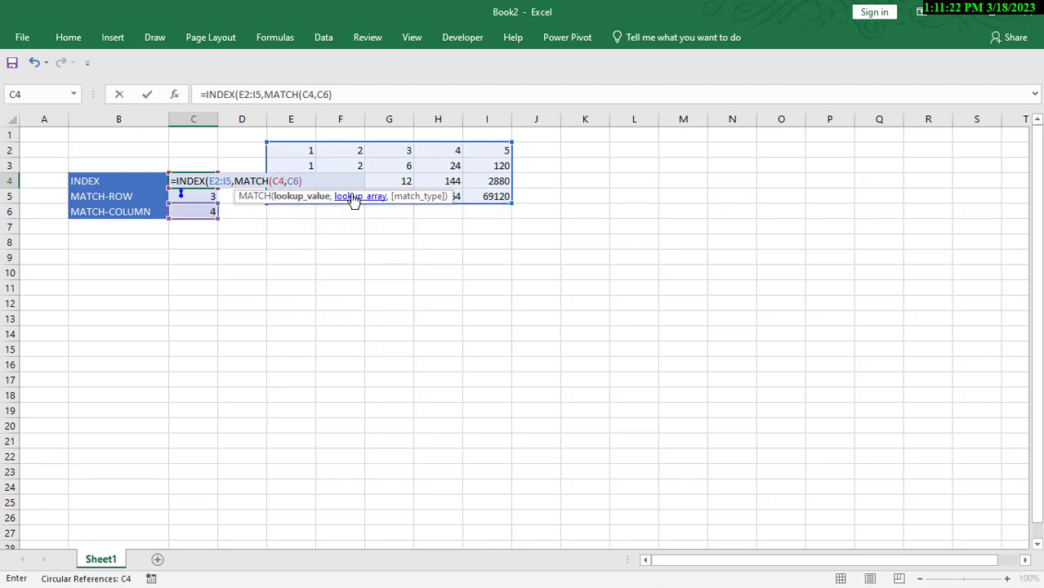
{"action": "type", "text": ","}
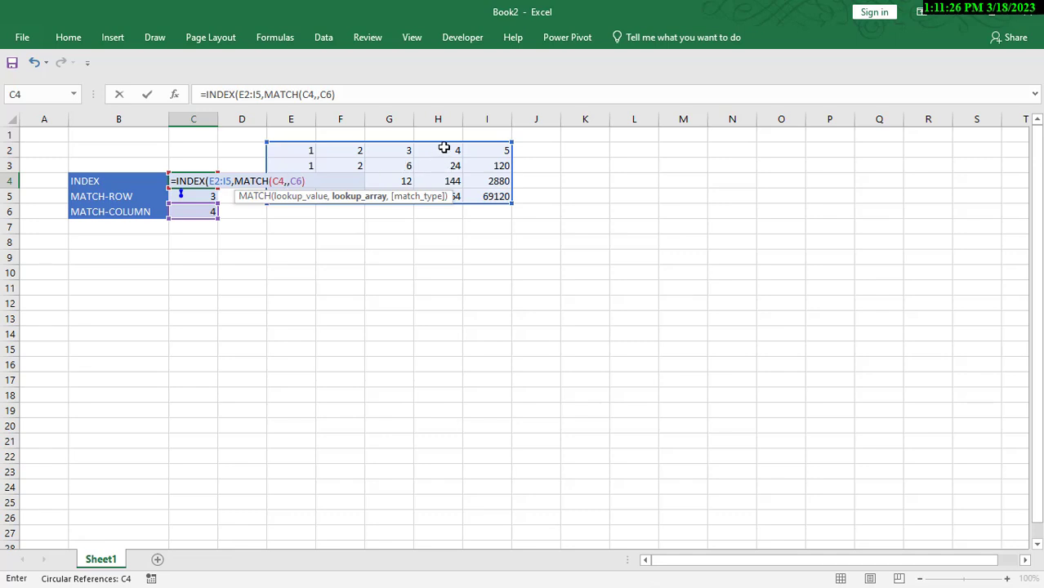
{"action": "left_click_drag", "start_coordinate": [444, 148], "coordinate": [451, 194]}
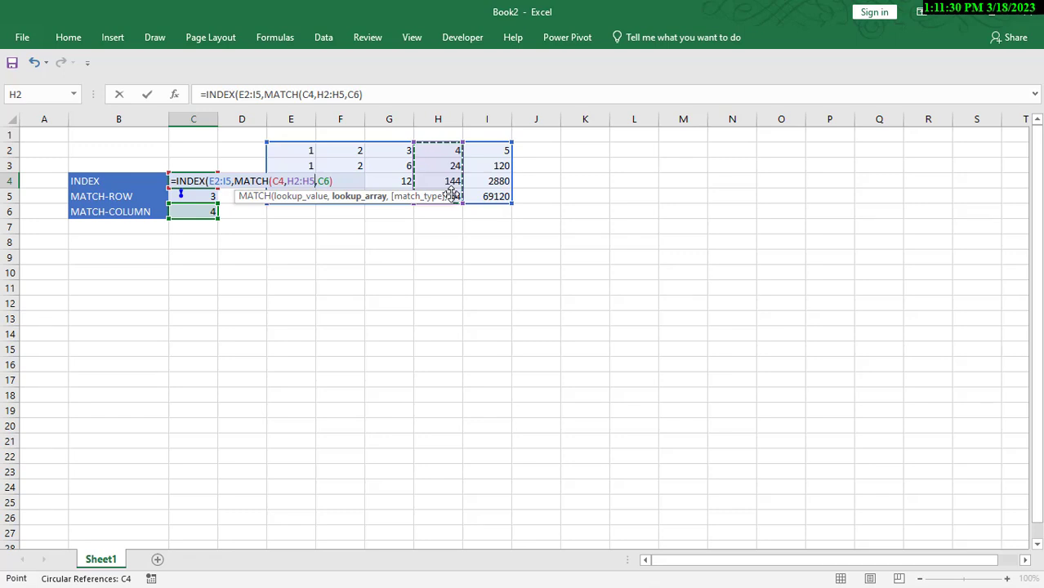
{"action": "left_click", "coordinate": [328, 180]}
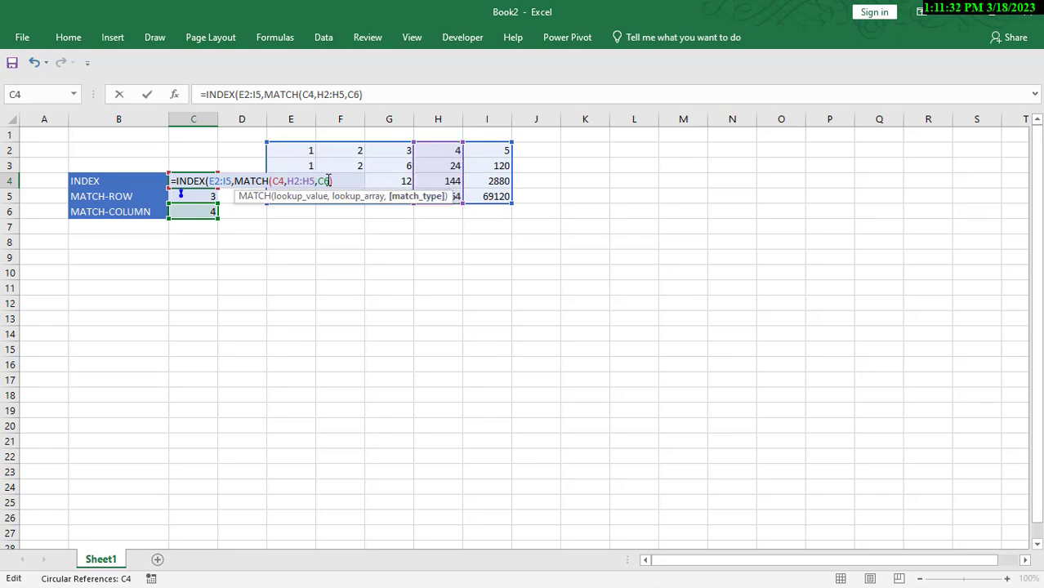
{"action": "key", "text": "BackSpace"}
{"action": "key", "text": "BackSpace"}
{"action": "type", "text": "0"}
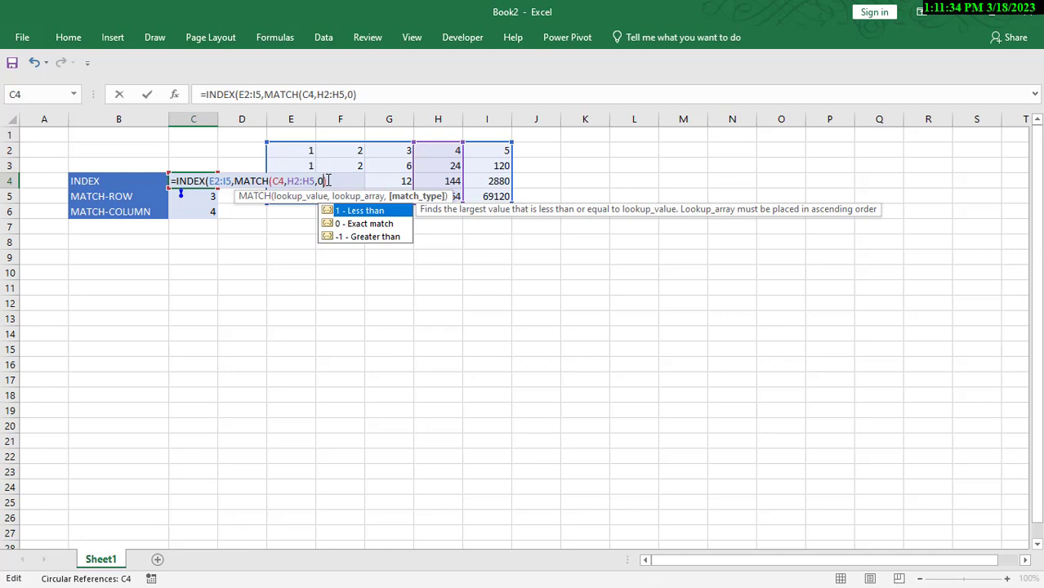
{"action": "key", "text": "Return"}
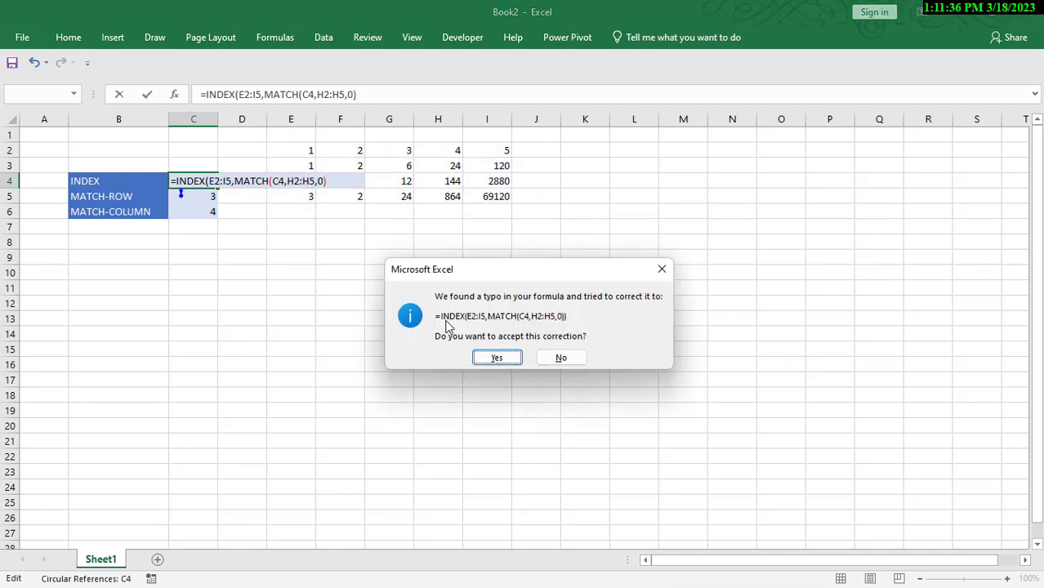
{"action": "left_click", "coordinate": [500, 360]}
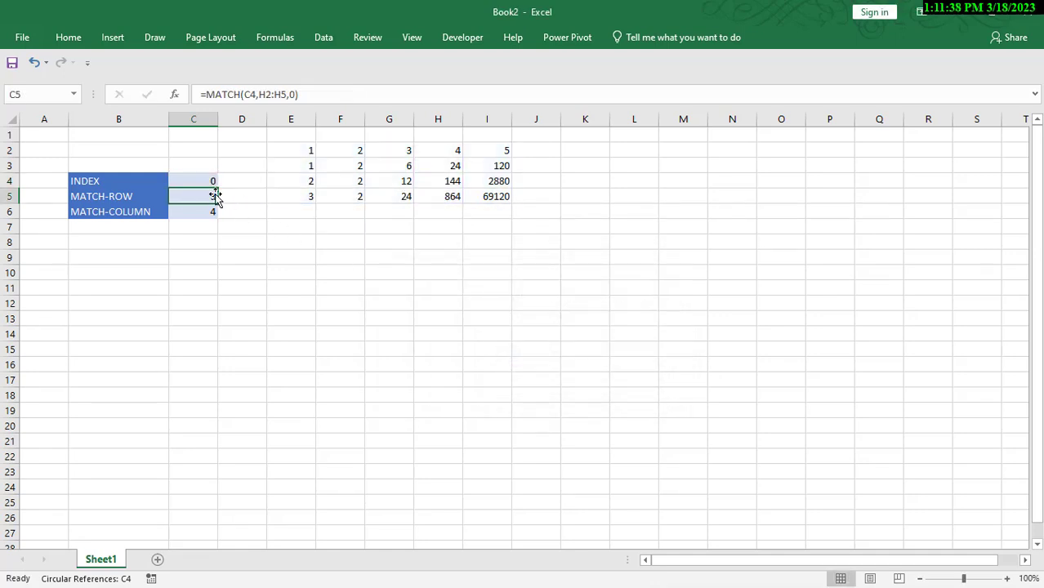
Add MATCH(C4,E4:I4,0) as the column argument of the INDEX formula in C4
{"action": "double_click", "coordinate": [208, 178]}
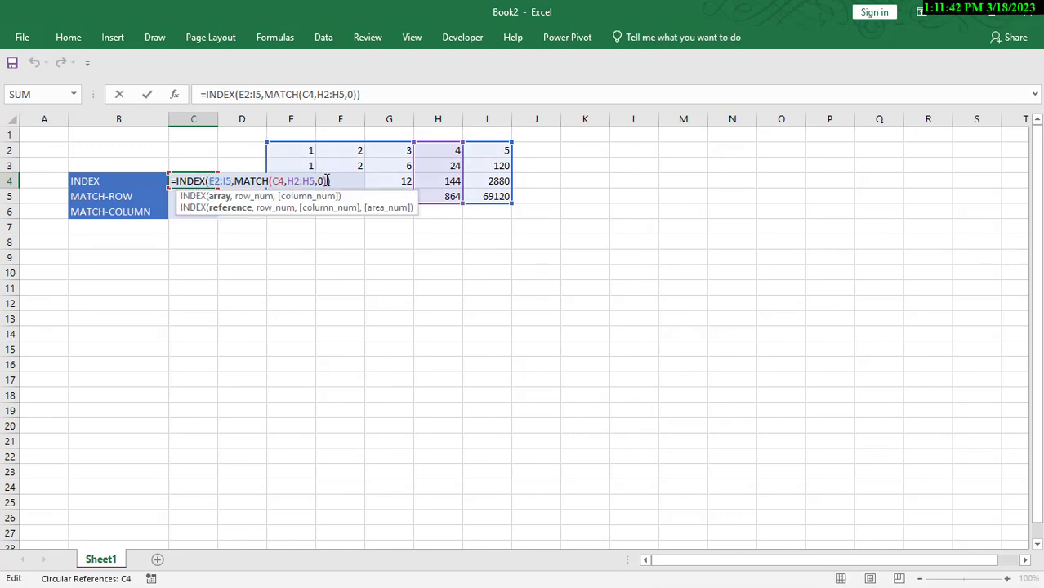
{"action": "left_click", "coordinate": [327, 180]}
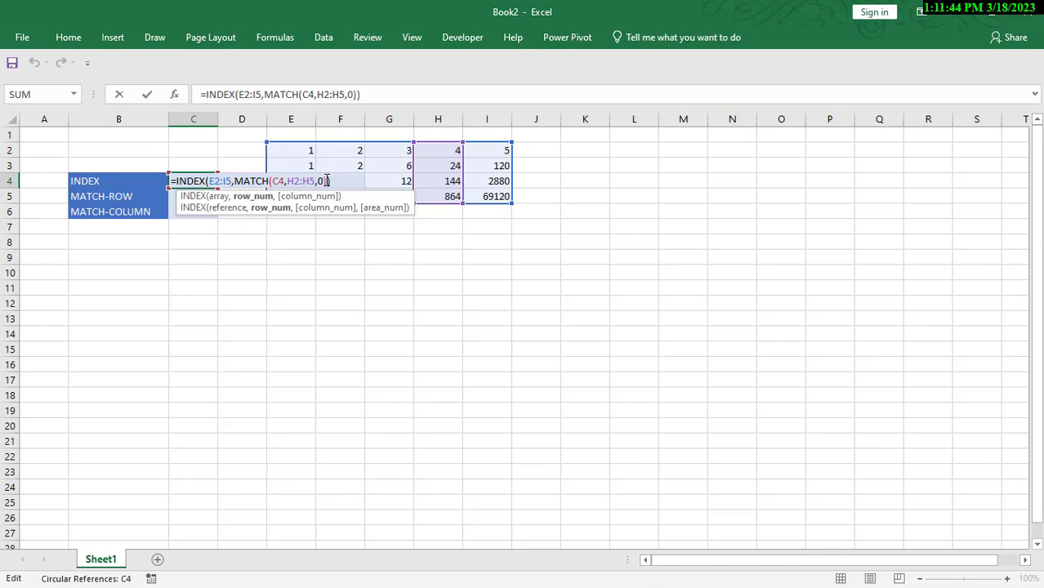
{"action": "type", "text": ","}
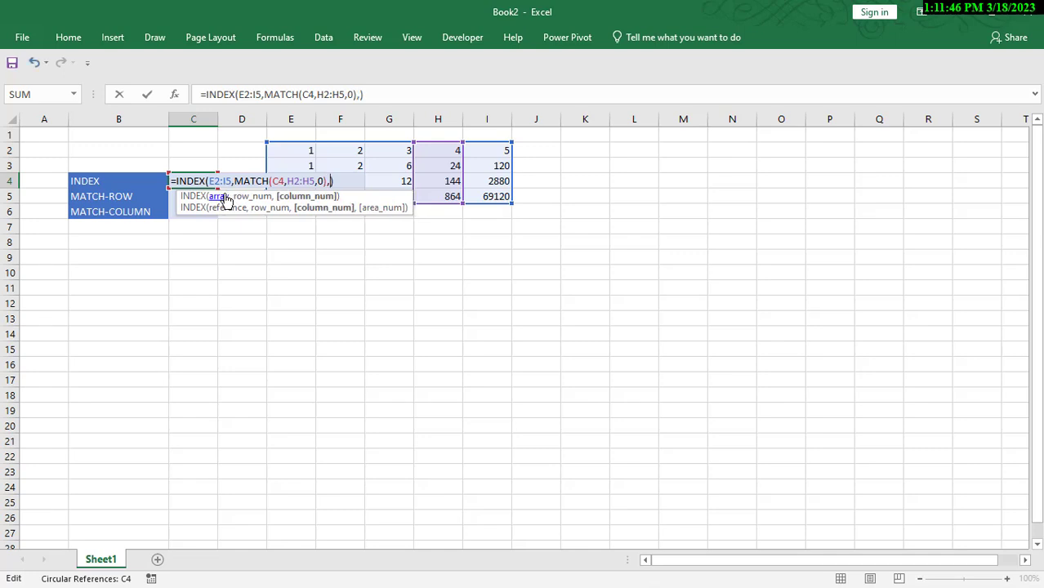
{"action": "type", "text": "MA"}
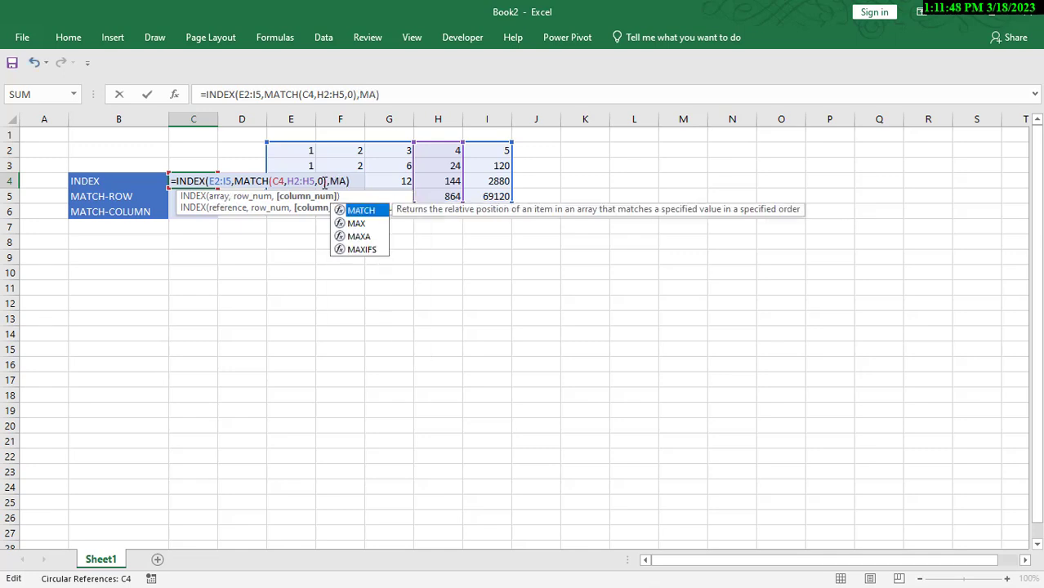
{"action": "double_click", "coordinate": [367, 212]}
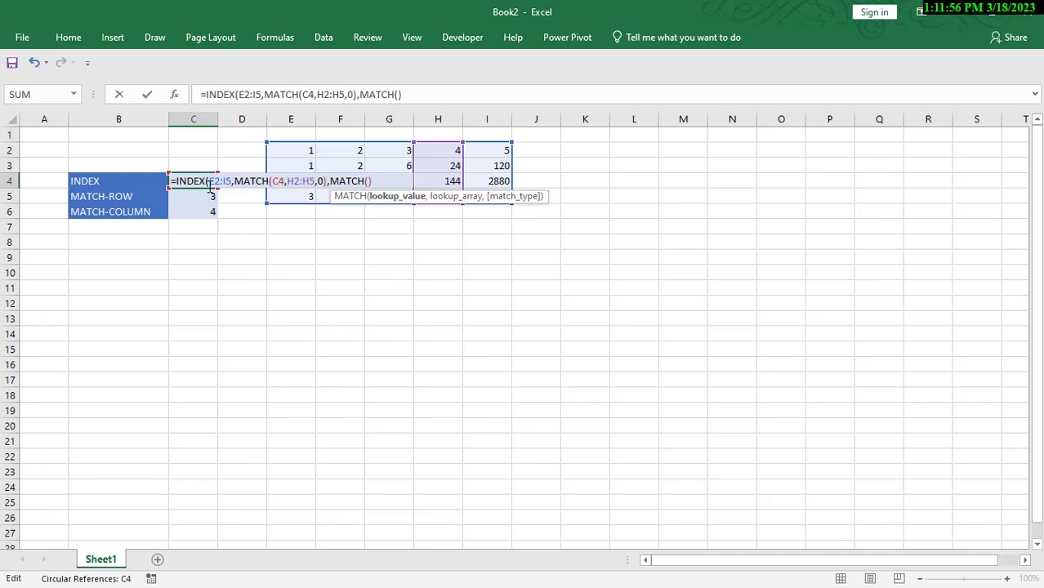
{"action": "type", "text": "C4,"}
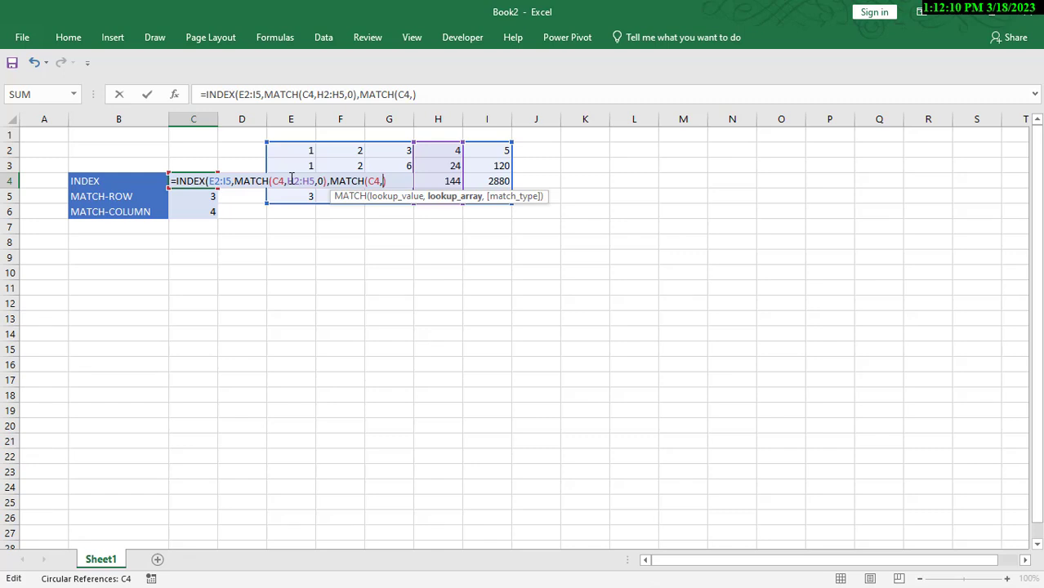
{"action": "type", "text": "E"}
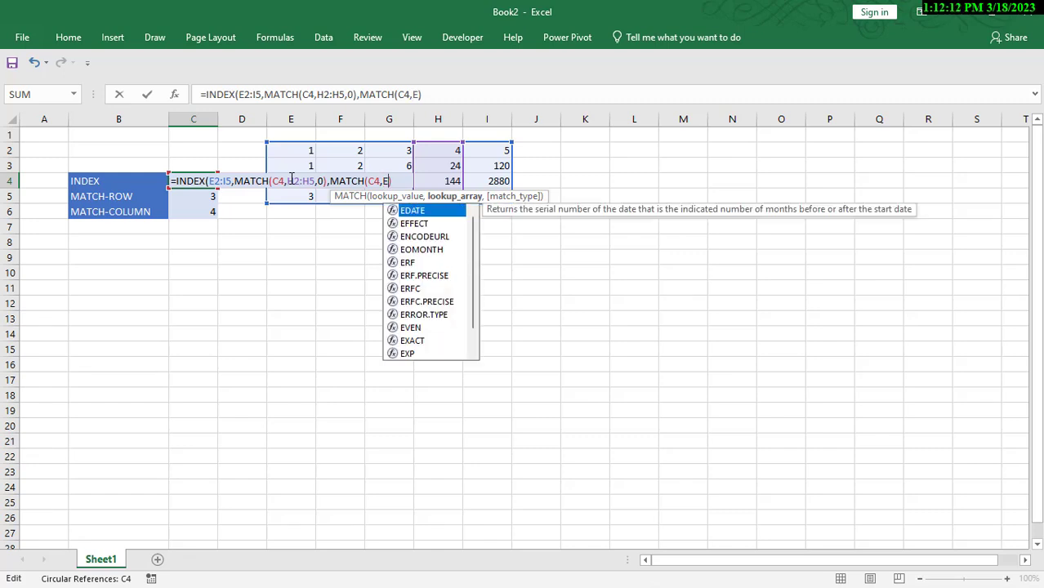
{"action": "type", "text": "4"}
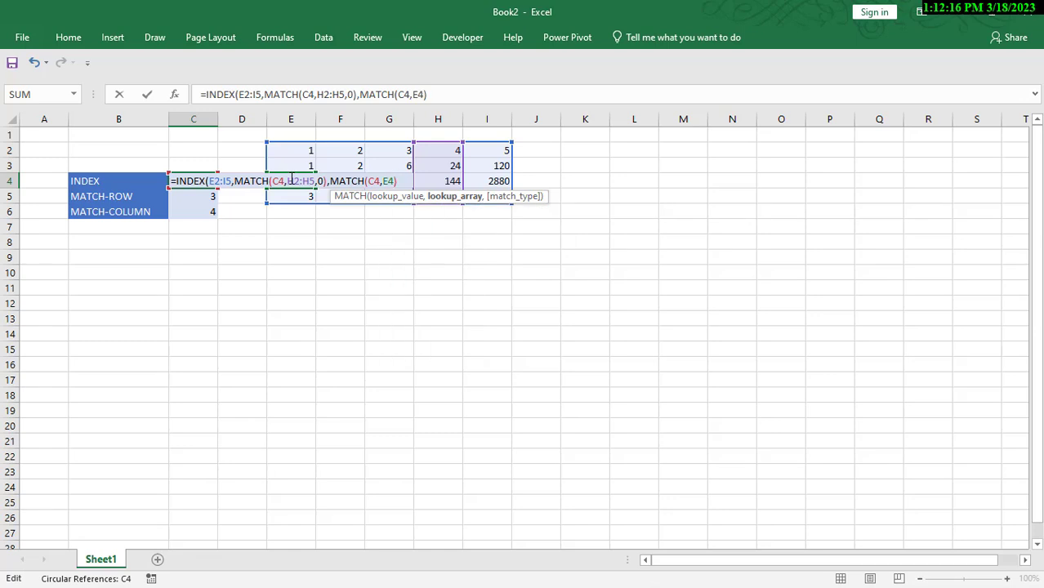
{"action": "type", "text": ":"}
{"action": "type", "text": "I4,0))"}
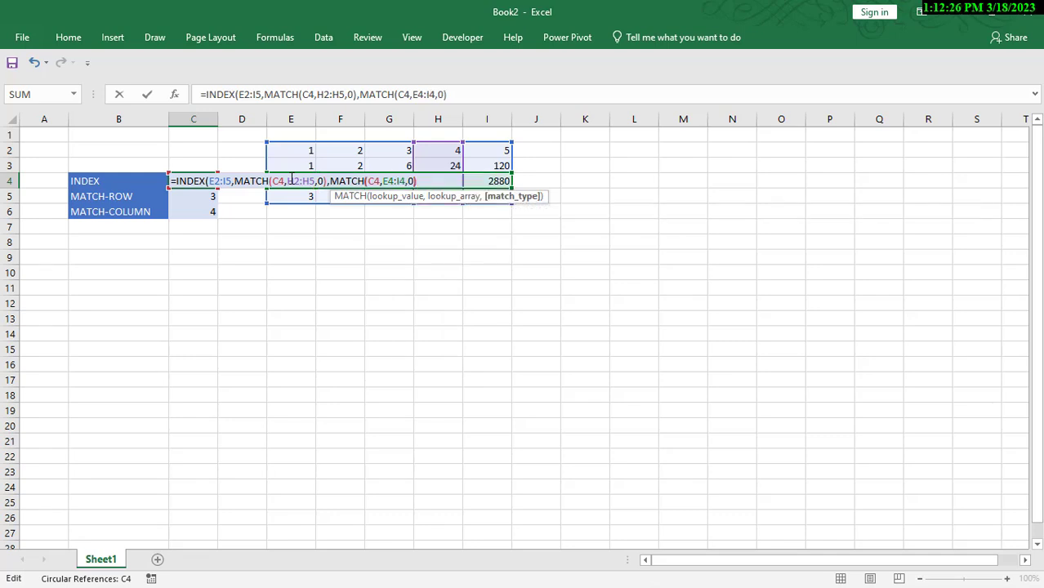
{"action": "key", "text": "Return"}
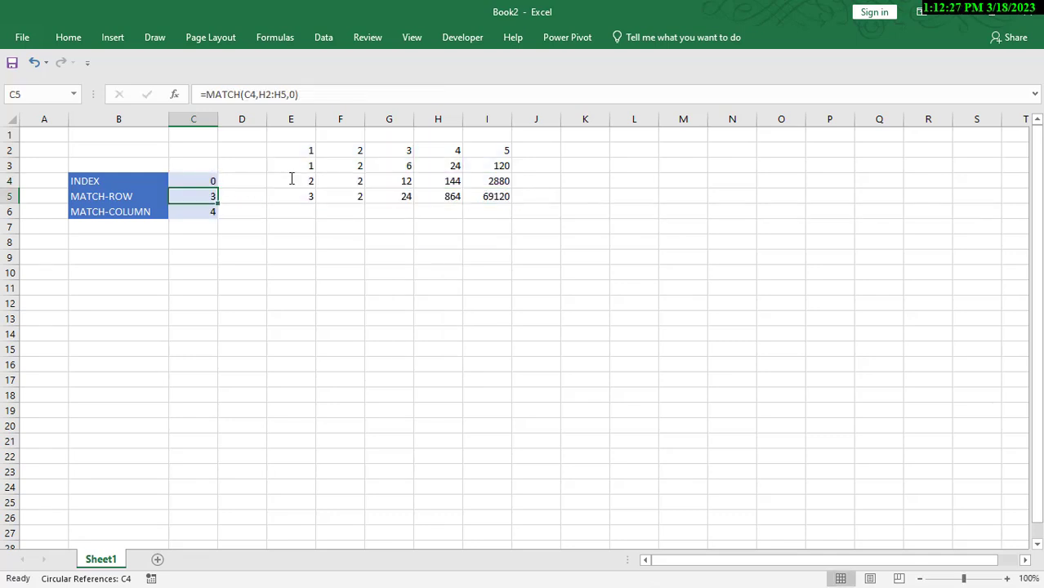
Set the lookup value of the column MATCH in C4's formula to 144
{"action": "double_click", "coordinate": [201, 183]}
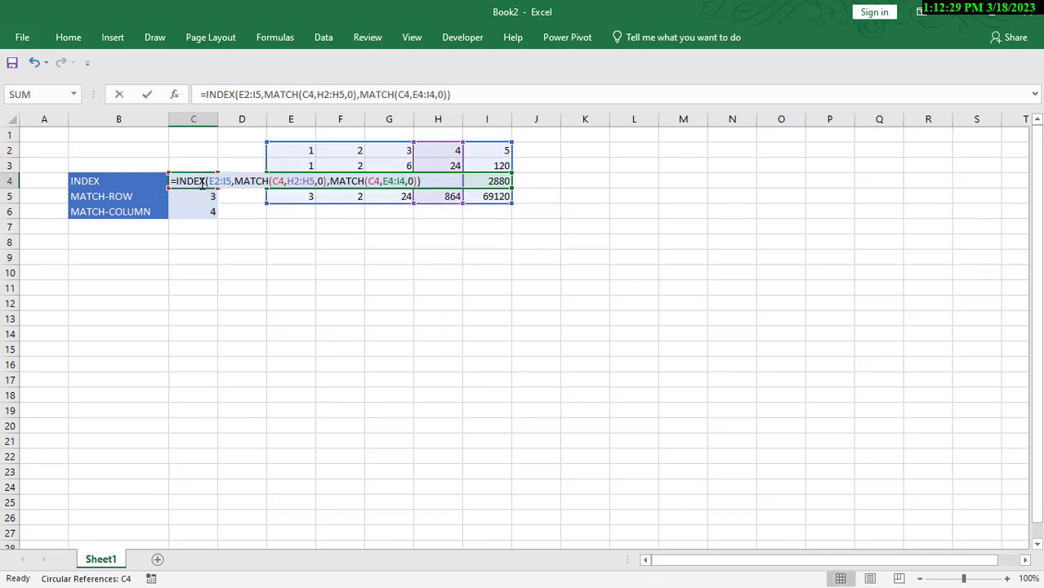
{"action": "left_click", "coordinate": [431, 180]}
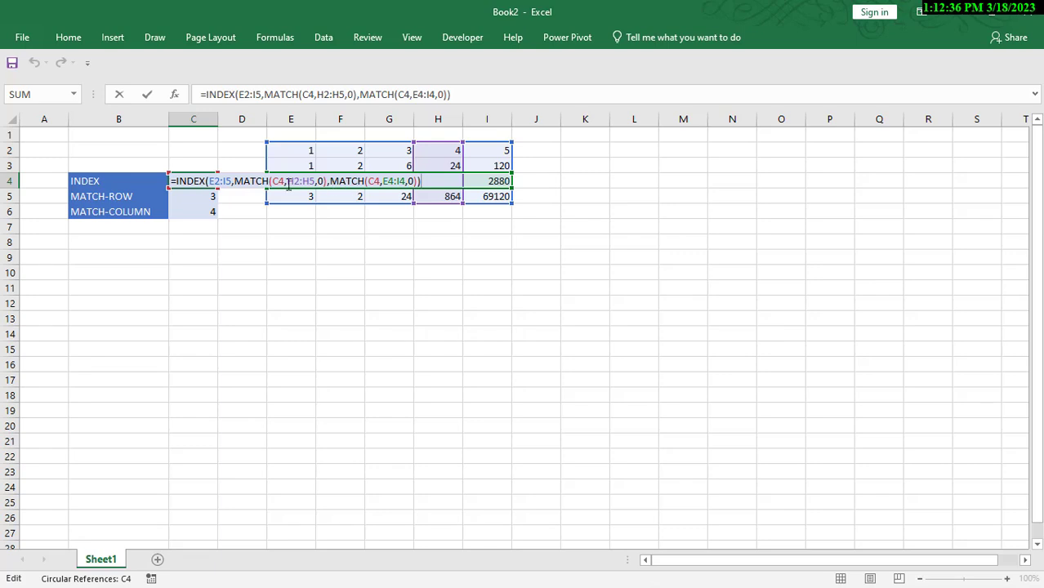
{"action": "left_click", "coordinate": [380, 181]}
{"action": "key", "text": "BackSpace"}
{"action": "key", "text": "BackSpace"}
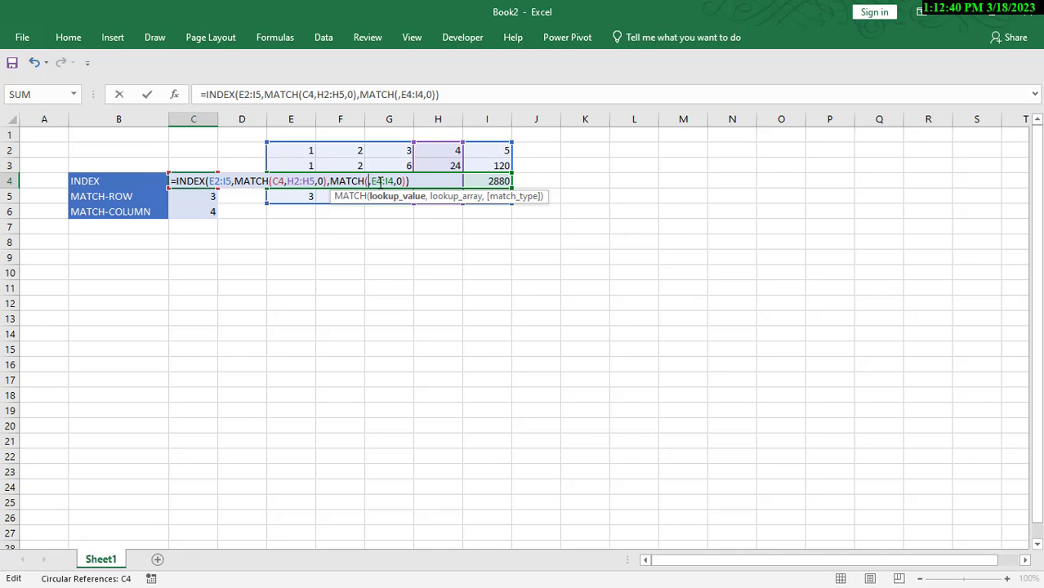
{"action": "type", "text": "144"}
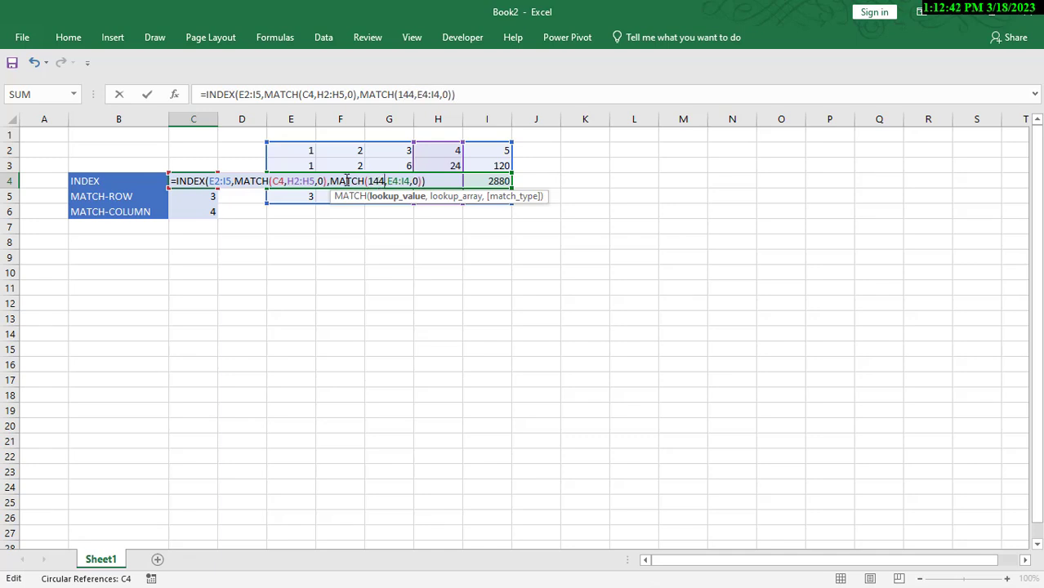
Set the row MATCH's lookup value to 144 and commit the formula in C4
{"action": "left_click", "coordinate": [284, 180]}
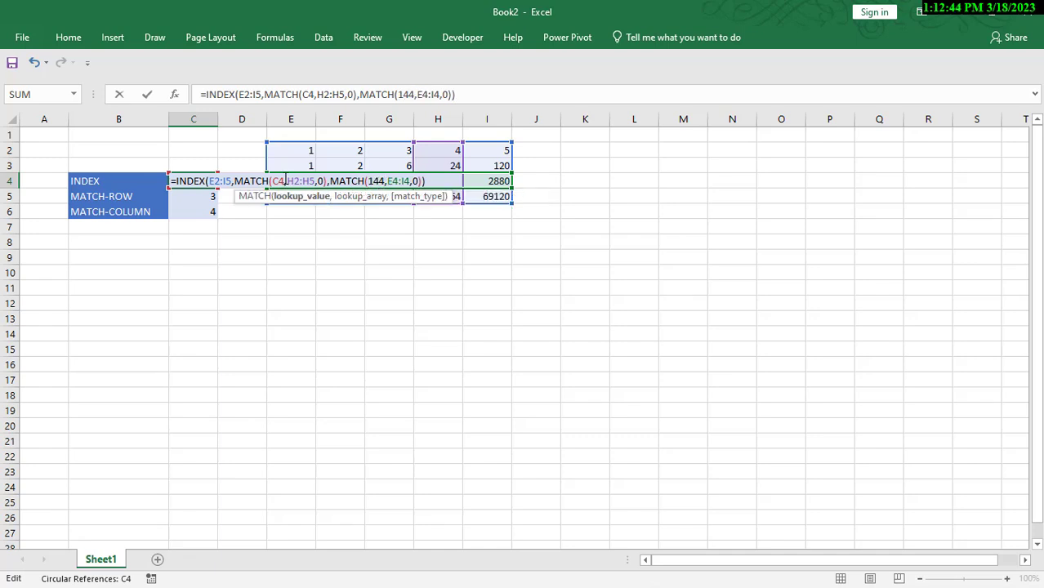
{"action": "key", "text": "BackSpace"}
{"action": "key", "text": "BackSpace"}
{"action": "type", "text": "144"}
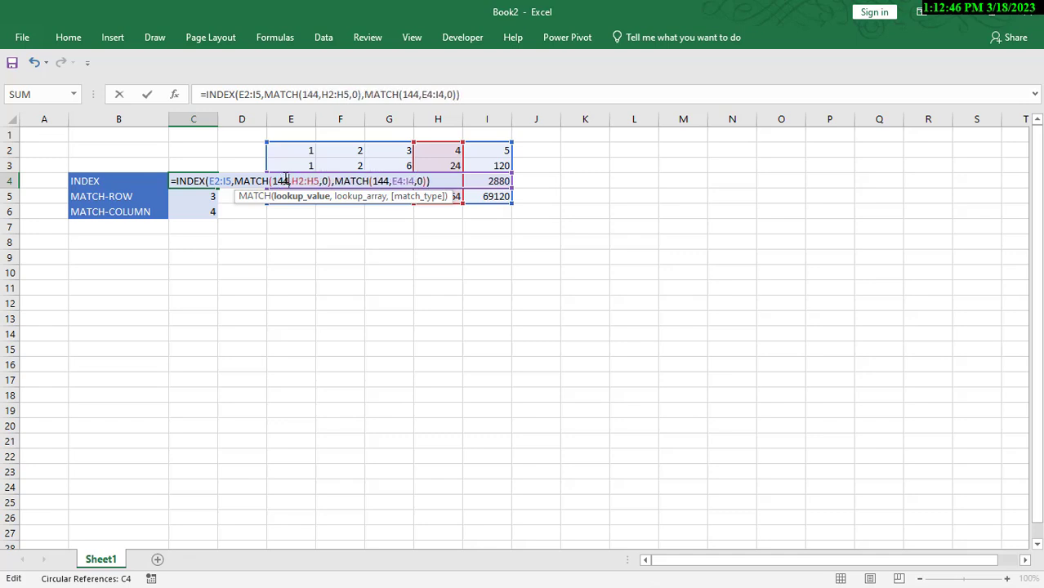
{"action": "key", "text": "Return"}
{"action": "left_click", "coordinate": [200, 183]}
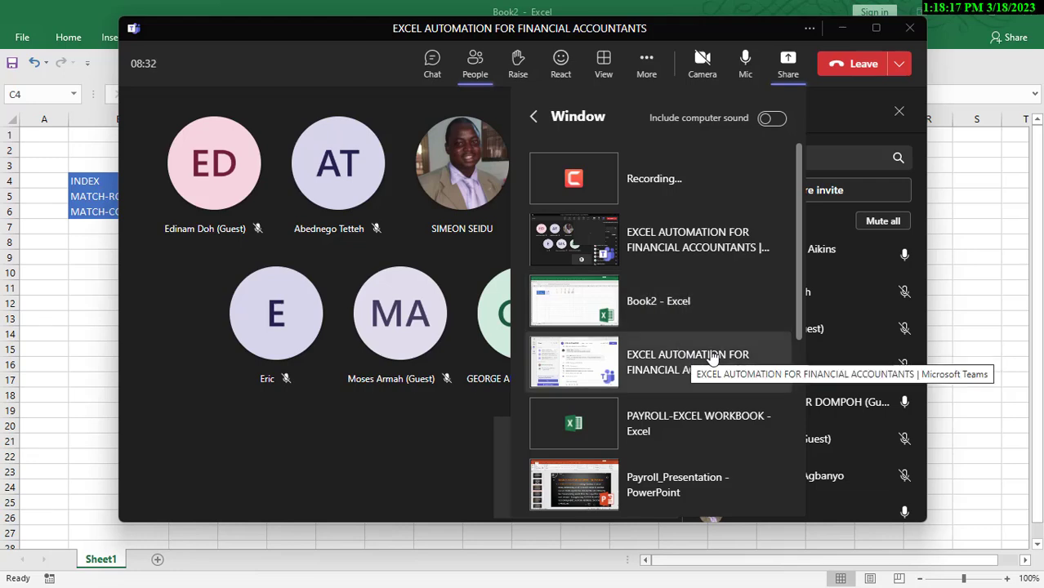
Share the PAYROLL-EXCEL WORKBOOK window in the meeting and clear the existing FULL NAME formula in B4 of MASTER_PAYROLL2
{"action": "left_click", "coordinate": [686, 427]}
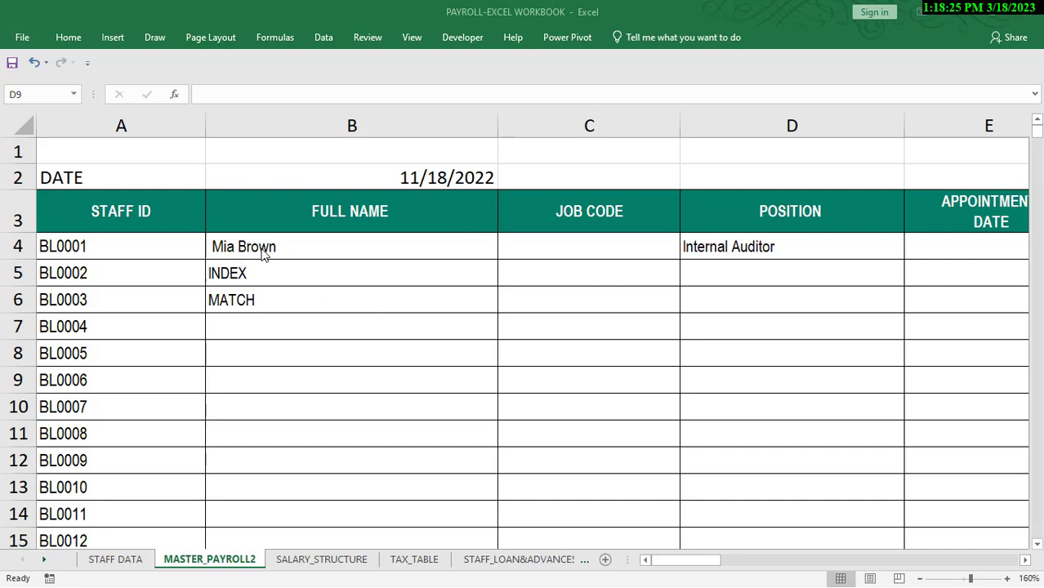
{"action": "left_click", "coordinate": [304, 245]}
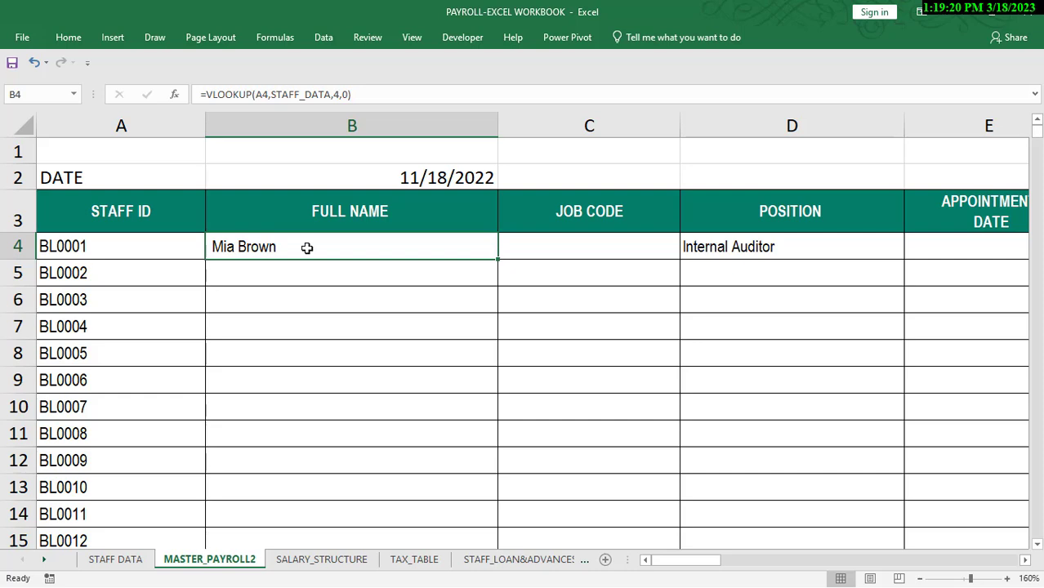
{"action": "key", "text": "Delete"}
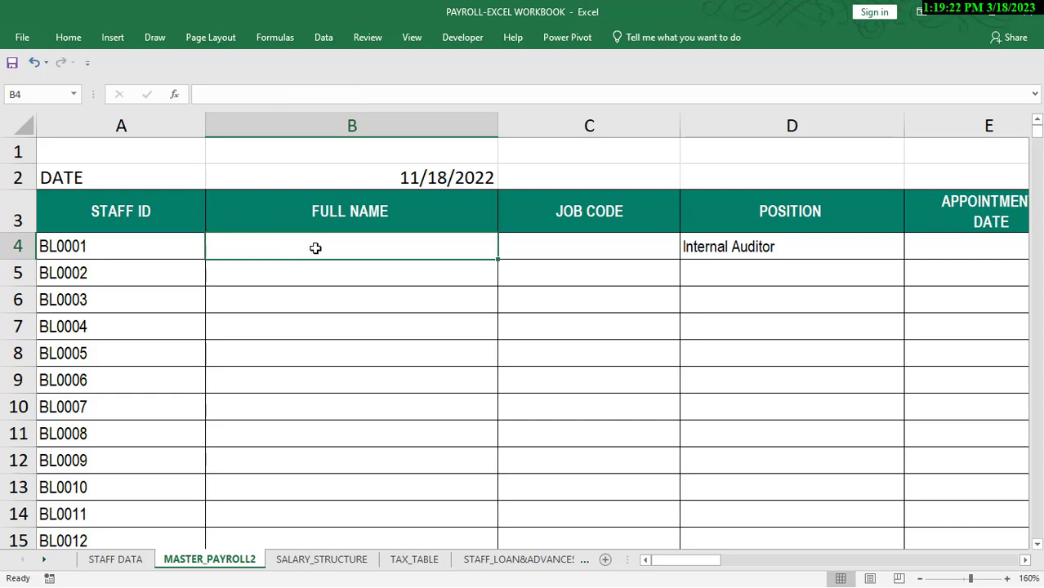
{"action": "type", "text": "="}
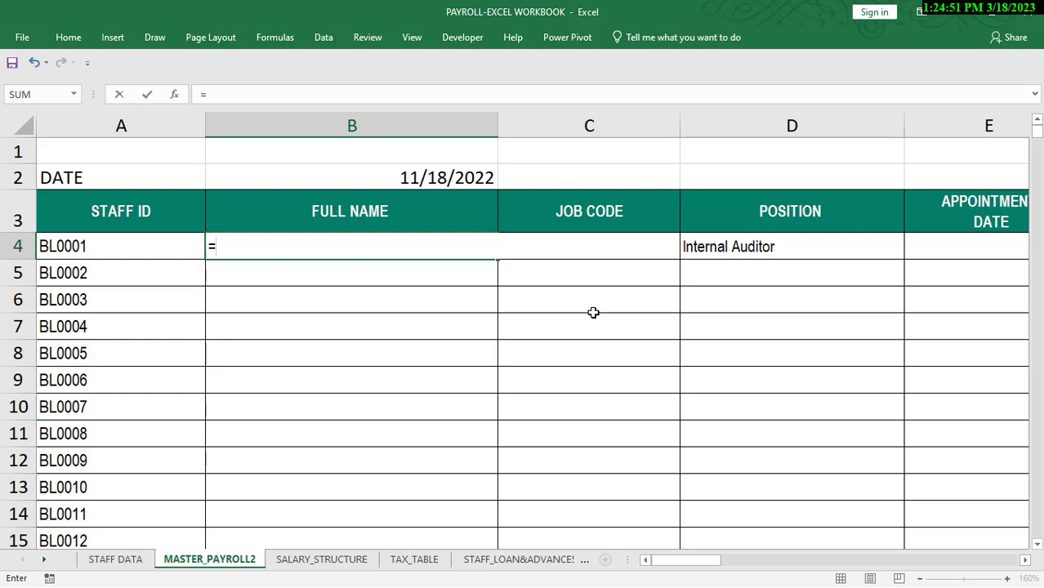
{"action": "type", "text": "IN"}
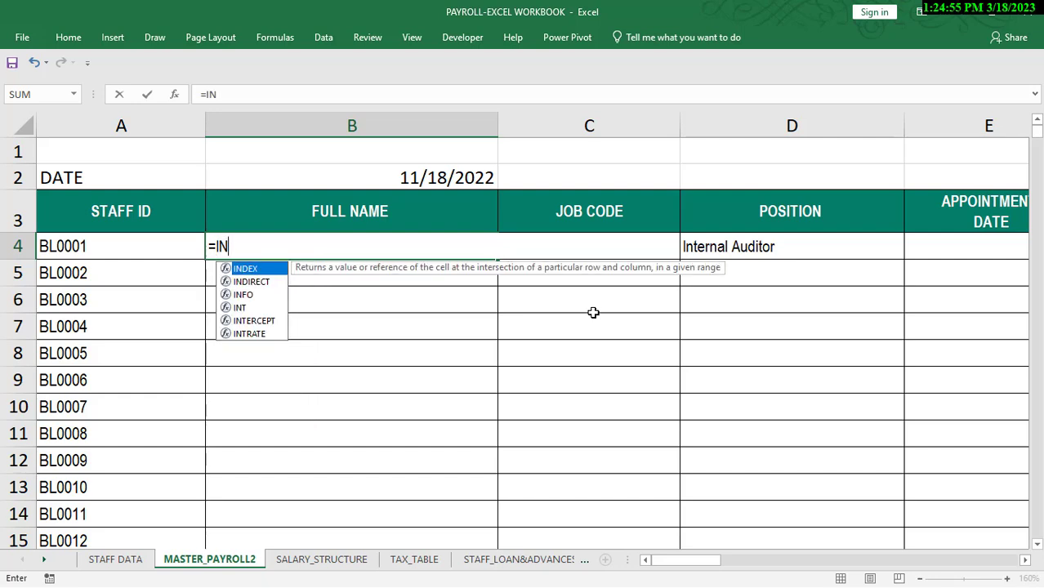
{"action": "key", "text": "Tab"}
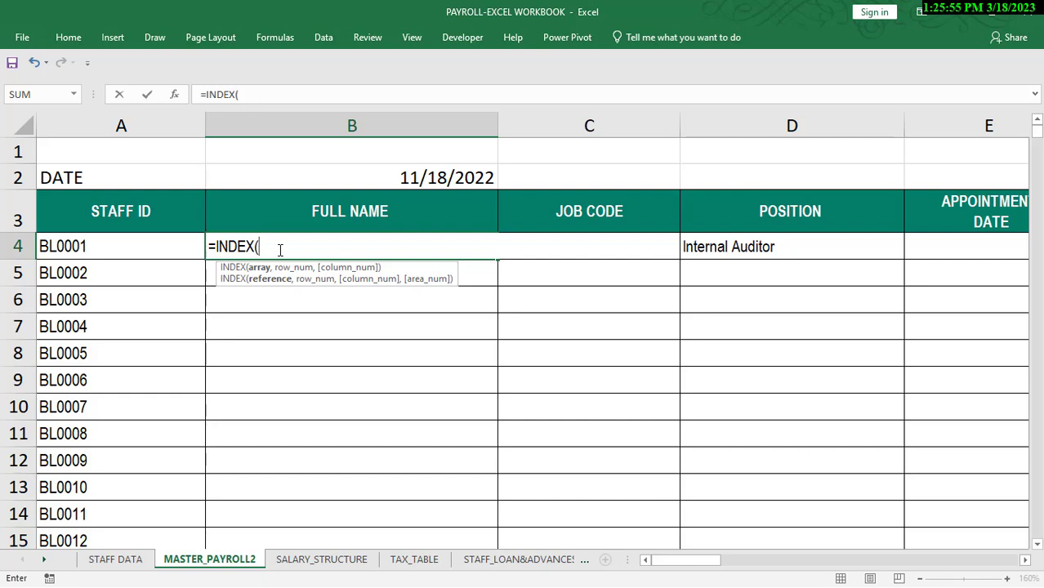
{"action": "type", "text": "FUL"}
{"action": "key", "text": "BackSpace"}
{"action": "key", "text": "BackSpace"}
{"action": "key", "text": "BackSpace"}
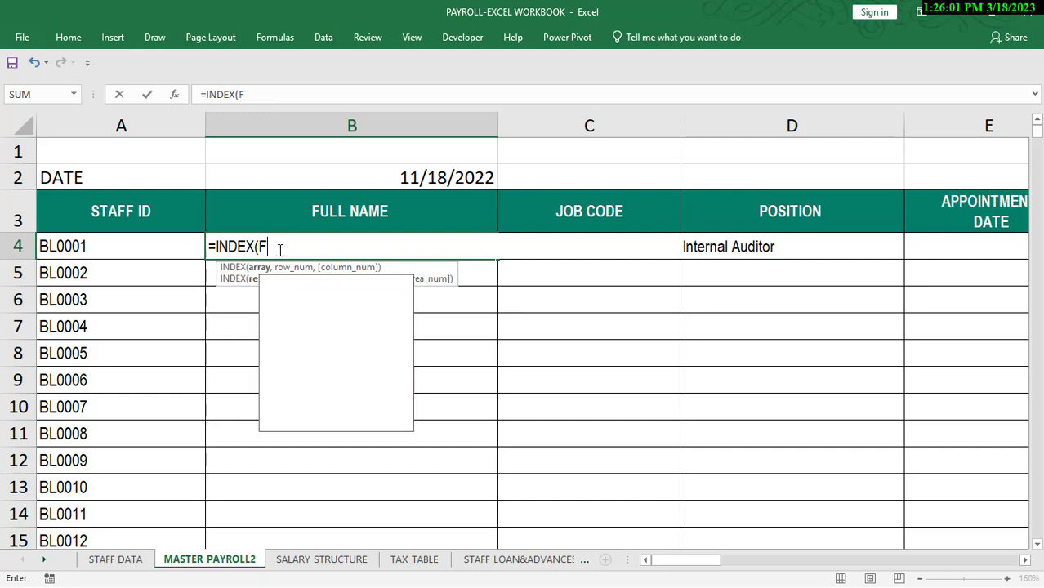
{"action": "type", "text": "FU"}
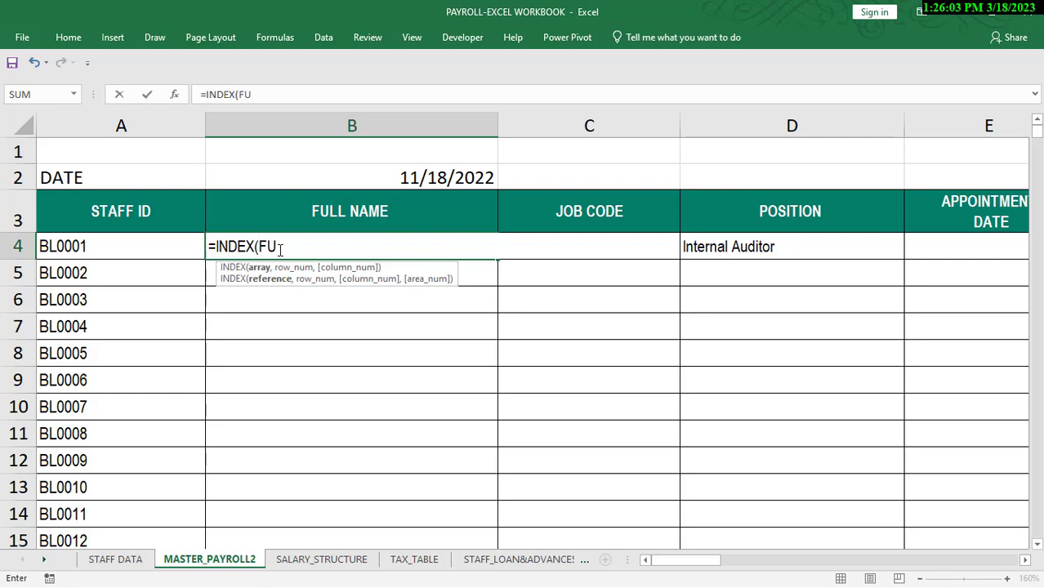
{"action": "type", "text": "L"}
{"action": "key", "text": "BackSpace"}
{"action": "key", "text": "BackSpace"}
{"action": "key", "text": "BackSpace"}
{"action": "left_click", "coordinate": [118, 562]}
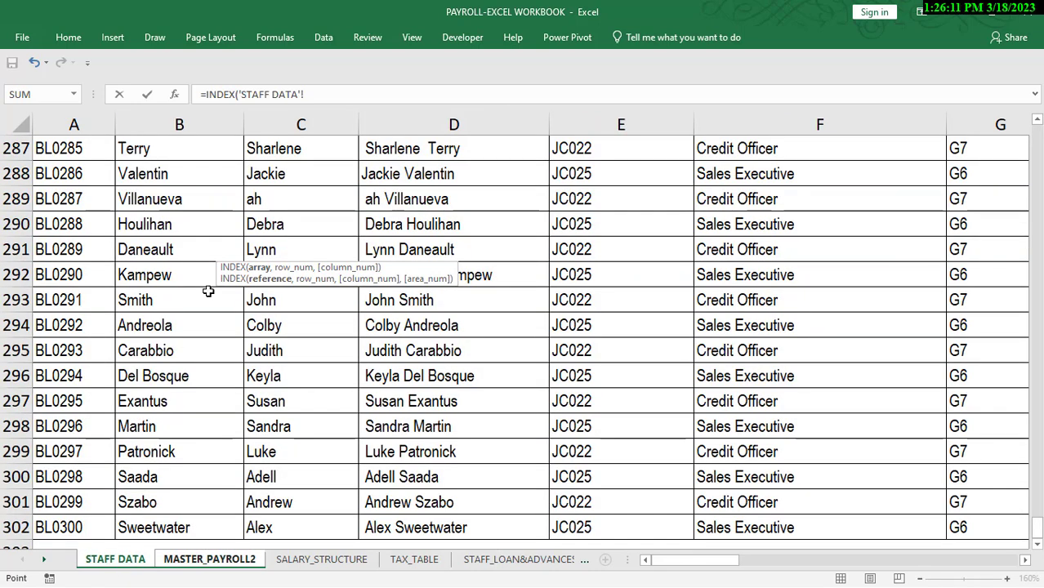
{"action": "left_click_drag", "start_coordinate": [1037, 527], "coordinate": [1006, 100]}
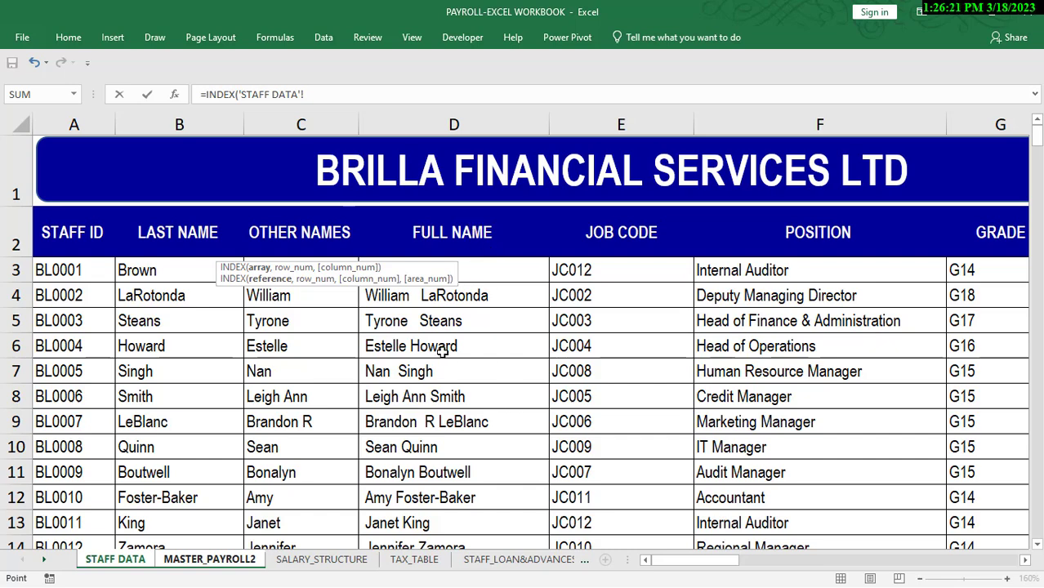
{"action": "key", "text": "Escape"}
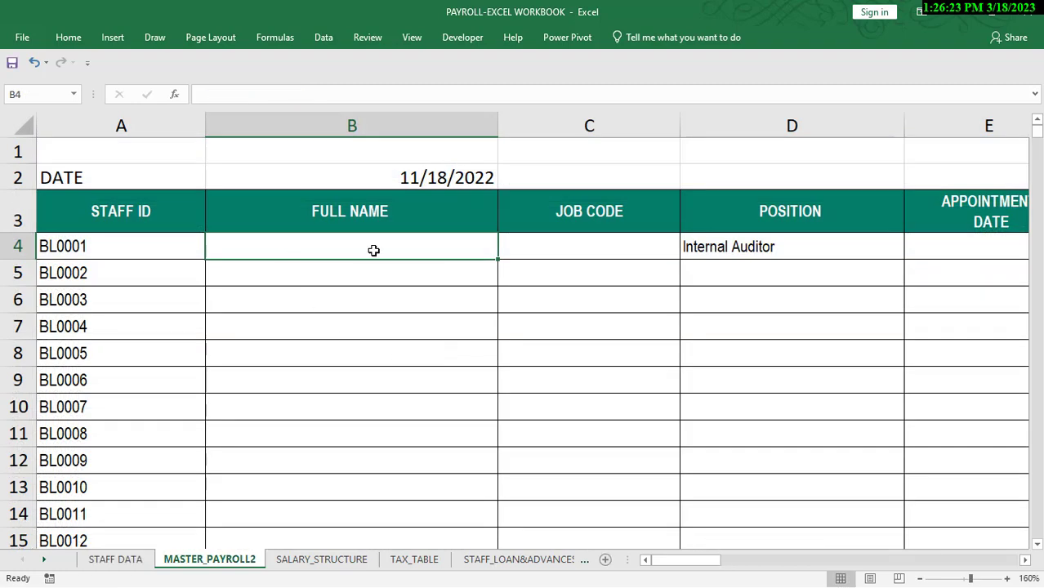
On the STAFF DATA sheet, create a named range from the FULL NAME column, D2:D302, using its top row as the name
{"action": "left_click", "coordinate": [135, 562]}
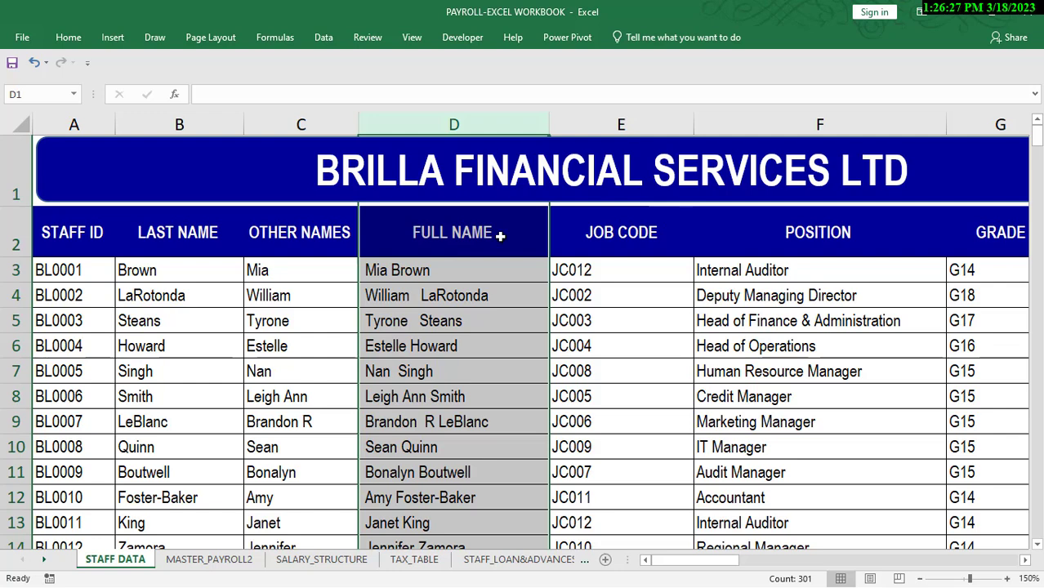
{"action": "left_click", "coordinate": [448, 244]}
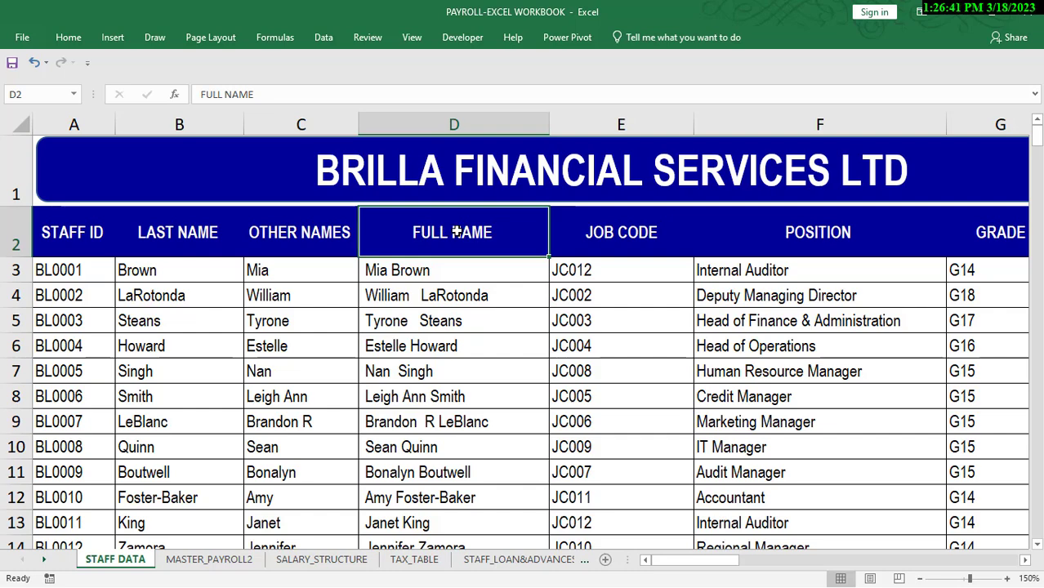
{"action": "key", "text": "ctrl+shift+Down"}
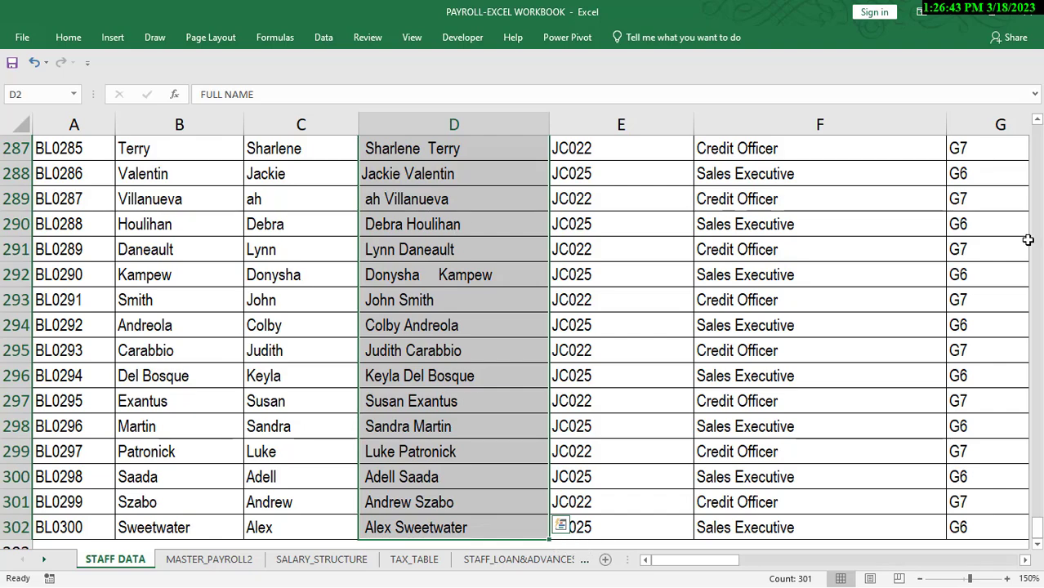
{"action": "left_click_drag", "start_coordinate": [1036, 529], "coordinate": [1039, 114]}
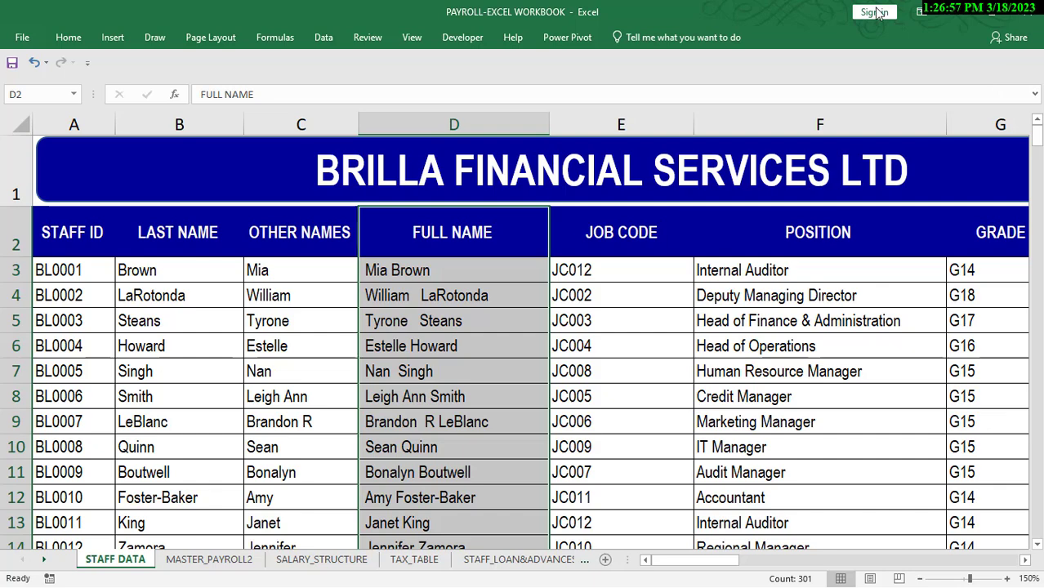
{"action": "left_click", "coordinate": [280, 38]}
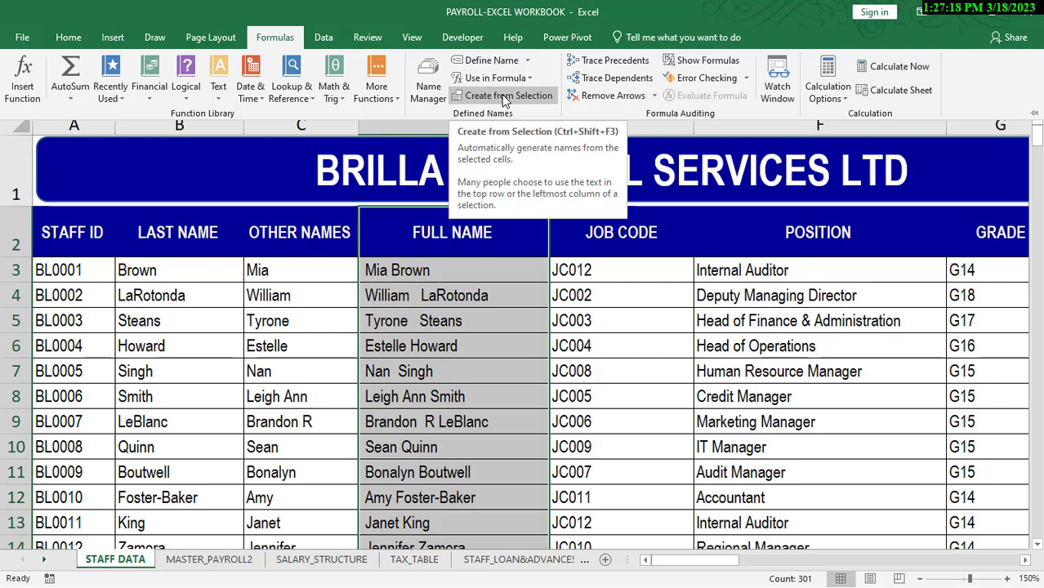
{"action": "left_click", "coordinate": [505, 96]}
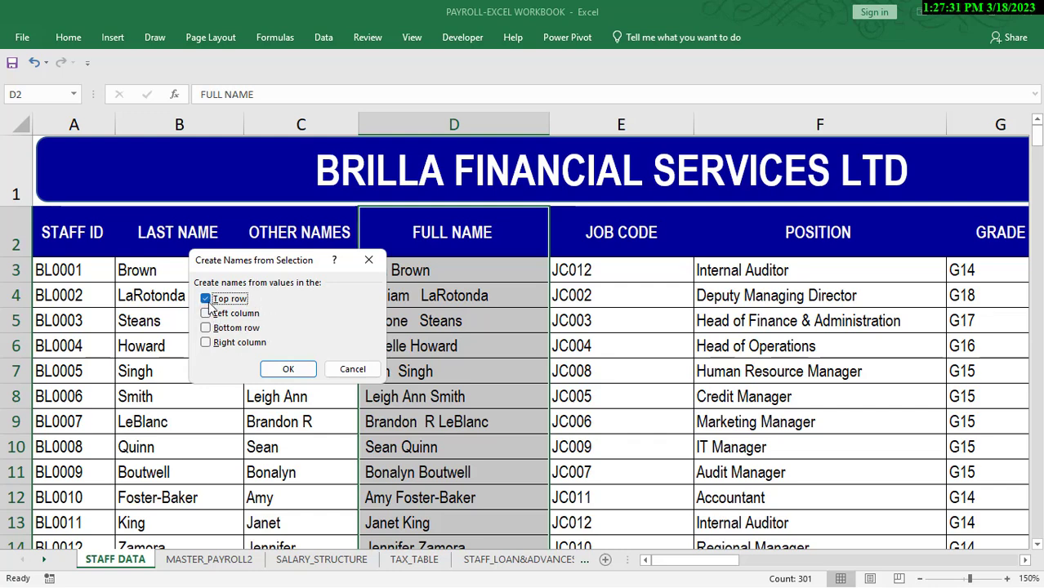
{"action": "left_click", "coordinate": [288, 370]}
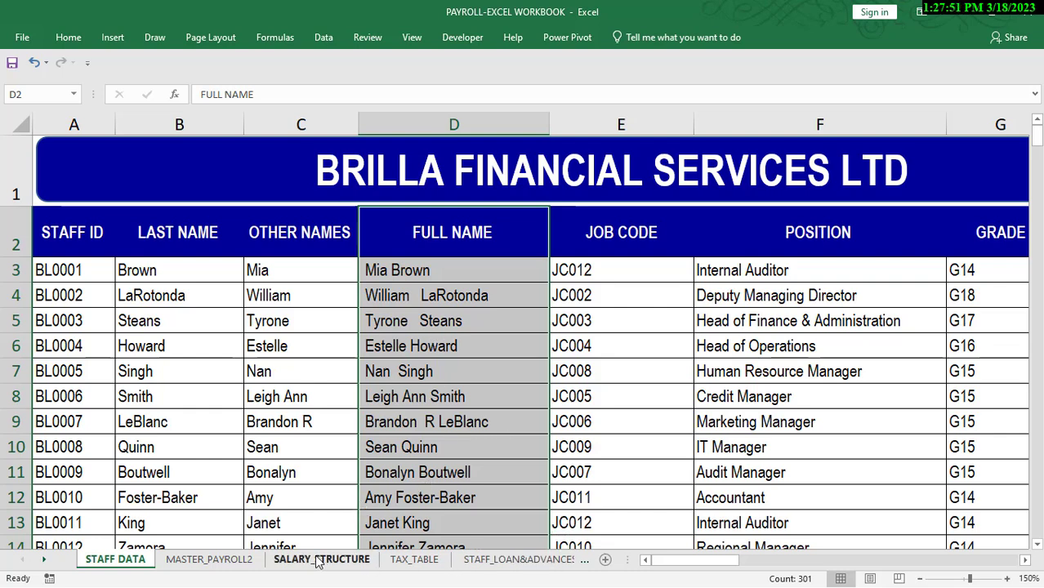
{"action": "left_click", "coordinate": [236, 560]}
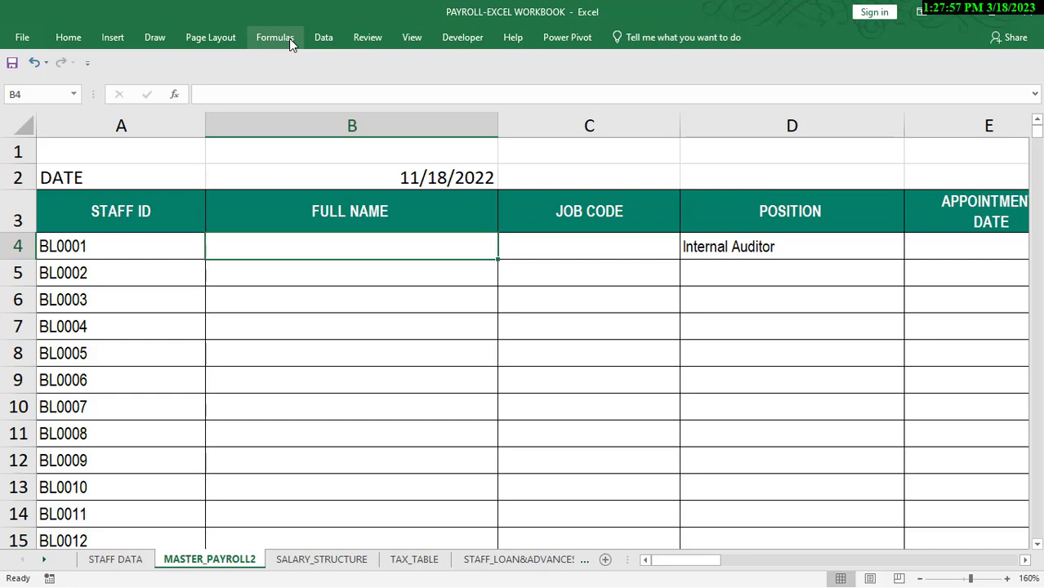
{"action": "left_click", "coordinate": [321, 39]}
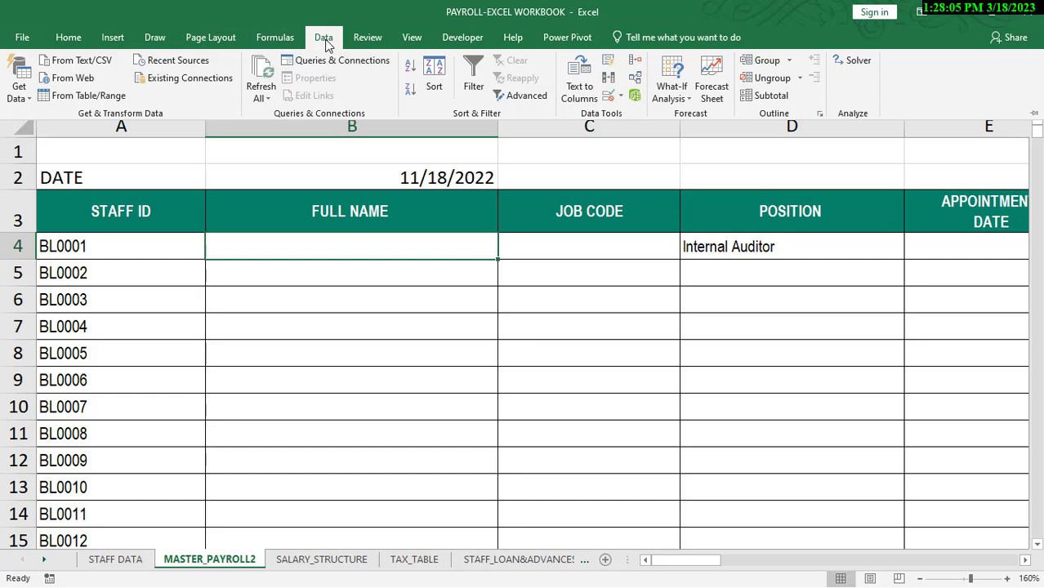
{"action": "key", "text": "ctrl+F1"}
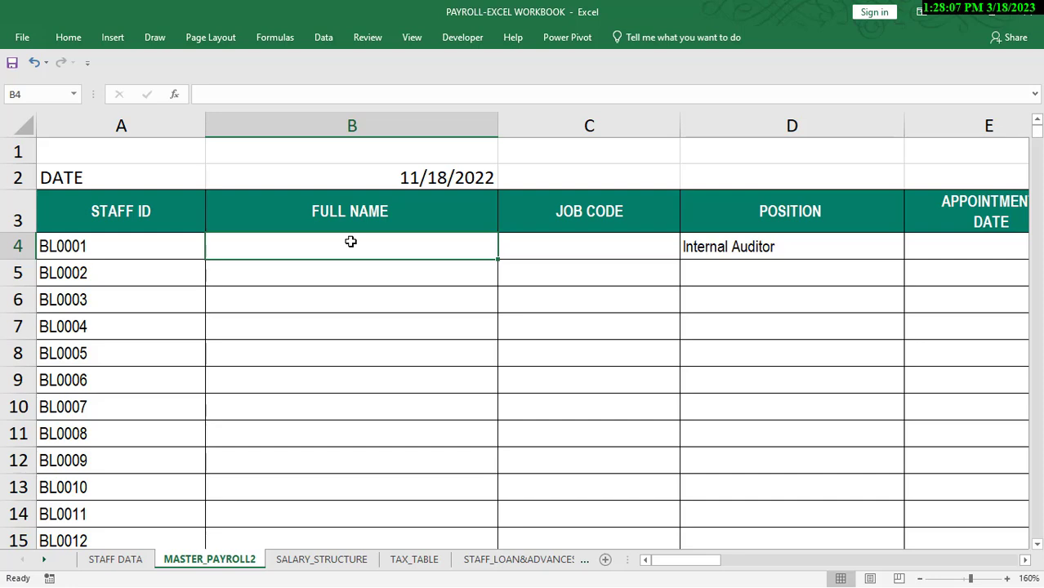
{"action": "type", "text": "="}
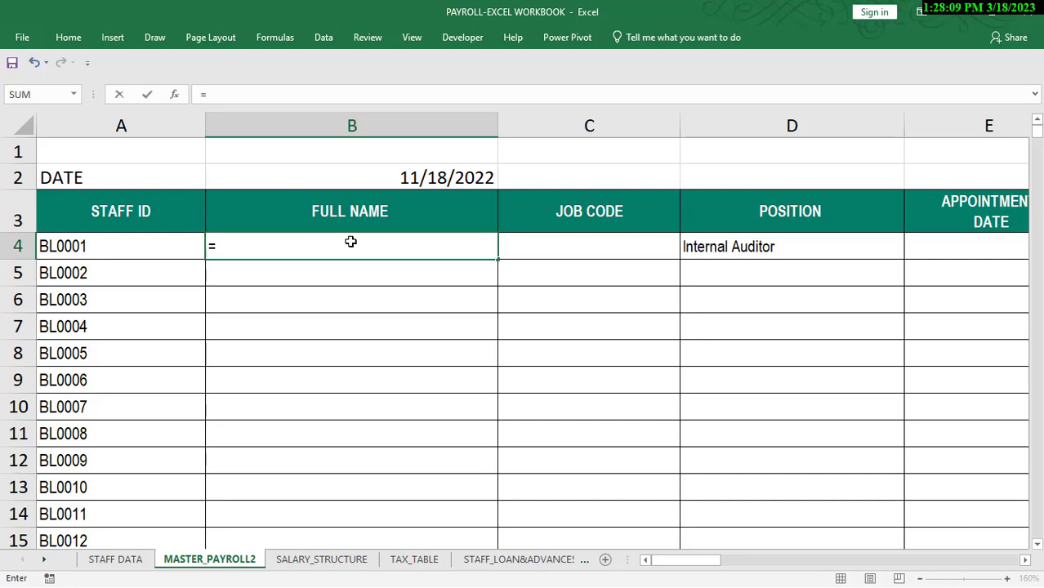
{"action": "type", "text": "IN"}
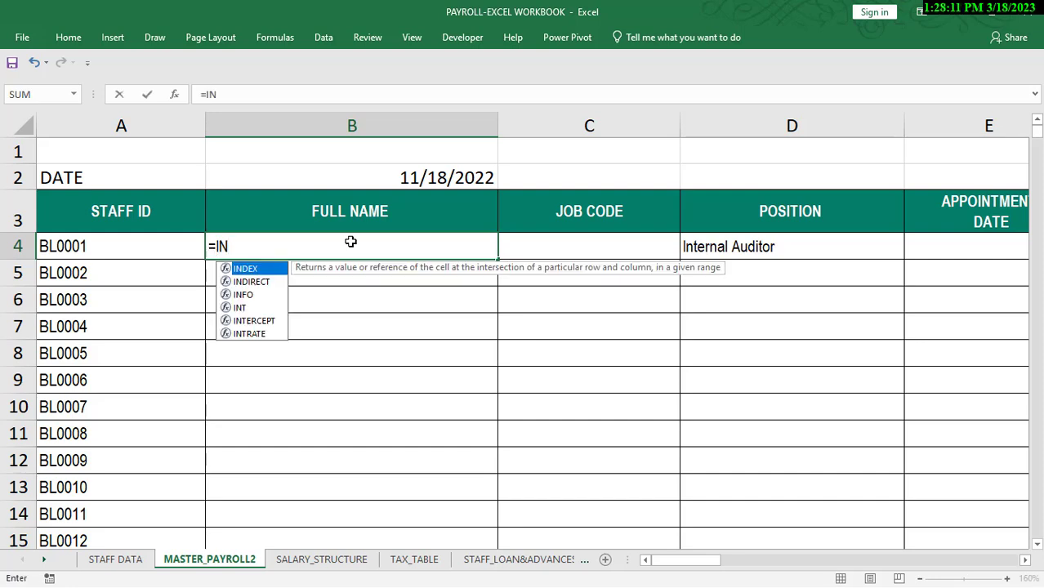
{"action": "key", "text": "Tab"}
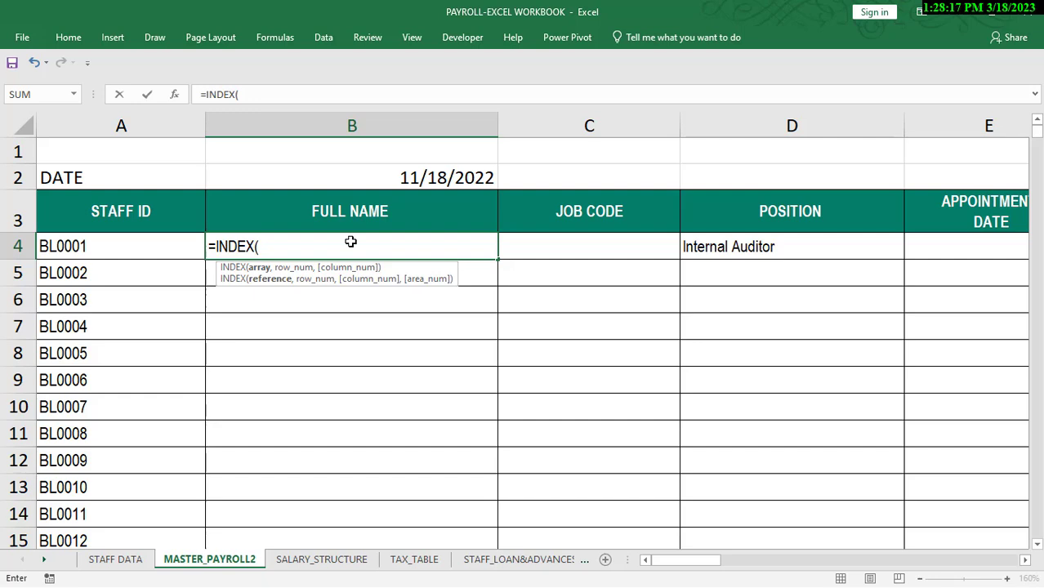
{"action": "type", "text": "FU"}
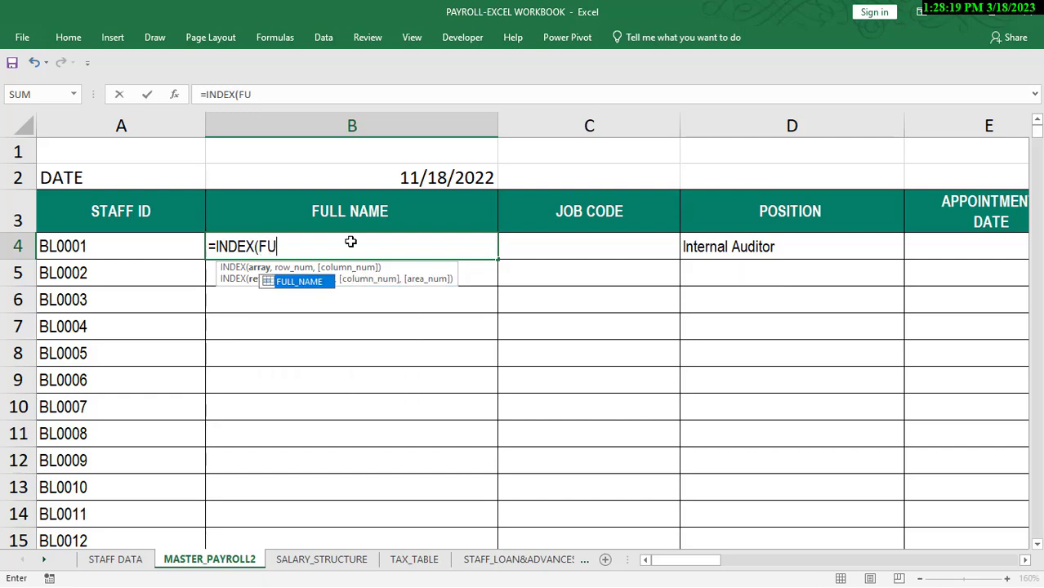
{"action": "type", "text": "LL_NAME"}
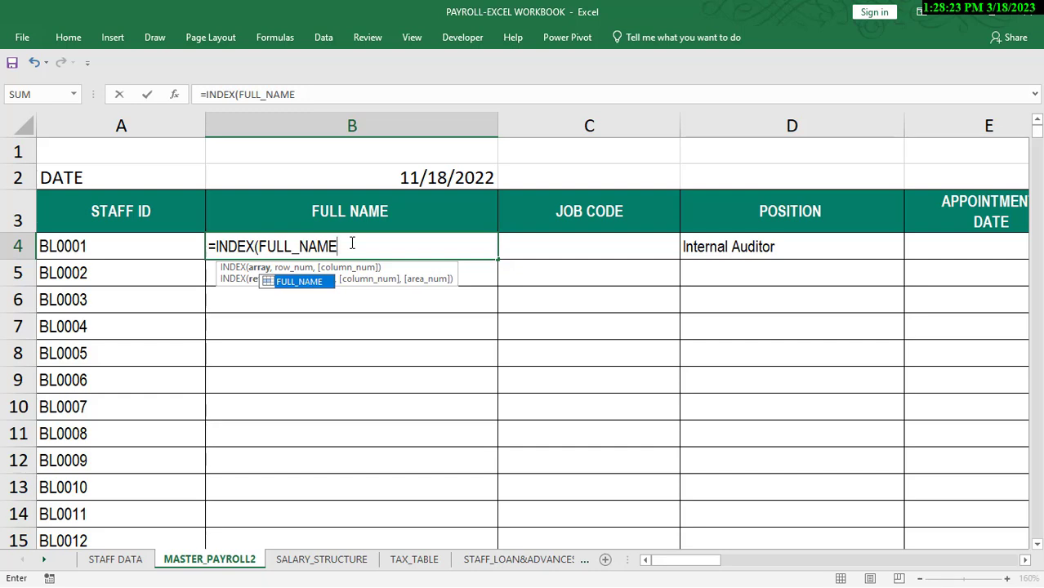
{"action": "type", "text": ","}
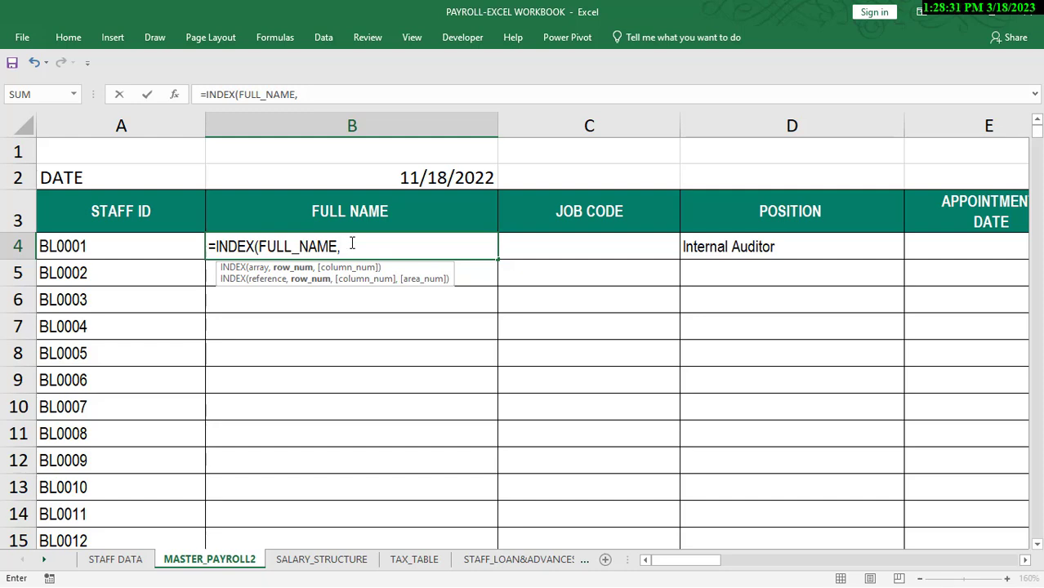
{"action": "type", "text": "MAT"}
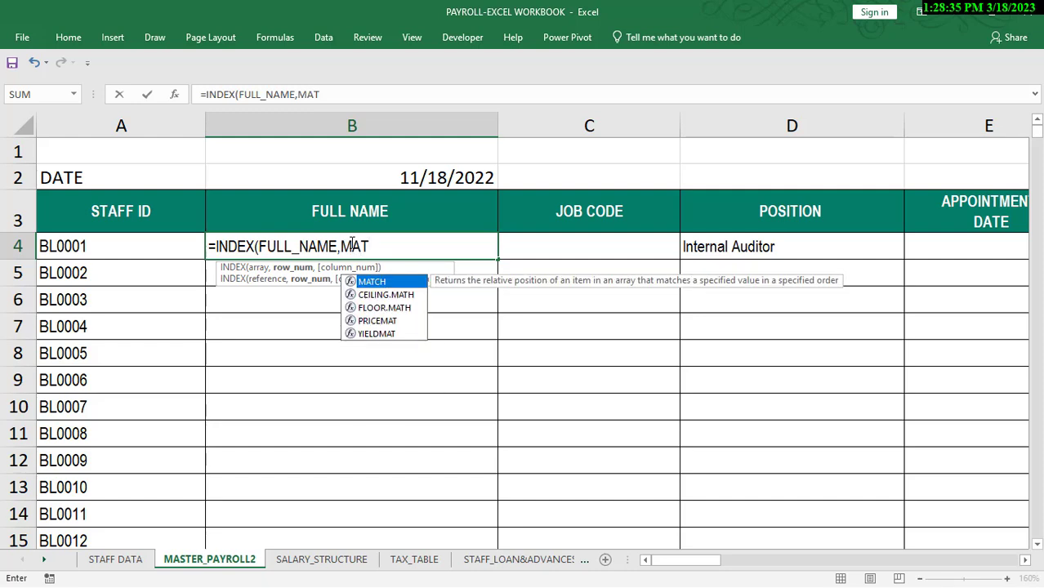
{"action": "key", "text": "Tab"}
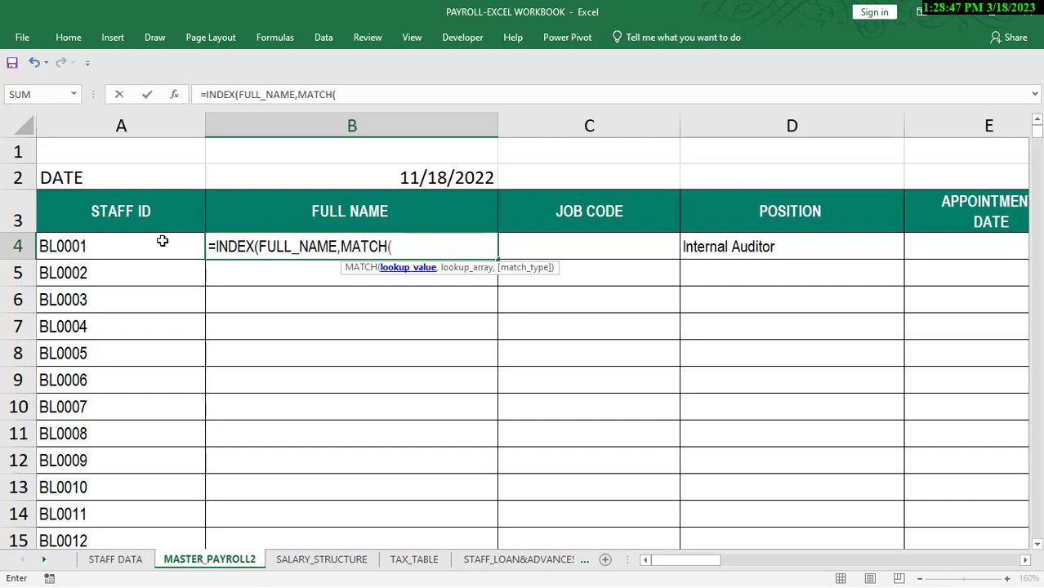
{"action": "left_click", "coordinate": [115, 246]}
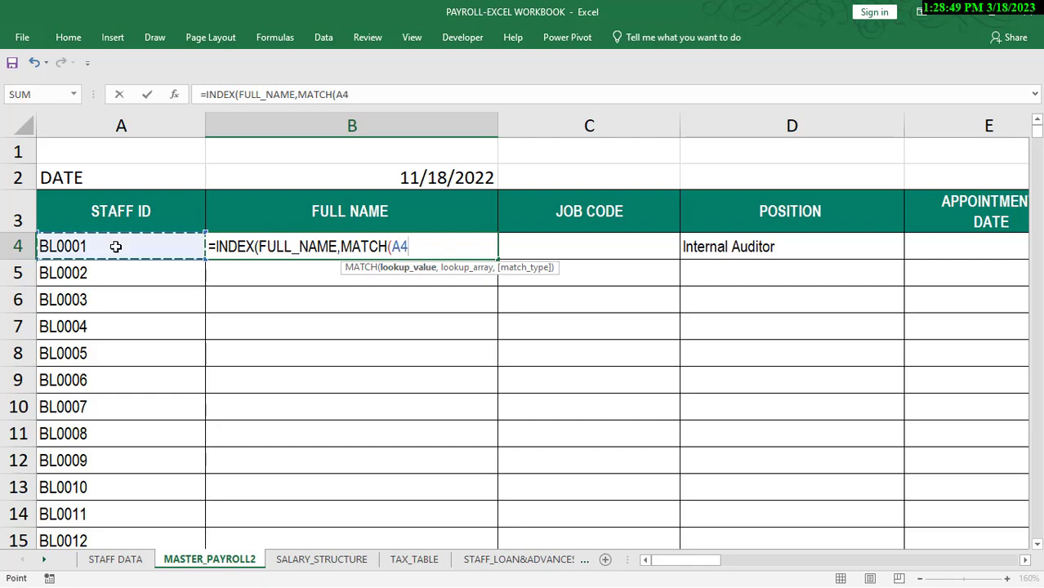
{"action": "type", "text": ","}
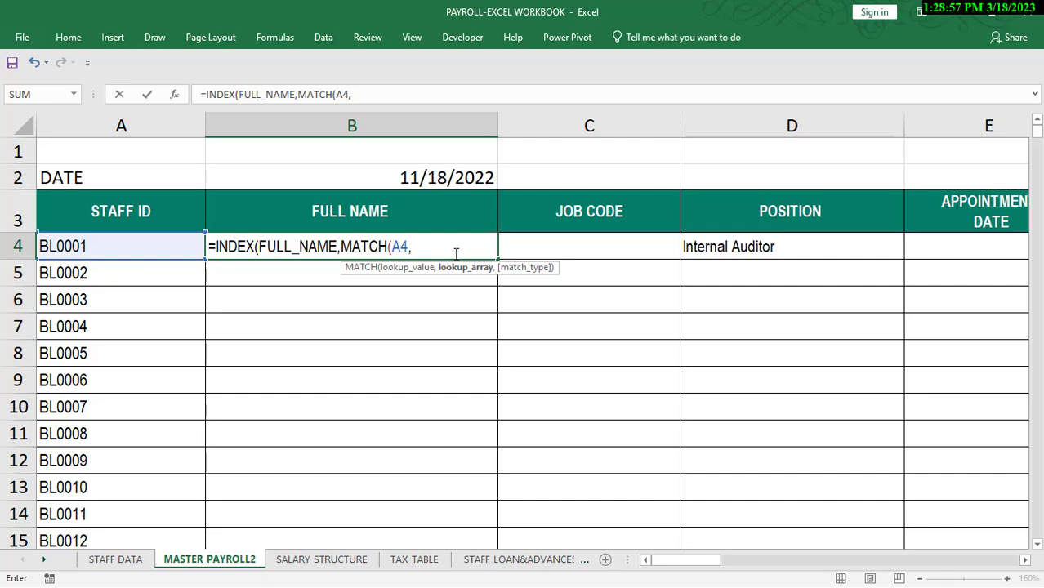
{"action": "type", "text": "ST"}
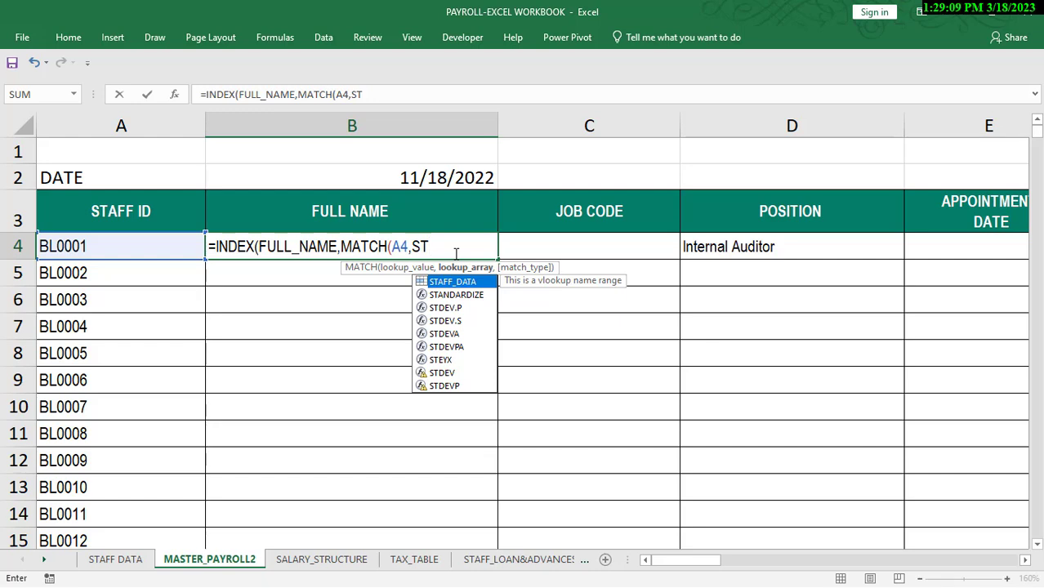
{"action": "type", "text": "AF"}
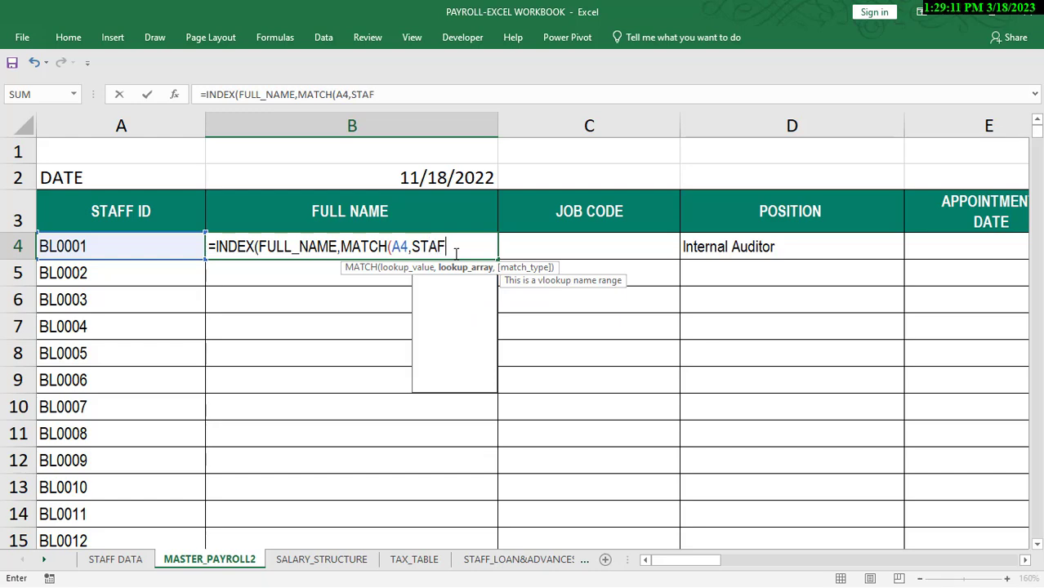
{"action": "key", "text": "BackSpace"}
{"action": "key", "text": "BackSpace"}
{"action": "key", "text": "BackSpace"}
{"action": "key", "text": "BackSpace"}
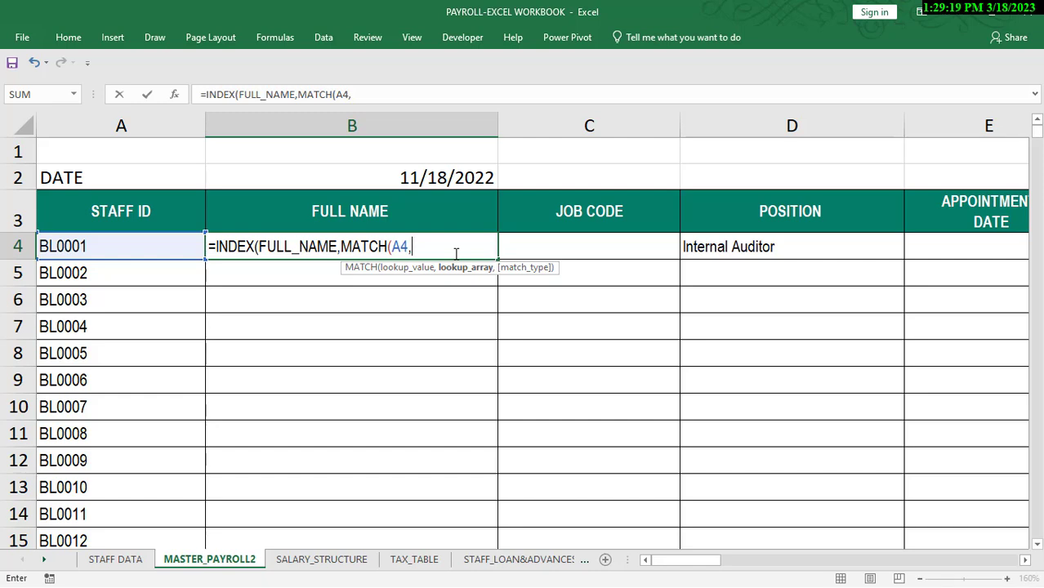
{"action": "key", "text": "Left"}
{"action": "key", "text": "Escape"}
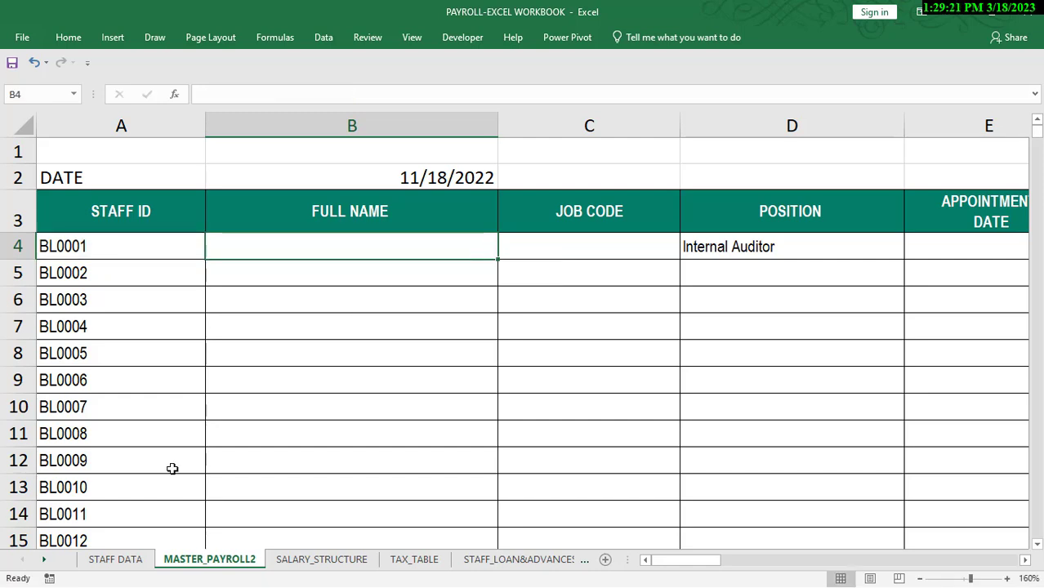
On the STAFF DATA sheet, create a named range from the STAFF ID column, A2:A302, using its top row as the name
{"action": "left_click", "coordinate": [131, 561]}
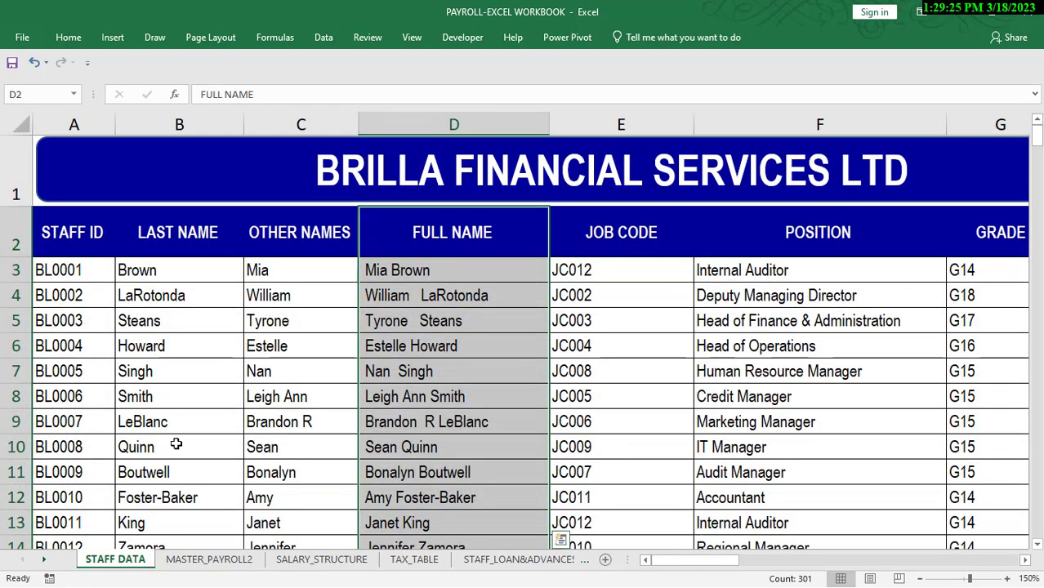
{"action": "left_click", "coordinate": [69, 219]}
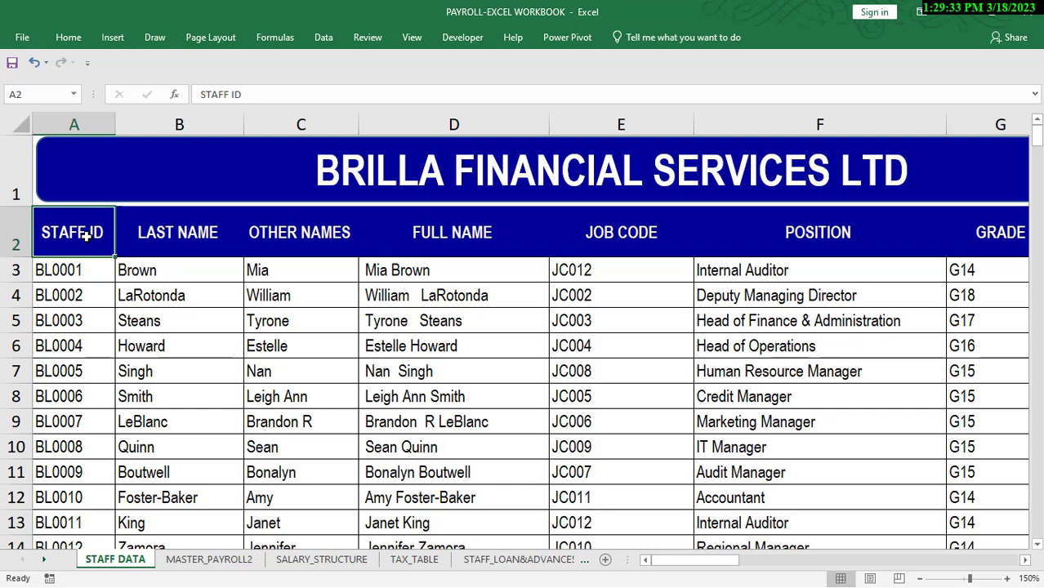
{"action": "key", "text": "ctrl+shift+Down"}
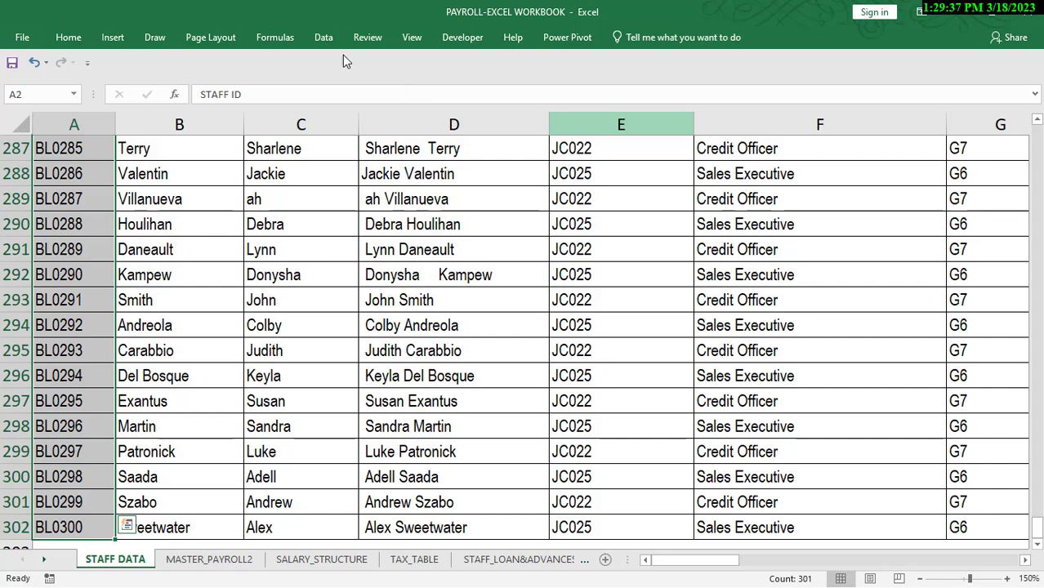
{"action": "left_click", "coordinate": [278, 39]}
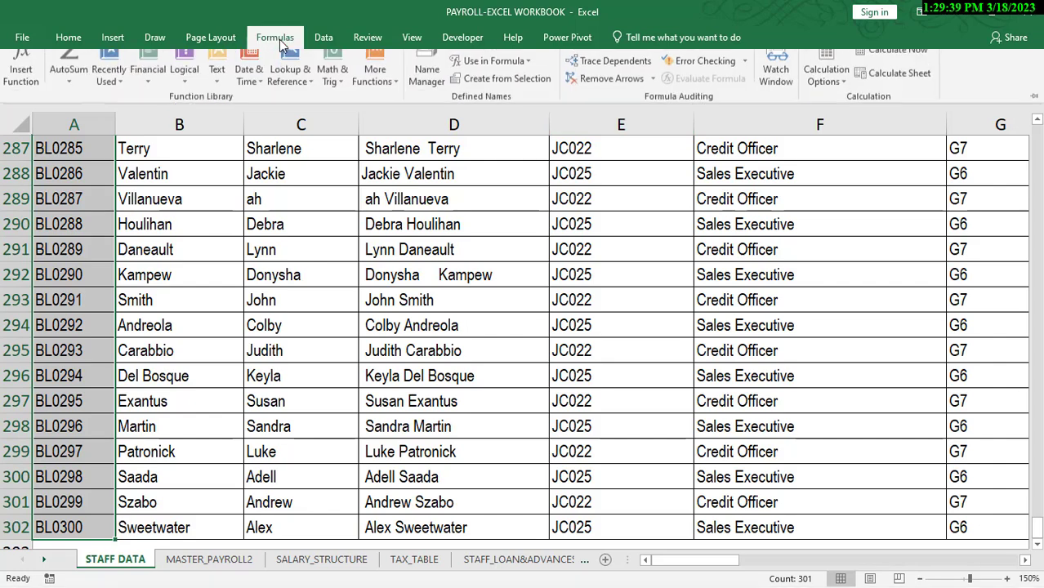
{"action": "left_click", "coordinate": [518, 98]}
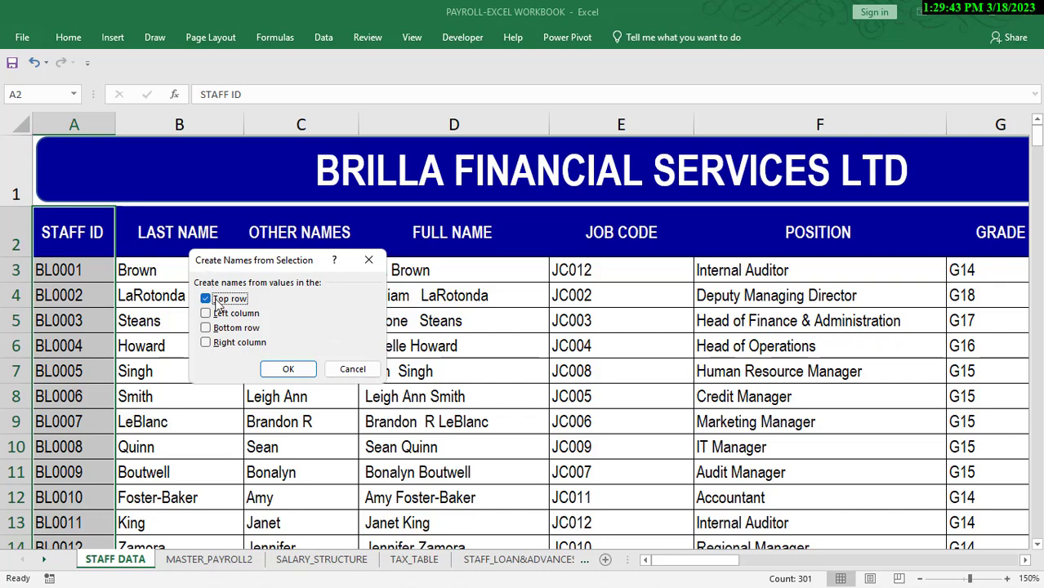
{"action": "left_click", "coordinate": [290, 377]}
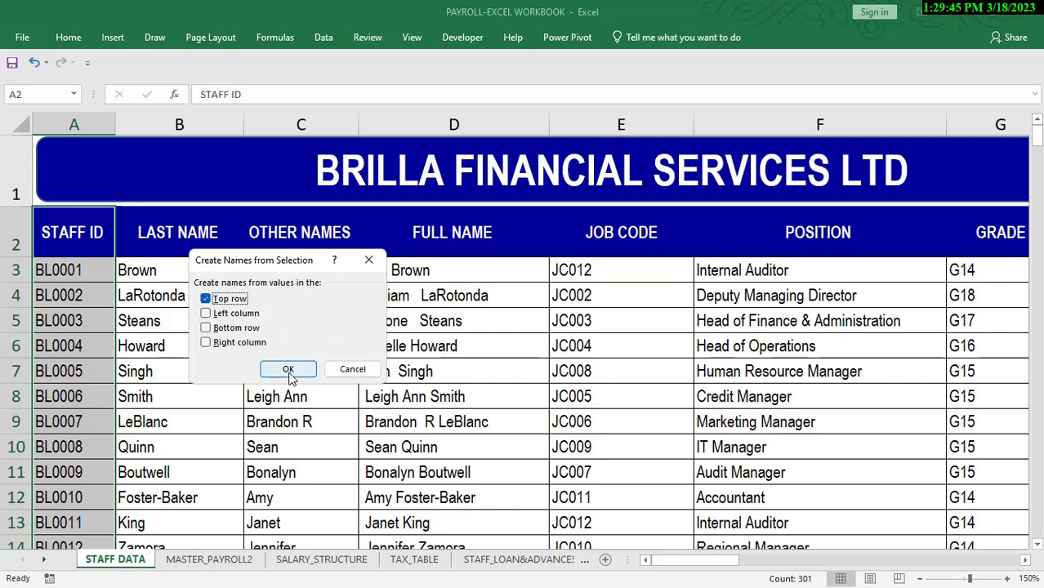
{"action": "left_click", "coordinate": [289, 378]}
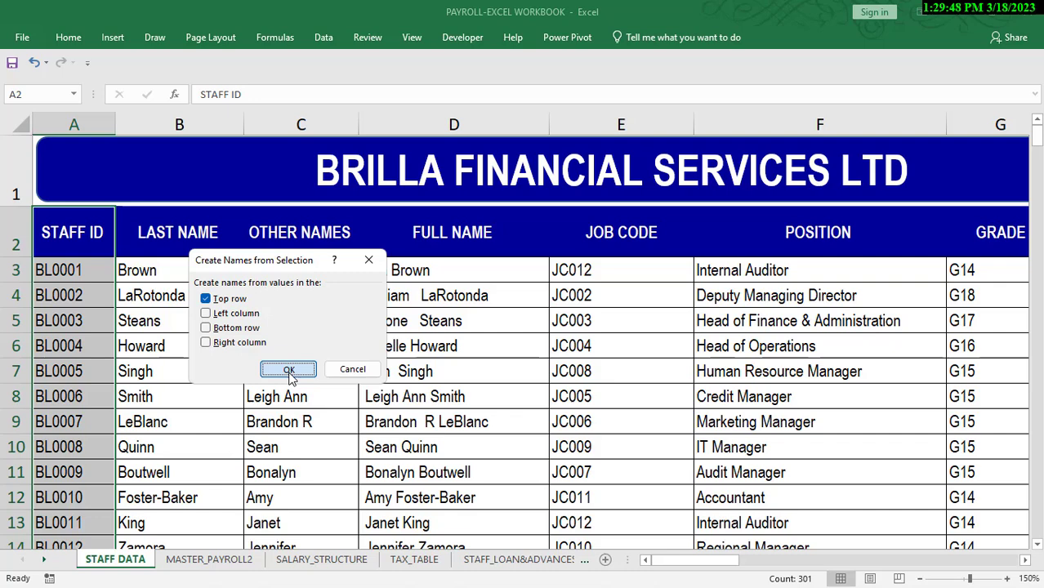
In B4 of MASTER_PAYROLL2, begin an INDEX formula with FULL_NAME as the array and a nested MATCH for the row number
{"action": "key", "text": "ctrl+Page_Down"}
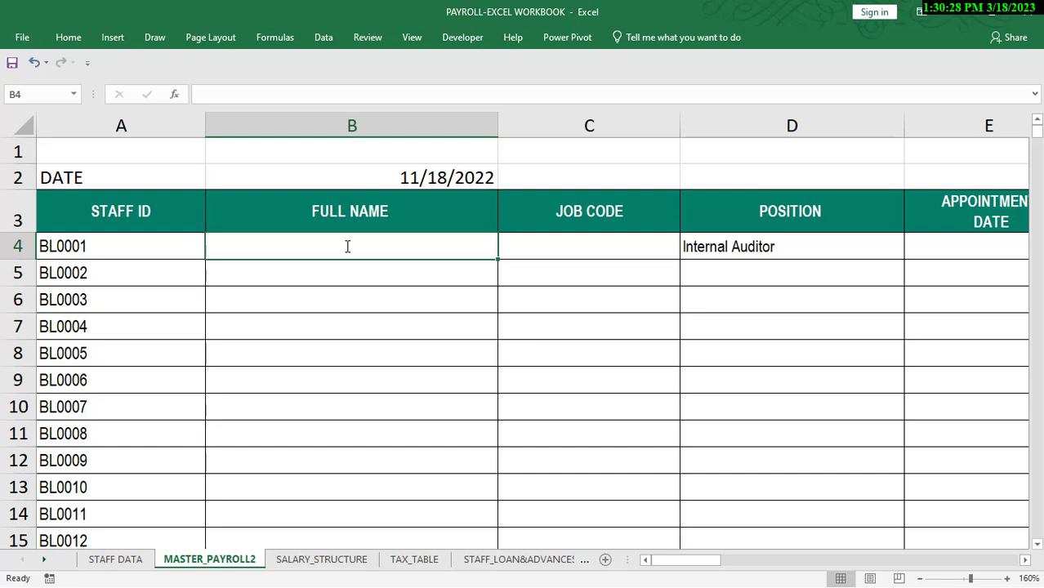
{"action": "type", "text": "="}
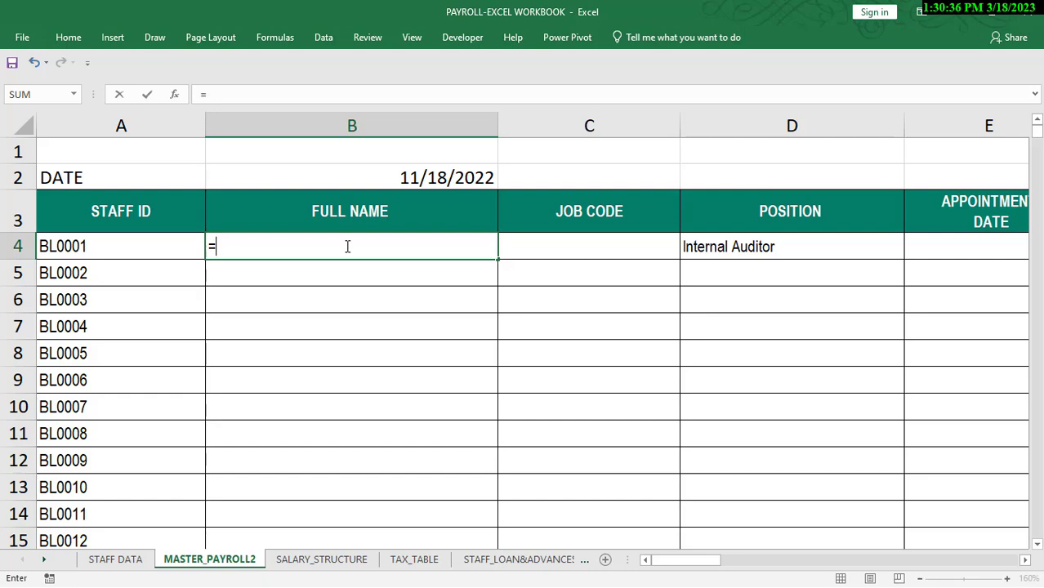
{"action": "type", "text": "IN"}
{"action": "key", "text": "Tab"}
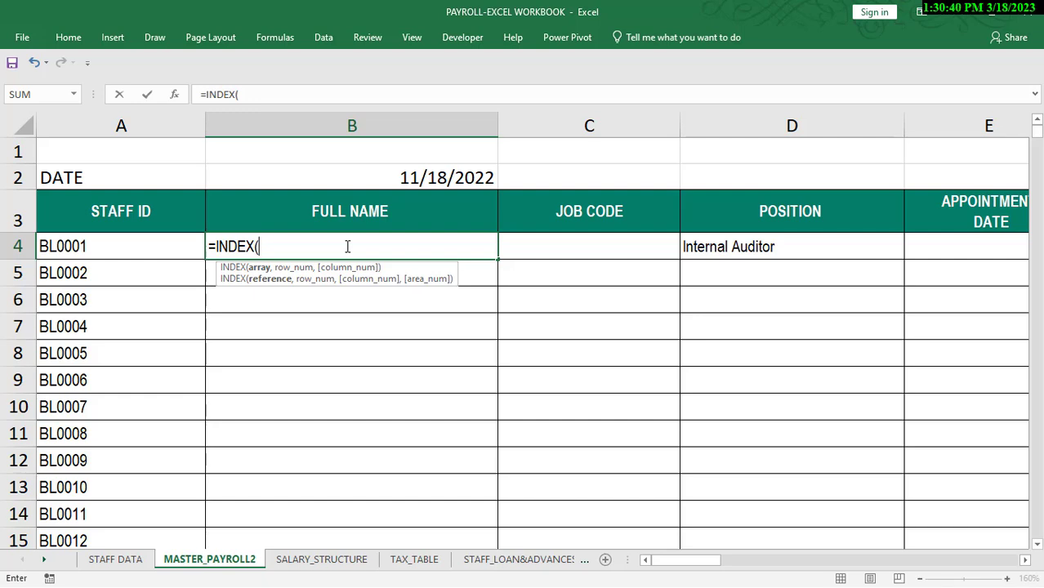
{"action": "type", "text": "FUL"}
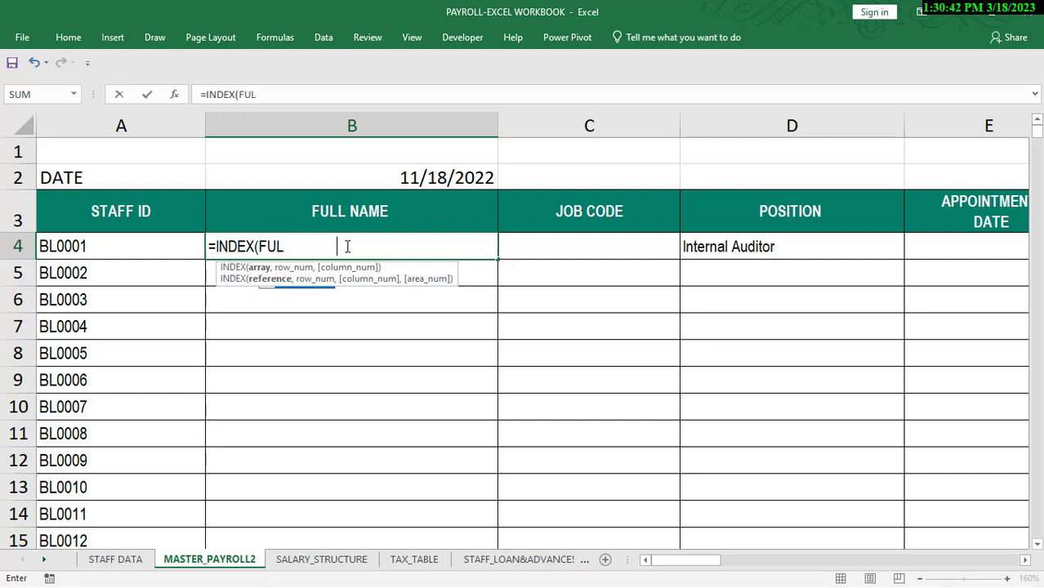
{"action": "type", "text": "L_NAME,"}
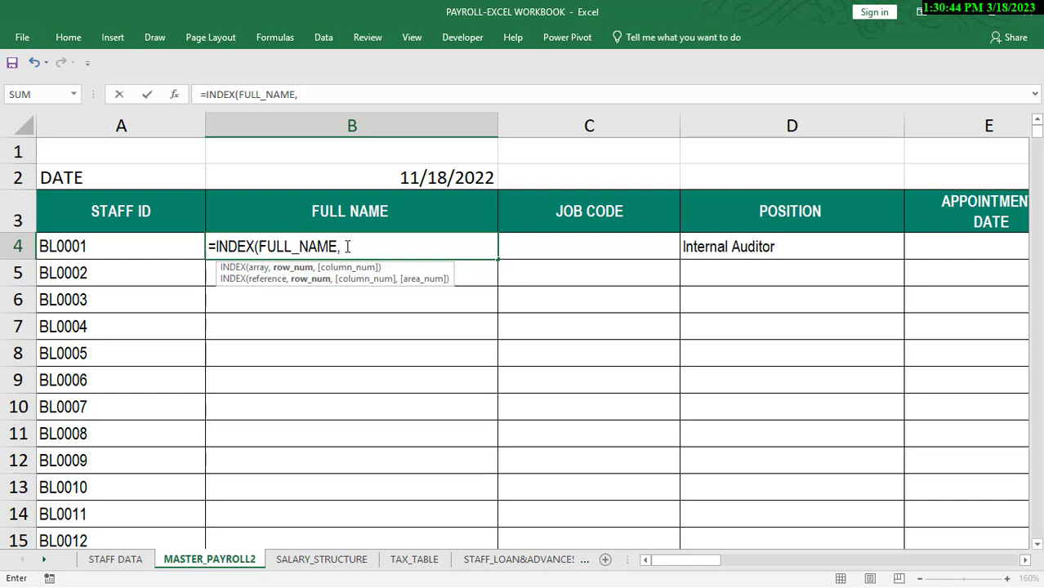
{"action": "type", "text": "MAT"}
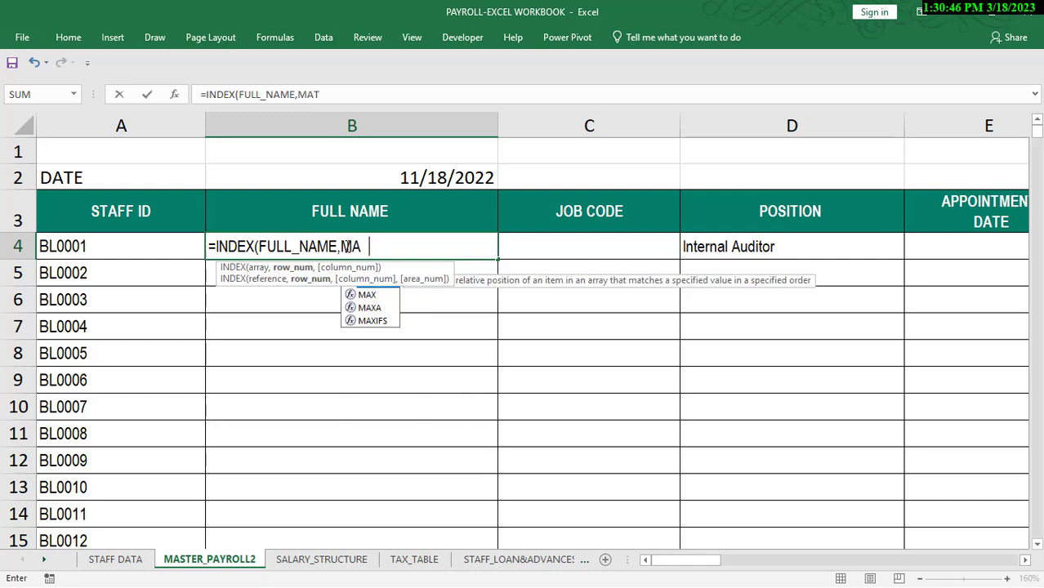
{"action": "key", "text": "Tab"}
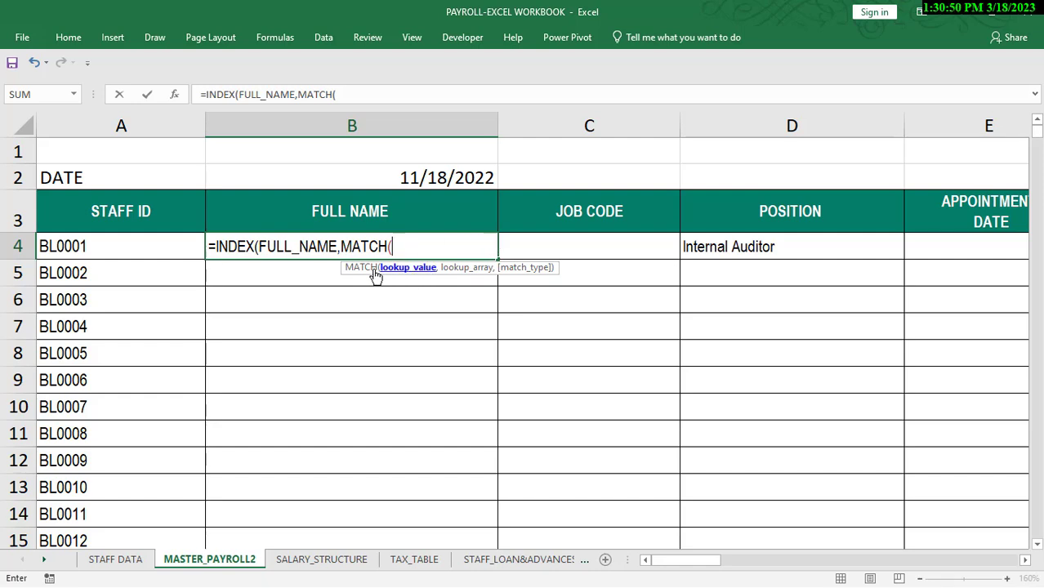
Complete B4's MATCH with lookup value A4, lookup array STAFF_ID and match type 0, and commit the formula
{"action": "left_click", "coordinate": [85, 245]}
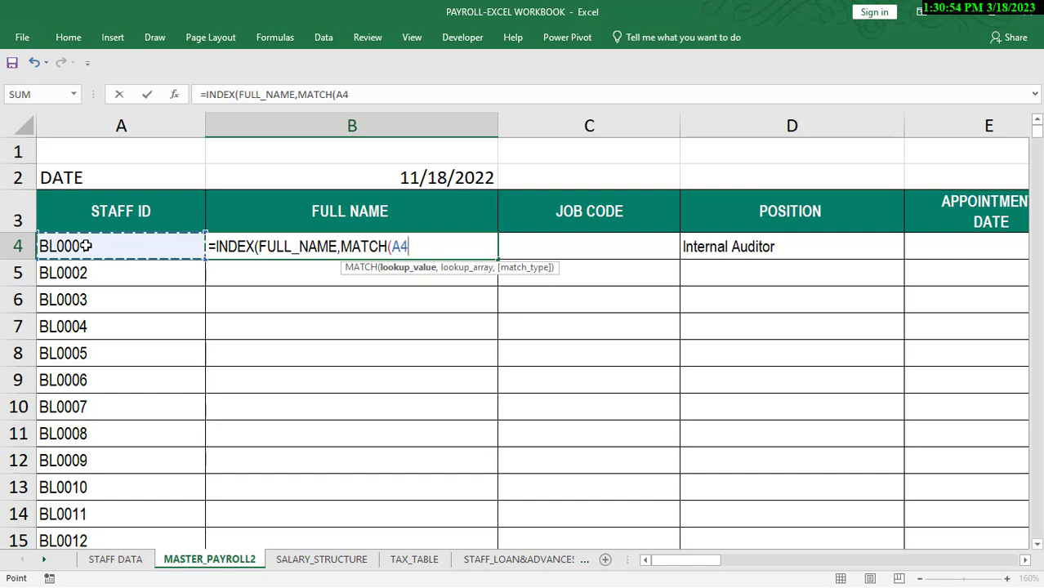
{"action": "type", "text": ","}
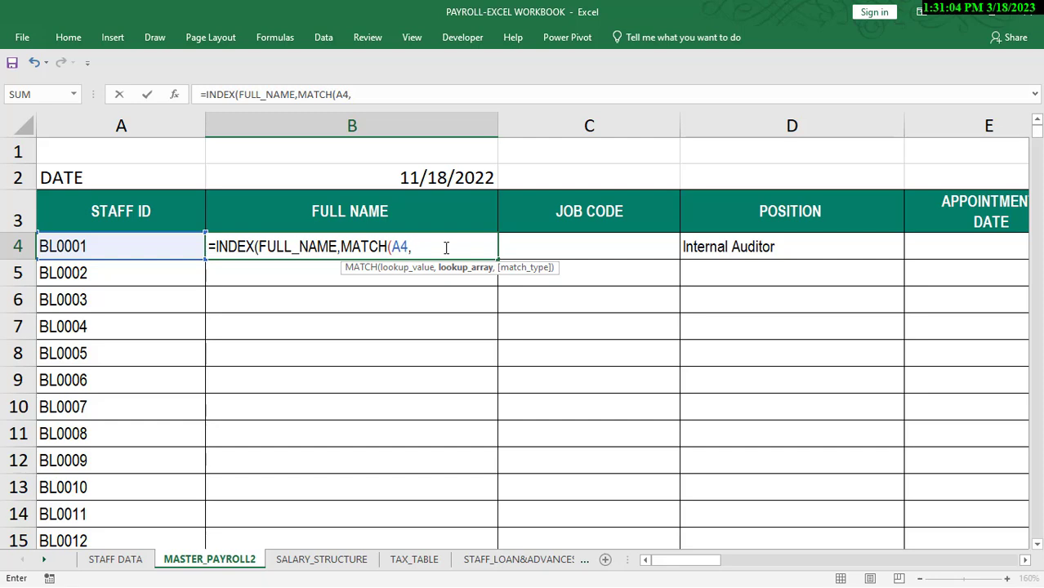
{"action": "type", "text": "STA"}
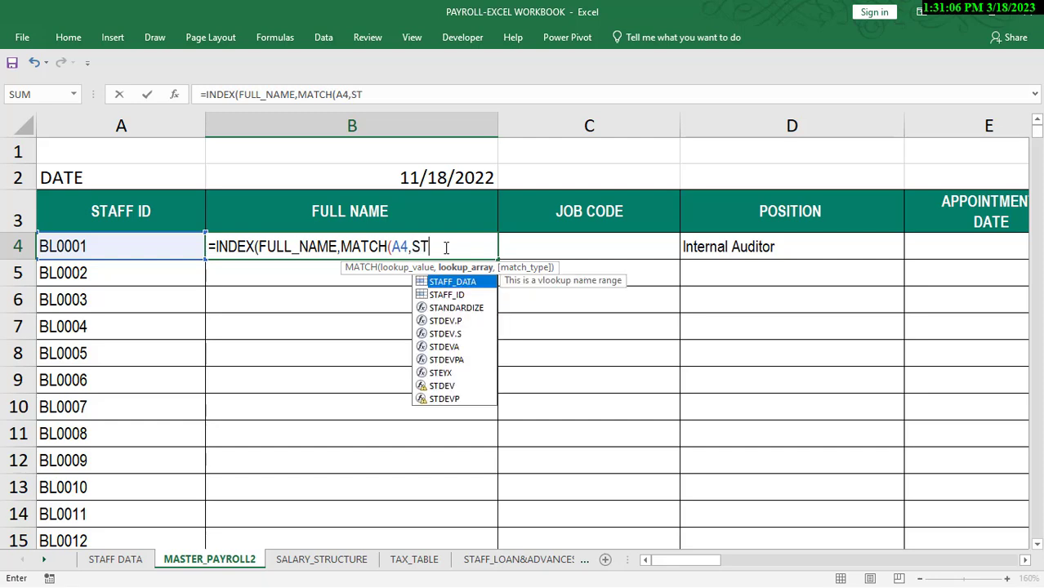
{"action": "double_click", "coordinate": [468, 295]}
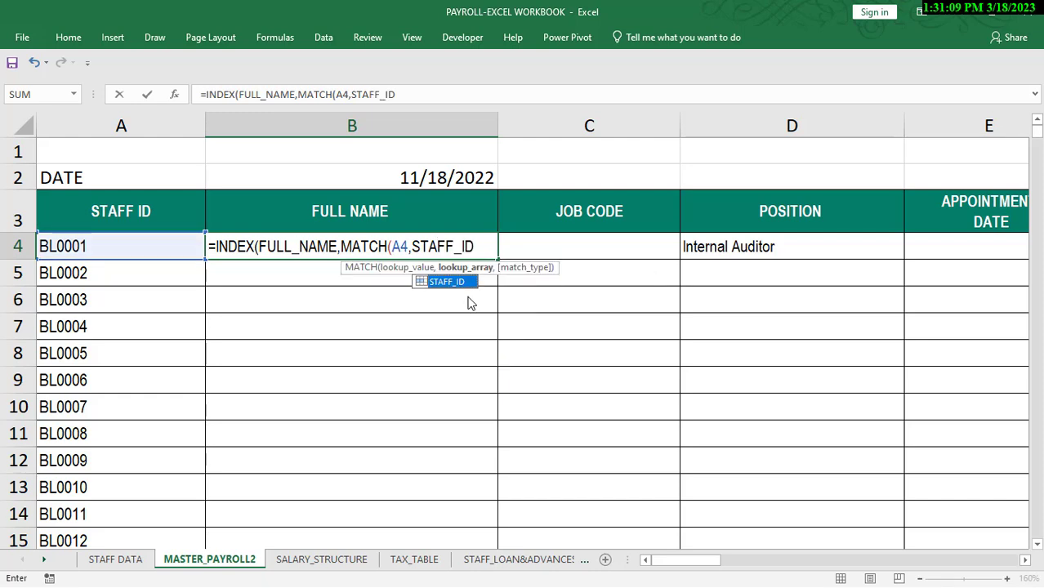
{"action": "left_click", "coordinate": [488, 254]}
{"action": "type", "text": ","}
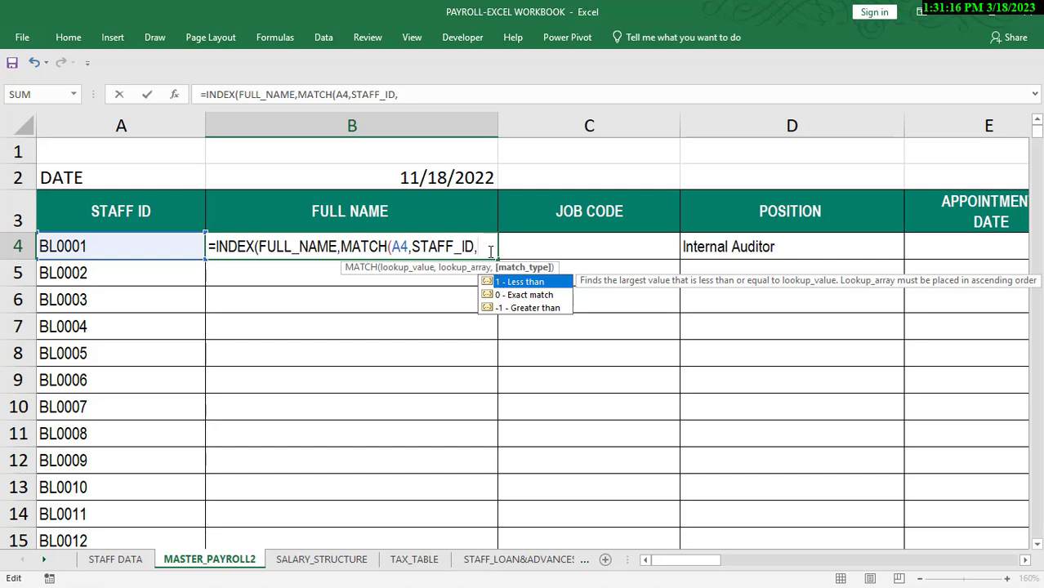
{"action": "type", "text": "0)"}
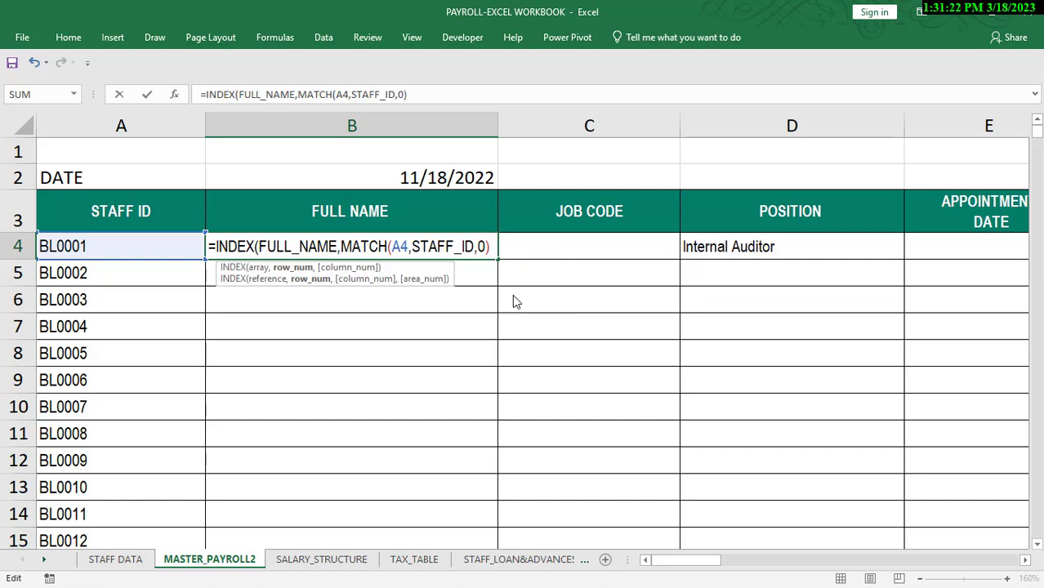
{"action": "type", "text": ")"}
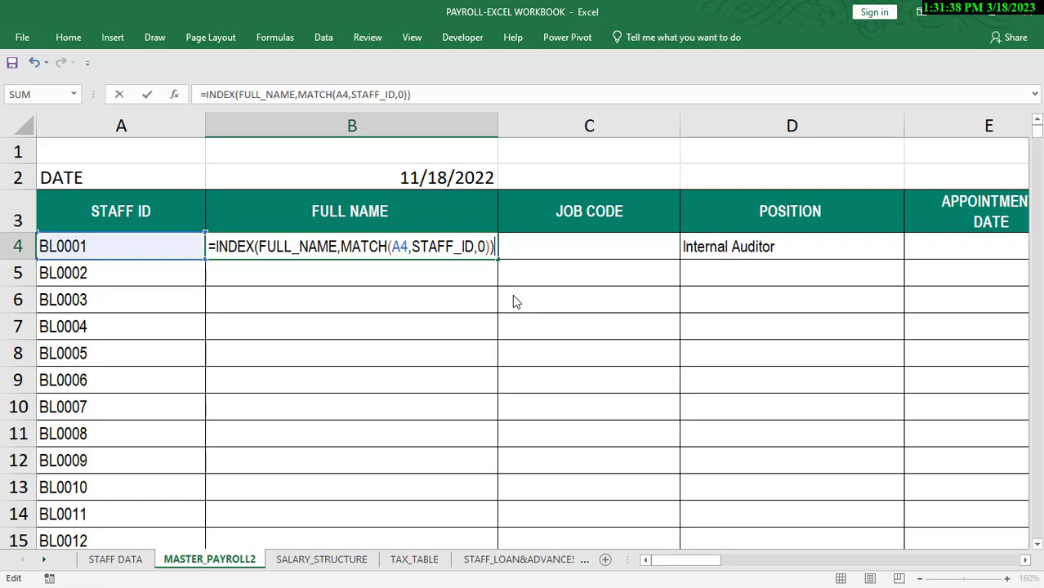
{"action": "key", "text": "Return"}
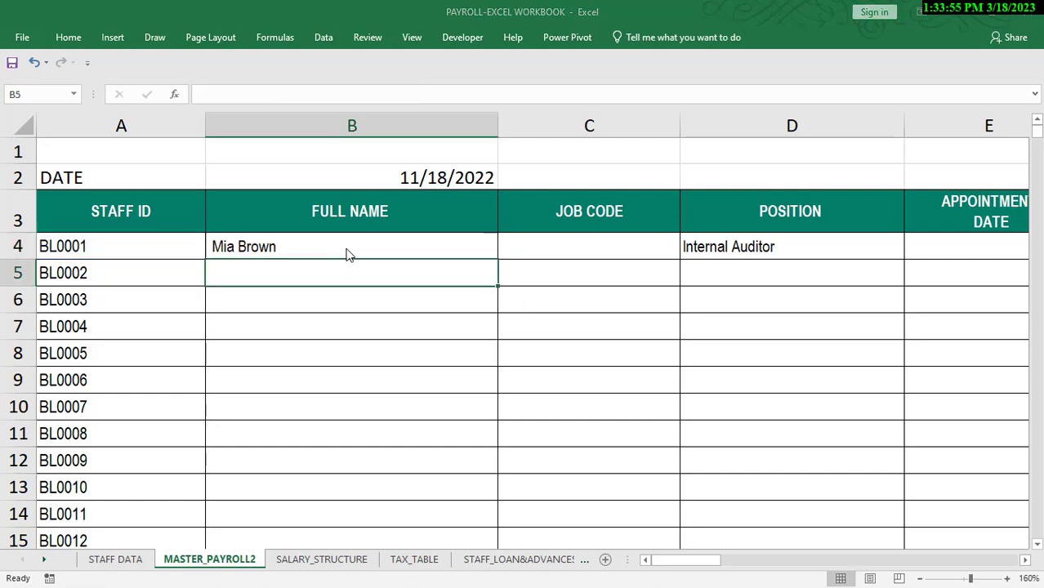
Replace the formula in B4 with a new INDEX function that uses the FULL_NAME named range as its array
{"action": "left_click", "coordinate": [343, 244]}
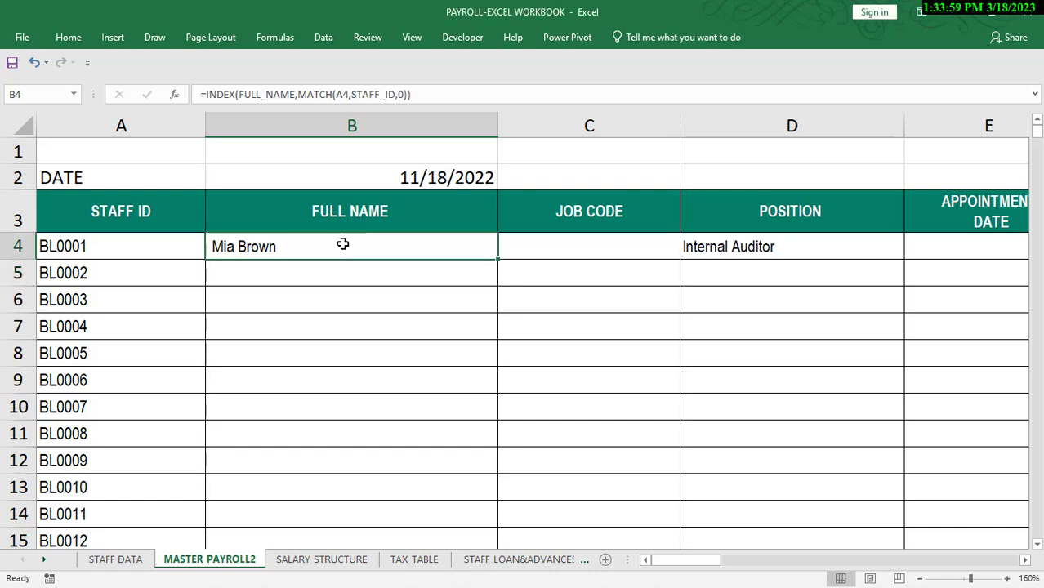
{"action": "double_click", "coordinate": [343, 244]}
{"action": "key", "text": "Escape"}
{"action": "type", "text": "="}
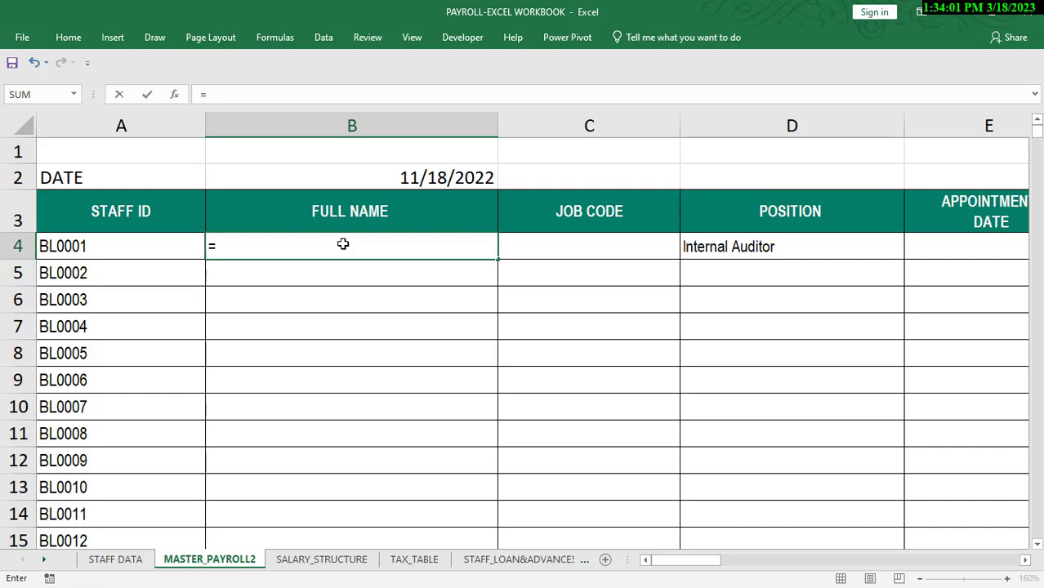
{"action": "type", "text": "IN"}
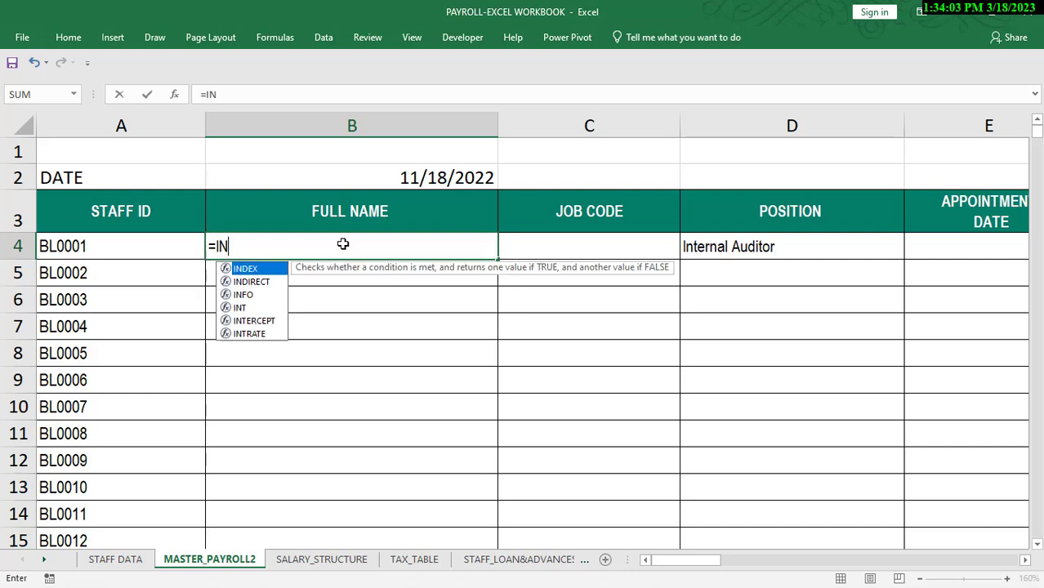
{"action": "key", "text": "Tab"}
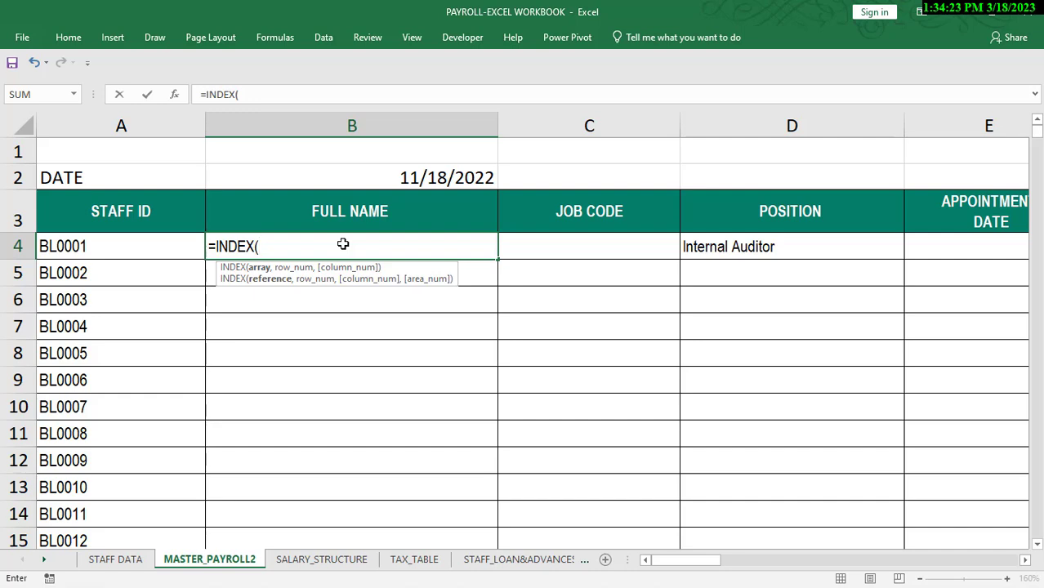
{"action": "type", "text": "FU"}
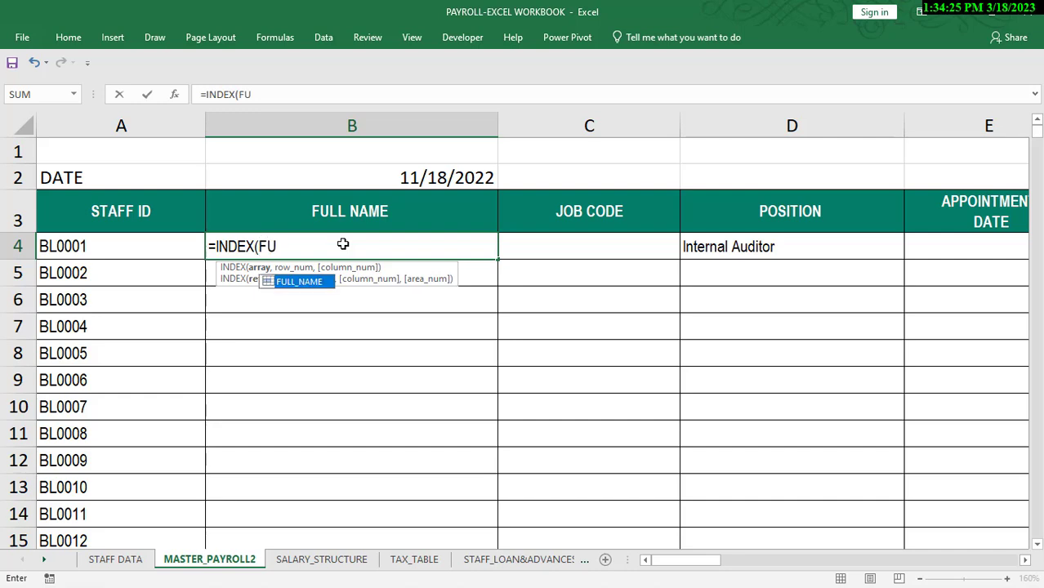
{"action": "key", "text": "Tab"}
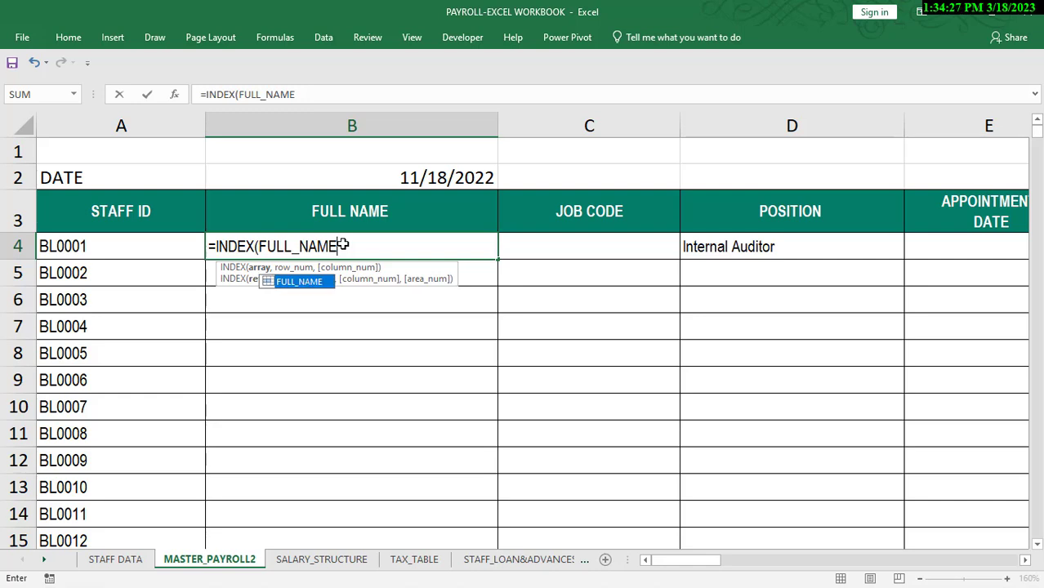
{"action": "type", "text": ","}
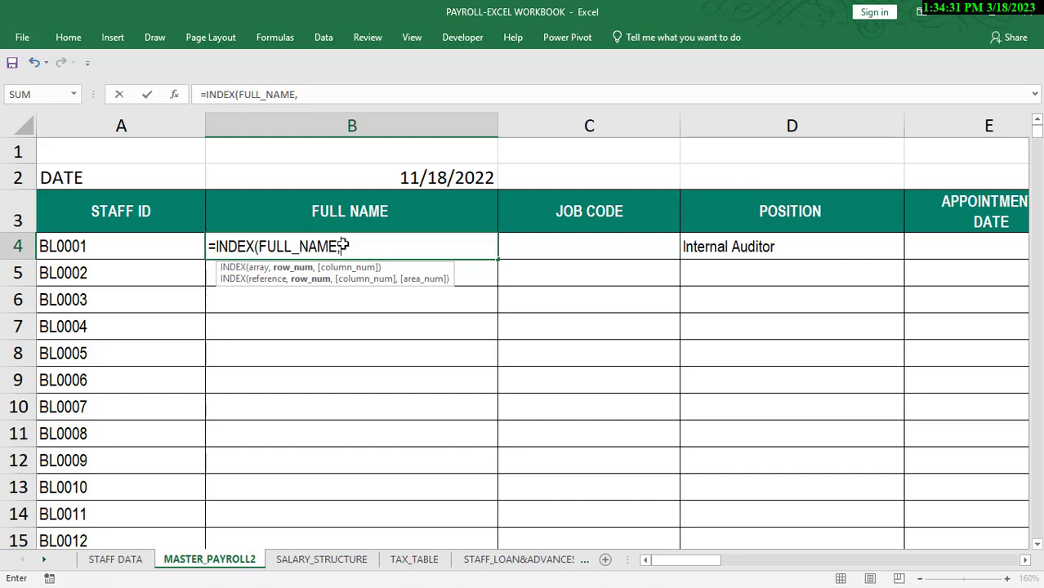
Nest a MATCH function as the row number of B4's INDEX formula, with A4 as its lookup value
{"action": "type", "text": "MAT"}
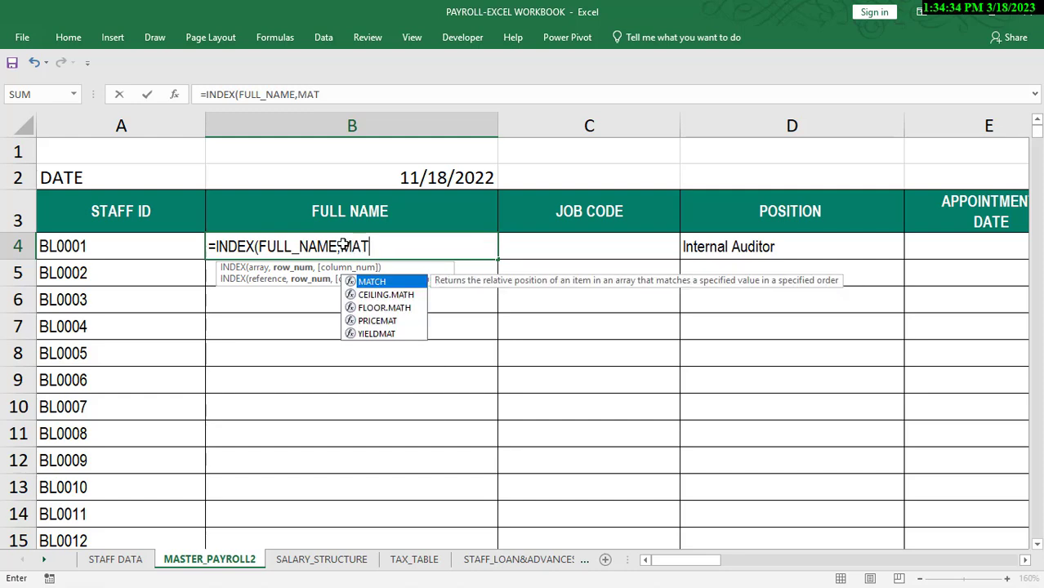
{"action": "key", "text": "Tab"}
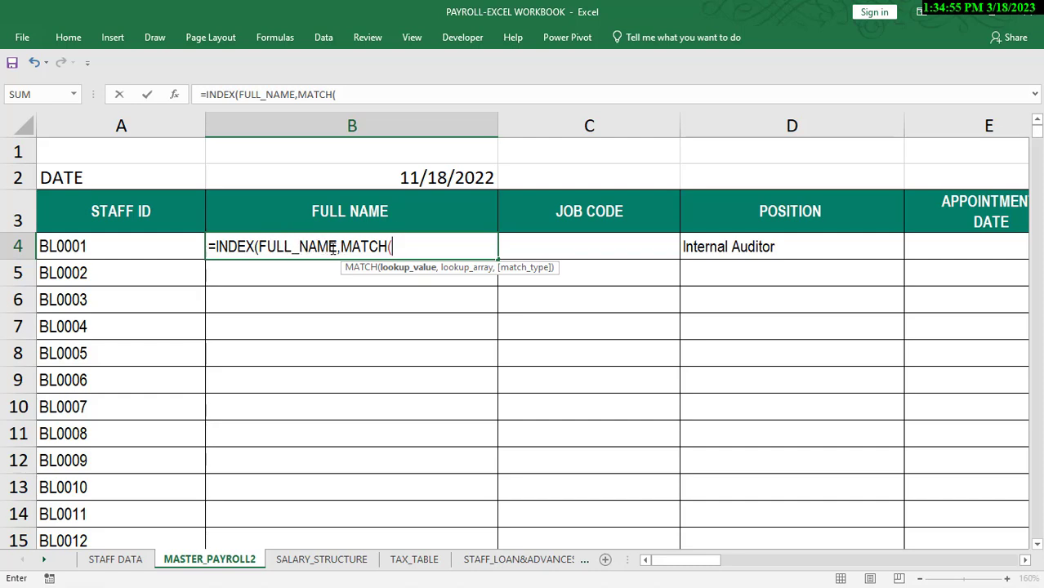
{"action": "left_click", "coordinate": [406, 248]}
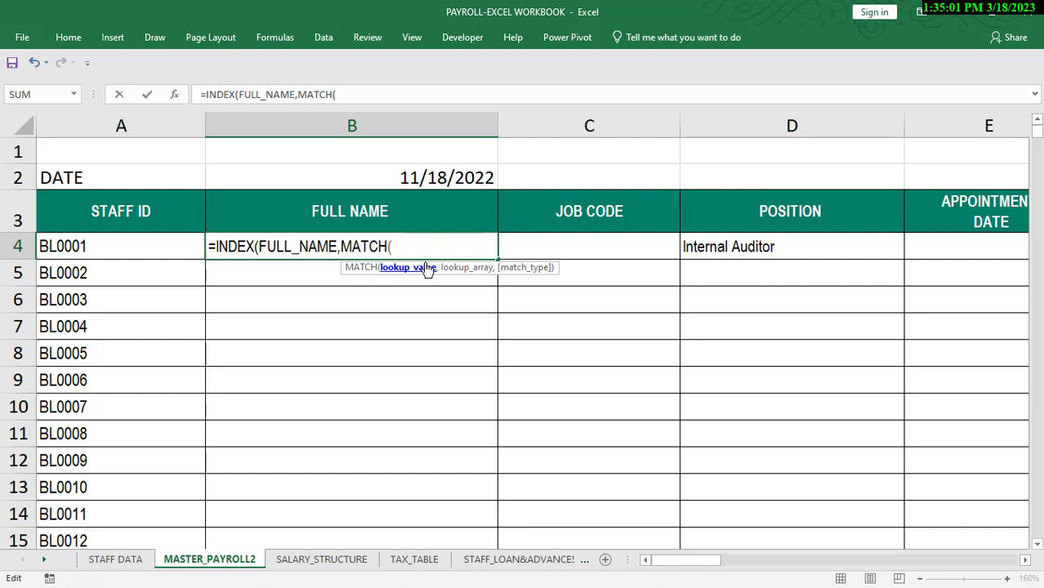
{"action": "left_click", "coordinate": [124, 247]}
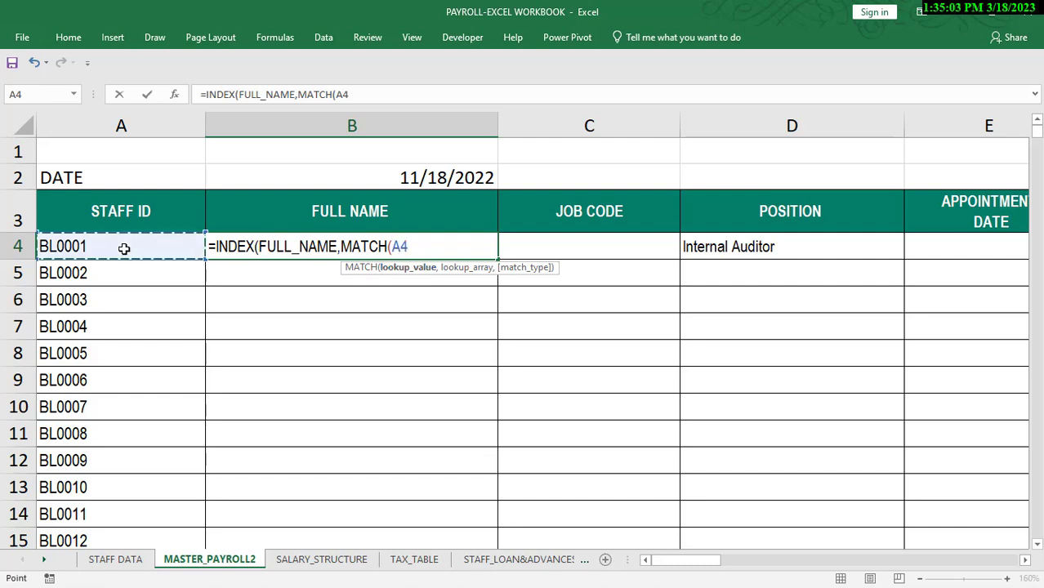
{"action": "type", "text": ","}
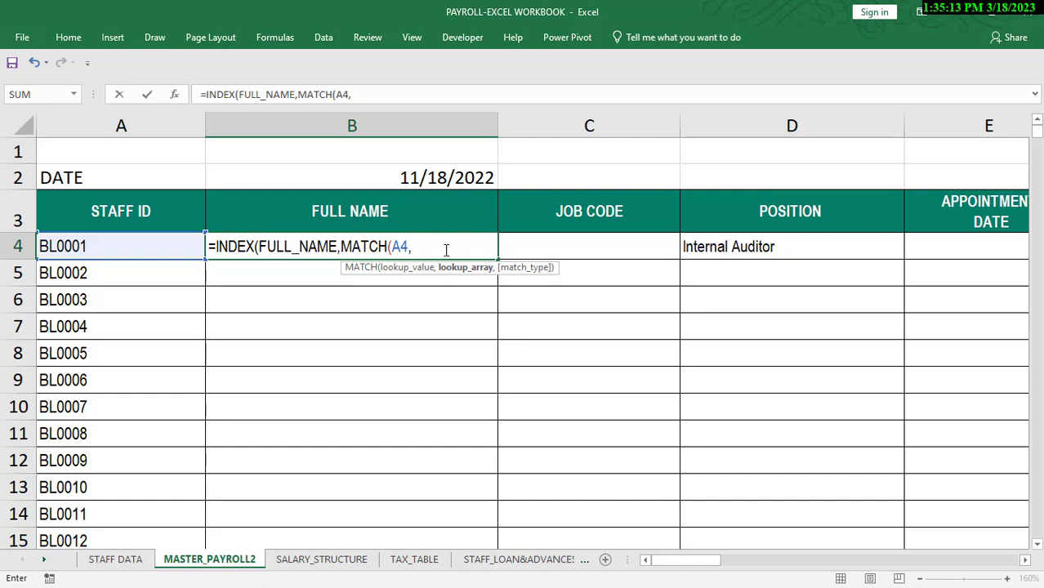
Give B4's MATCH the STAFF_ID named range as lookup array and match type 0, and commit the formula
{"action": "type", "text": "STA"}
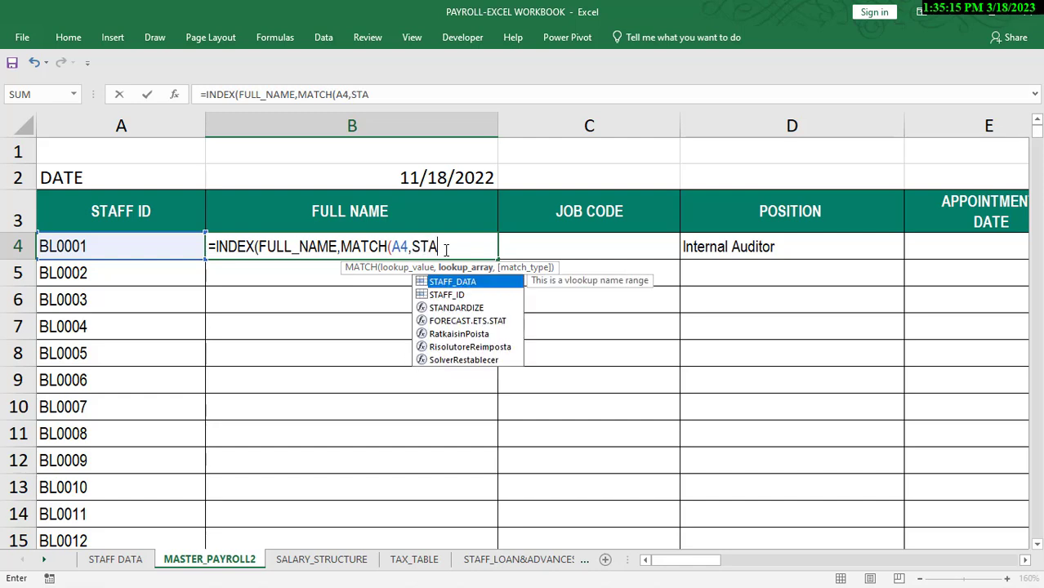
{"action": "left_click", "coordinate": [453, 299]}
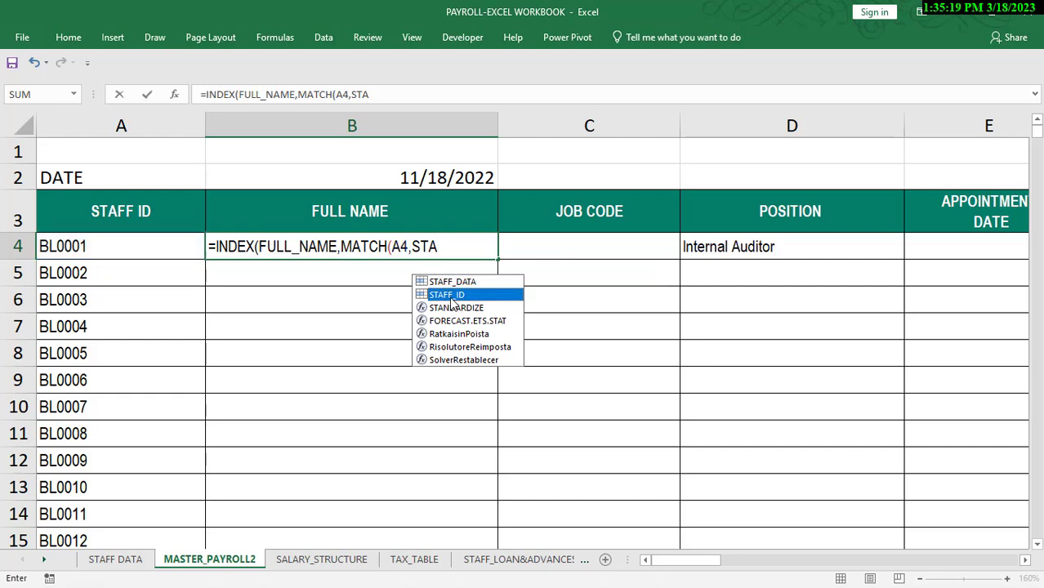
{"action": "double_click", "coordinate": [452, 296]}
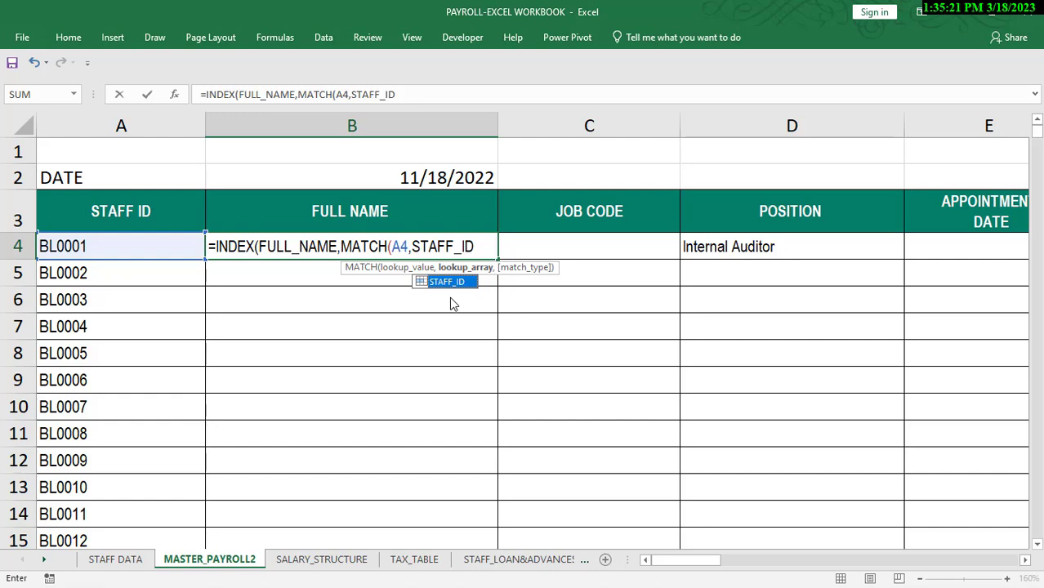
{"action": "left_click", "coordinate": [482, 247]}
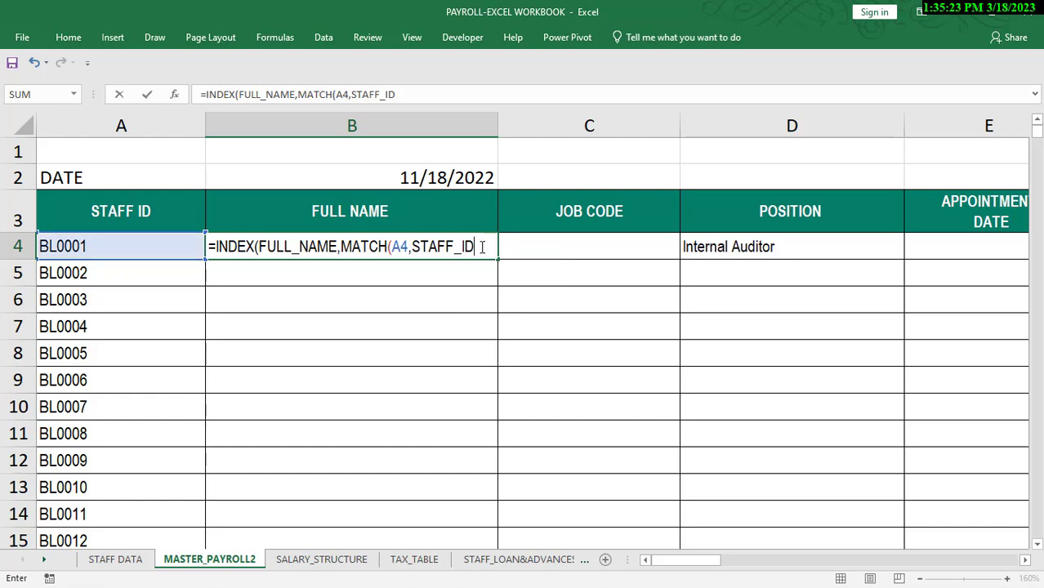
{"action": "type", "text": ","}
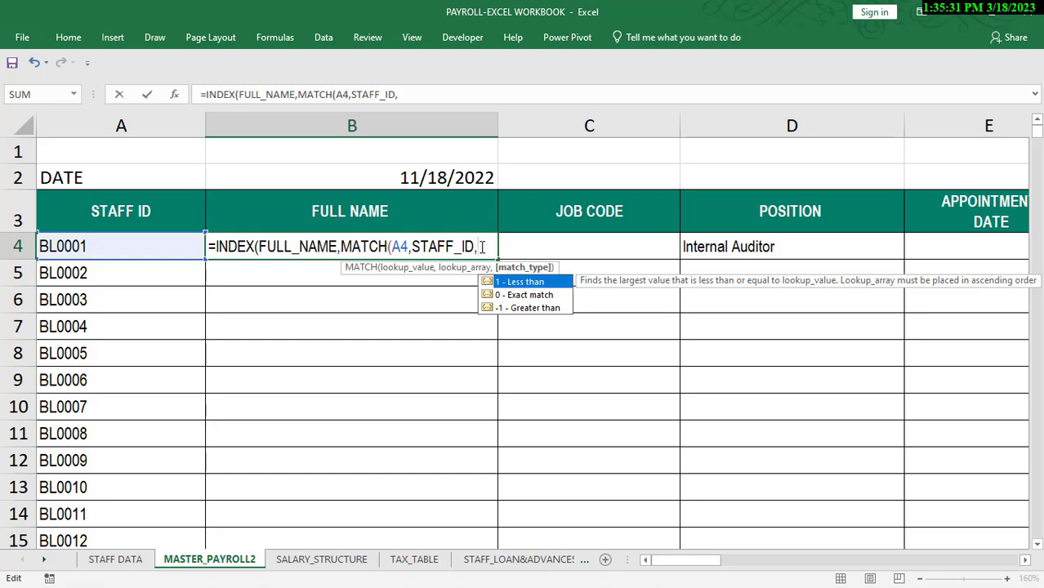
{"action": "type", "text": "0))"}
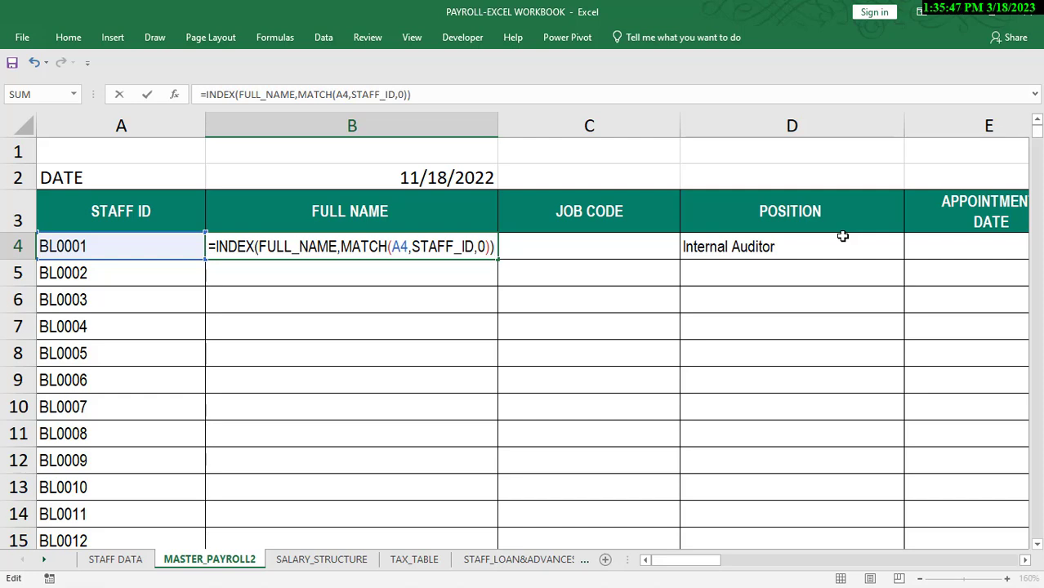
{"action": "key", "text": "Return"}
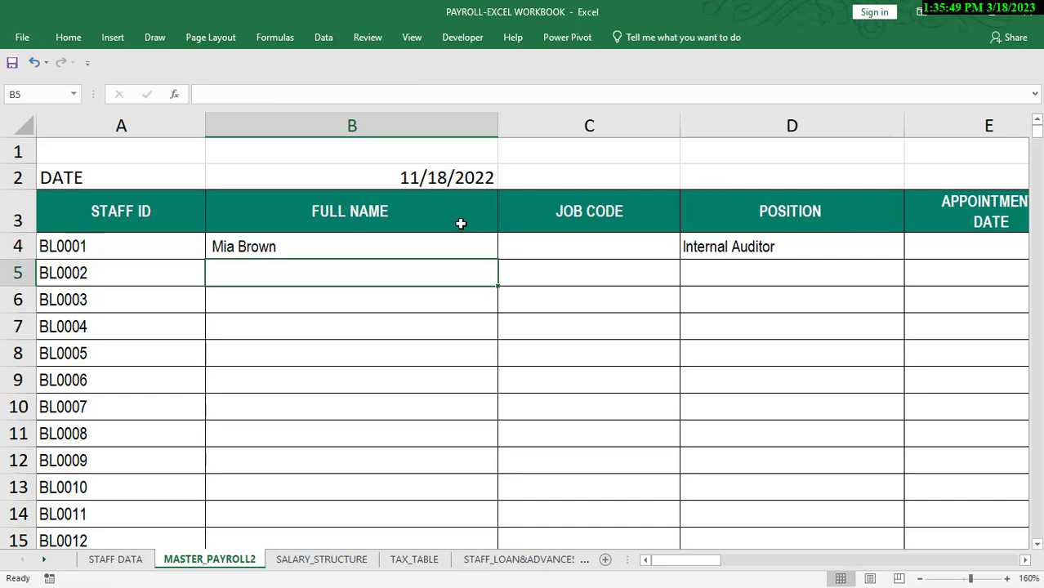
Insert a blank column before FULL NAME on STAFF DATA and check the lookup formulas in row 4 of MASTER_PAYROLL2
{"action": "left_click", "coordinate": [355, 245]}
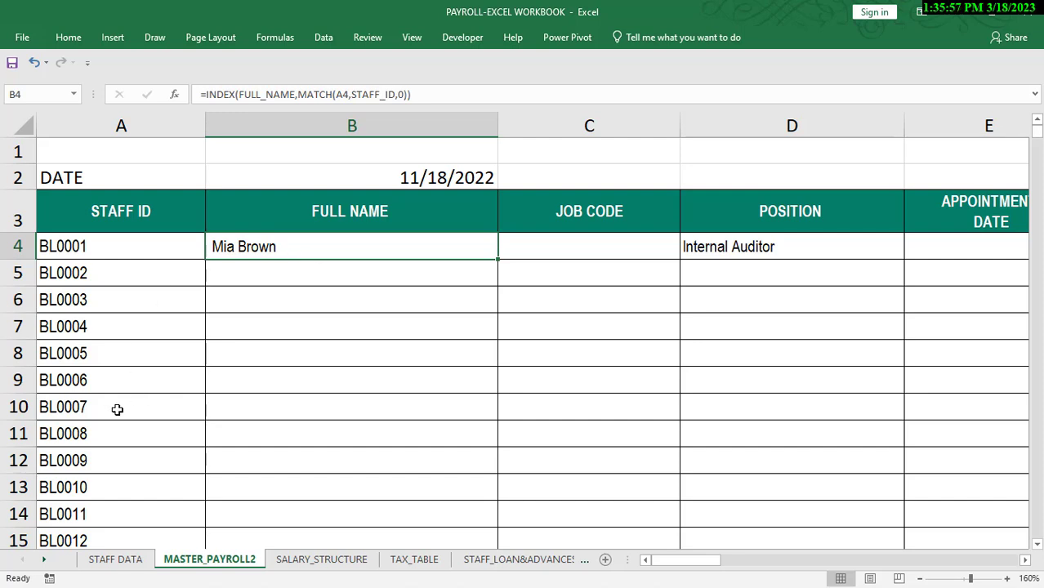
{"action": "left_click", "coordinate": [115, 560]}
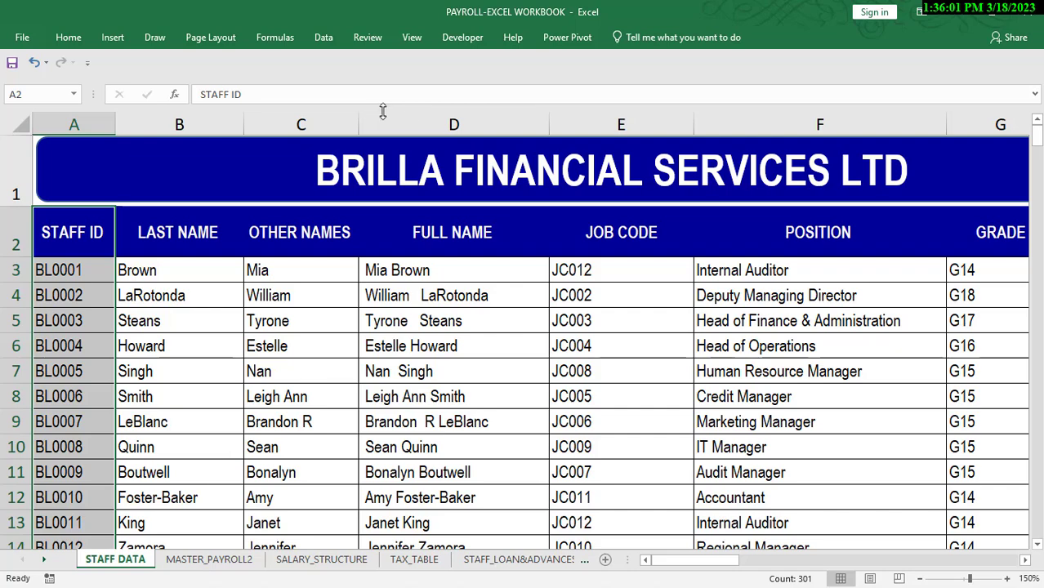
{"action": "left_click", "coordinate": [421, 124]}
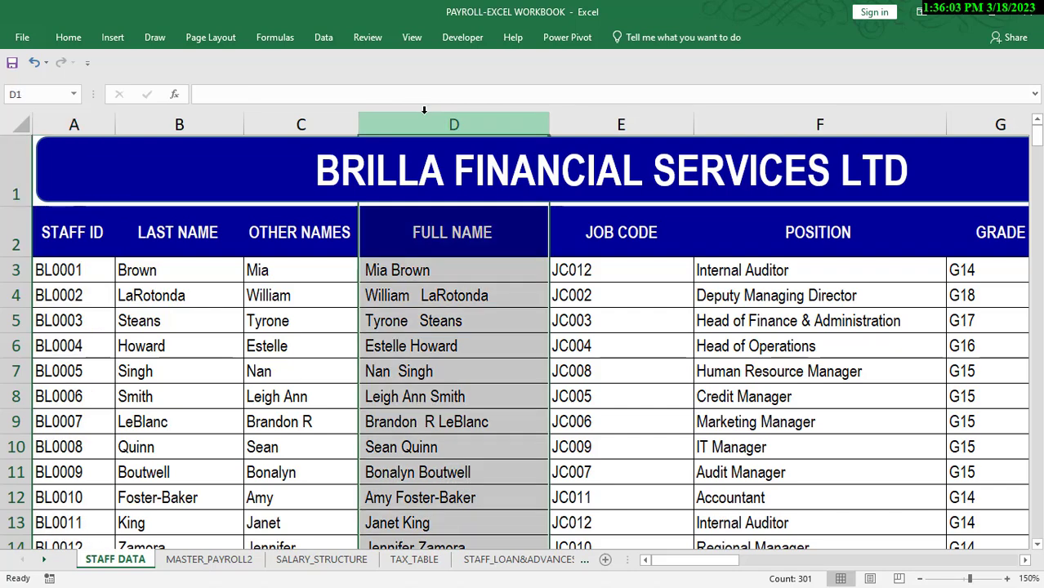
{"action": "right_click", "coordinate": [425, 280]}
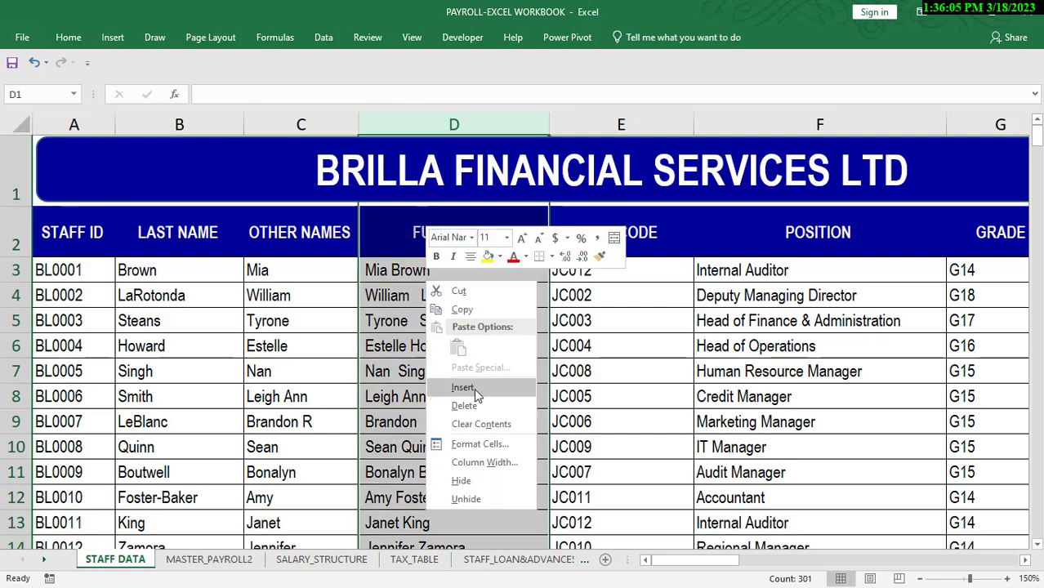
{"action": "left_click", "coordinate": [469, 386]}
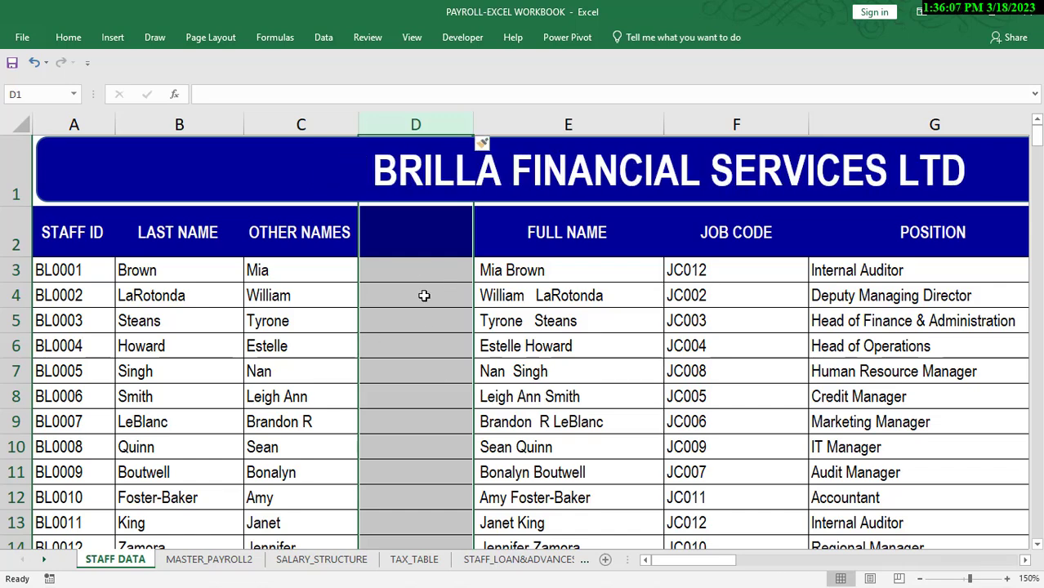
{"action": "left_click", "coordinate": [209, 558]}
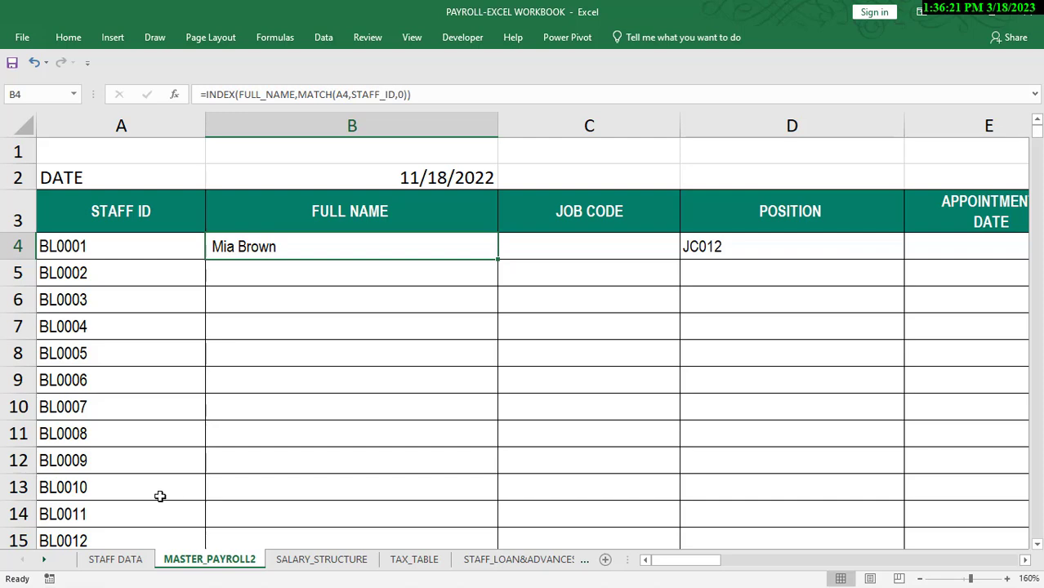
Remove the blank column inserted before FULL NAME on the STAFF DATA sheet
{"action": "left_click", "coordinate": [121, 560]}
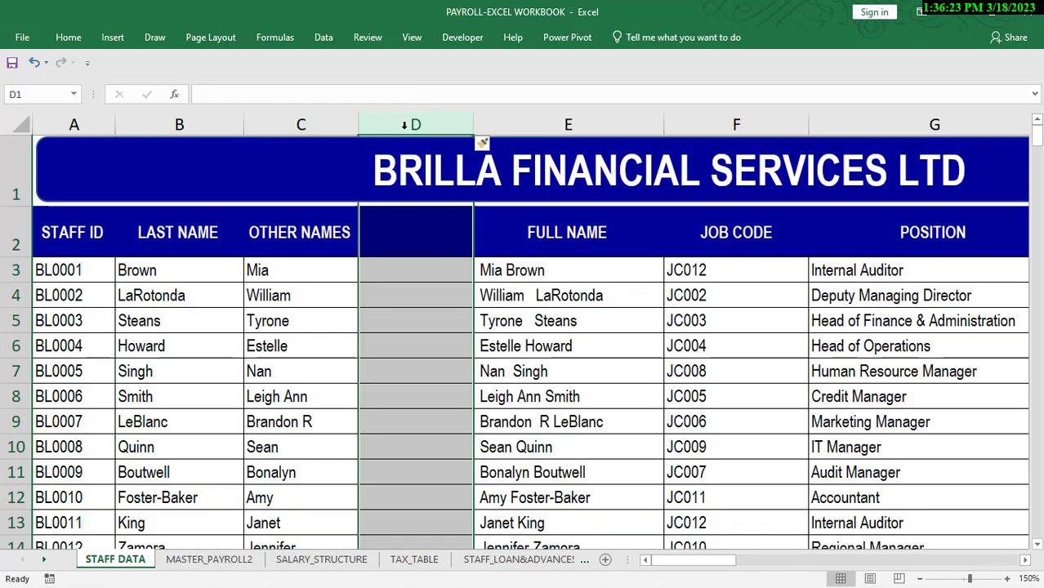
{"action": "right_click", "coordinate": [430, 261]}
{"action": "left_click", "coordinate": [469, 384]}
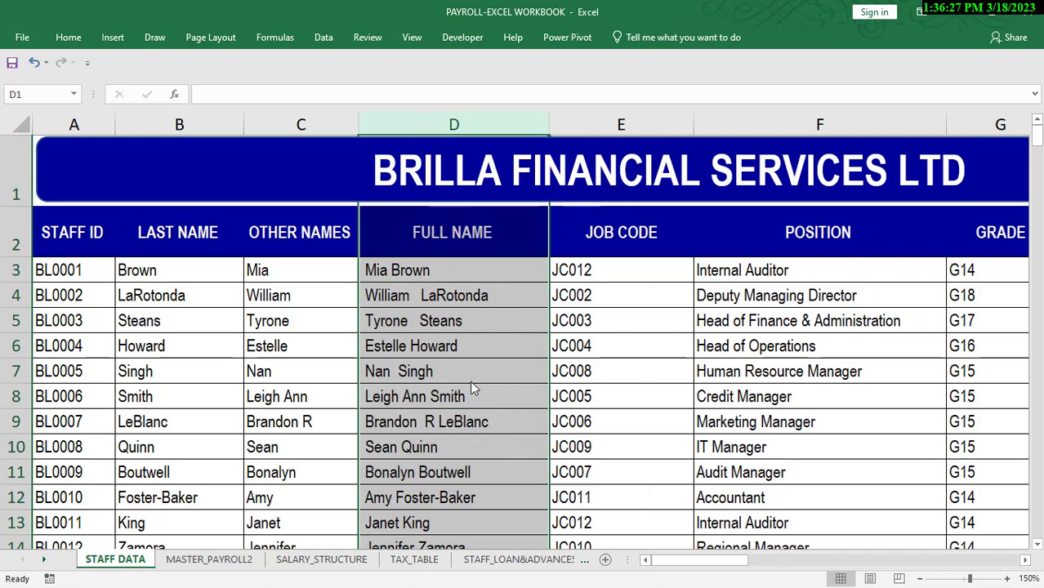
{"action": "left_click", "coordinate": [447, 345]}
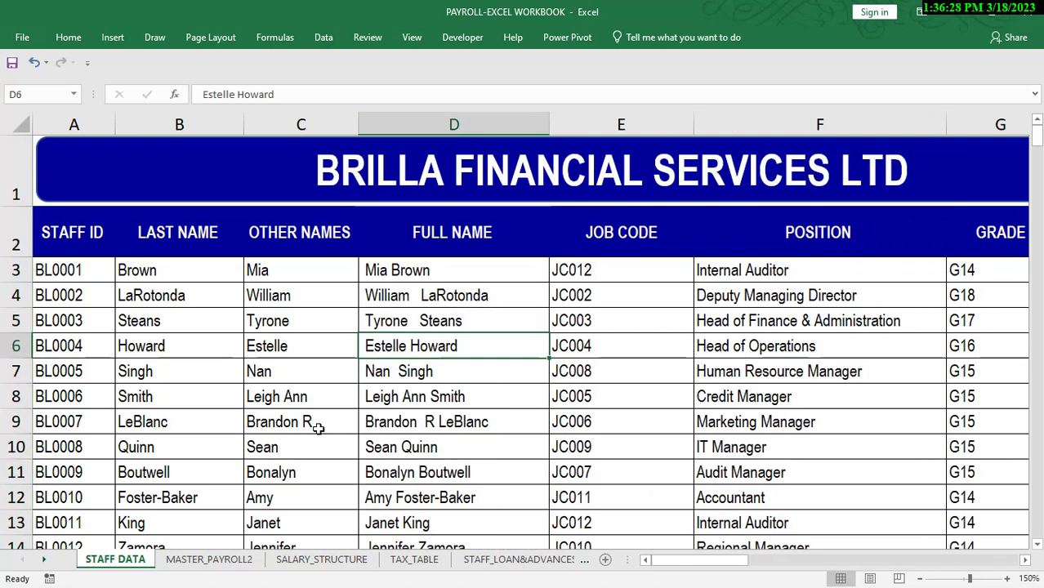
Clear the VLOOKUP formula from the POSITION cell D4 on MASTER_PAYROLL2
{"action": "left_click", "coordinate": [223, 567]}
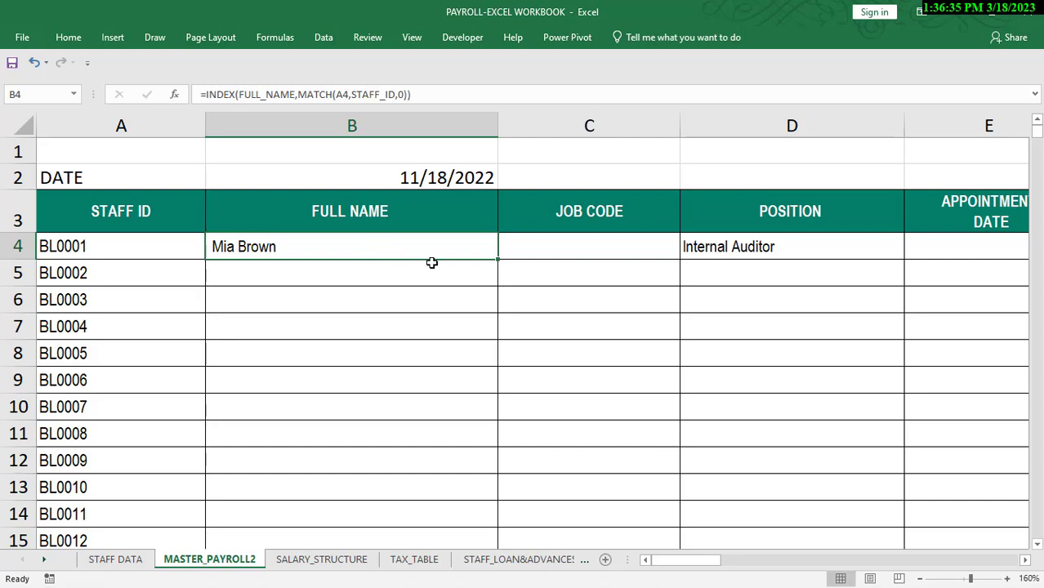
{"action": "left_click", "coordinate": [813, 246]}
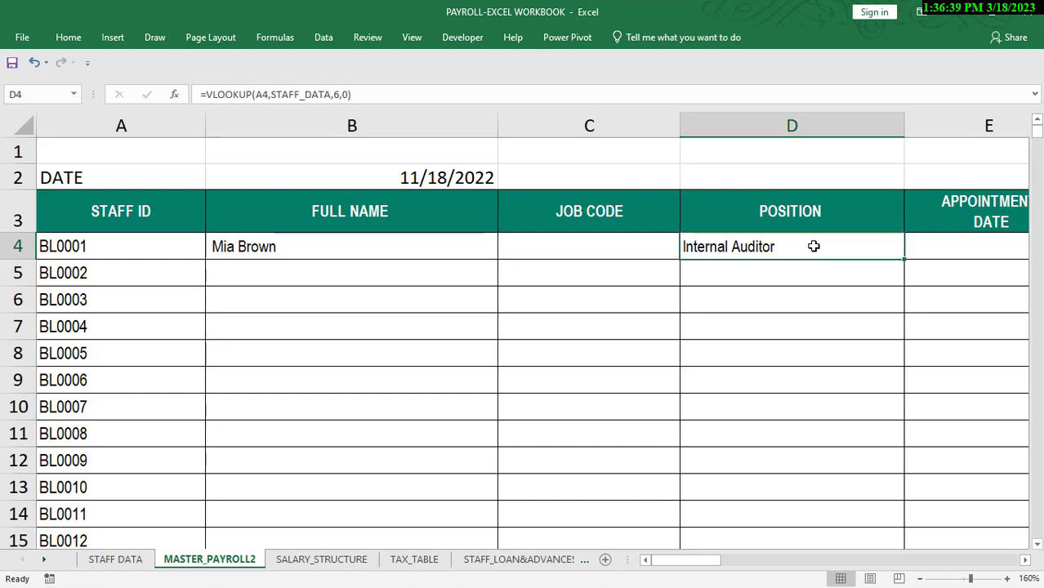
{"action": "key", "text": "Delete"}
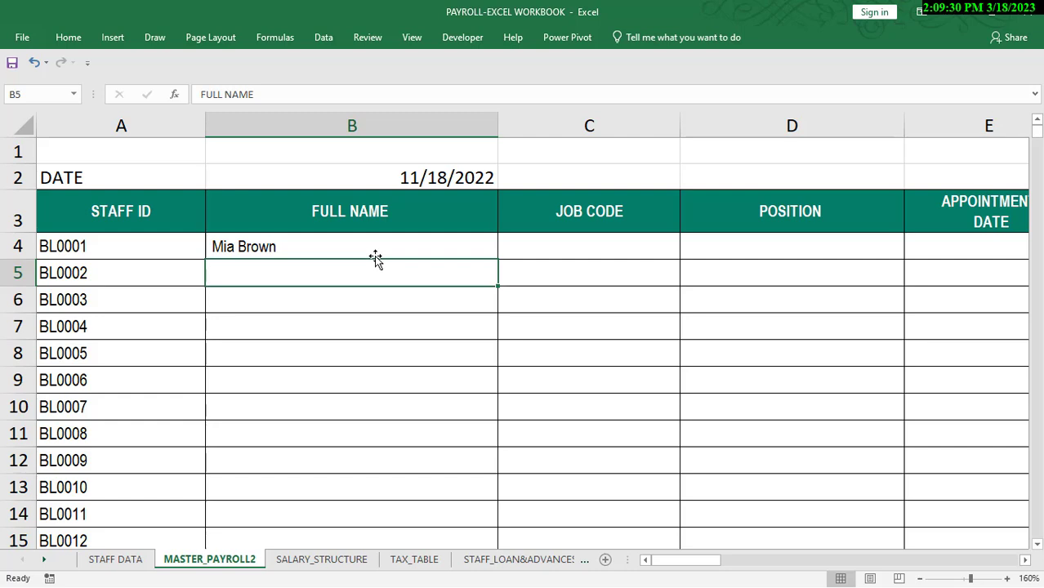
Fill B4's INDEX and MATCH formula down the FULL NAME column for all listed staff IDs
{"action": "left_click", "coordinate": [402, 249]}
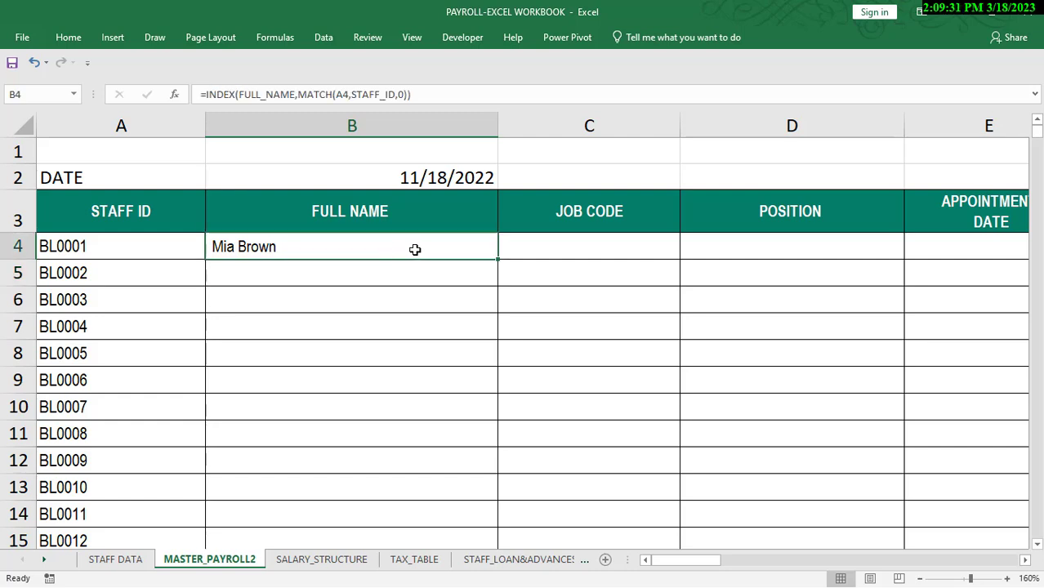
{"action": "double_click", "coordinate": [499, 258]}
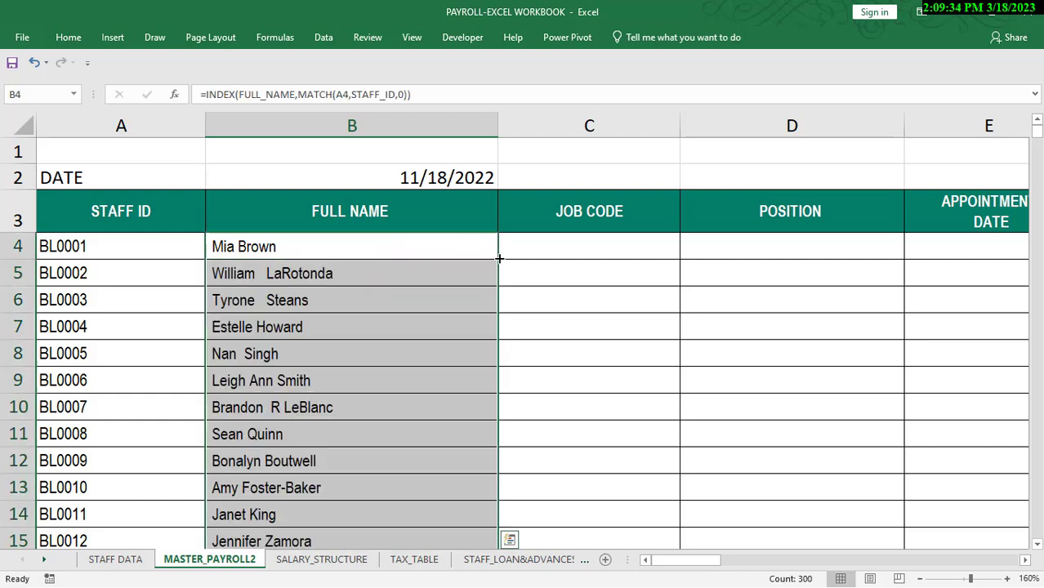
{"action": "left_click", "coordinate": [640, 248]}
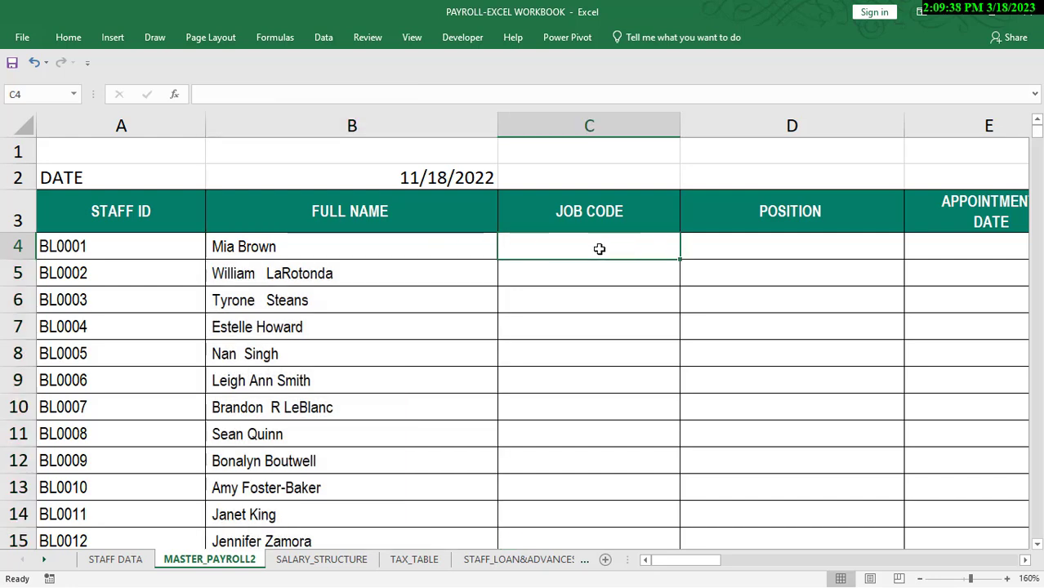
Examine the remaining column headings on MASTER_PAYROLL2 and the columns of the SALARY_STRUCTURE table, starting with JOB CODE
{"action": "left_click", "coordinate": [833, 247]}
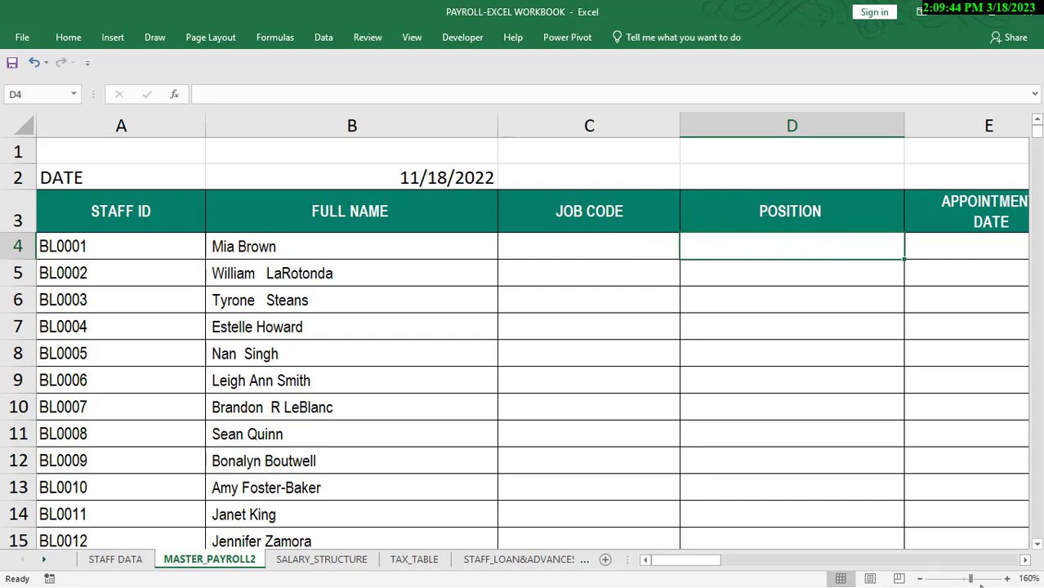
{"action": "left_click", "coordinate": [1025, 561]}
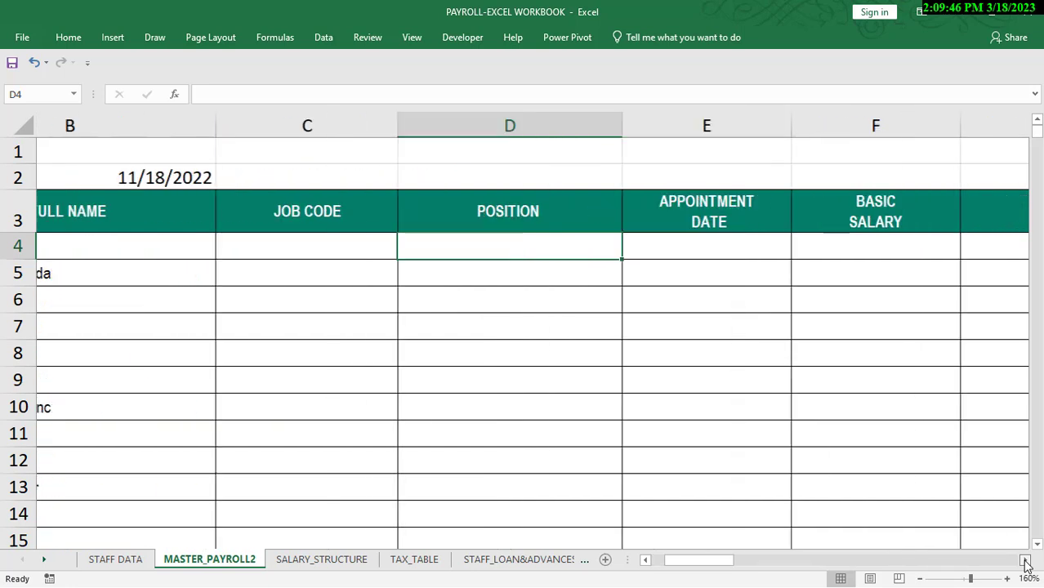
{"action": "left_click", "coordinate": [1026, 561]}
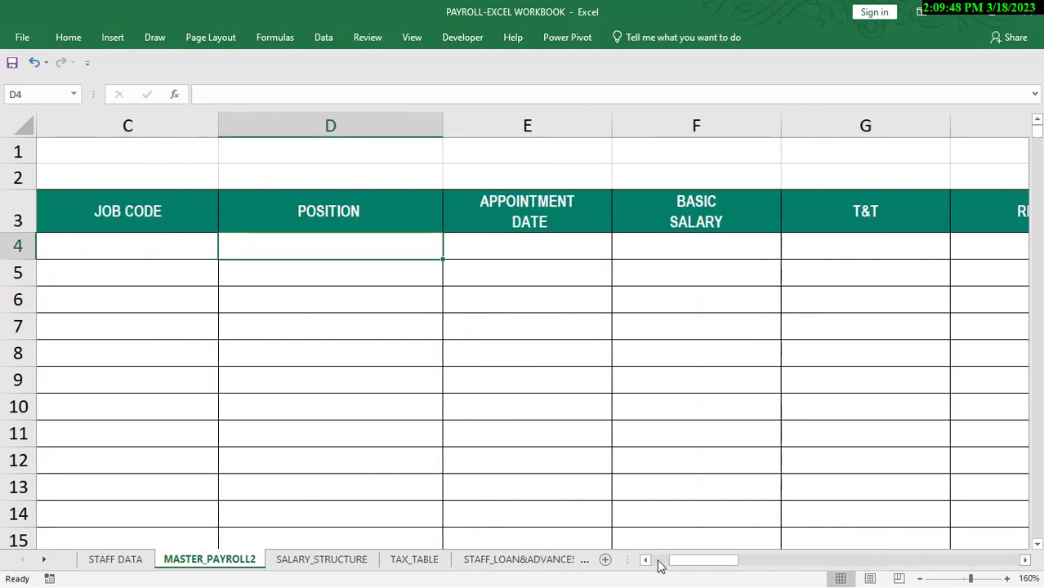
{"action": "left_click", "coordinate": [661, 562]}
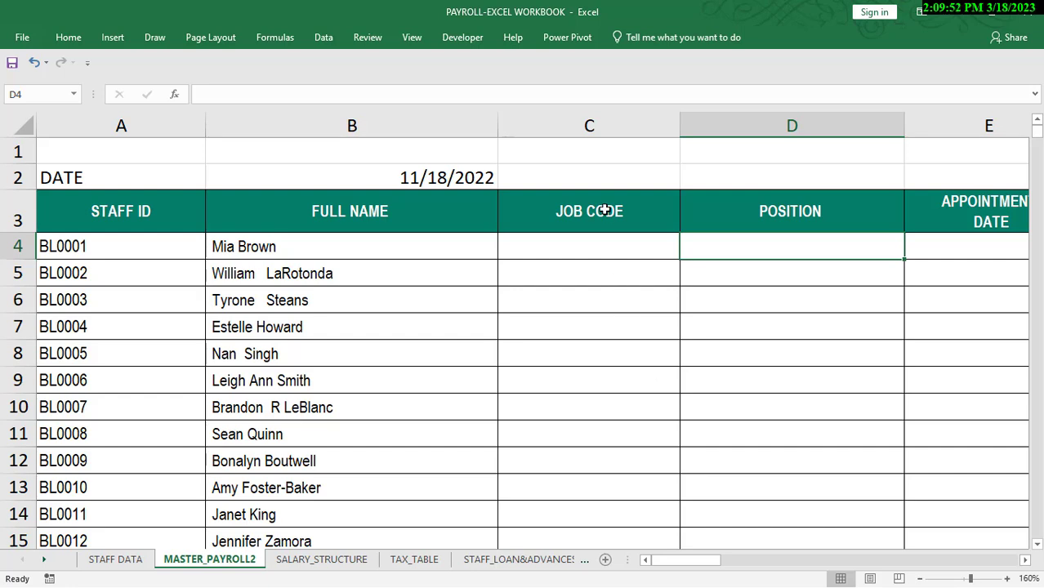
{"action": "left_click", "coordinate": [610, 243]}
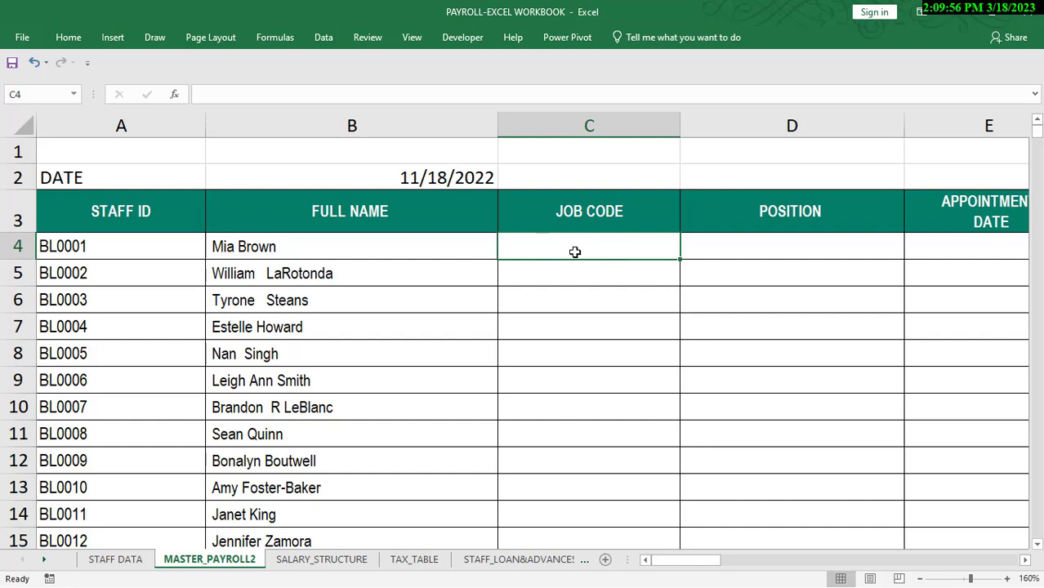
{"action": "left_click", "coordinate": [339, 562]}
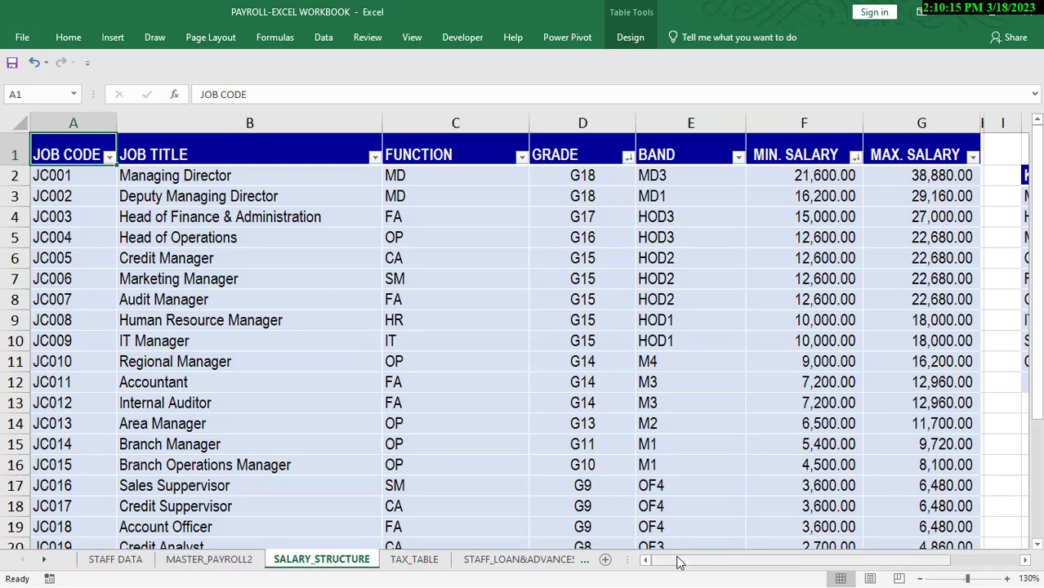
{"action": "left_click_drag", "start_coordinate": [678, 561], "coordinate": [699, 561]}
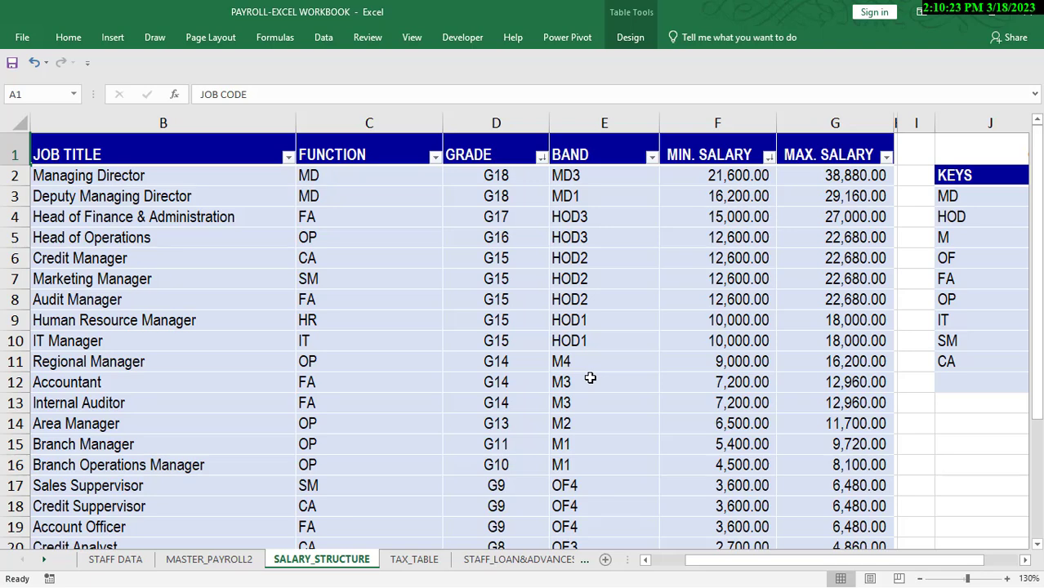
{"action": "left_click_drag", "start_coordinate": [690, 562], "coordinate": [655, 561]}
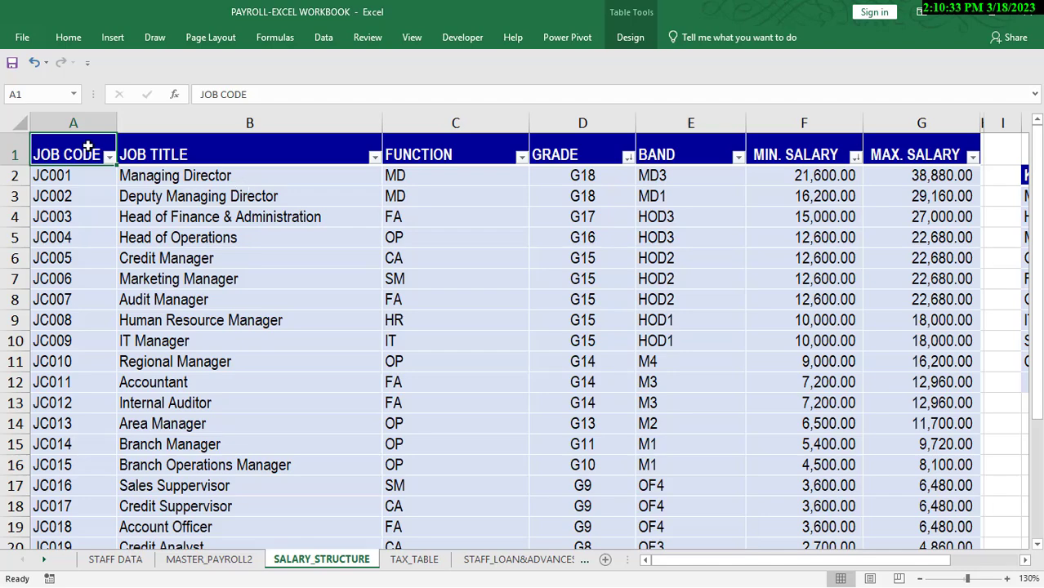
Create named ranges from the headings of the JOB CODE and MIN. SALARY columns on the SALARY_STRUCTURE sheet
{"action": "key", "text": "ctrl+shift+Down"}
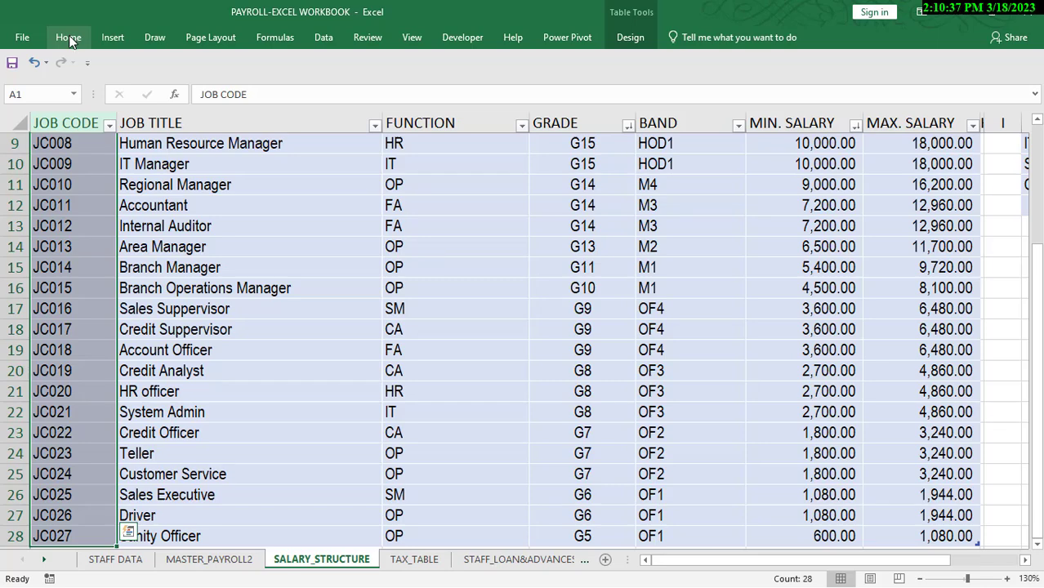
{"action": "left_click", "coordinate": [262, 35]}
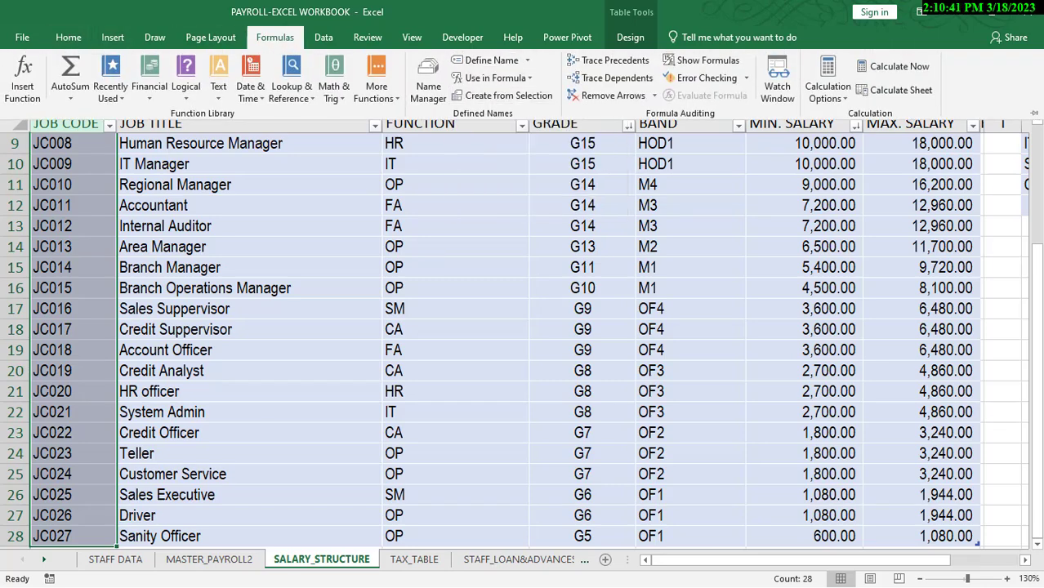
{"action": "left_click", "coordinate": [1039, 156]}
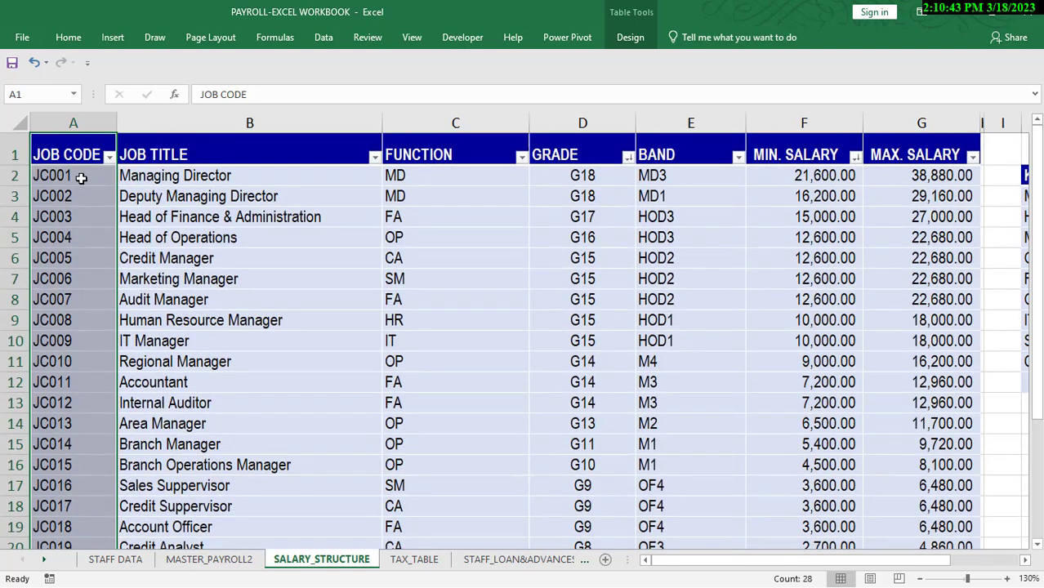
{"action": "left_click", "coordinate": [806, 152]}
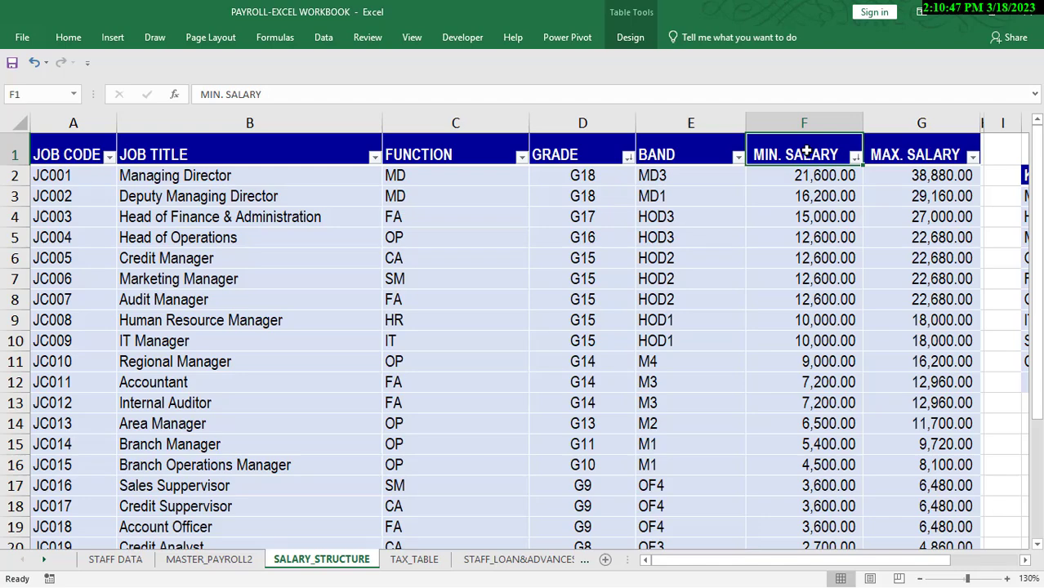
{"action": "key", "text": "ctrl+shift+Down"}
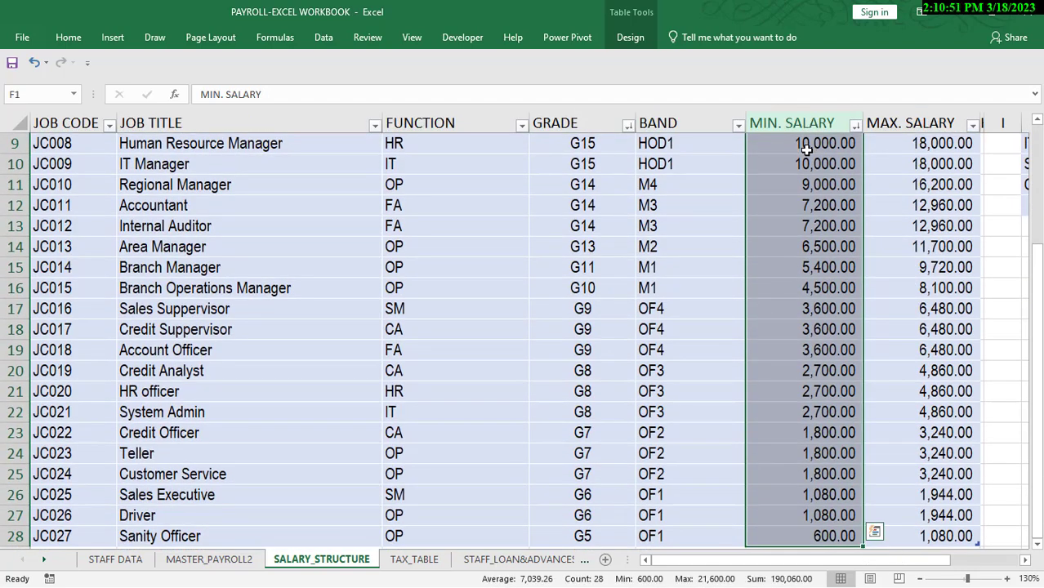
{"action": "left_click", "coordinate": [284, 39]}
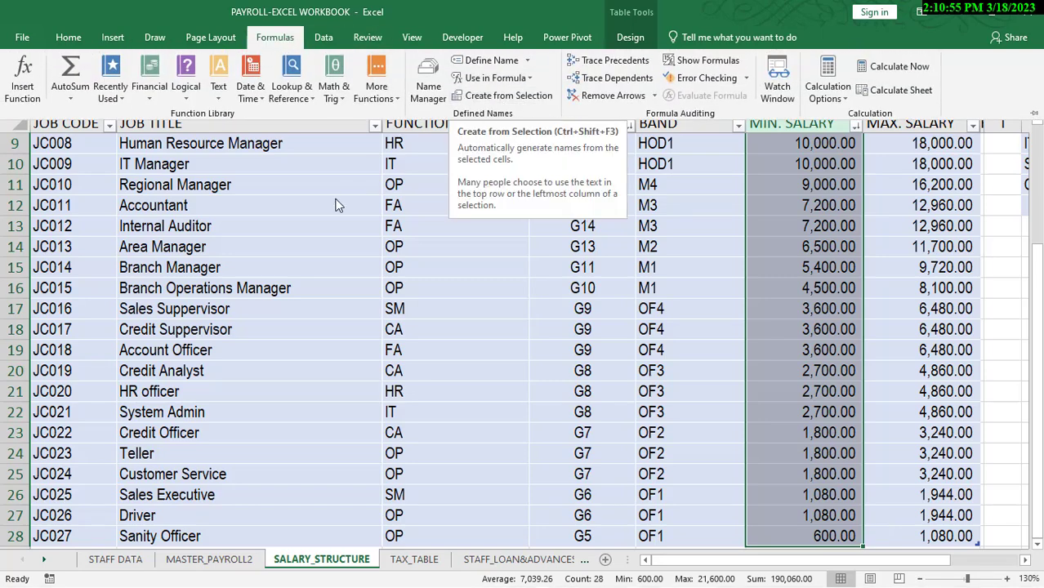
{"action": "left_click", "coordinate": [412, 197]}
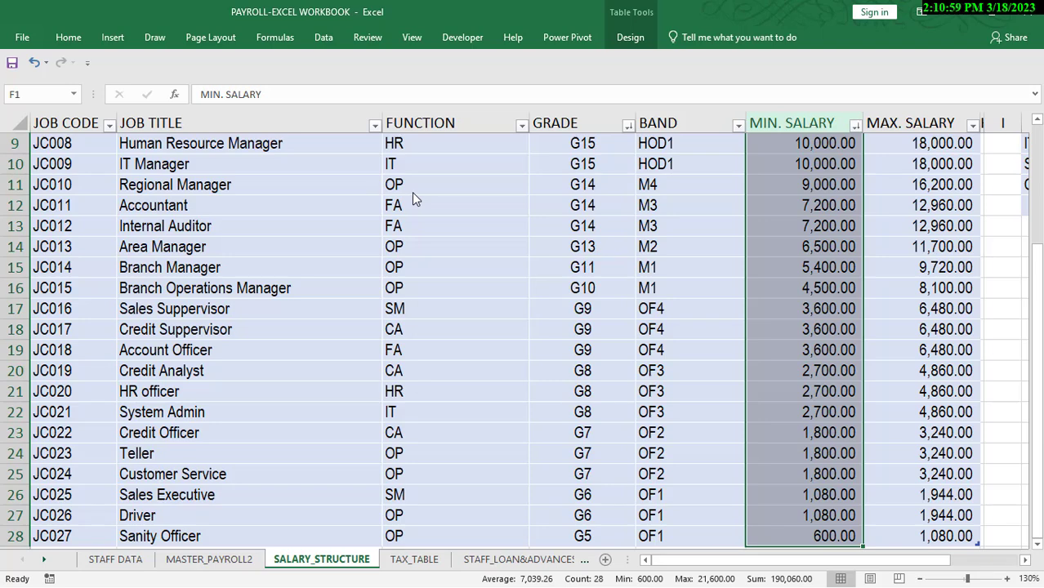
{"action": "scroll", "coordinate": [412, 192], "scroll_direction": "up", "scroll_amount": 3}
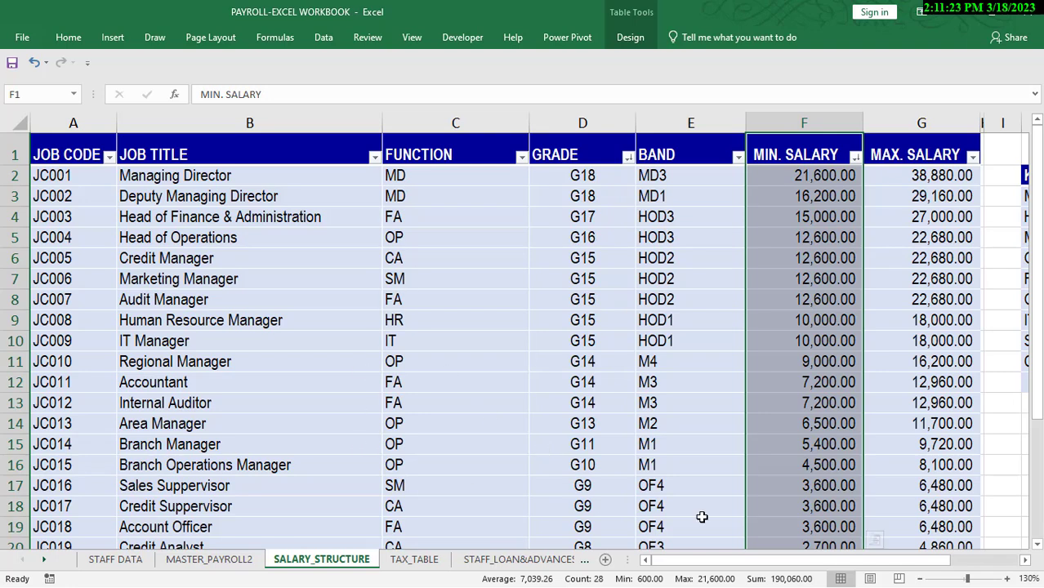
{"action": "left_click", "coordinate": [393, 257]}
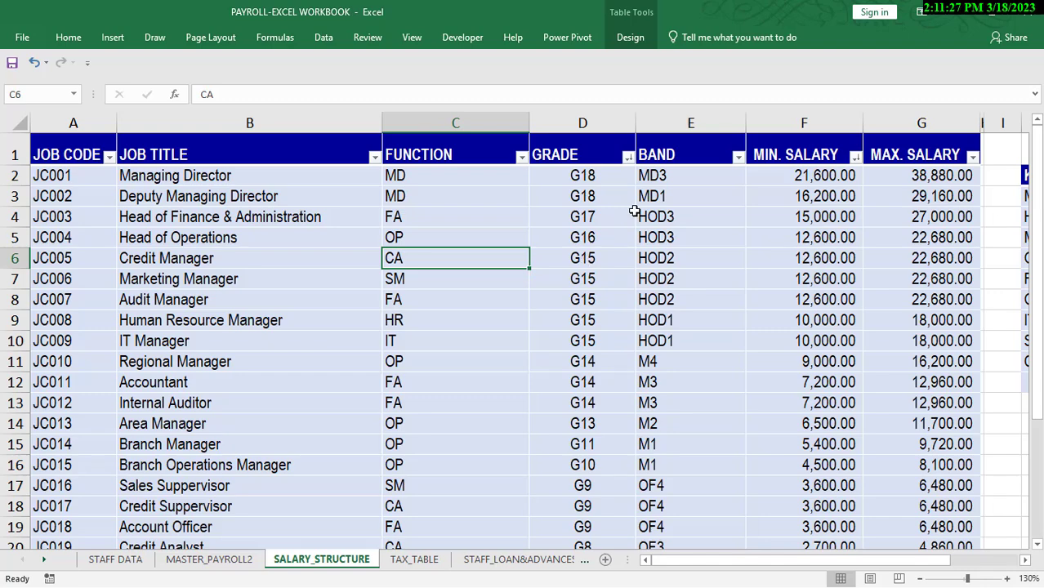
{"action": "left_click", "coordinate": [209, 560]}
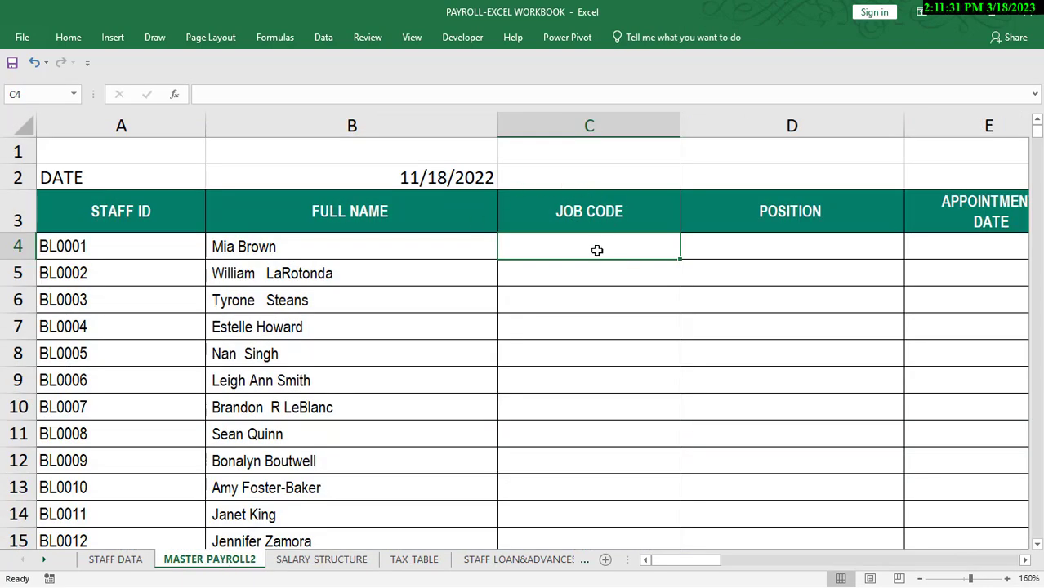
{"action": "type", "text": "="}
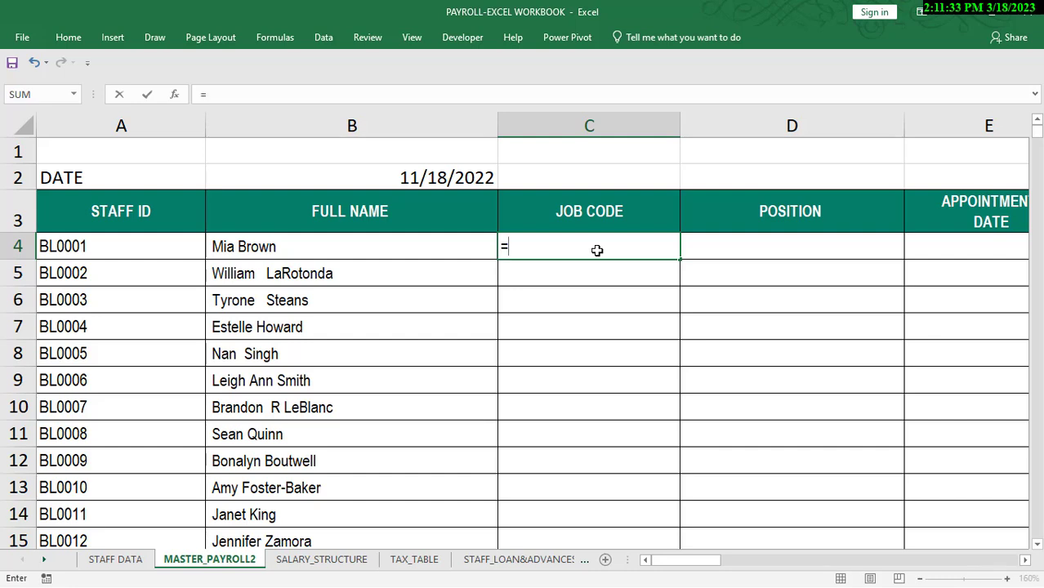
{"action": "type", "text": "mat"}
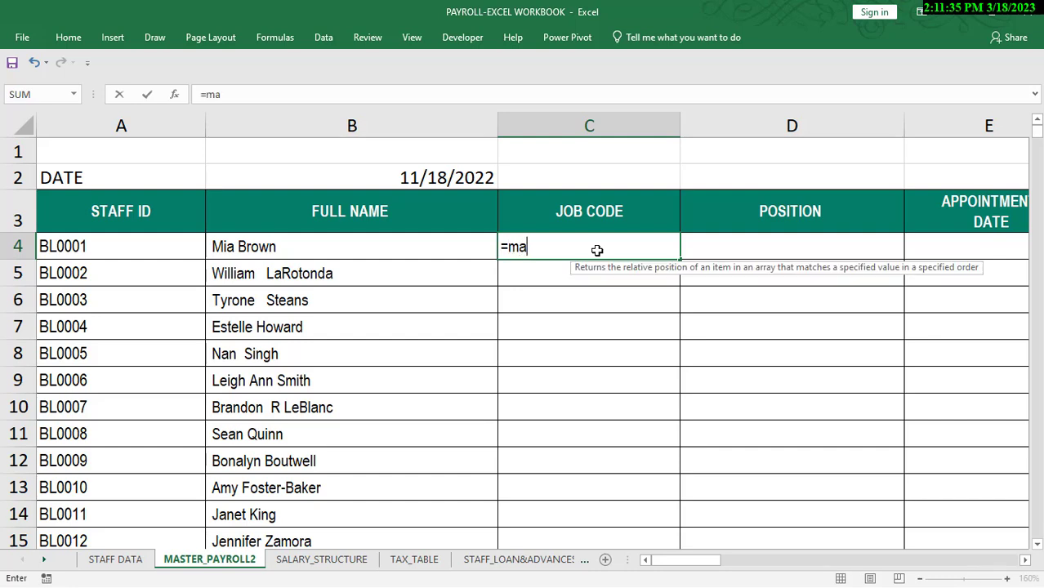
{"action": "key", "text": "BackSpace"}
{"action": "key", "text": "BackSpace"}
{"action": "key", "text": "BackSpace"}
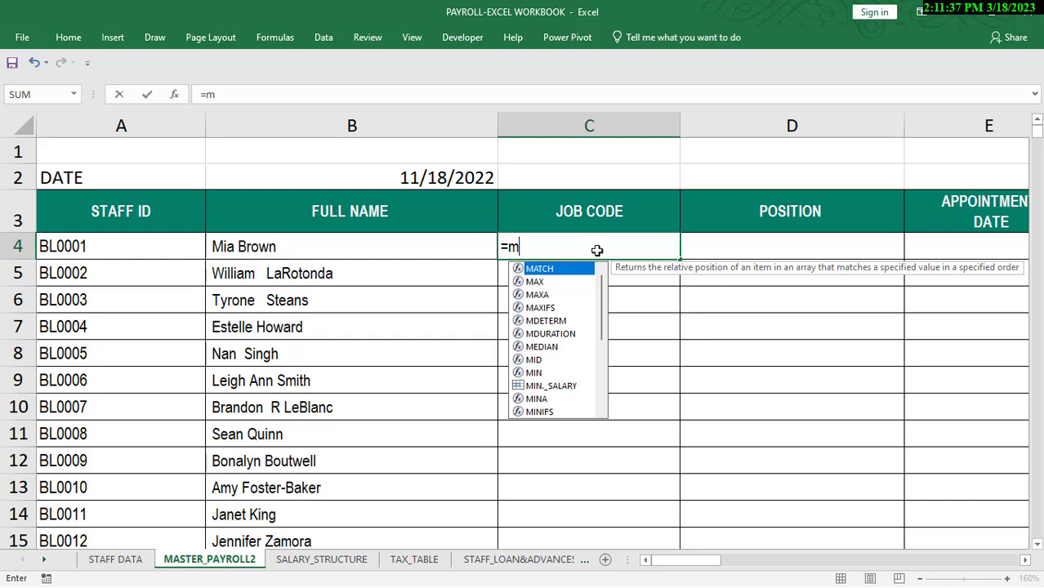
{"action": "type", "text": "in"}
{"action": "key", "text": "Tab"}
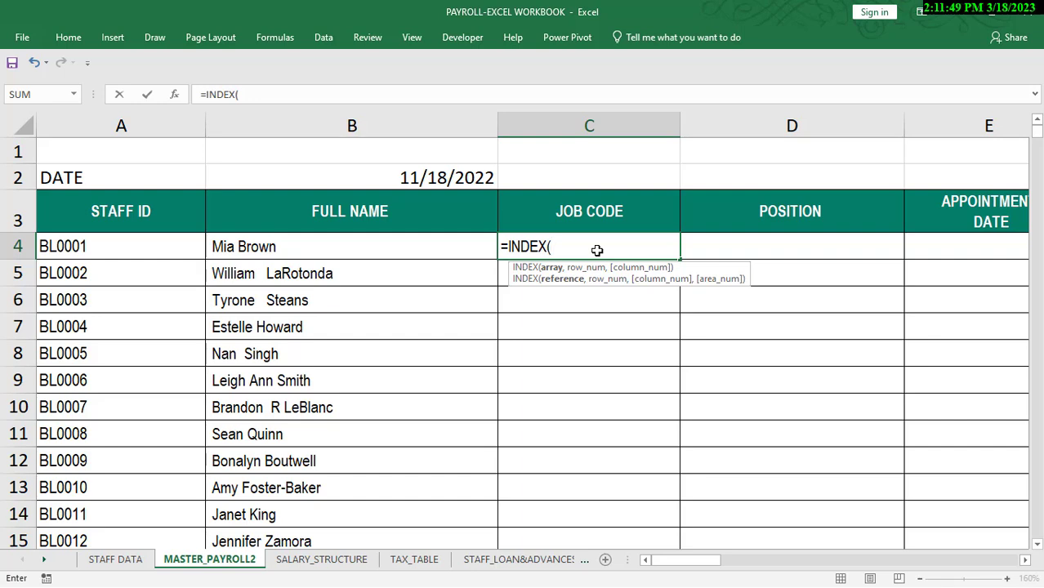
{"action": "type", "text": "j"}
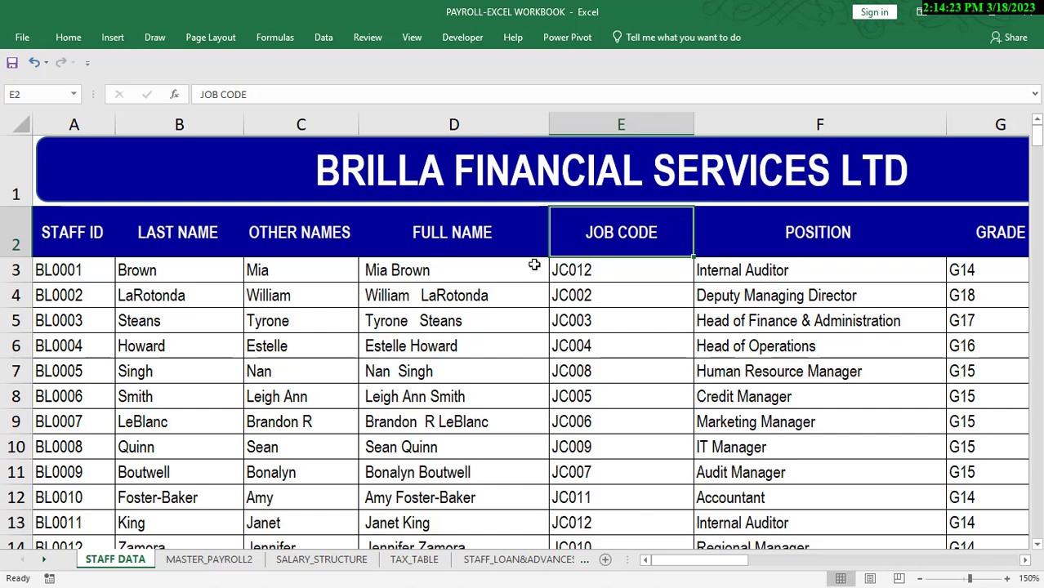
Compare the JOB CODE column on STAFF DATA with the JOB CODE column on SALARY_STRUCTURE
{"action": "left_click", "coordinate": [330, 561]}
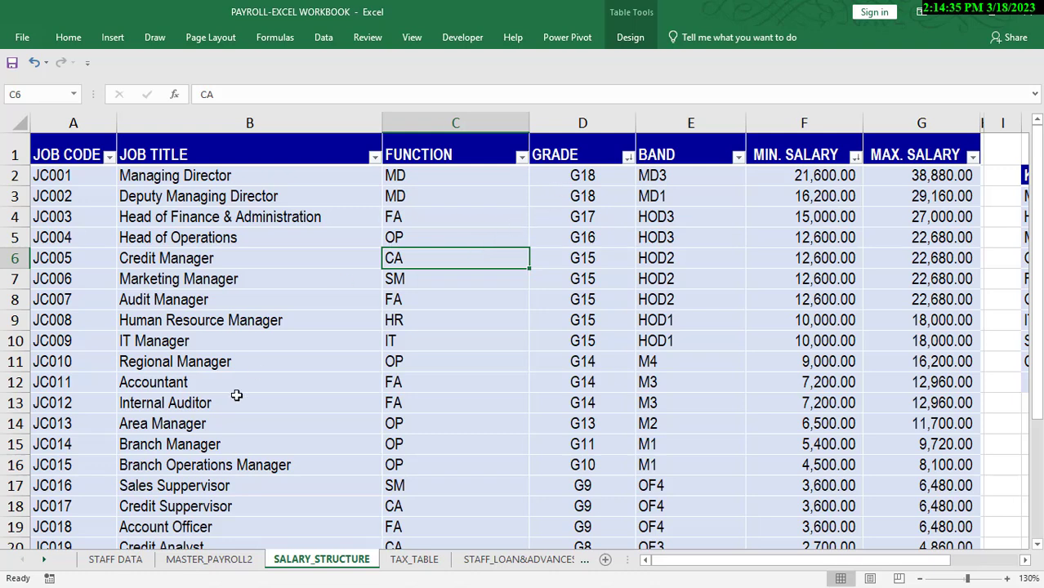
{"action": "left_click", "coordinate": [211, 562]}
{"action": "left_click", "coordinate": [126, 562]}
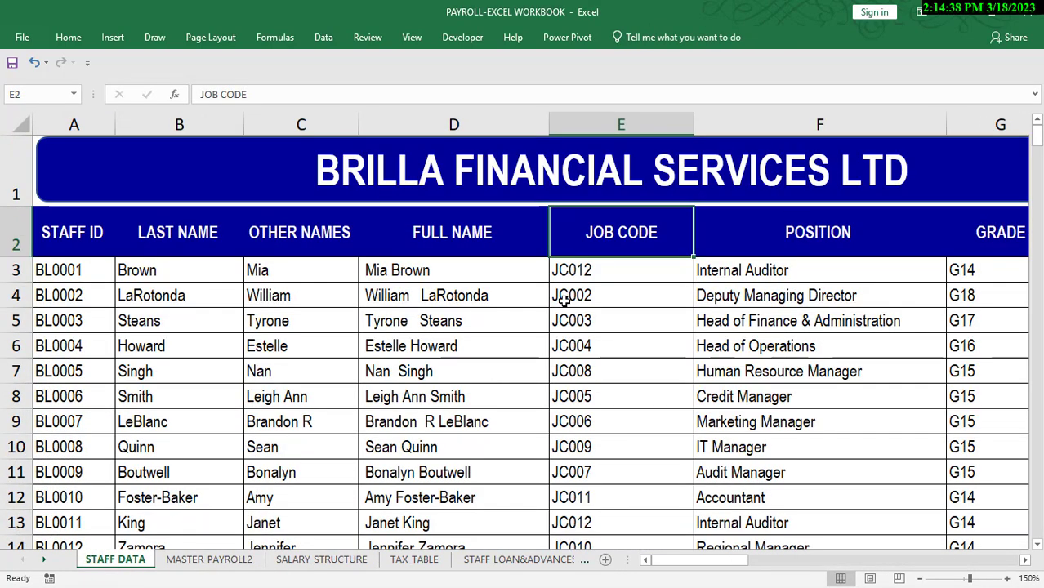
{"action": "left_click", "coordinate": [613, 271]}
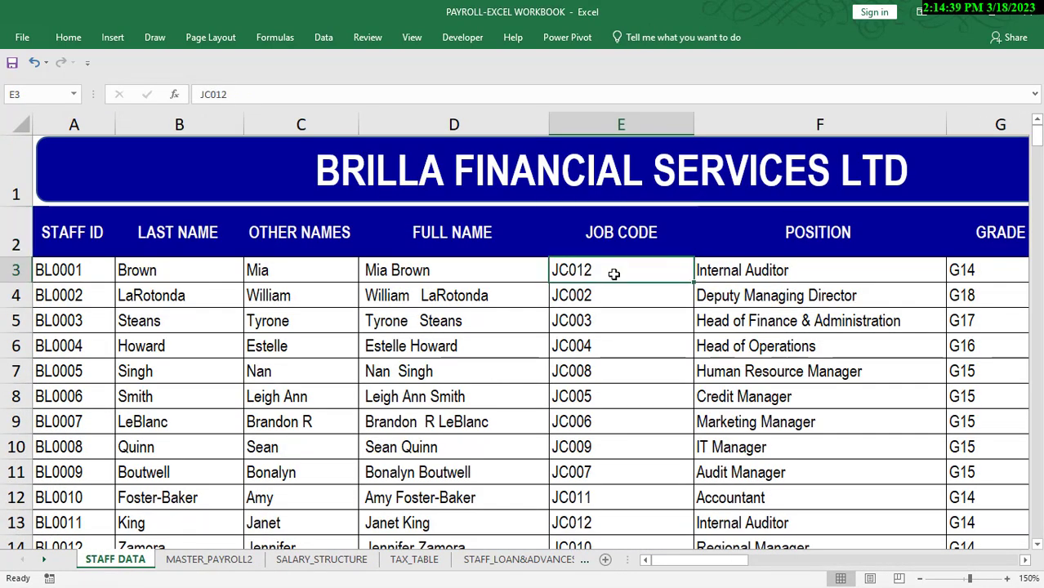
{"action": "left_click", "coordinate": [618, 314]}
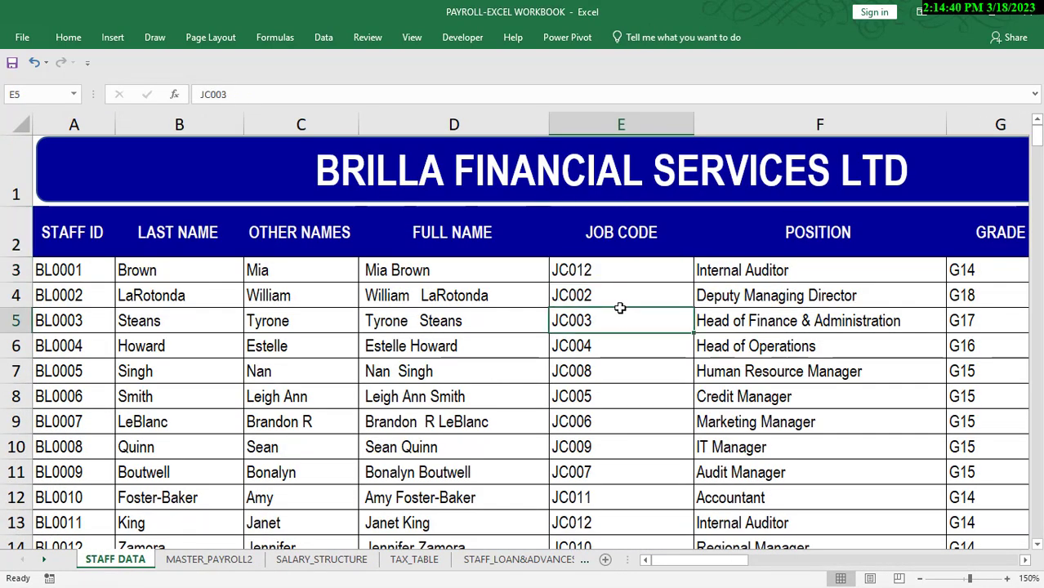
{"action": "left_click", "coordinate": [602, 273]}
{"action": "left_click", "coordinate": [601, 330]}
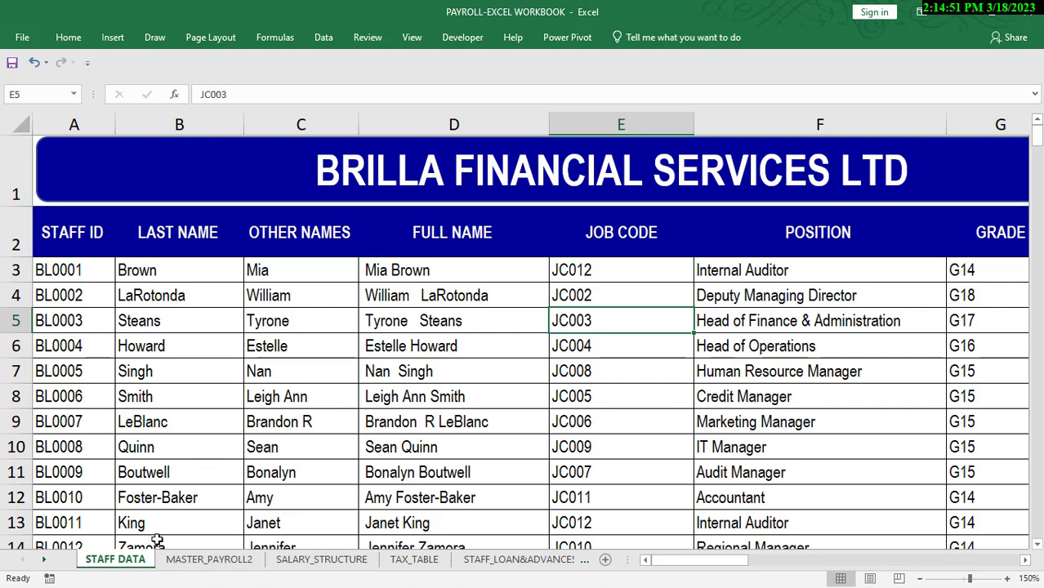
{"action": "left_click", "coordinate": [625, 239]}
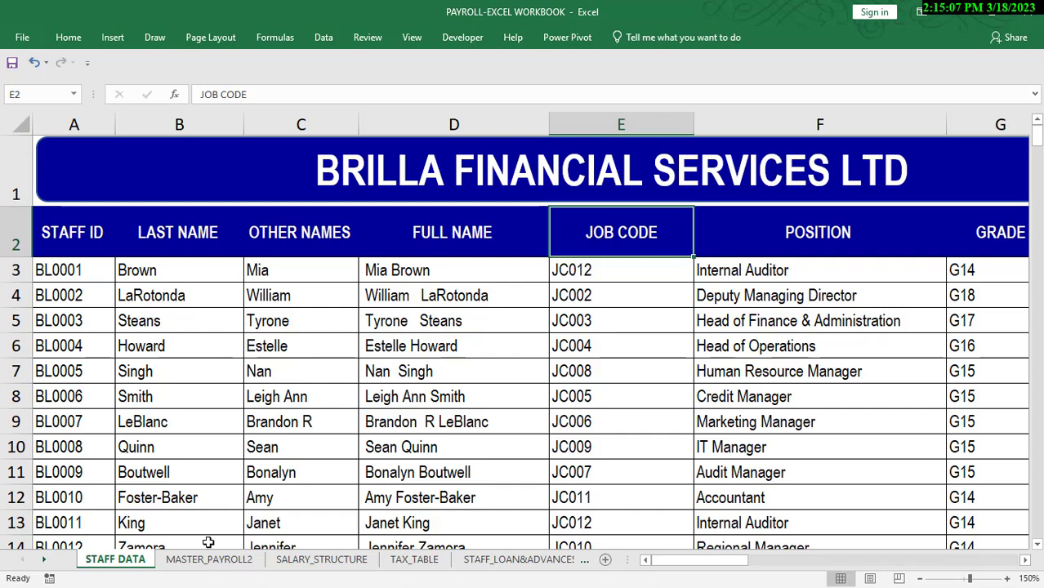
{"action": "left_click", "coordinate": [343, 561]}
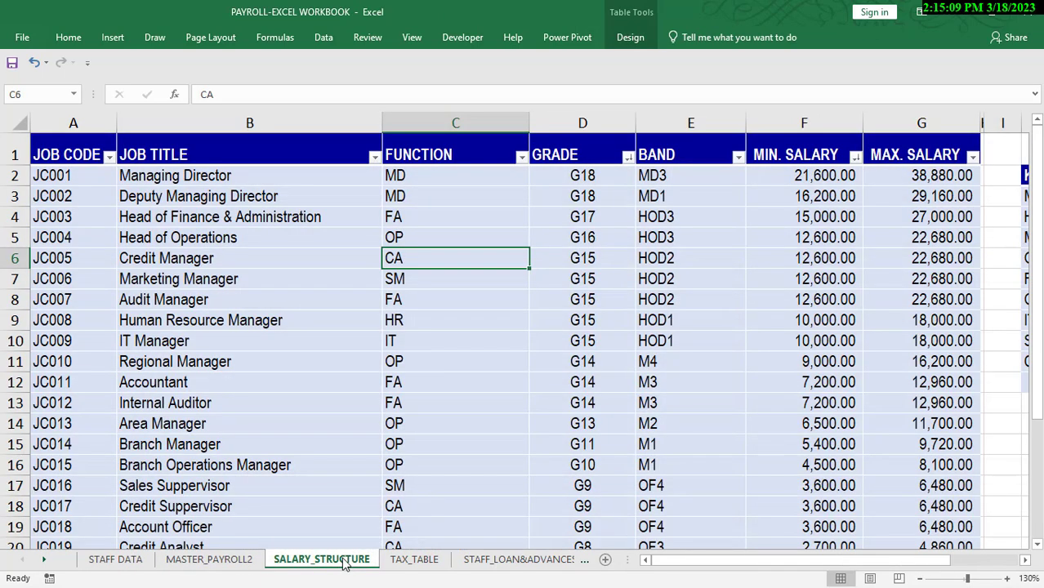
Define the workbook-scope name JOB_CODE_SD for the JOB CODE column E2:E302 on the STAFF DATA sheet
{"action": "left_click", "coordinate": [133, 566]}
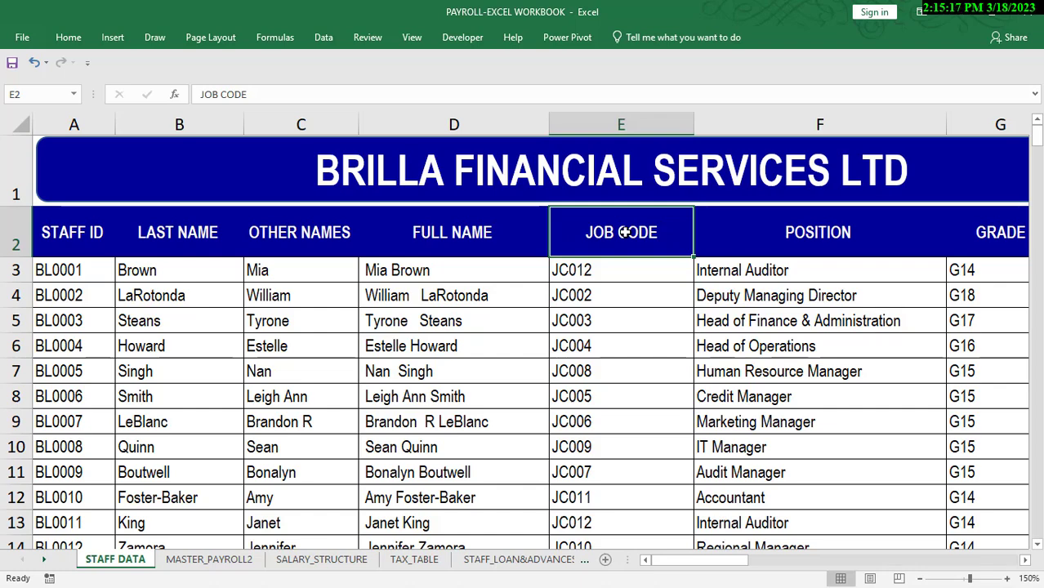
{"action": "key", "text": "ctrl+shift+Down"}
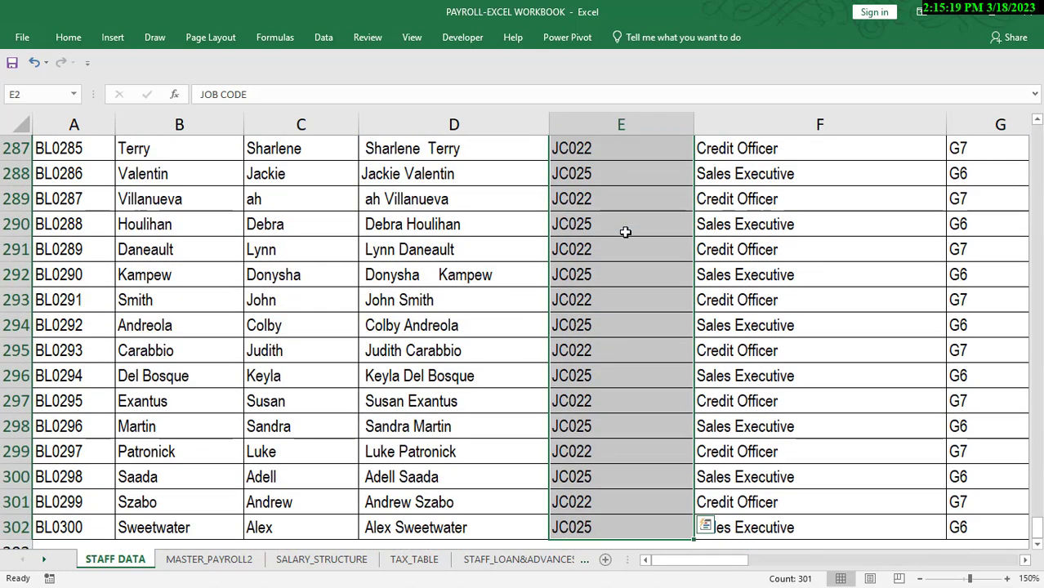
{"action": "left_click_drag", "start_coordinate": [1037, 527], "coordinate": [1040, 128]}
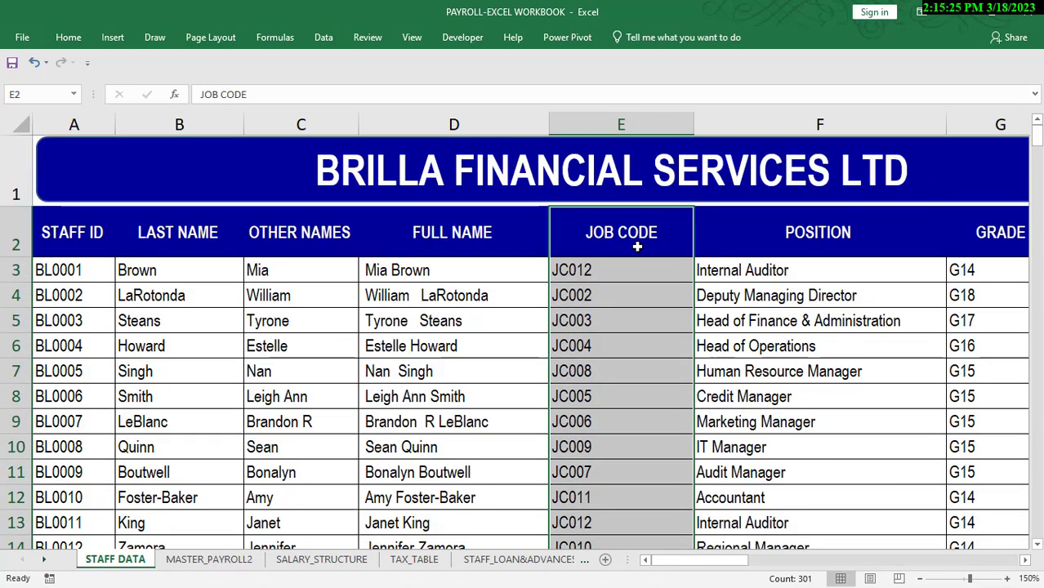
{"action": "left_click", "coordinate": [274, 38]}
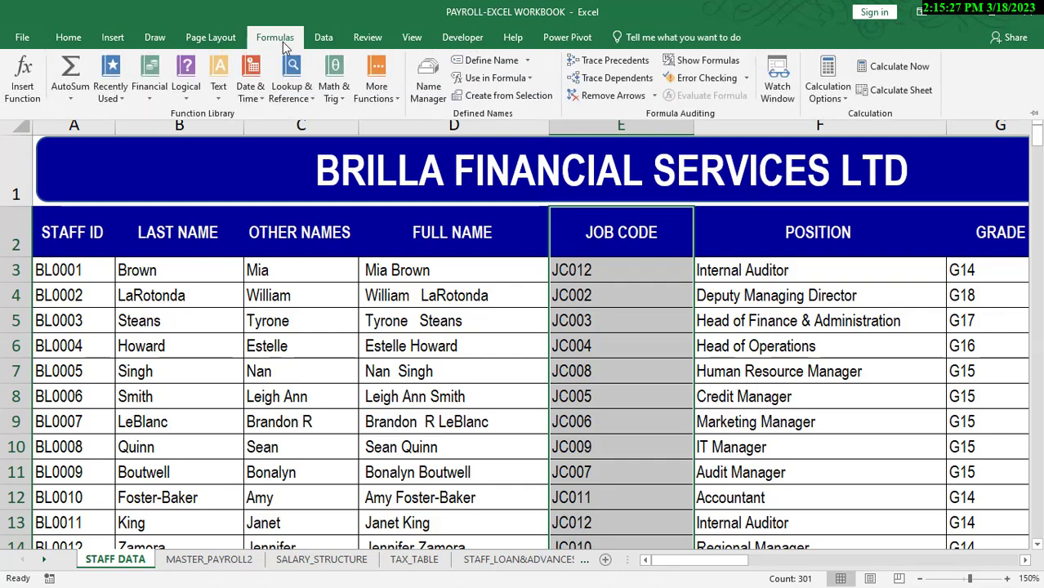
{"action": "left_click", "coordinate": [492, 62]}
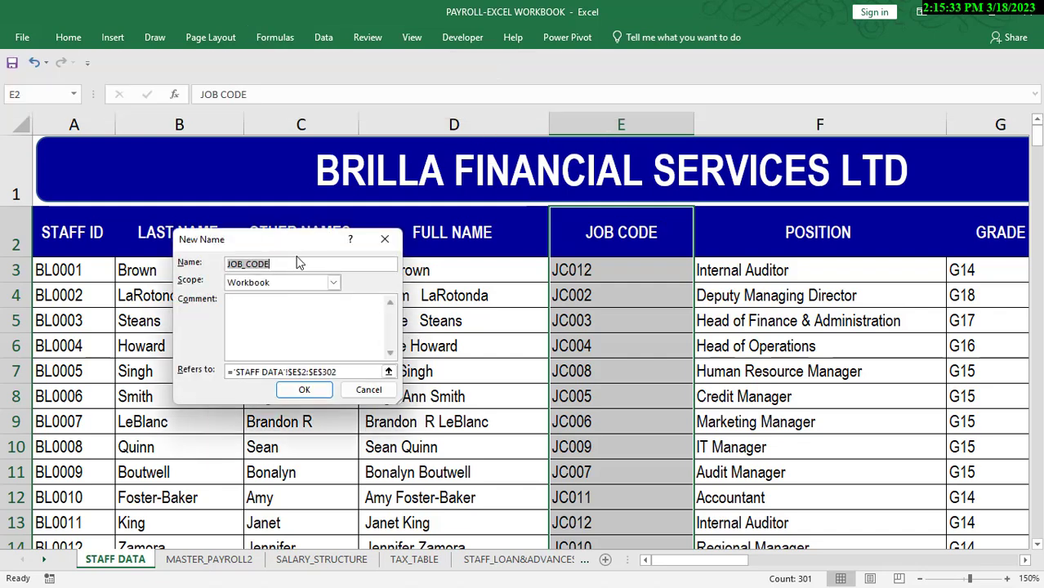
{"action": "left_click", "coordinate": [297, 260]}
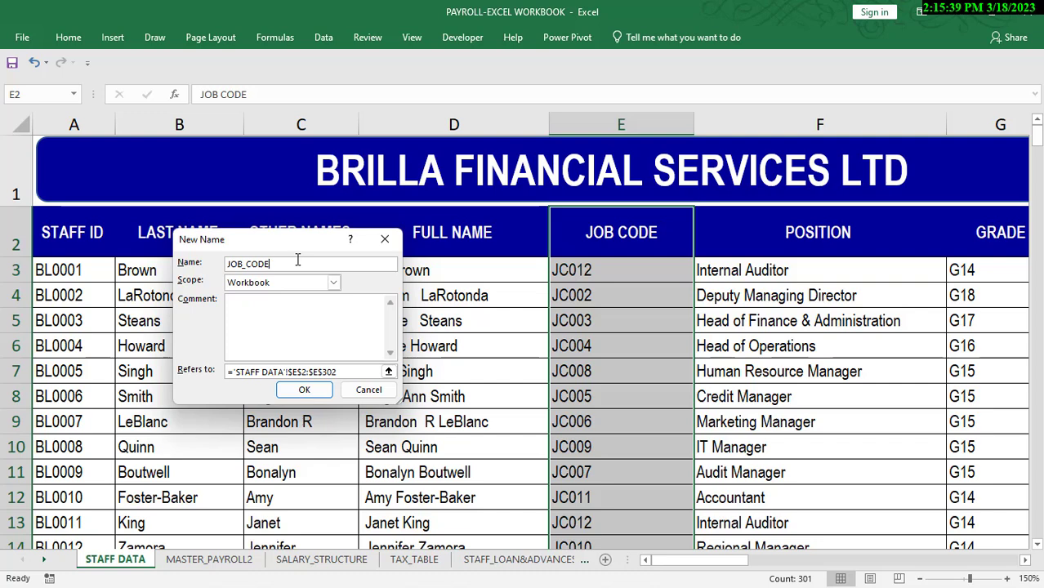
{"action": "type", "text": "sd"}
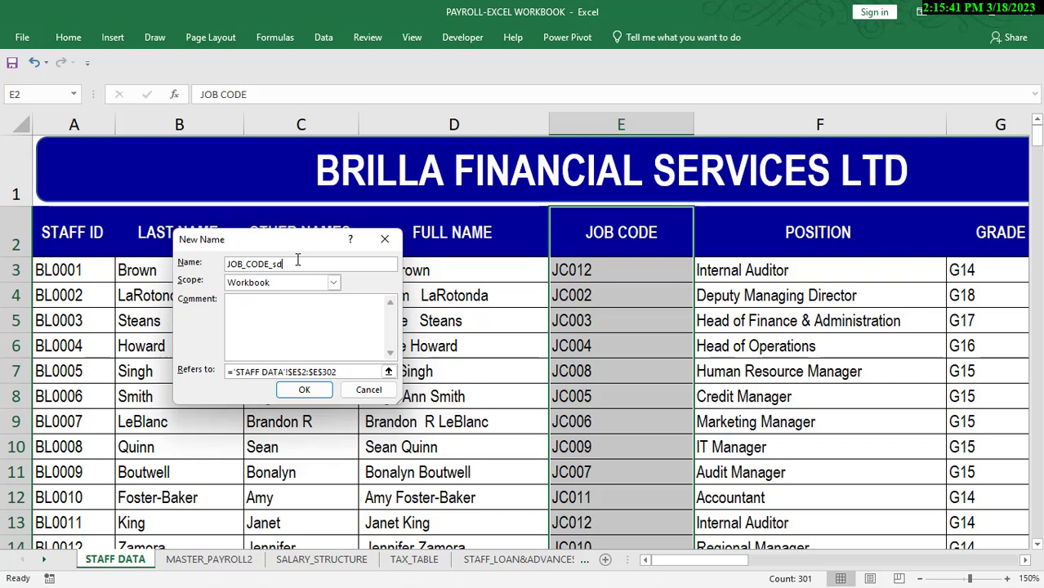
{"action": "key", "text": "BackSpace"}
{"action": "key", "text": "BackSpace"}
{"action": "type", "text": "SD"}
{"action": "left_click", "coordinate": [305, 390]}
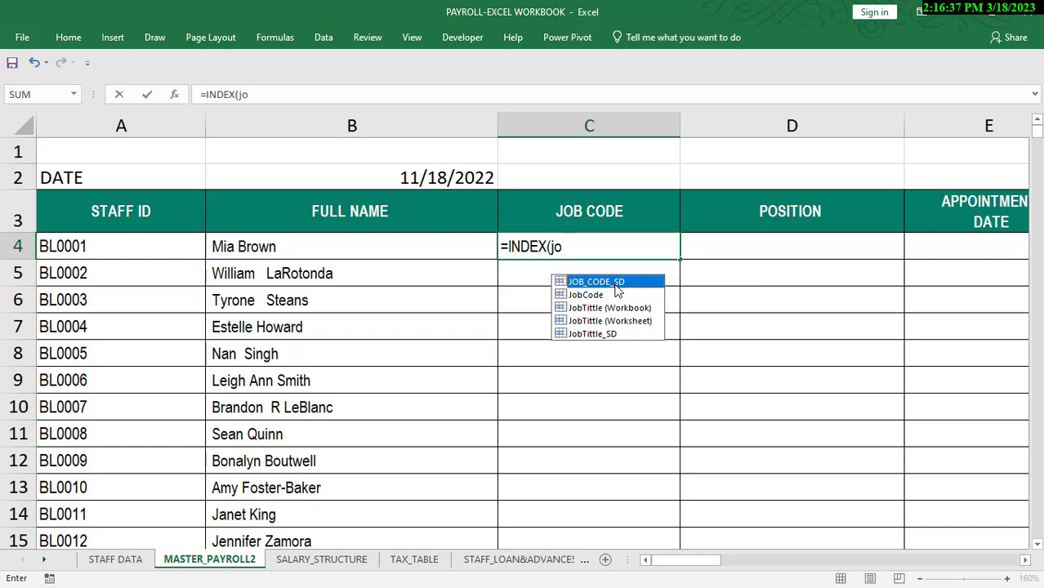
Build the C4 formula with JOB_CODE_SD as the INDEX array and a nested MATCH that looks up A4
{"action": "double_click", "coordinate": [614, 283]}
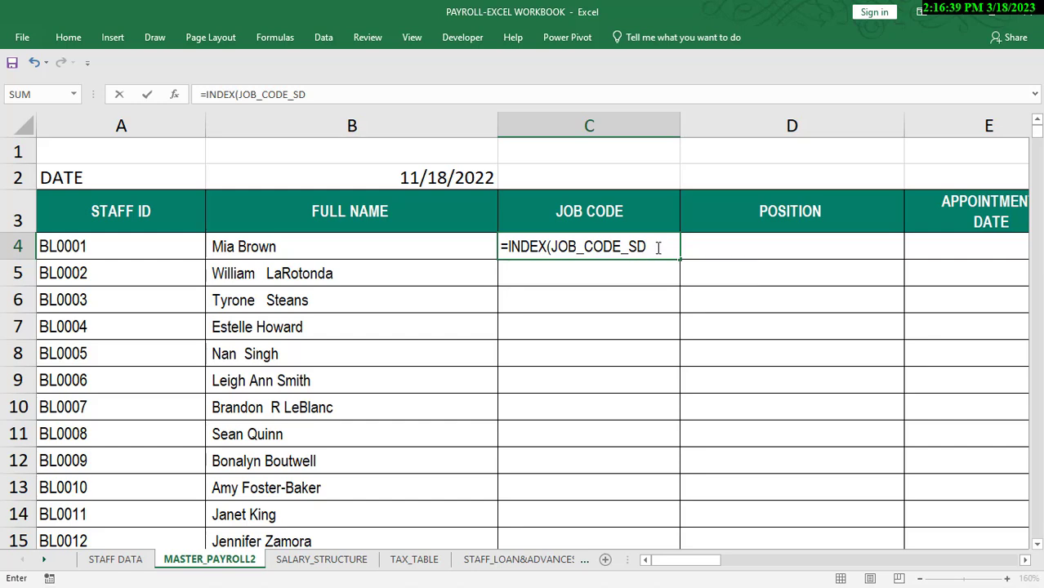
{"action": "type", "text": ","}
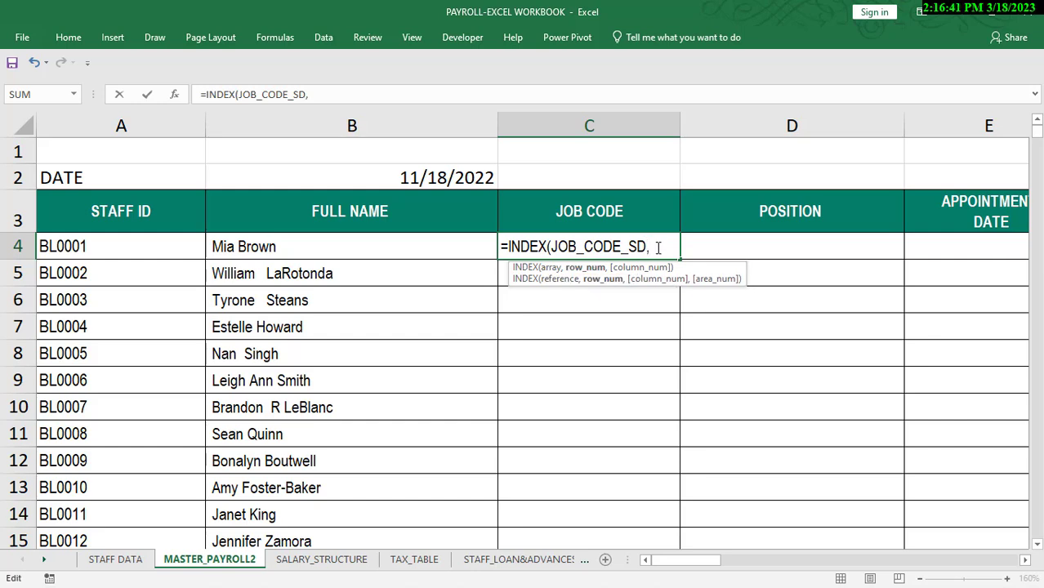
{"action": "type", "text": "m"}
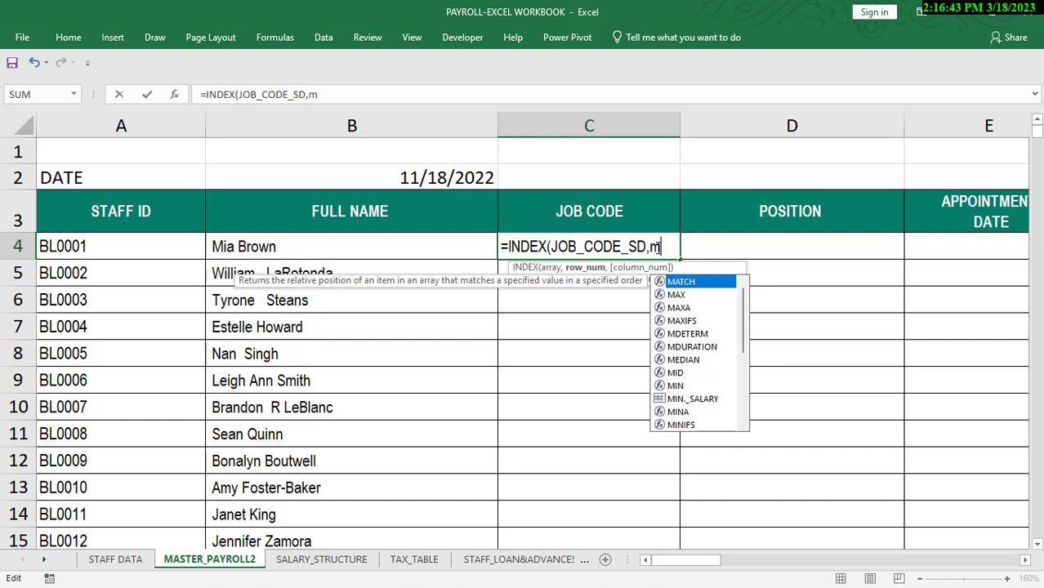
{"action": "type", "text": "at"}
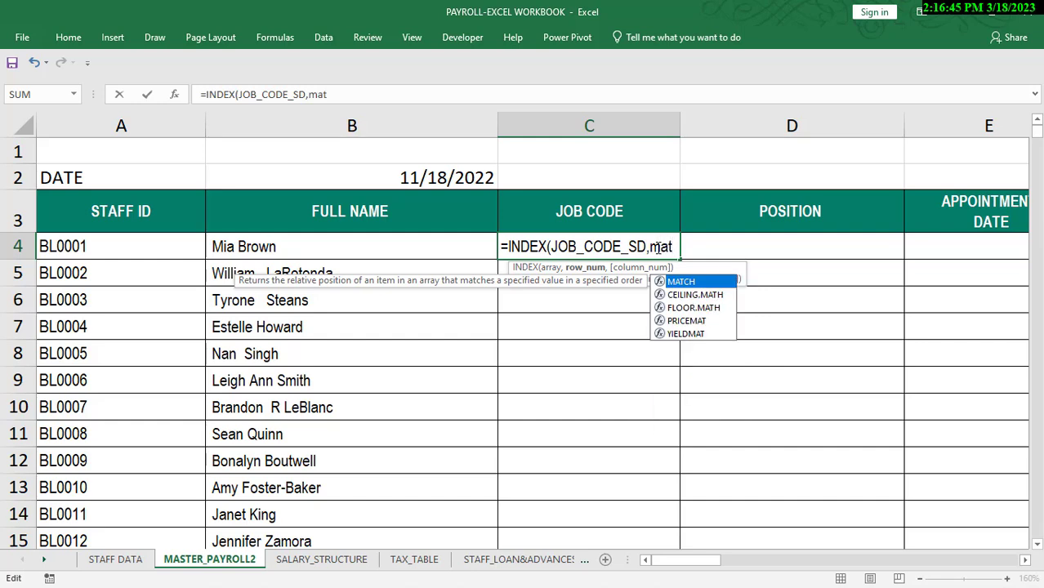
{"action": "key", "text": "Tab"}
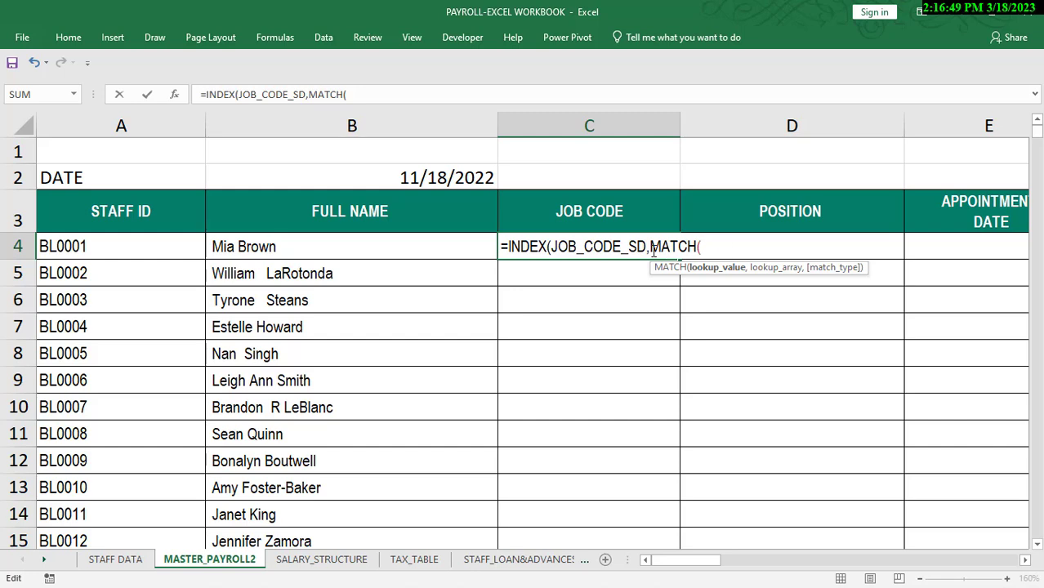
{"action": "left_click", "coordinate": [94, 247]}
{"action": "type", "text": ","}
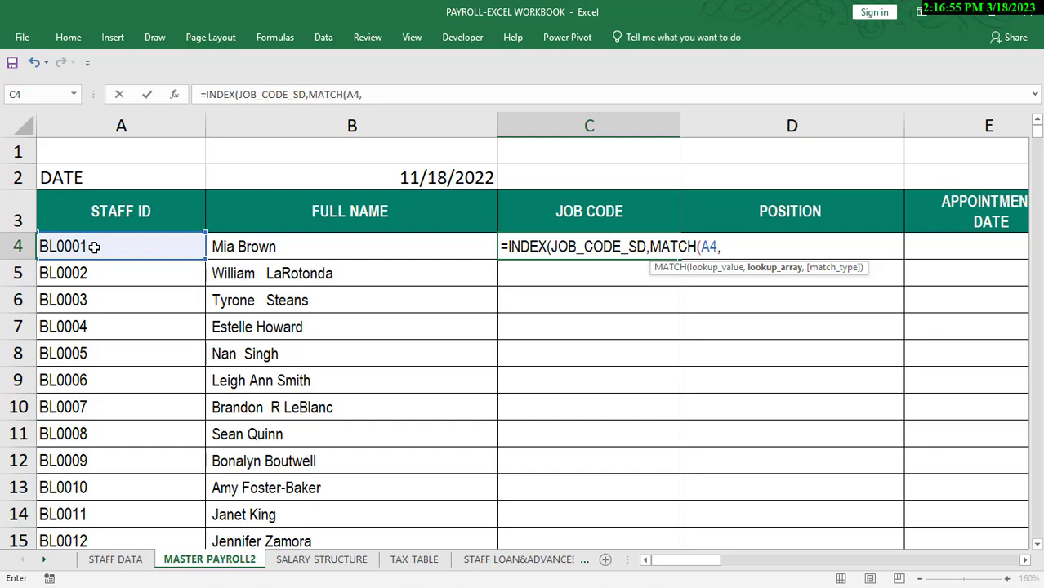
Complete the JOB CODE formula in C4 with STAFF_ID as the MATCH lookup array and 0 for an exact match
{"action": "type", "text": "sta"}
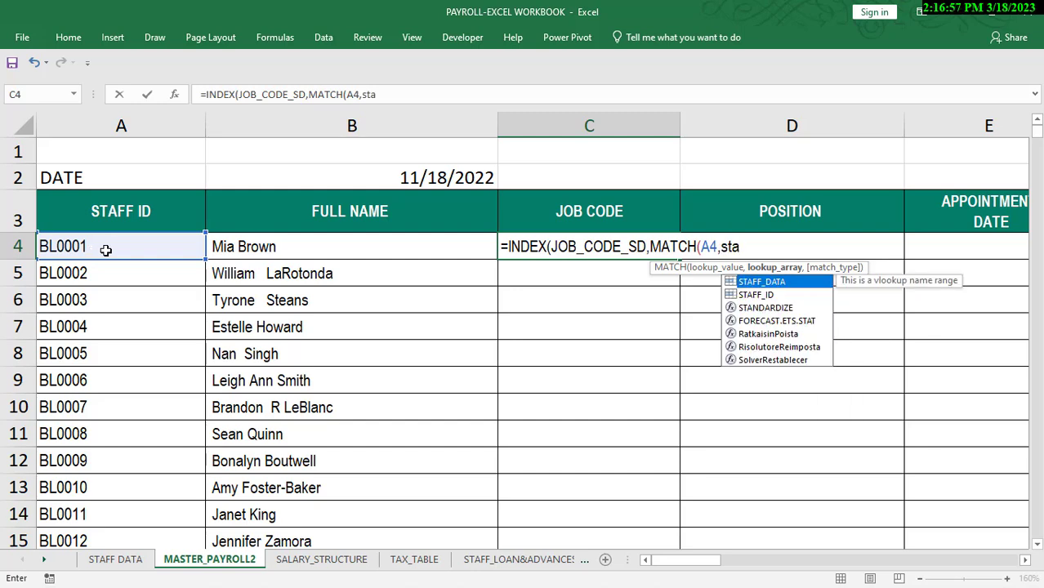
{"action": "key", "text": "BackSpace"}
{"action": "key", "text": "BackSpace"}
{"action": "key", "text": "BackSpace"}
{"action": "type", "text": "STAFF_ID"}
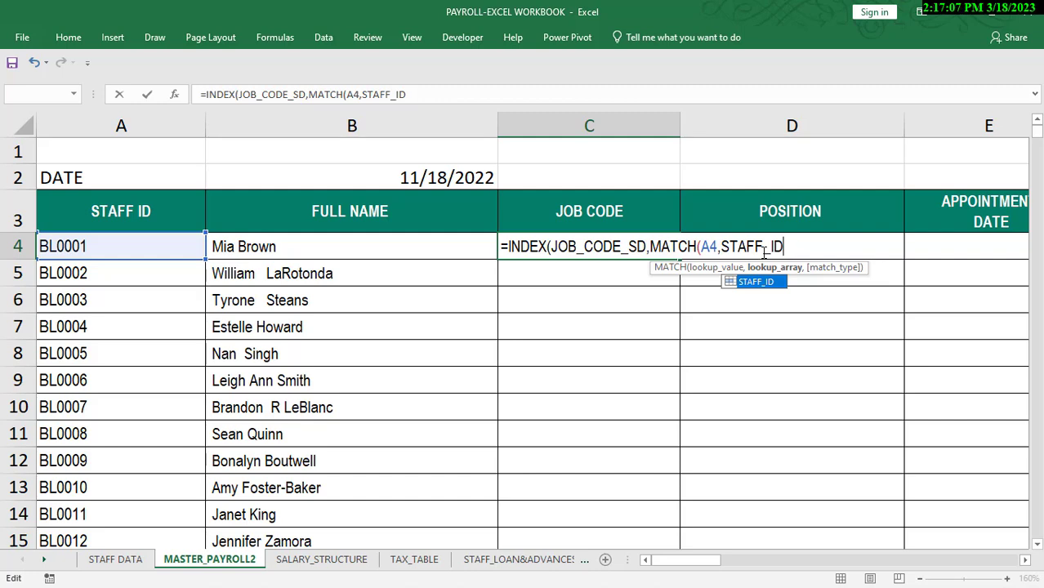
{"action": "type", "text": ","}
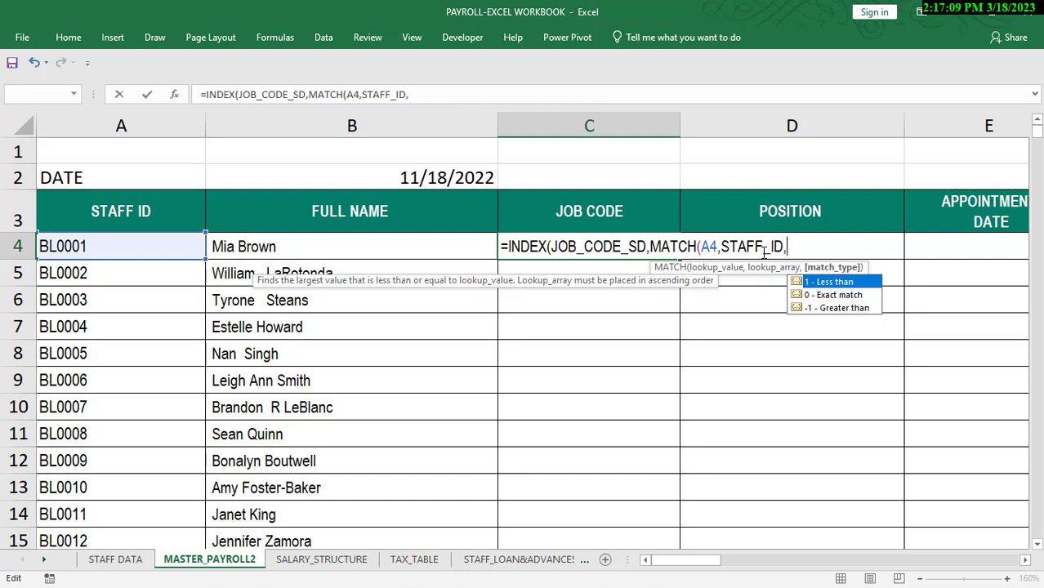
{"action": "type", "text": "0"}
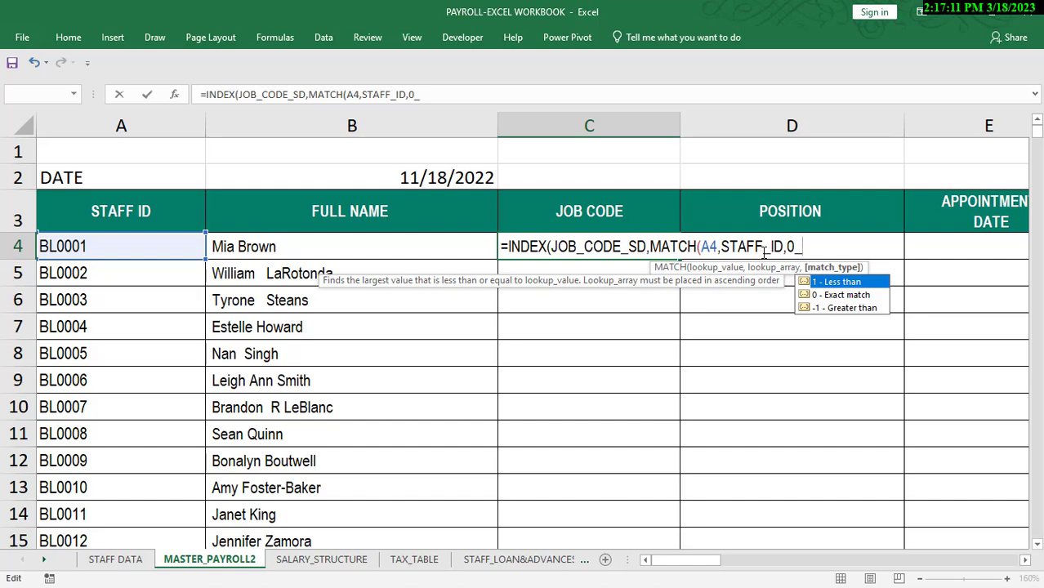
{"action": "type", "text": " )"}
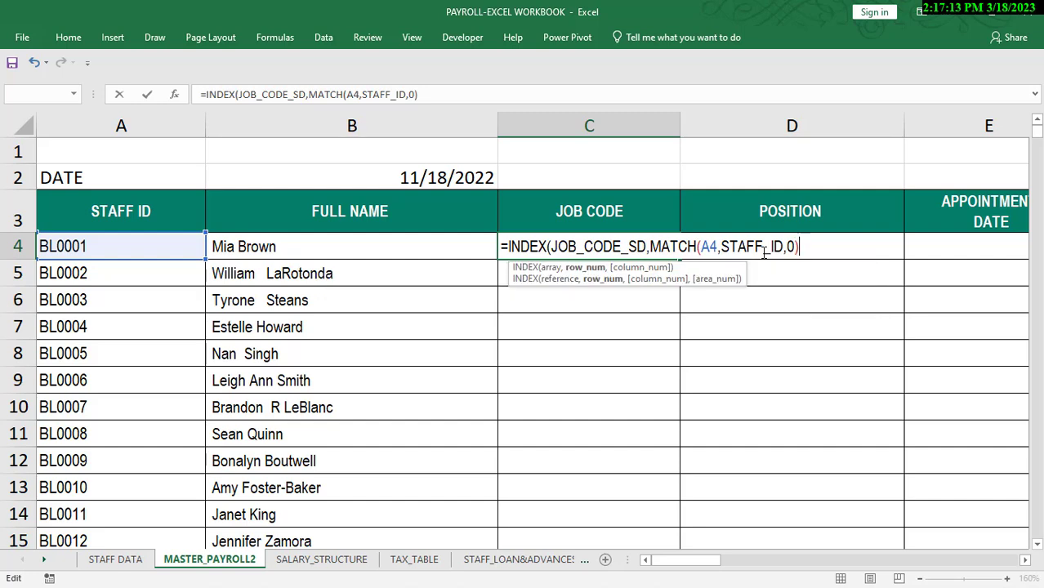
{"action": "type", "text": ")"}
{"action": "key", "text": "Return"}
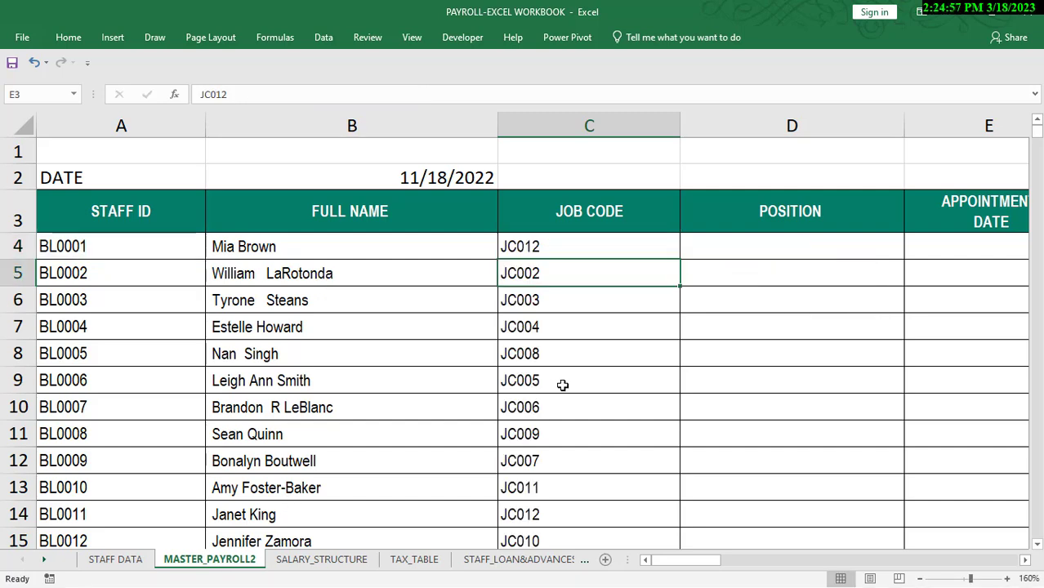
Check the first employee's JOB CODE on MASTER_PAYROLL2 against the STAFF DATA and SALARY_STRUCTURE sheets
{"action": "left_click", "coordinate": [247, 250]}
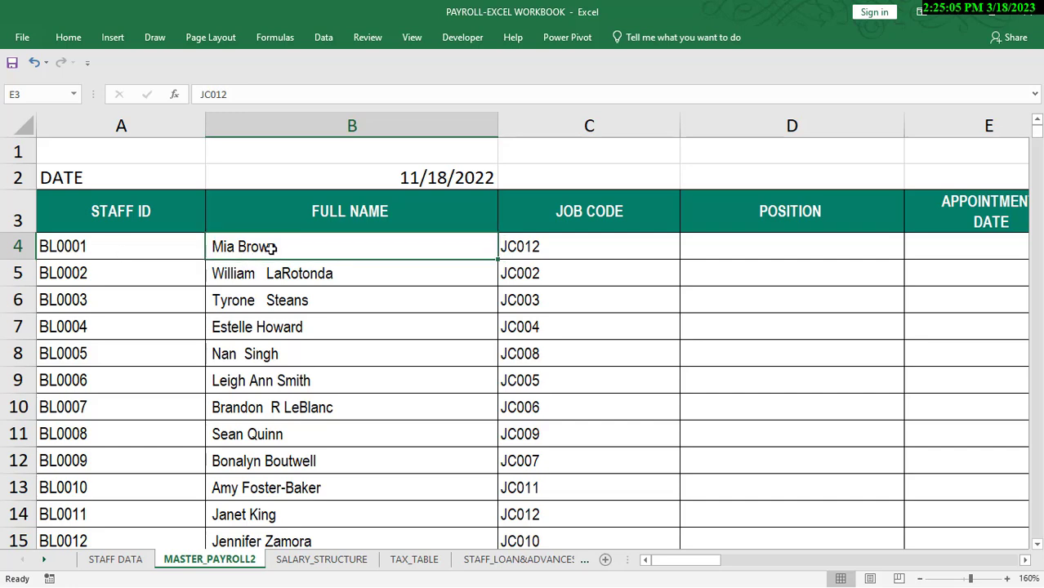
{"action": "left_click", "coordinate": [542, 245]}
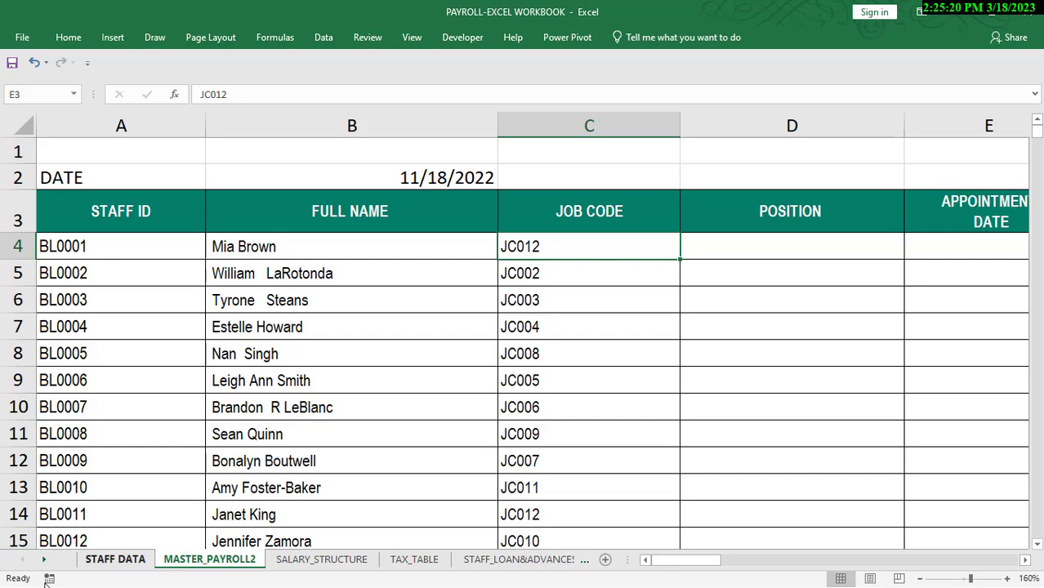
{"action": "left_click", "coordinate": [119, 563]}
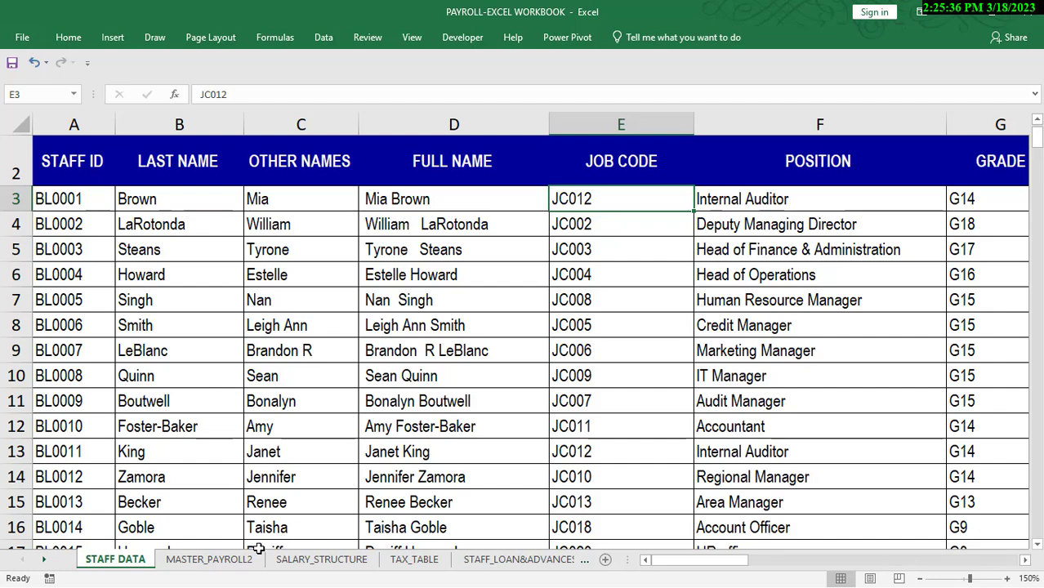
{"action": "left_click", "coordinate": [322, 559]}
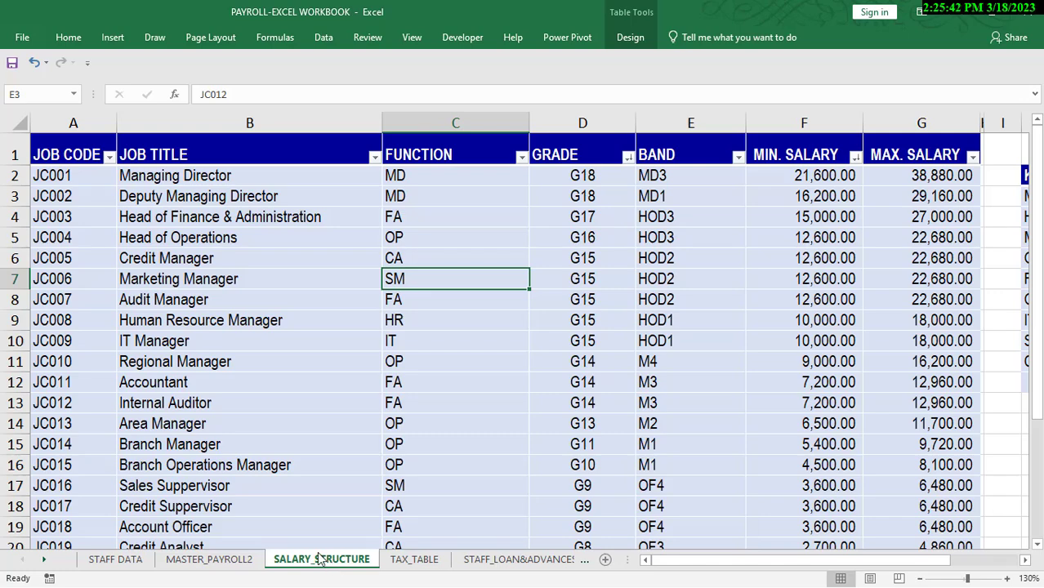
{"action": "left_click", "coordinate": [115, 560]}
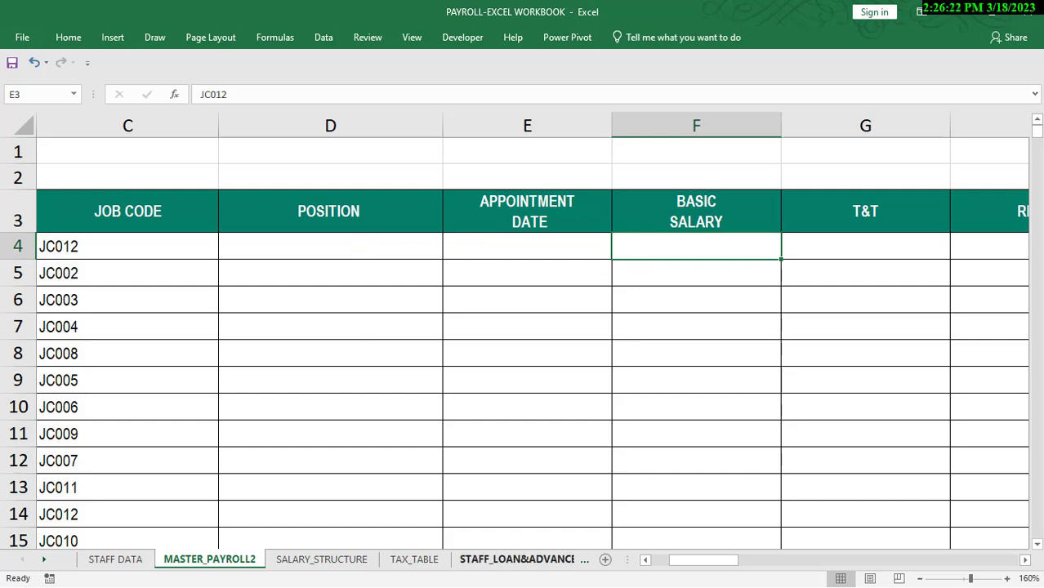
{"action": "left_click", "coordinate": [334, 254]}
{"action": "type", "text": "F"}
{"action": "key", "text": "BackSpace"}
{"action": "key", "text": "Escape"}
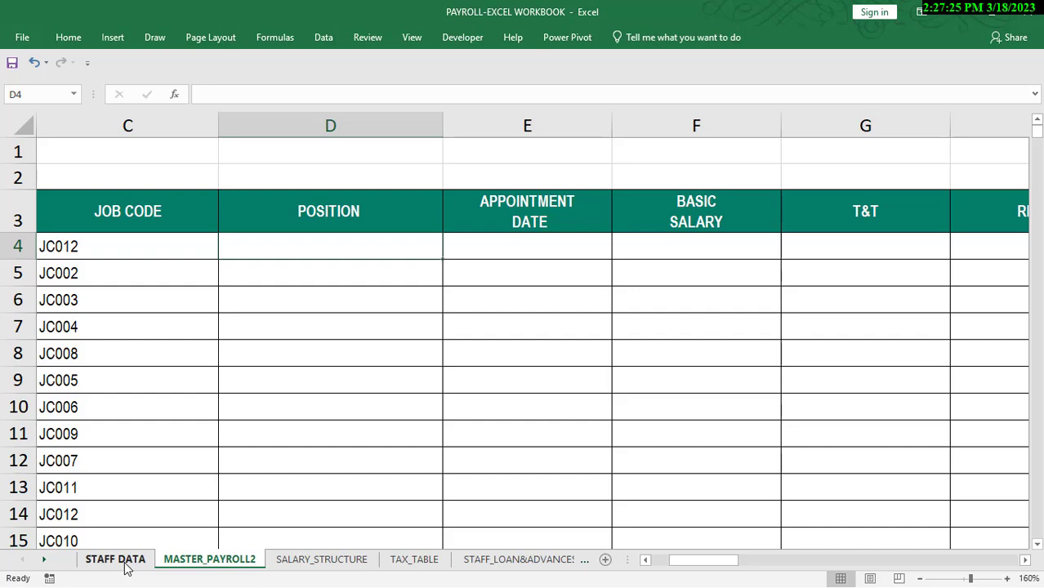
Create a named range from the top-row heading of the POSITION column F2:F302 on the STAFF DATA sheet
{"action": "left_click", "coordinate": [115, 559]}
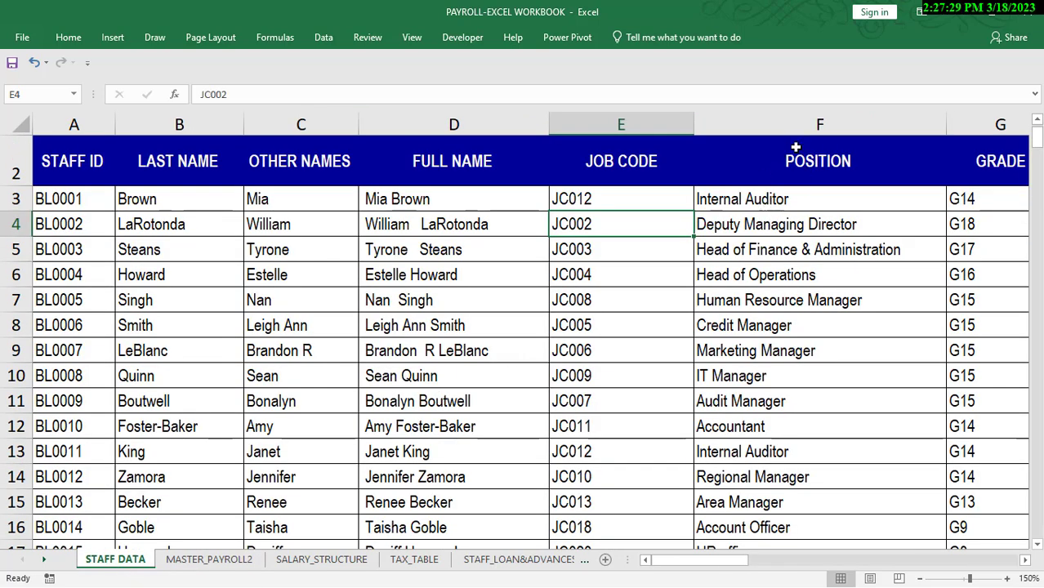
{"action": "left_click", "coordinate": [782, 229]}
{"action": "left_click", "coordinate": [761, 183]}
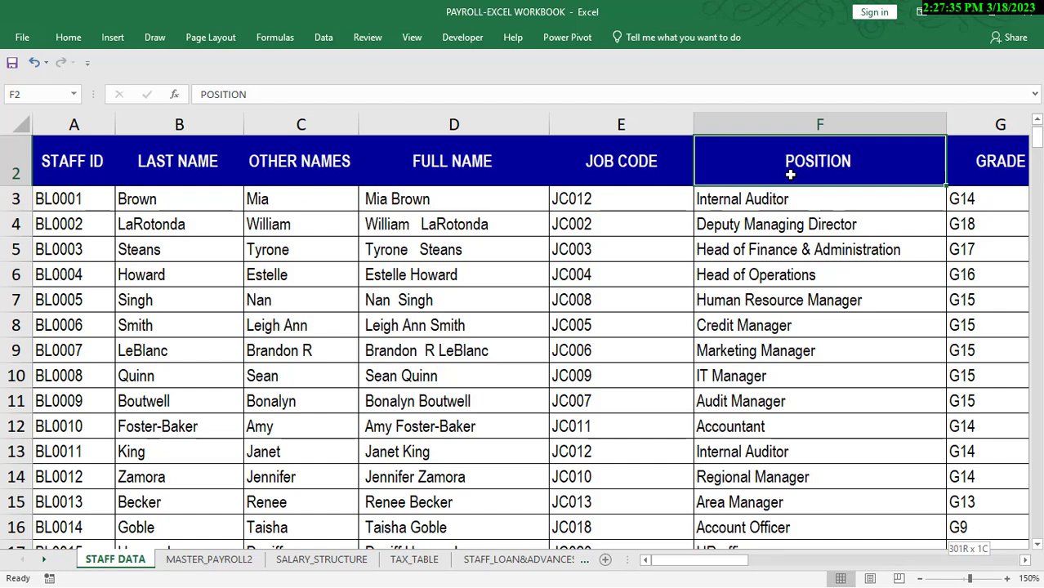
{"action": "key", "text": "ctrl+shift+Down"}
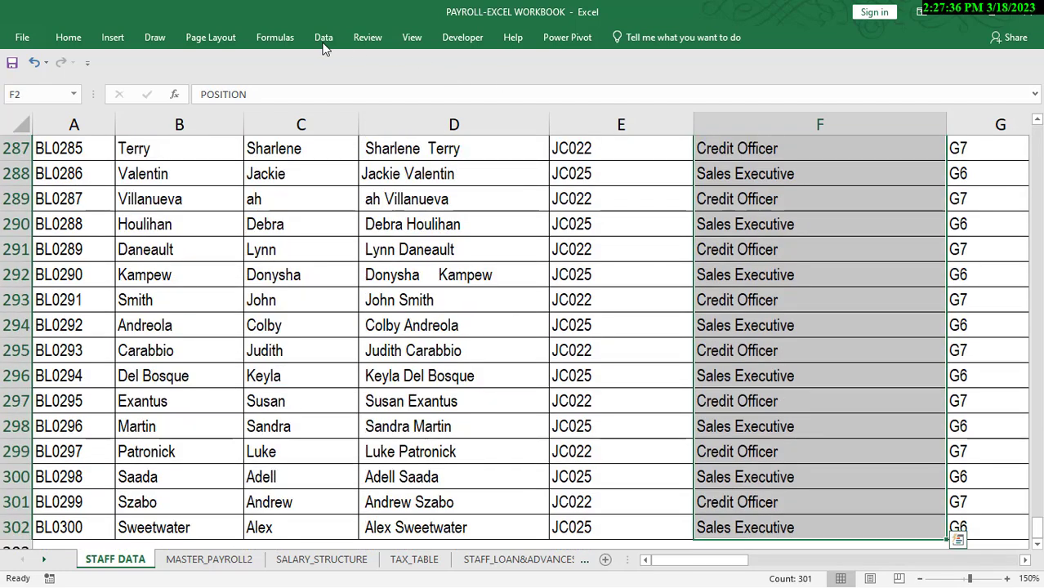
{"action": "left_click", "coordinate": [276, 39]}
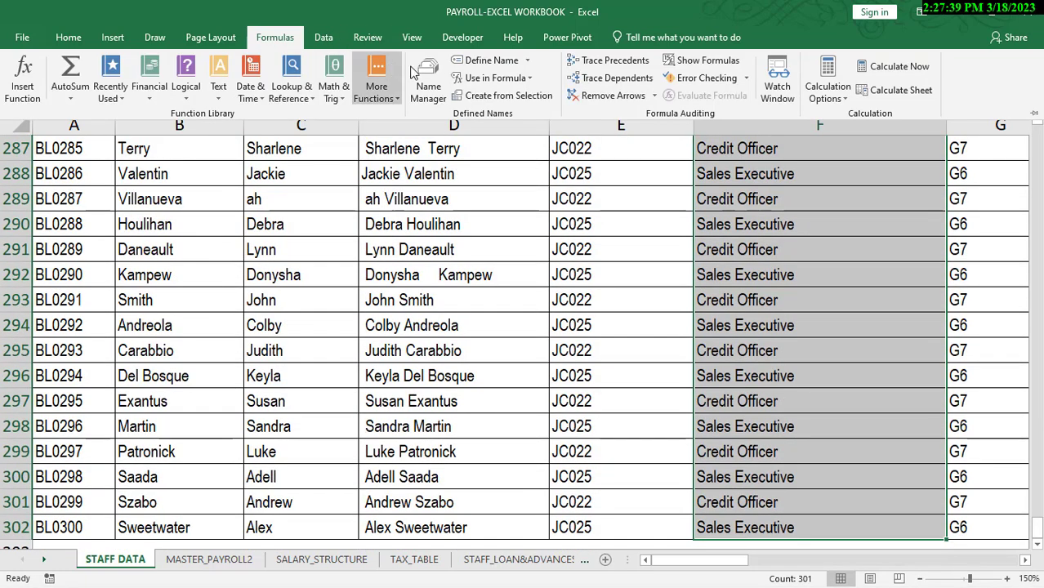
{"action": "left_click", "coordinate": [500, 97]}
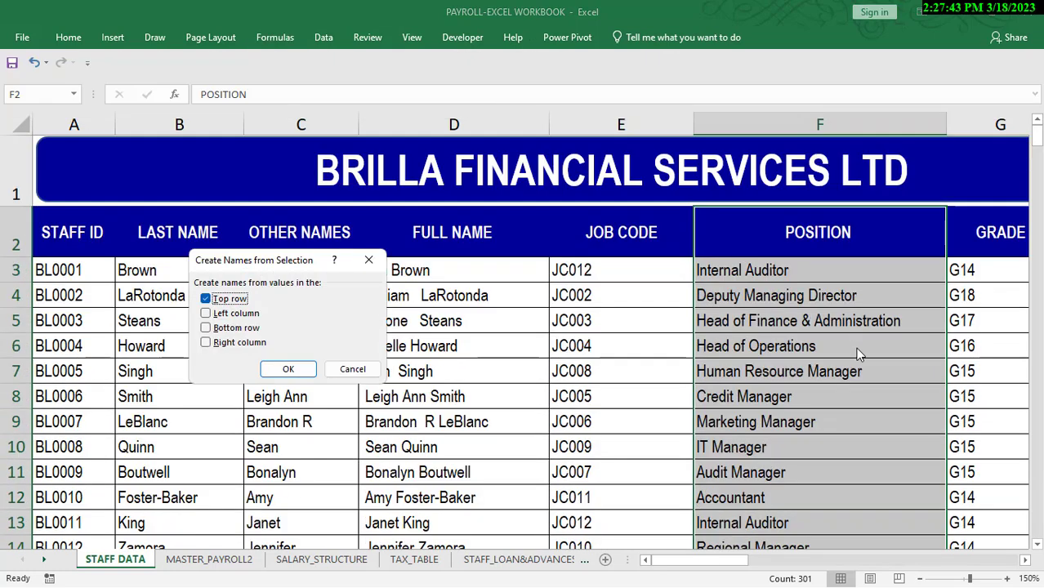
{"action": "left_click", "coordinate": [303, 373]}
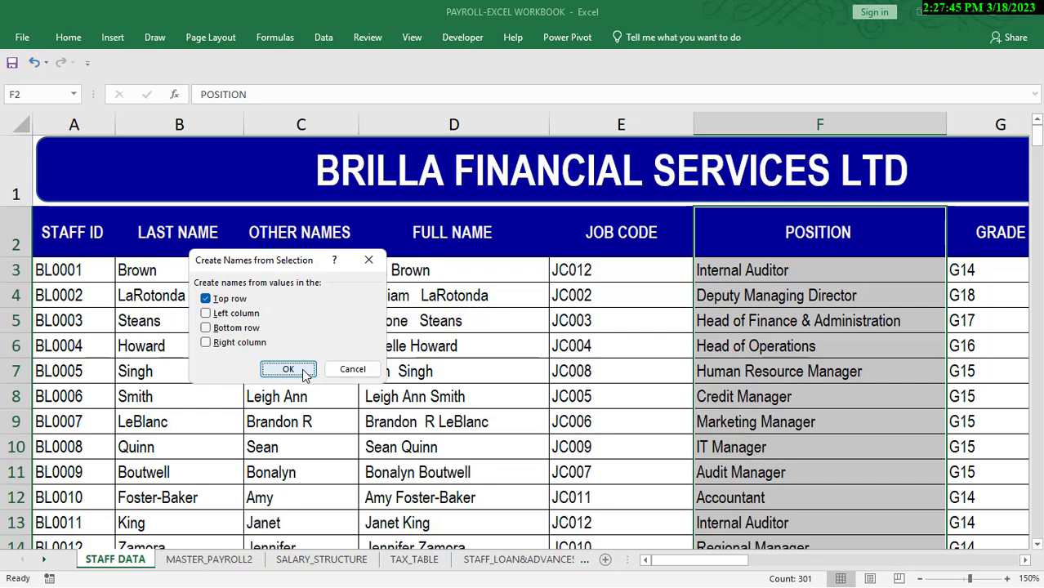
Create a named range from the heading of the APPOINTMENT DATE column J2:J302 on the STAFF DATA sheet
{"action": "left_click", "coordinate": [780, 565]}
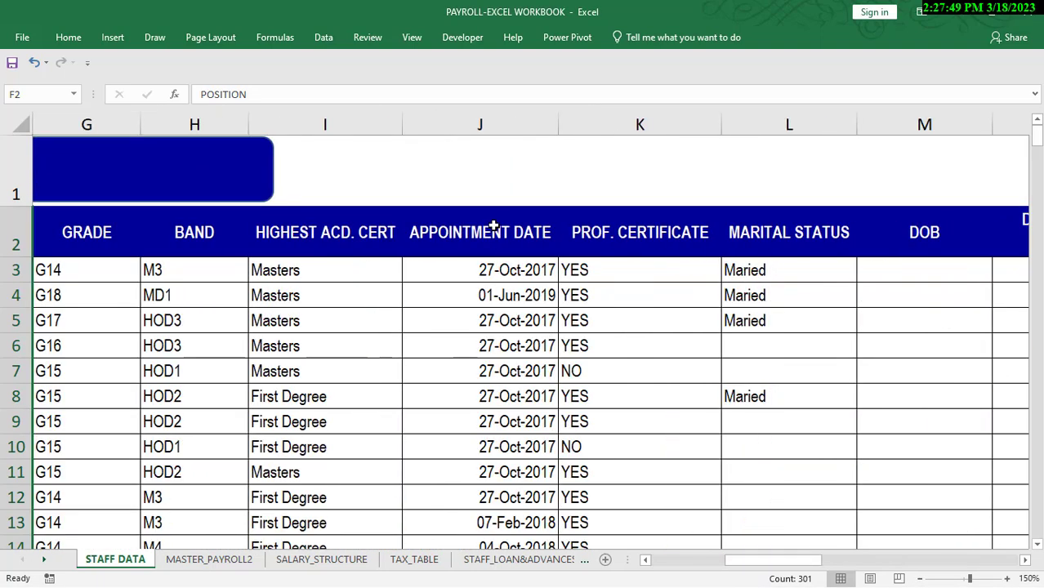
{"action": "left_click", "coordinate": [494, 227]}
{"action": "key", "text": "ctrl+shift+Down"}
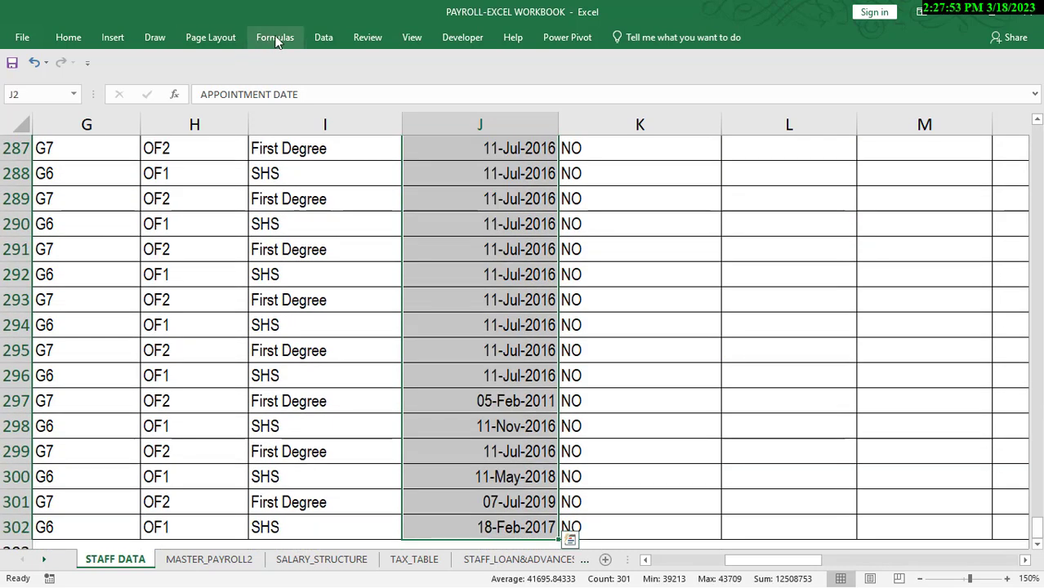
{"action": "left_click", "coordinate": [275, 38]}
{"action": "left_click", "coordinate": [524, 96]}
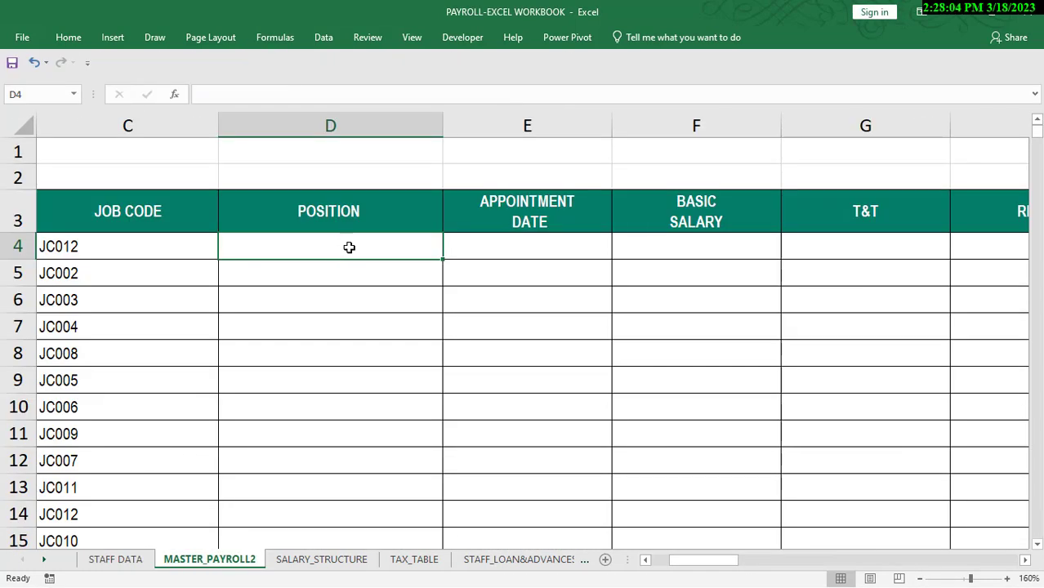
Start an INDEX formula in D4 of MASTER_PAYROLL2 with the named range POSITION as its array
{"action": "type", "text": "="}
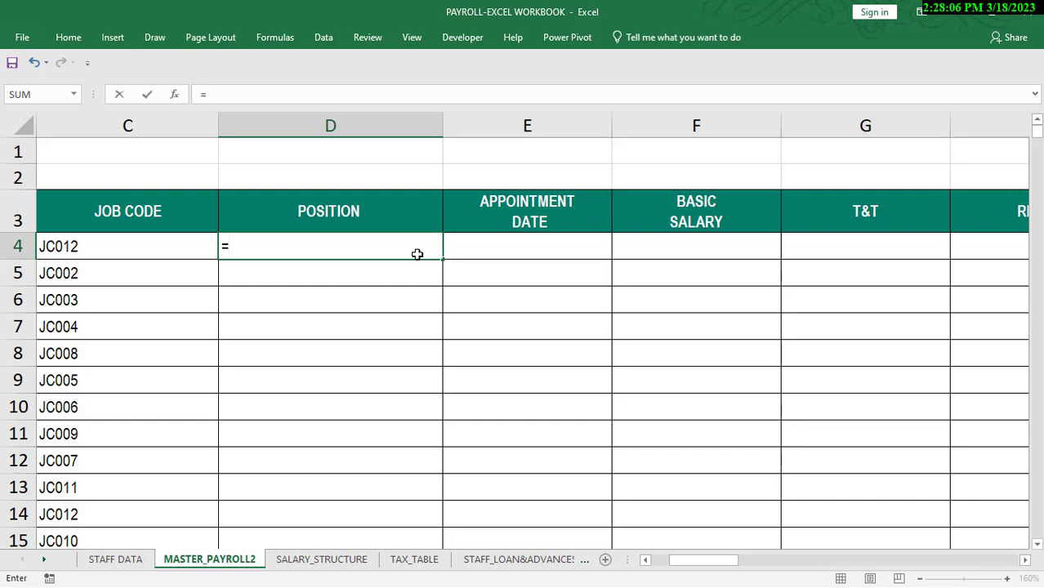
{"action": "type", "text": "in"}
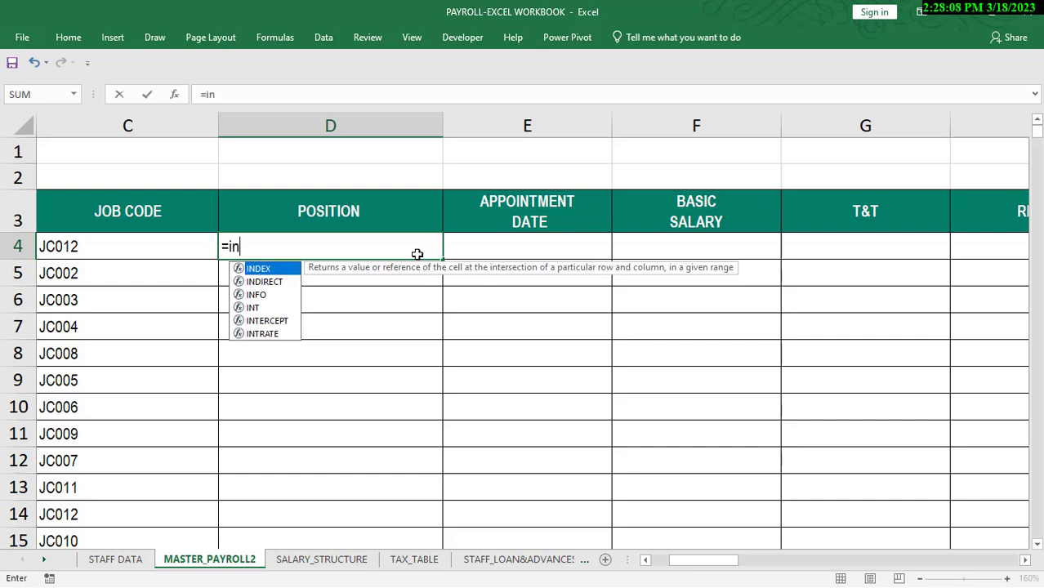
{"action": "key", "text": "Tab"}
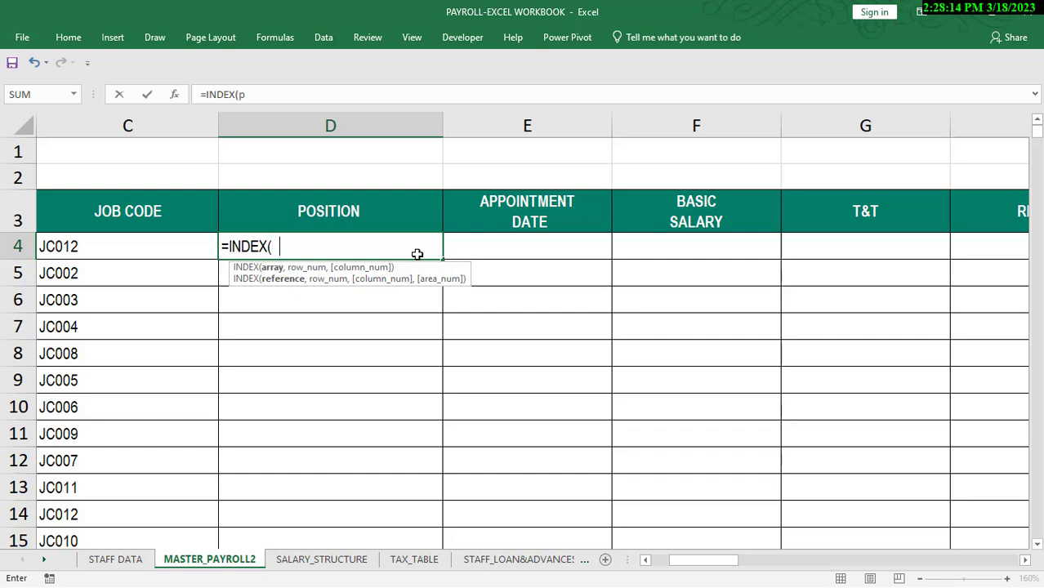
{"action": "type", "text": "po"}
{"action": "key", "text": "Down"}
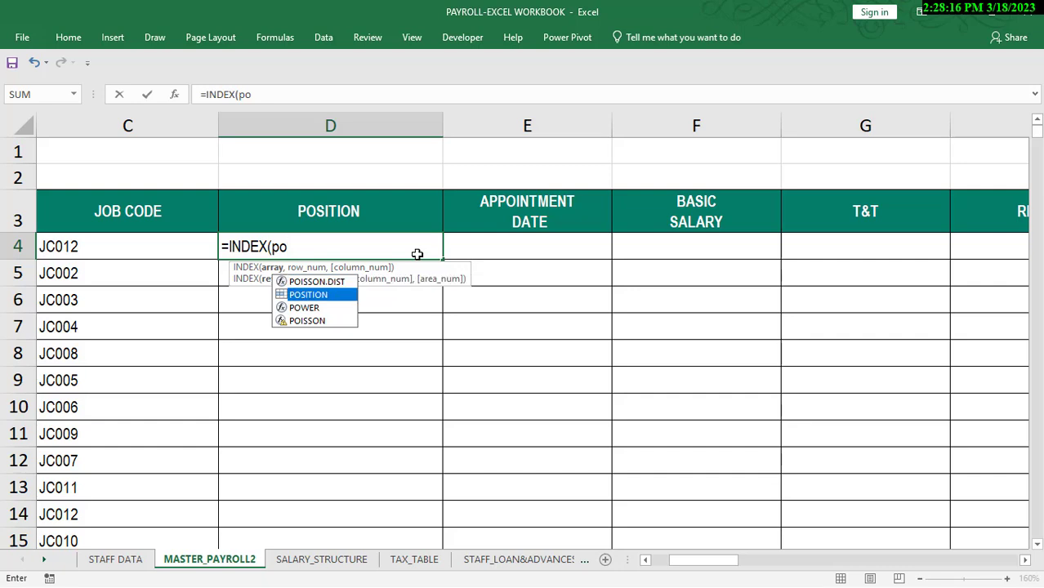
{"action": "key", "text": "Tab"}
{"action": "type", "text": ","}
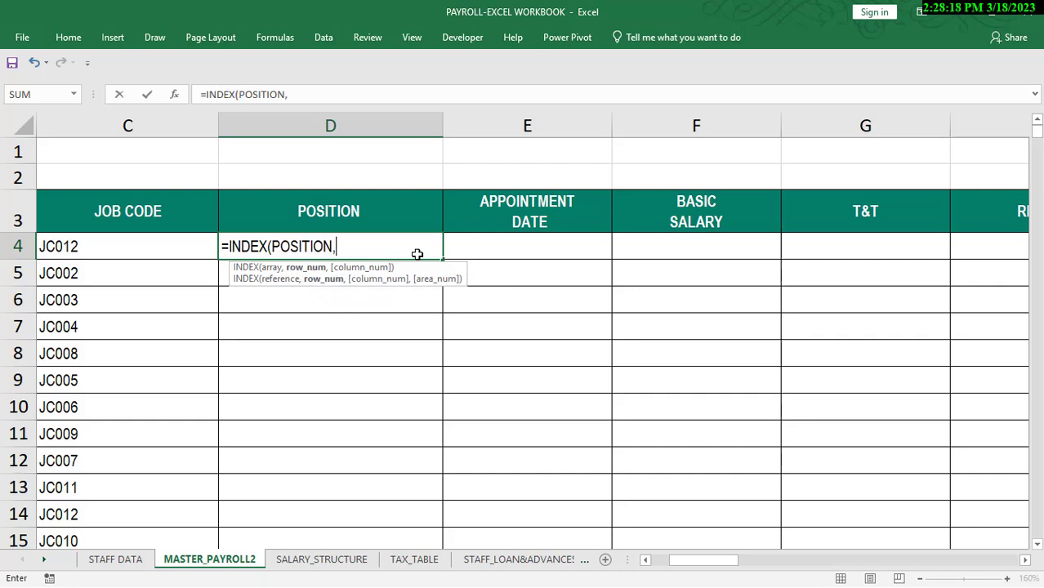
Nest a MATCH function as the row number in the D4 formula, with staff ID cell A4 as the lookup value
{"action": "type", "text": "mat"}
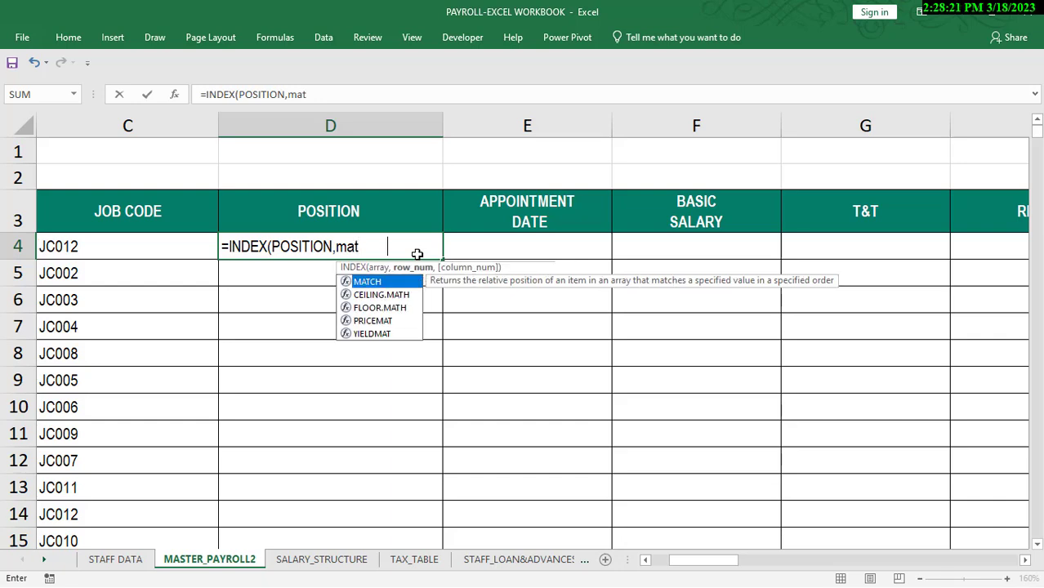
{"action": "key", "text": "Tab"}
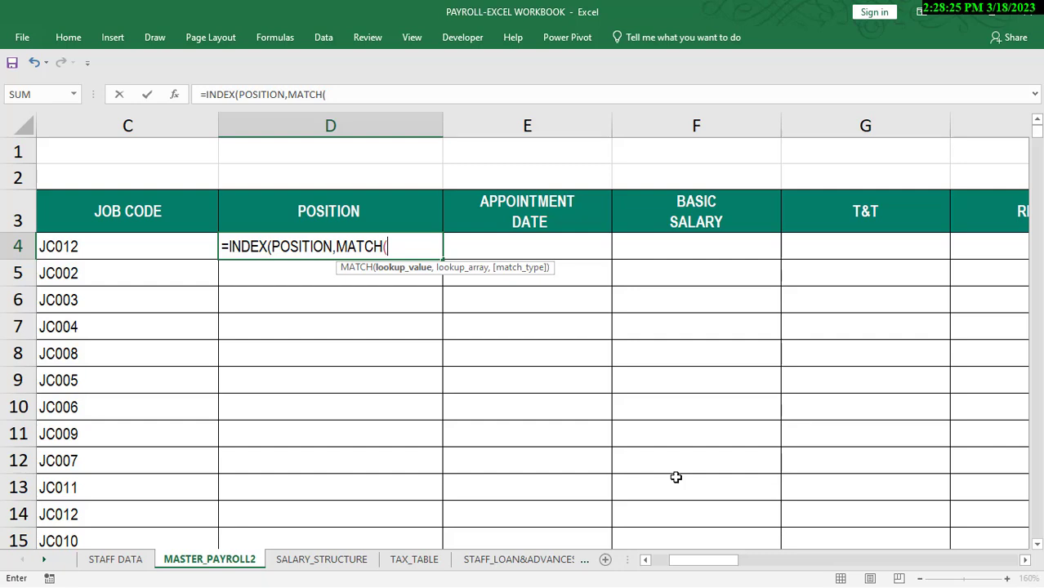
{"action": "left_click", "coordinate": [649, 560]}
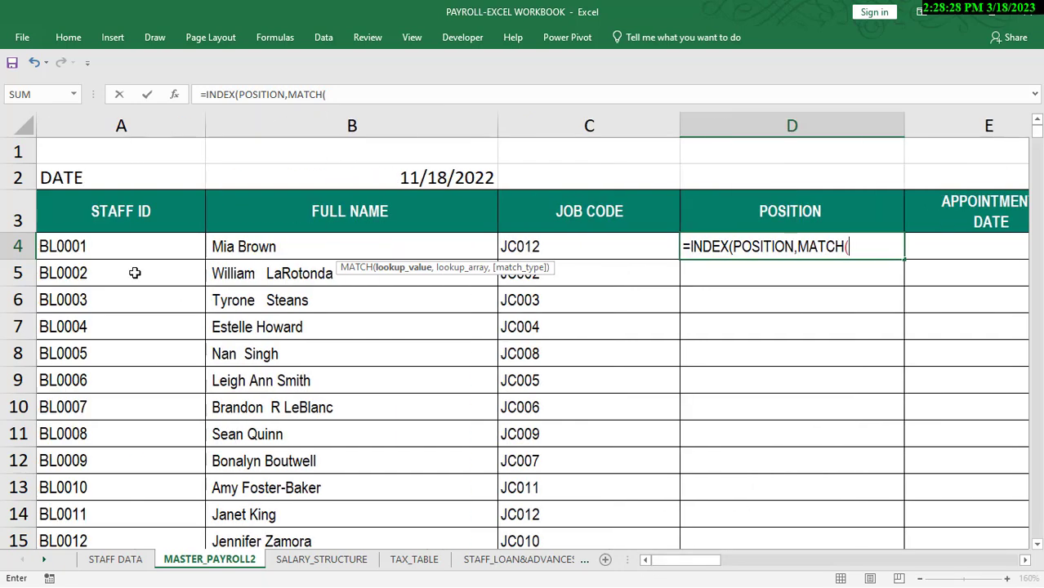
{"action": "left_click", "coordinate": [116, 246]}
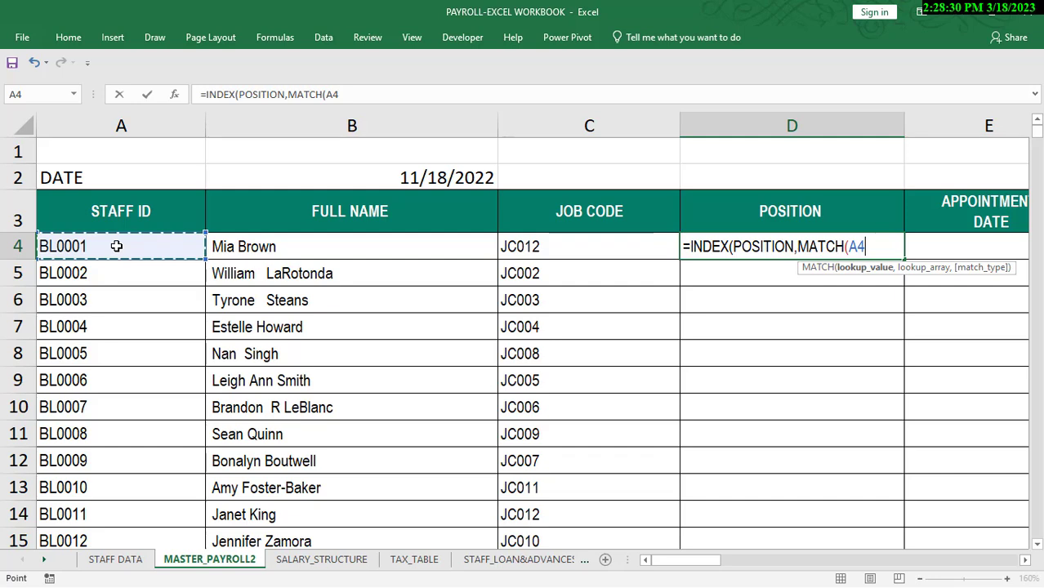
{"action": "type", "text": ","}
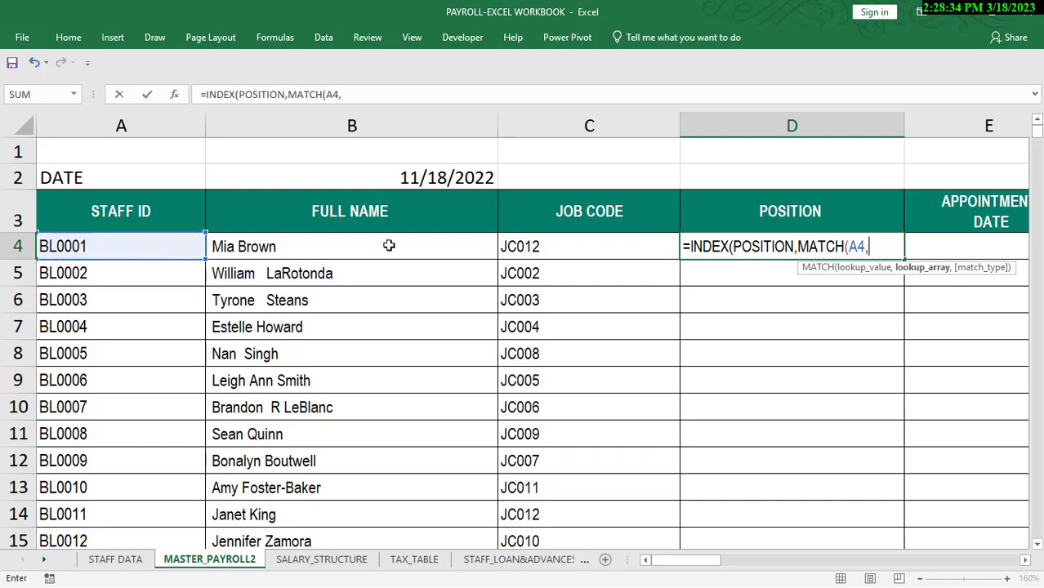
Complete the D4 formula with STAFF_DATA as the MATCH lookup array and 0 for an exact match
{"action": "type", "text": "sta"}
{"action": "key", "text": "Tab"}
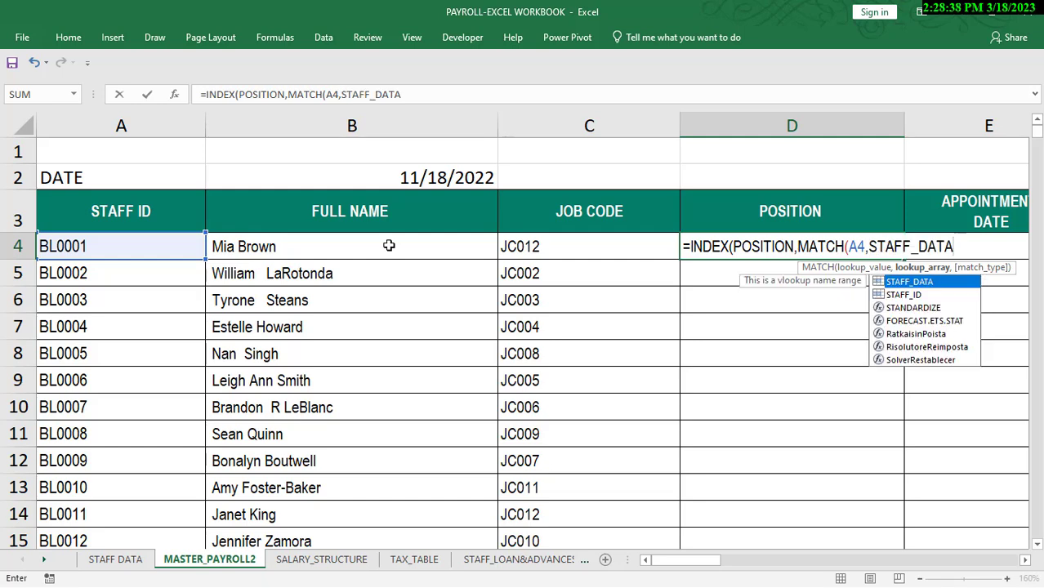
{"action": "type", "text": ","}
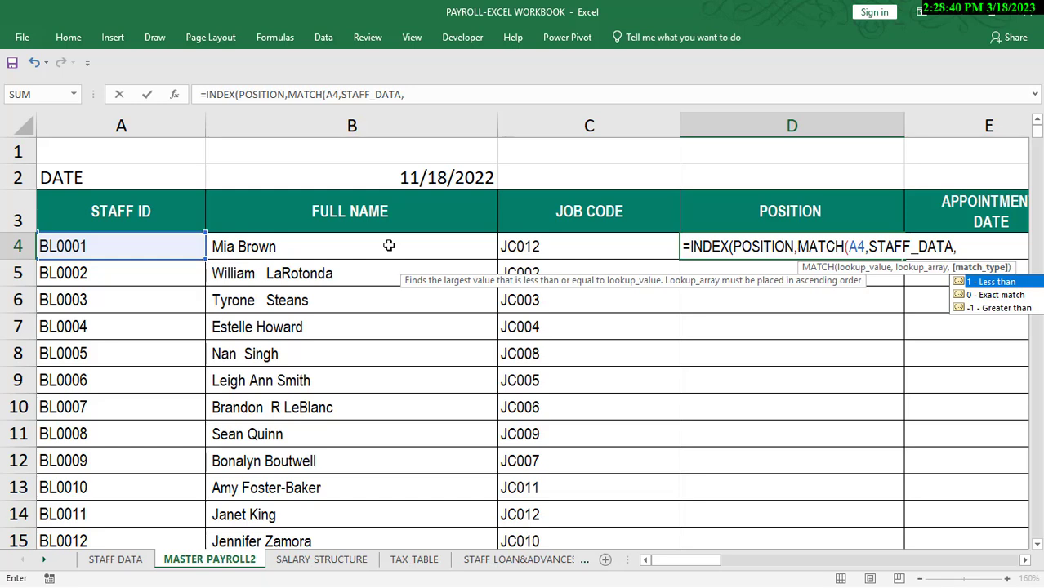
{"action": "type", "text": "0))"}
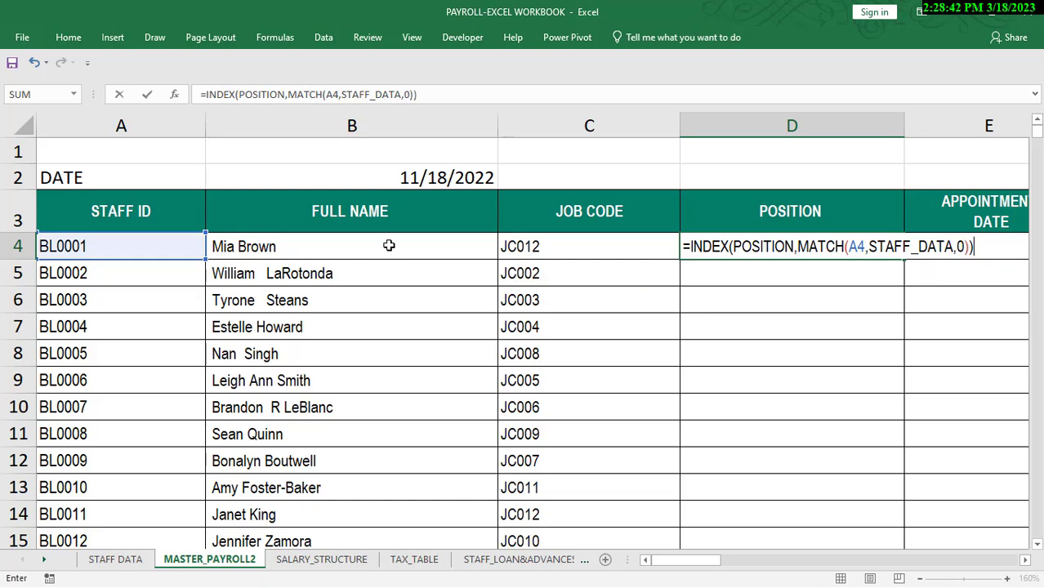
{"action": "key", "text": "Return"}
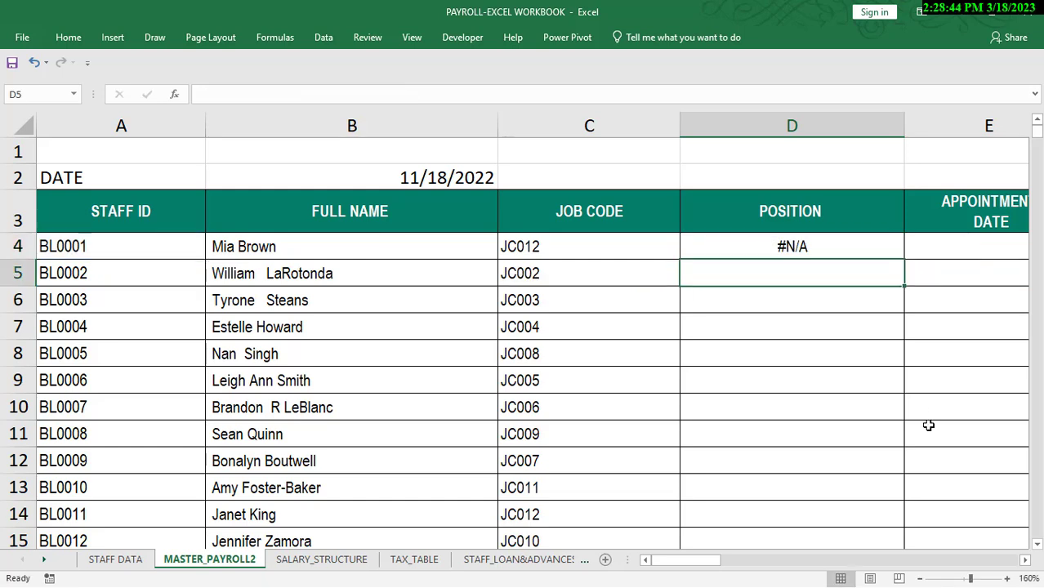
Review the POSITION formula in D4 and fill it down the column for all employees
{"action": "left_click", "coordinate": [1025, 560]}
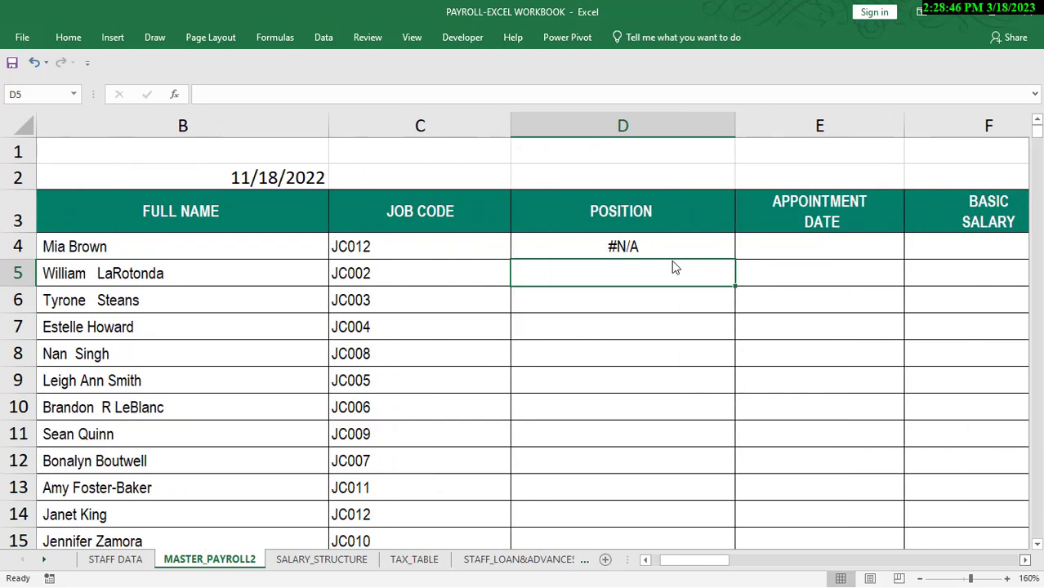
{"action": "double_click", "coordinate": [626, 246]}
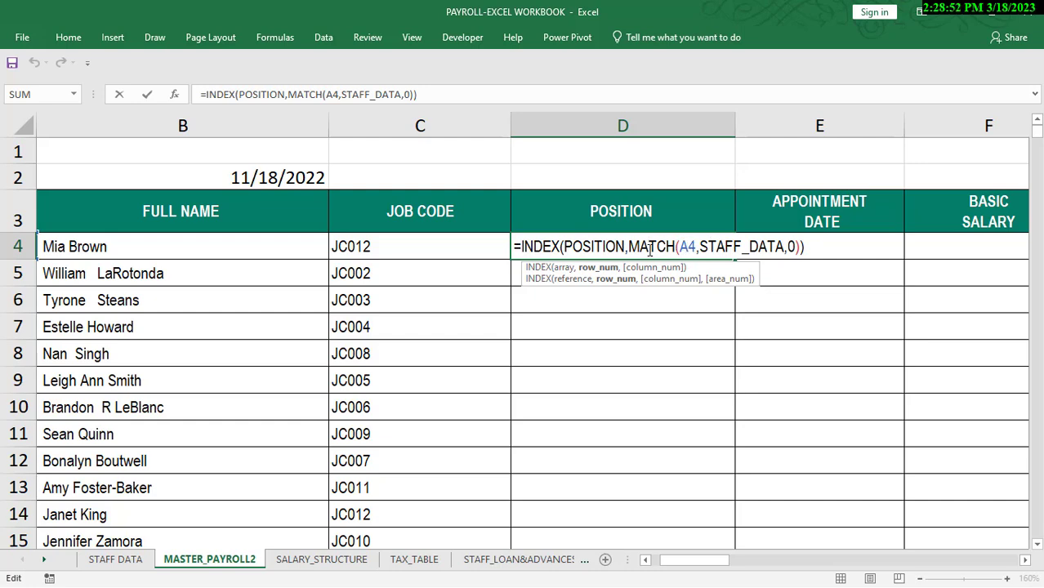
{"action": "left_click", "coordinate": [618, 246]}
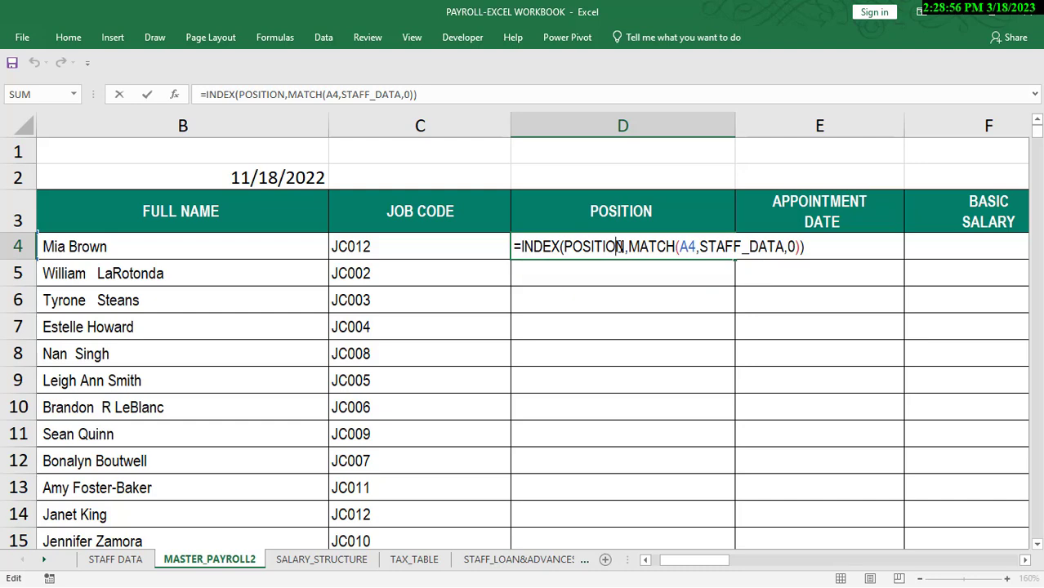
{"action": "key", "text": "Return"}
{"action": "left_click", "coordinate": [675, 247]}
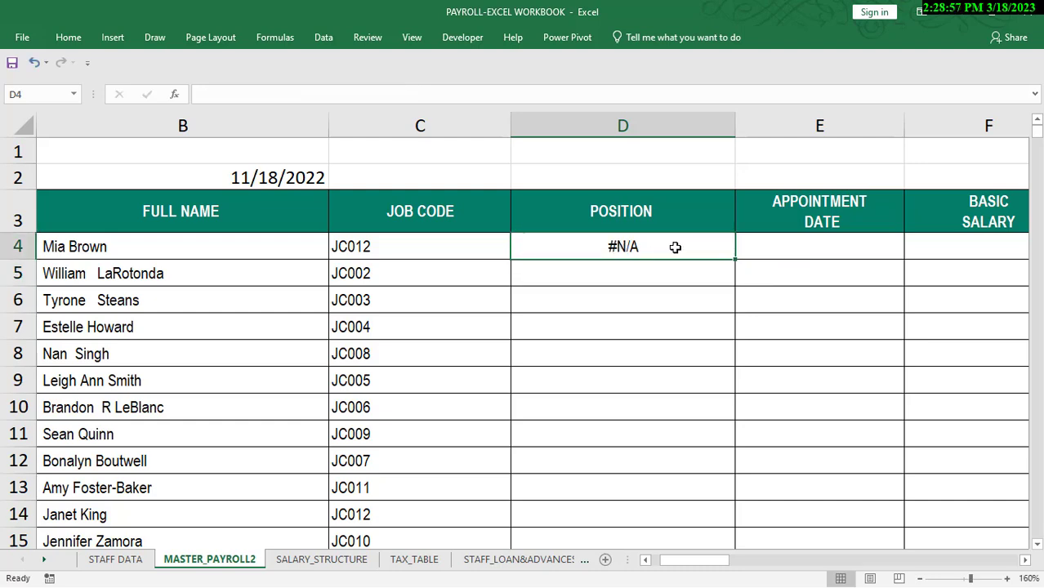
{"action": "double_click", "coordinate": [735, 259]}
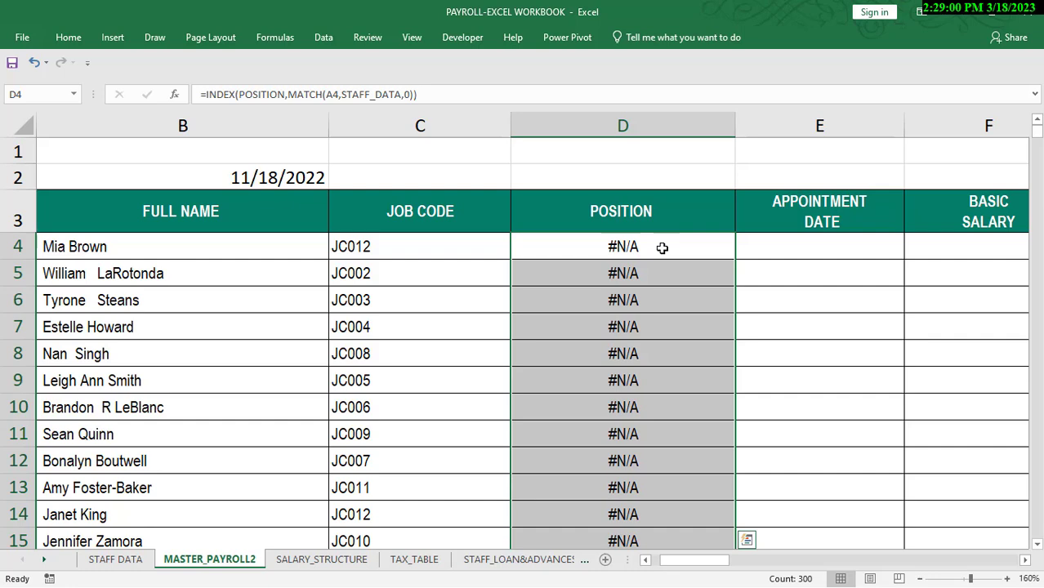
Check the D4 formula against the STAFF DATA sheet and the POSITION named range's reference in the Name Manager
{"action": "left_click", "coordinate": [662, 246]}
{"action": "double_click", "coordinate": [640, 247]}
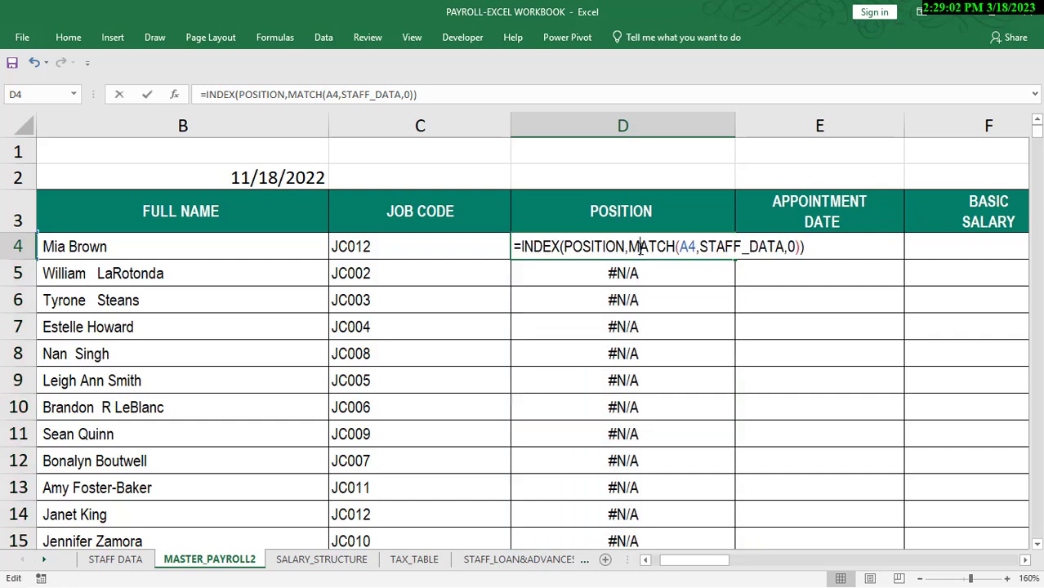
{"action": "left_click", "coordinate": [115, 560]}
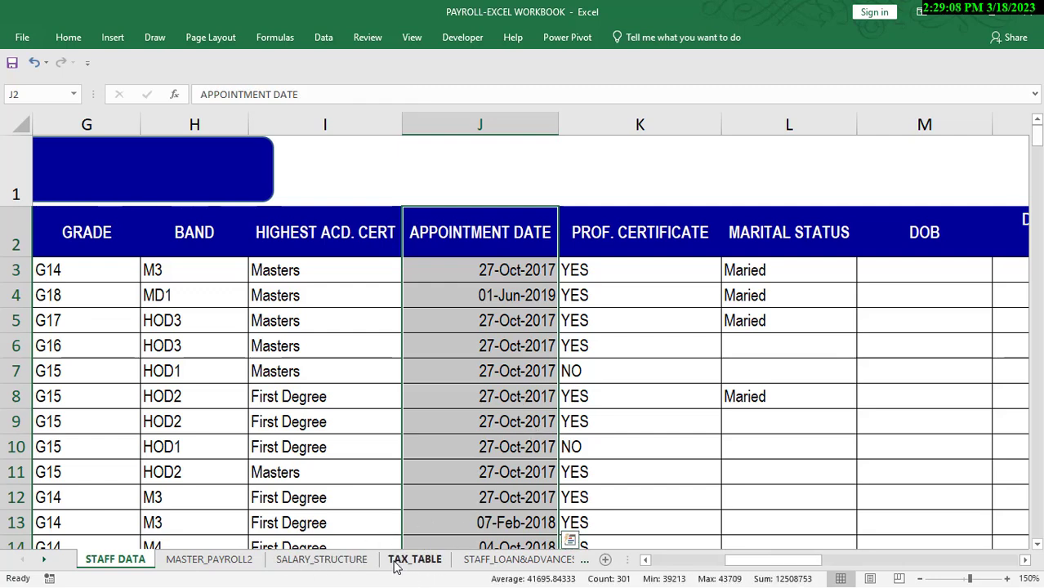
{"action": "left_click", "coordinate": [241, 562]}
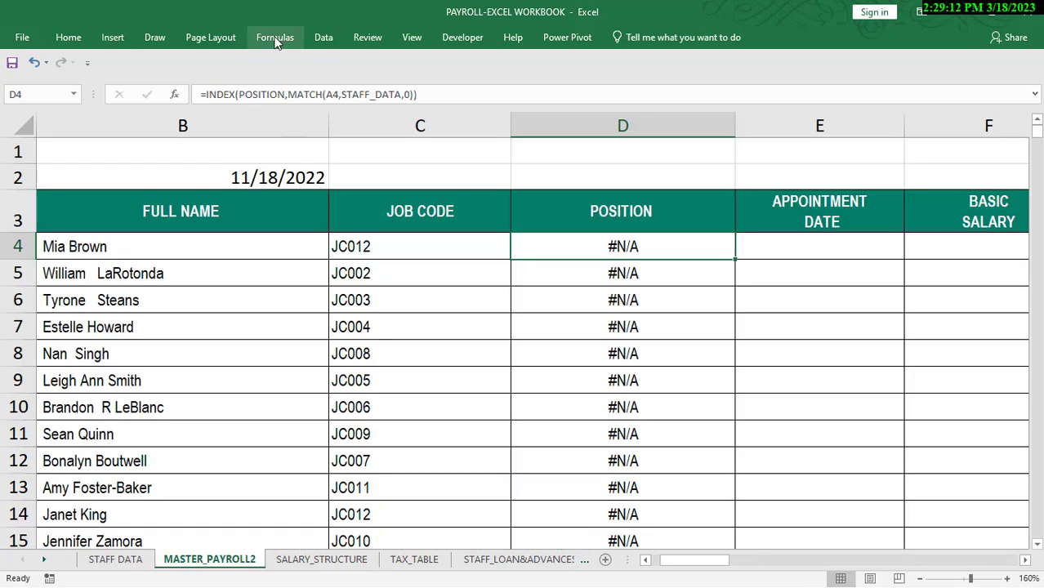
{"action": "key", "text": "ctrl+F3"}
{"action": "left_click", "coordinate": [130, 360]}
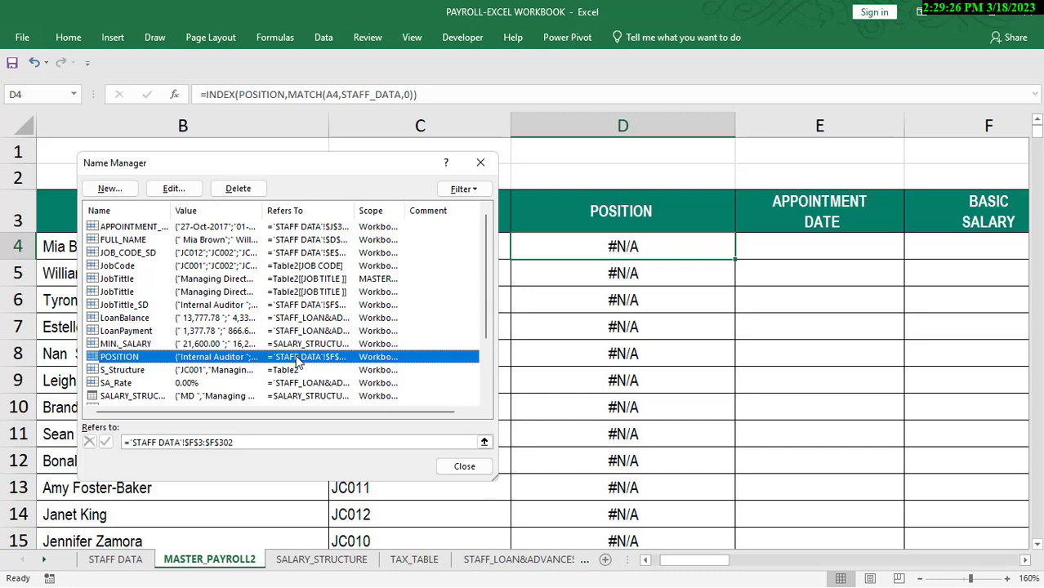
{"action": "left_click", "coordinate": [482, 165]}
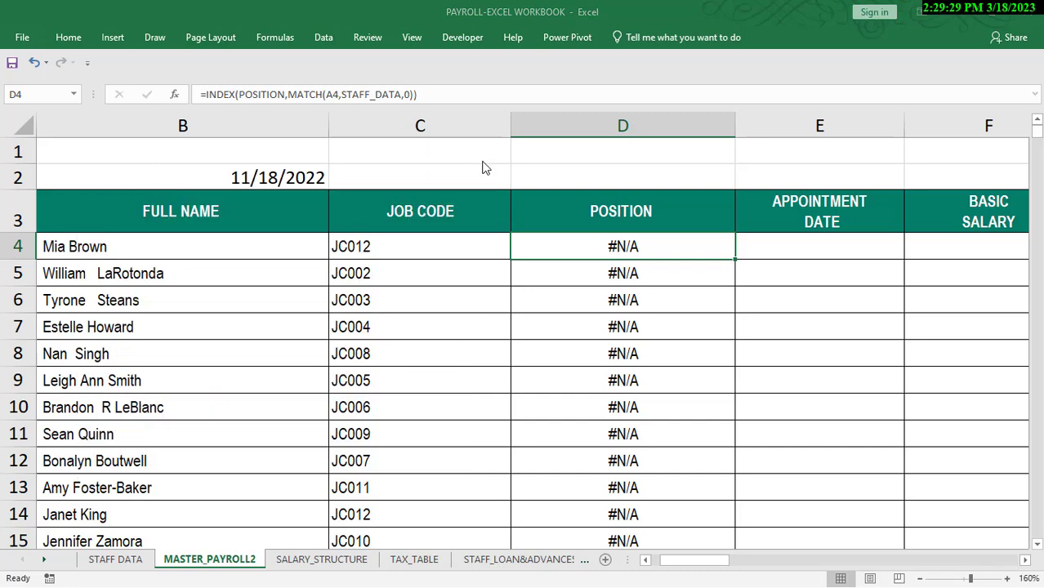
Replace STAFF_DATA with STAFF_ID as the MATCH lookup array in D4 and fill the formula down the POSITION column
{"action": "double_click", "coordinate": [636, 246]}
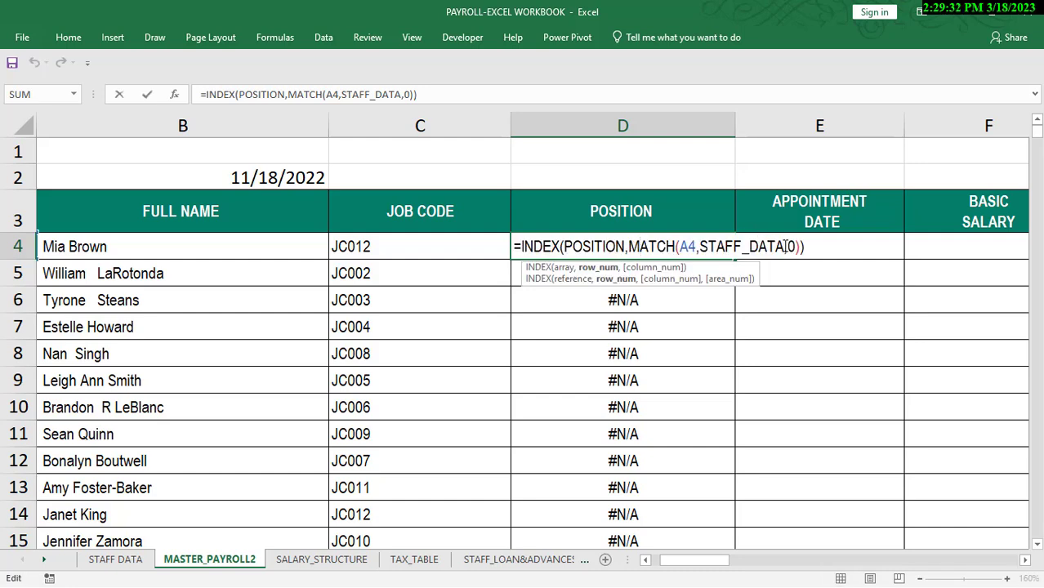
{"action": "left_click", "coordinate": [784, 246]}
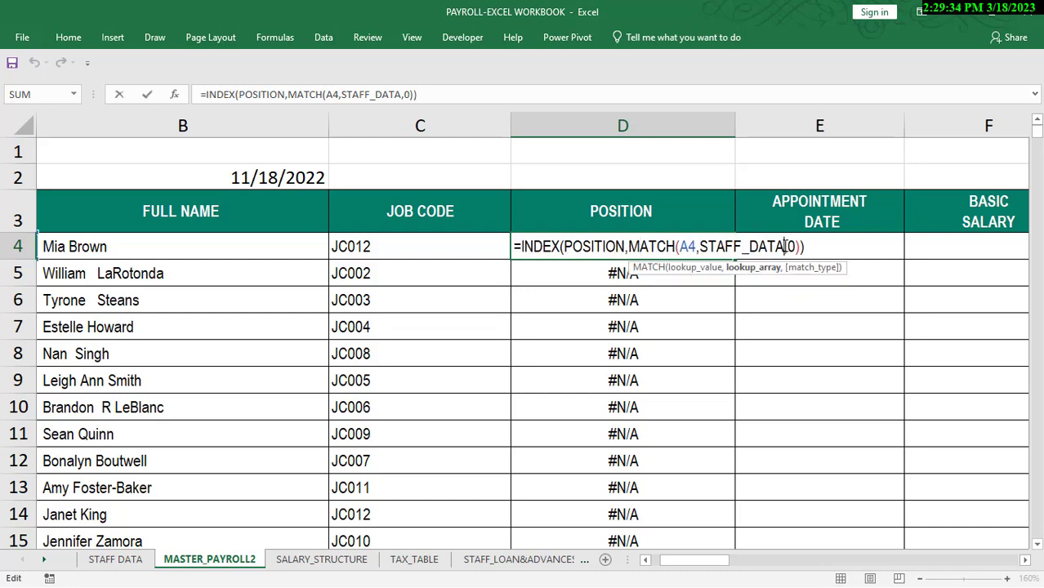
{"action": "key", "text": "BackSpace"}
{"action": "key", "text": "BackSpace"}
{"action": "key", "text": "BackSpace"}
{"action": "key", "text": "BackSpace"}
{"action": "key", "text": "BackSpace"}
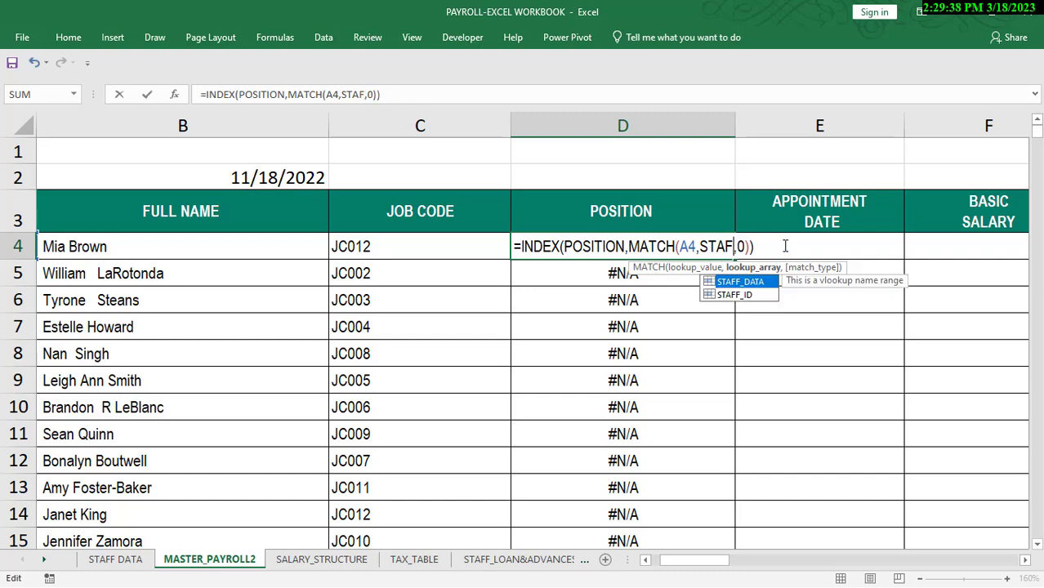
{"action": "key", "text": "Down"}
{"action": "key", "text": "Tab"}
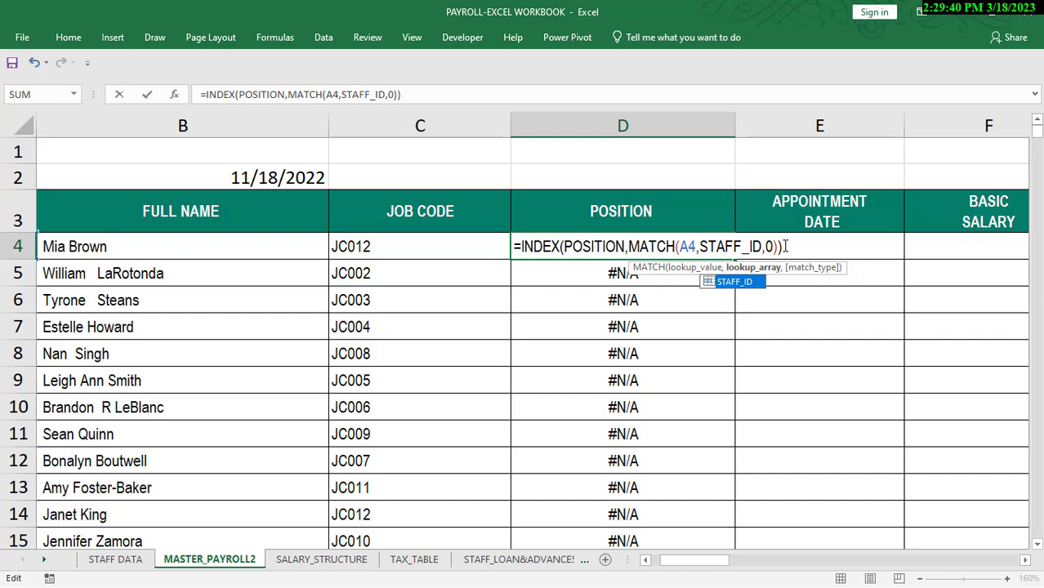
{"action": "key", "text": "Return"}
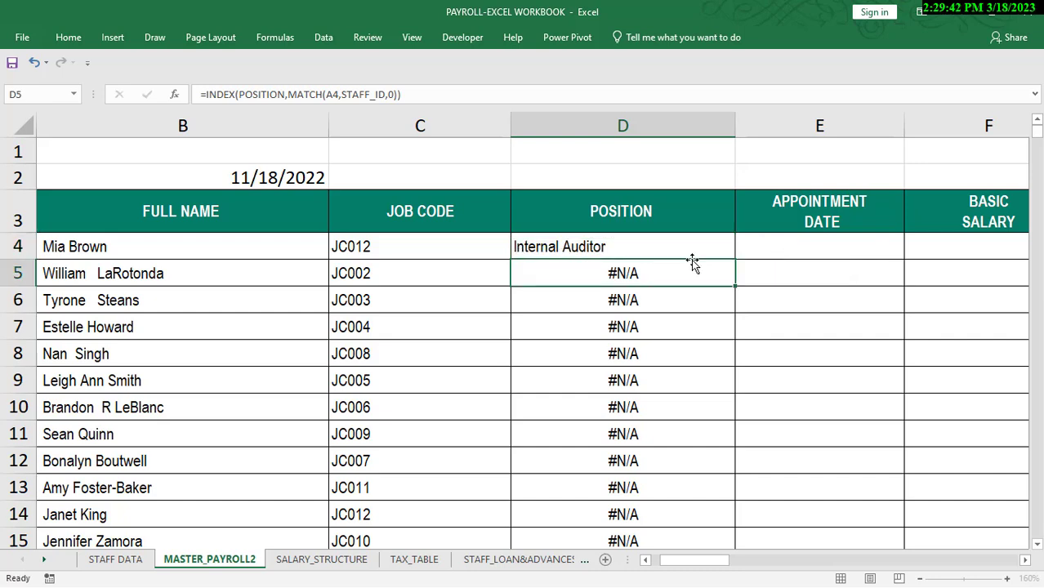
{"action": "left_click", "coordinate": [682, 242]}
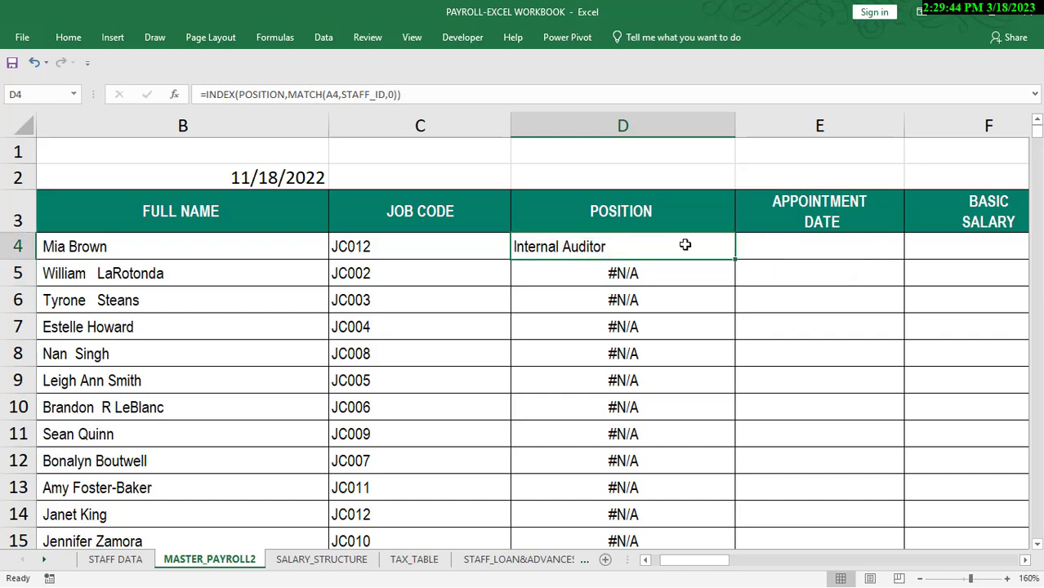
{"action": "double_click", "coordinate": [737, 258]}
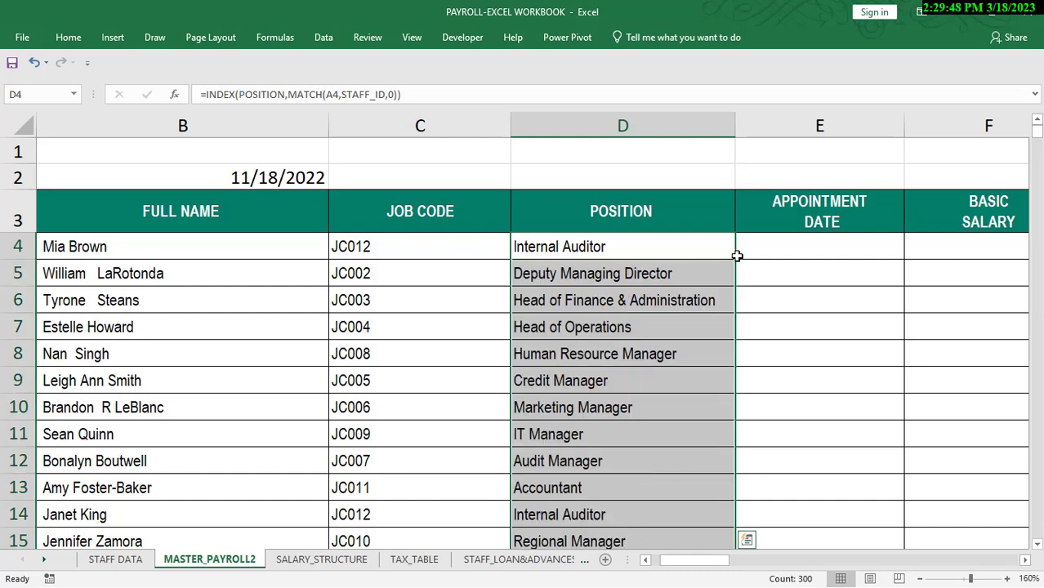
Start an INDEX formula in E4 with APPOINTMENT_DATE as the array and a nested MATCH for the row number
{"action": "left_click", "coordinate": [789, 249]}
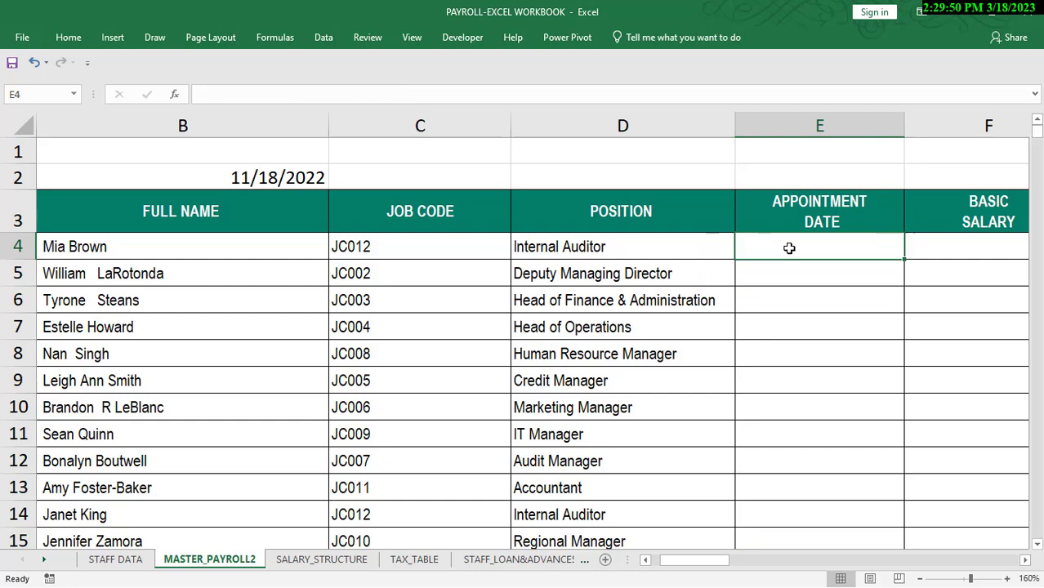
{"action": "type", "text": "="}
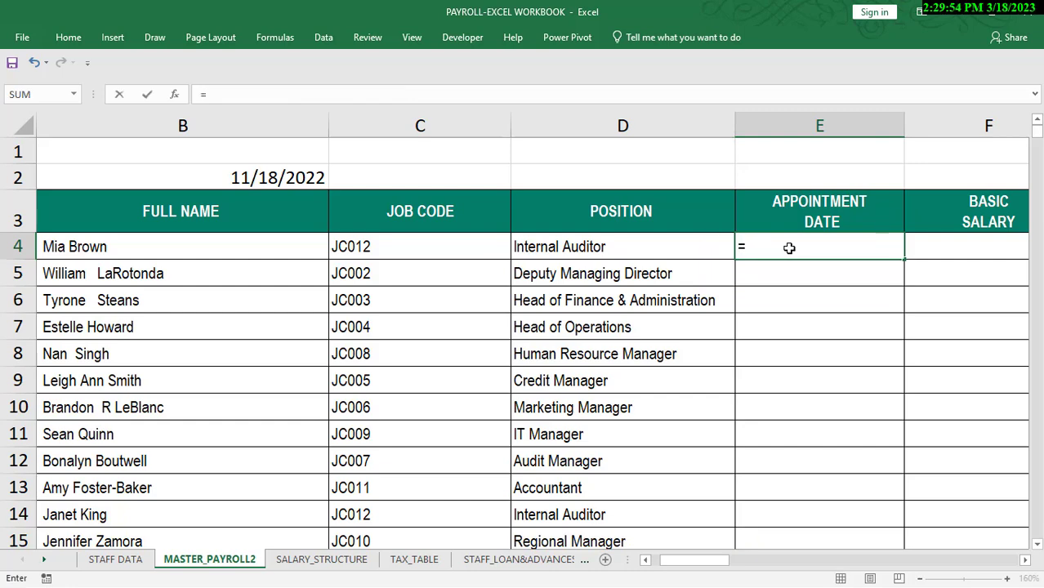
{"action": "type", "text": "in"}
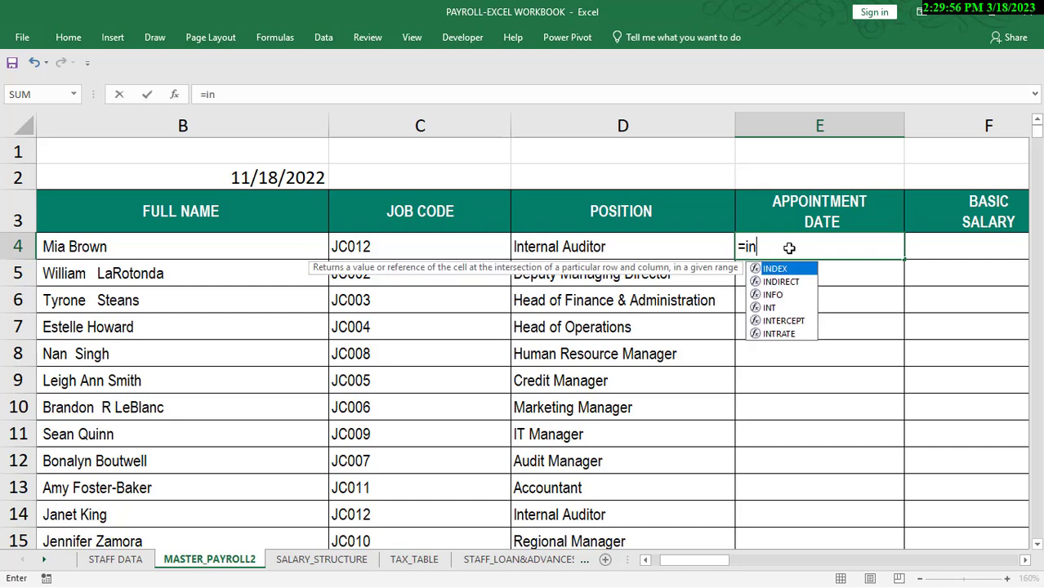
{"action": "key", "text": "Tab"}
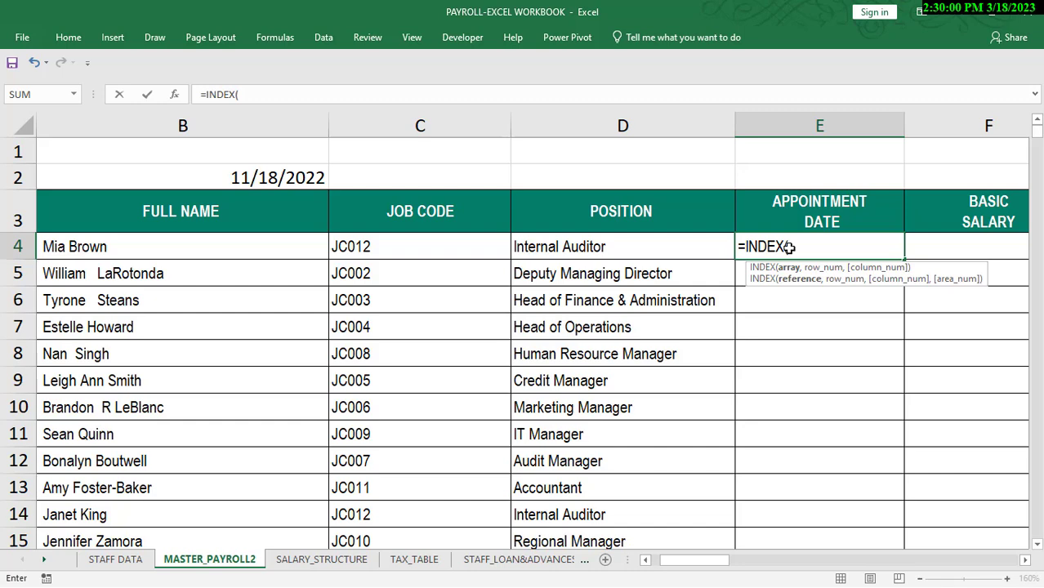
{"action": "type", "text": "app"}
{"action": "key", "text": "Tab"}
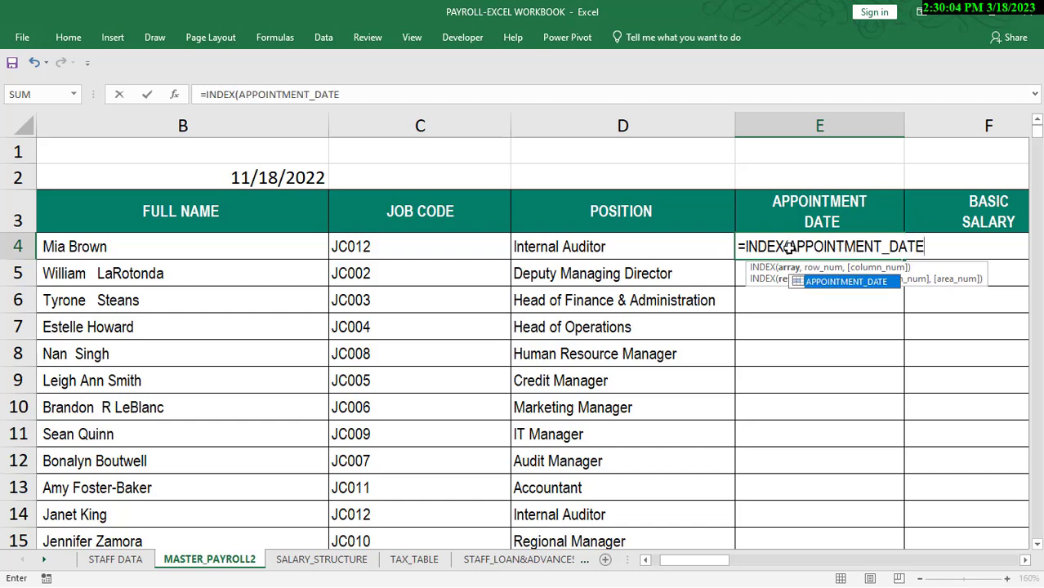
{"action": "type", "text": ","}
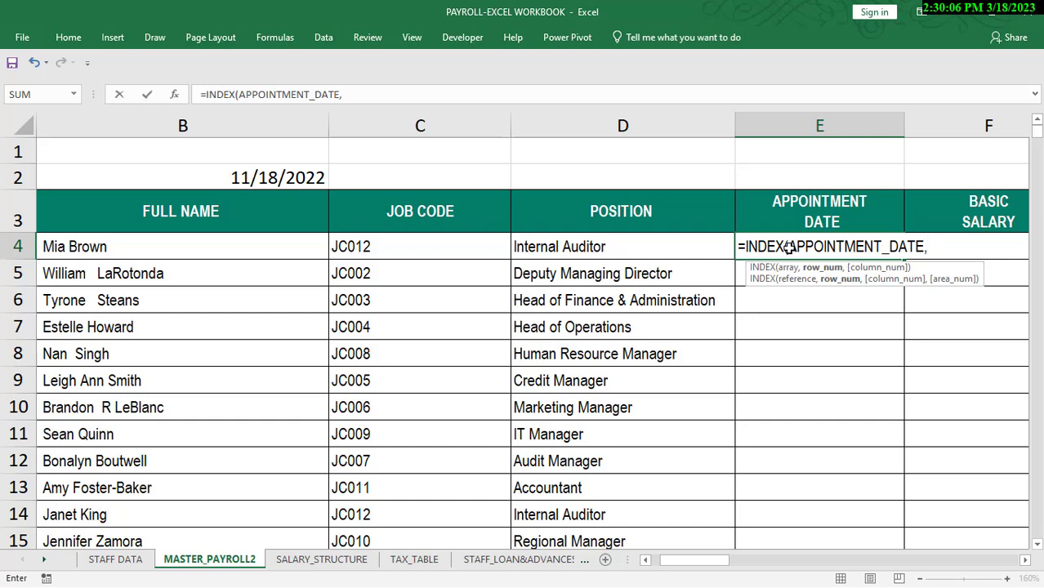
{"action": "type", "text": "ma"}
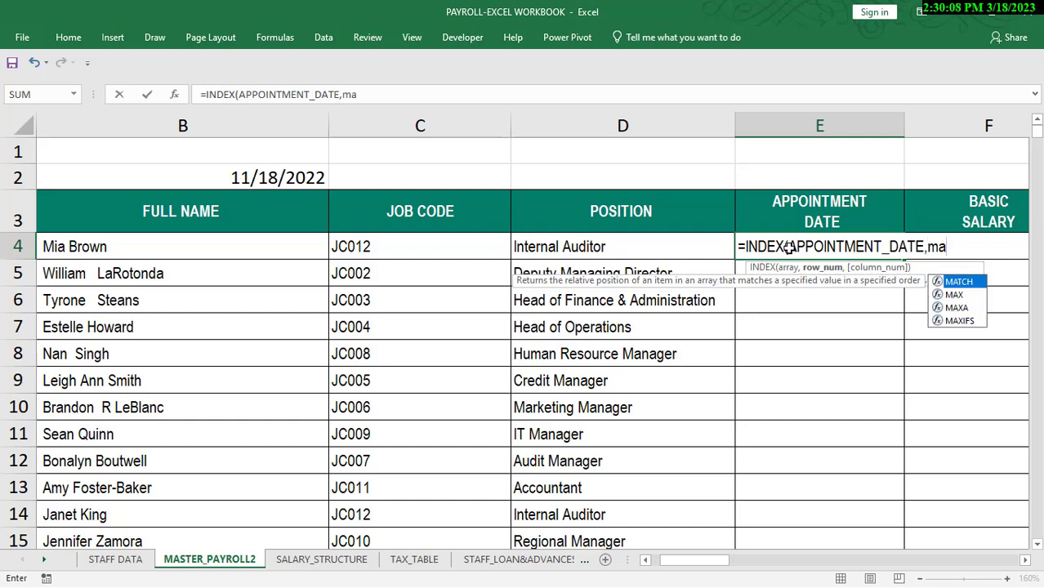
{"action": "key", "text": "Tab"}
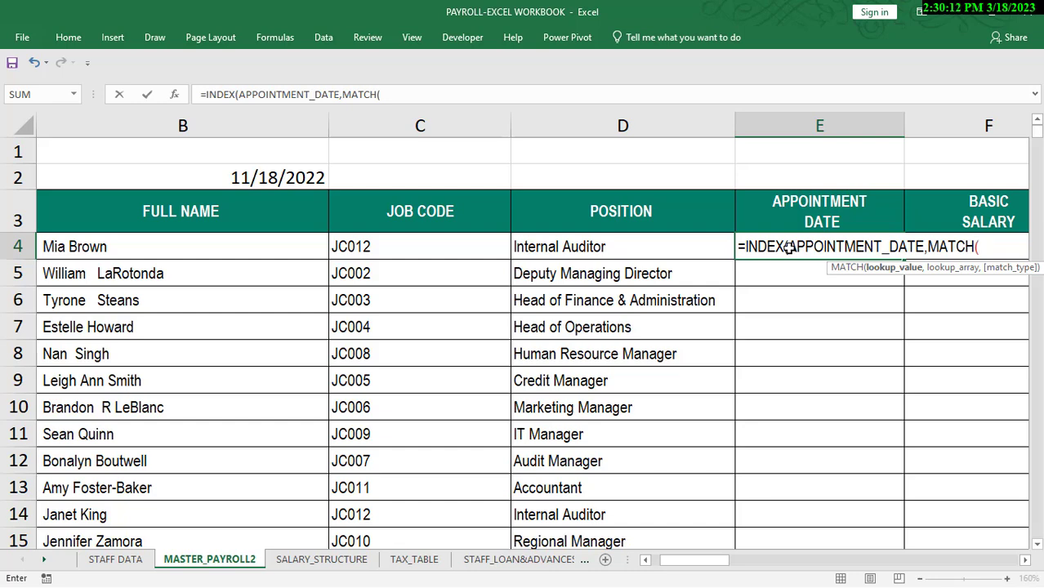
Complete the MATCH in E4 with A4 as the lookup value, STAFF_ID as the lookup array and 0 for an exact match
{"action": "type", "text": "a4 ,"}
{"action": "key", "text": "Return"}
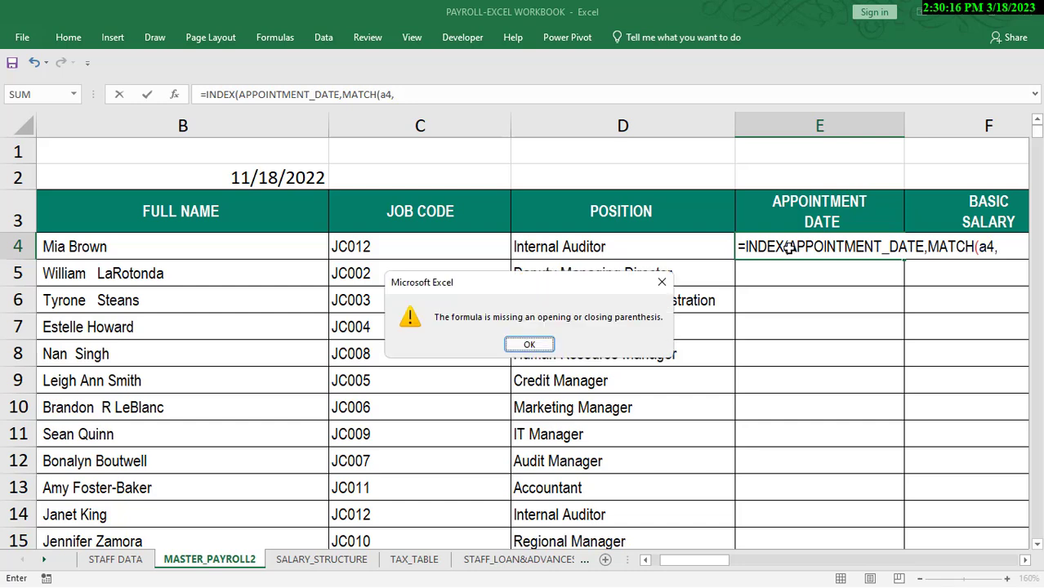
{"action": "left_click", "coordinate": [552, 344]}
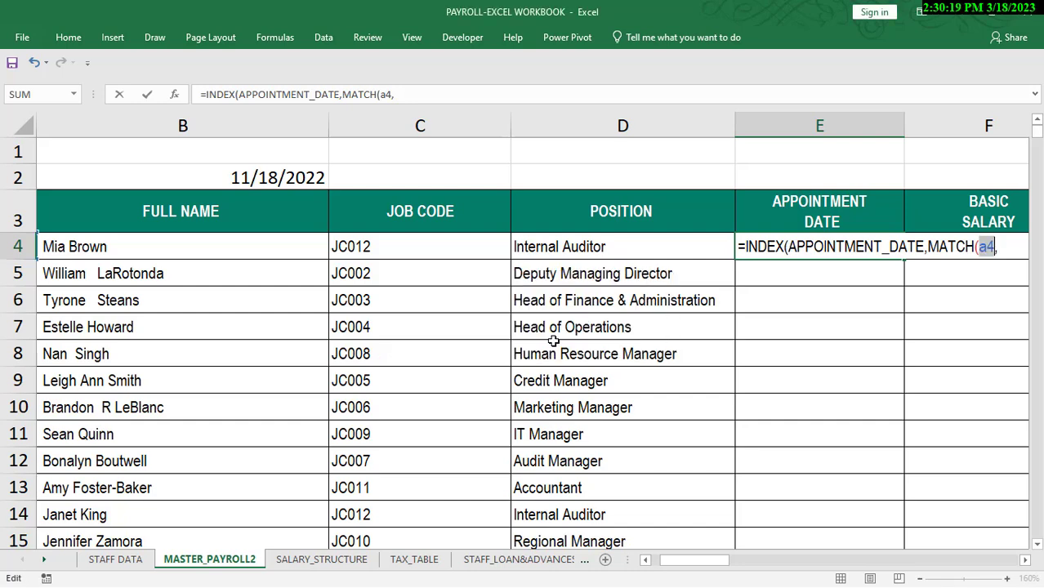
{"action": "left_click", "coordinate": [1004, 252]}
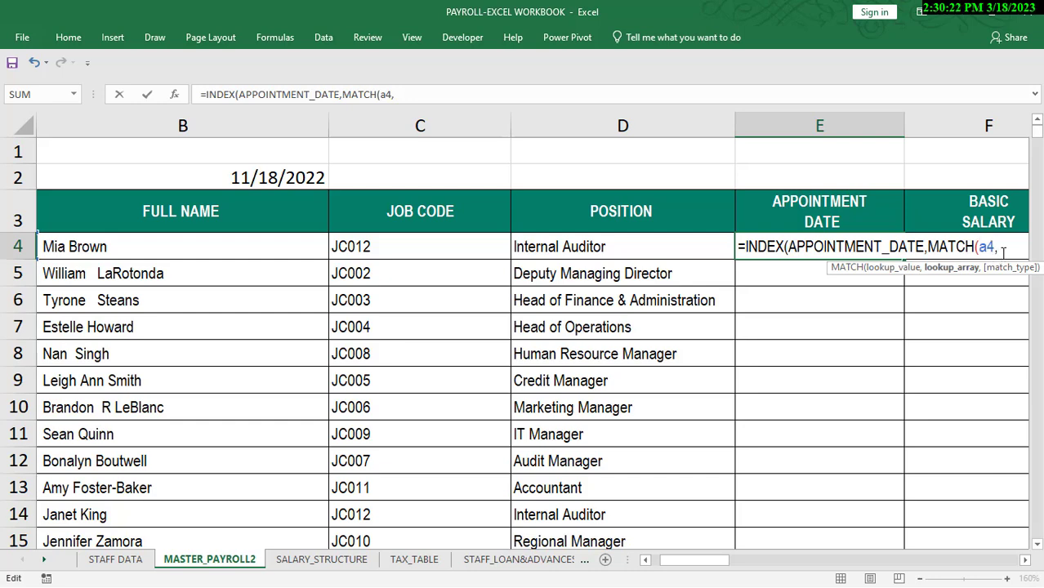
{"action": "type", "text": "sta"}
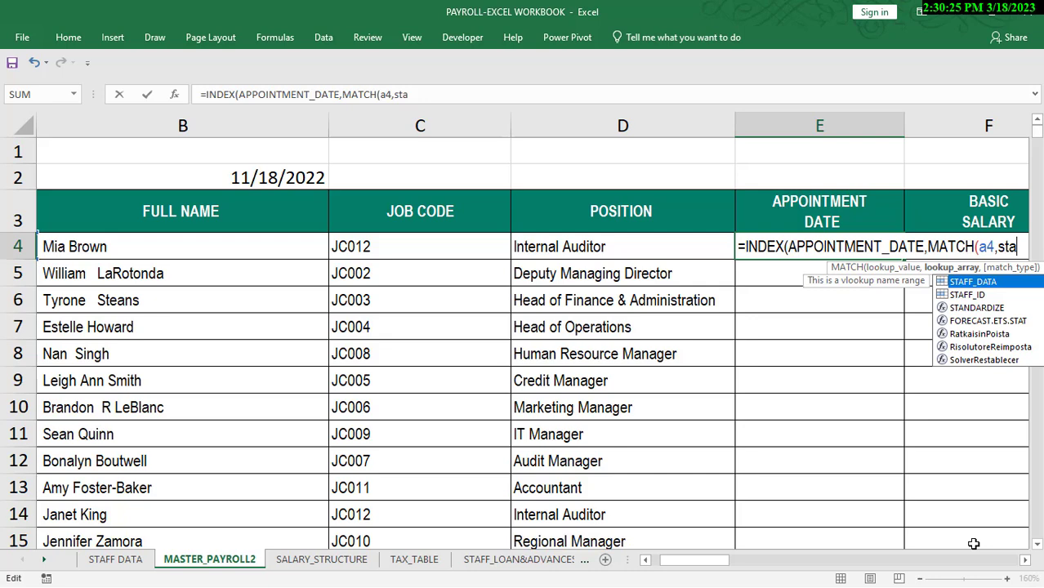
{"action": "left_click", "coordinate": [986, 296]}
{"action": "double_click", "coordinate": [986, 296]}
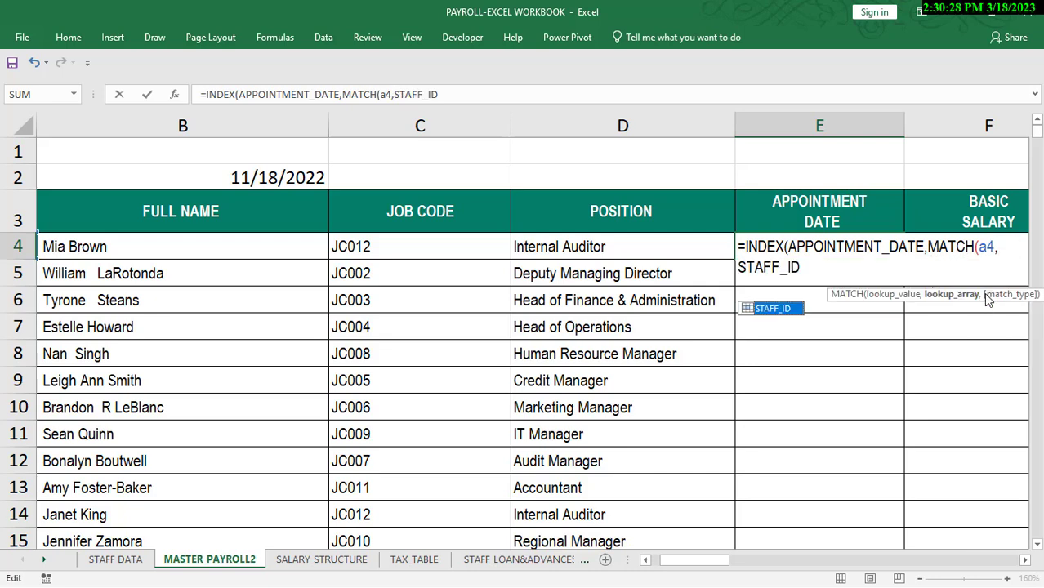
{"action": "left_click", "coordinate": [824, 269]}
{"action": "type", "text": ","}
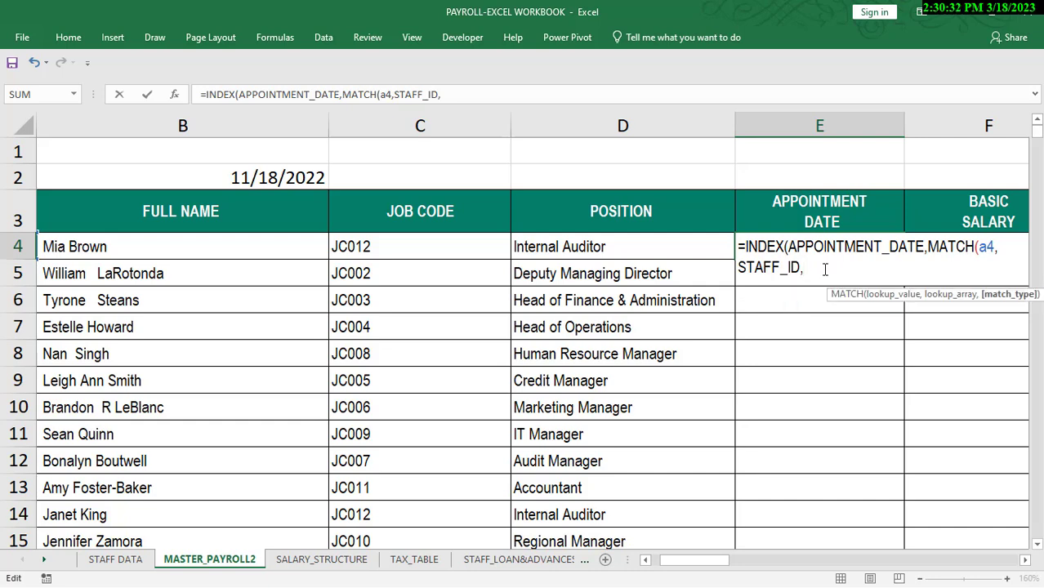
{"action": "type", "text": "0"}
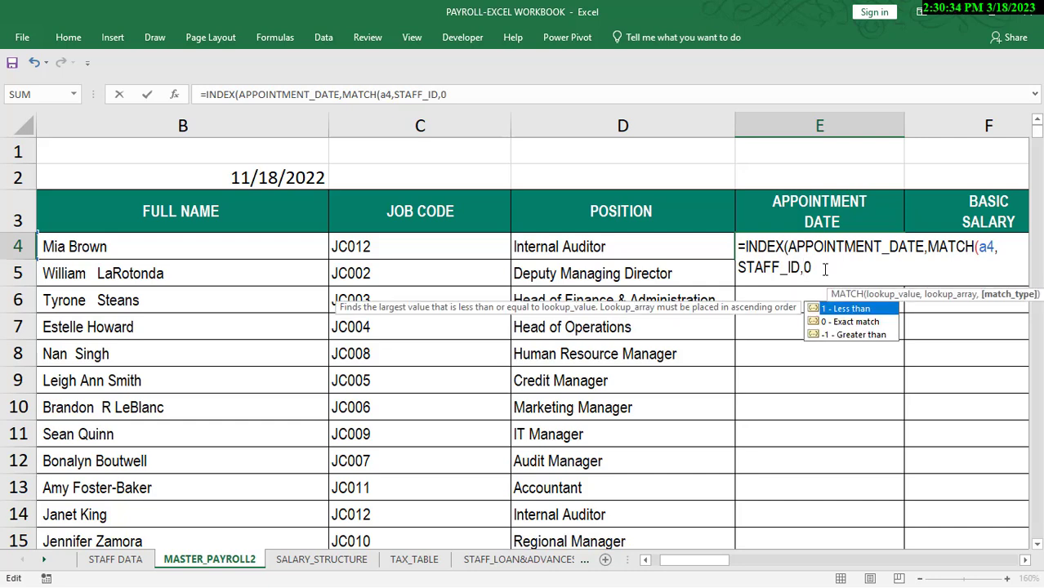
{"action": "type", "text": "))"}
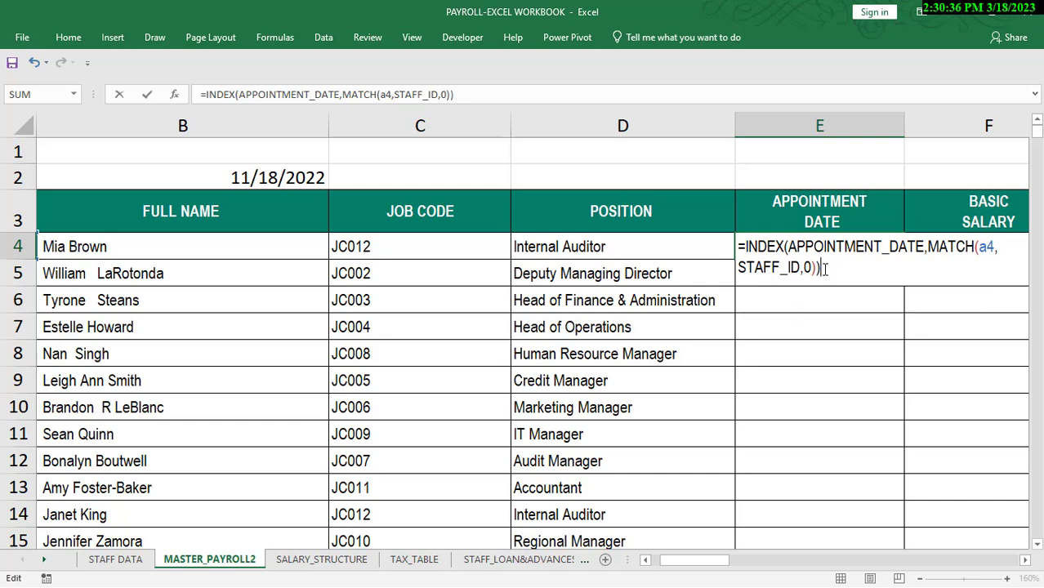
{"action": "key", "text": "Return"}
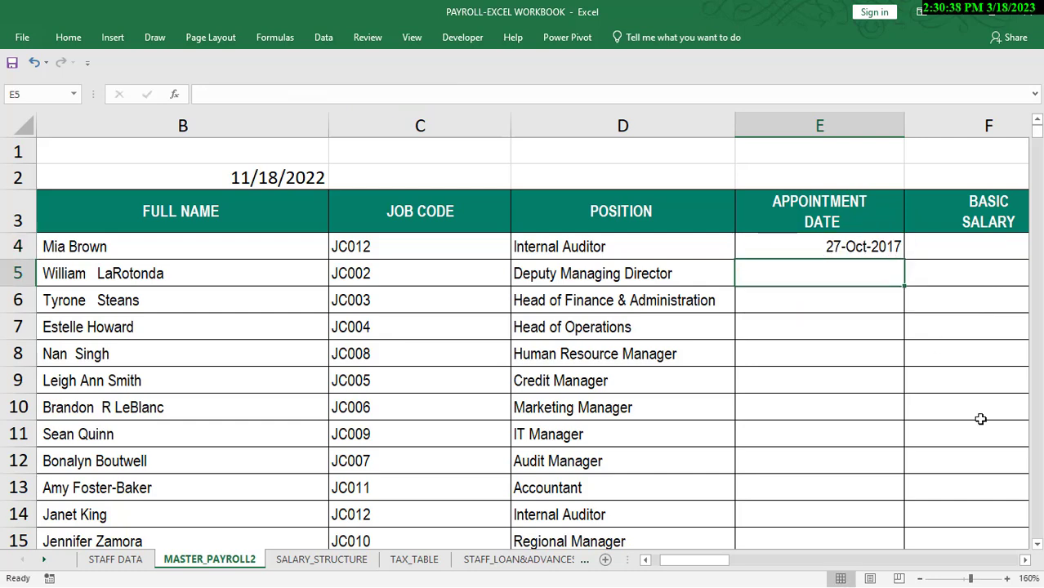
Fill the E4 formula down the APPOINTMENT DATE column for all employees
{"action": "left_click", "coordinate": [1024, 560]}
{"action": "left_click", "coordinate": [1025, 560]}
{"action": "scroll", "coordinate": [702, 353], "scroll_direction": "right", "scroll_amount": 1}
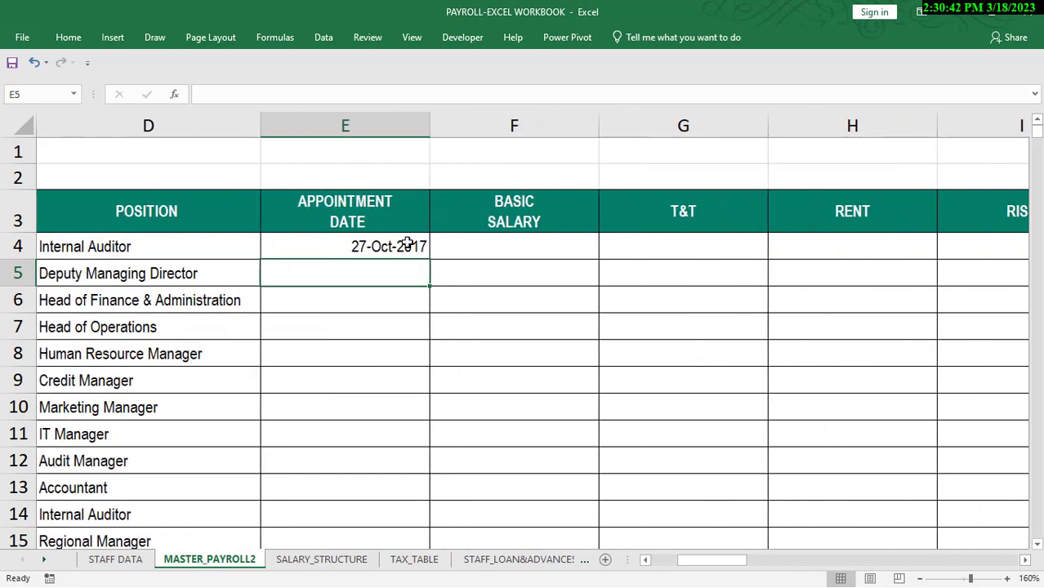
{"action": "left_click", "coordinate": [407, 243]}
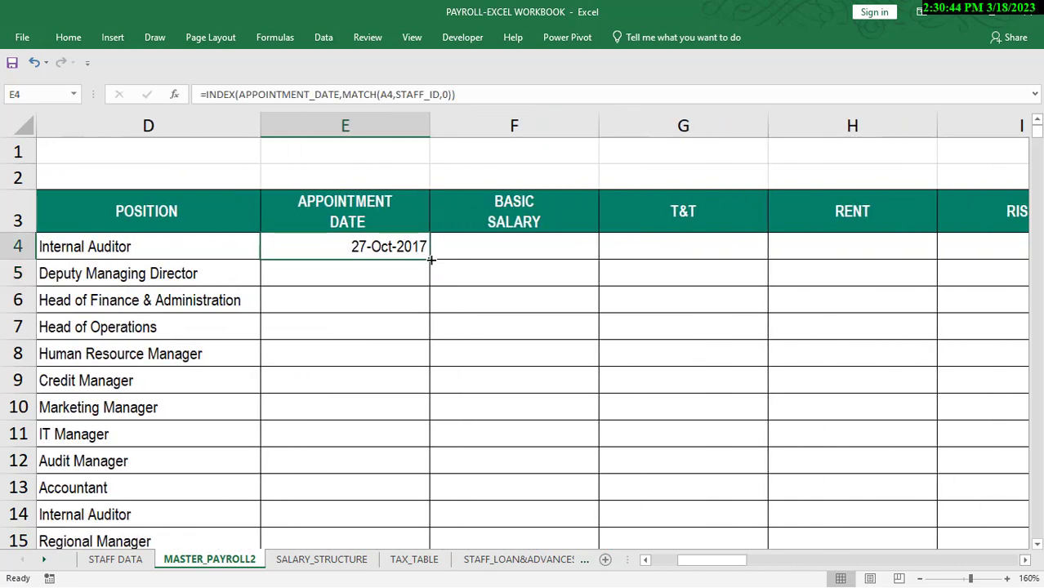
{"action": "double_click", "coordinate": [430, 259]}
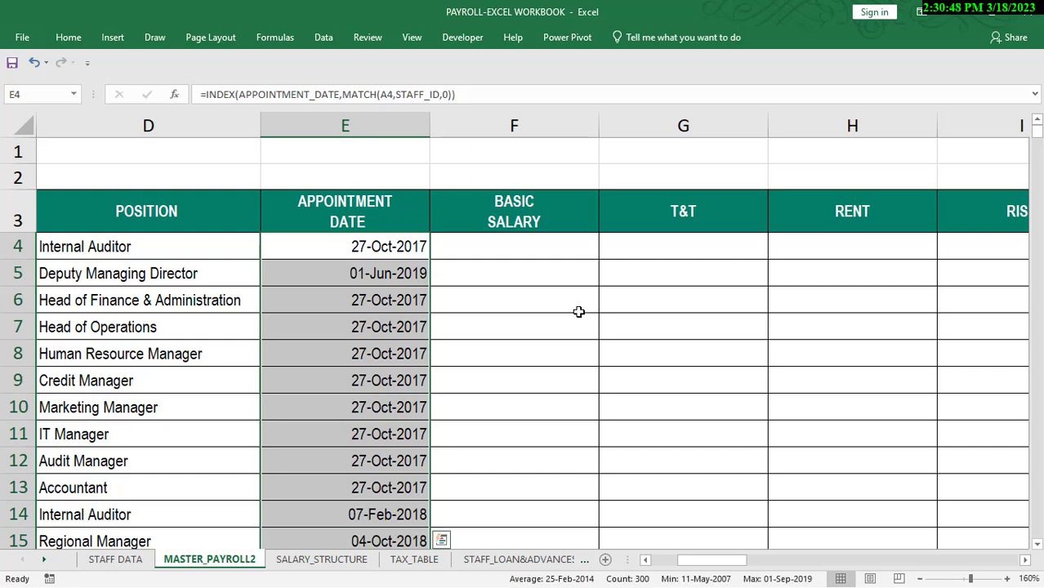
Review the INDEX and MATCH formulas in the FULL NAME and POSITION columns at B4 and D5
{"action": "left_click", "coordinate": [666, 560]}
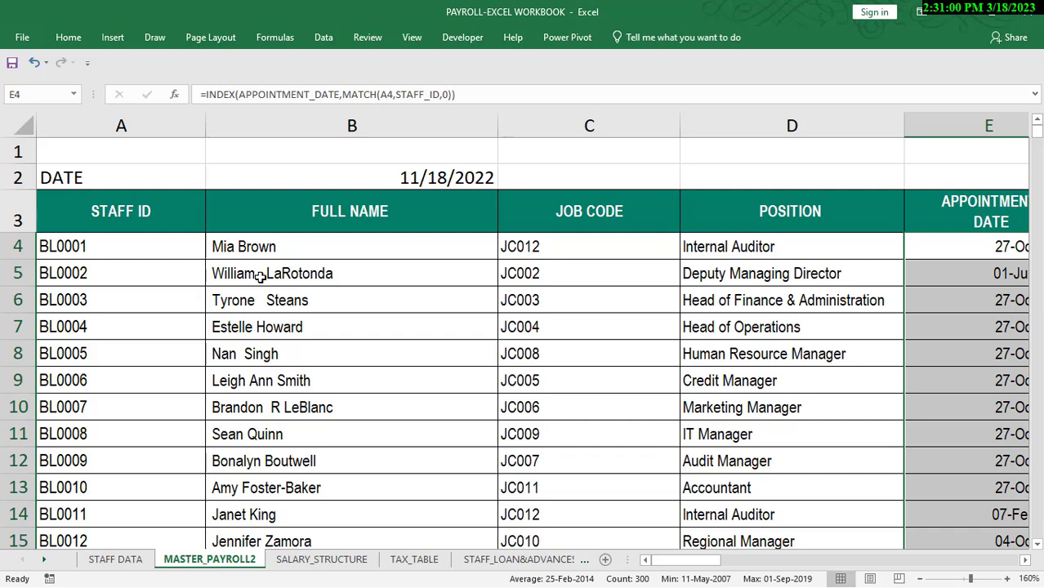
{"action": "left_click", "coordinate": [292, 251]}
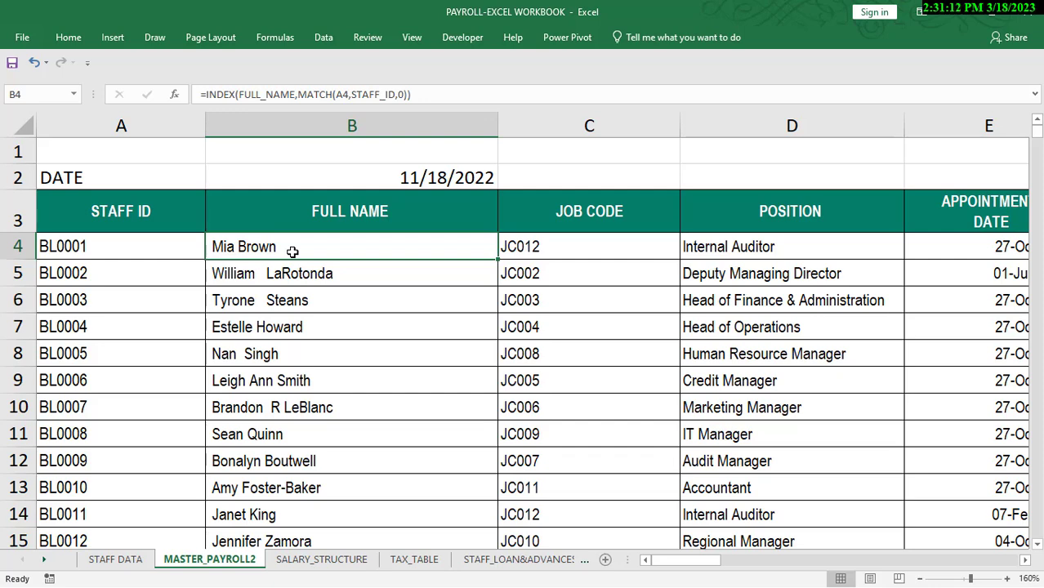
{"action": "left_click", "coordinate": [702, 265]}
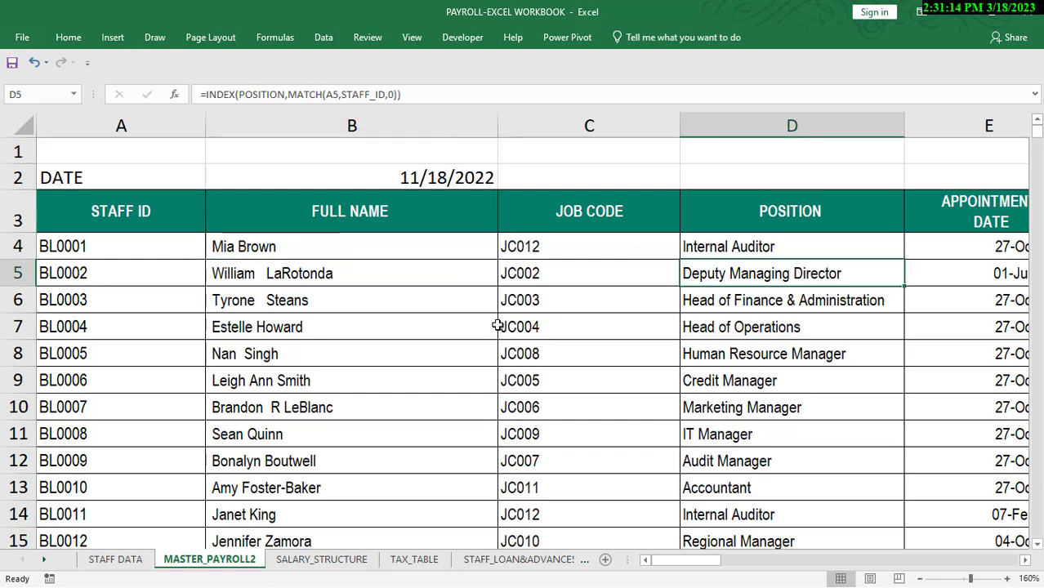
Enter 4500 as the first employee's BASIC SALARY in F4
{"action": "left_click", "coordinate": [742, 561]}
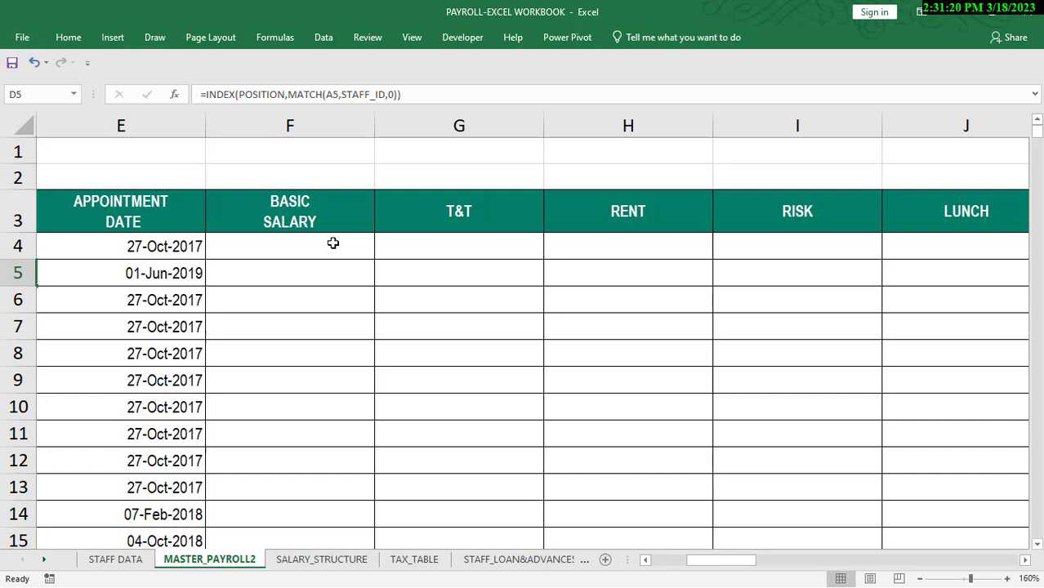
{"action": "left_click", "coordinate": [333, 242]}
{"action": "key", "text": "BackSpace"}
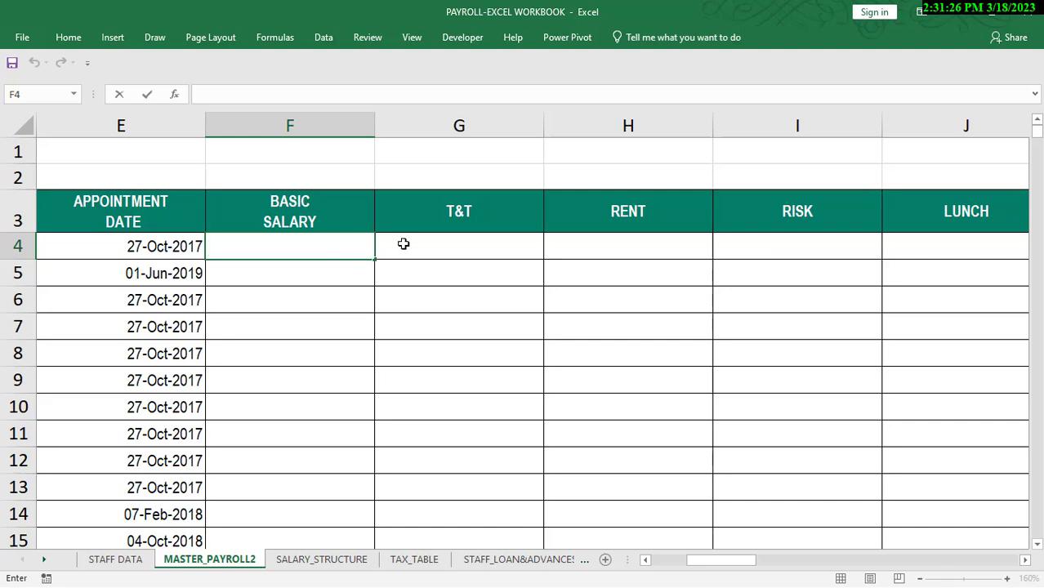
{"action": "left_click", "coordinate": [302, 222]}
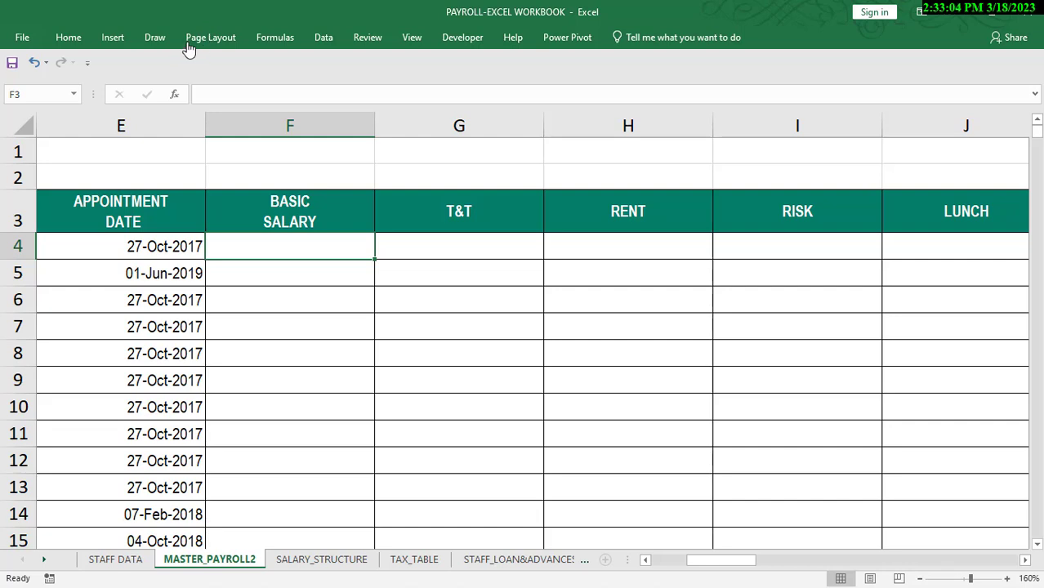
{"action": "key", "text": "alt+Tab"}
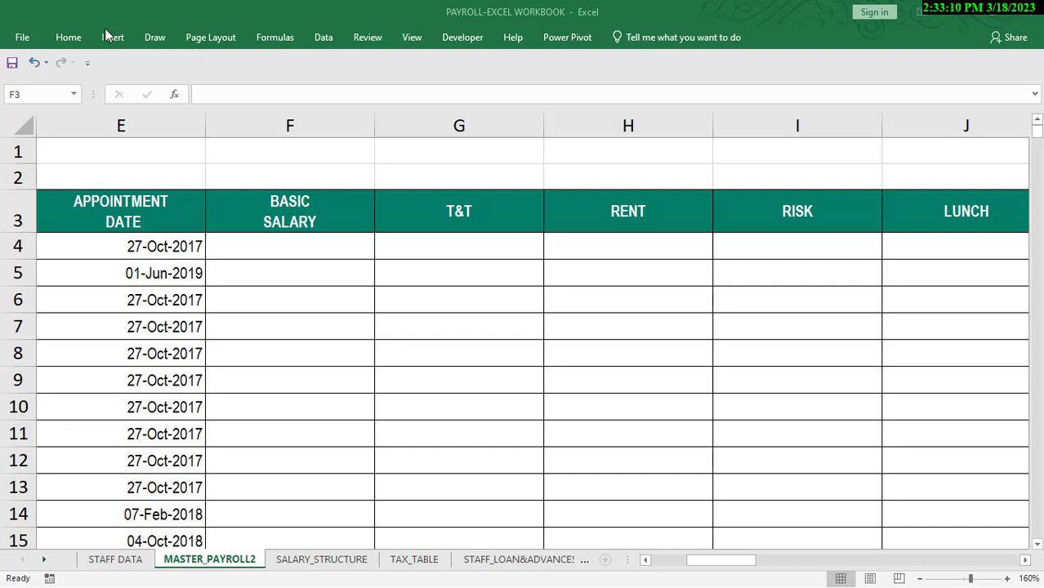
{"action": "left_click", "coordinate": [294, 239]}
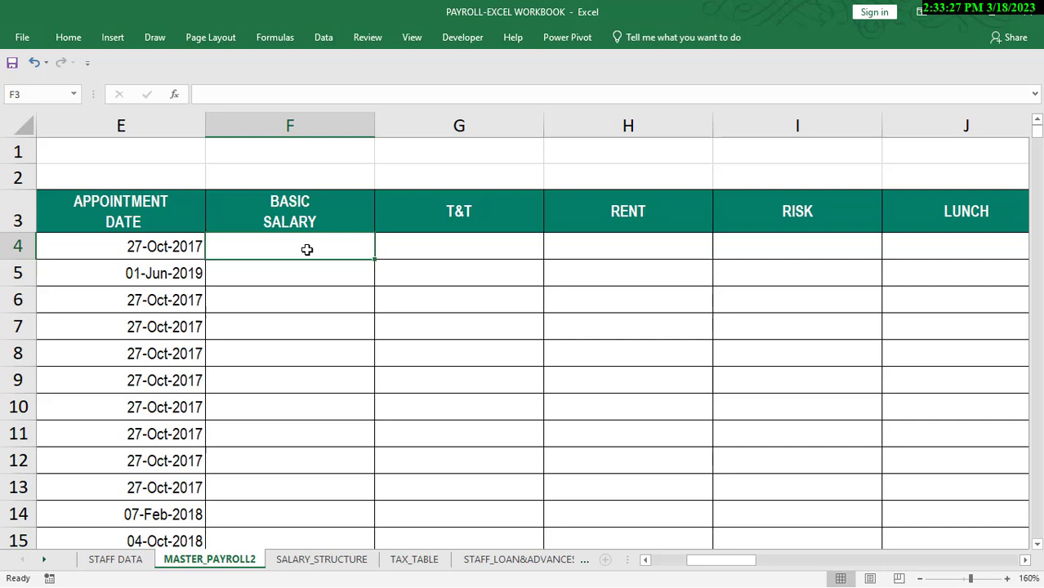
{"action": "type", "text": "45000"}
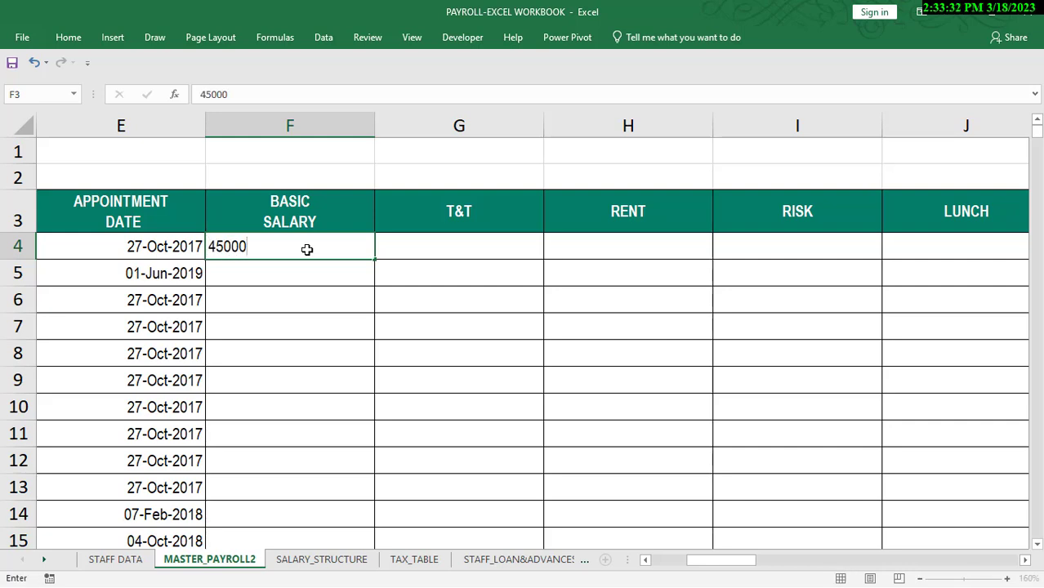
{"action": "key", "text": "BackSpace"}
{"action": "key", "text": "Return"}
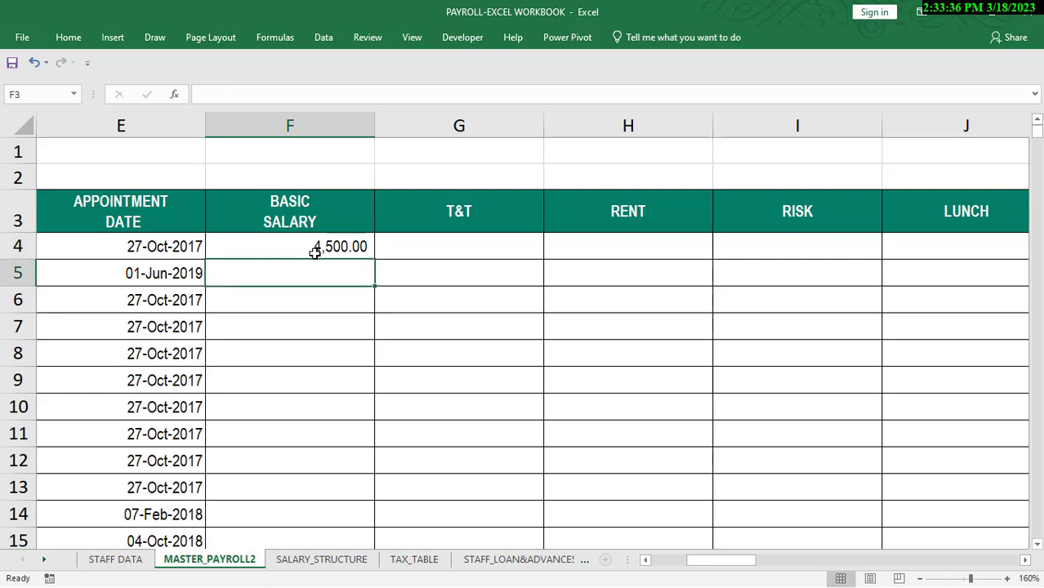
{"action": "left_click", "coordinate": [314, 253]}
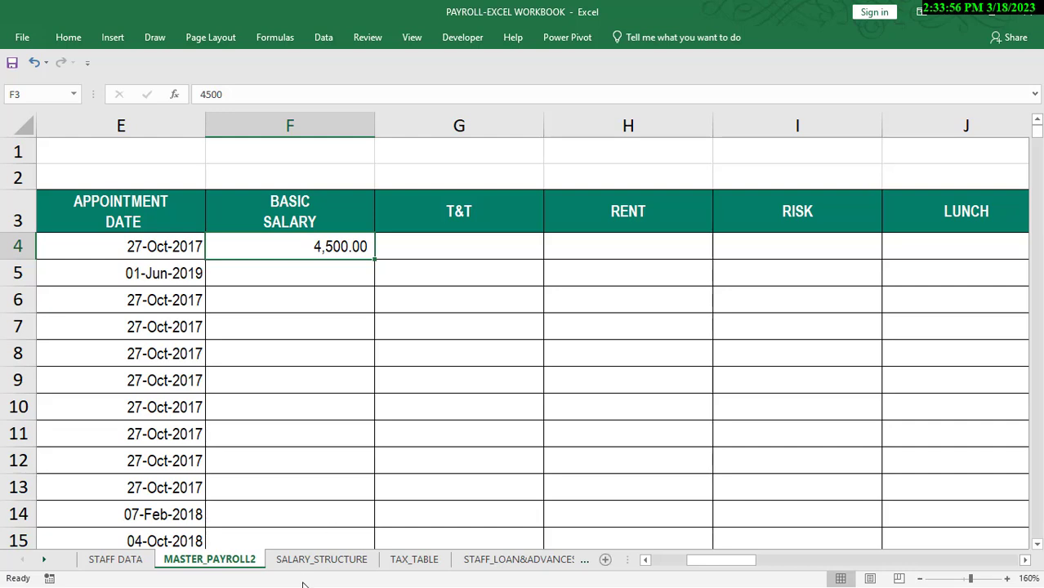
Examine the salary ranges on the SALARY_STRUCTURE sheet and the Teams meeting chat, and return to MASTER_PAYROLL2 in Excel
{"action": "left_click", "coordinate": [323, 559]}
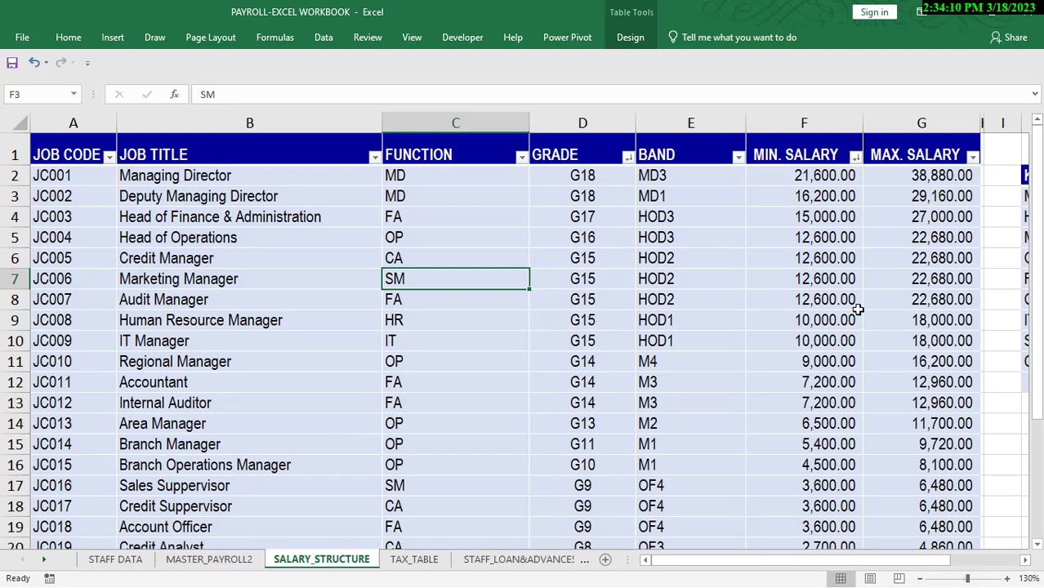
{"action": "left_click", "coordinate": [961, 11]}
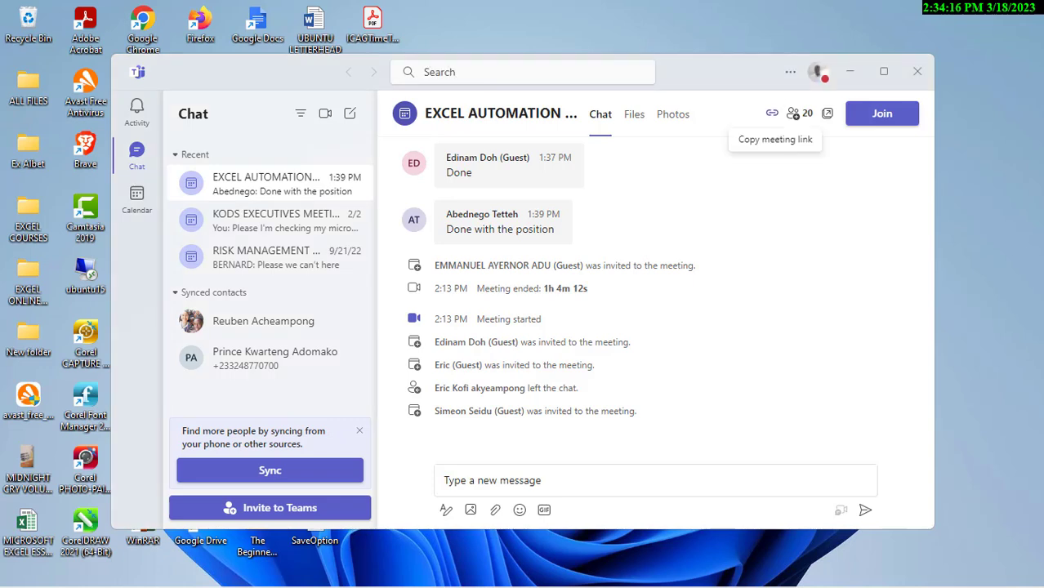
{"action": "left_click", "coordinate": [850, 72]}
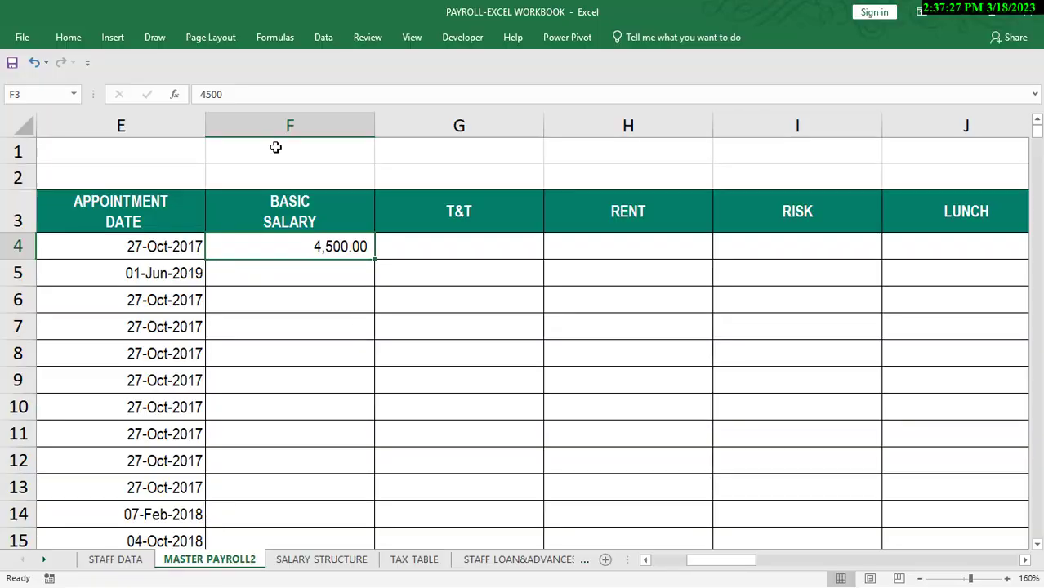
{"action": "left_click", "coordinate": [188, 41]}
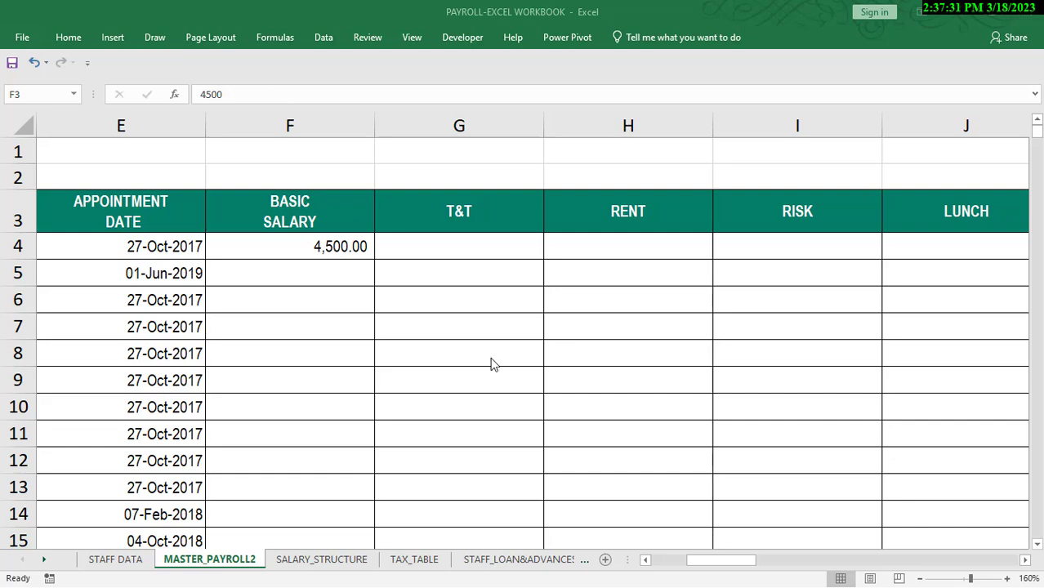
Clear the BASIC SALARY value in F4 and review the INDEX and MATCH formulas in D4 and E4
{"action": "left_click", "coordinate": [328, 250]}
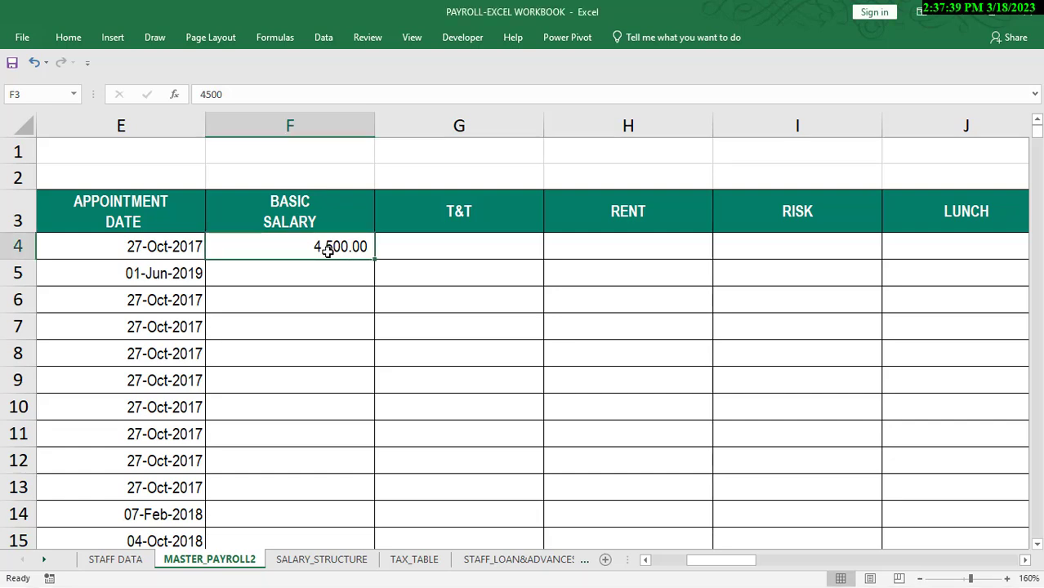
{"action": "key", "text": "Delete"}
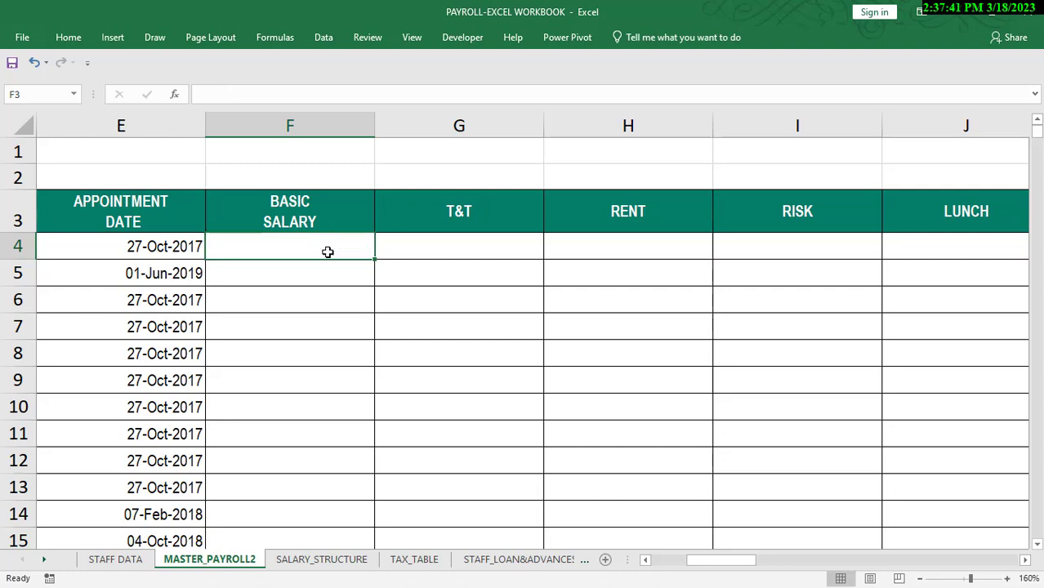
{"action": "left_click_drag", "start_coordinate": [717, 568], "coordinate": [695, 565]}
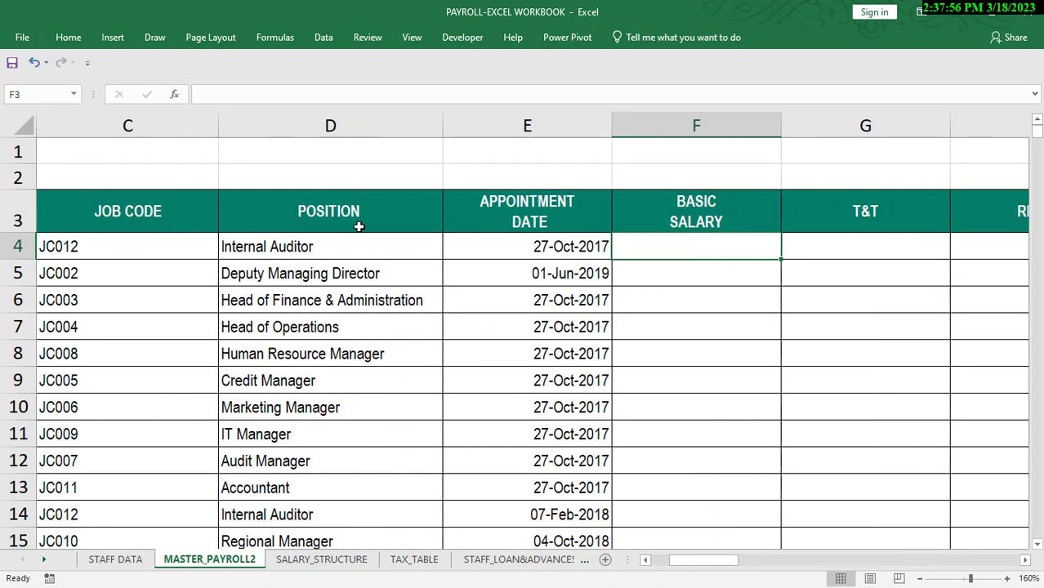
{"action": "left_click", "coordinate": [314, 249]}
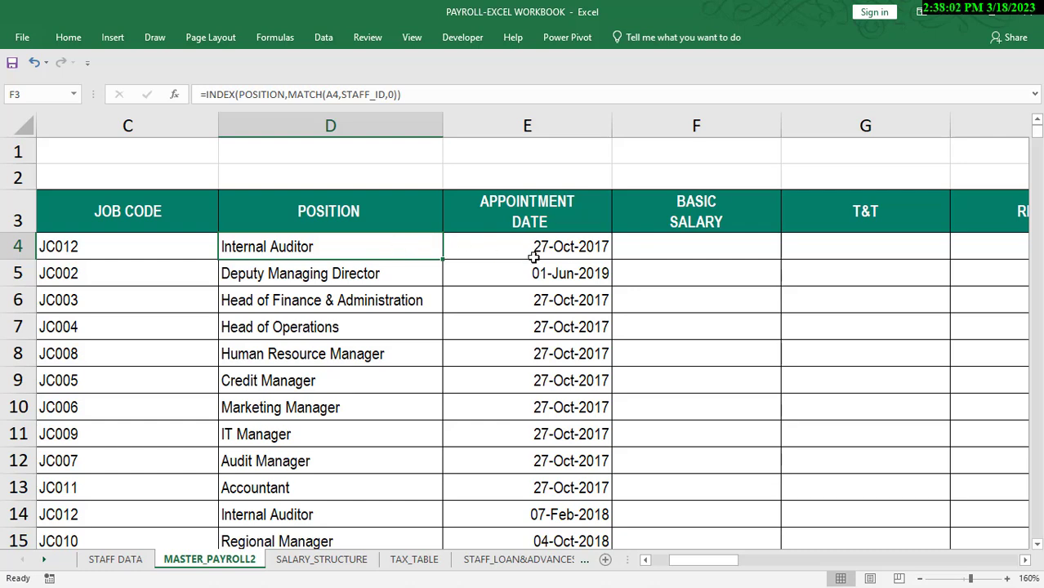
{"action": "left_click", "coordinate": [497, 243]}
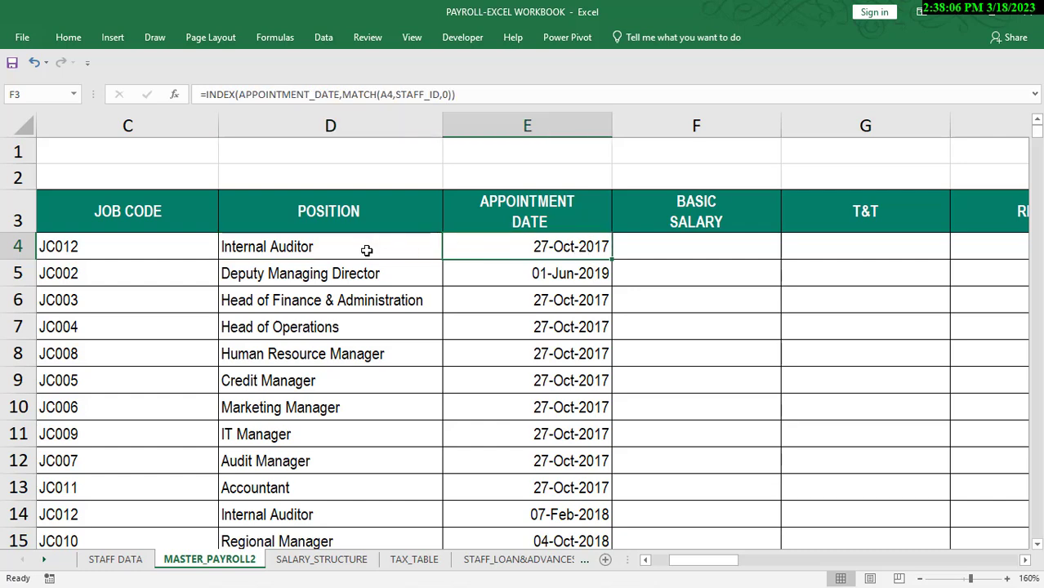
{"action": "left_click", "coordinate": [367, 250]}
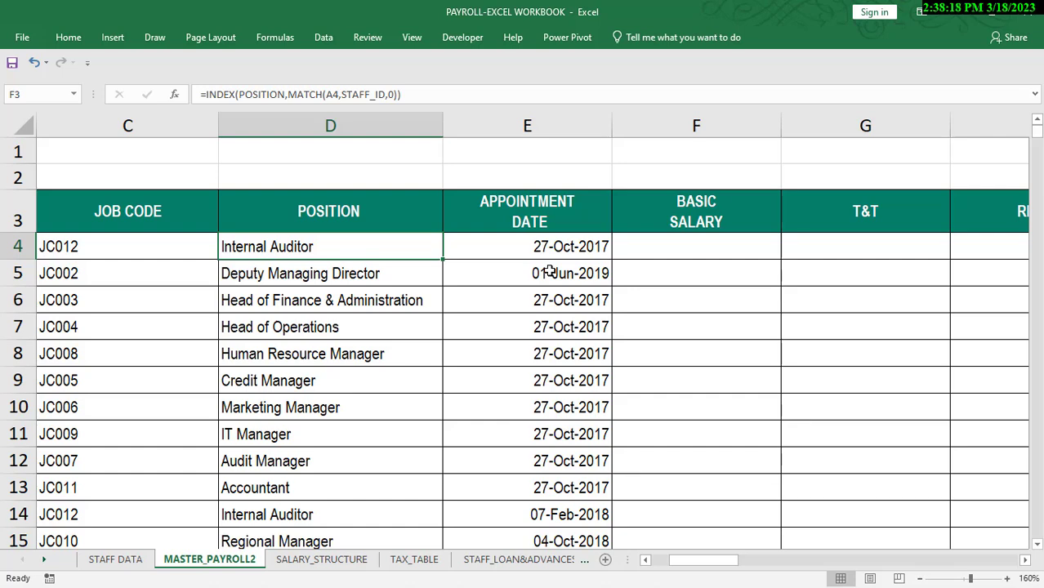
{"action": "left_click", "coordinate": [669, 248]}
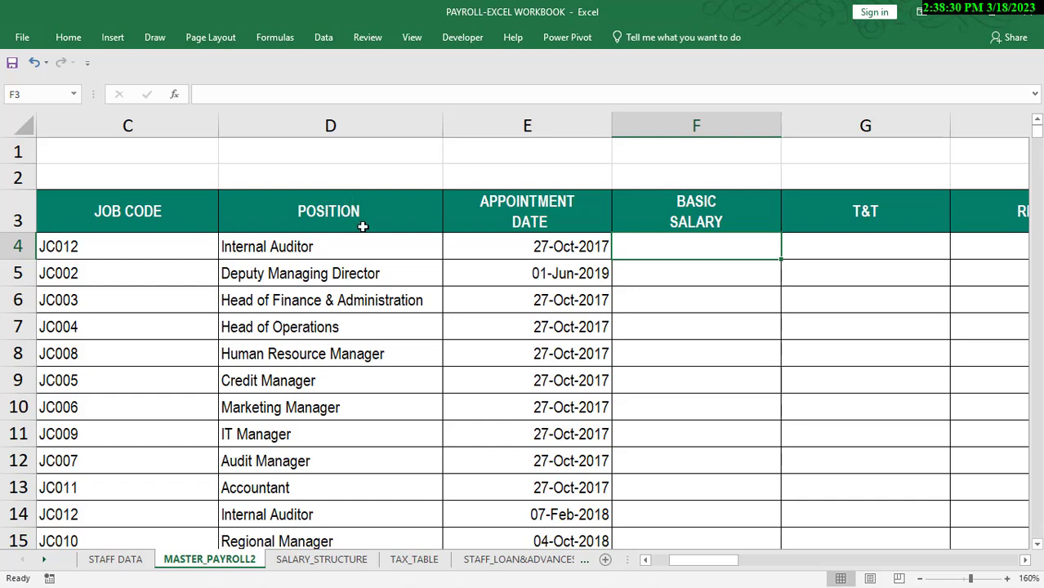
{"action": "left_click", "coordinate": [334, 249]}
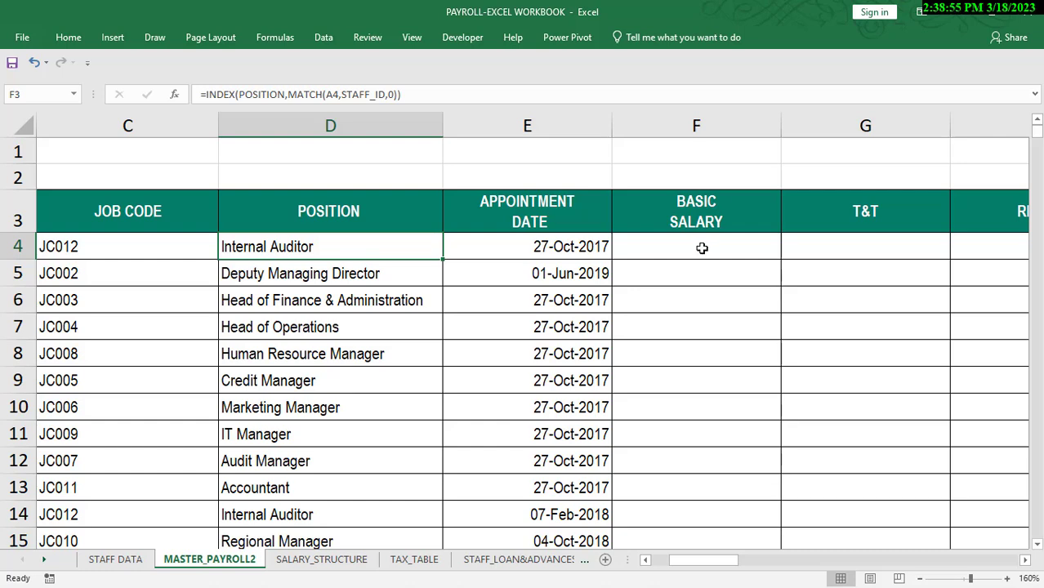
{"action": "left_click", "coordinate": [834, 251]}
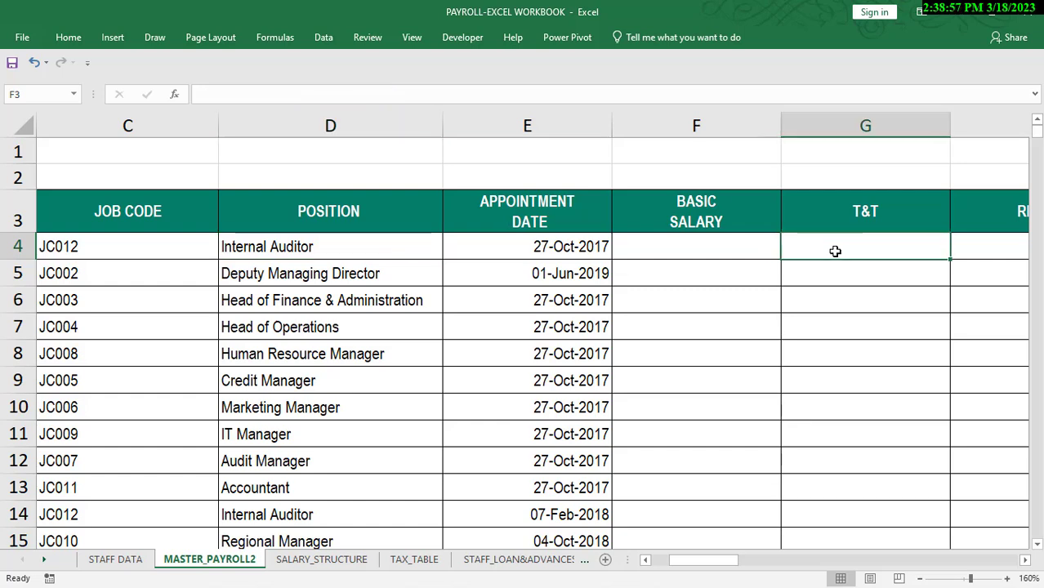
{"action": "type", "text": "te"}
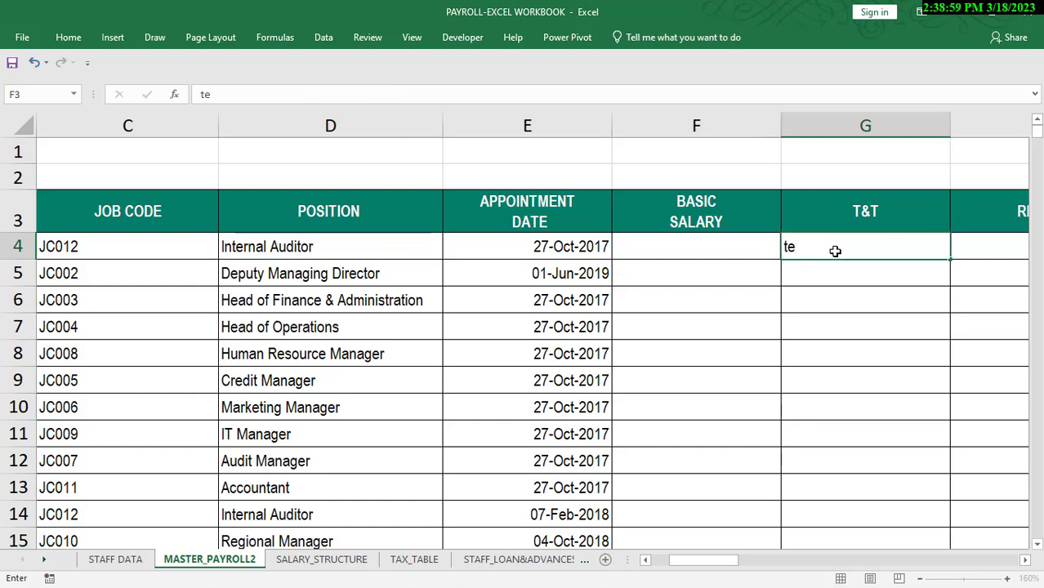
{"action": "type", "text": "xt"}
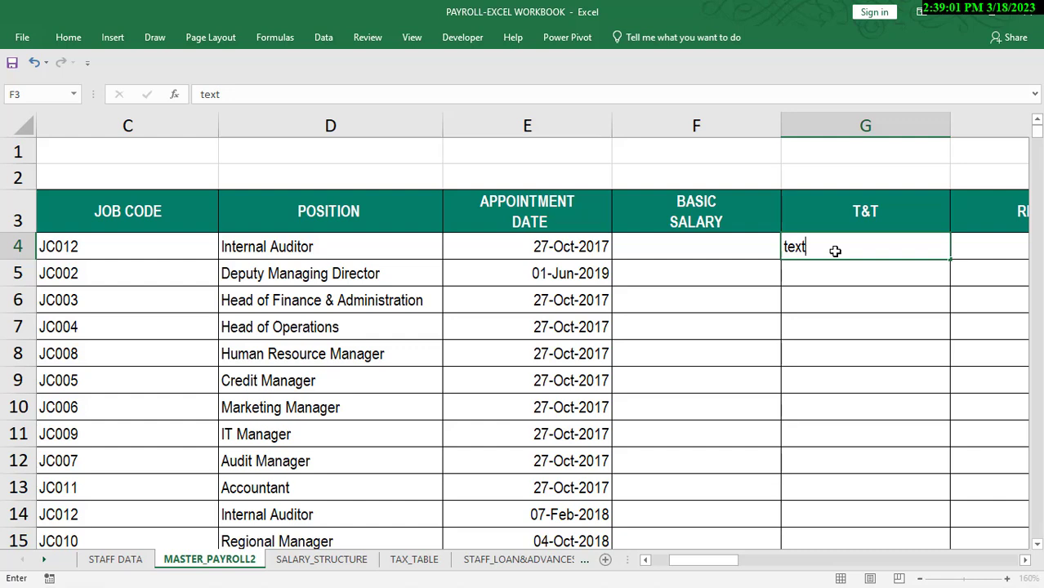
{"action": "key", "text": "BackSpace"}
{"action": "key", "text": "BackSpace"}
{"action": "key", "text": "BackSpace"}
{"action": "key", "text": "BackSpace"}
{"action": "key", "text": "Right"}
Enter the data-type notes TEXT in G4 and DATE in H4
{"action": "key", "text": "Left"}
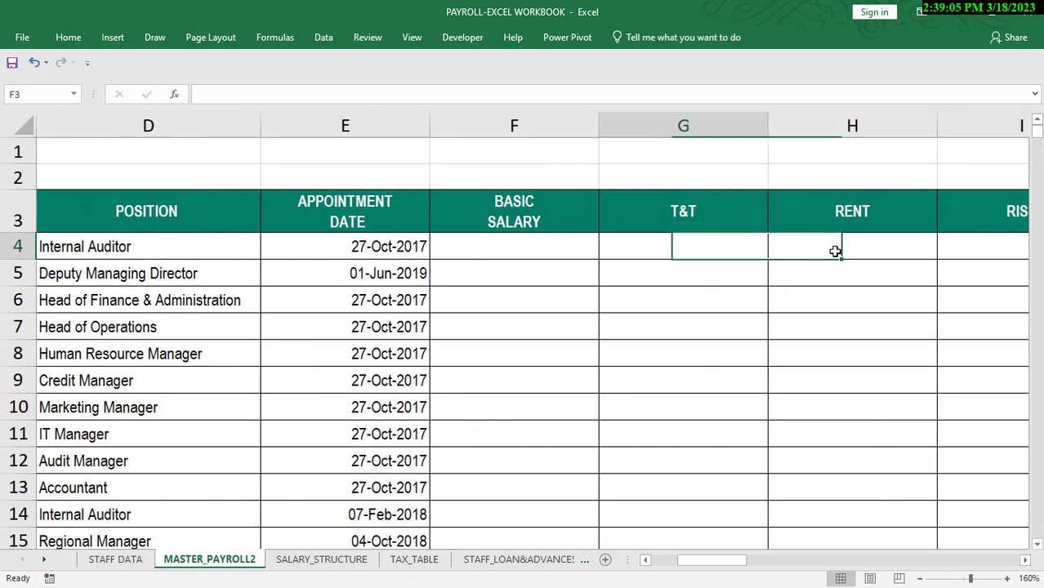
{"action": "type", "text": "TE "}
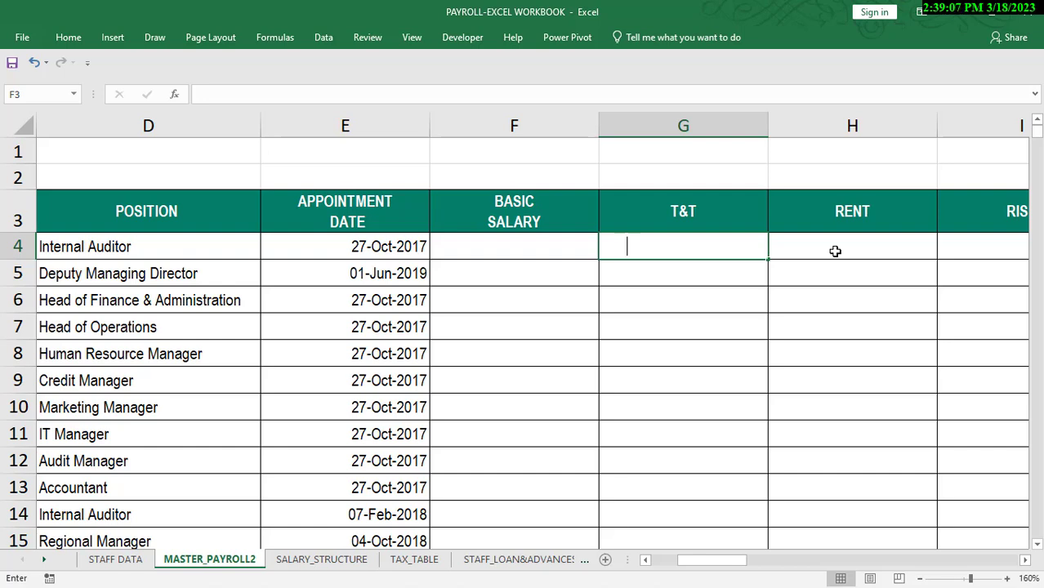
{"action": "type", "text": "XT"}
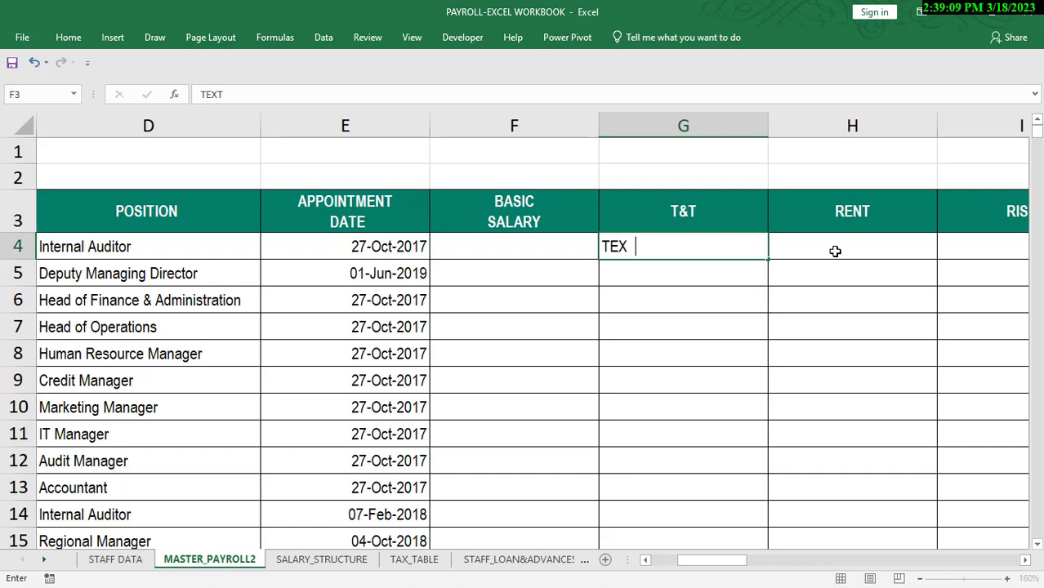
{"action": "key", "text": "Right"}
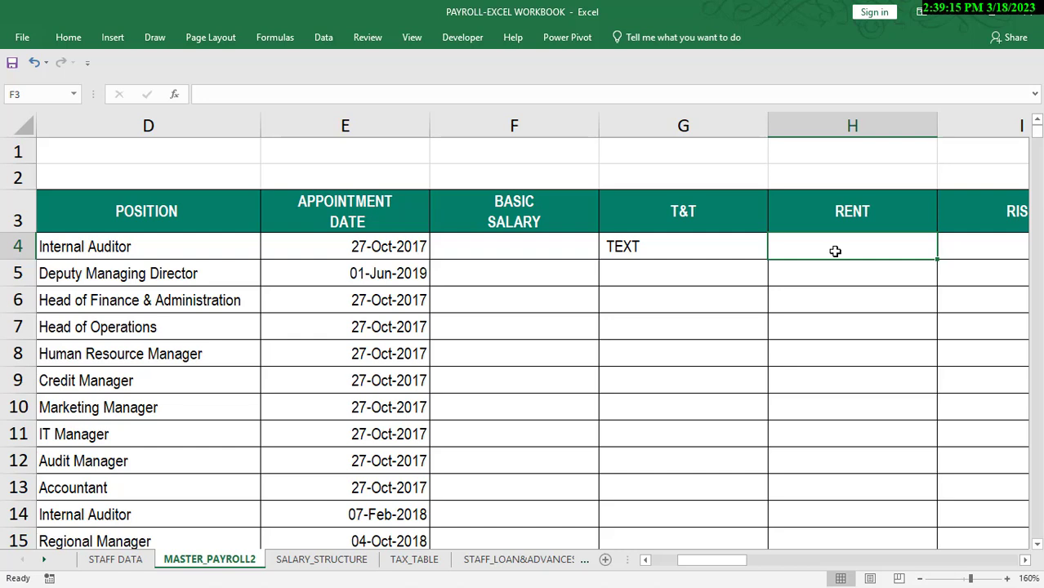
{"action": "type", "text": "DATE"}
{"action": "key", "text": "Left"}
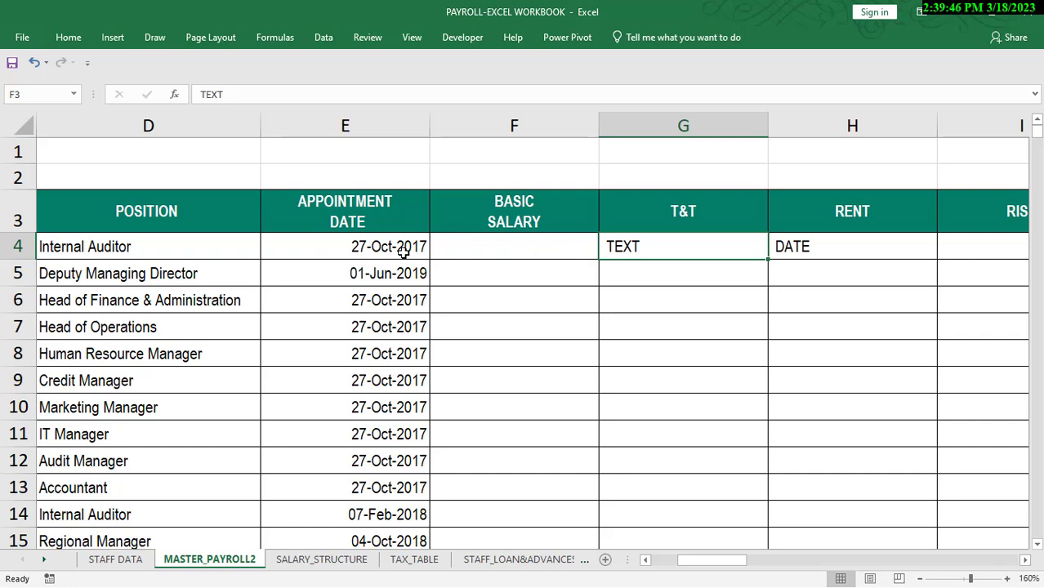
Examine the first employee's row from STAFF ID to RENT, including the POSITION and APPOINTMENT DATE formulas in D4 and E4
{"action": "left_click", "coordinate": [361, 255]}
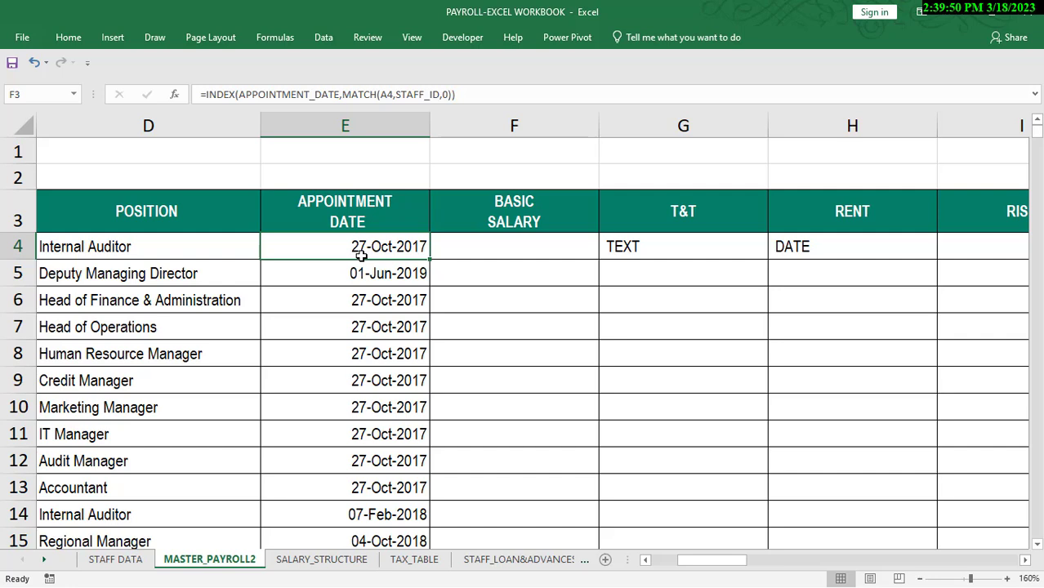
{"action": "left_click", "coordinate": [196, 248]}
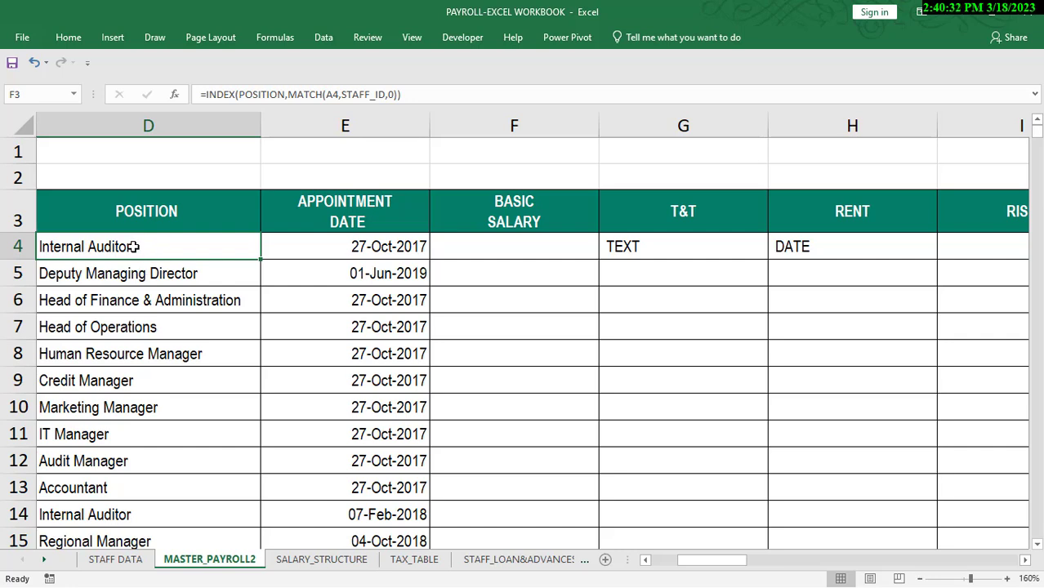
{"action": "left_click", "coordinate": [326, 247]}
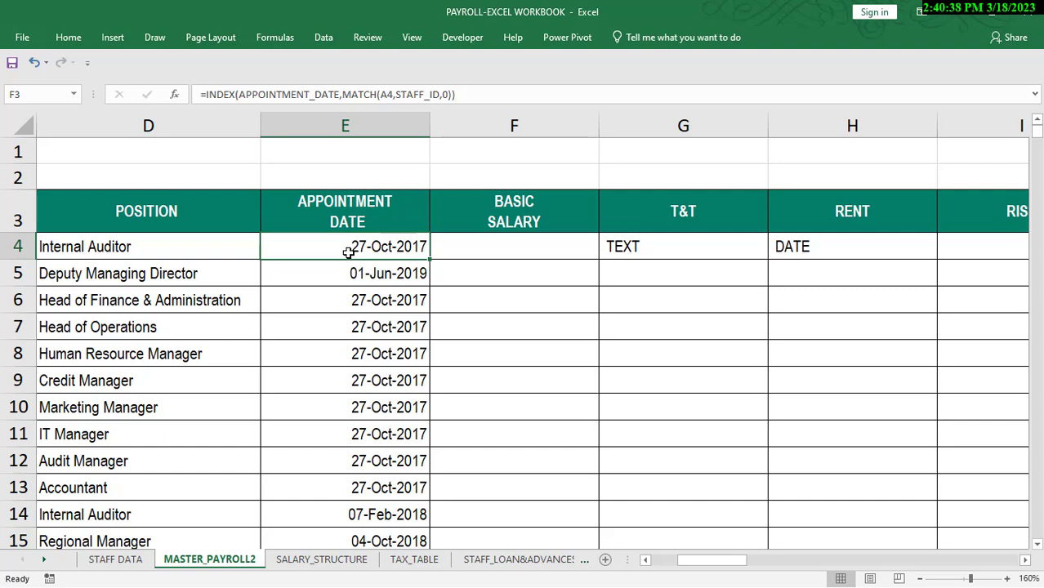
{"action": "key", "text": "Left"}
{"action": "key", "text": "Left"}
{"action": "key", "text": "Left"}
{"action": "key", "text": "Left"}
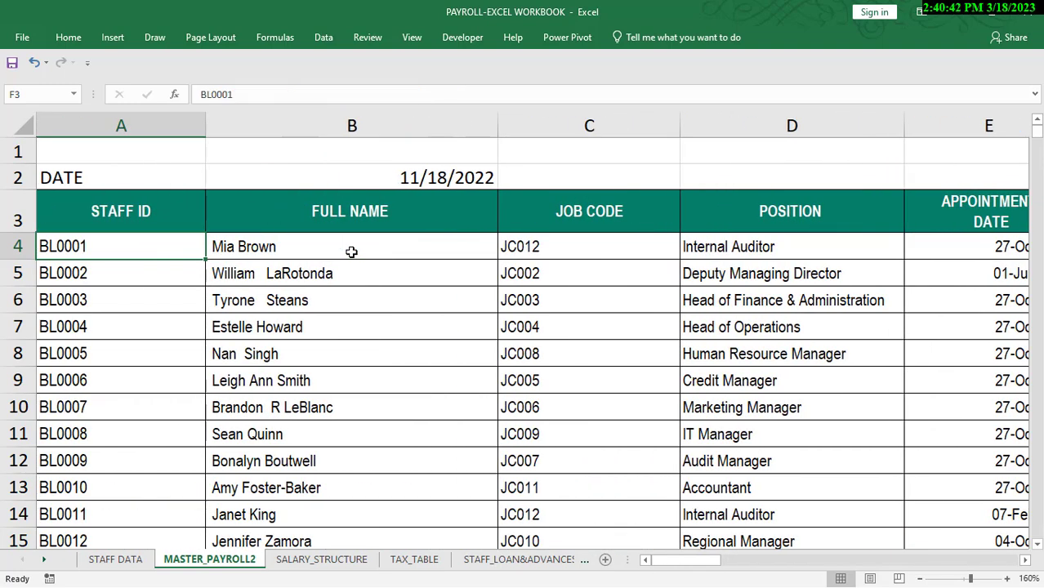
{"action": "key", "text": "Right"}
{"action": "key", "text": "Right"}
{"action": "key", "text": "Right"}
{"action": "key", "text": "Right"}
{"action": "key", "text": "Right"}
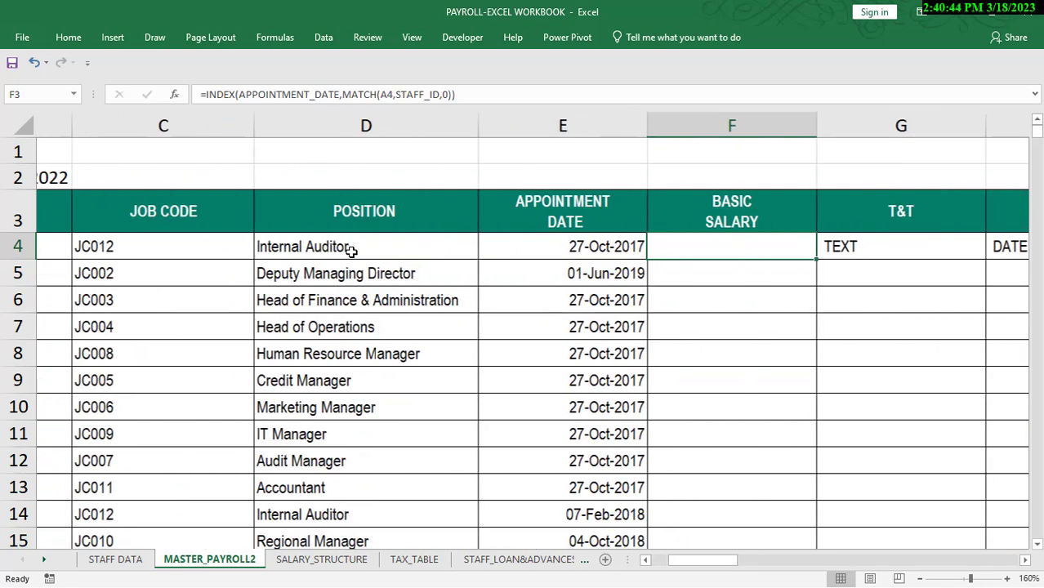
{"action": "key", "text": "Right"}
{"action": "key", "text": "Right"}
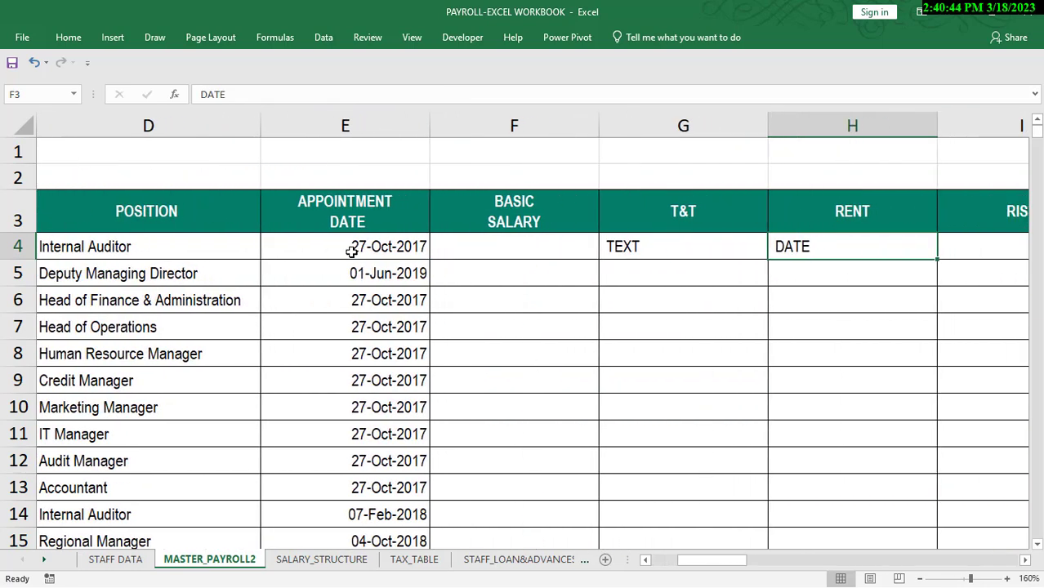
{"action": "left_click", "coordinate": [488, 245]}
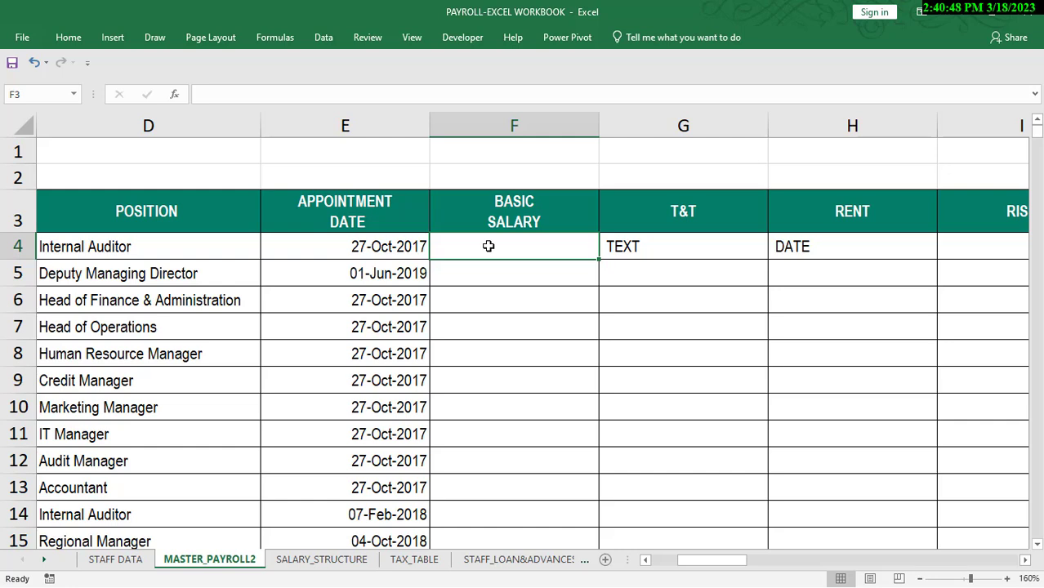
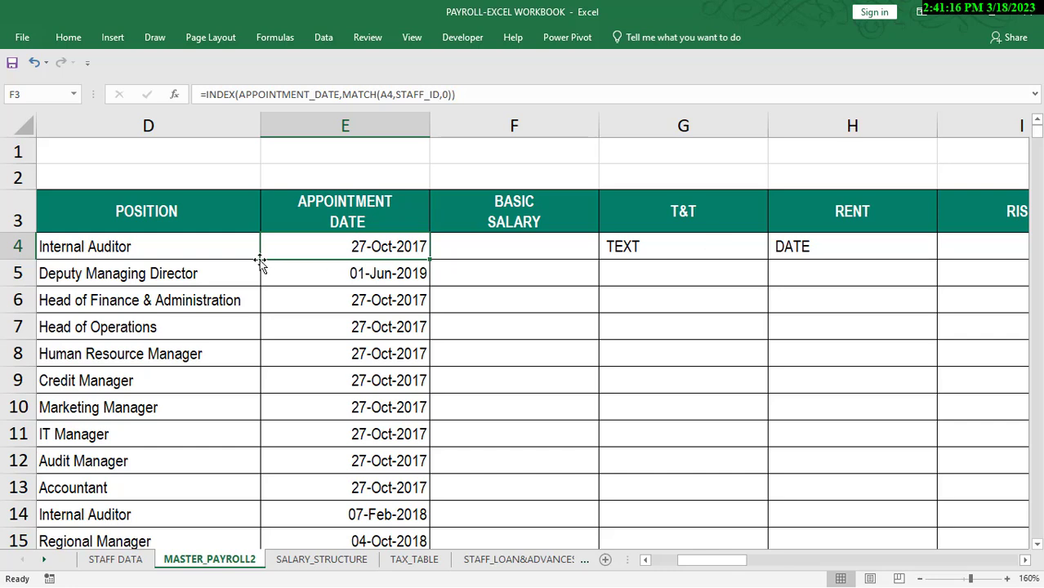
{"action": "left_click", "coordinate": [171, 250]}
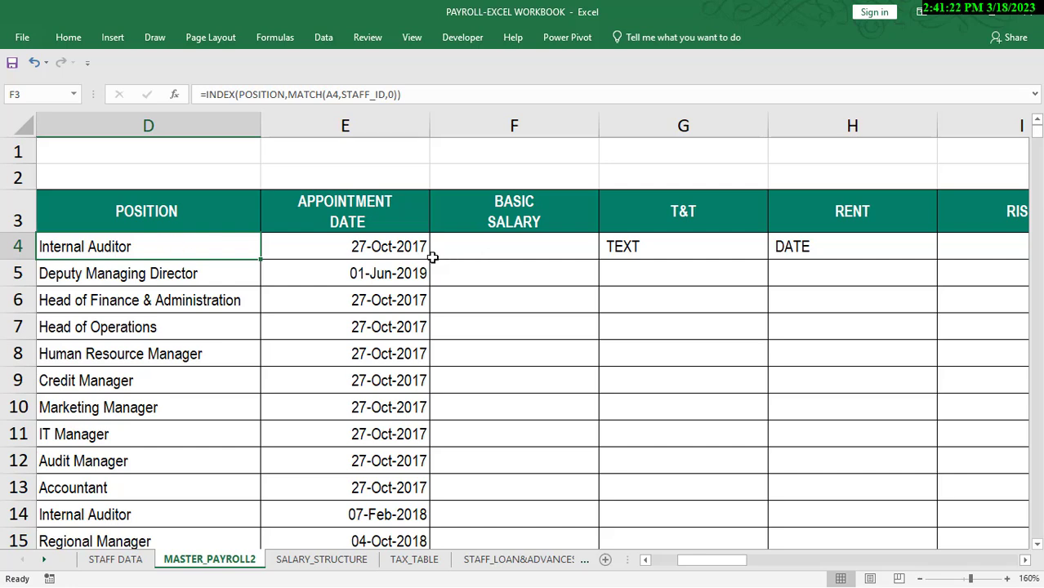
{"action": "left_click", "coordinate": [554, 249]}
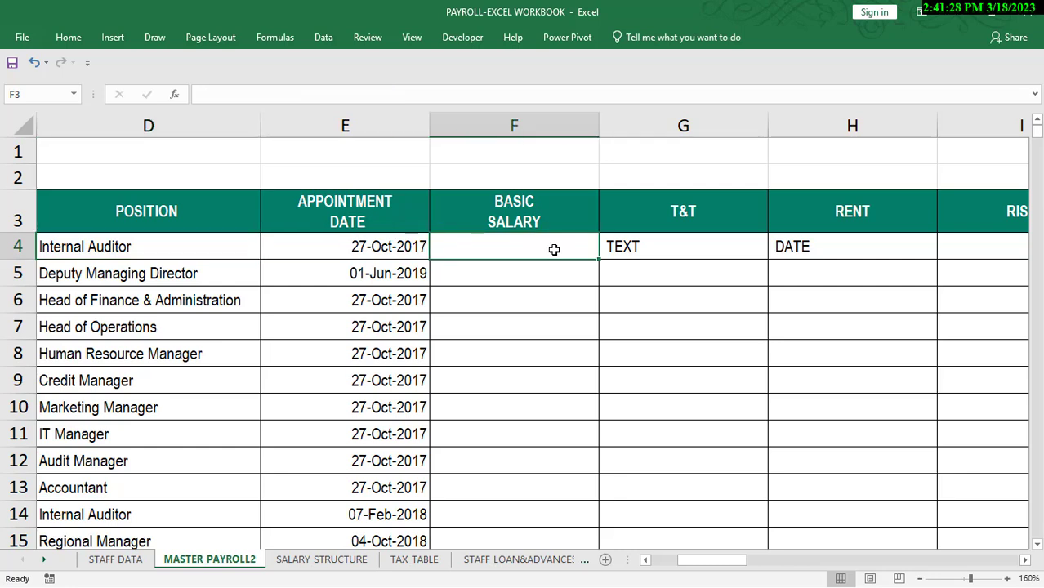
{"action": "type", "text": "="}
Replace the notes in the first employee's row with YES in G4 and NO in H4
{"action": "left_click", "coordinate": [659, 254]}
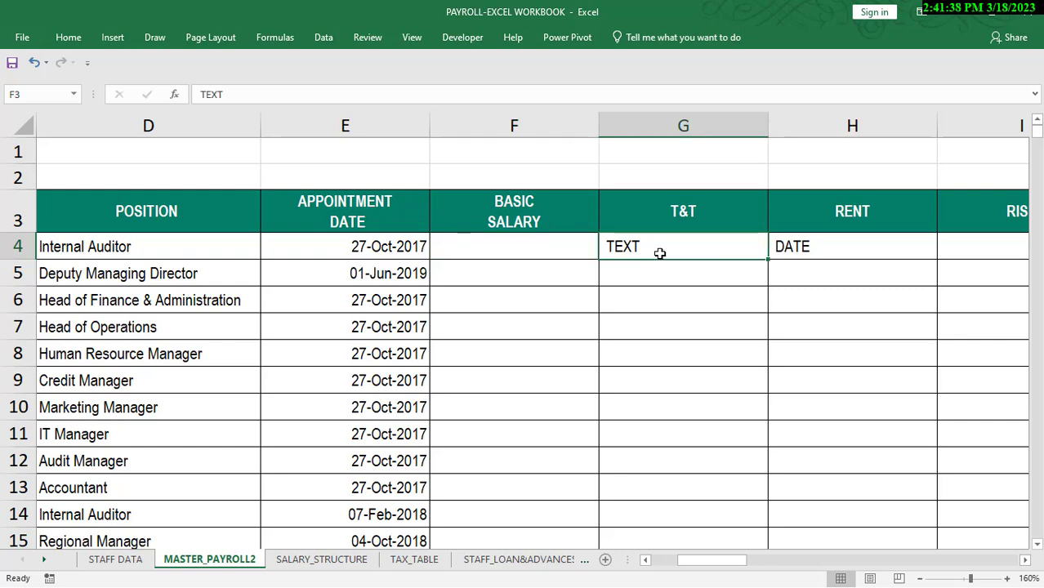
{"action": "type", "text": "YES"}
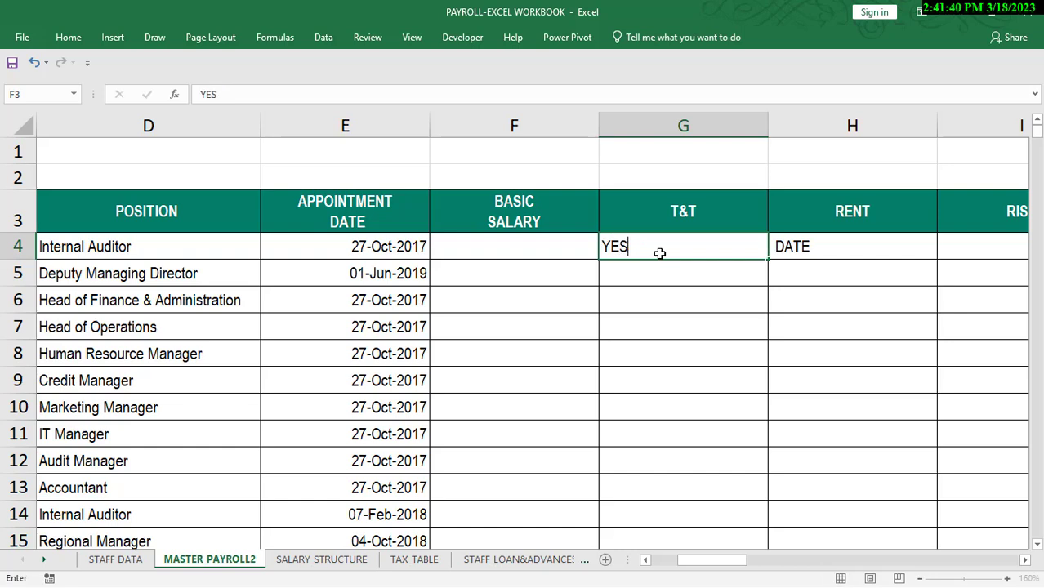
{"action": "key", "text": "Tab"}
{"action": "type", "text": "N"}
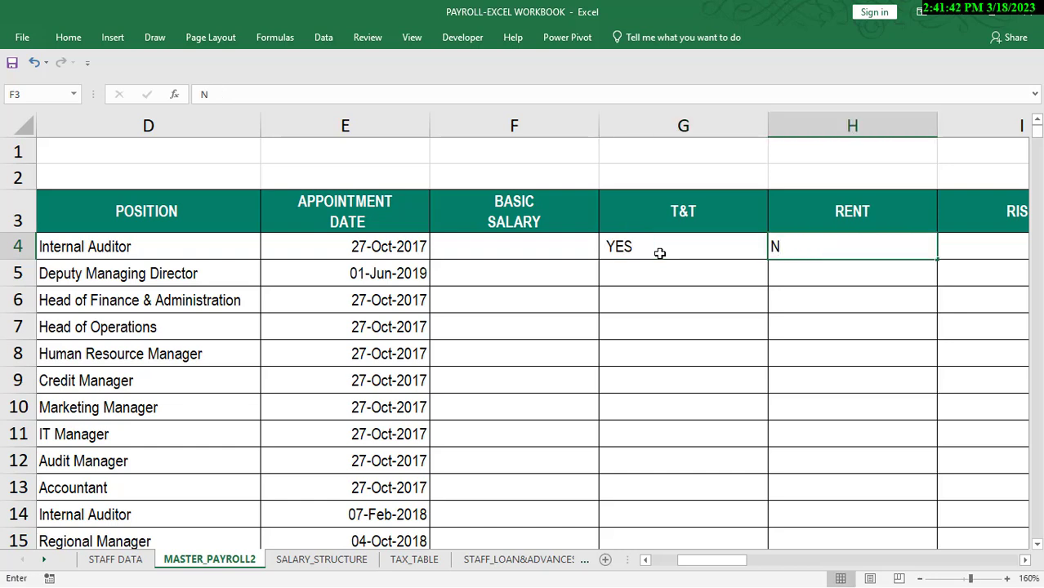
{"action": "type", "text": "O"}
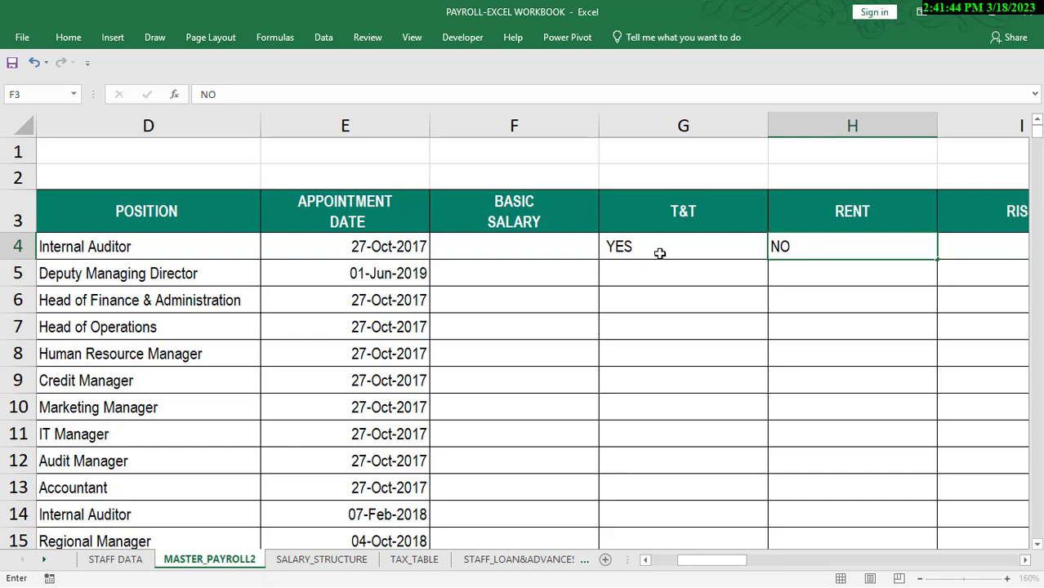
{"action": "key", "text": "Return"}
{"action": "left_click", "coordinate": [527, 256]}
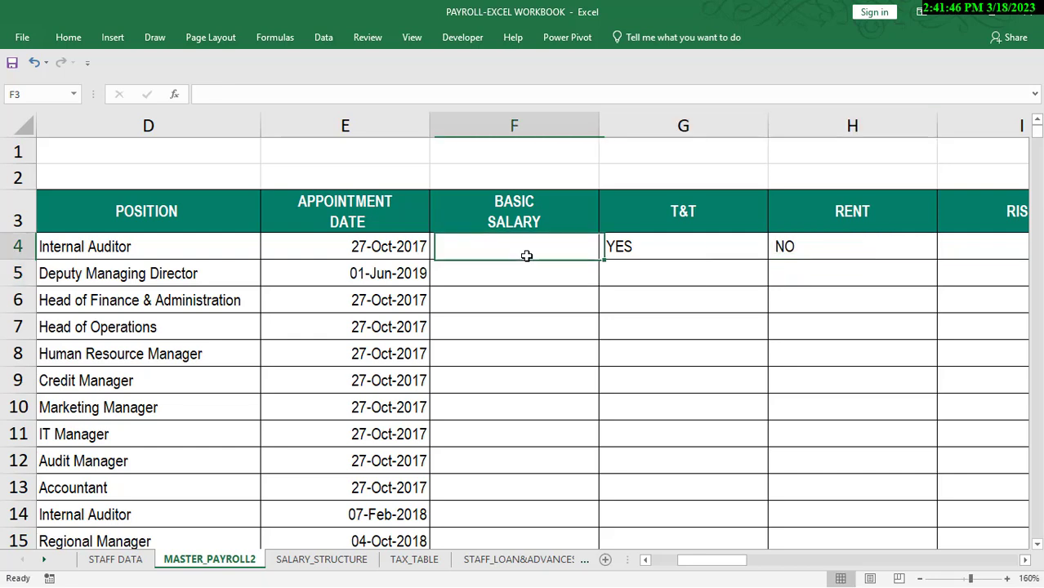
{"action": "left_click", "coordinate": [146, 249]}
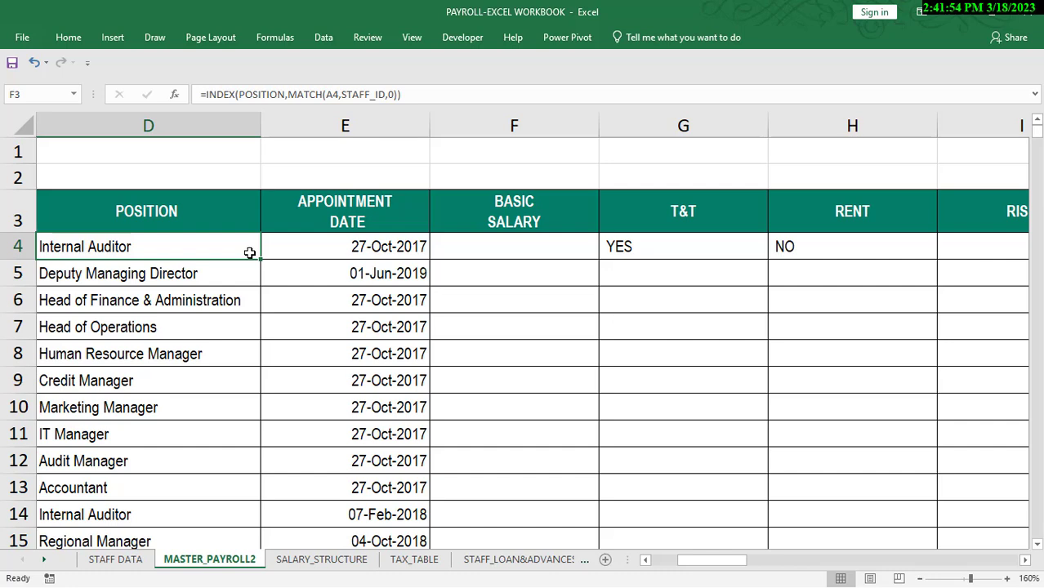
{"action": "left_click", "coordinate": [522, 246]}
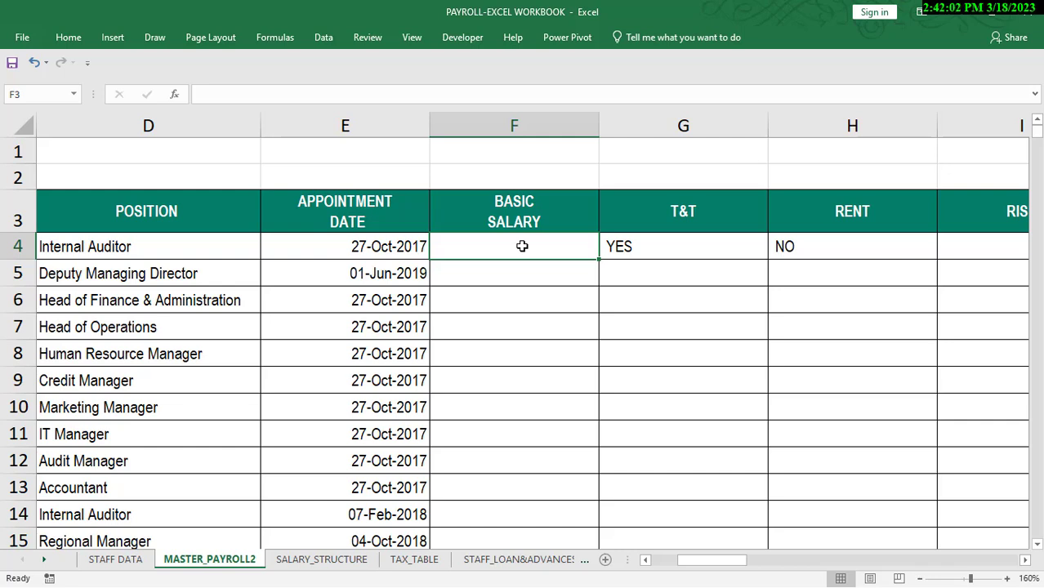
{"action": "type", "text": "="}
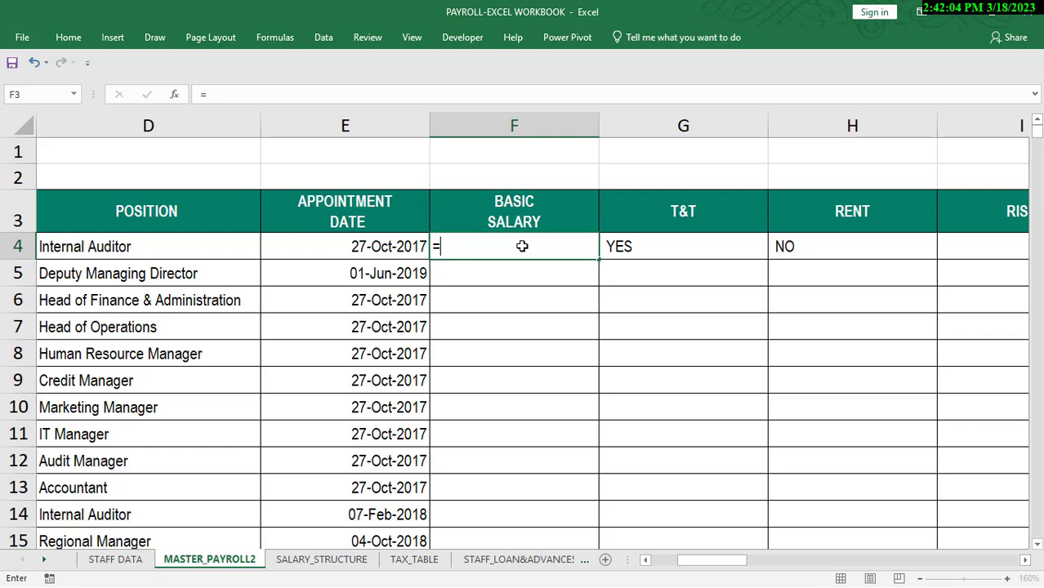
{"action": "type", "text": "IF "}
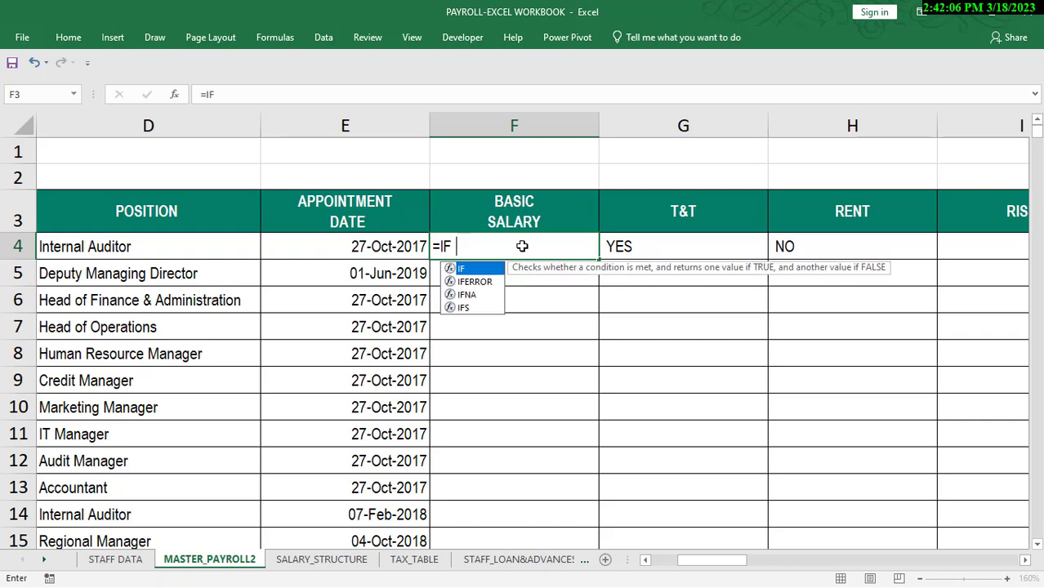
{"action": "type", "text": "("}
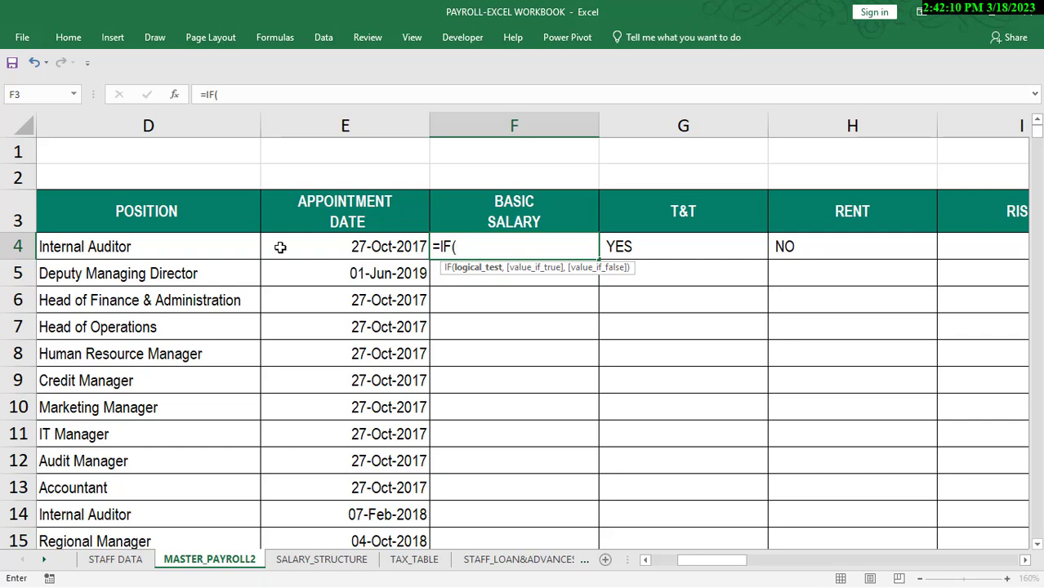
{"action": "left_click", "coordinate": [170, 248]}
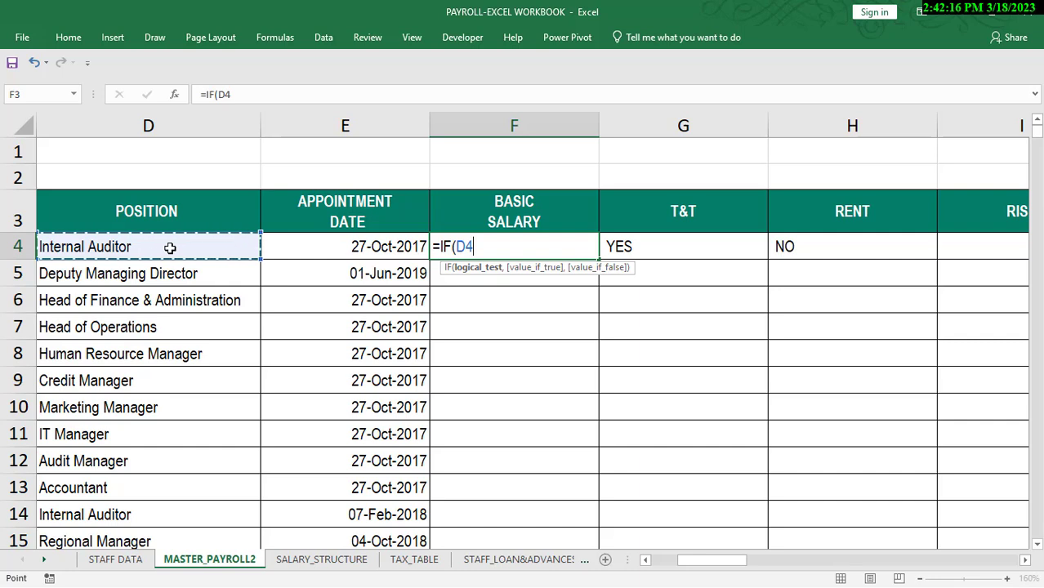
{"action": "type", "text": "+"}
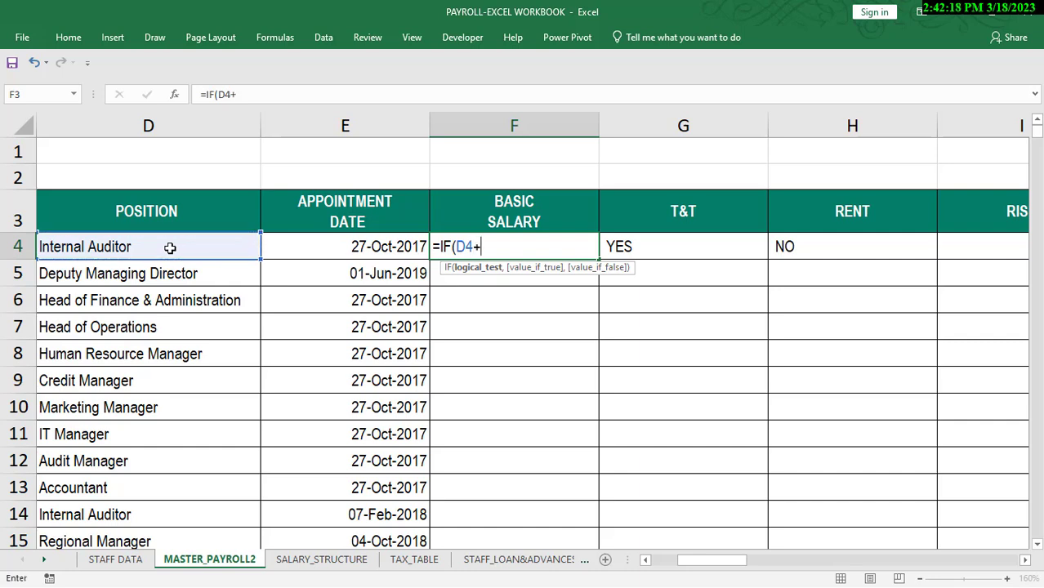
{"action": "key", "text": "BackSpace"}
{"action": "type", "text": "=\""}
{"action": "type", "text": "IN"}
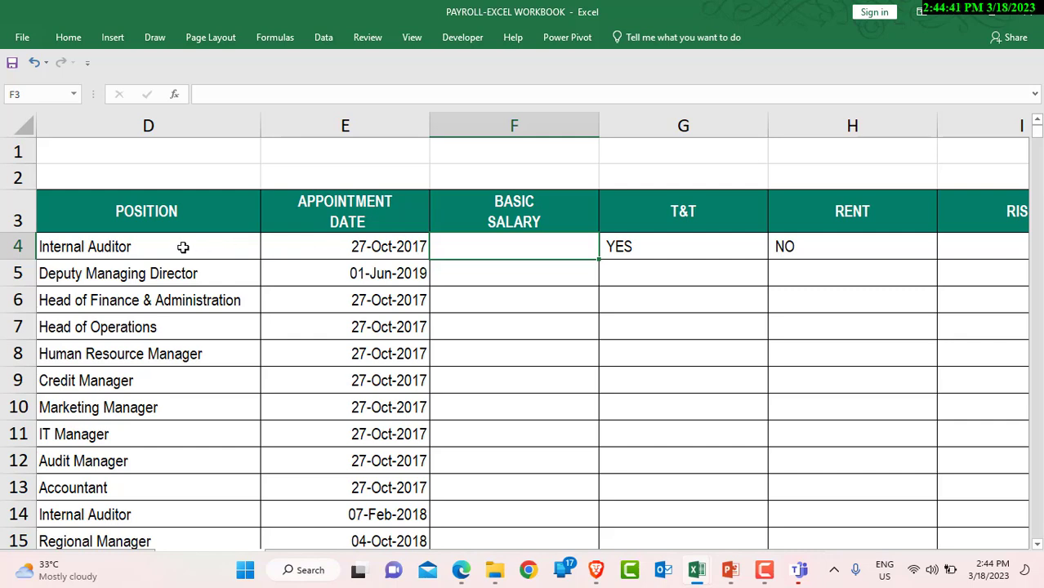
Start an IF formula in F4 under BASIC SALARY that tests whether D4 equals "Internal Auditor"
{"action": "left_click", "coordinate": [201, 247]}
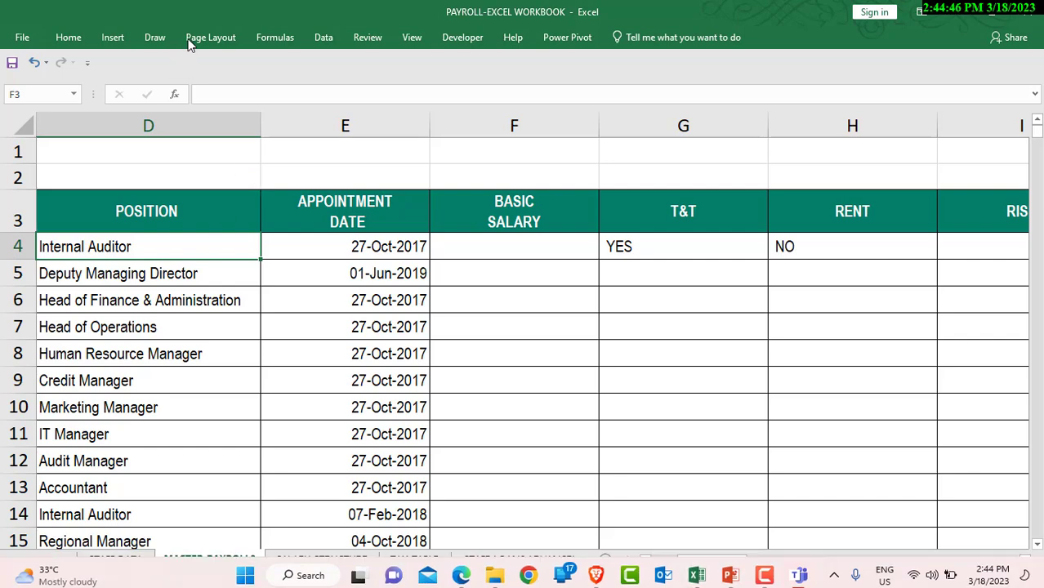
{"action": "left_click", "coordinate": [526, 248]}
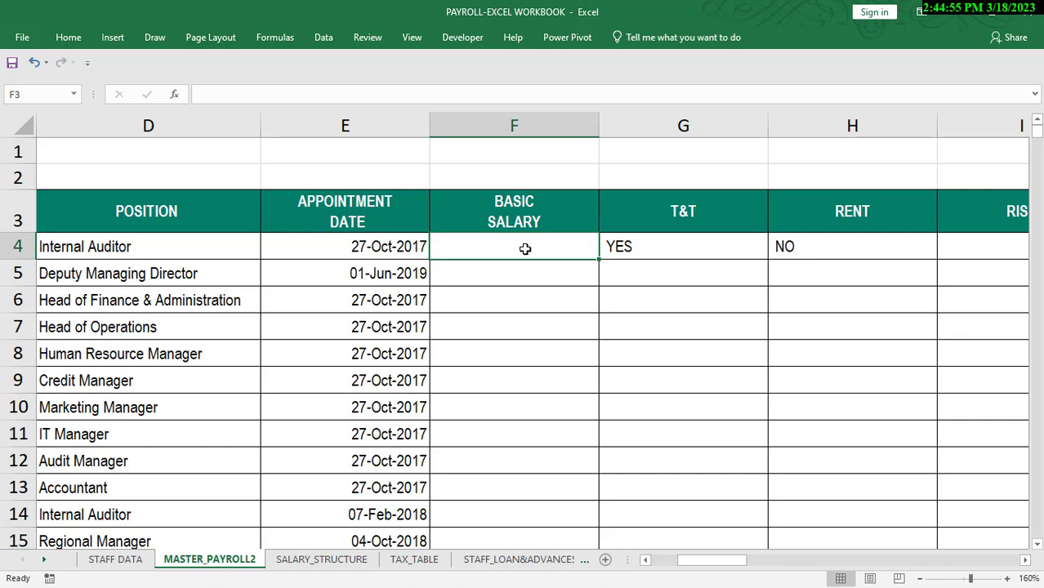
{"action": "type", "text": "=IF"}
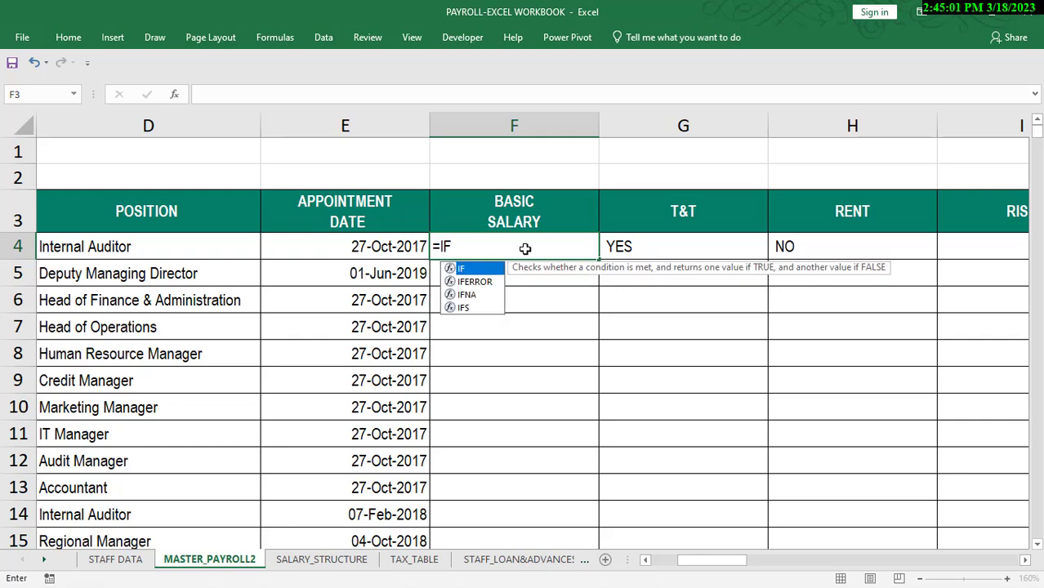
{"action": "type", "text": "("}
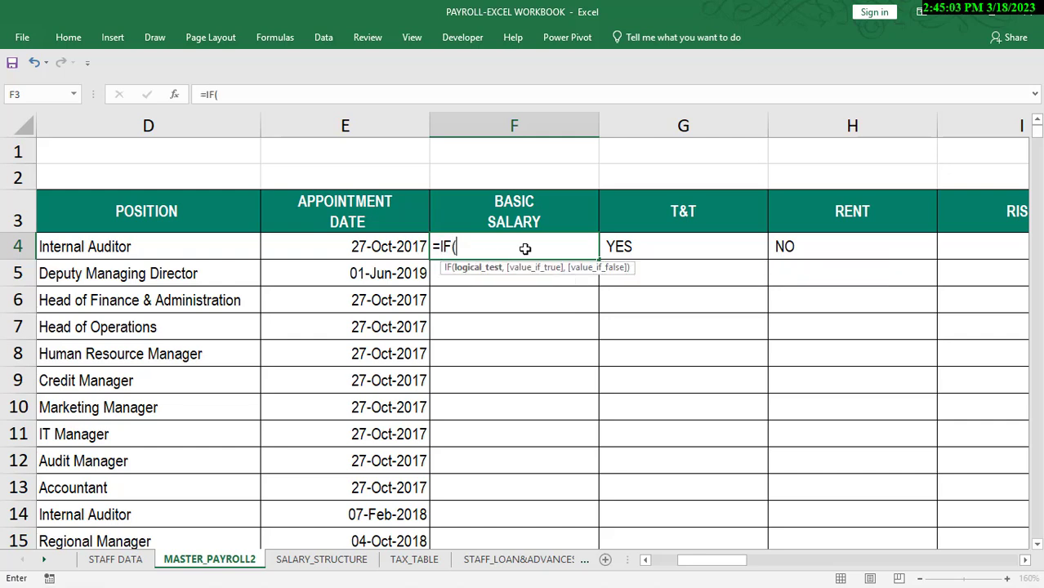
{"action": "left_click", "coordinate": [208, 250]}
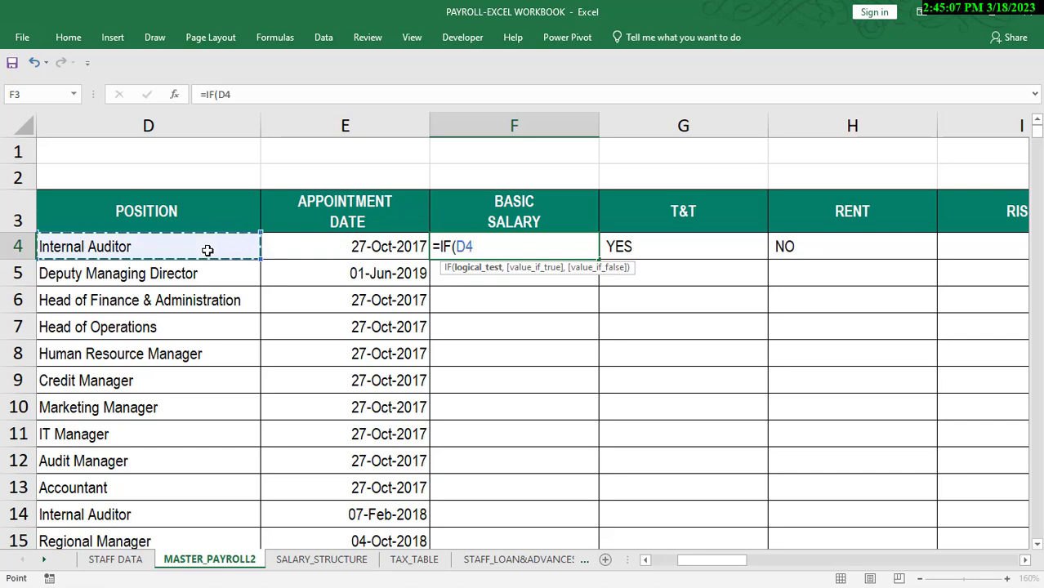
{"action": "type", "text": "="}
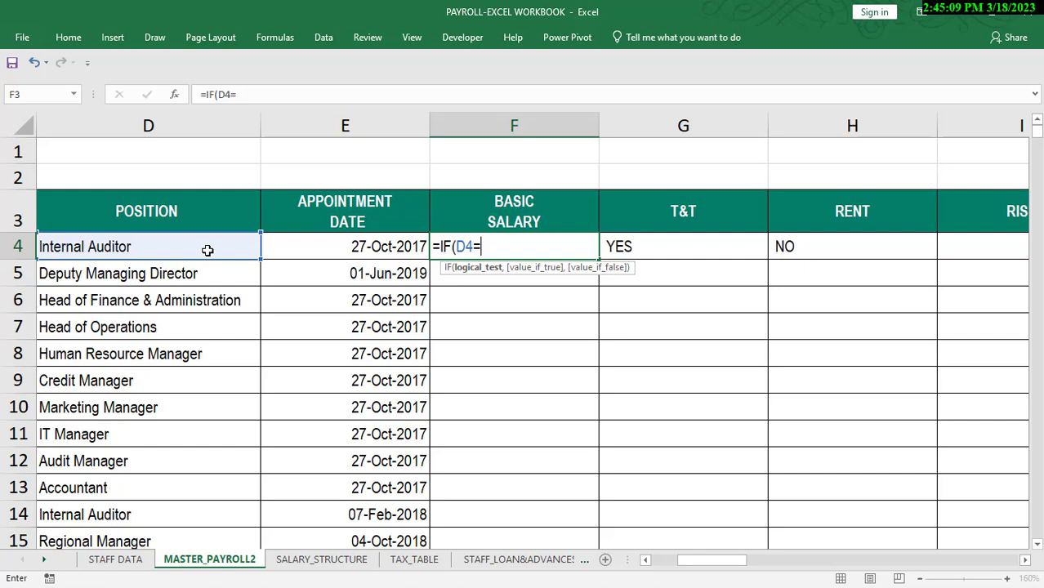
{"action": "type", "text": "\"IN"}
{"action": "key", "text": "BackSpace"}
{"action": "type", "text": "nternal"}
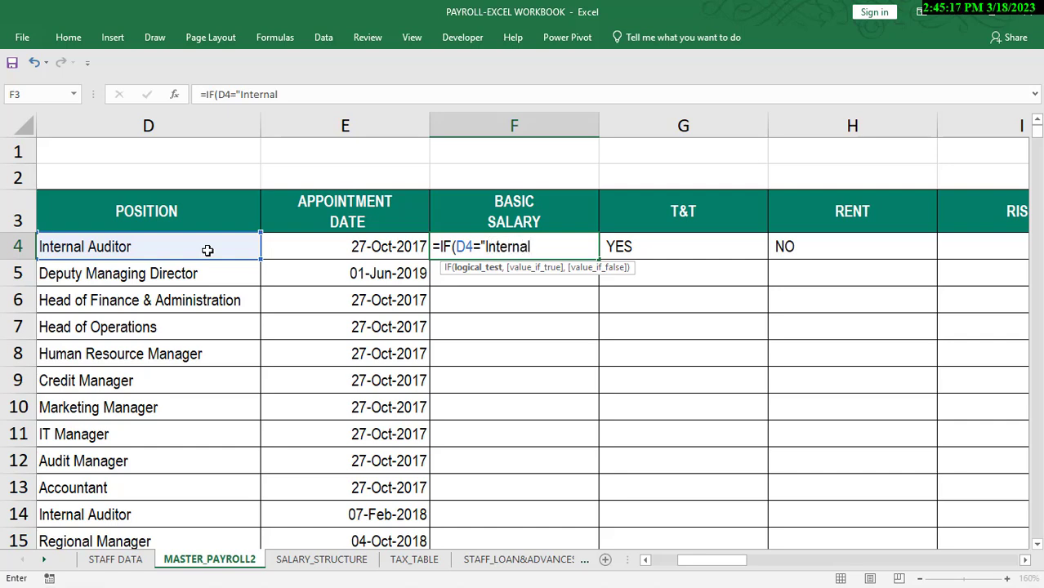
{"action": "type", "text": " Auditor\""}
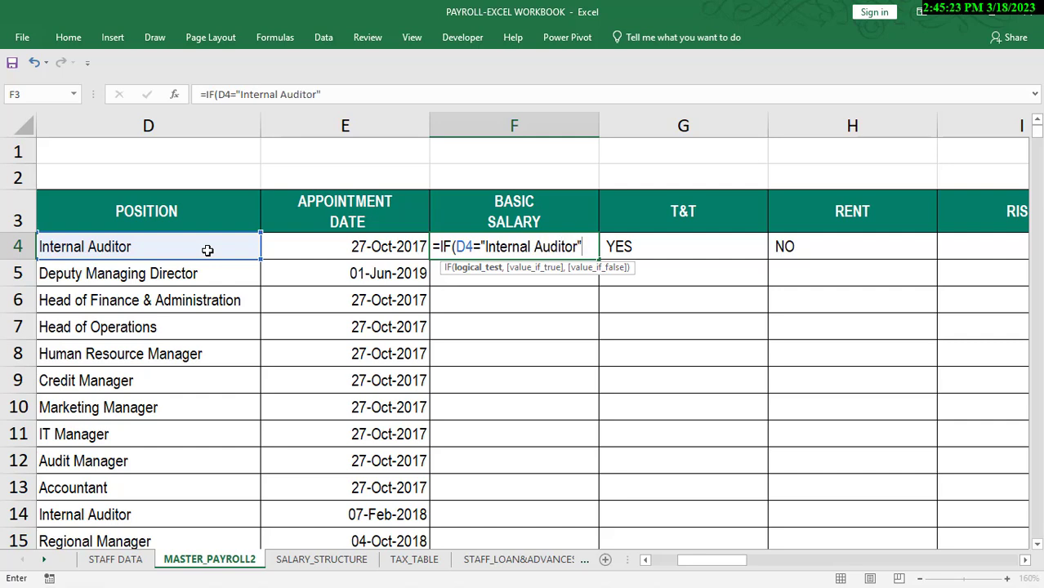
{"action": "type", "text": ","}
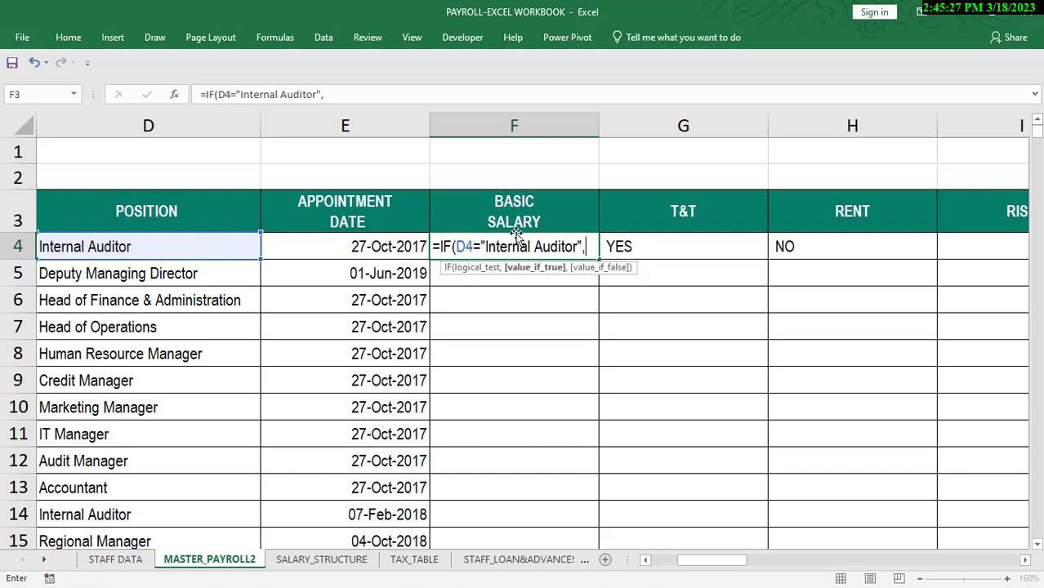
Complete the F4 formula so it returns "Yes" when the position matches and "No" otherwise
{"action": "type", "text": "\"Yes"}
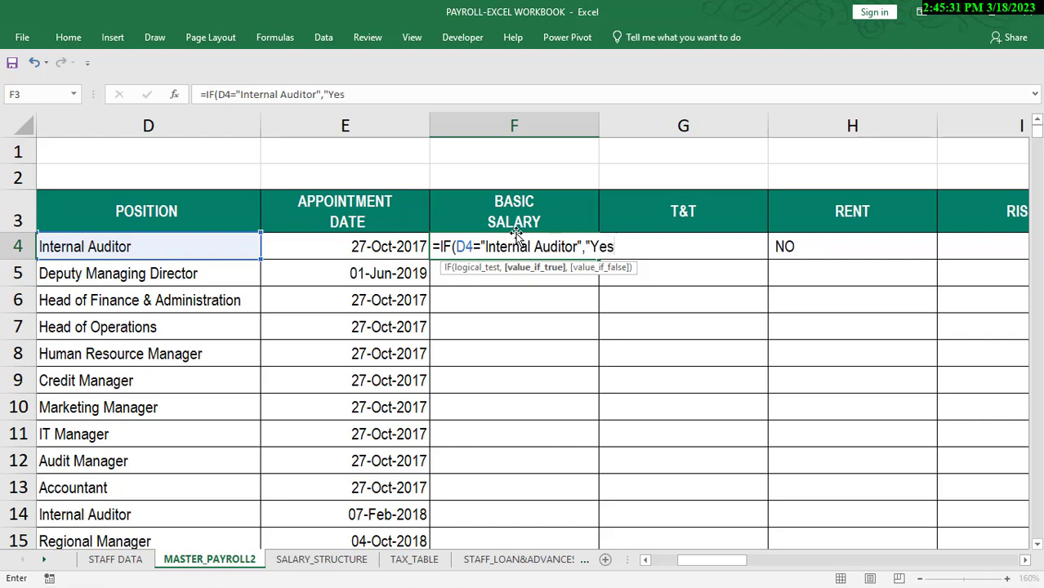
{"action": "type", "text": "\","}
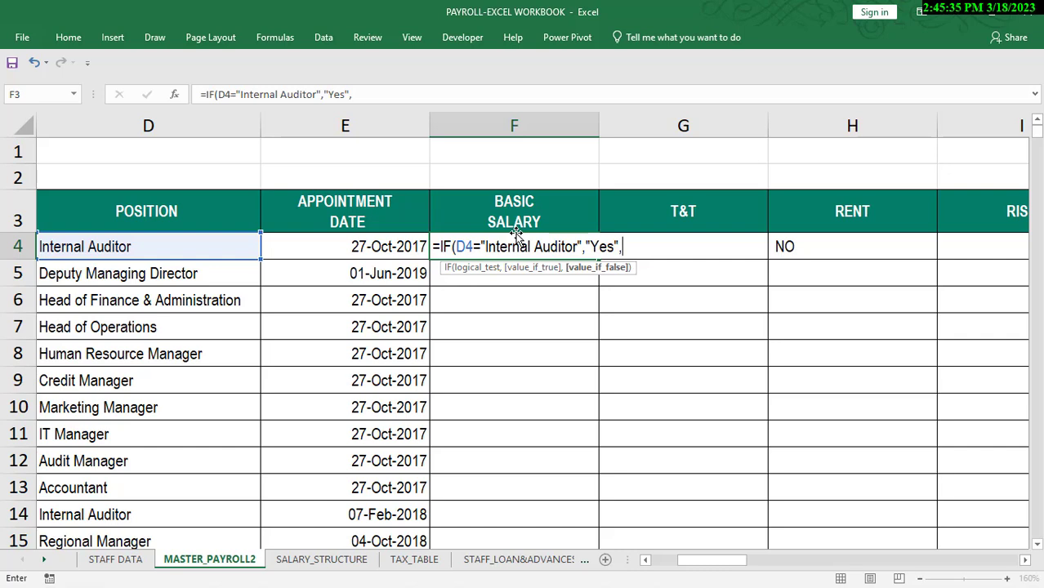
{"action": "type", "text": "N"}
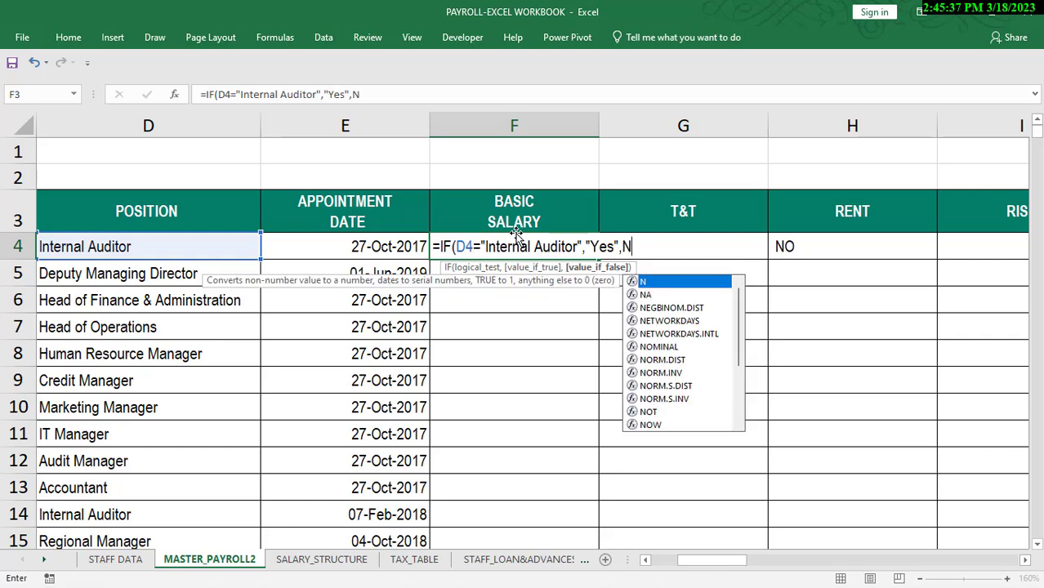
{"action": "key", "text": "BackSpace"}
{"action": "type", "text": "\""}
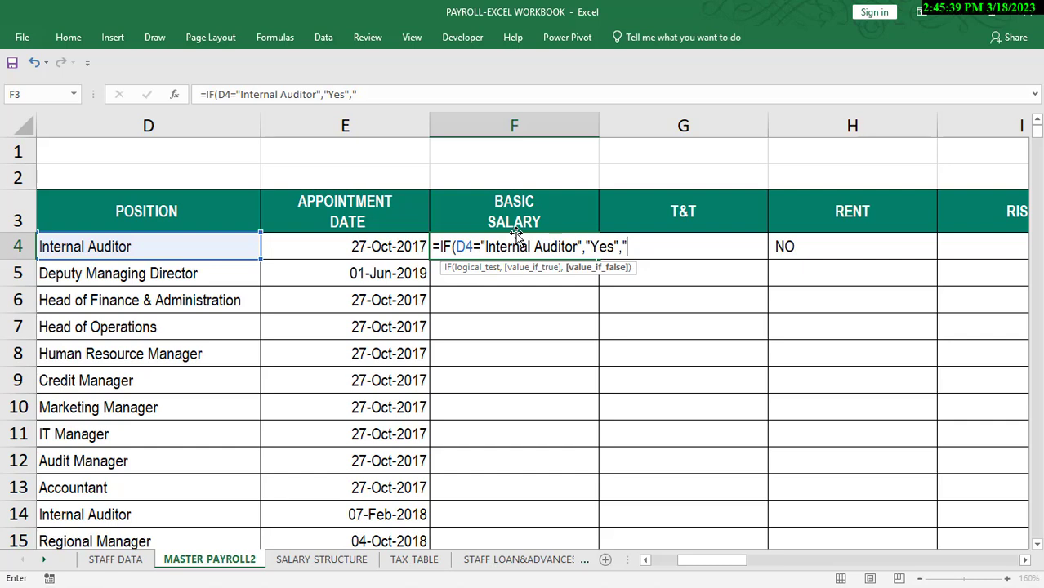
{"action": "type", "text": "No\")"}
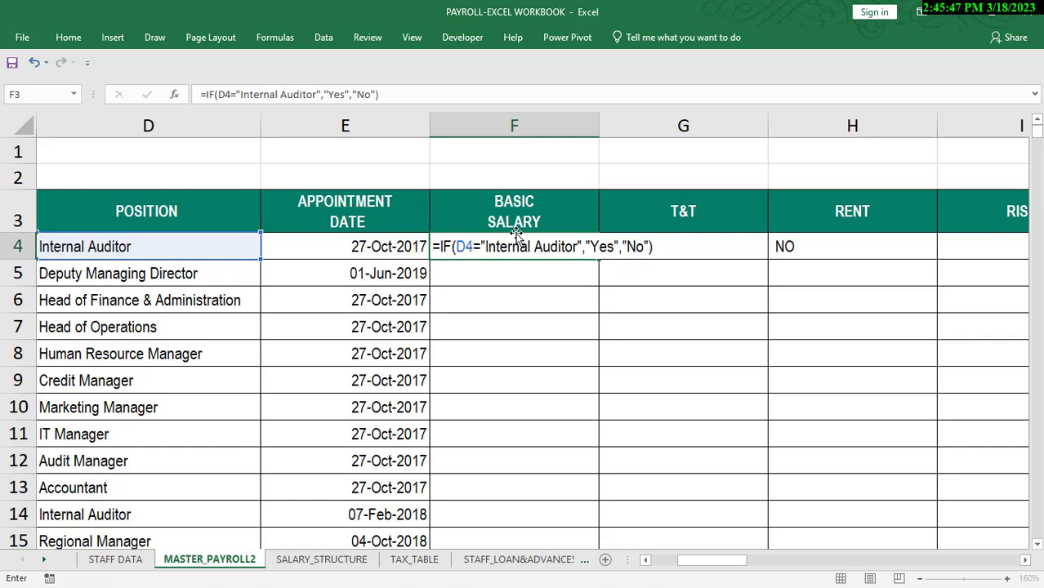
{"action": "left_click", "coordinate": [508, 245]}
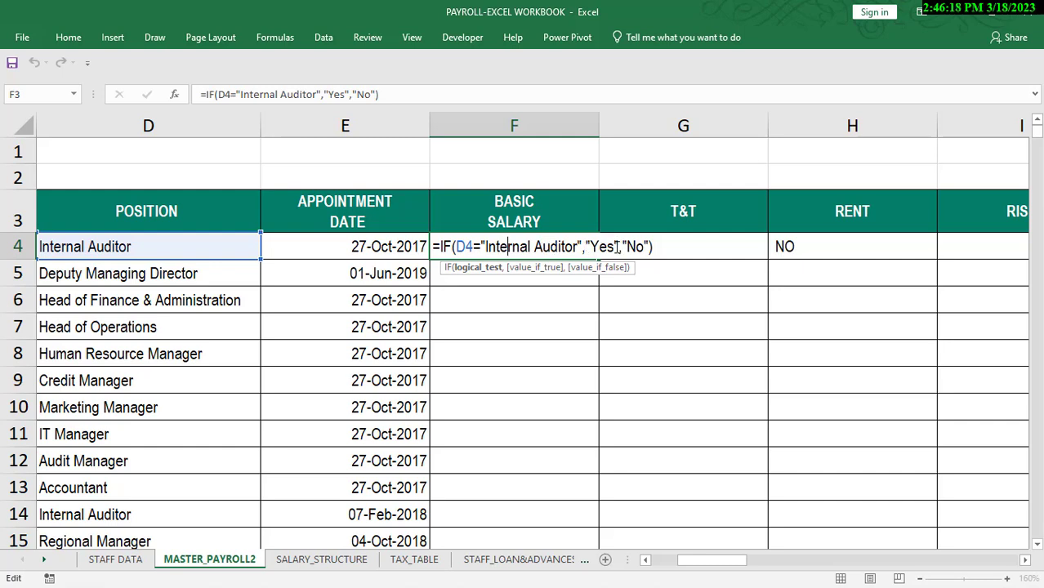
{"action": "key", "text": "Return"}
{"action": "left_click", "coordinate": [487, 246]}
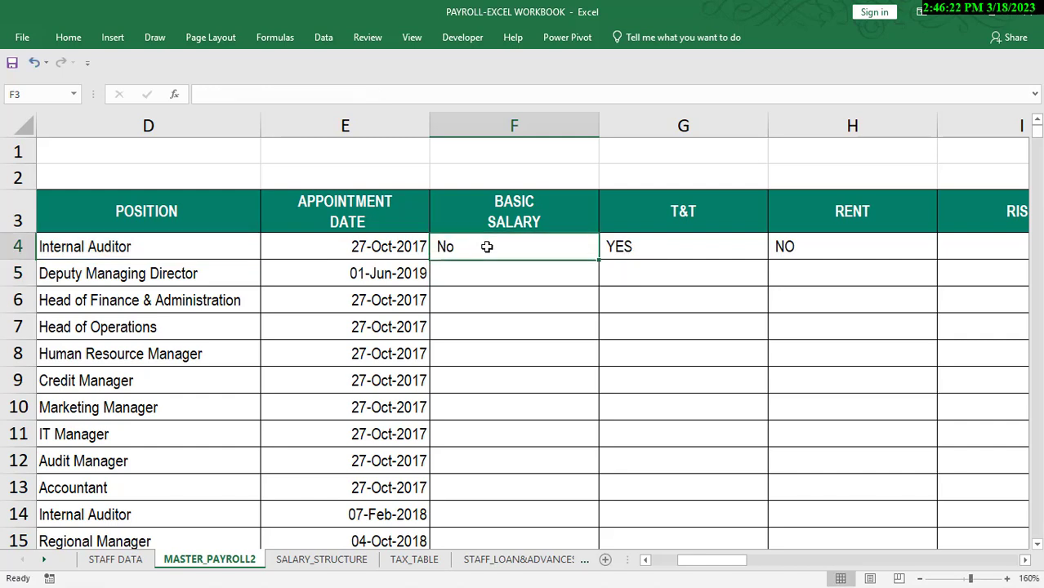
Replace the POSITION formula in D4 with the plain text Internal Auditor
{"action": "mouse_move", "coordinate": [643, 568]}
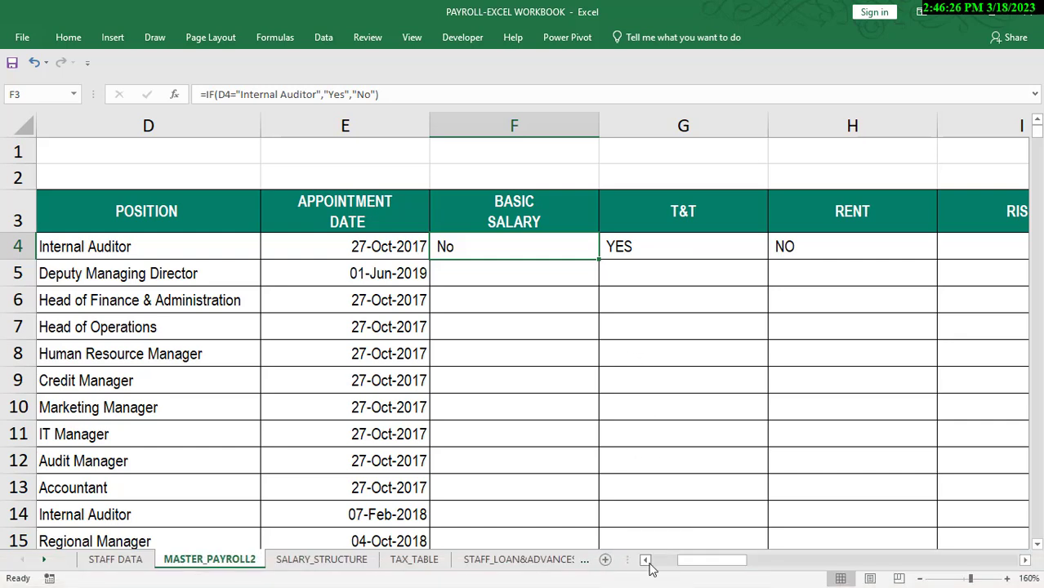
{"action": "left_click", "coordinate": [645, 560]}
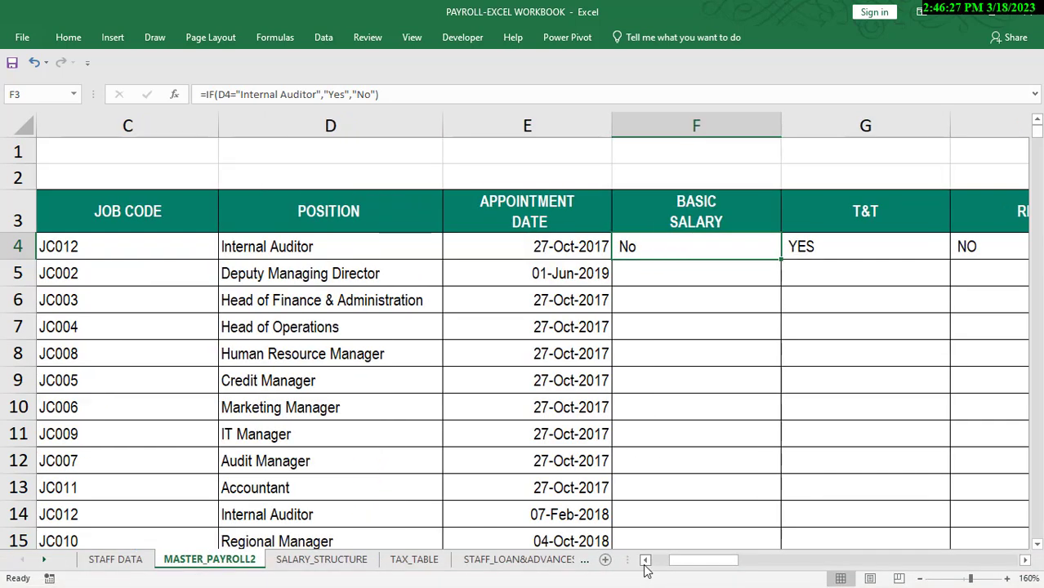
{"action": "left_click", "coordinate": [308, 246]}
{"action": "double_click", "coordinate": [309, 247]}
{"action": "key", "text": "F9"}
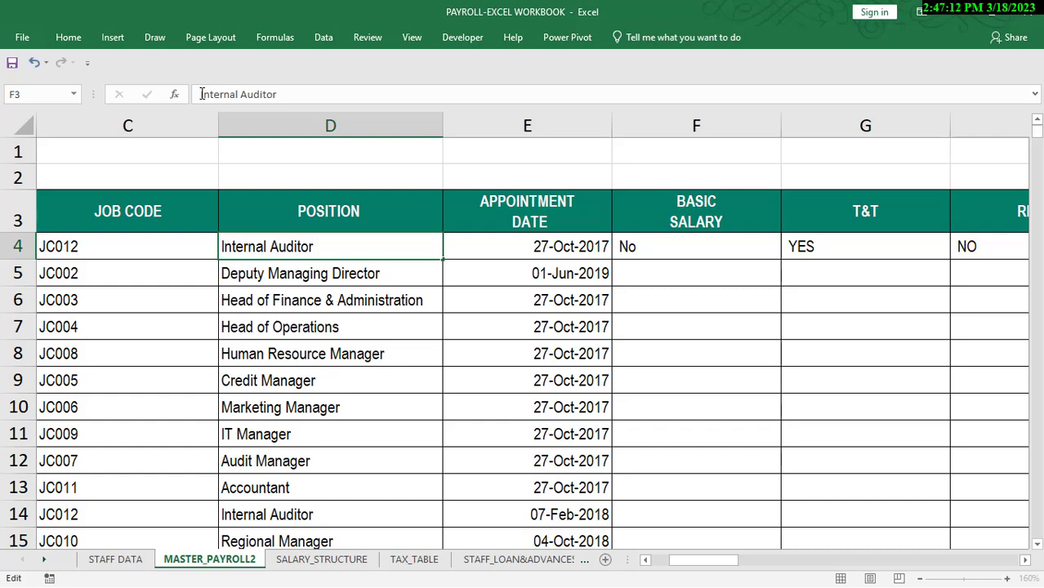
{"action": "key", "text": "Return"}
Remove the trailing space from Internal Auditor in D4 and review the IF formula and its result in F4
{"action": "left_click", "coordinate": [322, 253]}
{"action": "double_click", "coordinate": [322, 255]}
{"action": "left_click", "coordinate": [322, 255]}
{"action": "key", "text": "Return"}
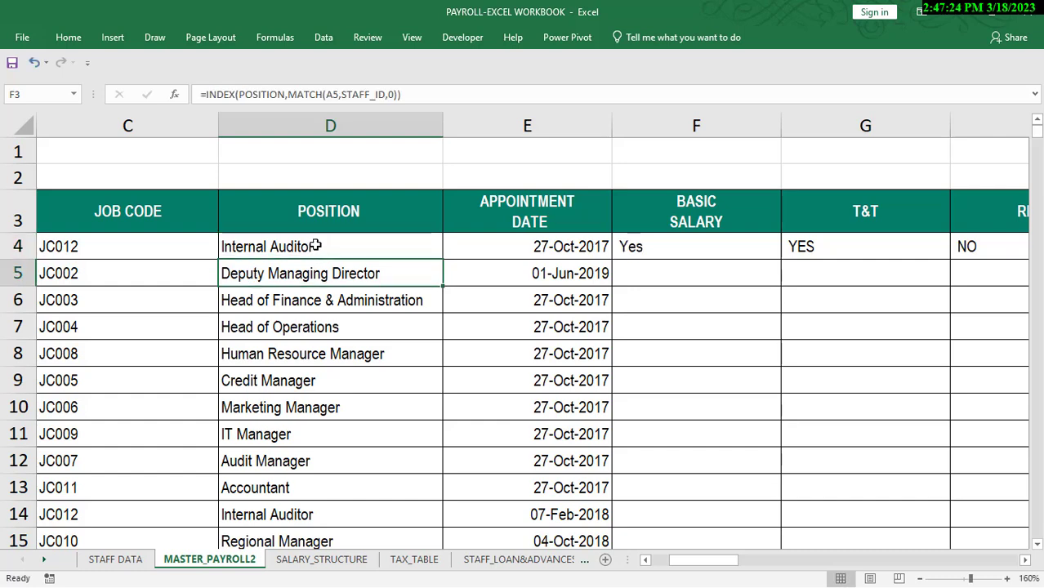
{"action": "left_click", "coordinate": [315, 246]}
{"action": "double_click", "coordinate": [657, 246]}
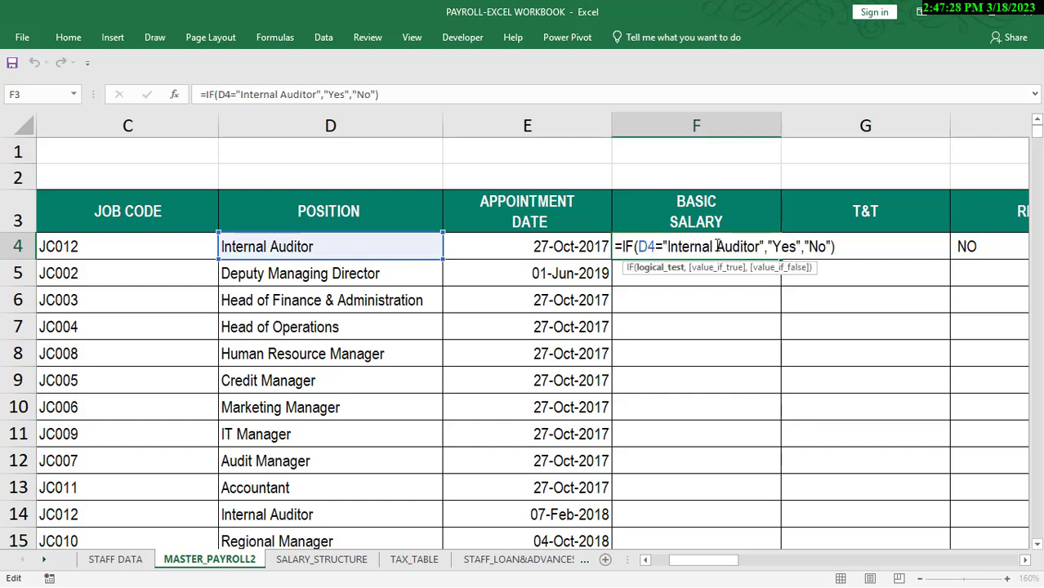
{"action": "key", "text": "Return"}
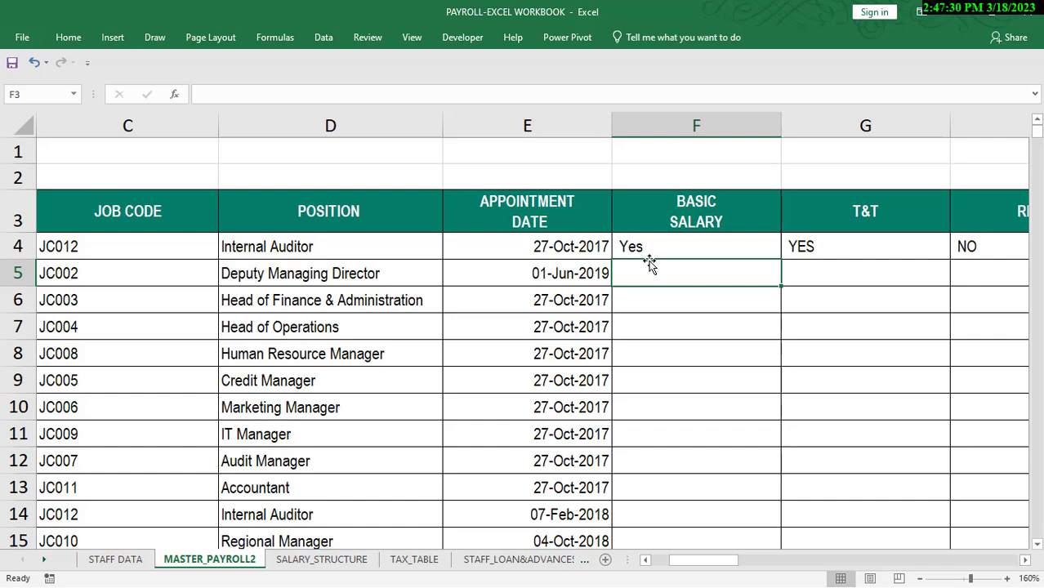
{"action": "left_click", "coordinate": [680, 245]}
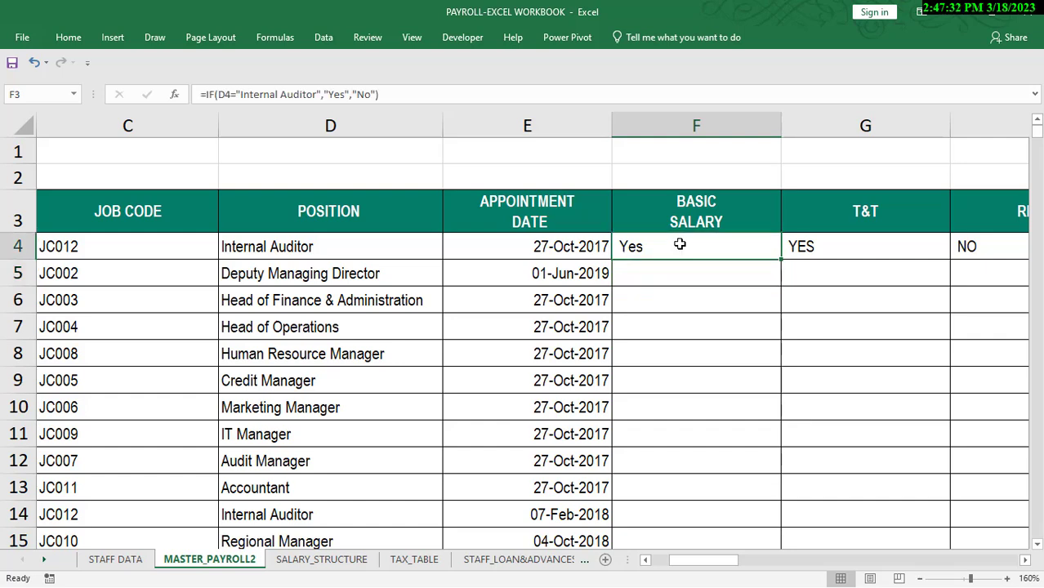
Add a trailing space to Internal Auditor in D4 and to the comparison text in F4's IF formula, then recheck that formula
{"action": "double_click", "coordinate": [325, 250]}
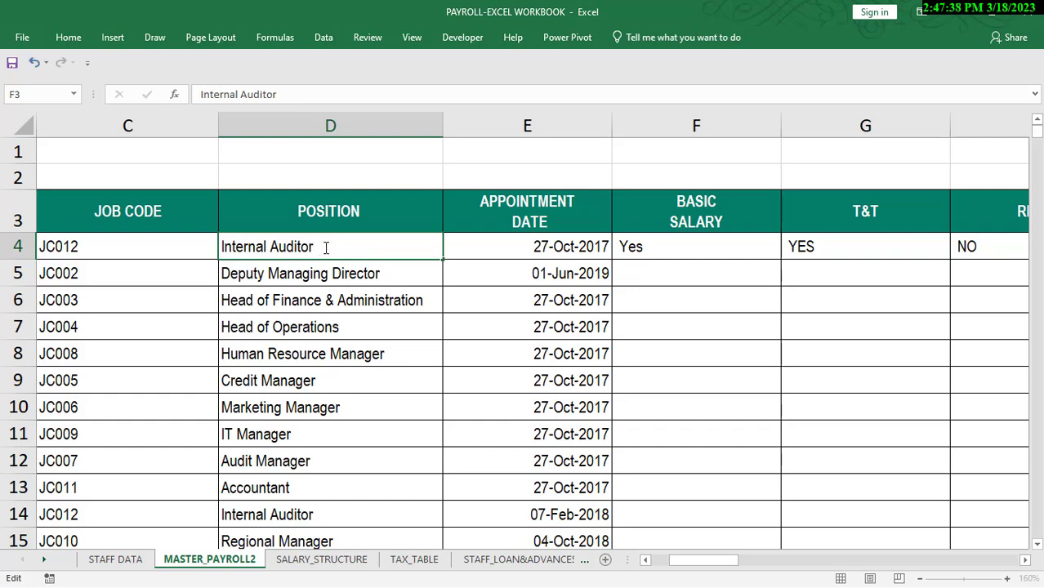
{"action": "key", "text": "Return"}
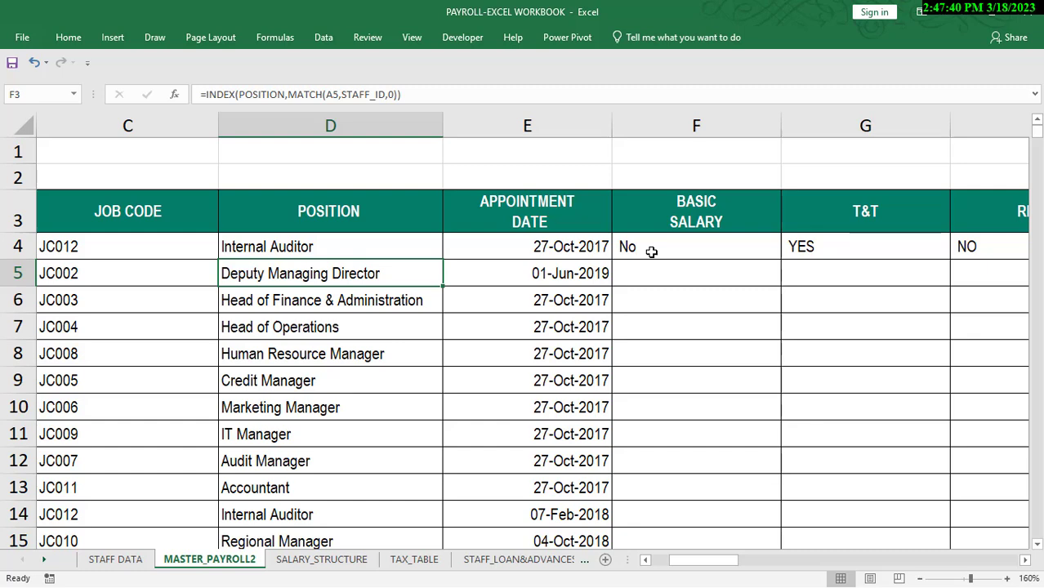
{"action": "double_click", "coordinate": [651, 252]}
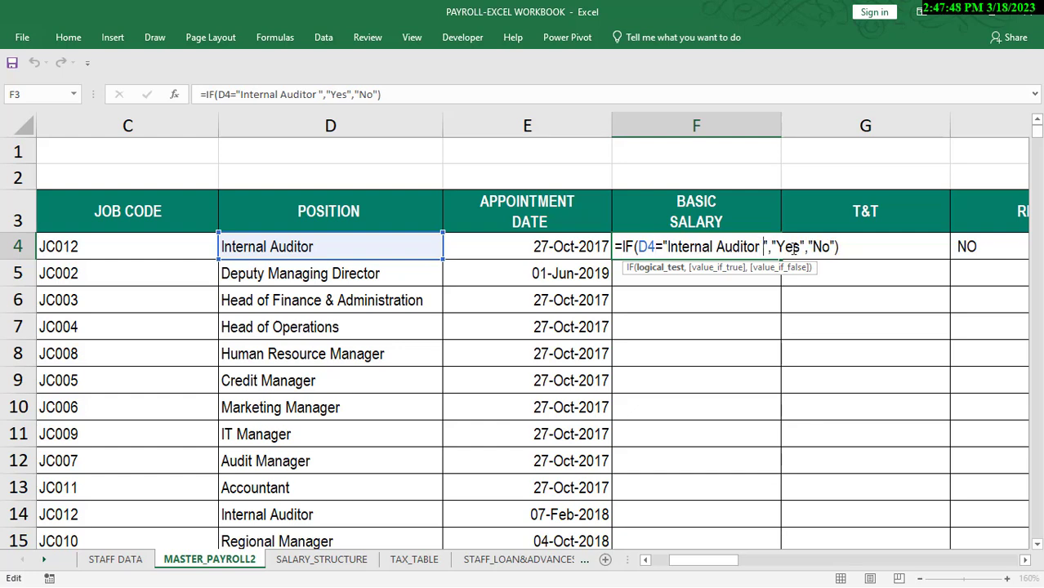
{"action": "key", "text": "Return"}
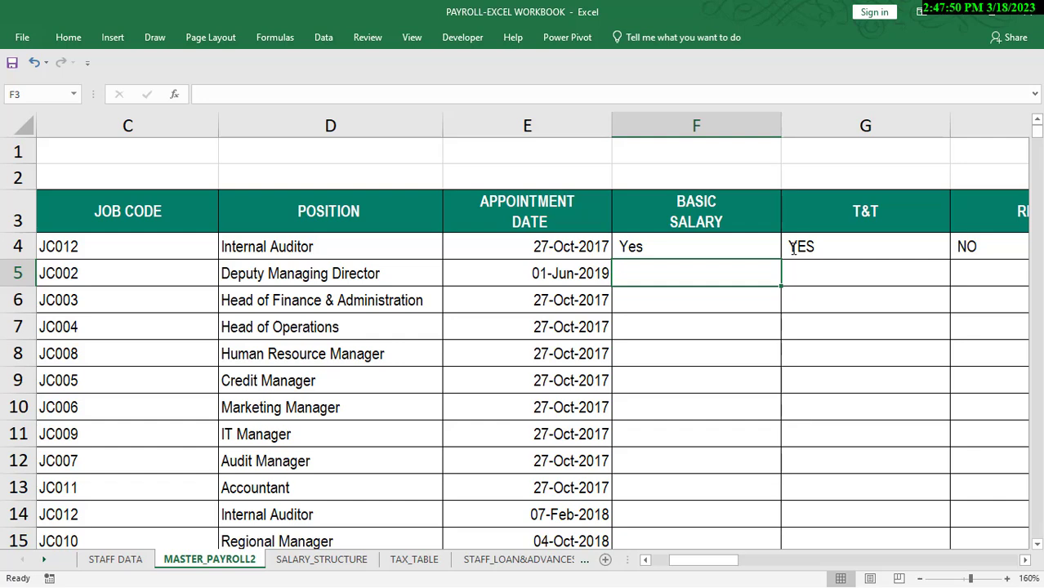
{"action": "double_click", "coordinate": [710, 246]}
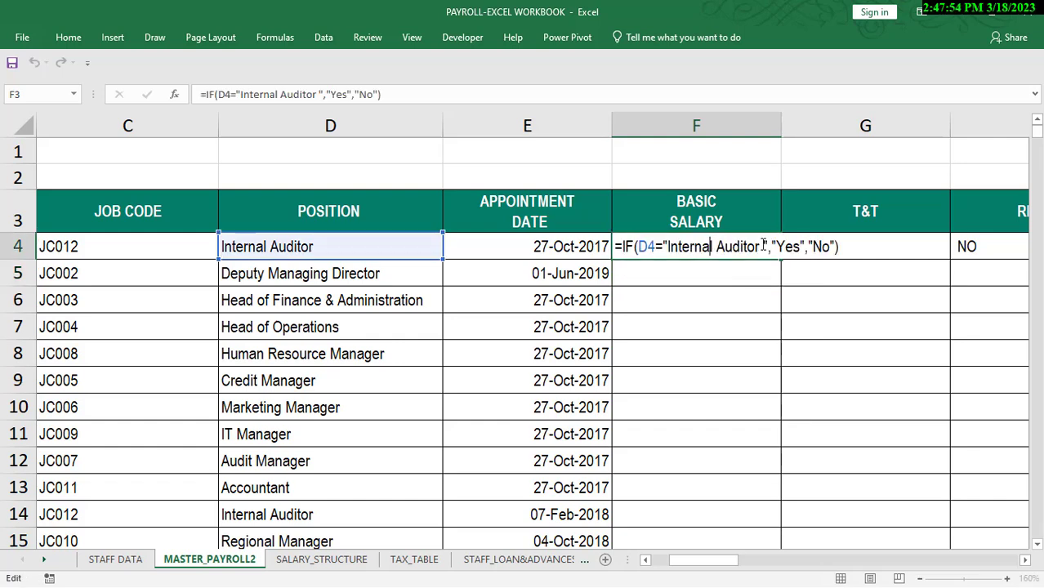
{"action": "key", "text": "Return"}
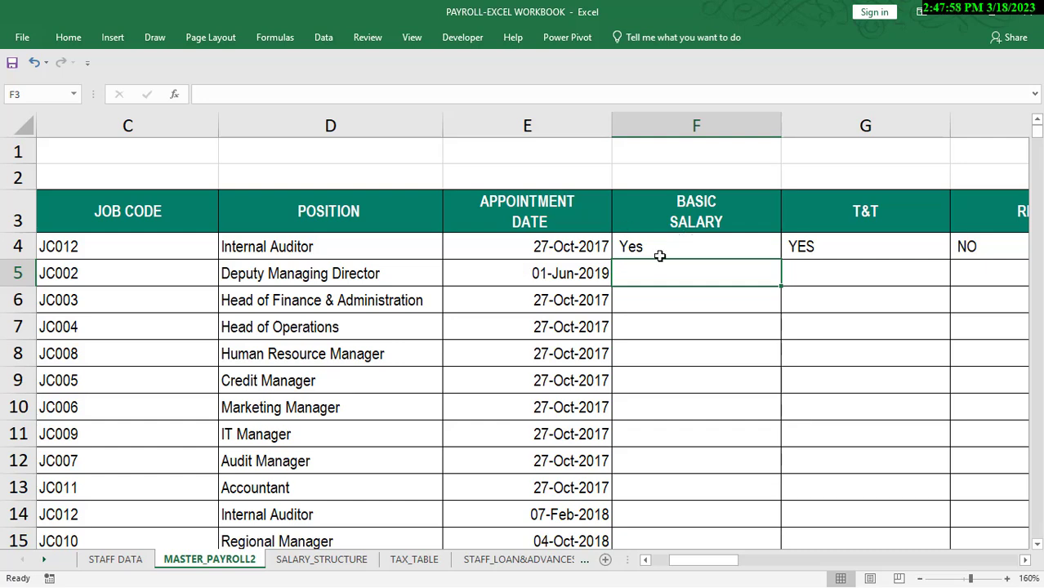
{"action": "double_click", "coordinate": [659, 242]}
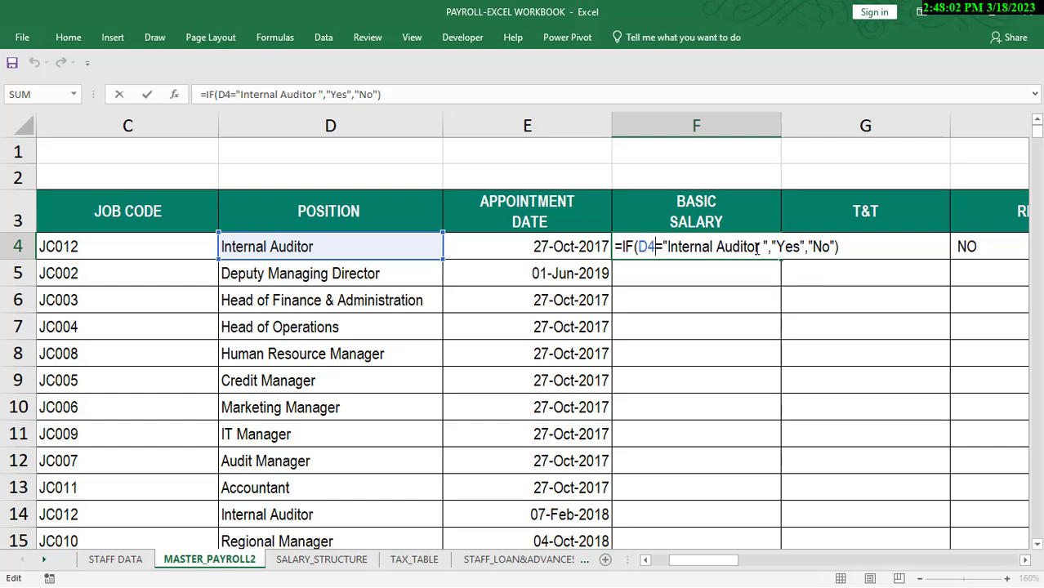
{"action": "key", "text": "Return"}
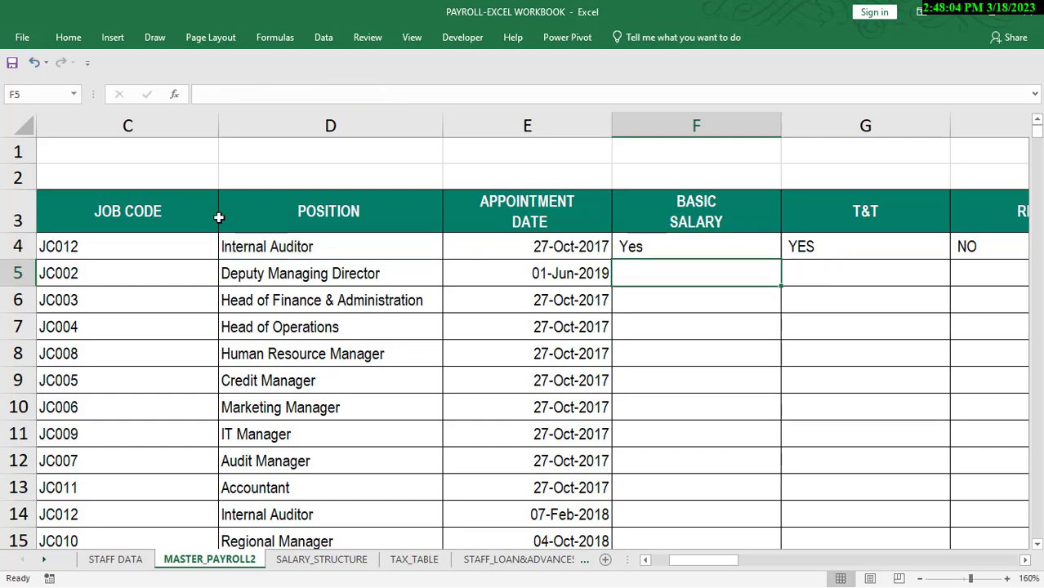
Shorten the position text in D4 to Internal Audit
{"action": "left_click", "coordinate": [302, 254]}
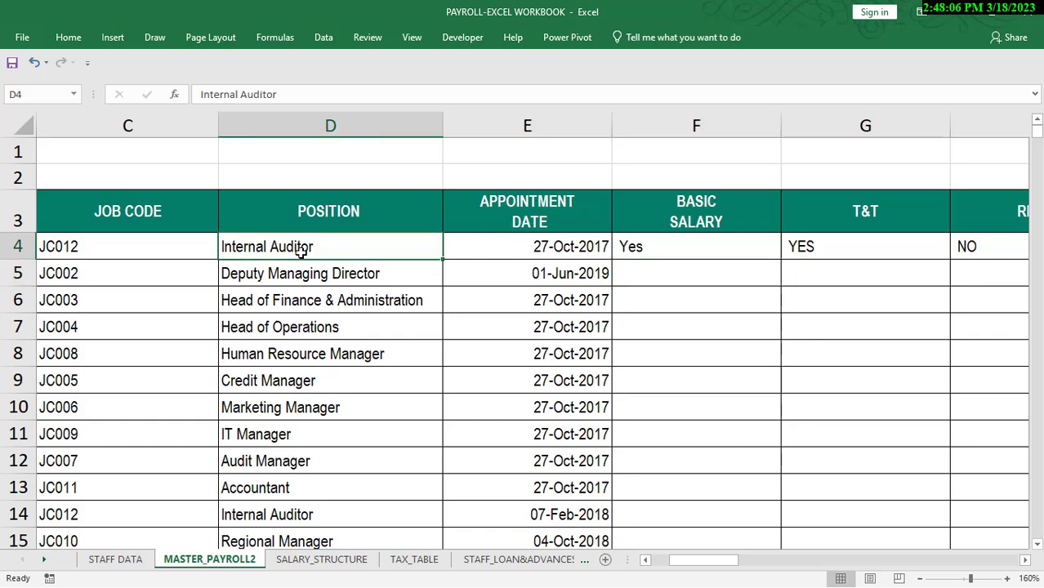
{"action": "double_click", "coordinate": [325, 249]}
{"action": "key", "text": "BackSpace"}
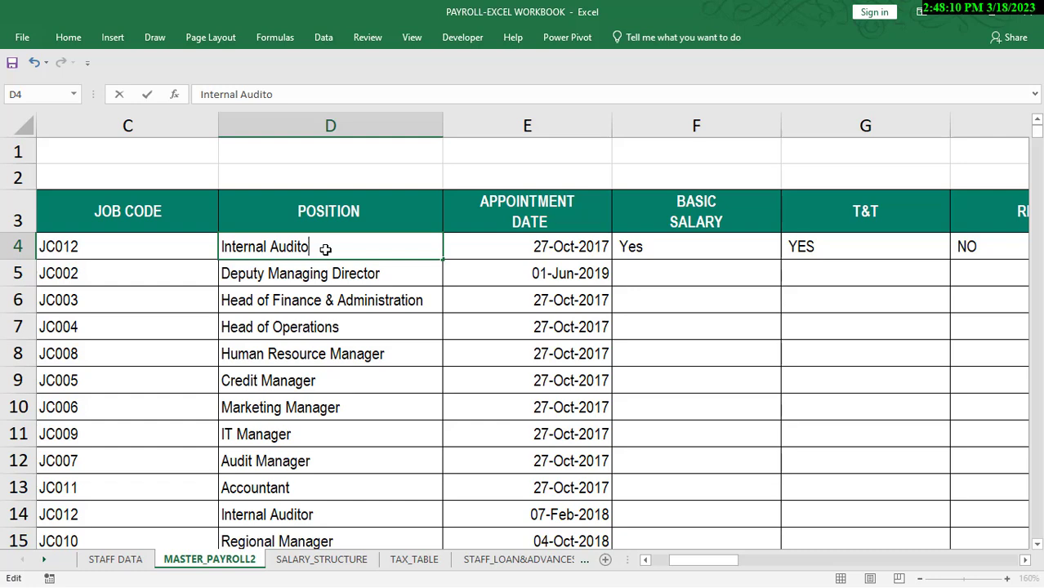
{"action": "key", "text": "BackSpace"}
{"action": "key", "text": "Return"}
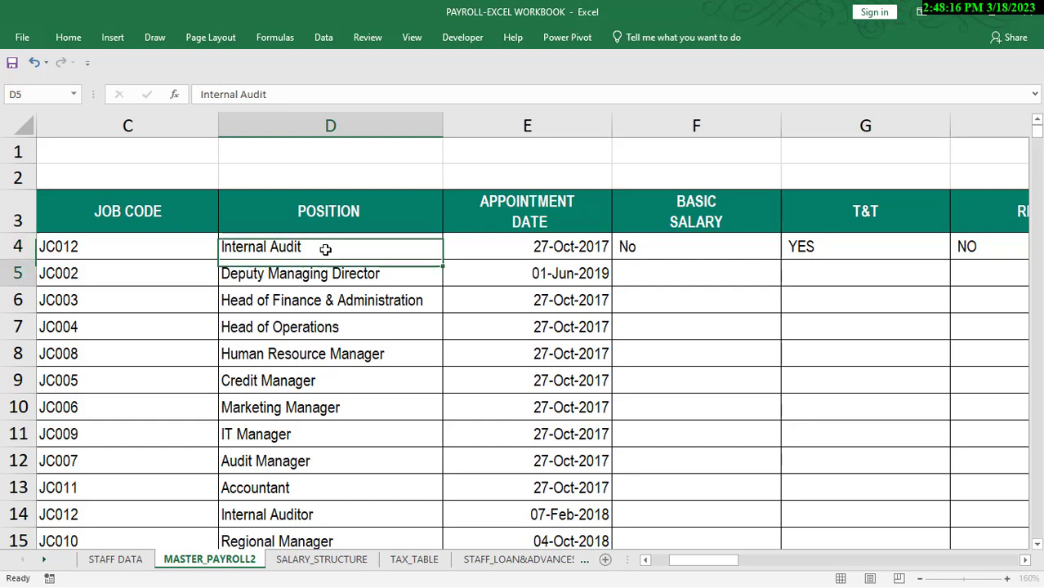
{"action": "left_click", "coordinate": [325, 249]}
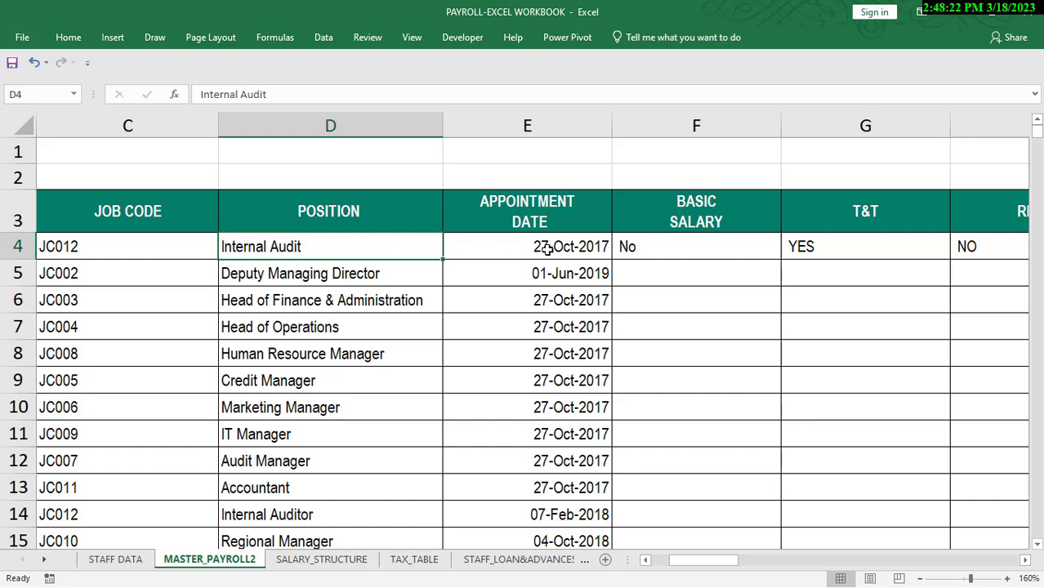
Clear the test formulas from row 4, starting at BASIC SALARY, and consult the job codes and salaries on the SALARY_STRUCTURE sheet
{"action": "left_click", "coordinate": [709, 241]}
{"action": "key", "text": "Delete"}
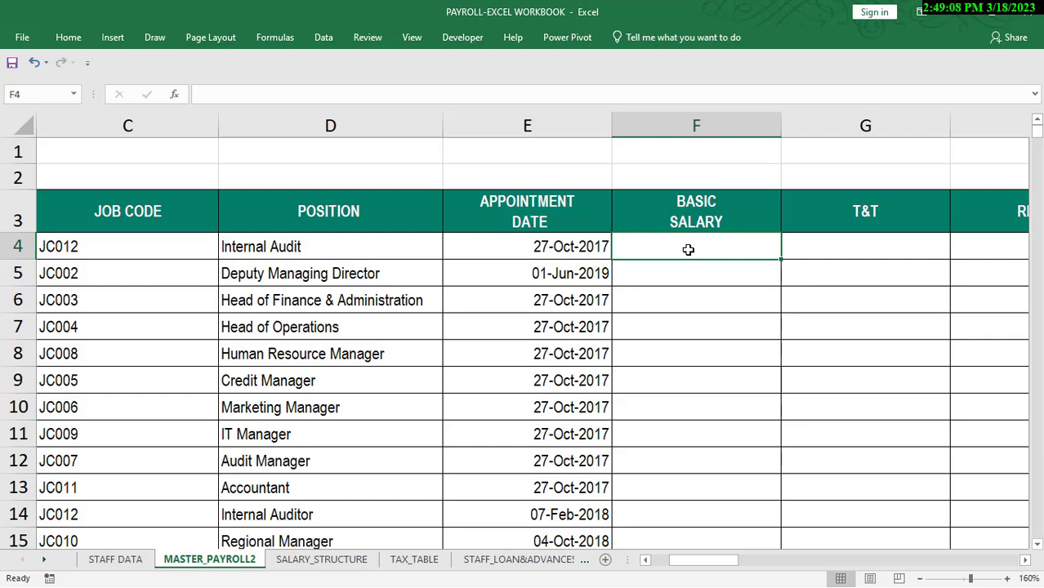
{"action": "left_click", "coordinate": [125, 246]}
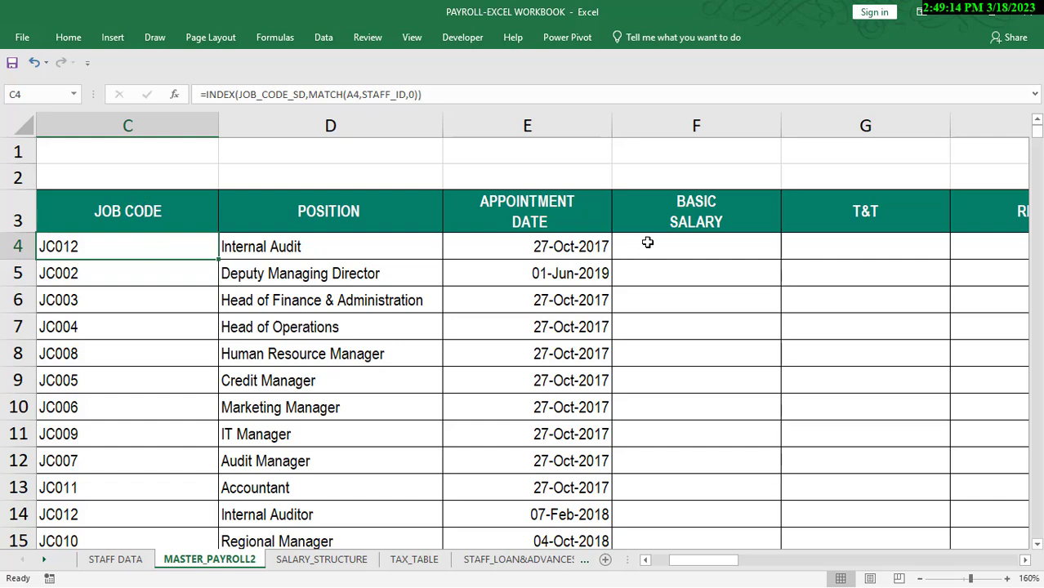
{"action": "left_click", "coordinate": [692, 251]}
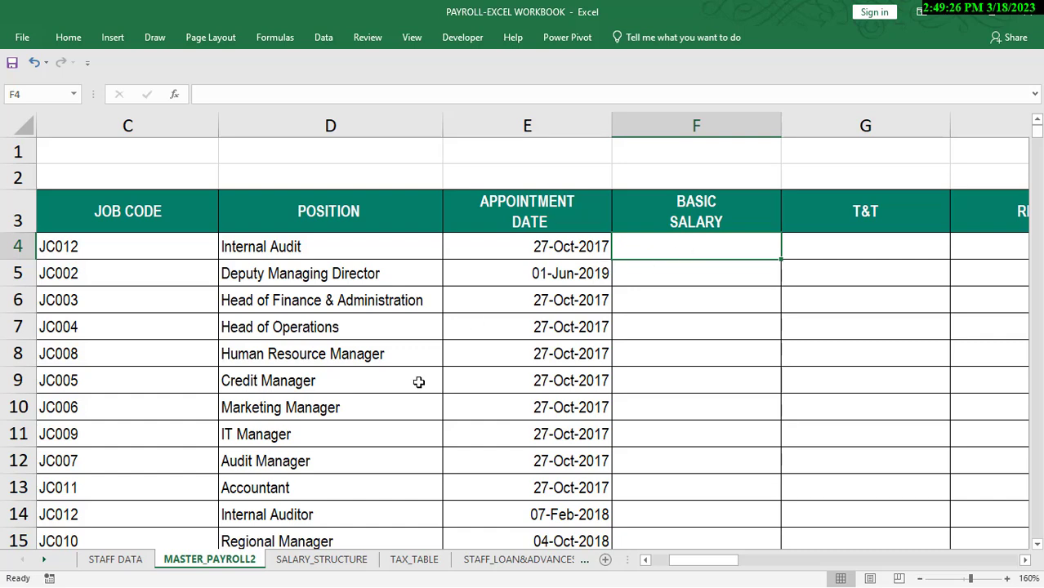
{"action": "left_click", "coordinate": [347, 561]}
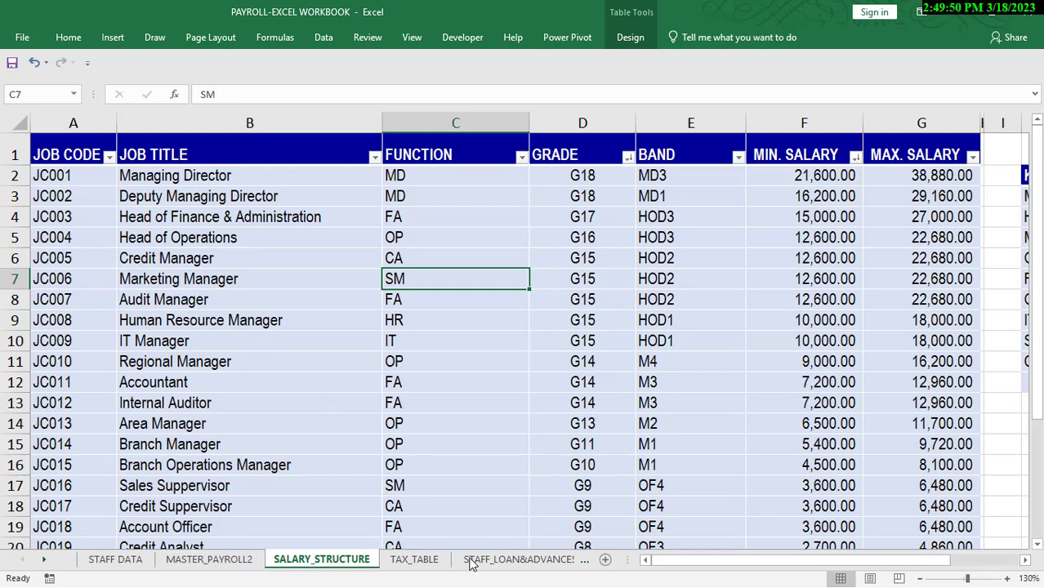
{"action": "left_click", "coordinate": [233, 562]}
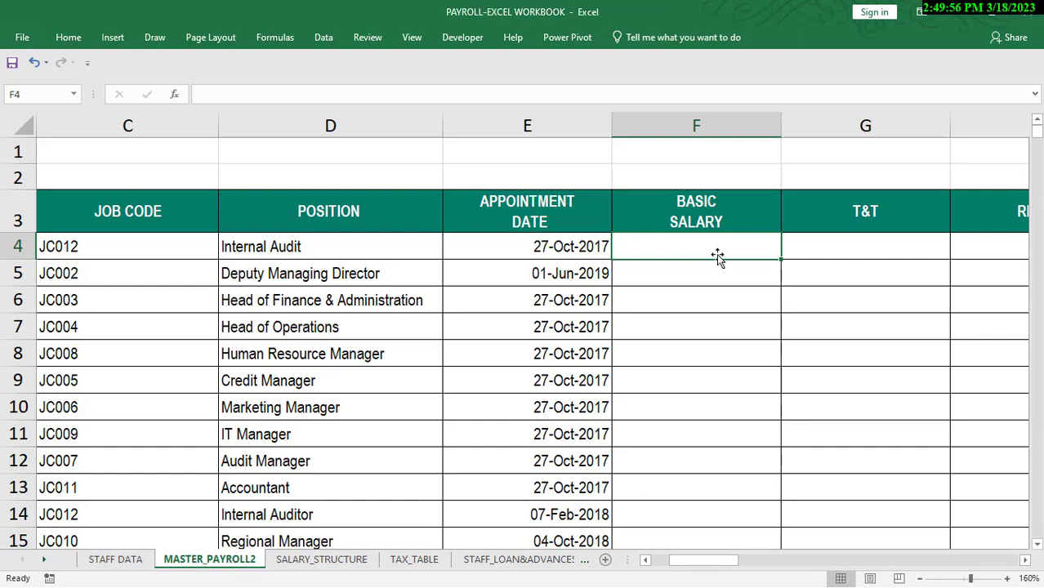
Start an INDEX formula in F4 under BASIC SALARY with the named range MIN._SALARY as its array
{"action": "type", "text": "=ind"}
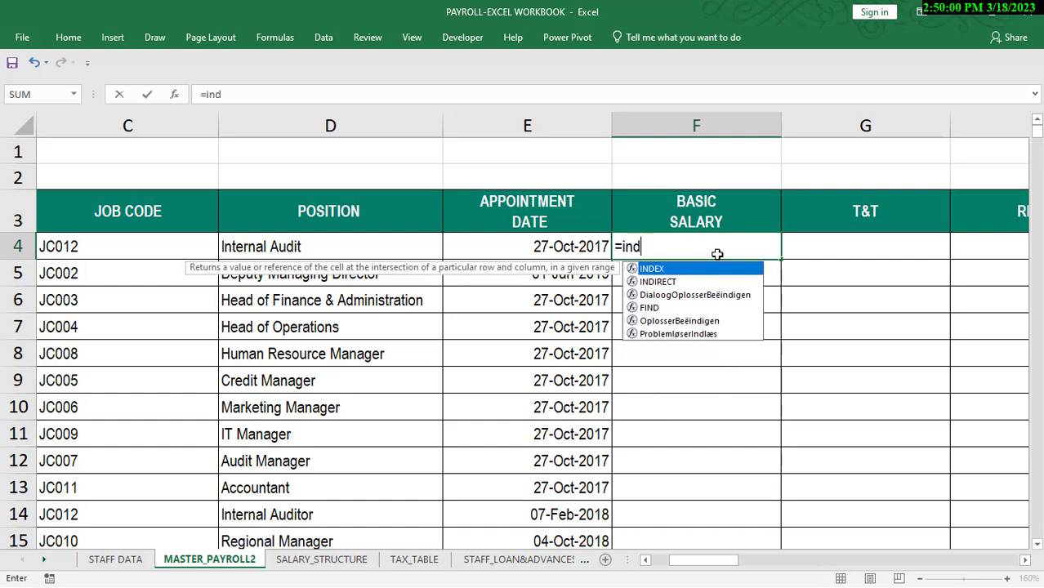
{"action": "key", "text": "Tab"}
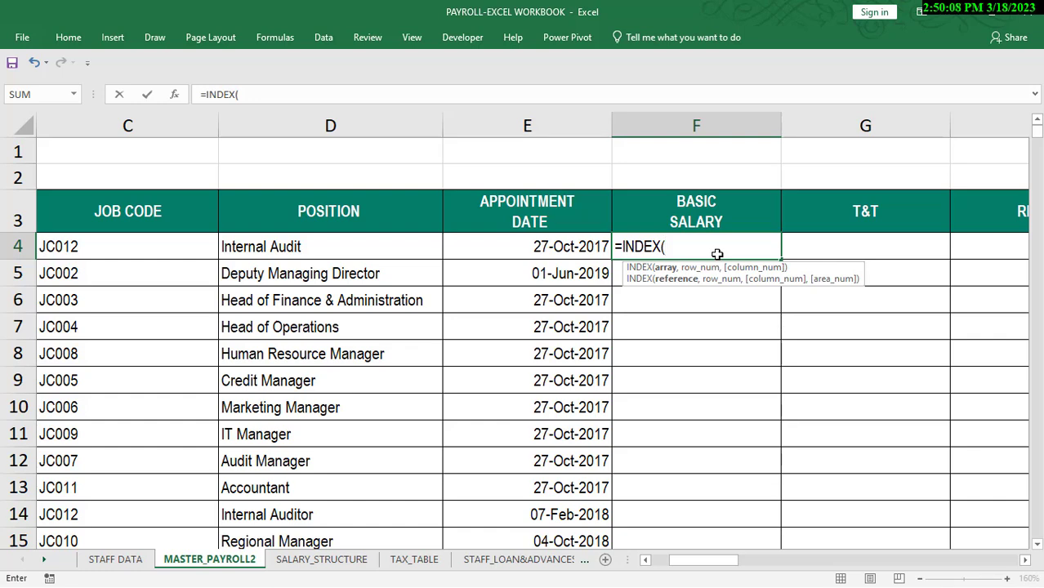
{"action": "type", "text": "m"}
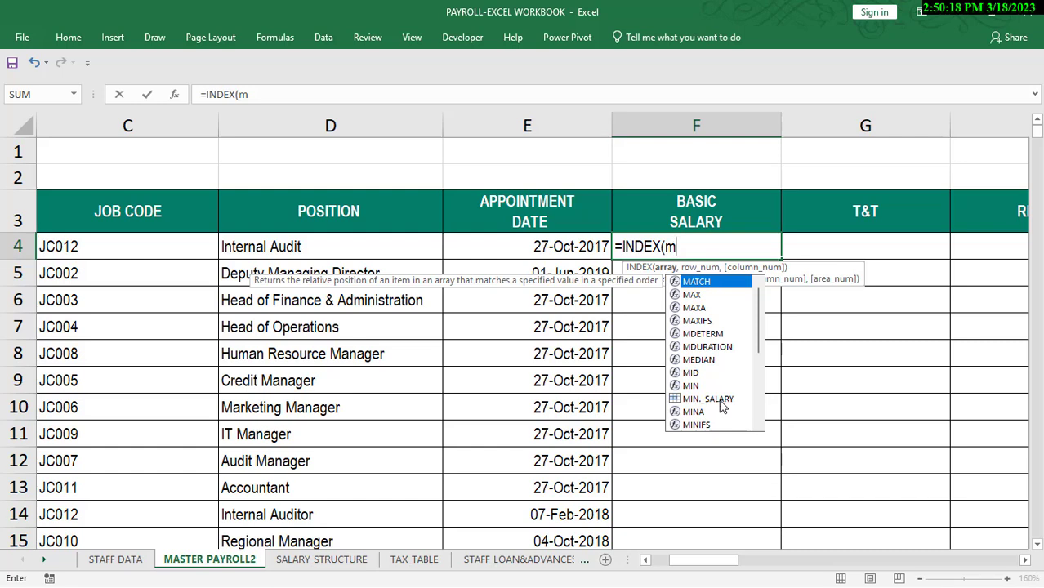
{"action": "type", "text": "in"}
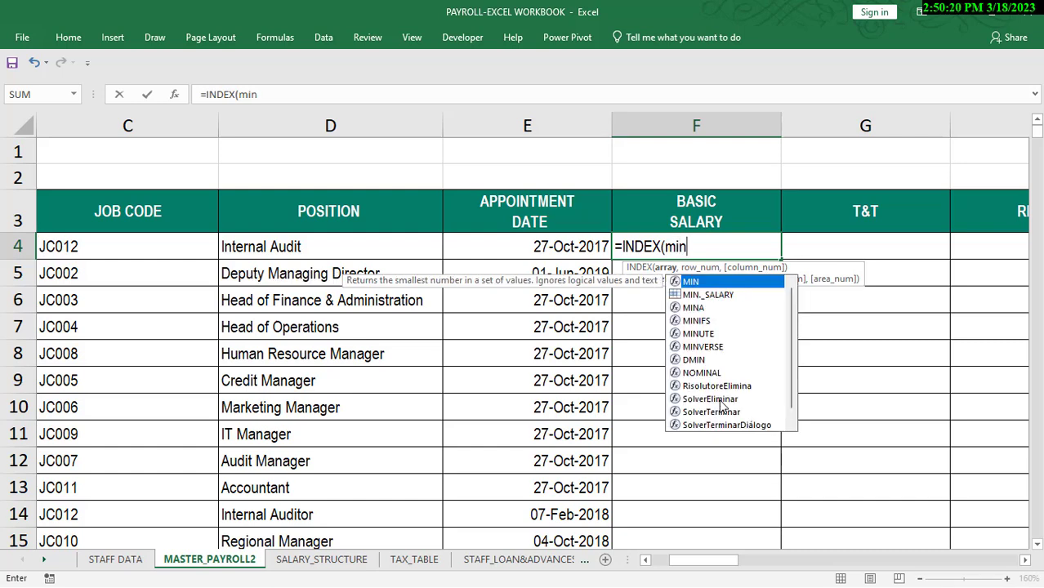
{"action": "double_click", "coordinate": [727, 294]}
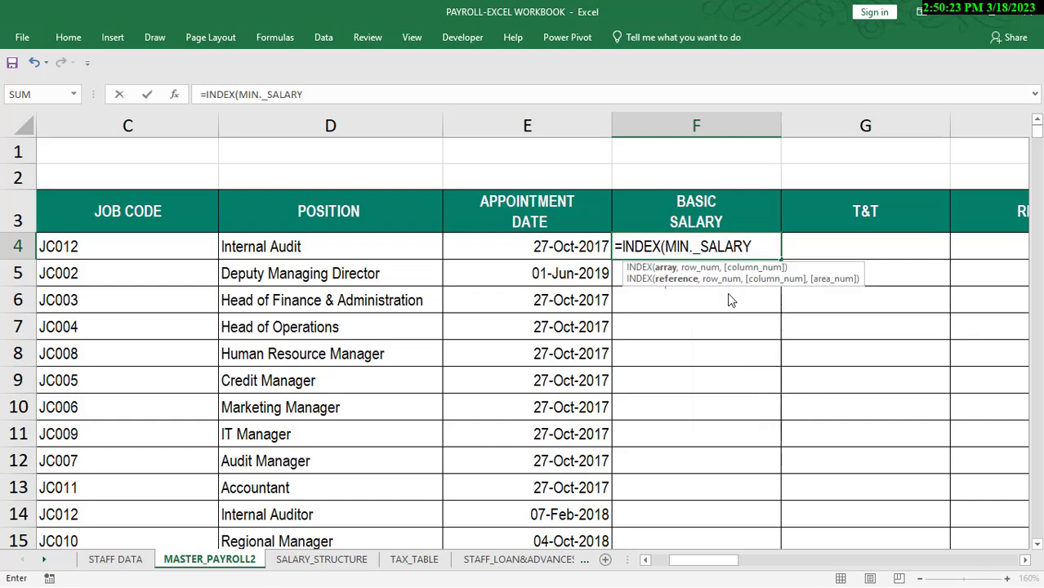
{"action": "left_click", "coordinate": [762, 243]}
{"action": "type", "text": ","}
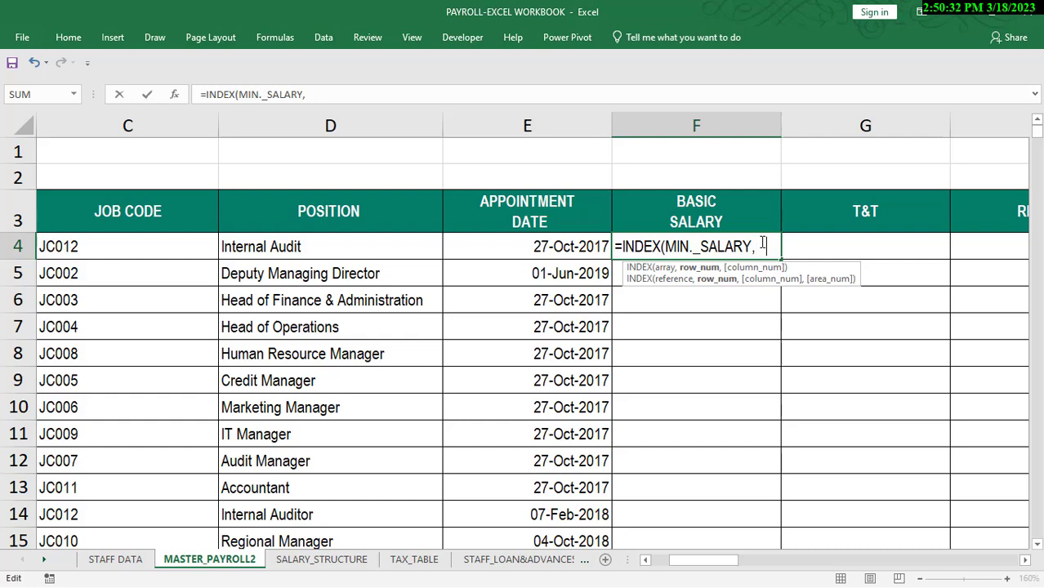
Nest a MATCH function as the row number, looking up job code C4 in the named range JobCode
{"action": "type", "text": "mat"}
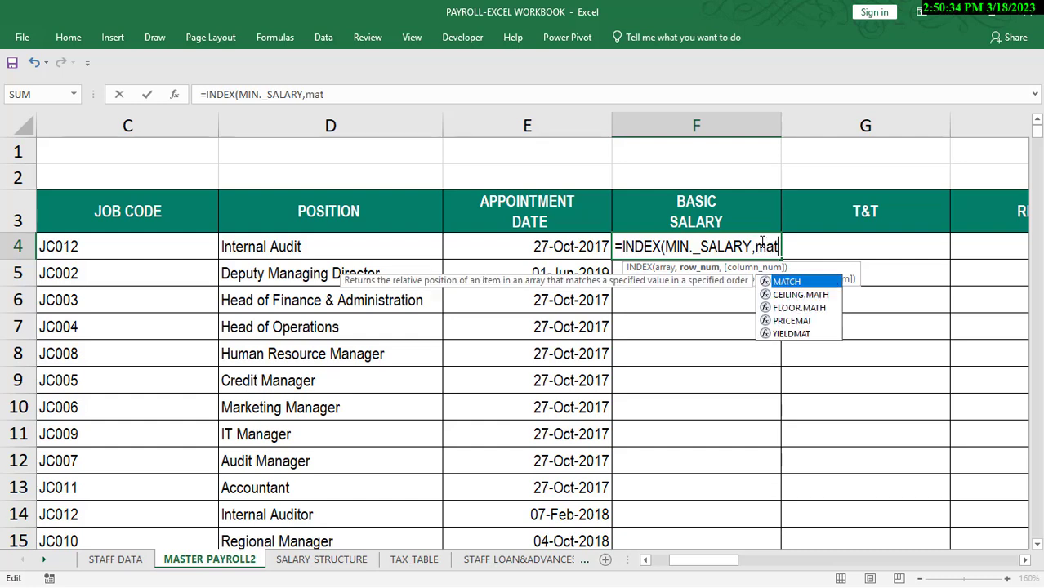
{"action": "key", "text": "Tab"}
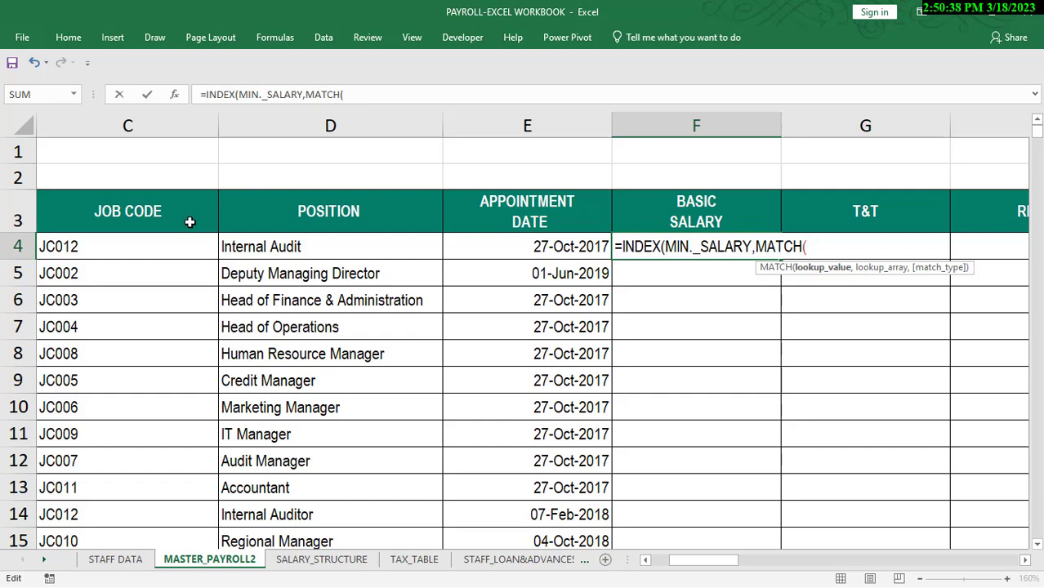
{"action": "left_click", "coordinate": [139, 249]}
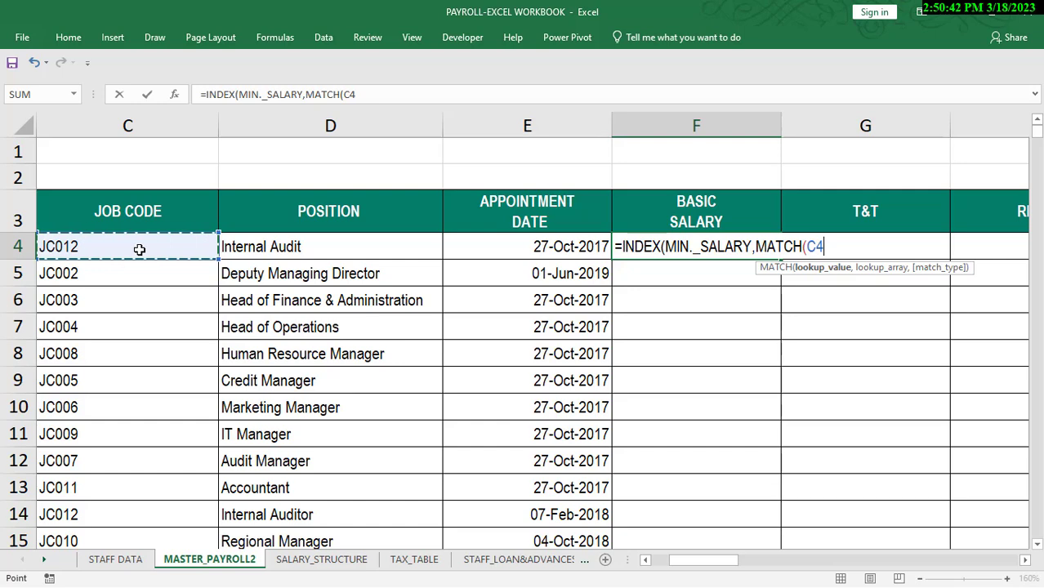
{"action": "type", "text": ","}
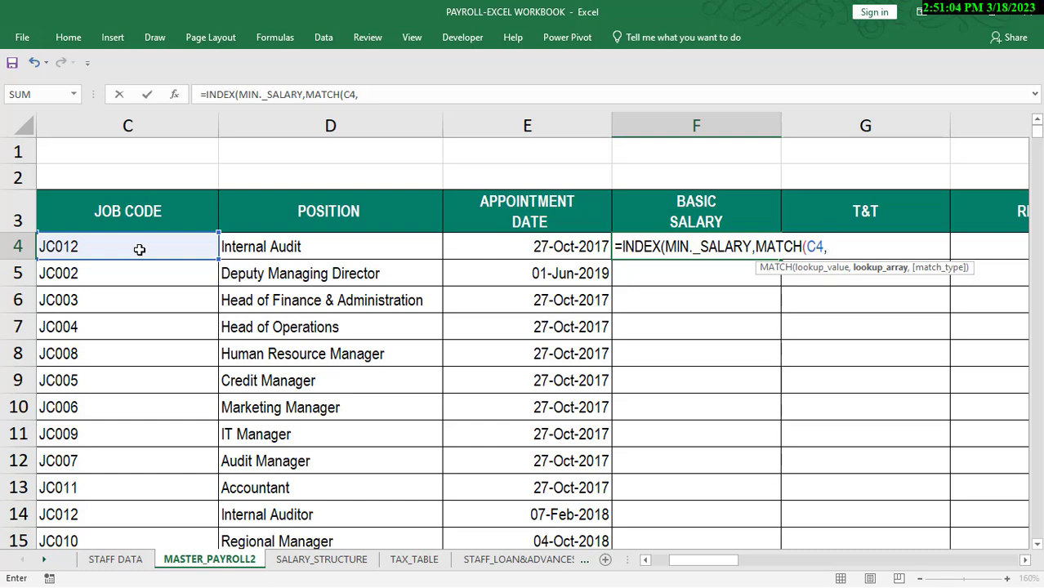
{"action": "type", "text": "jo"}
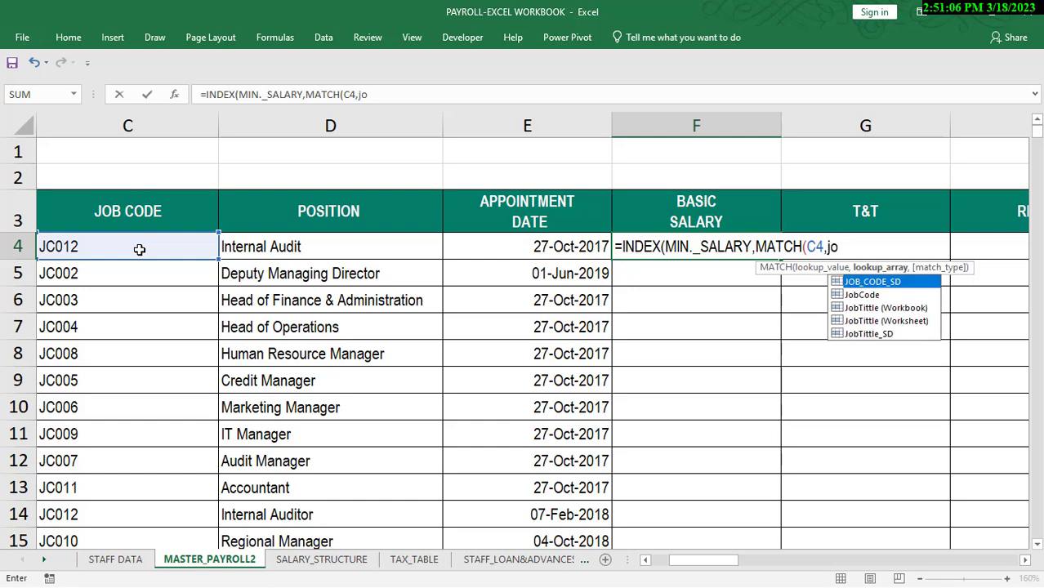
{"action": "left_click", "coordinate": [864, 295]}
{"action": "double_click", "coordinate": [865, 296]}
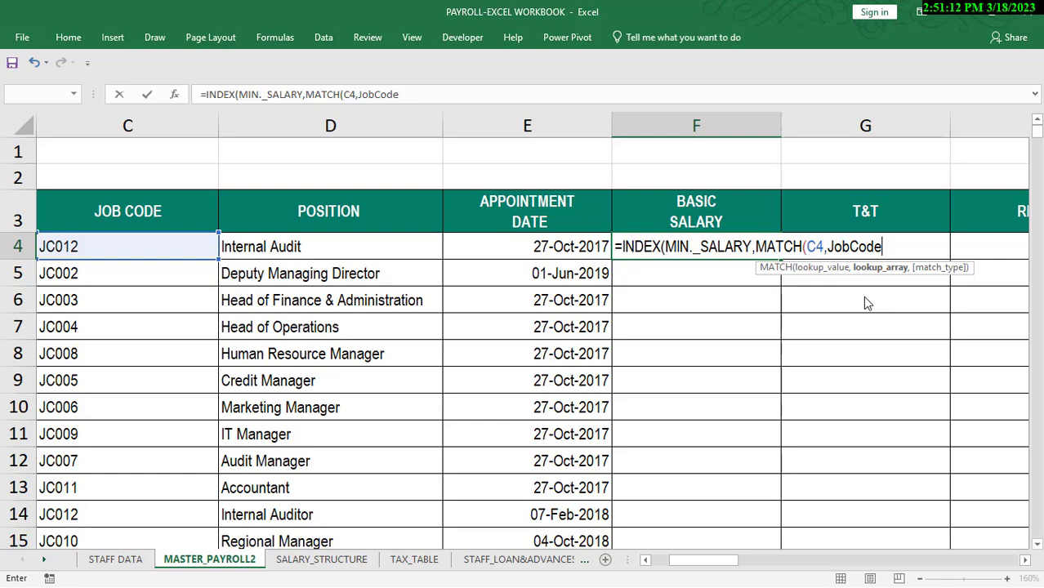
Complete F4 as =INDEX(MIN._SALARY,MATCH(C4,JobCode,0)), using an exact match instead of the suggested formula correction
{"action": "key", "text": "Return"}
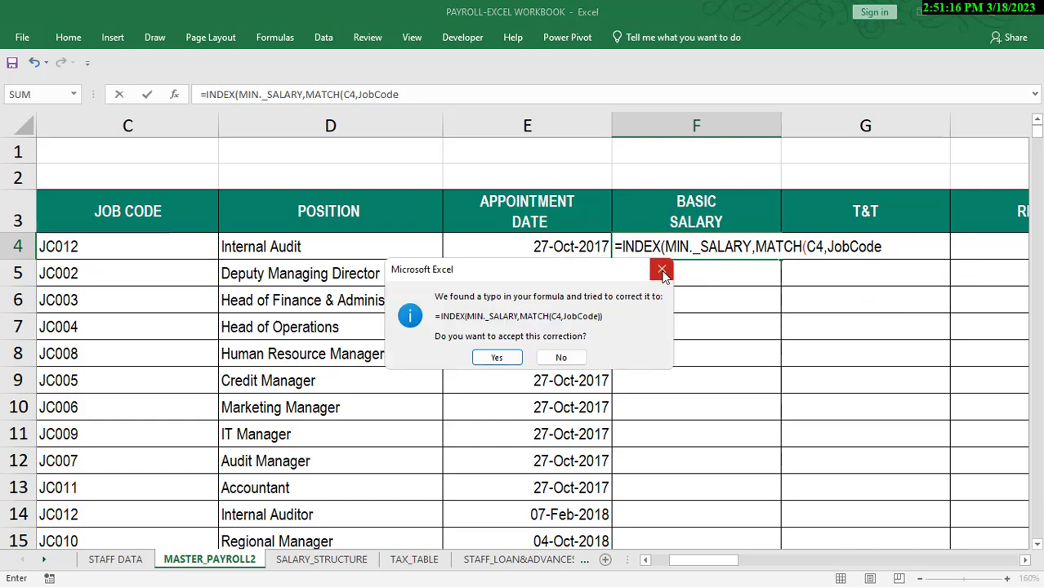
{"action": "left_click", "coordinate": [661, 271]}
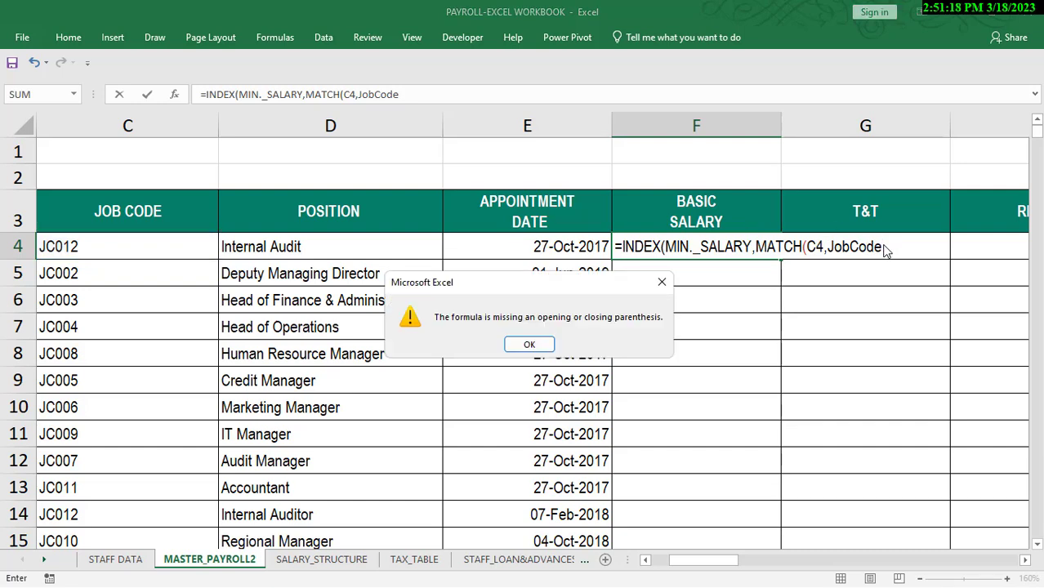
{"action": "left_click", "coordinate": [529, 343]}
{"action": "left_click", "coordinate": [893, 251]}
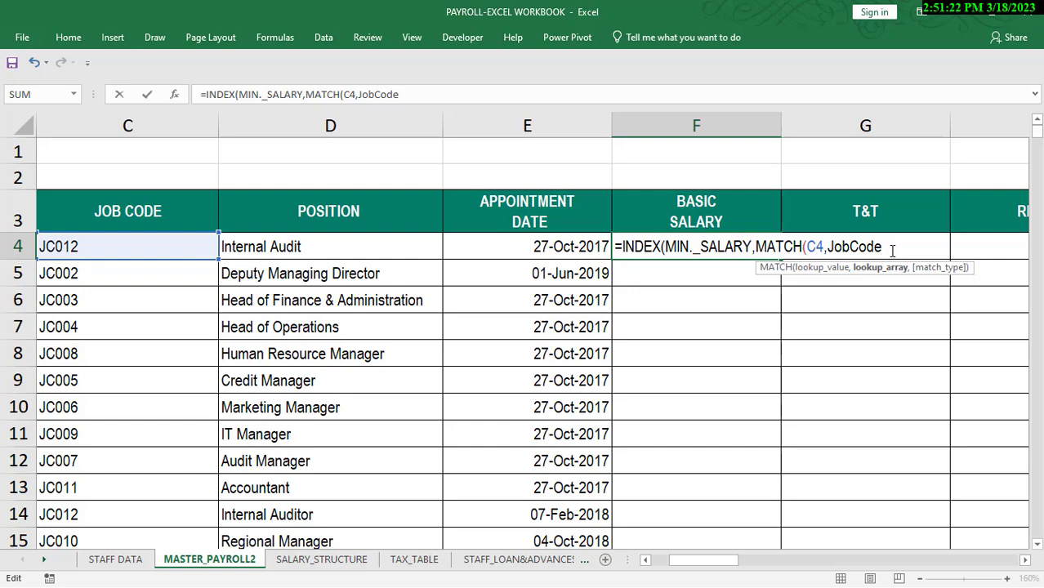
{"action": "type", "text": ",0"}
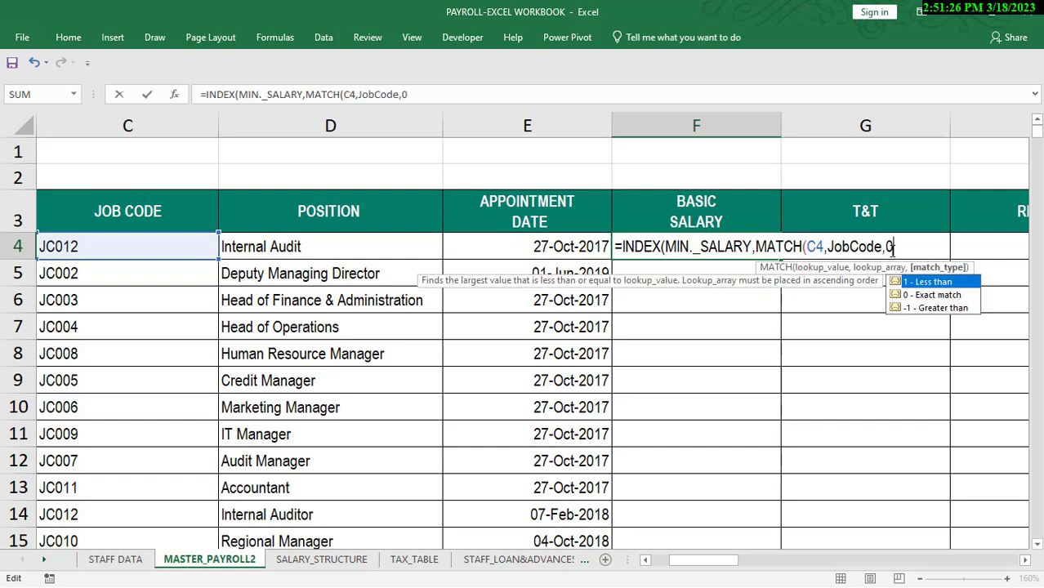
{"action": "type", "text": "))"}
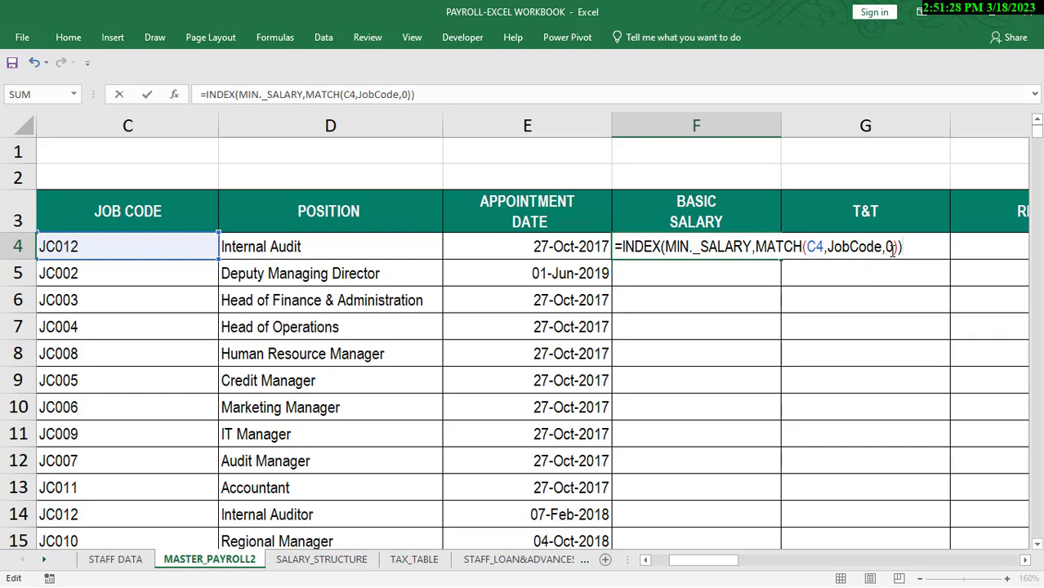
{"action": "key", "text": "Return"}
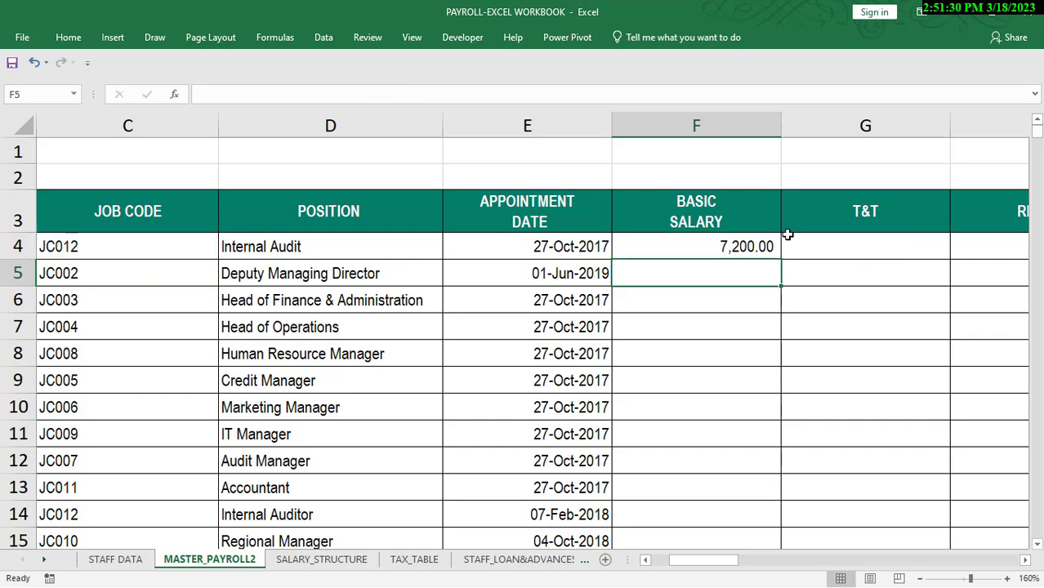
Fill the INDEX and MATCH formula in F4 down the BASIC SALARY column for all employees
{"action": "left_click", "coordinate": [700, 251]}
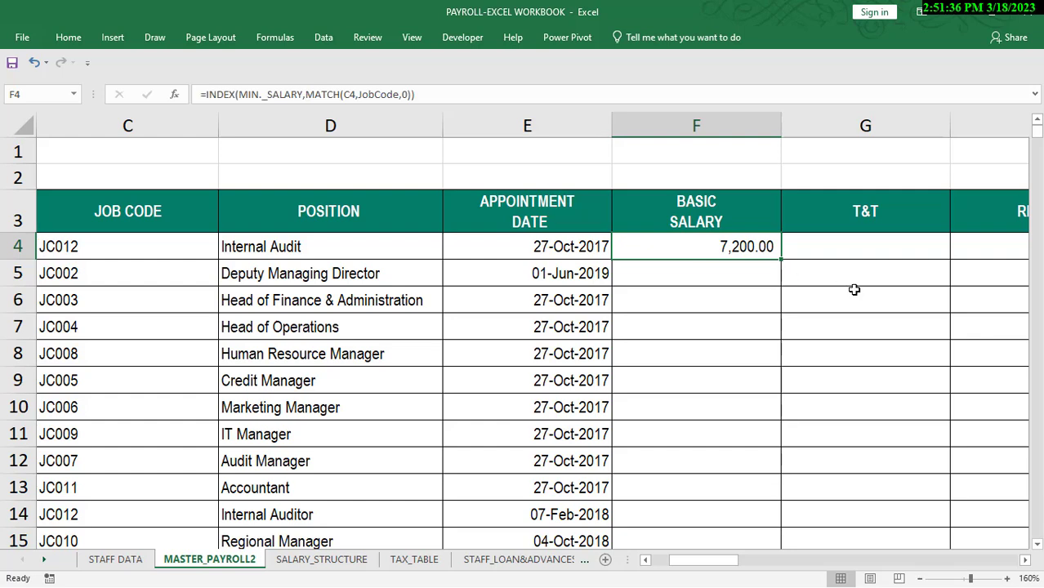
{"action": "double_click", "coordinate": [780, 260]}
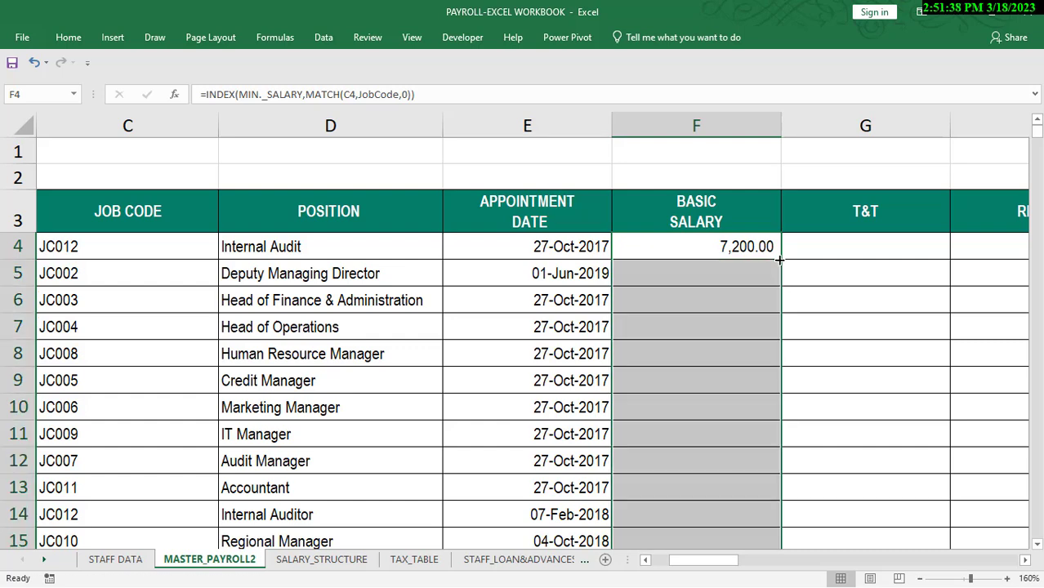
Clear all the formulas from the BASIC SALARY column, from F4 down to the last employee row
{"action": "left_click", "coordinate": [721, 252]}
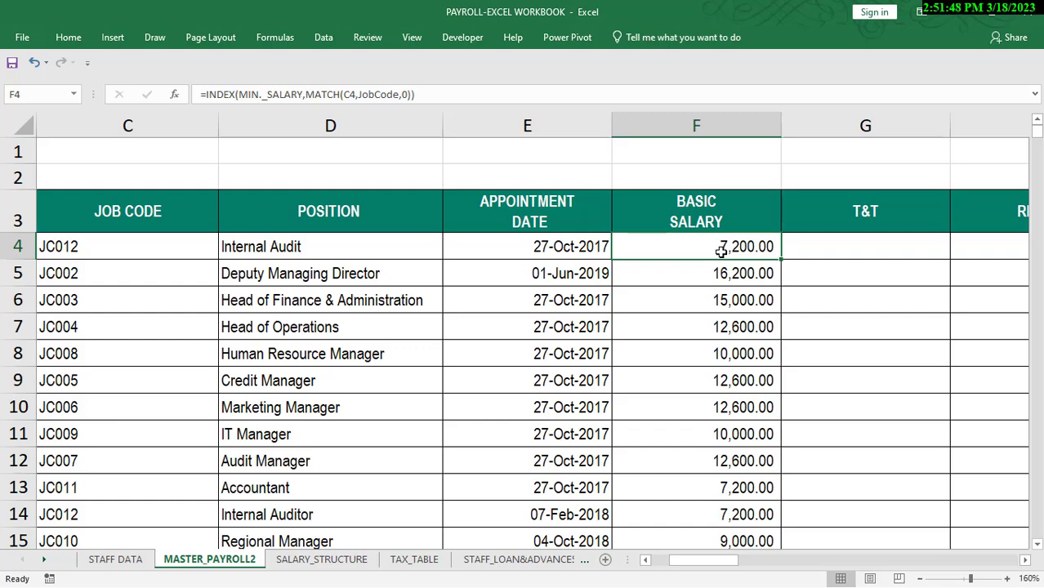
{"action": "key", "text": "ctrl+shift+Down"}
{"action": "key", "text": "ctrl+BackSpace"}
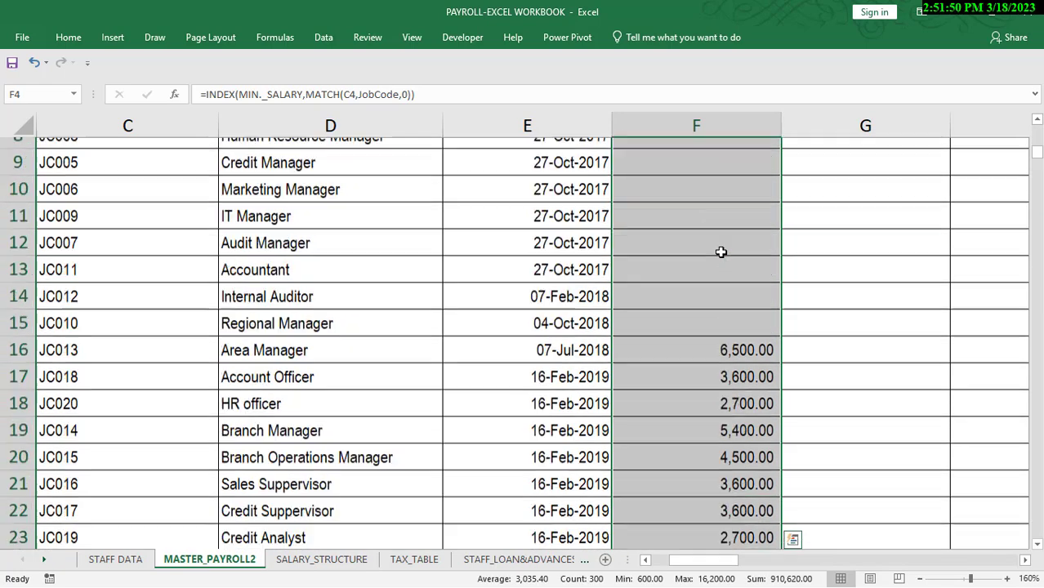
{"action": "key", "text": "Delete"}
{"action": "left_click", "coordinate": [719, 251]}
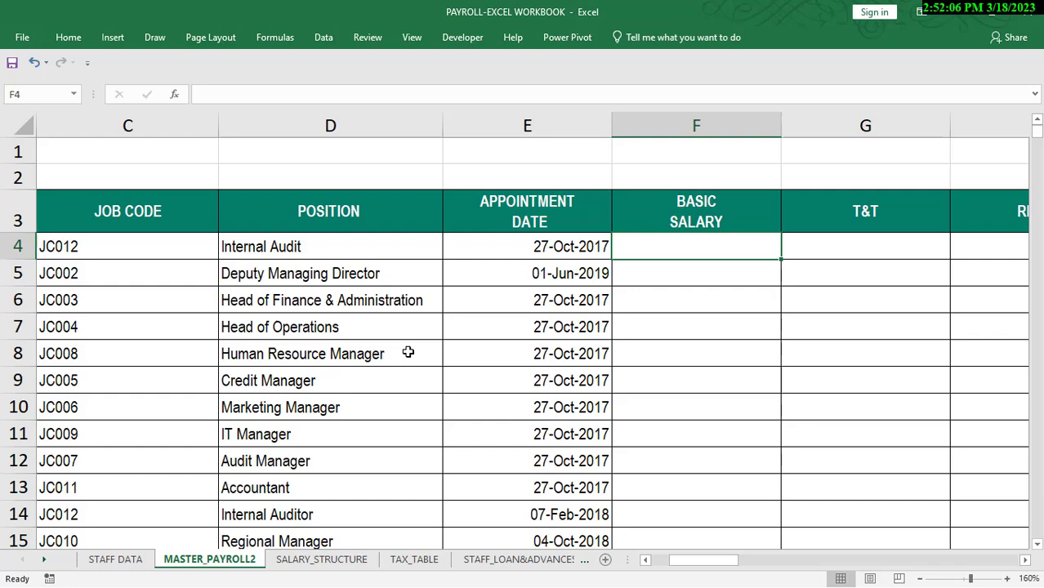
Examine the JOB CODE and MIN. SALARY columns on the SALARY_STRUCTURE sheet, selecting each with its header
{"action": "left_click", "coordinate": [322, 559]}
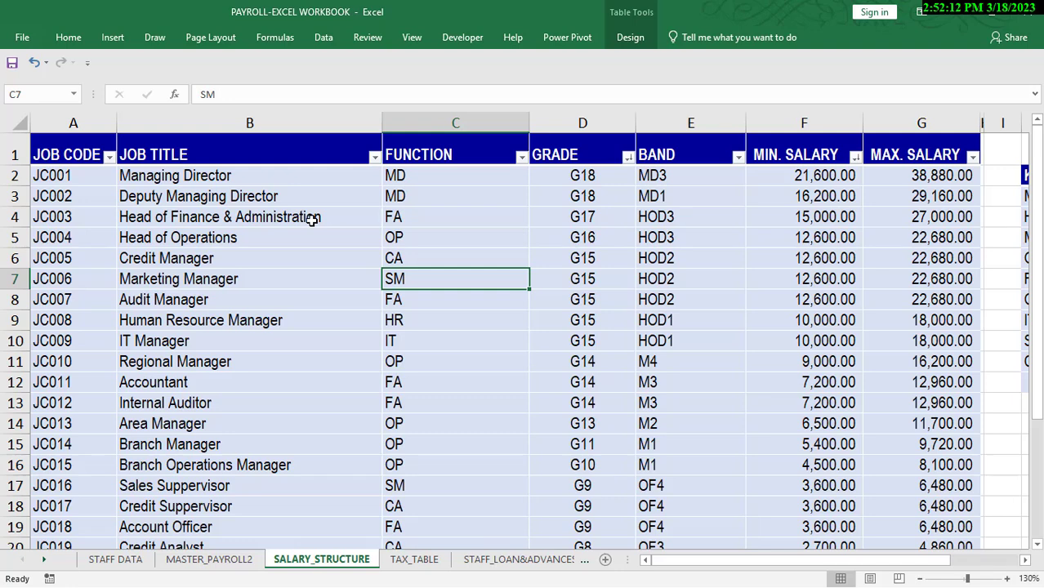
{"action": "left_click", "coordinate": [61, 135]}
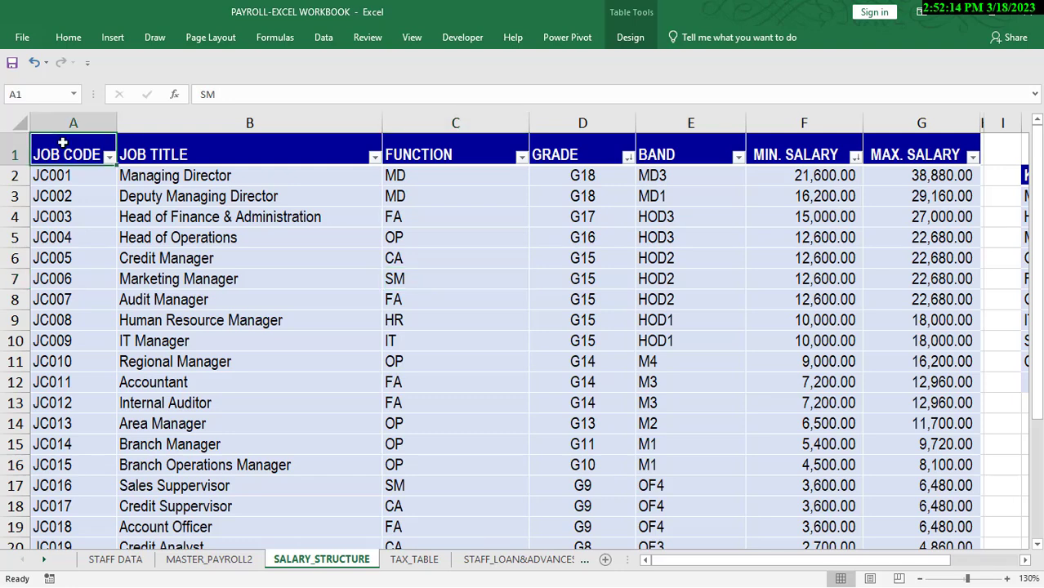
{"action": "left_click", "coordinate": [63, 134]}
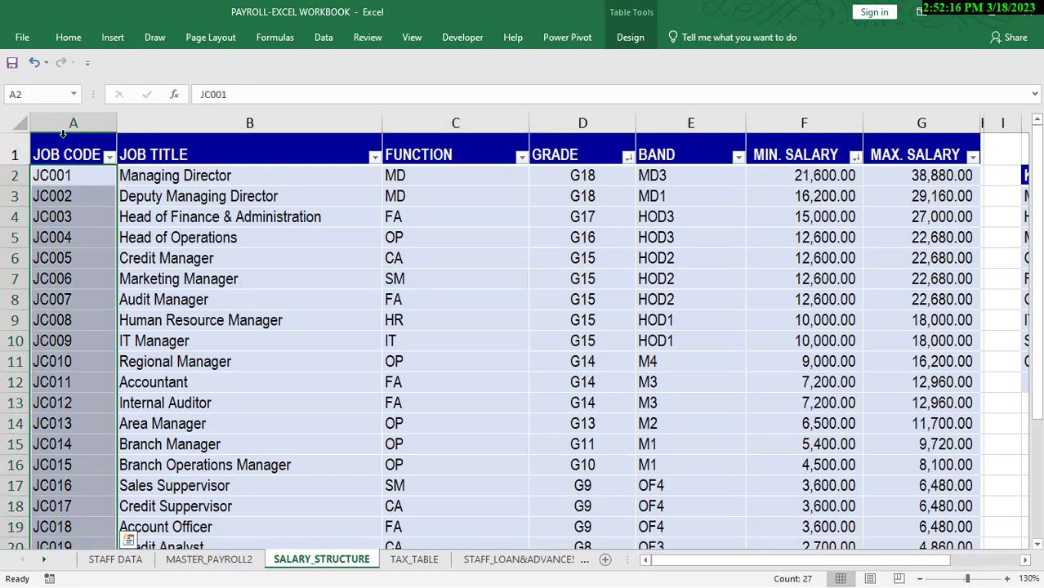
{"action": "left_click", "coordinate": [62, 134]}
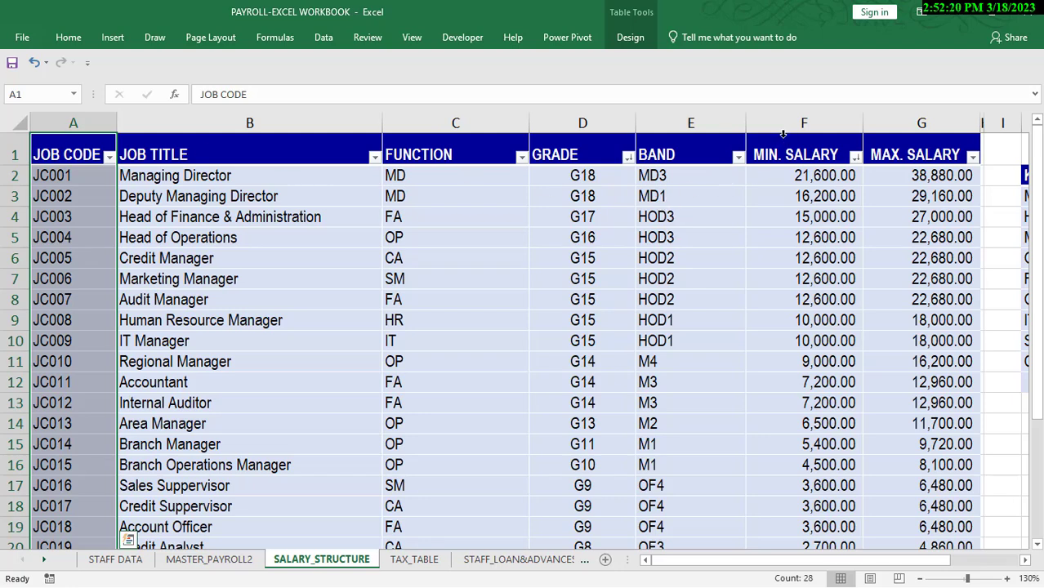
{"action": "left_click", "coordinate": [783, 134]}
{"action": "left_click", "coordinate": [783, 134]}
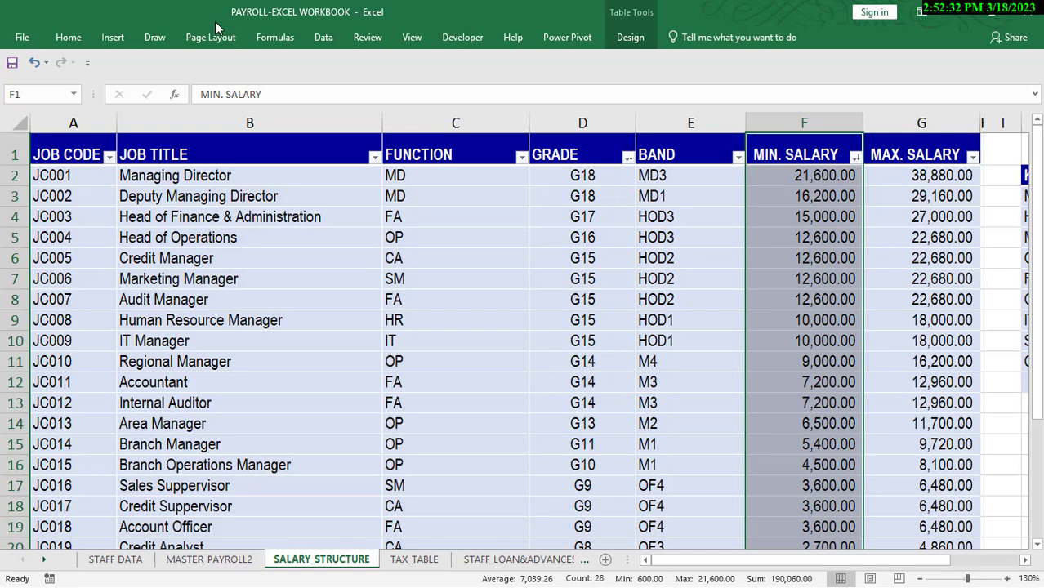
{"action": "left_click", "coordinate": [276, 38]}
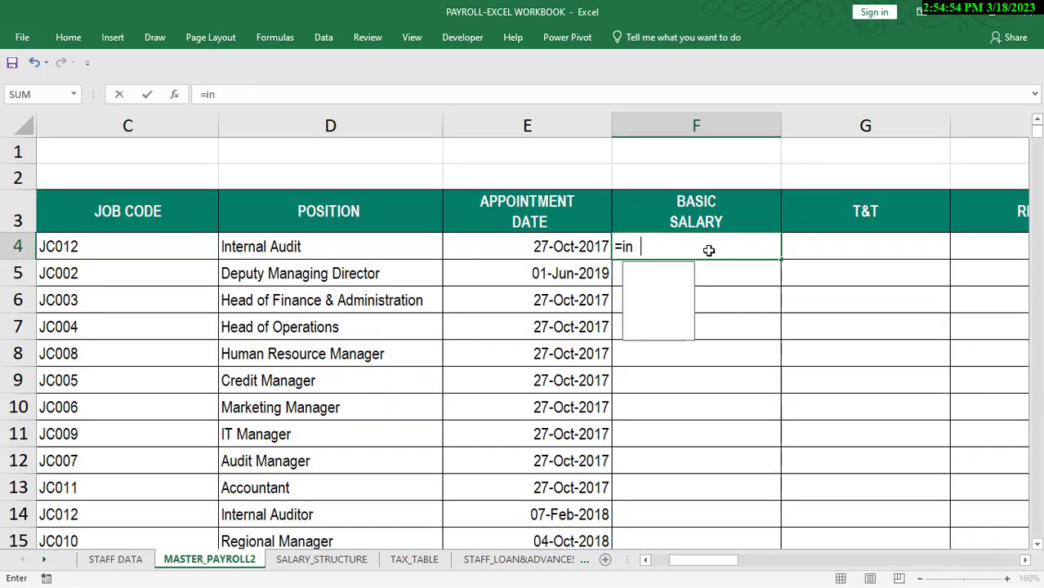
Start an INDEX formula in F4 of MASTER_PAYROLL2 with the named range MIN._SALARY as its array
{"action": "type", "text": "d"}
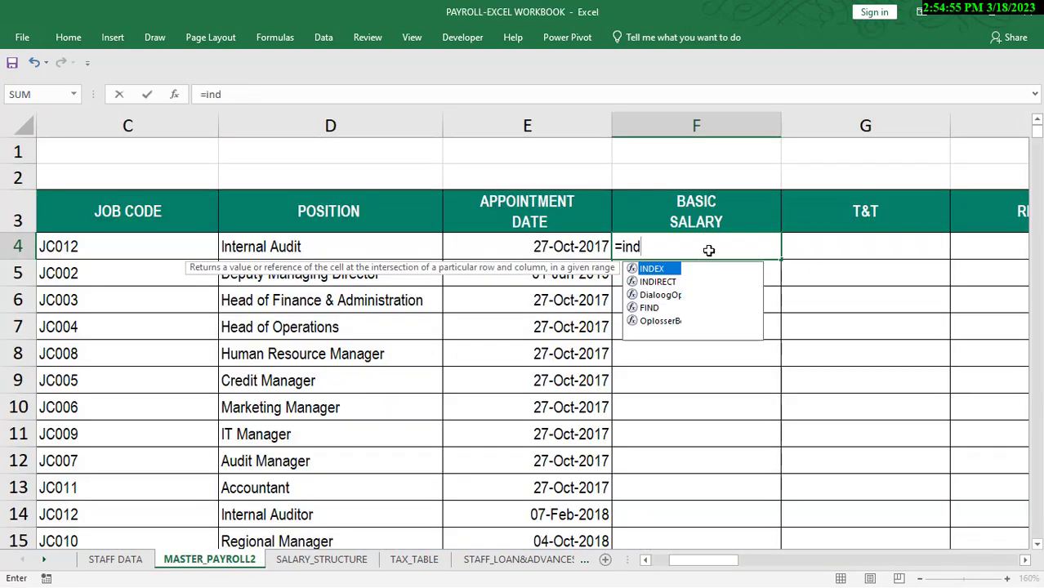
{"action": "key", "text": "Tab"}
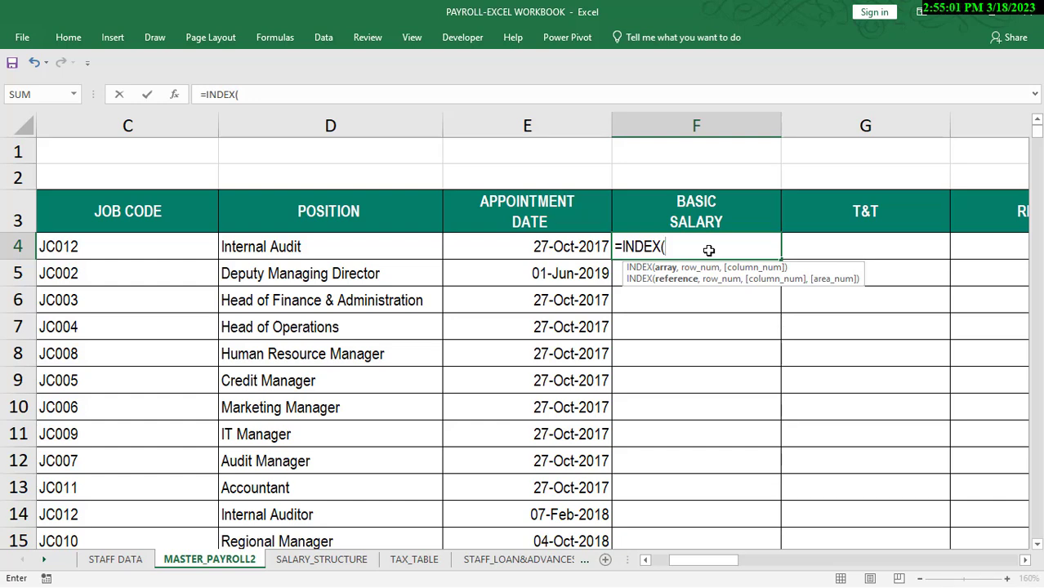
{"action": "type", "text": "mi"}
{"action": "key", "text": "Down"}
{"action": "key", "text": "Down"}
{"action": "key", "text": "Tab"}
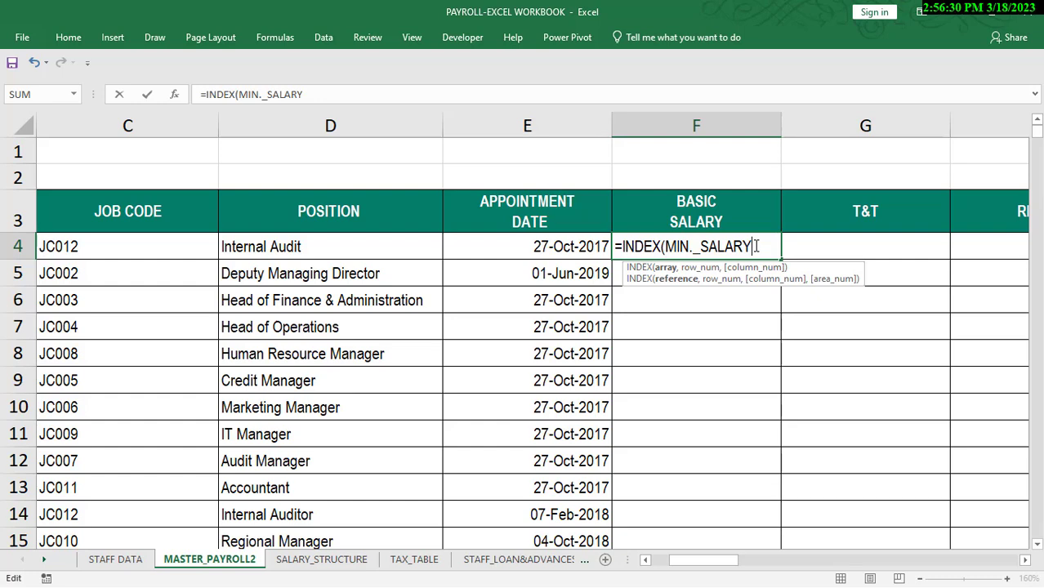
{"action": "type", "text": ","}
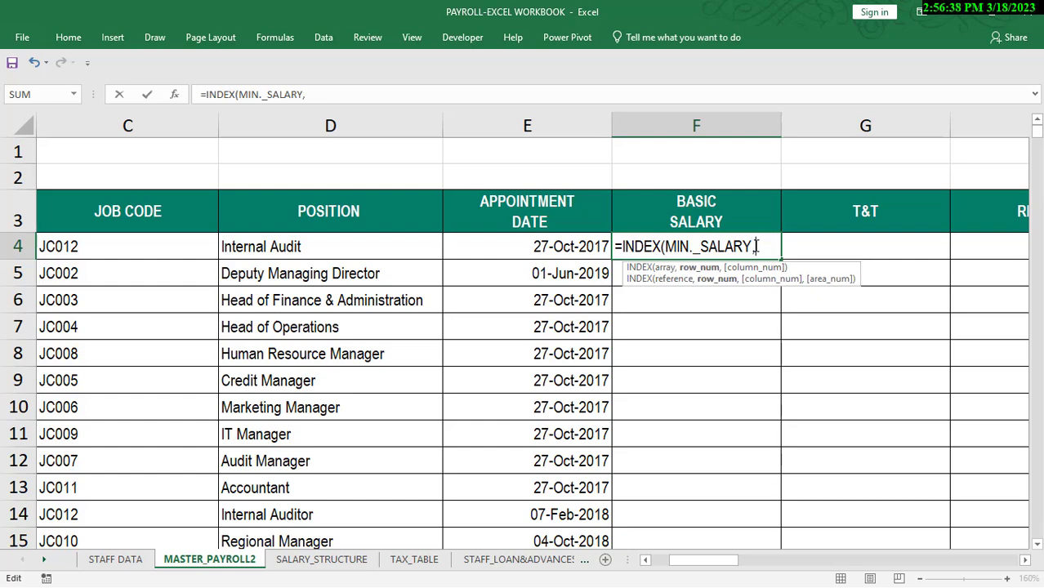
Nest a MATCH function as the INDEX row number, looking up job code C4 in the named range JobCode
{"action": "type", "text": "m"}
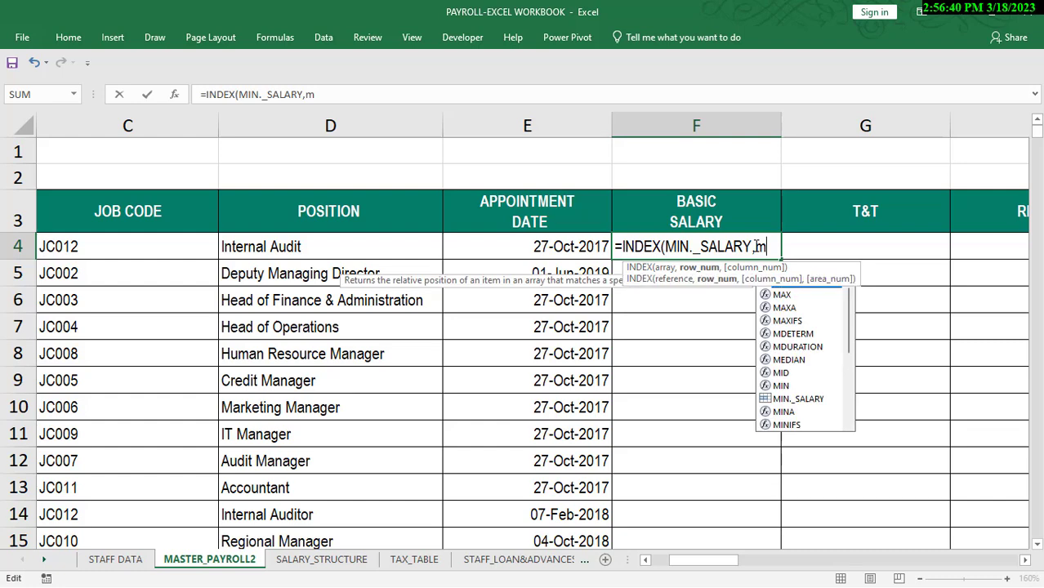
{"action": "type", "text": "at"}
{"action": "key", "text": "Tab"}
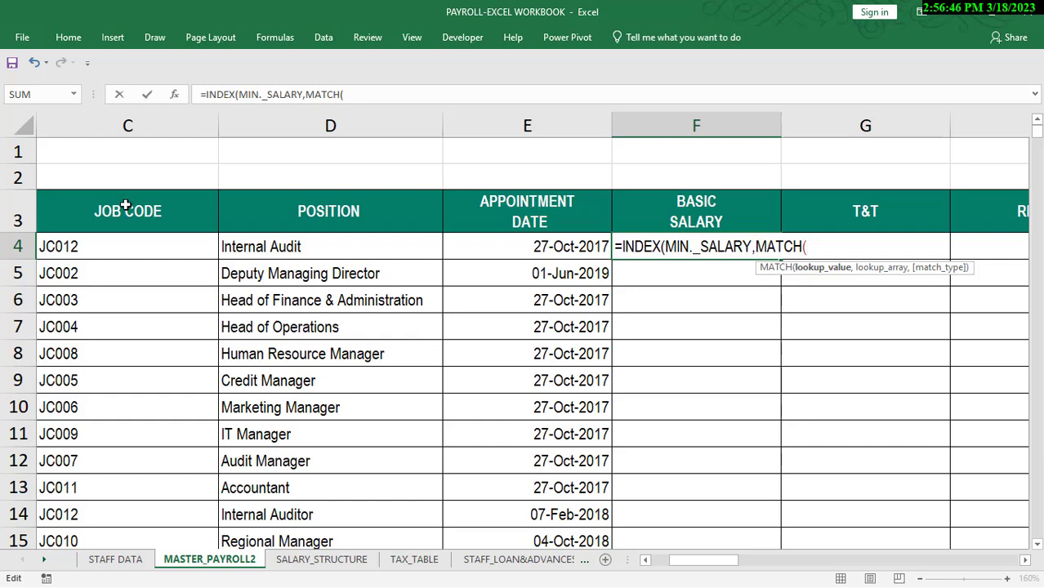
{"action": "left_click", "coordinate": [138, 246]}
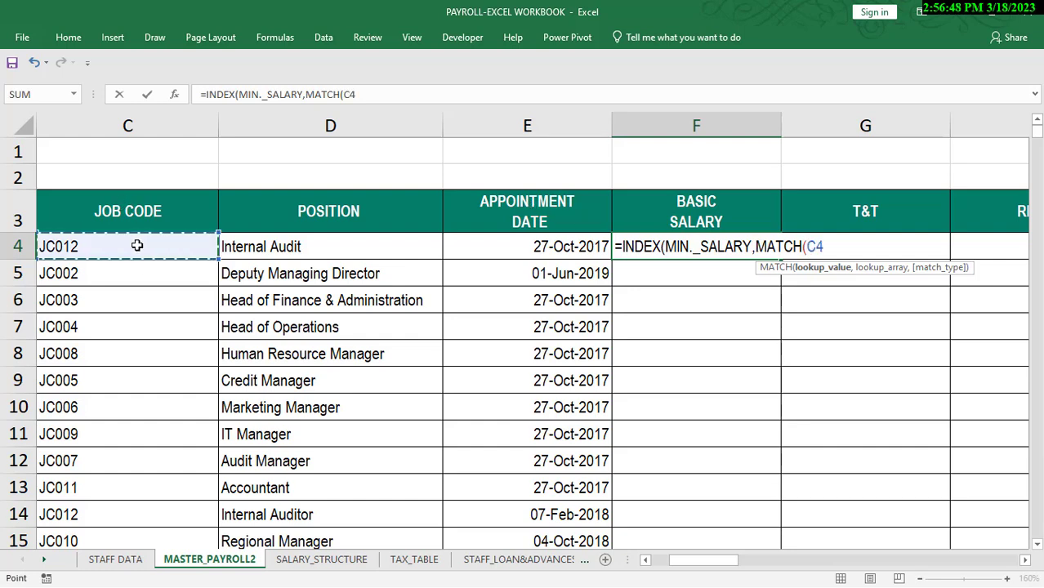
{"action": "type", "text": ","}
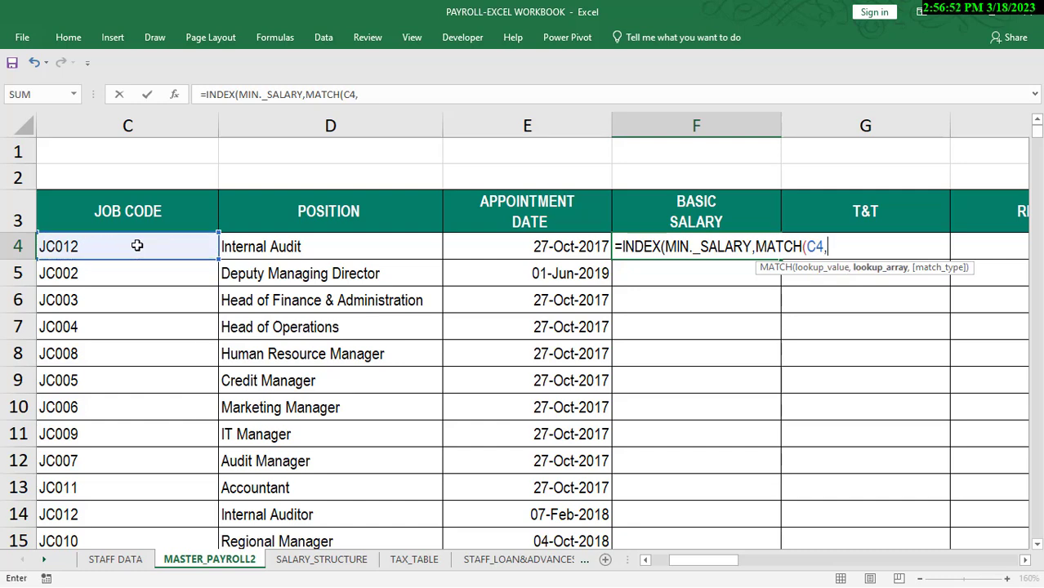
{"action": "type", "text": "jo"}
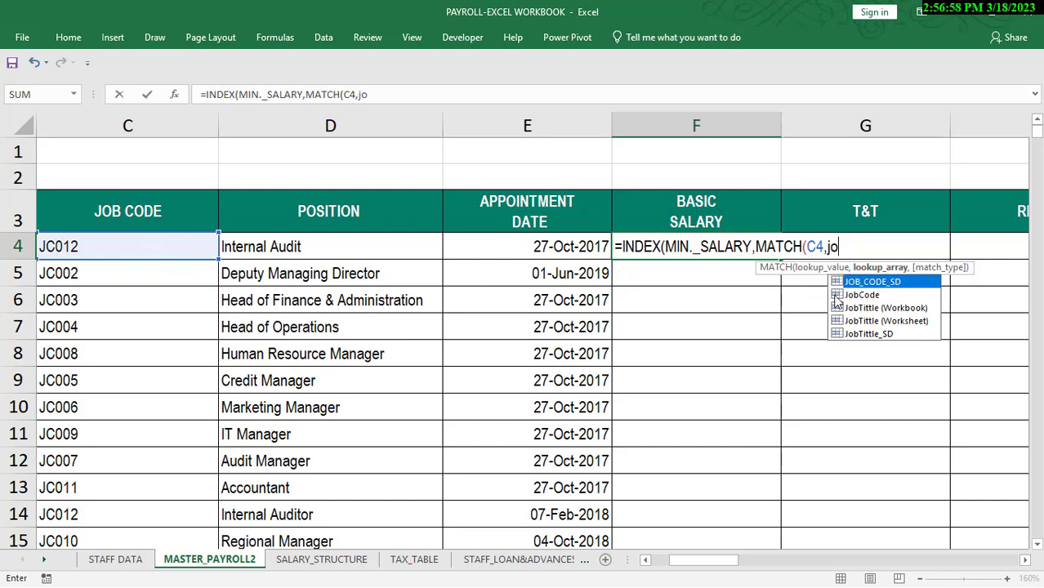
{"action": "left_click", "coordinate": [866, 295]}
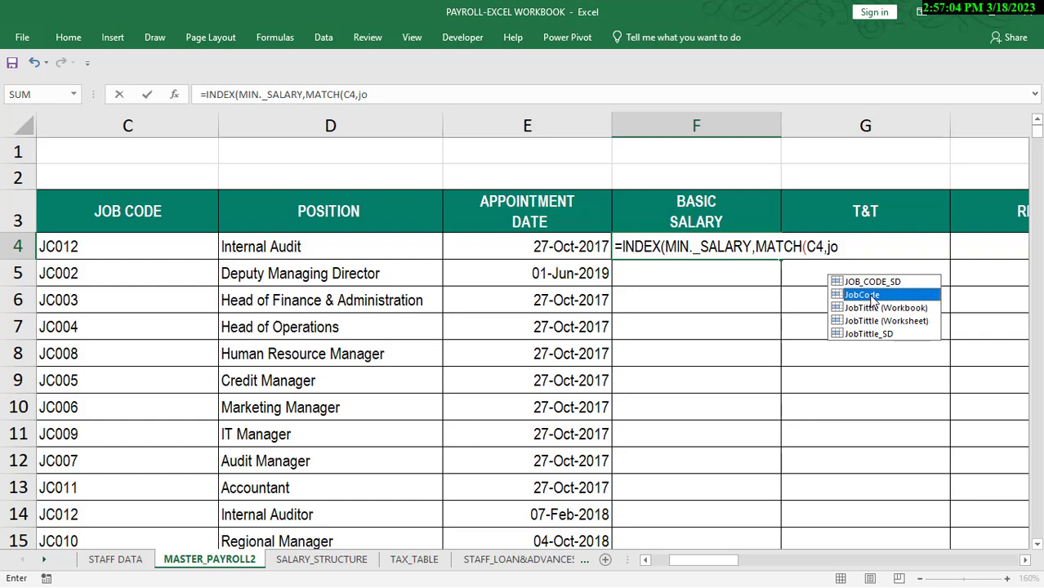
{"action": "double_click", "coordinate": [866, 294]}
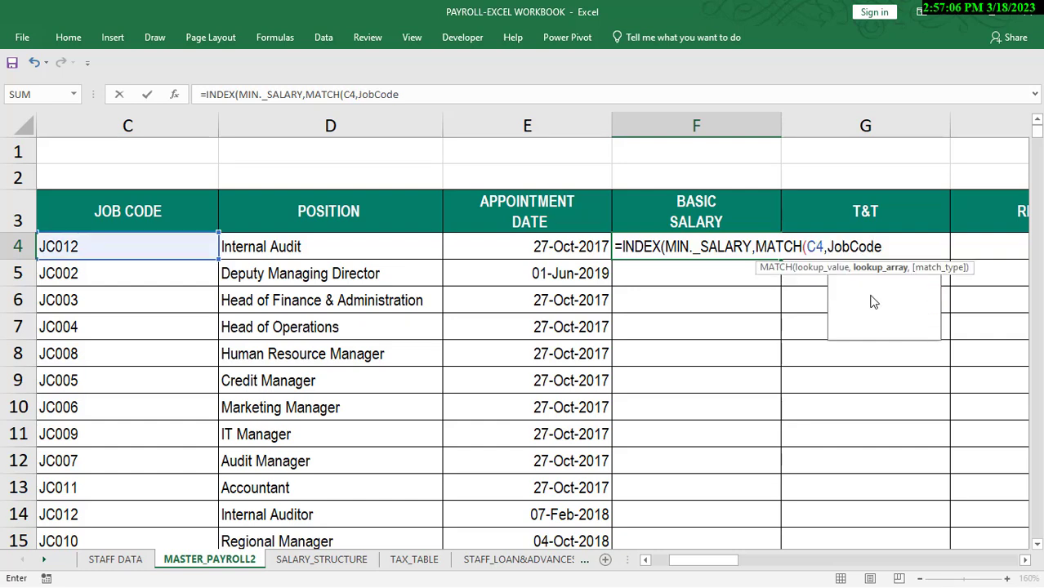
{"action": "left_click", "coordinate": [895, 244]}
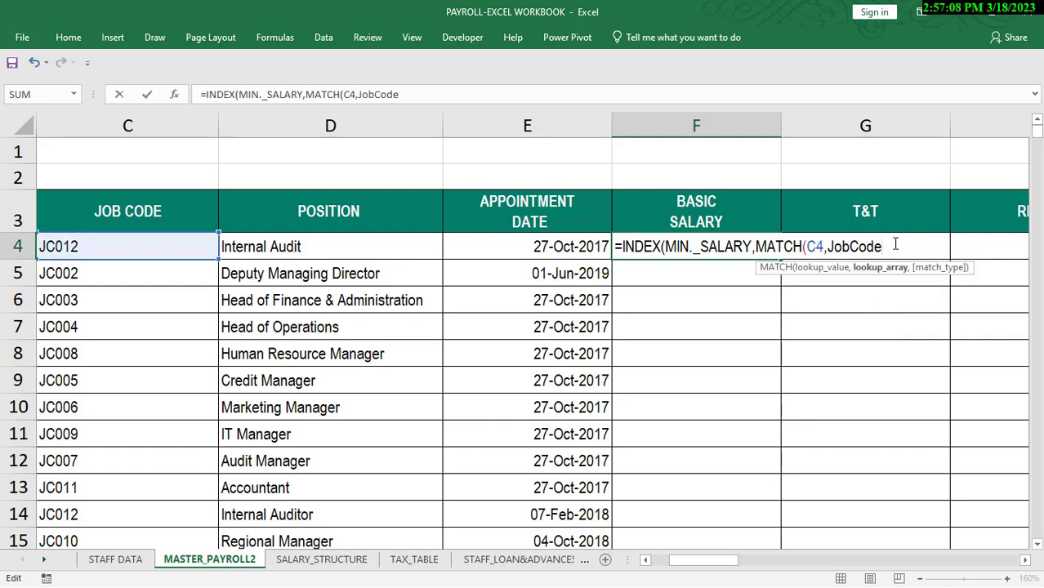
Complete F4 as =INDEX(MIN._SALARY,MATCH(C4,JobCode,0)) with an exact match and fill it down the BASIC SALARY column
{"action": "type", "text": ","}
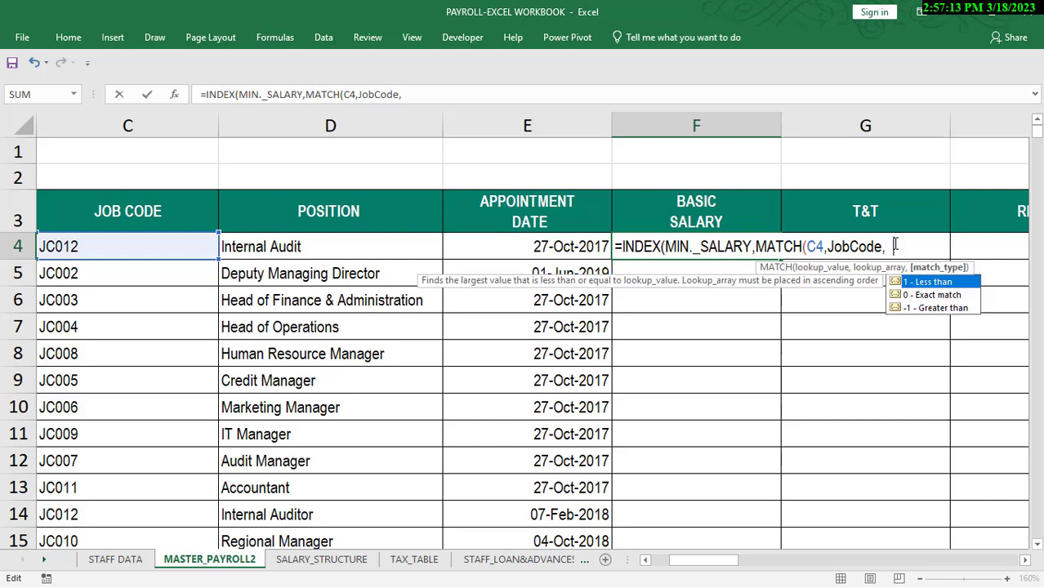
{"action": "type", "text": " 0))"}
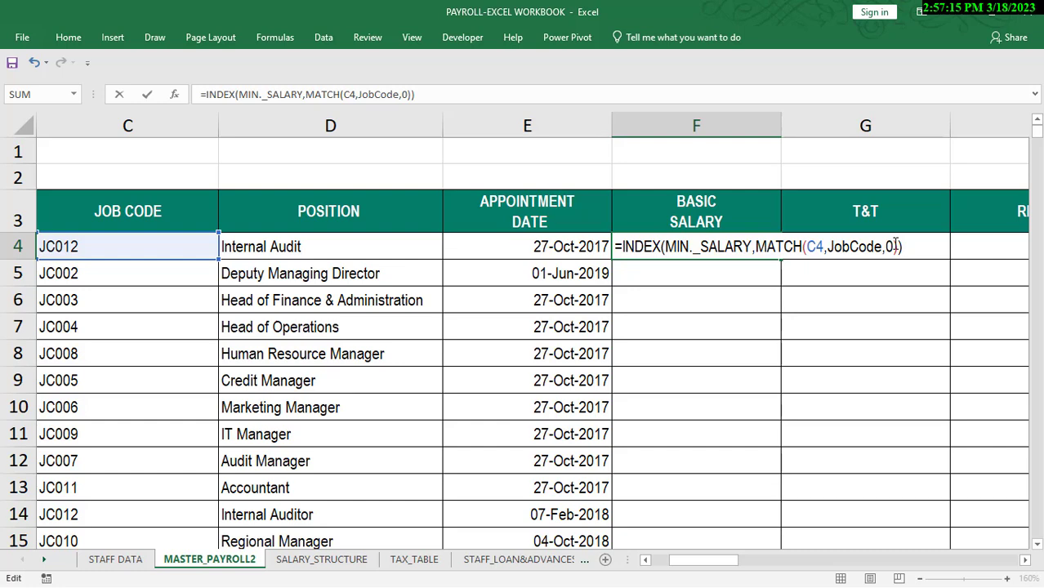
{"action": "key", "text": "Return"}
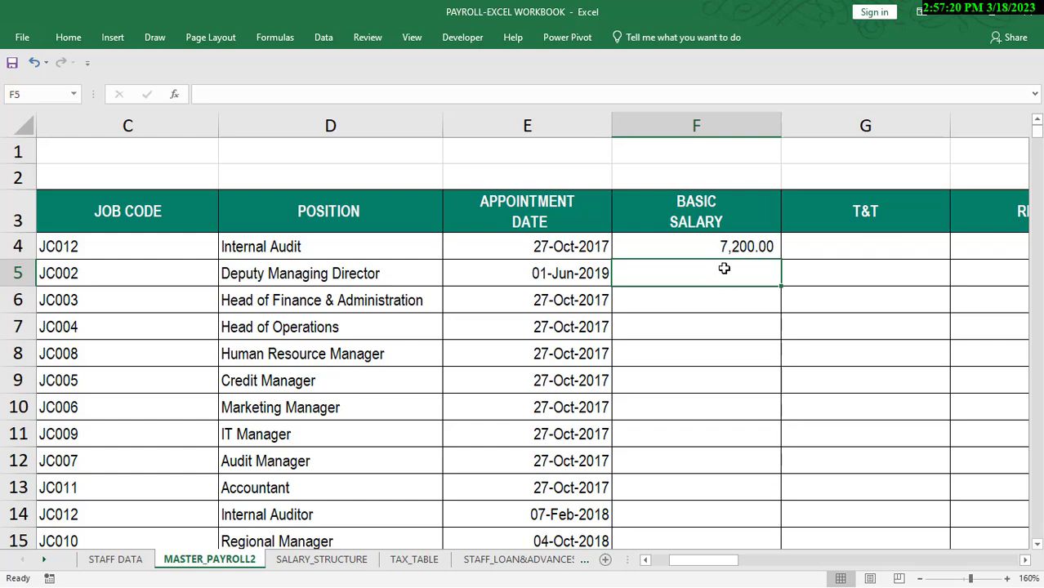
{"action": "left_click", "coordinate": [747, 248]}
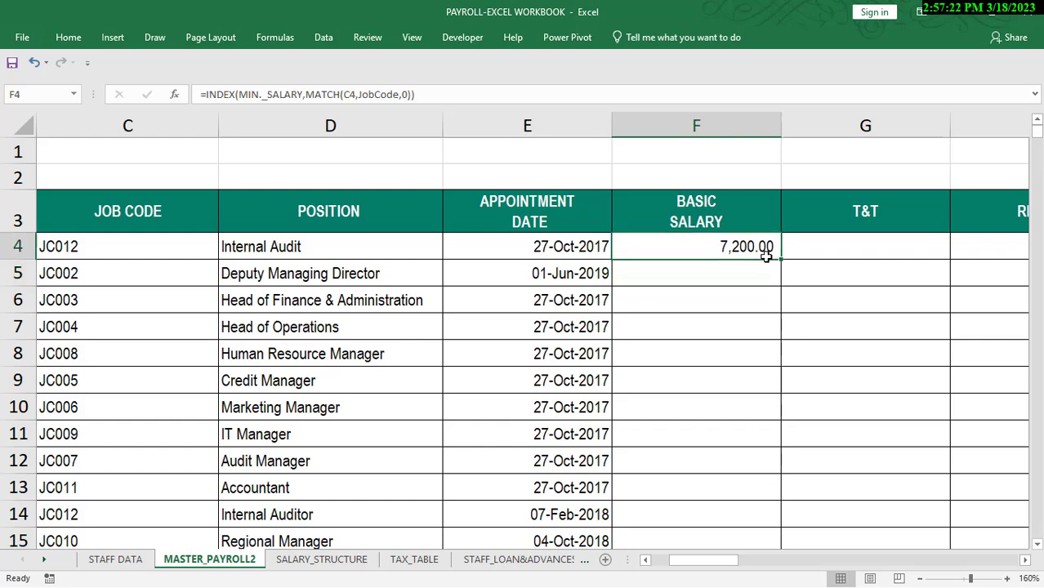
{"action": "double_click", "coordinate": [782, 261]}
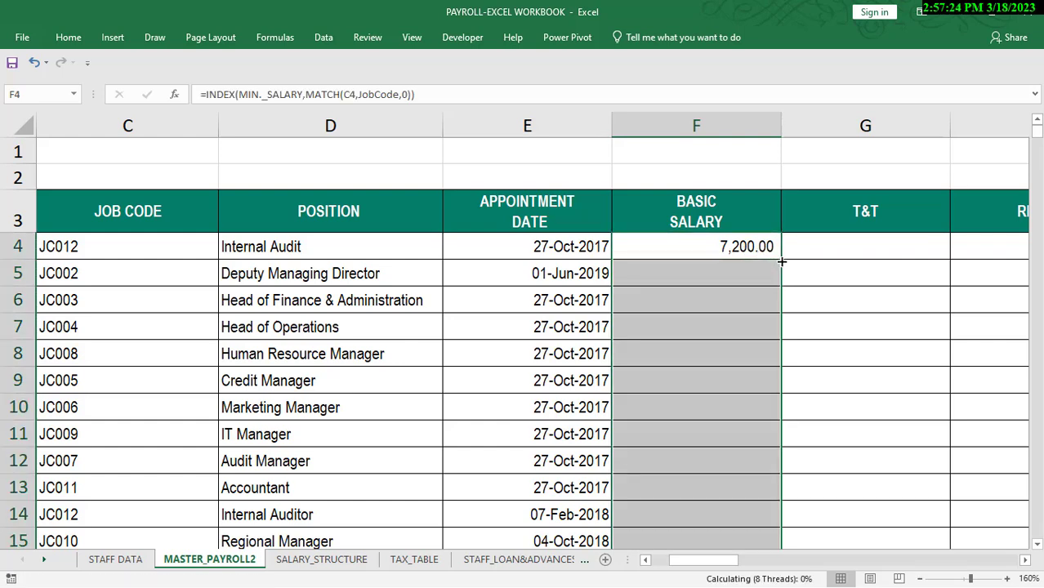